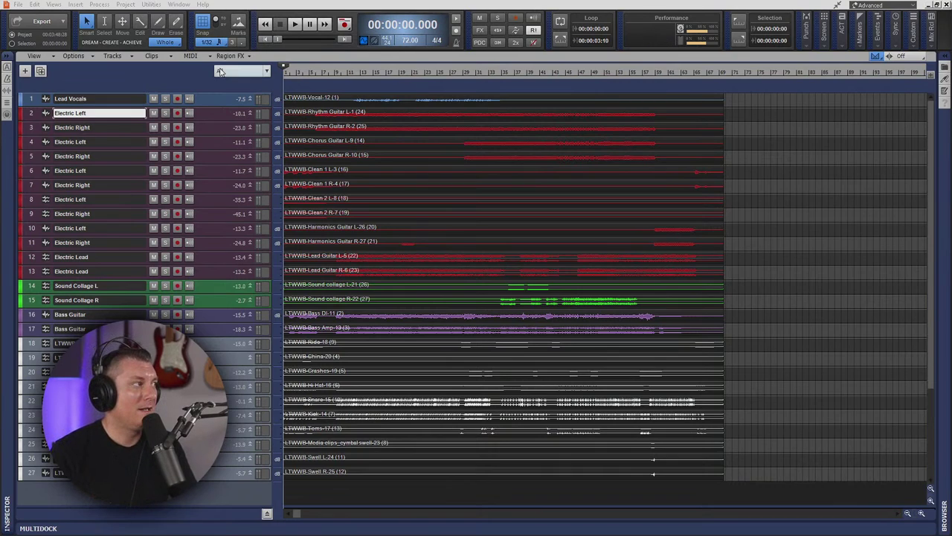
- Play the song from about 00:00:35 to listen to the current mix, and stop playback
{"action": "left_click", "coordinate": [351, 74]}
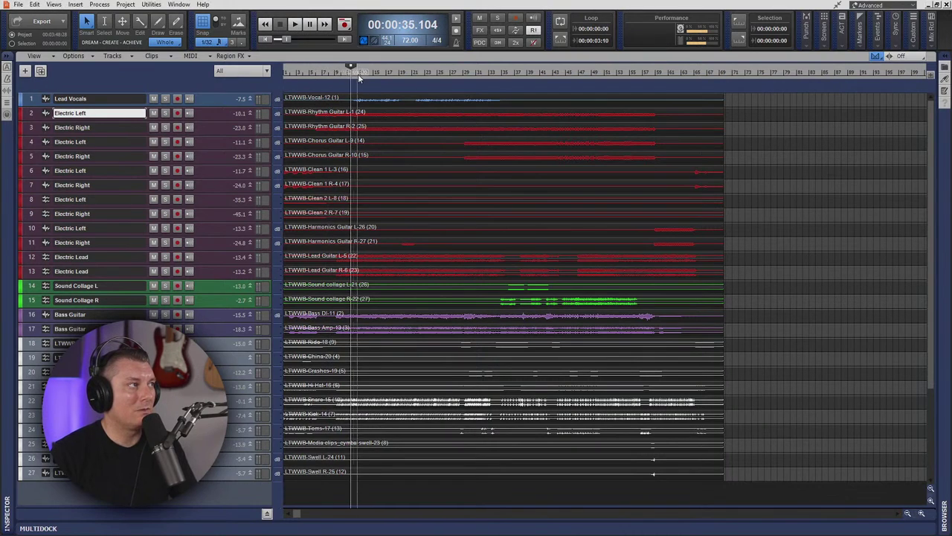
{"action": "left_click", "coordinate": [295, 24]}
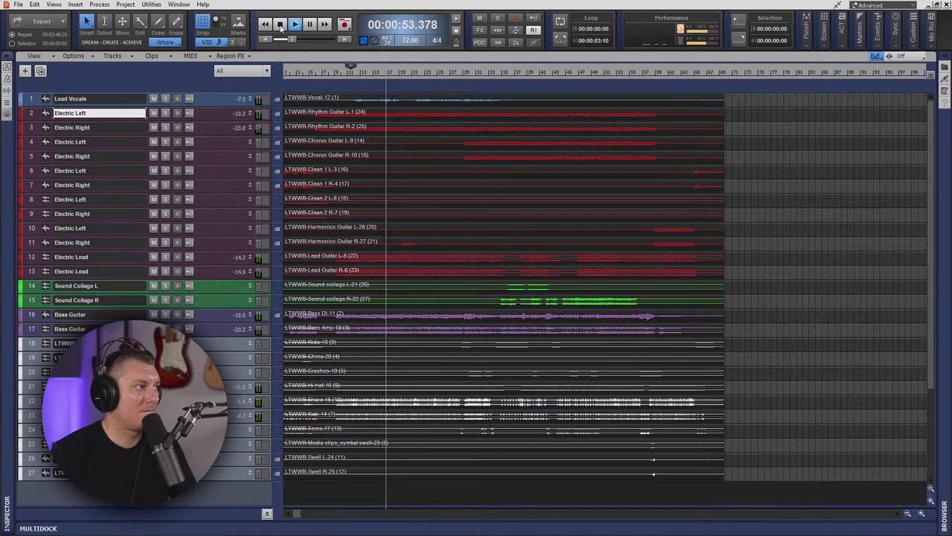
{"action": "left_click", "coordinate": [281, 25]}
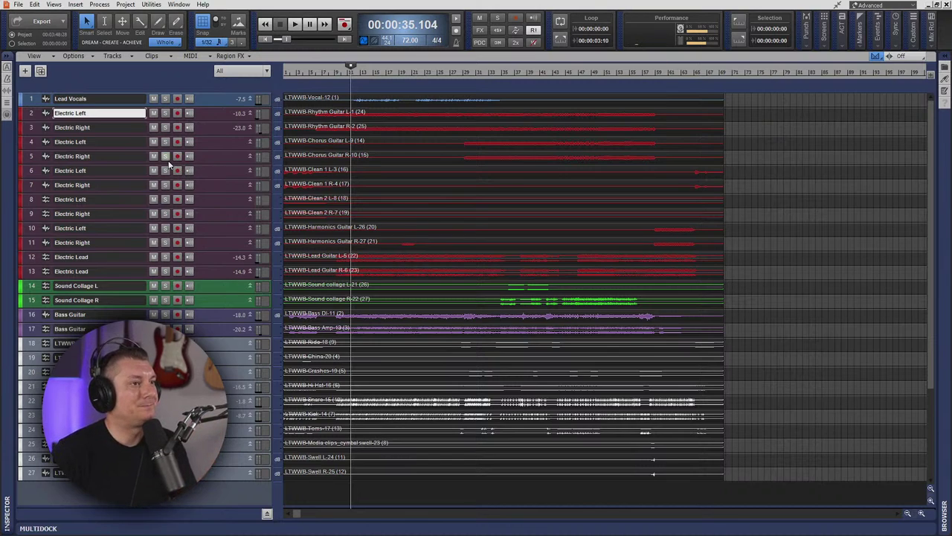
- Open the Console view enlarged to a full window and widen its track section to show more track strips
{"action": "left_click", "coordinate": [53, 5]}
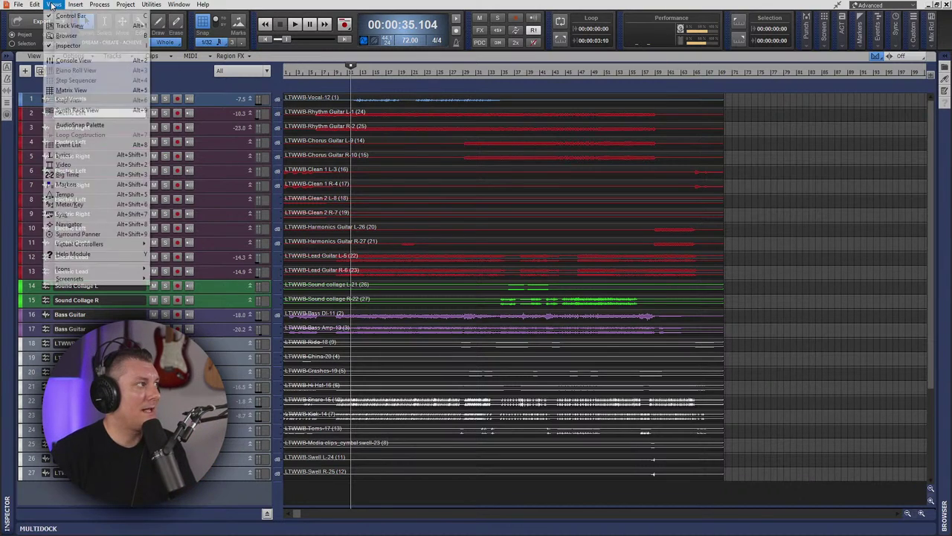
{"action": "left_click", "coordinate": [69, 61]}
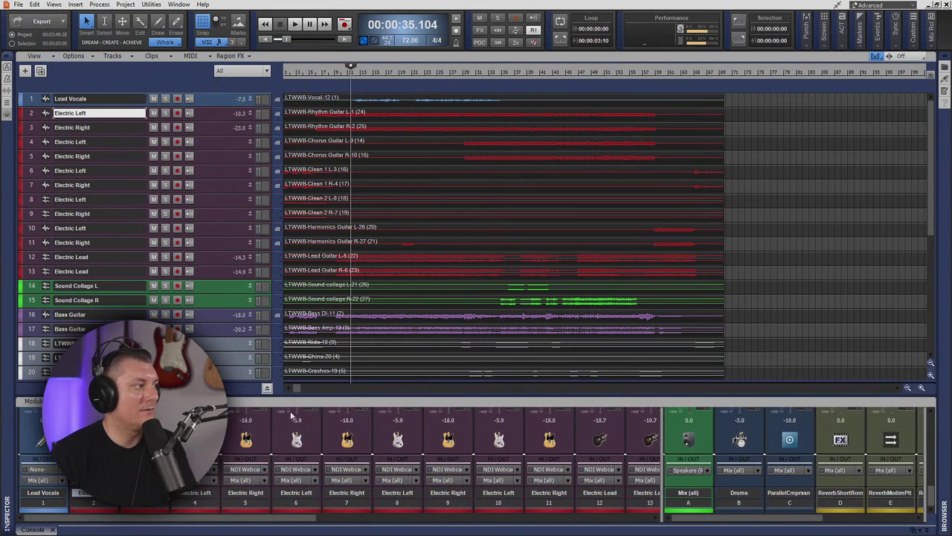
{"action": "double_click", "coordinate": [46, 524]}
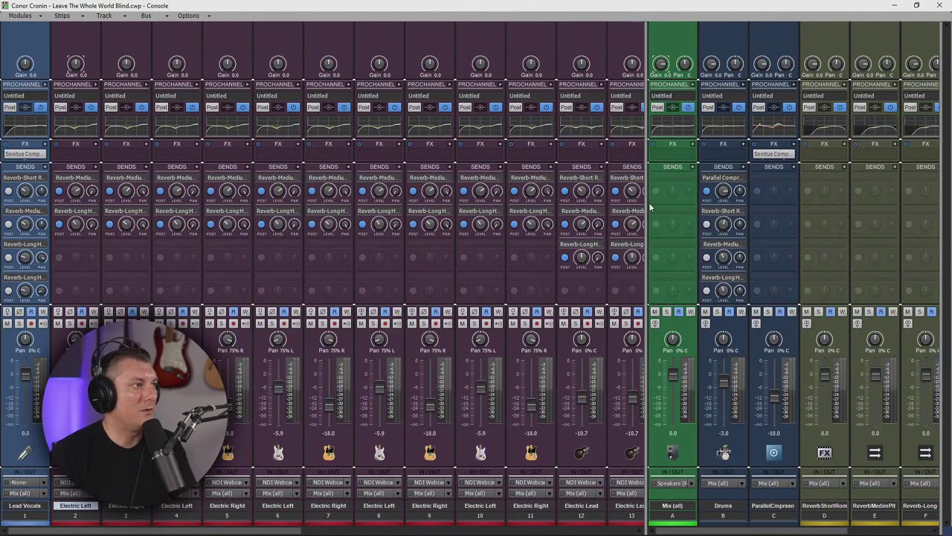
{"action": "left_click_drag", "start_coordinate": [646, 203], "coordinate": [911, 204]}
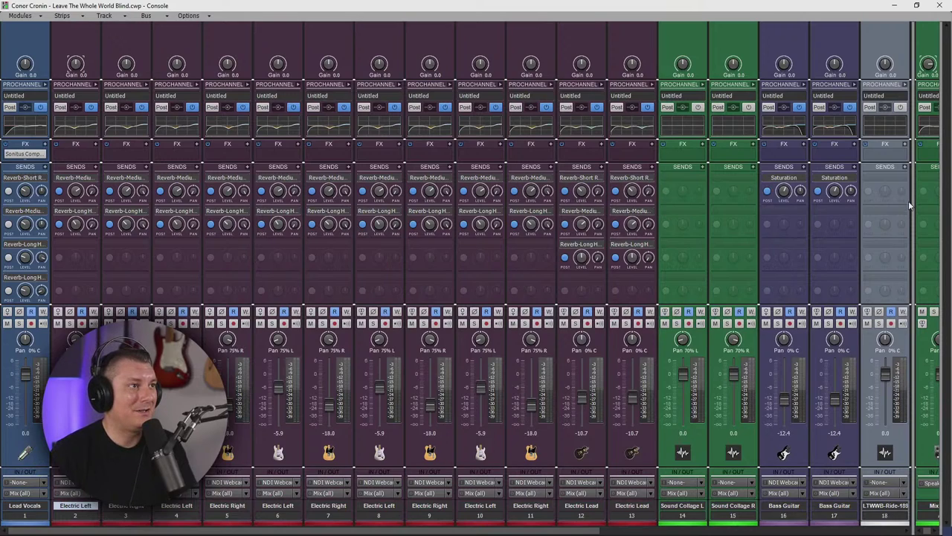
{"action": "left_click_drag", "start_coordinate": [588, 528], "coordinate": [450, 521]}
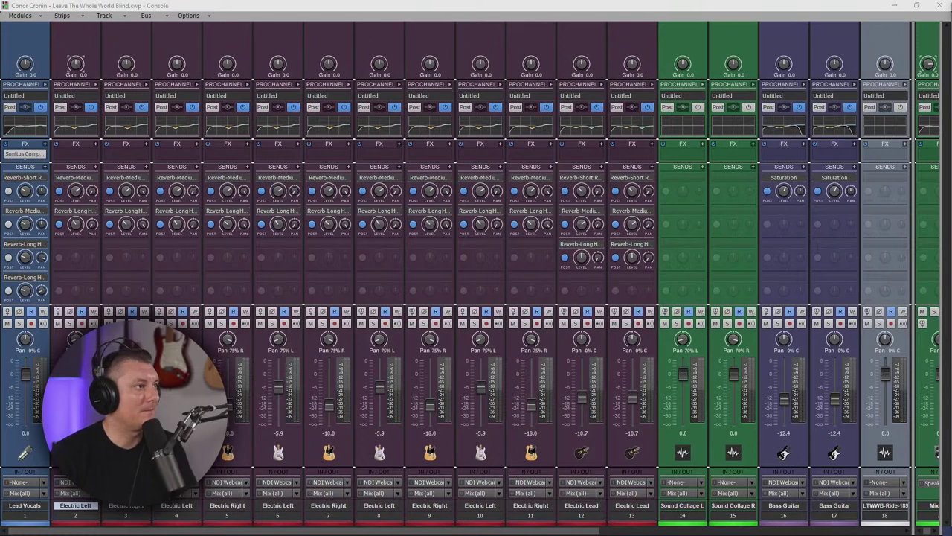
- Widen the Console's bus section and insert a new stereo bus after the Saturation bus
{"action": "left_click_drag", "start_coordinate": [913, 410], "coordinate": [369, 426]}
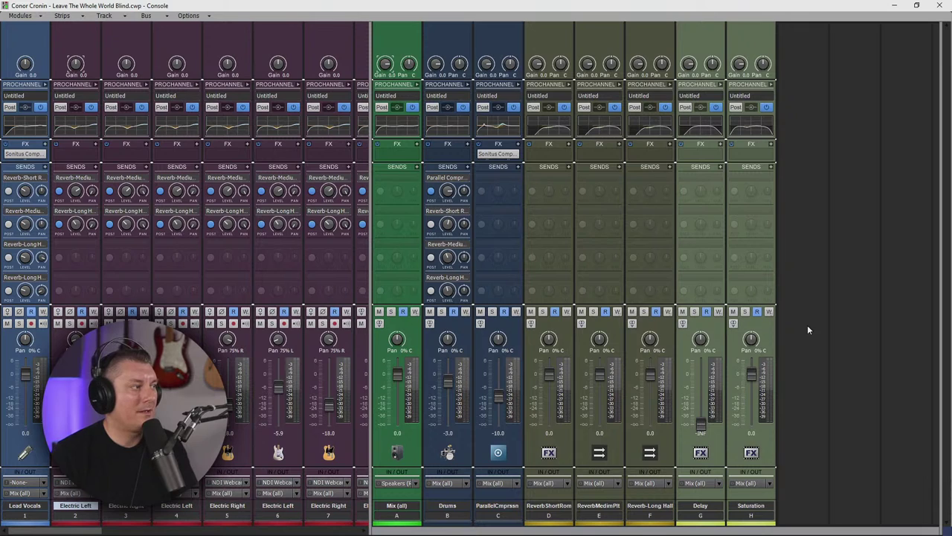
{"action": "left_click_drag", "start_coordinate": [370, 298], "coordinate": [162, 312]}
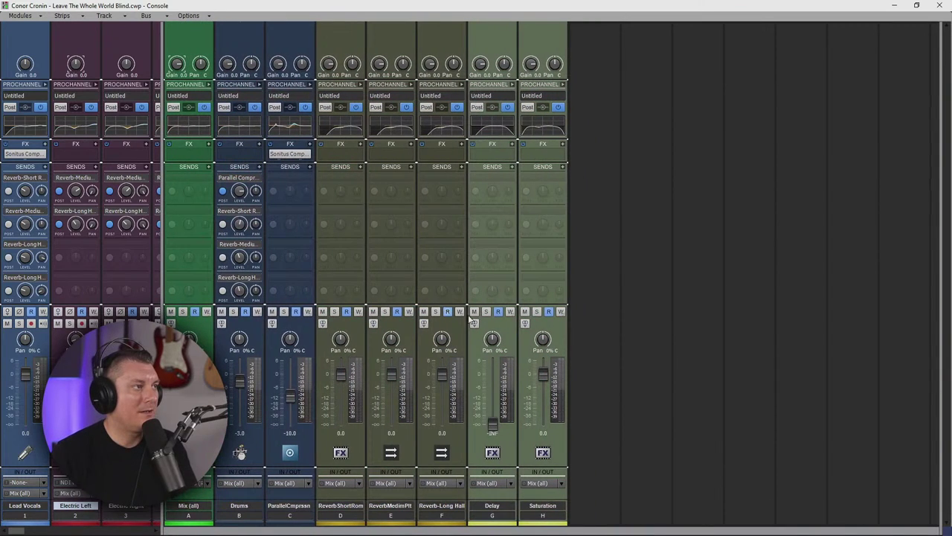
{"action": "right_click", "coordinate": [604, 281]}
{"action": "left_click", "coordinate": [625, 283]}
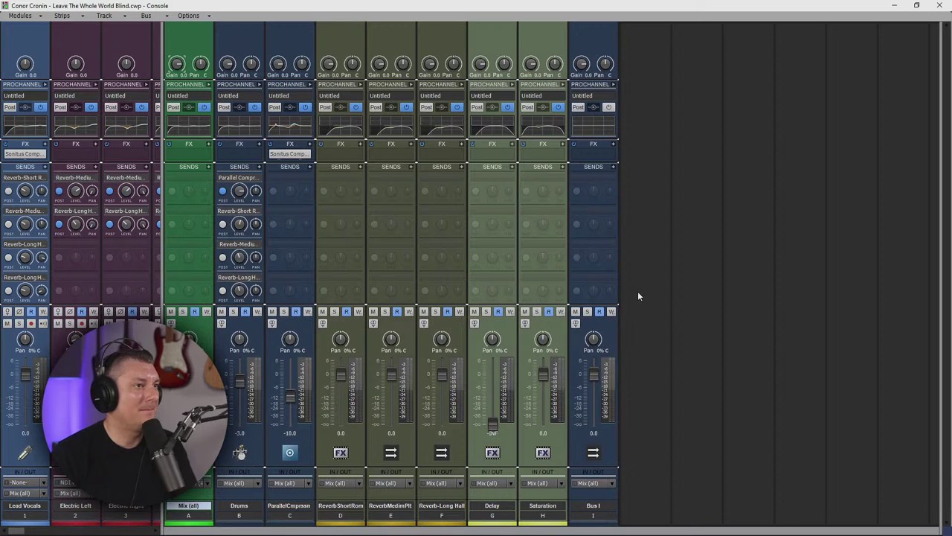
{"action": "right_click", "coordinate": [648, 233]}
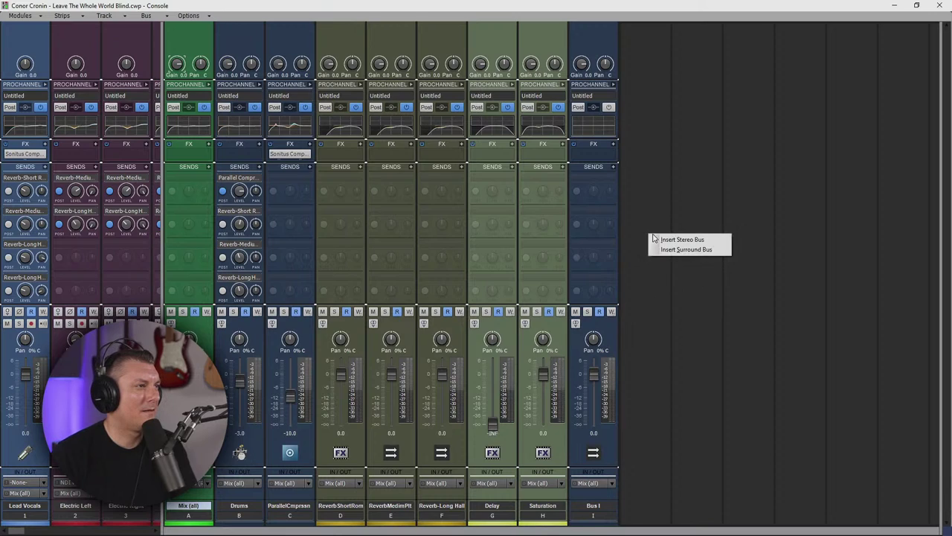
{"action": "key", "text": "Escape"}
- Color the new bus I strip with the basic red from the custom color choices
{"action": "left_click", "coordinate": [598, 522]}
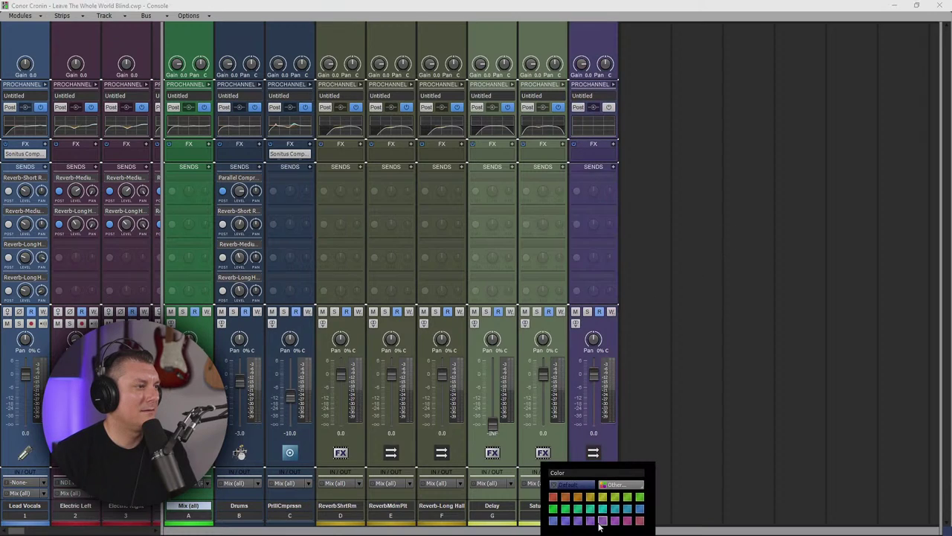
{"action": "left_click", "coordinate": [615, 485]}
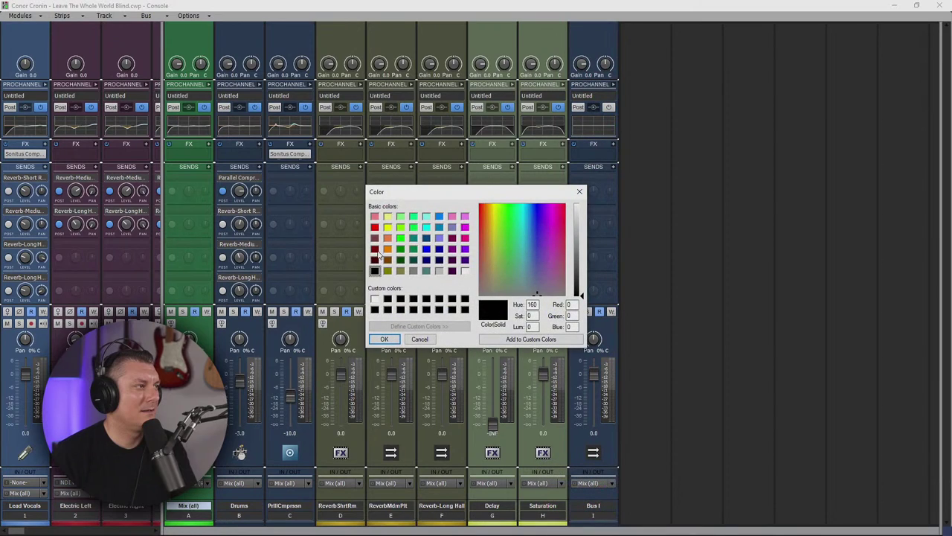
{"action": "left_click", "coordinate": [374, 227]}
{"action": "left_click", "coordinate": [384, 338]}
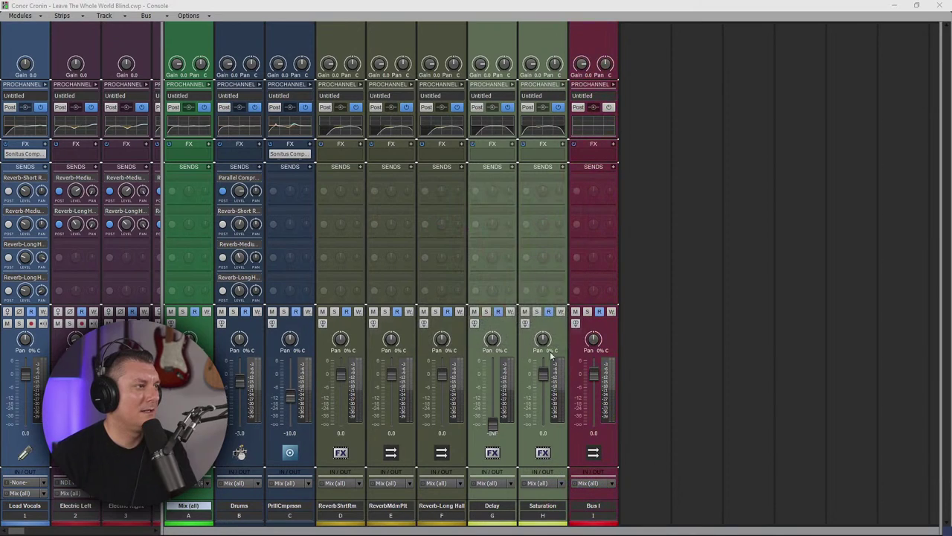
- Rename the red bus I as "Main Elec"
{"action": "double_click", "coordinate": [605, 506]}
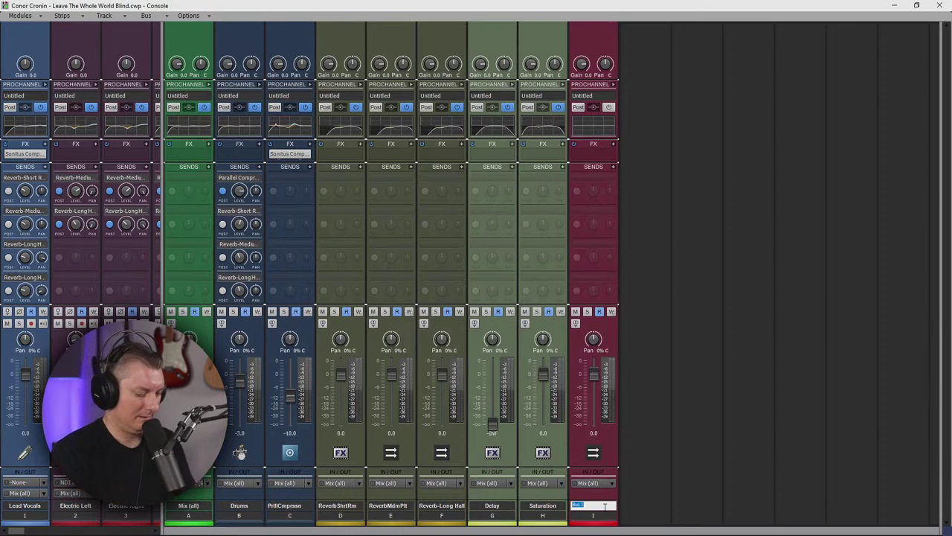
{"action": "type", "text": "Ma"}
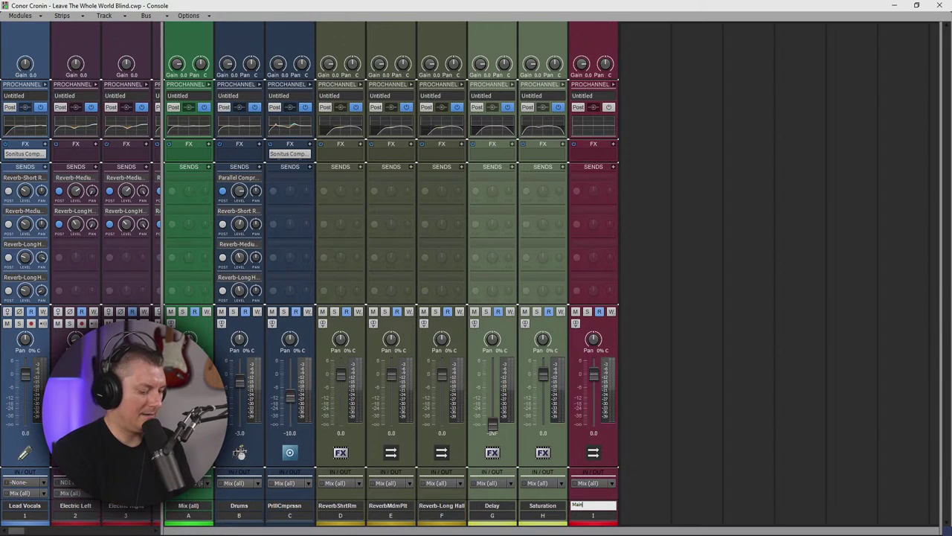
{"action": "type", "text": "in Elec"}
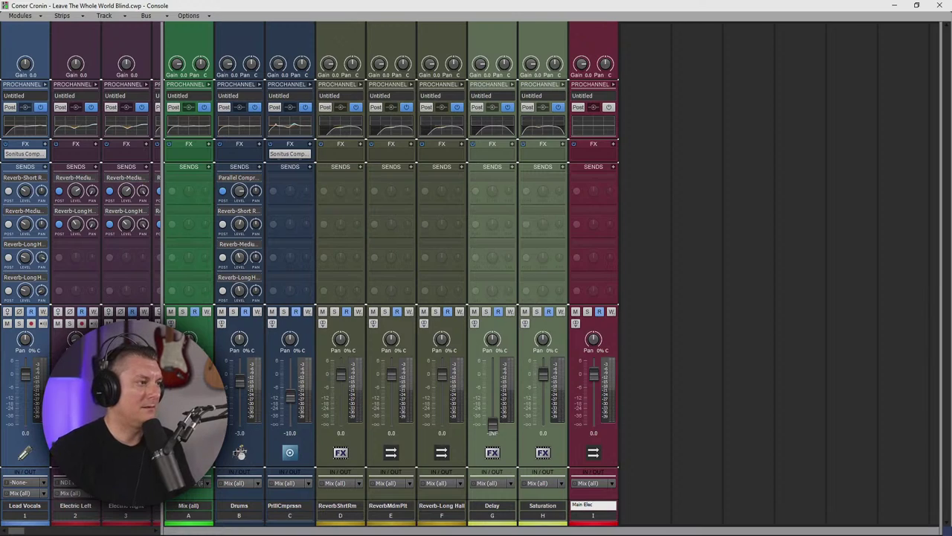
{"action": "key", "text": "Return"}
- Insert another stereo bus after Main Elec and name it "Ryhtm"
{"action": "right_click", "coordinate": [649, 478]}
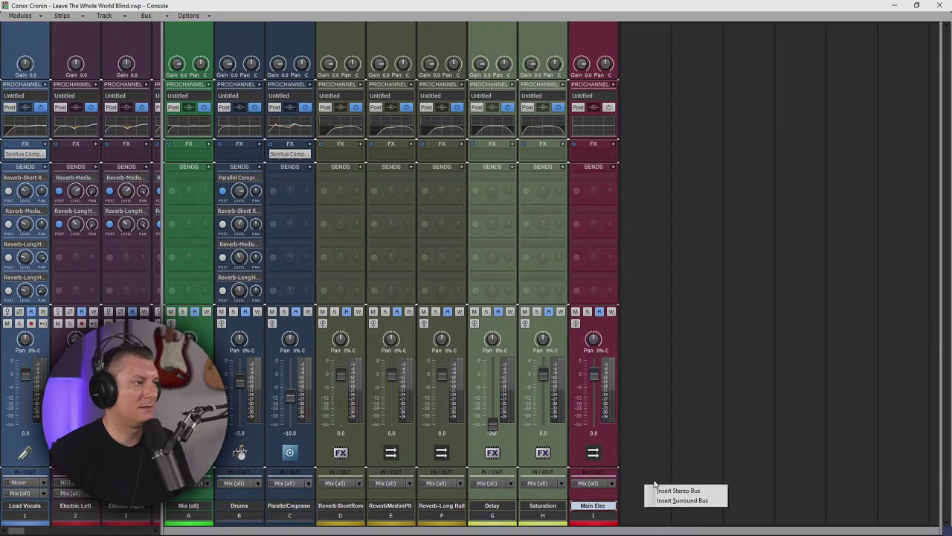
{"action": "left_click", "coordinate": [664, 491]}
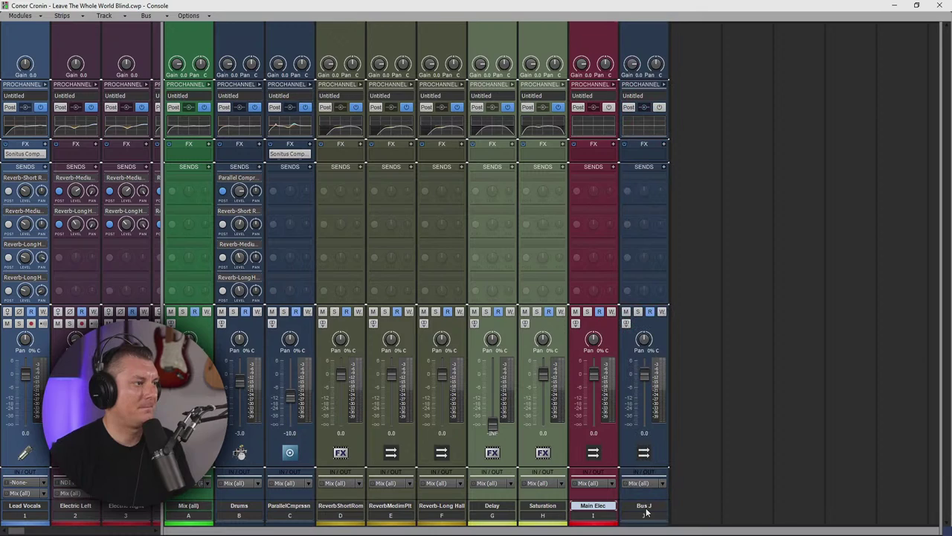
{"action": "double_click", "coordinate": [645, 506]}
{"action": "type", "text": "Ryhtm"}
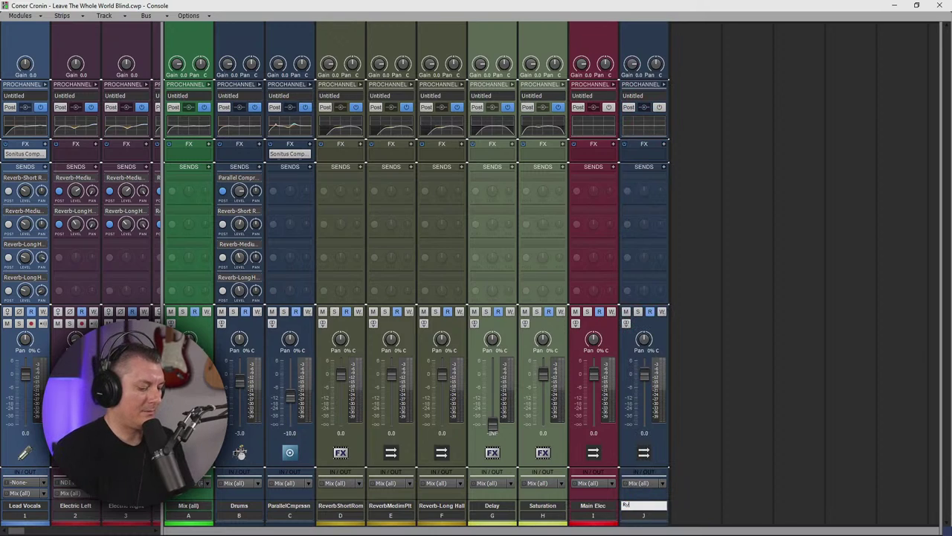
{"action": "left_click", "coordinate": [641, 515]}
- Color the Ryhtm bus strip the same basic red as Main Elec
{"action": "left_click", "coordinate": [645, 524]}
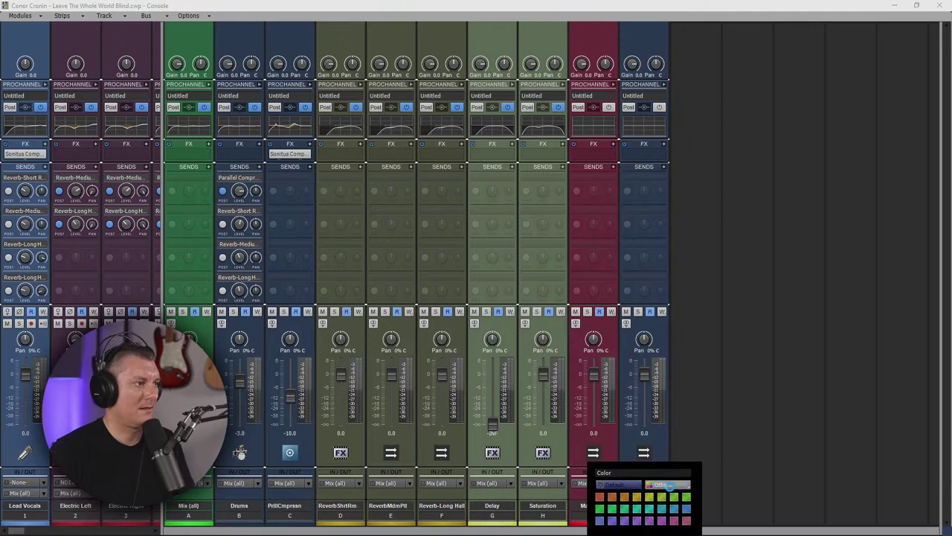
{"action": "left_click", "coordinate": [669, 489]}
{"action": "left_click", "coordinate": [374, 227]}
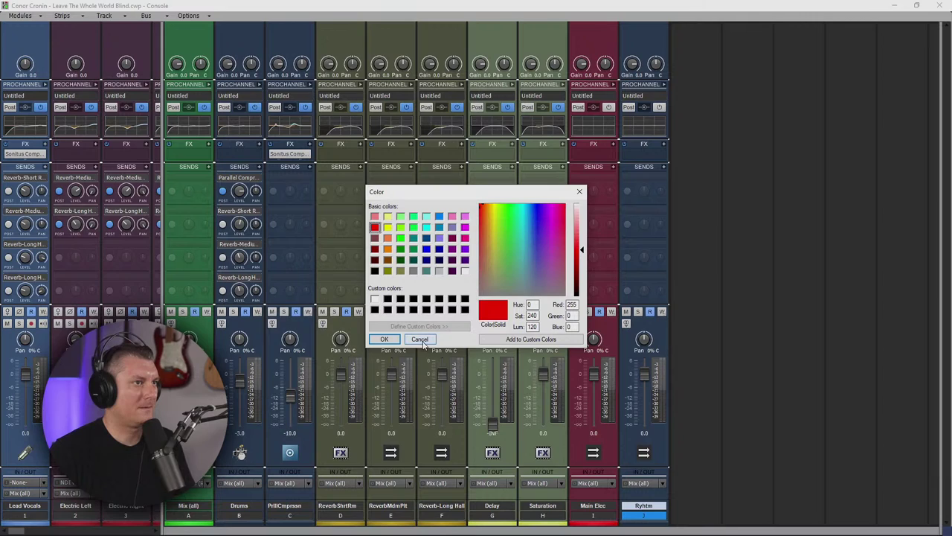
{"action": "left_click", "coordinate": [382, 340]}
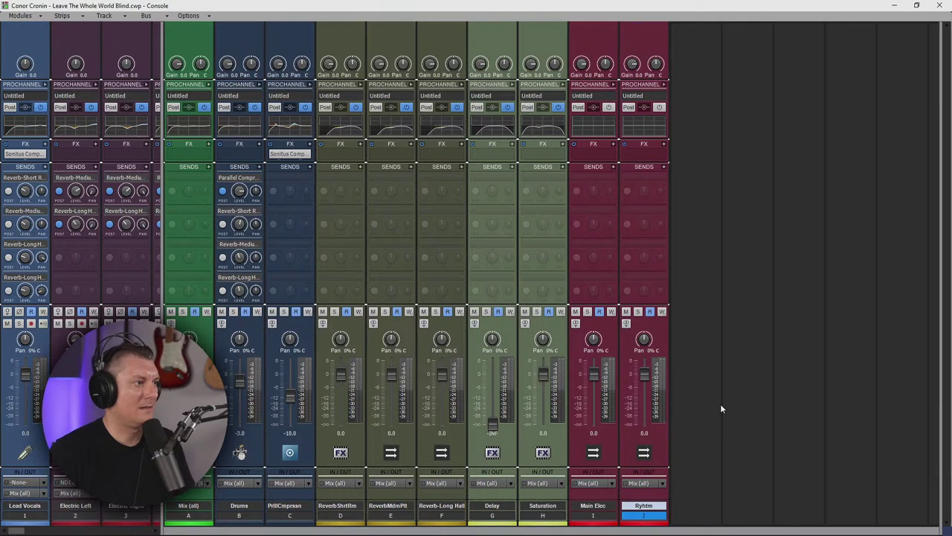
- Extend the second red bus's name to "Ryhtm Elec"
{"action": "double_click", "coordinate": [648, 504]}
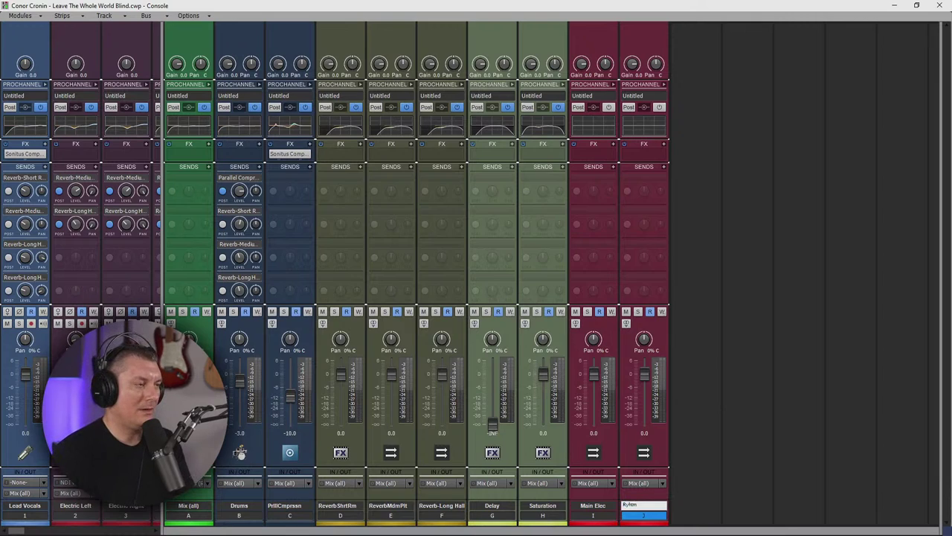
{"action": "type", "text": "E"}
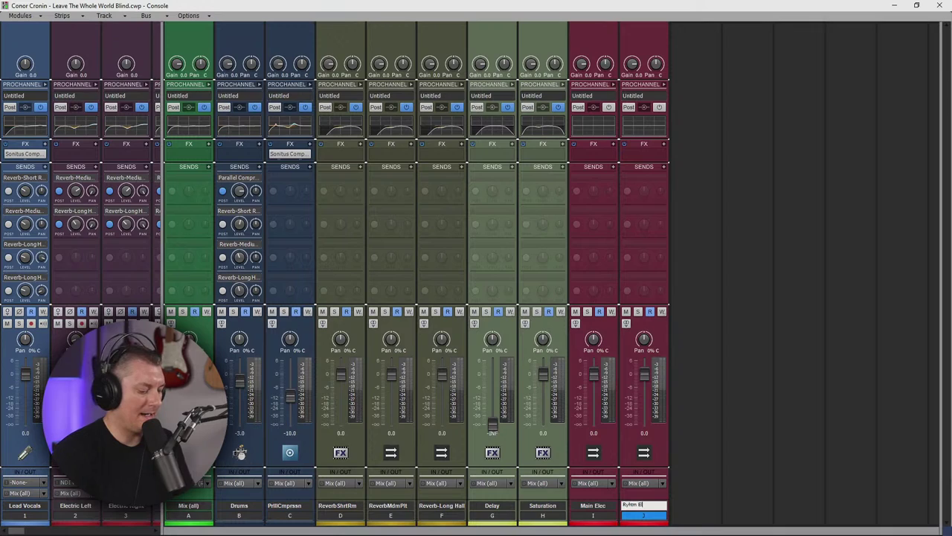
{"action": "type", "text": "lec"}
{"action": "key", "text": "Return"}
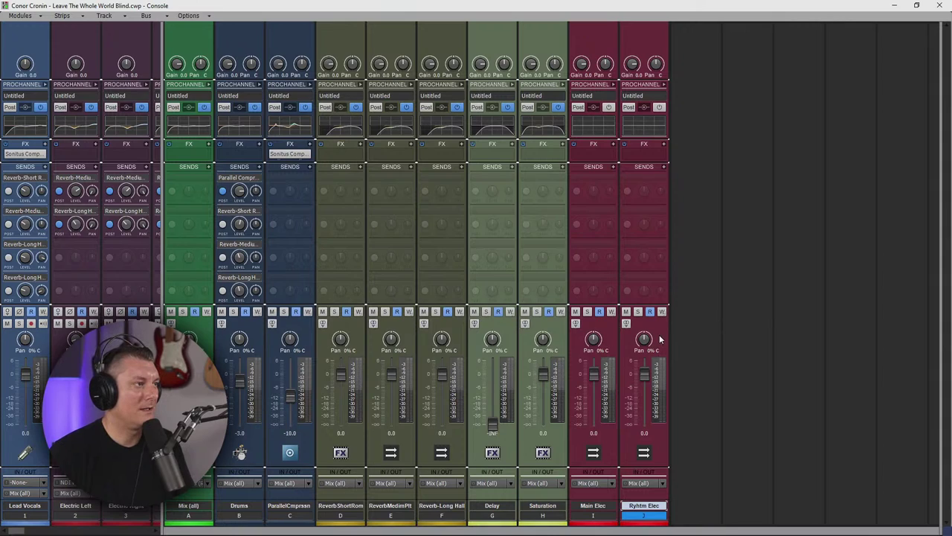
- Insert a third stereo bus after Ryhtm Elec and name it "Lead Elec"
{"action": "left_click", "coordinate": [605, 334]}
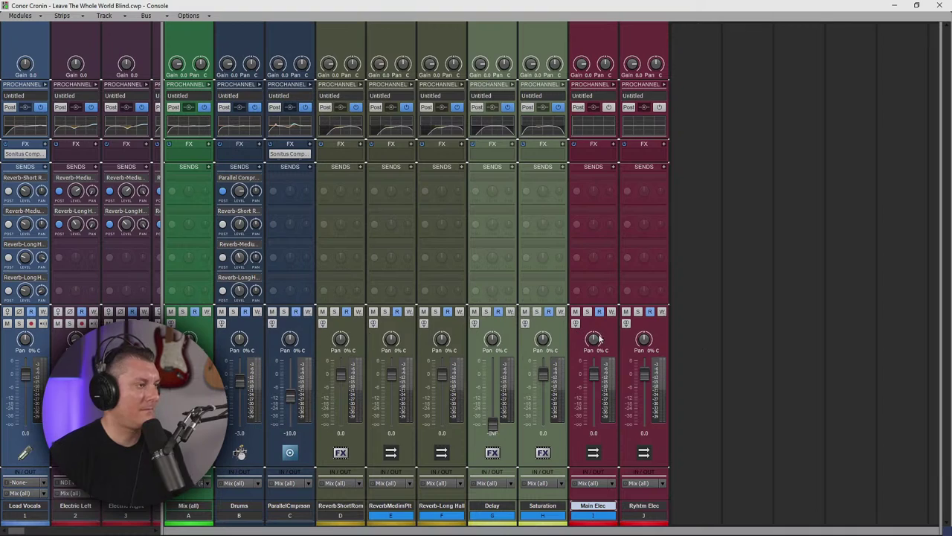
{"action": "right_click", "coordinate": [692, 334]}
{"action": "left_click", "coordinate": [714, 338]}
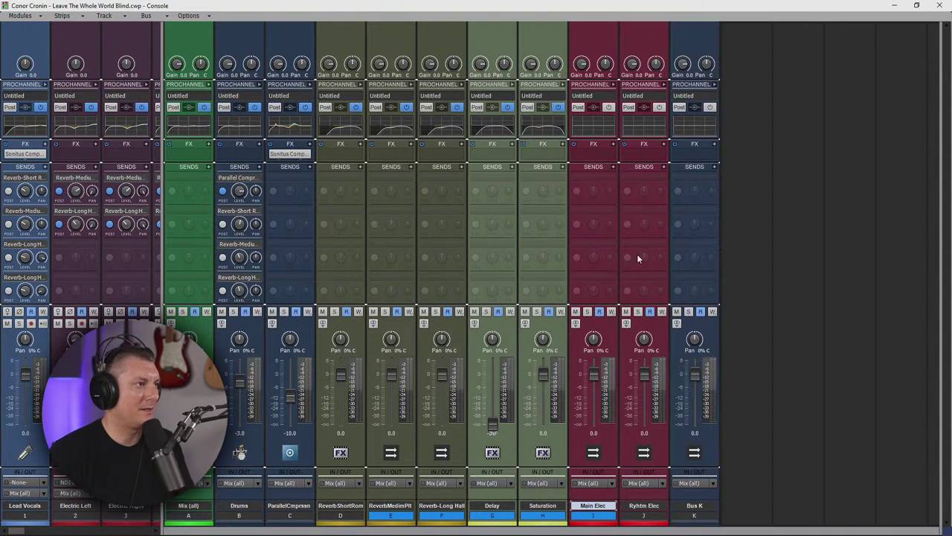
{"action": "double_click", "coordinate": [691, 505]}
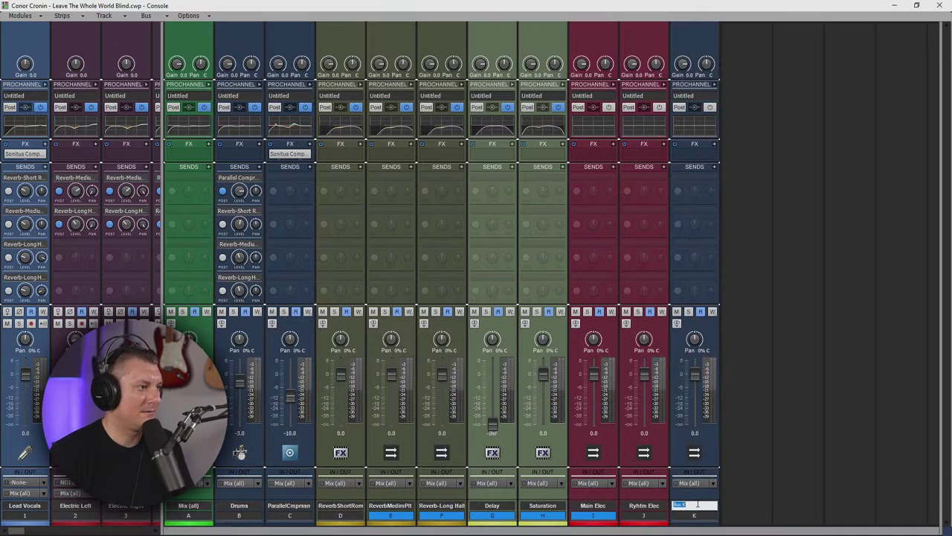
{"action": "type", "text": "Lead"}
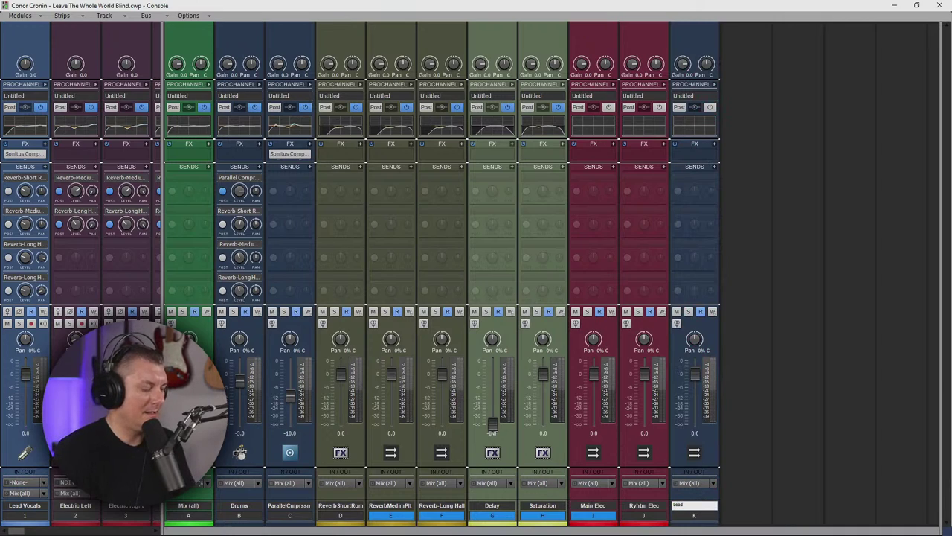
{"action": "type", "text": " Elec"}
{"action": "key", "text": "Return"}
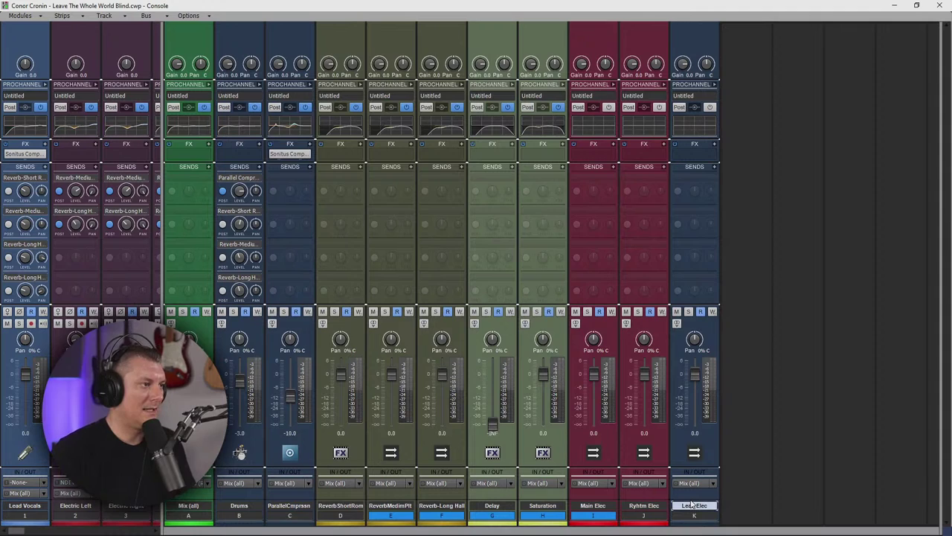
- Color the Lead Elec bus strip basic red to match the other electric guitar buses
{"action": "left_click", "coordinate": [694, 521]}
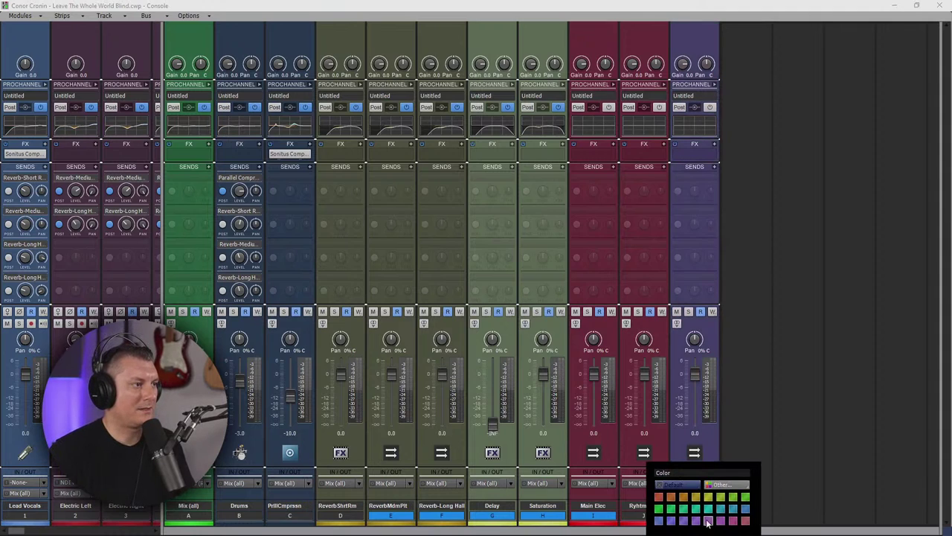
{"action": "left_click", "coordinate": [710, 471]}
{"action": "left_click", "coordinate": [374, 227]}
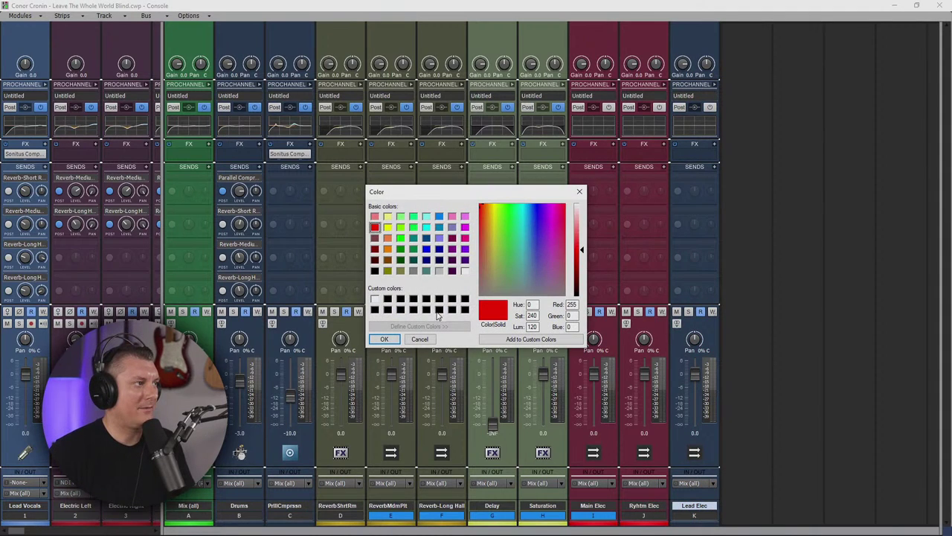
{"action": "left_click", "coordinate": [392, 340]}
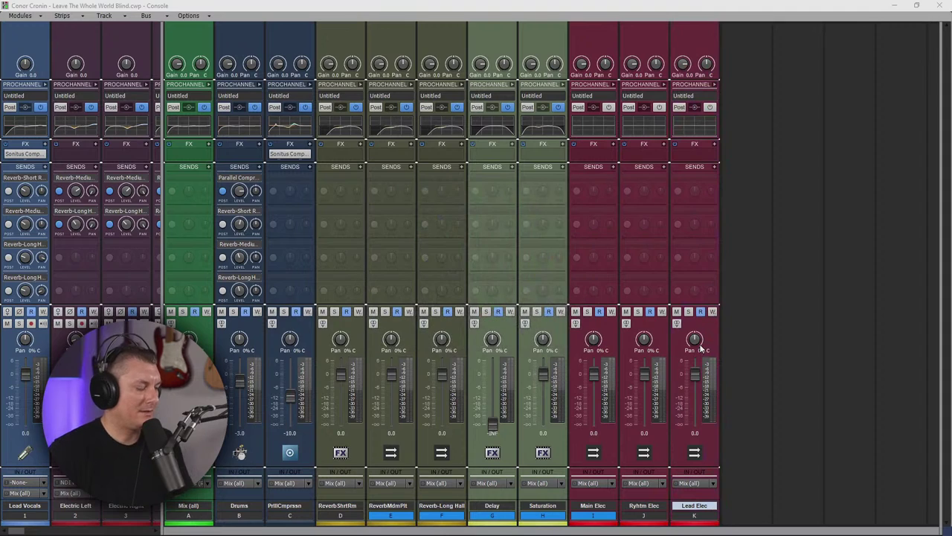
- Move the Main Elec, Ryhtm Elec and Lead Elec buses, in that order, directly after the Parallel Compression bus
{"action": "left_click", "coordinate": [613, 336]}
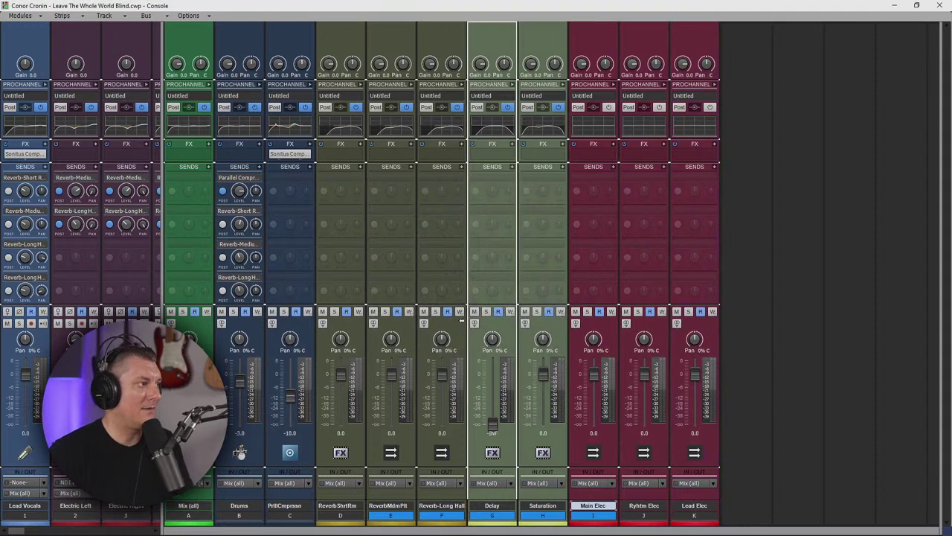
{"action": "left_click_drag", "start_coordinate": [353, 315], "coordinate": [350, 319]}
{"action": "left_click", "coordinate": [655, 334]}
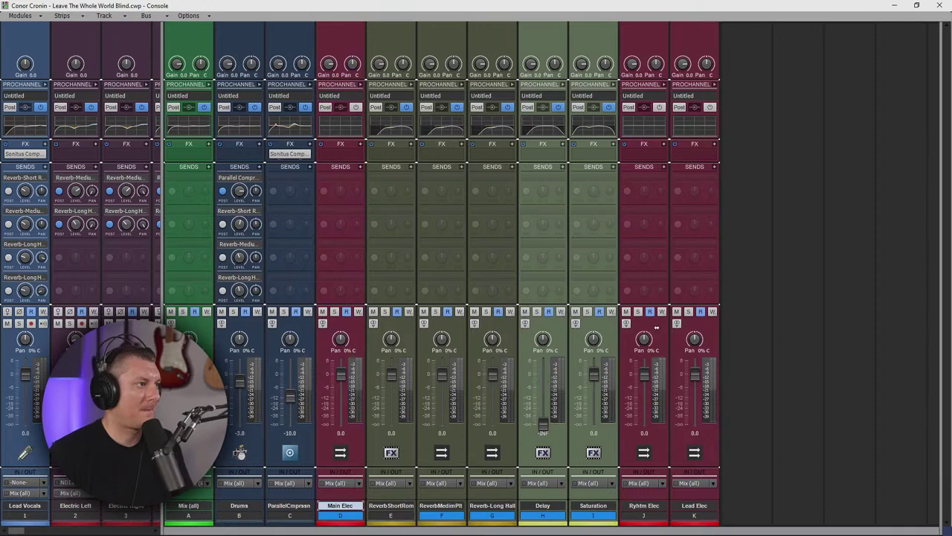
{"action": "left_click_drag", "start_coordinate": [439, 315], "coordinate": [370, 316]}
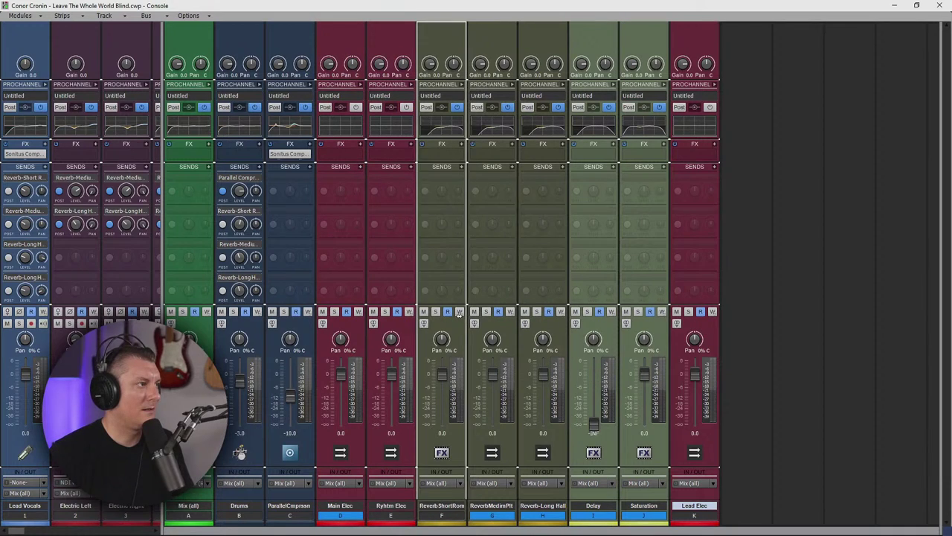
{"action": "left_click_drag", "start_coordinate": [449, 314], "coordinate": [449, 314]}
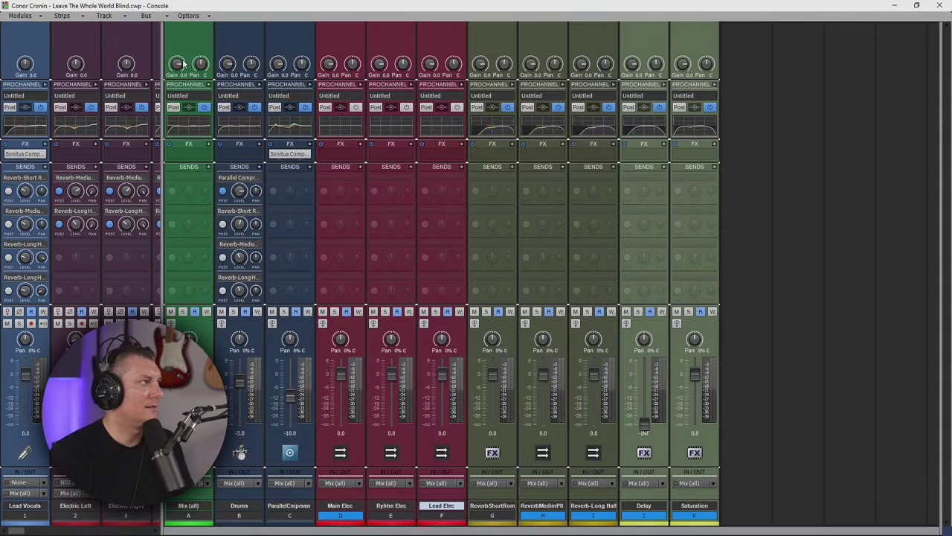
- Copy the electric guitar tracks' EQ settings onto the Main Elec, Ryhtm Elec and Lead Elec buses
{"action": "left_click_drag", "start_coordinate": [162, 64], "coordinate": [431, 63]}
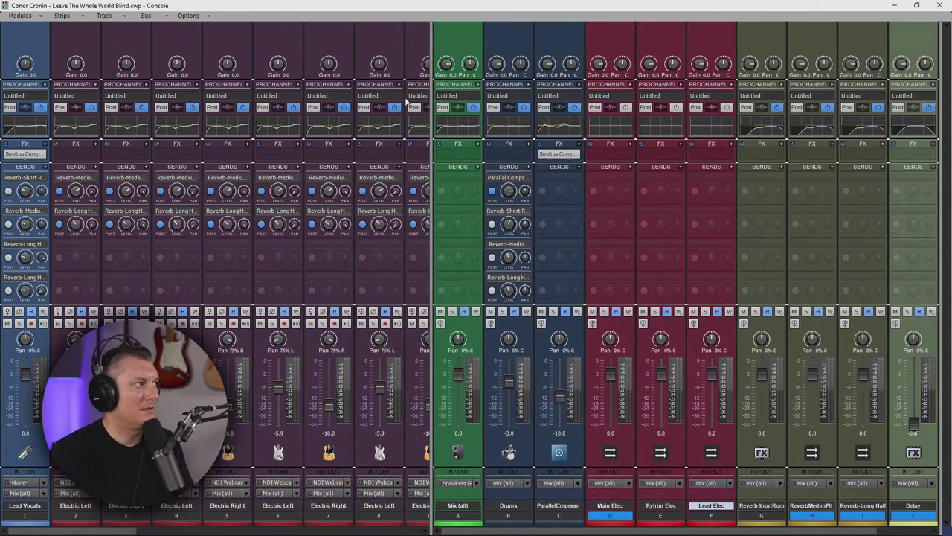
{"action": "left_click", "coordinate": [84, 130]}
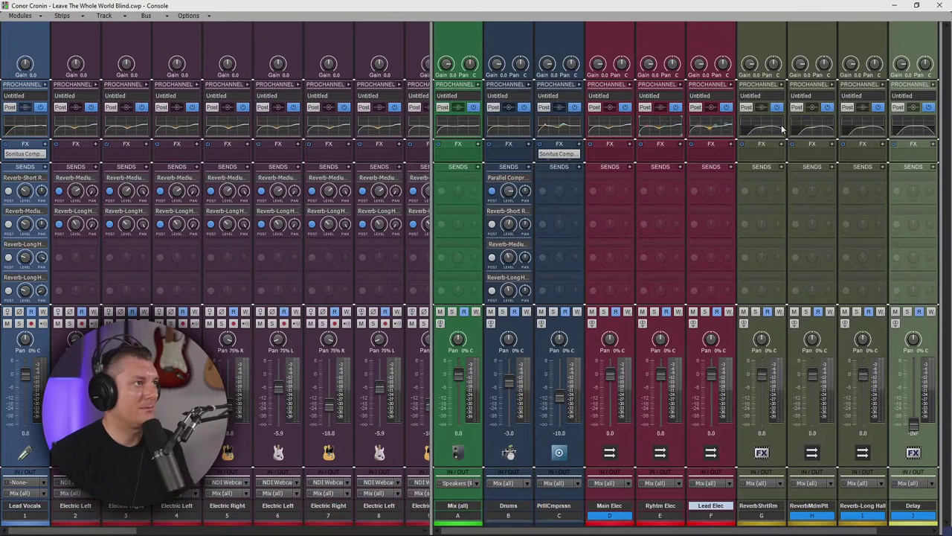
{"action": "left_click", "coordinate": [648, 237]}
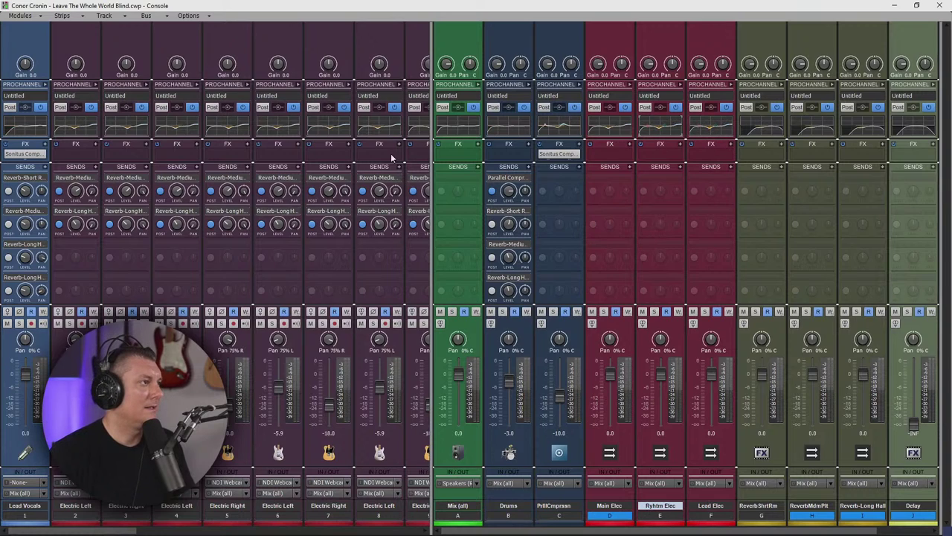
- Select all of the song's tracks and pull their volume faders down to -INF
{"action": "left_click_drag", "start_coordinate": [430, 160], "coordinate": [949, 194]}
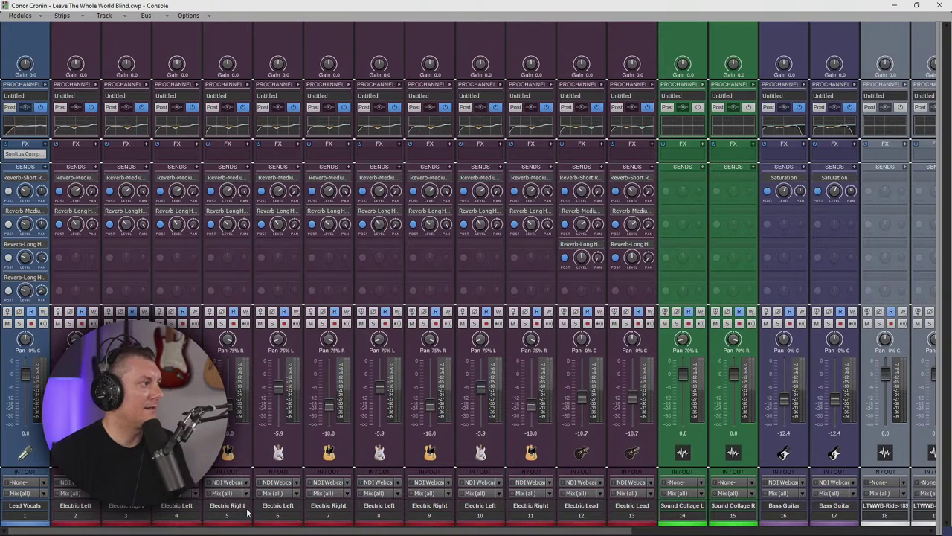
{"action": "left_click_drag", "start_coordinate": [253, 530], "coordinate": [4, 530]}
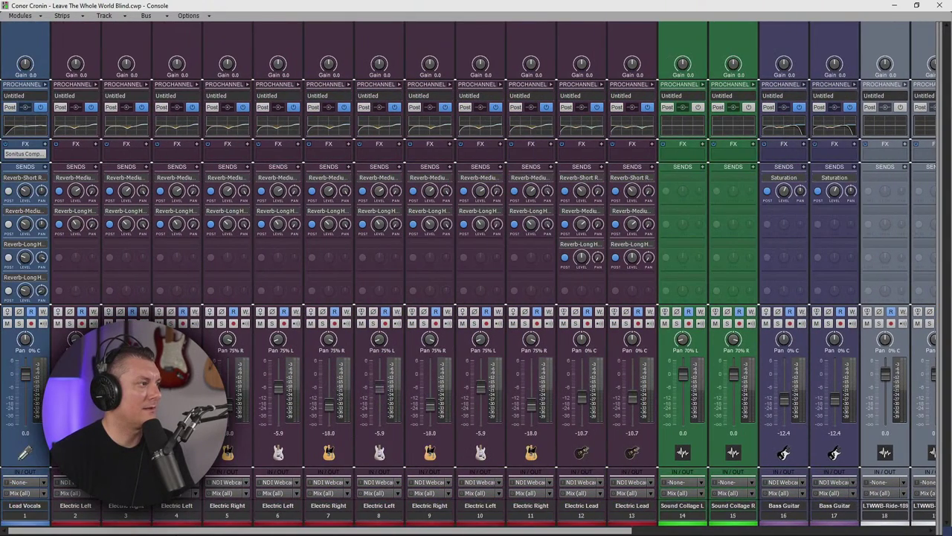
{"action": "left_click", "coordinate": [36, 516]}
{"action": "key", "text": "ctrl+a"}
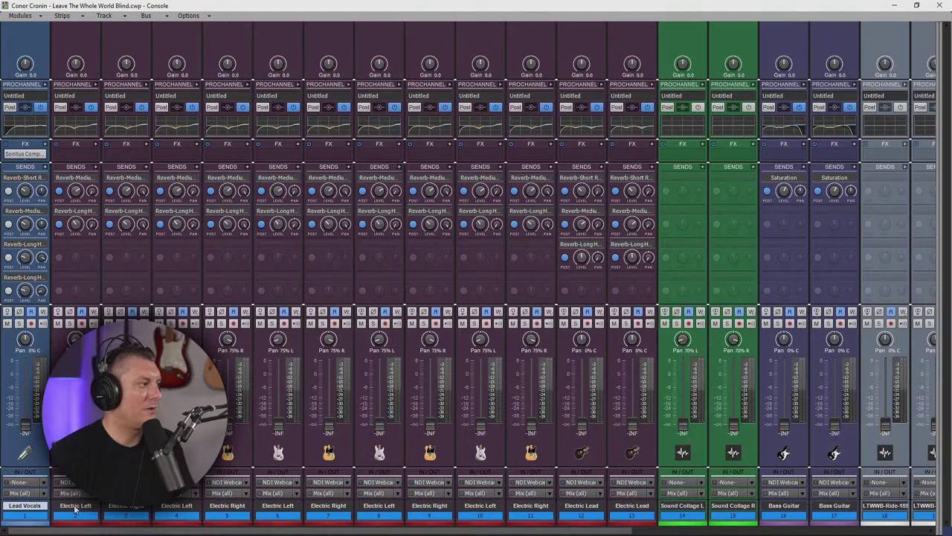
- Select only the drum tracks 18 to 27 and raise their faders together to -6.1 dB
{"action": "left_click_drag", "start_coordinate": [332, 530], "coordinate": [629, 530]}
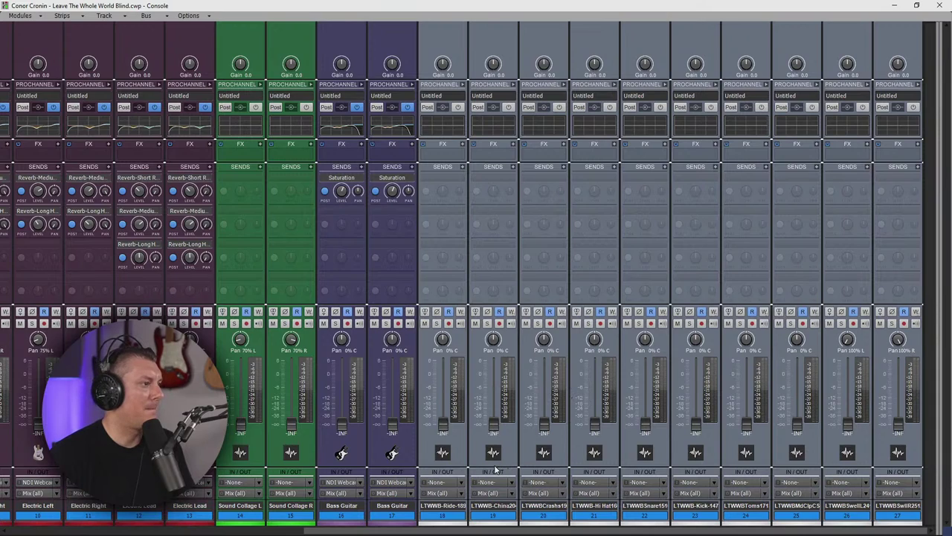
{"action": "left_click", "coordinate": [454, 511]}
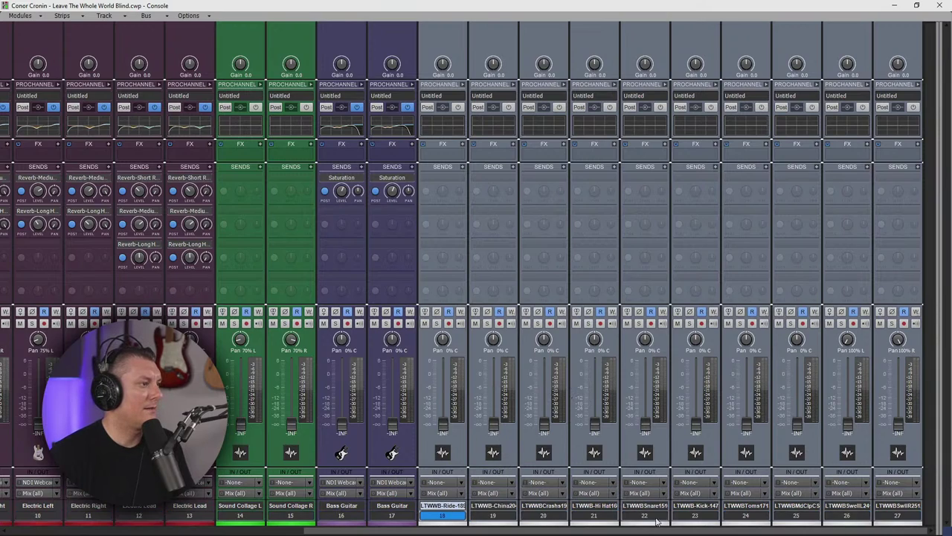
{"action": "left_click_drag", "start_coordinate": [906, 519], "coordinate": [467, 521]}
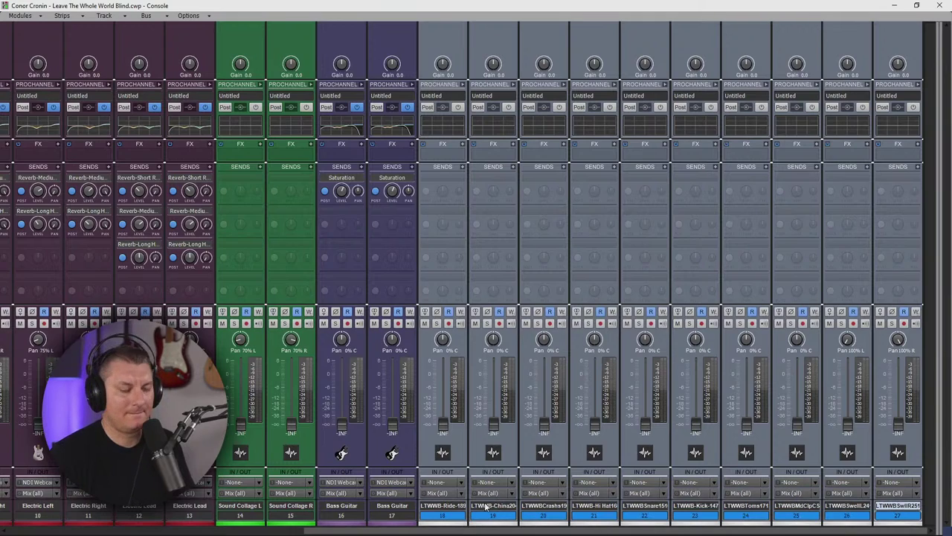
{"action": "left_click_drag", "start_coordinate": [442, 428], "coordinate": [443, 387]}
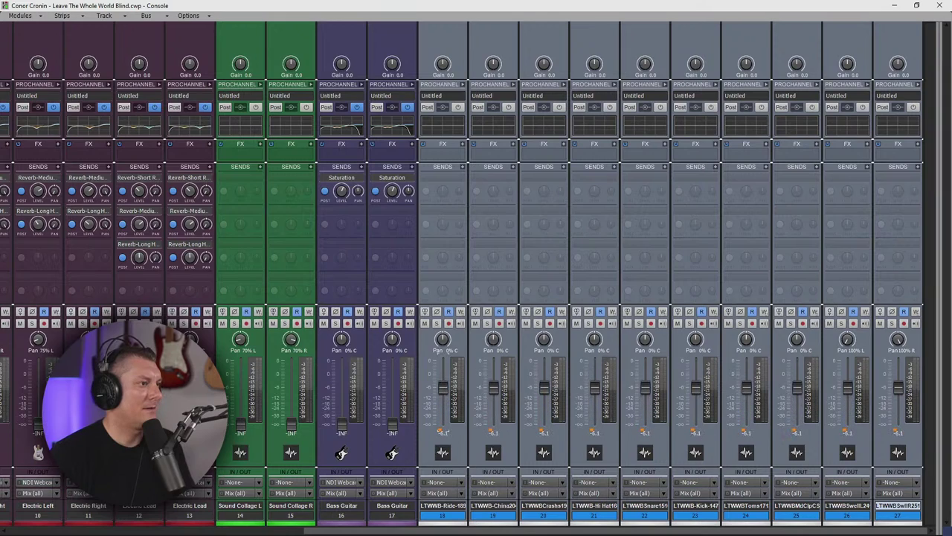
- During playback set the hi-hat fader to -4.7 dB and the snare to -7.2 dB, and route all selected drum tracks to Drums
{"action": "key", "text": "space"}
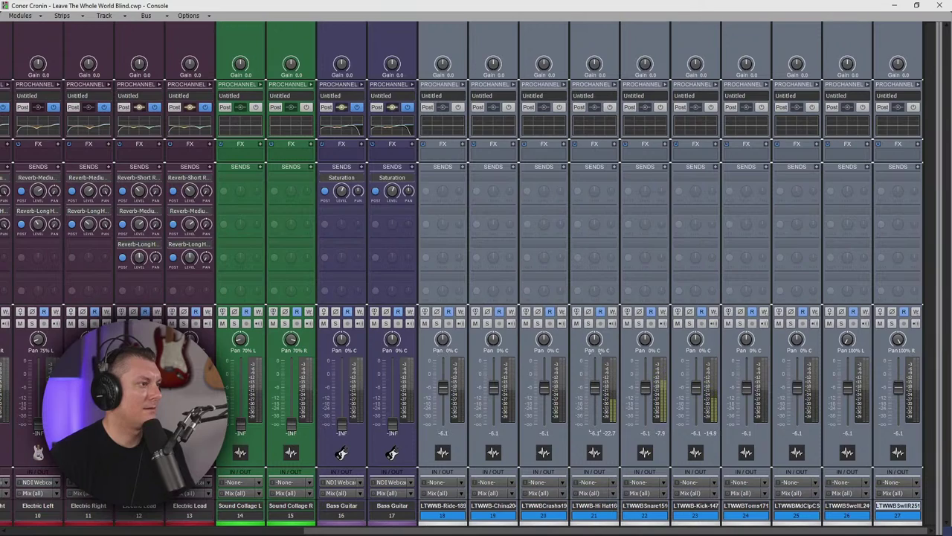
{"action": "left_click_drag", "start_coordinate": [595, 387], "coordinate": [595, 383]}
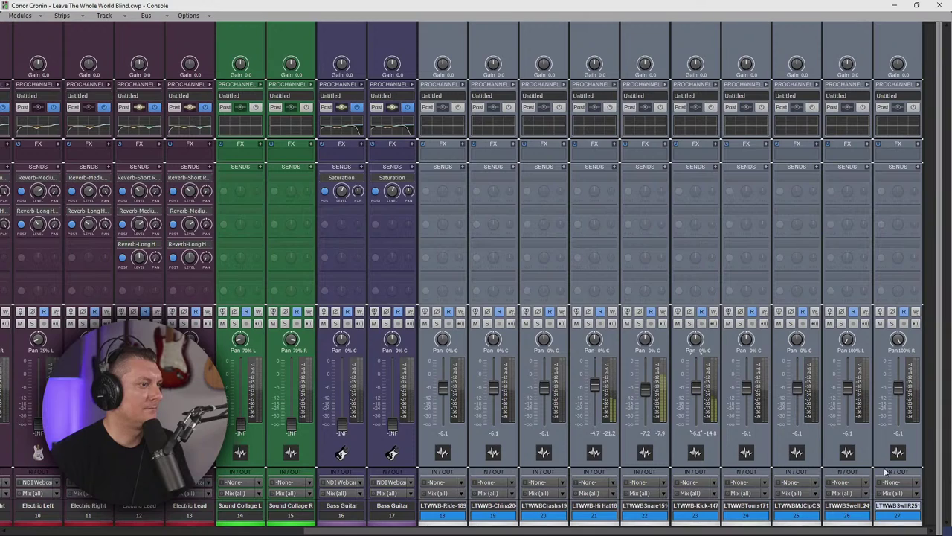
{"action": "left_click", "coordinate": [460, 496]}
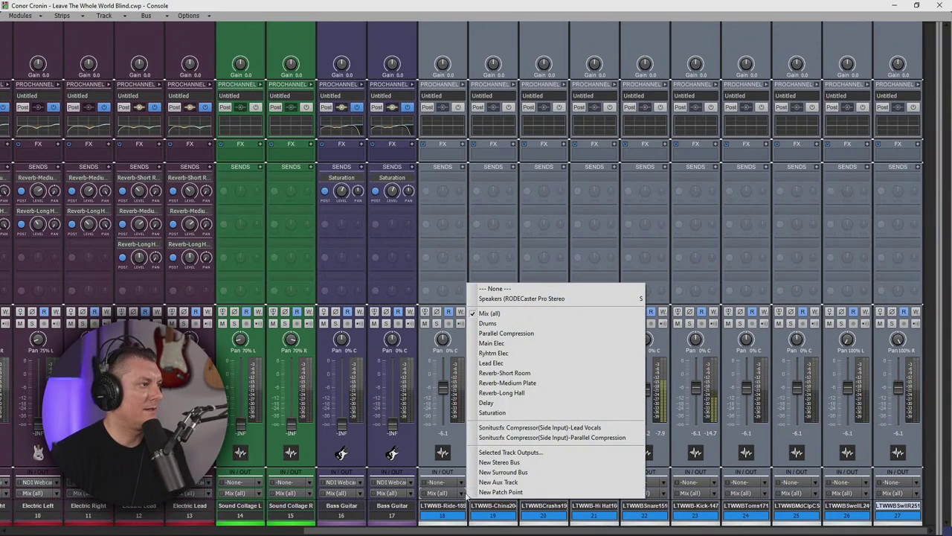
{"action": "left_click", "coordinate": [490, 323]}
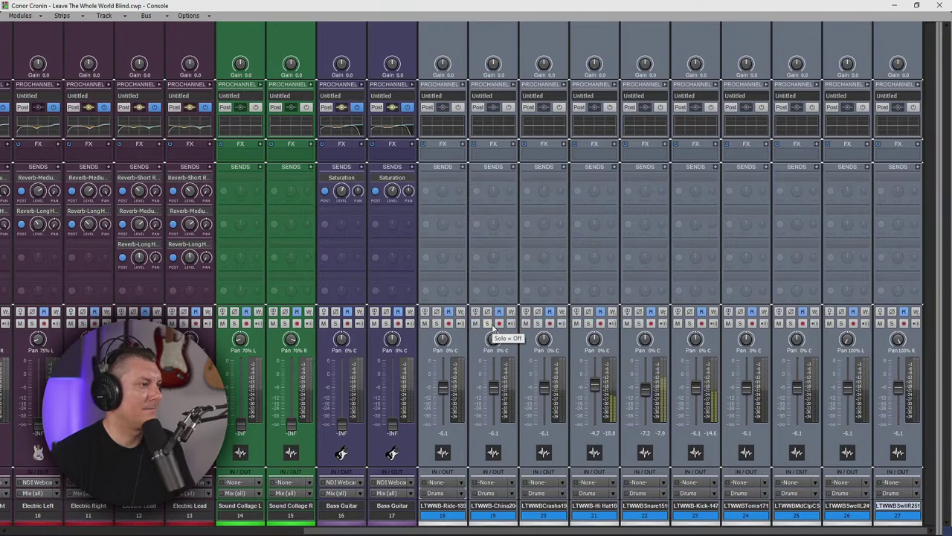
- Enable the Drums bus's short, medium and long reverb sends and lower the Parallel Compression bus fader to -INF
{"action": "left_click_drag", "start_coordinate": [936, 312], "coordinate": [370, 313]}
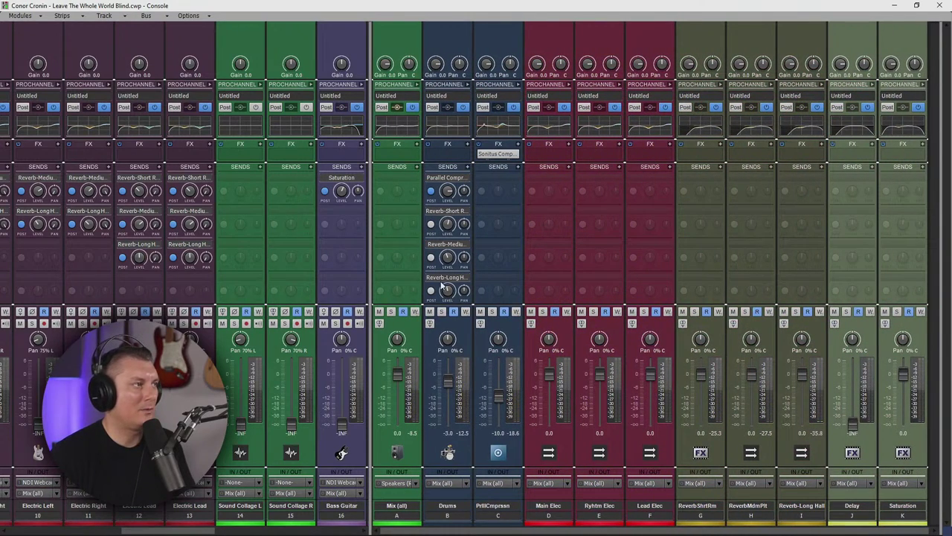
{"action": "left_click", "coordinate": [431, 225]}
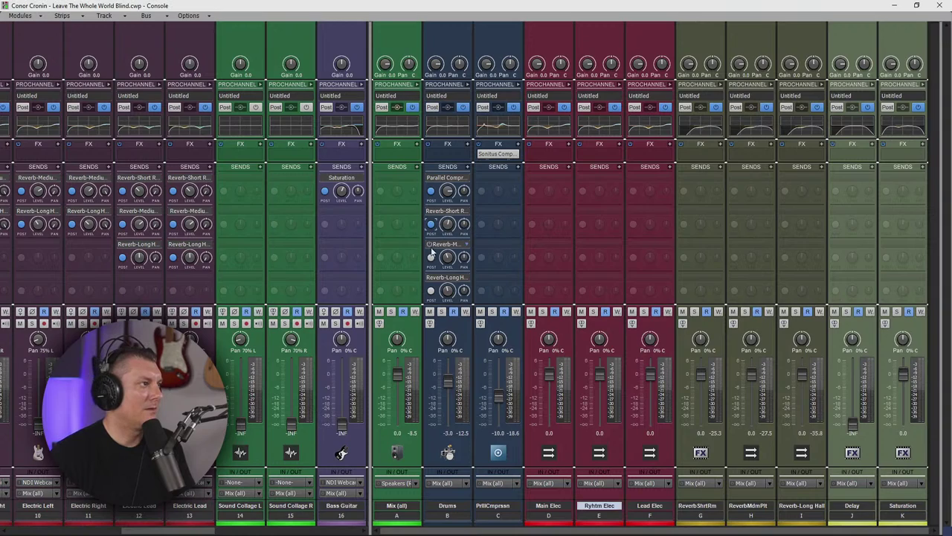
{"action": "left_click", "coordinate": [430, 291]}
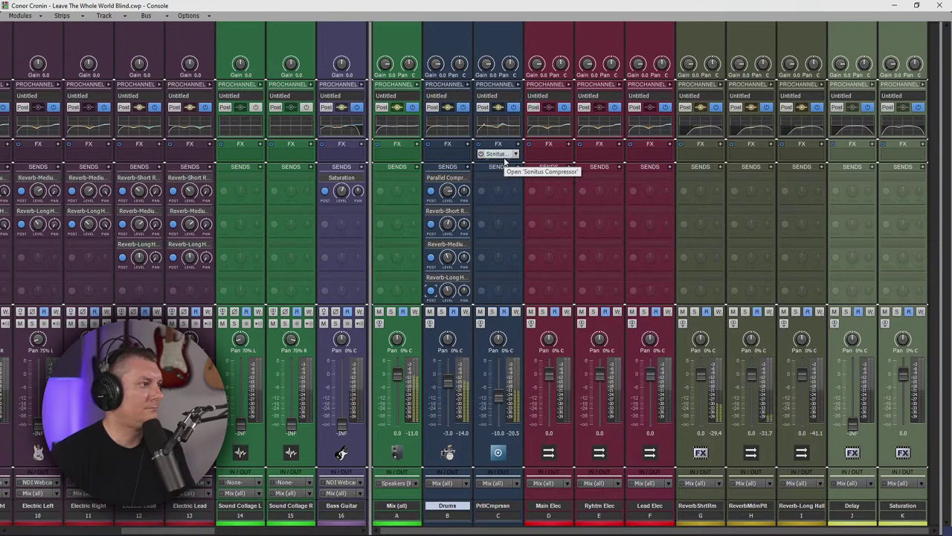
{"action": "left_click_drag", "start_coordinate": [498, 395], "coordinate": [498, 424]}
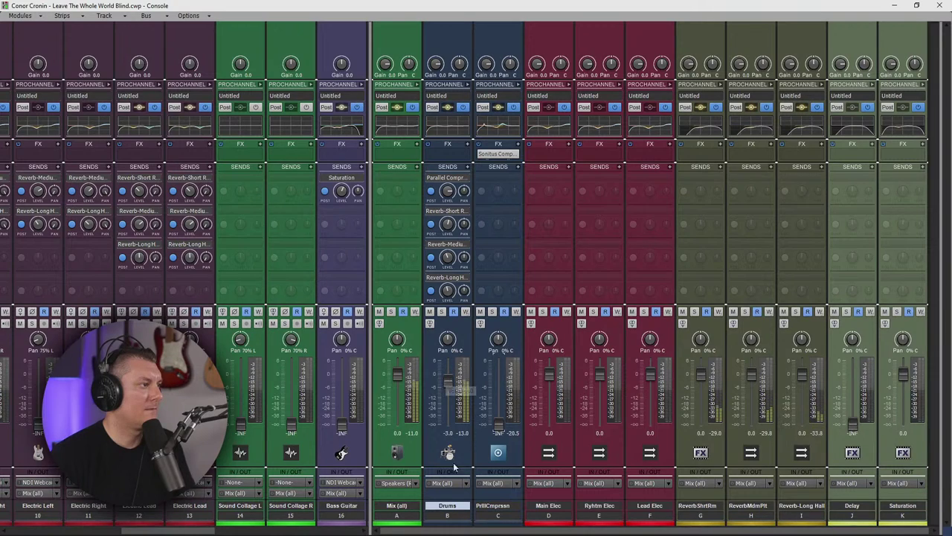
- Enable the four reverb sends on the Lead Vocals track and delete its Sonitus Compressor
{"action": "scroll", "coordinate": [363, 392], "scroll_direction": "left", "scroll_amount": 5}
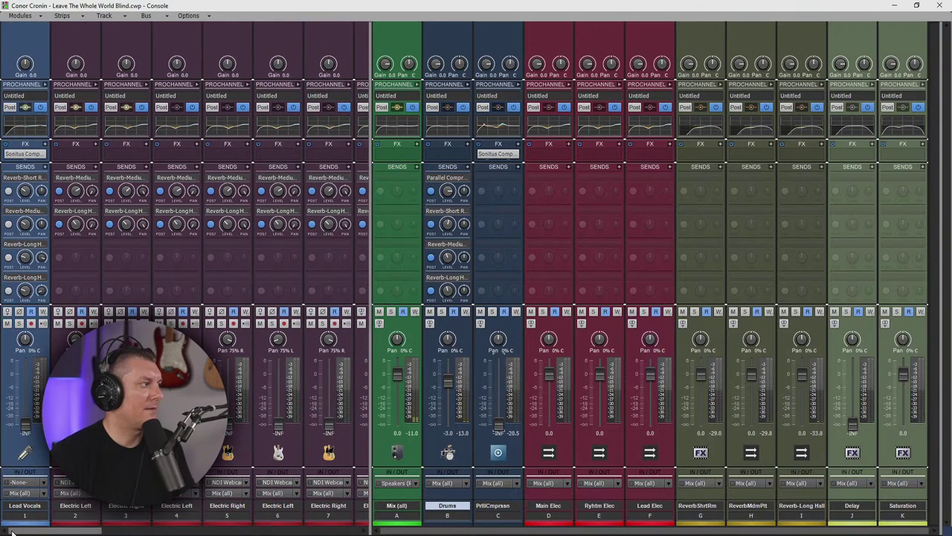
{"action": "left_click", "coordinate": [9, 217]}
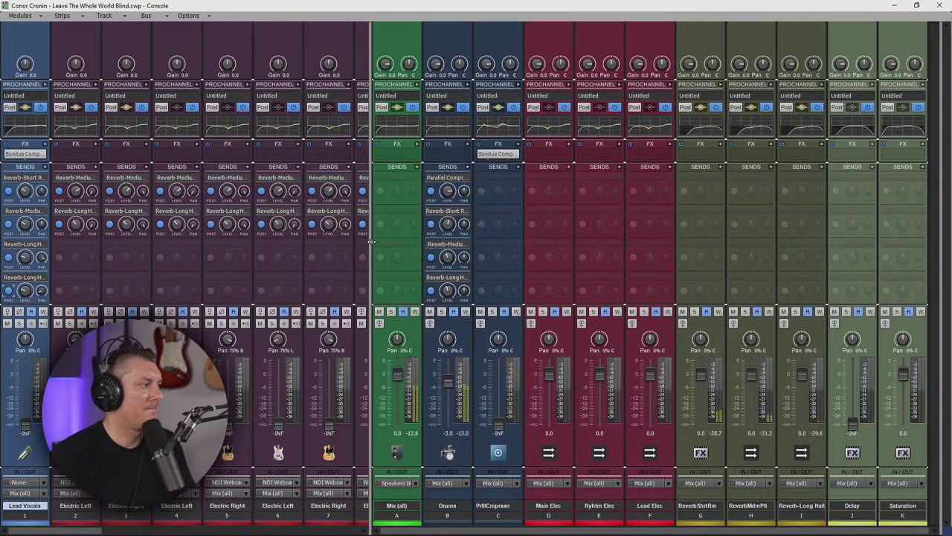
{"action": "right_click", "coordinate": [22, 153]}
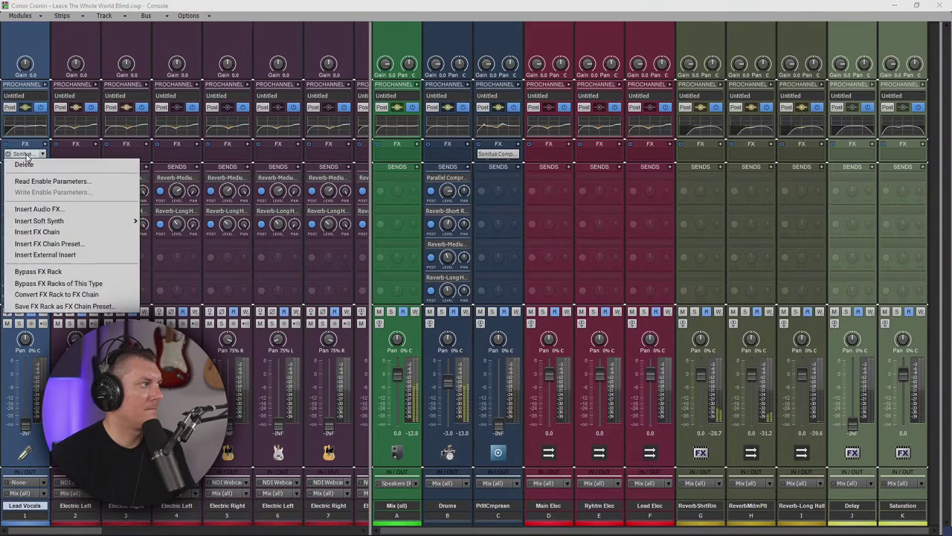
{"action": "left_click", "coordinate": [30, 165]}
{"action": "right_click", "coordinate": [27, 154]}
{"action": "left_click", "coordinate": [22, 157]}
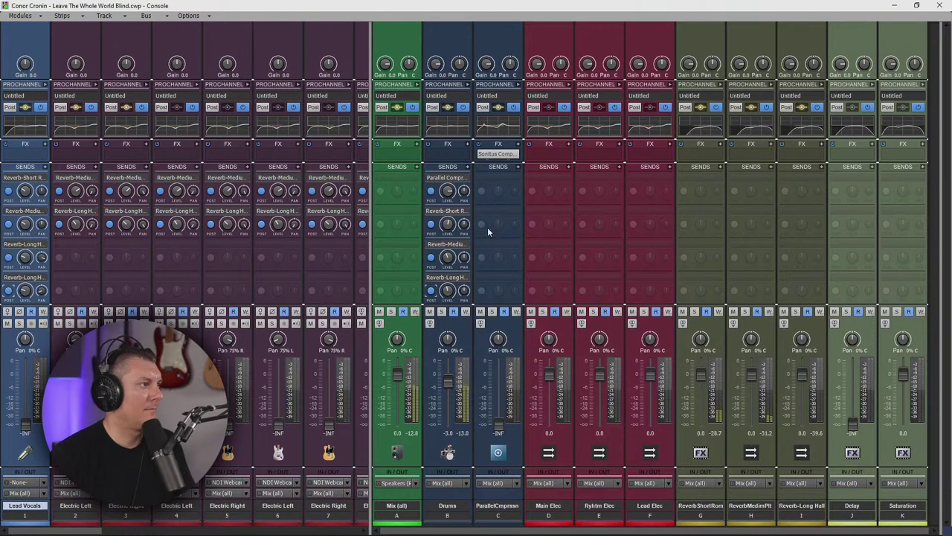
- Set the threshold of the Parallel Compression bus's Sonitus Compressor to -55.9 dB and close the plug-in
{"action": "double_click", "coordinate": [501, 155]}
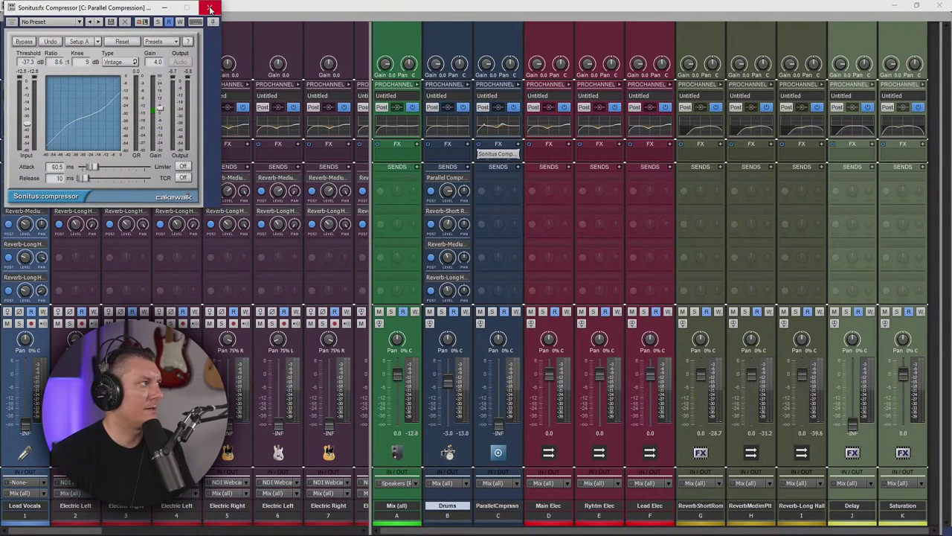
{"action": "left_click_drag", "start_coordinate": [37, 127], "coordinate": [27, 147]}
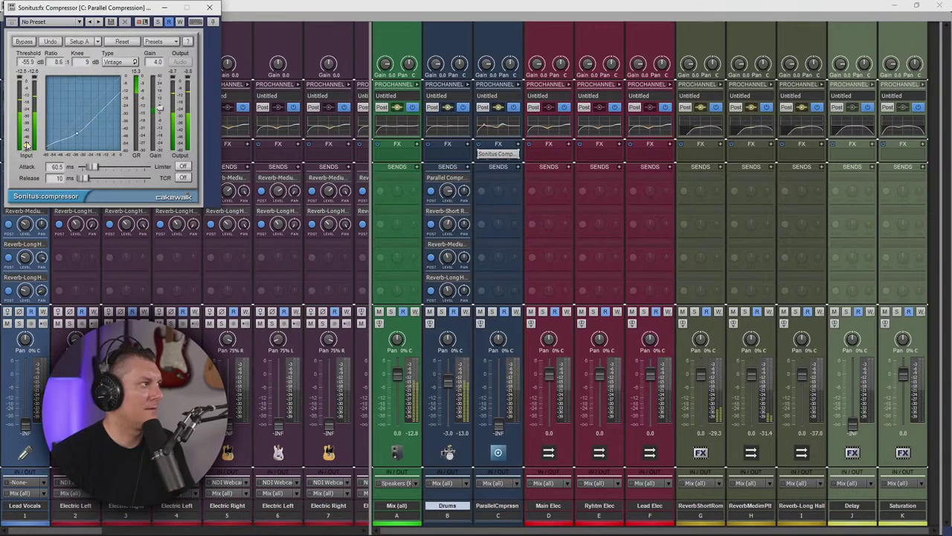
{"action": "left_click", "coordinate": [210, 8]}
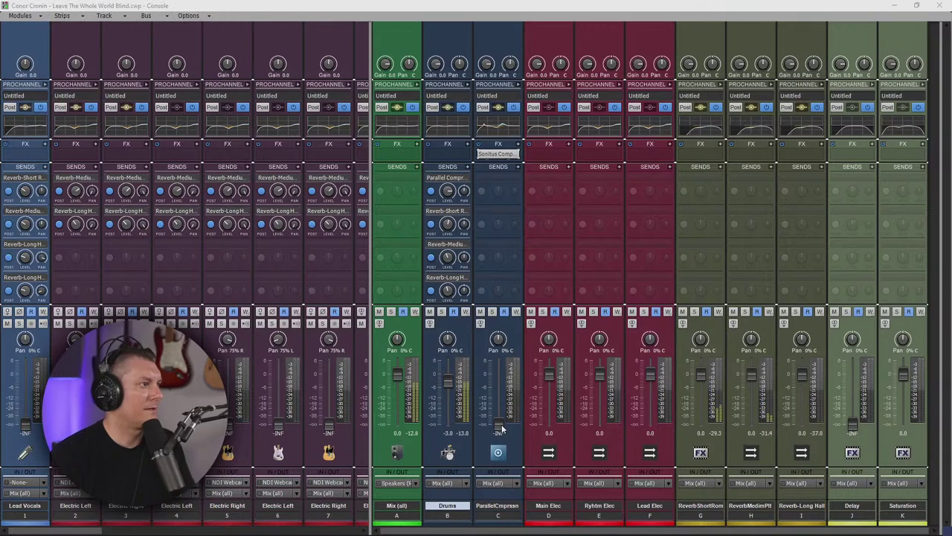
- Raise the Parallel Compression bus fader to -8.7 dB and reset the Drums bus fader to 0.0 dB
{"action": "left_click_drag", "start_coordinate": [501, 428], "coordinate": [501, 395]}
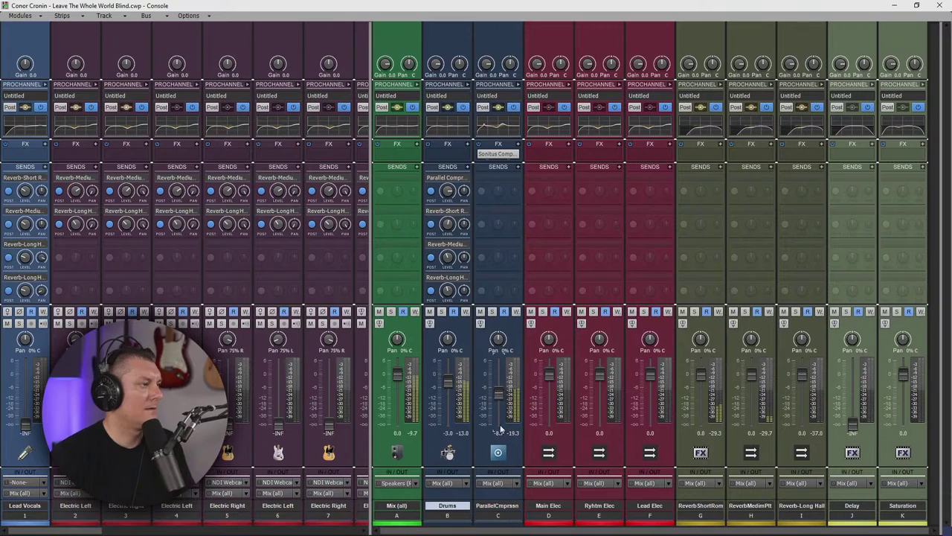
{"action": "double_click", "coordinate": [450, 377]}
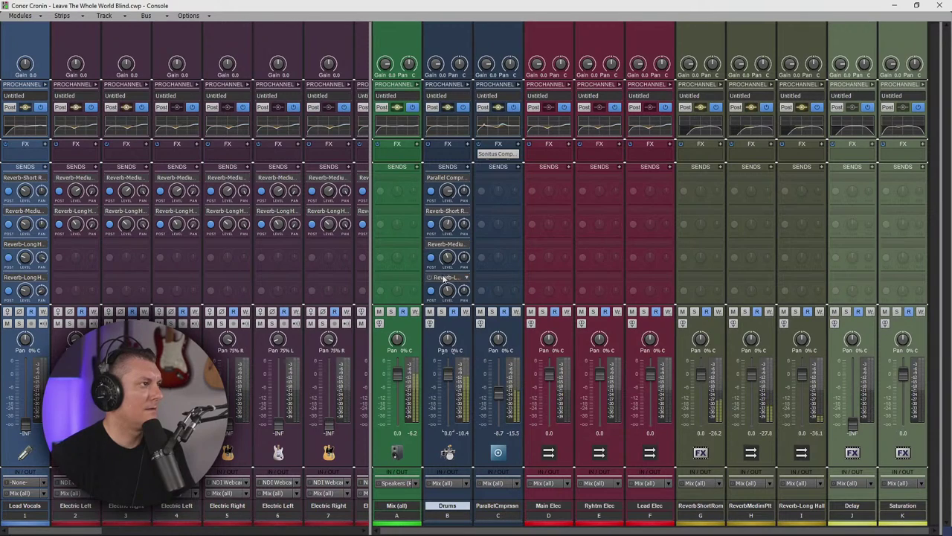
{"action": "mouse_move", "coordinate": [455, 265]}
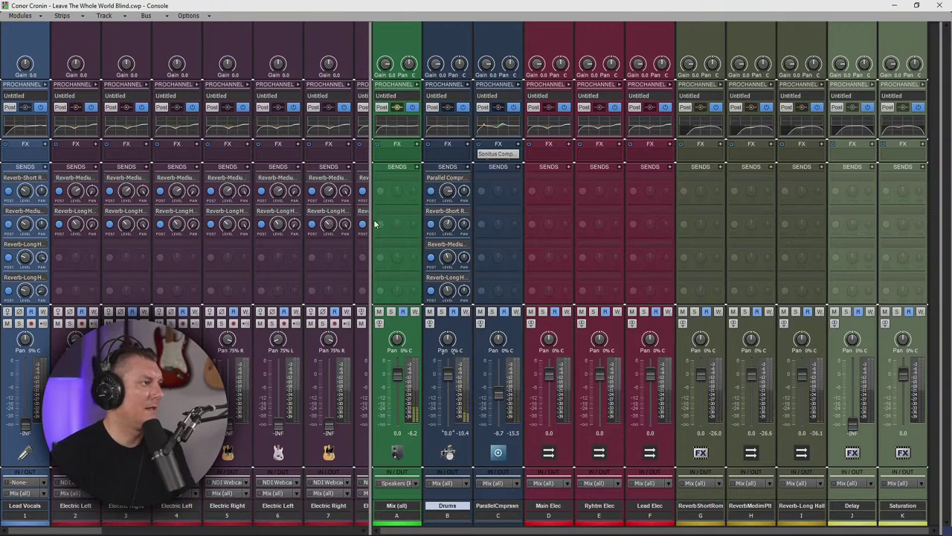
- Raise the first Bass Guitar track's fader to -2.1 dB and the second one's to -8.8 dB
{"action": "left_click_drag", "start_coordinate": [369, 259], "coordinate": [939, 259]}
{"action": "left_click_drag", "start_coordinate": [484, 533], "coordinate": [704, 532]}
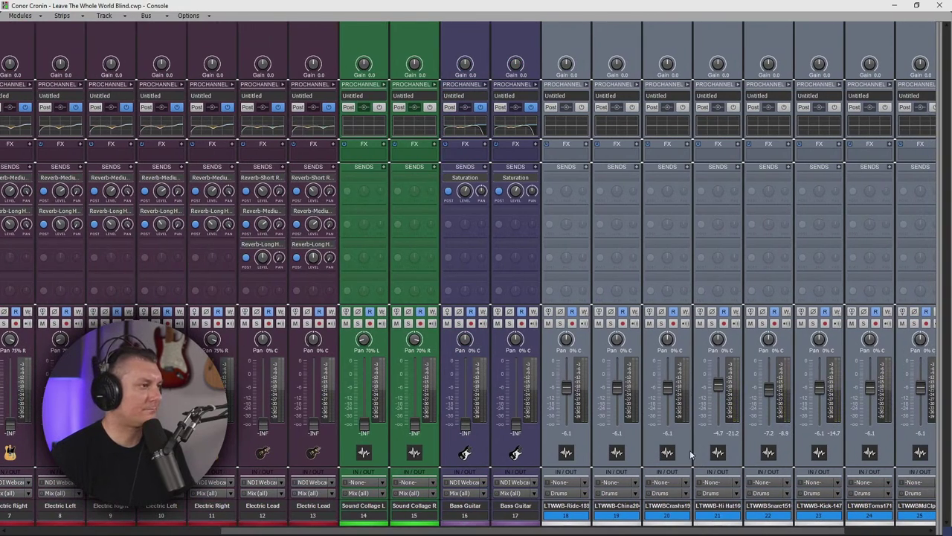
{"action": "left_click_drag", "start_coordinate": [465, 408], "coordinate": [465, 377]}
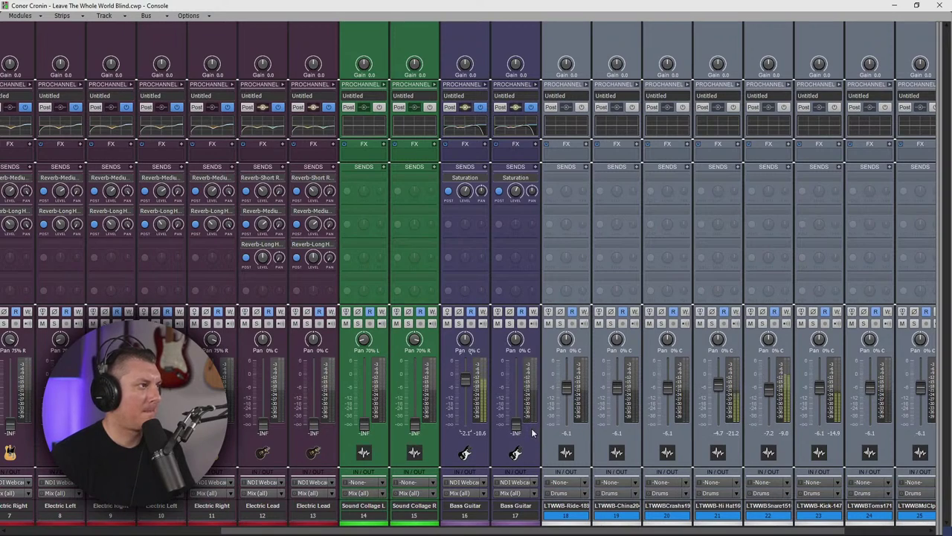
{"action": "left_click_drag", "start_coordinate": [515, 424], "coordinate": [516, 393]}
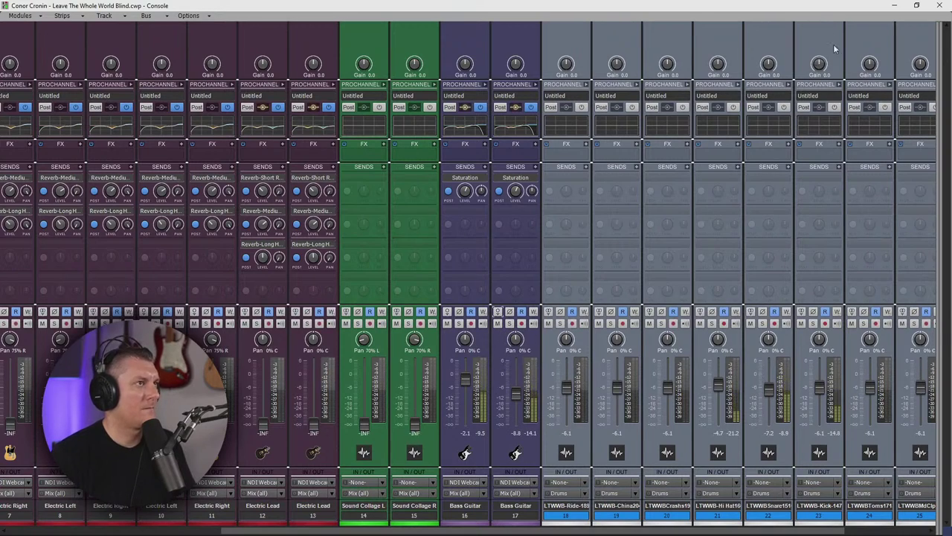
- Enlarge the second Bass Guitar track and convert its stereo Bass Amp clip to mono
{"action": "left_click", "coordinate": [894, 5]}
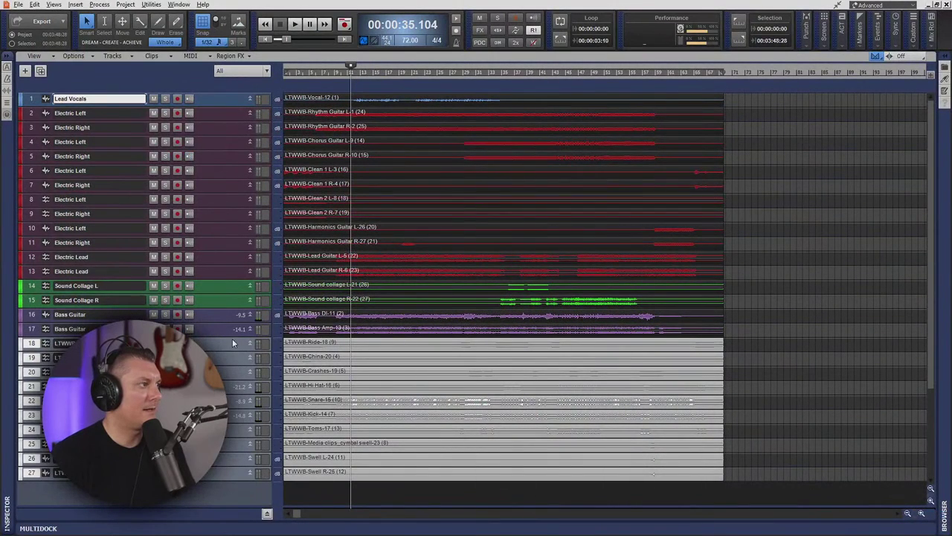
{"action": "left_click_drag", "start_coordinate": [231, 335], "coordinate": [232, 428]}
{"action": "left_click", "coordinate": [365, 361]}
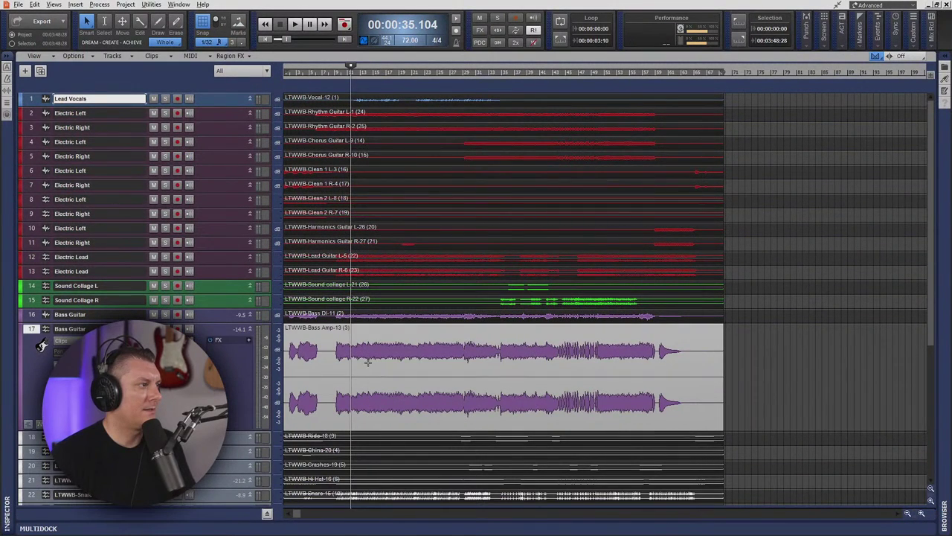
{"action": "right_click", "coordinate": [365, 362]}
{"action": "left_click", "coordinate": [408, 222]}
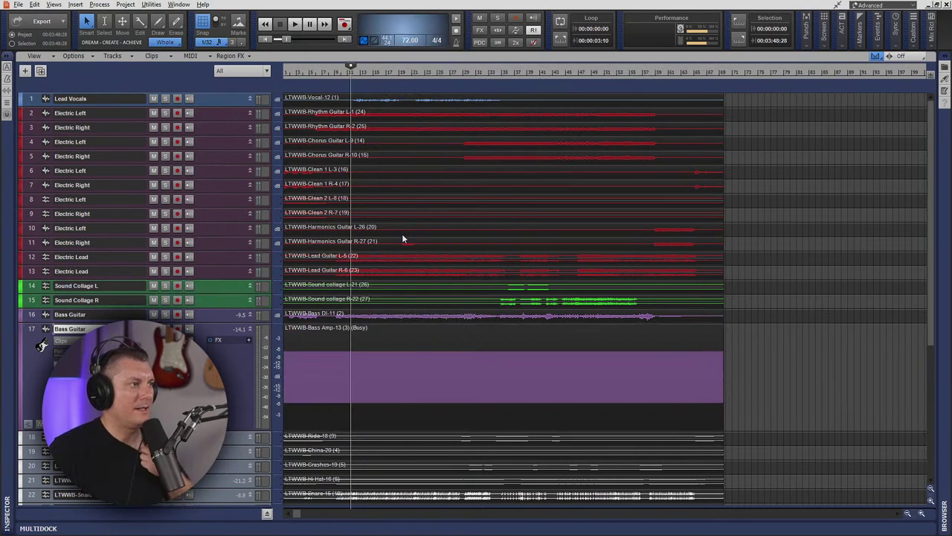
{"action": "left_click", "coordinate": [399, 241]}
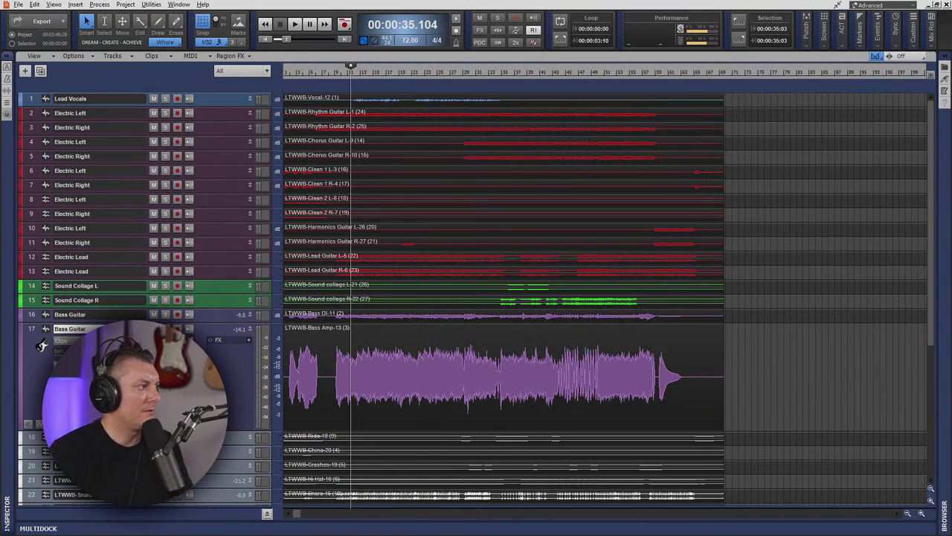
- Enlarge the first Bass Guitar track, solo both Bass Guitar tracks and play them back
{"action": "left_click_drag", "start_coordinate": [207, 322], "coordinate": [207, 398]}
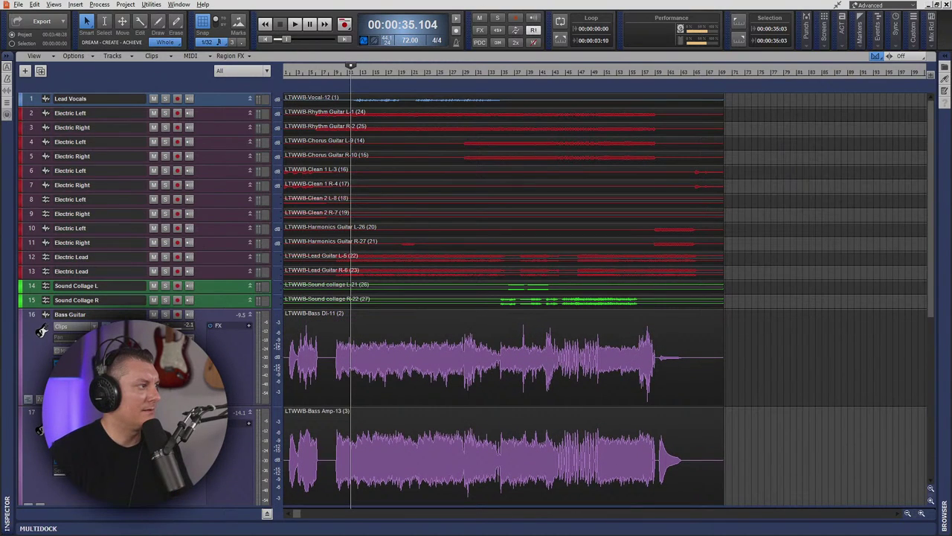
{"action": "key", "text": "space"}
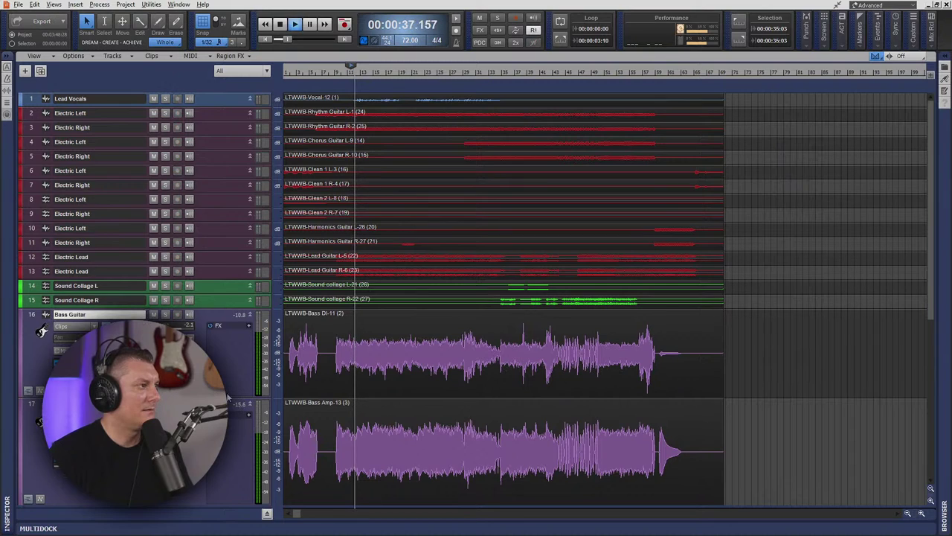
{"action": "key", "text": "space"}
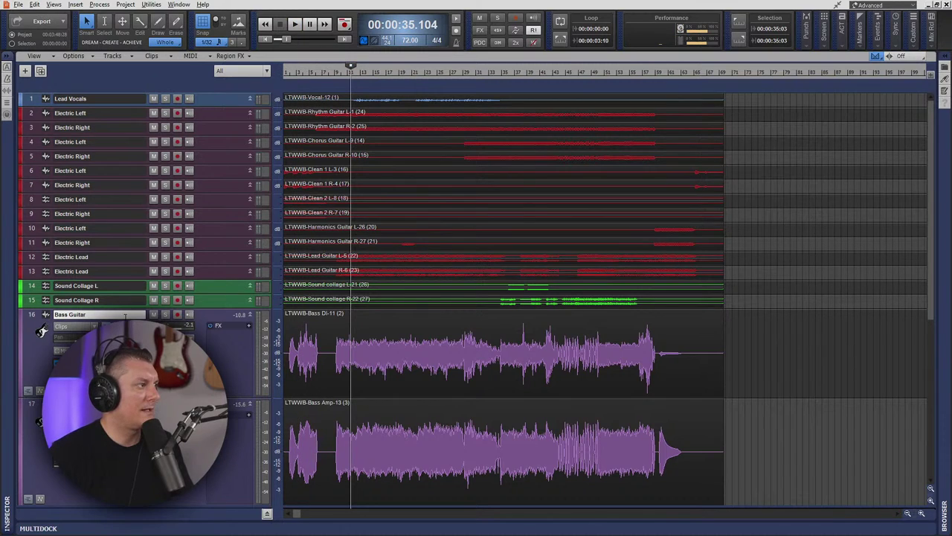
{"action": "left_click_drag", "start_coordinate": [33, 321], "coordinate": [34, 418]}
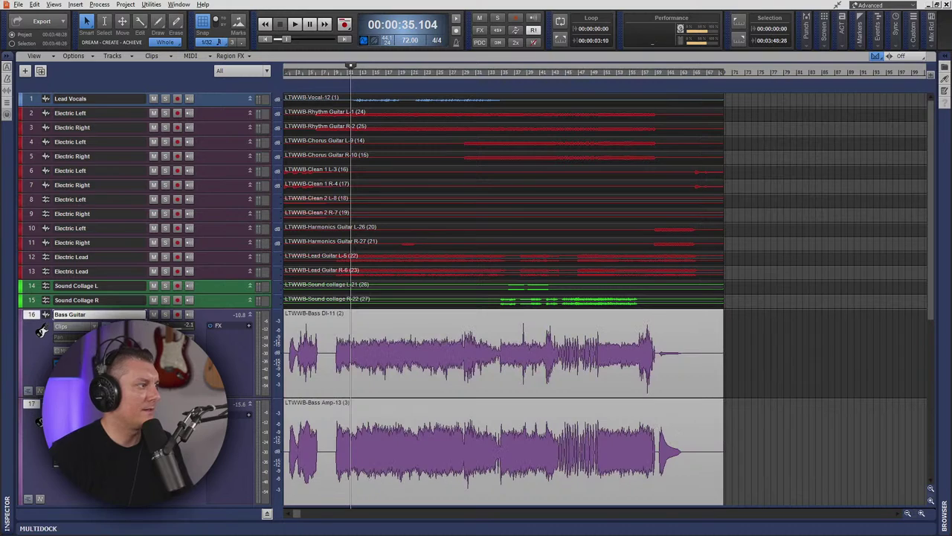
{"action": "left_click", "coordinate": [165, 315]}
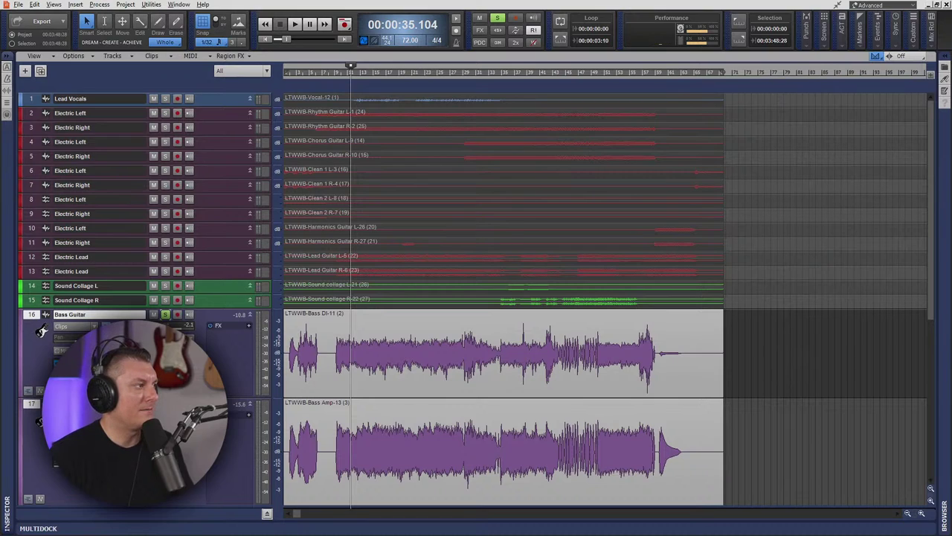
{"action": "key", "text": "space"}
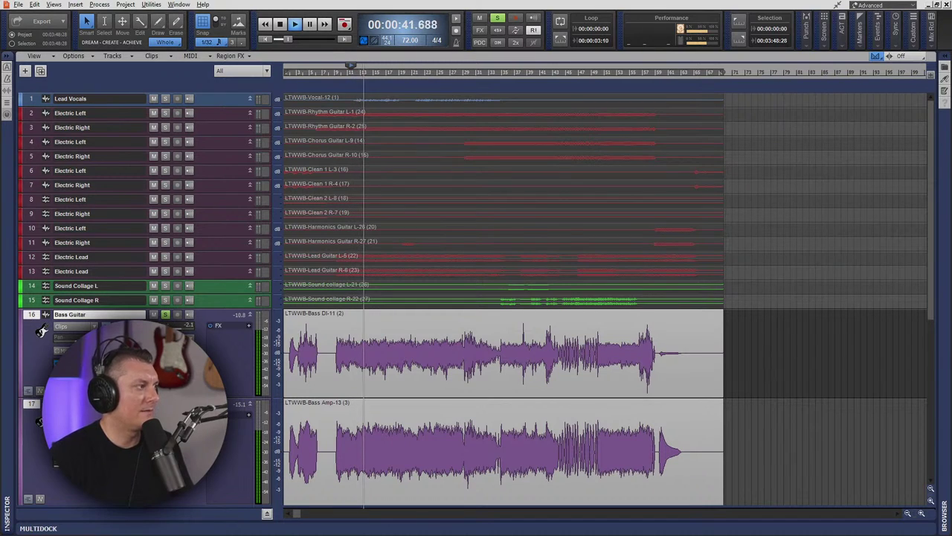
{"action": "key", "text": "space"}
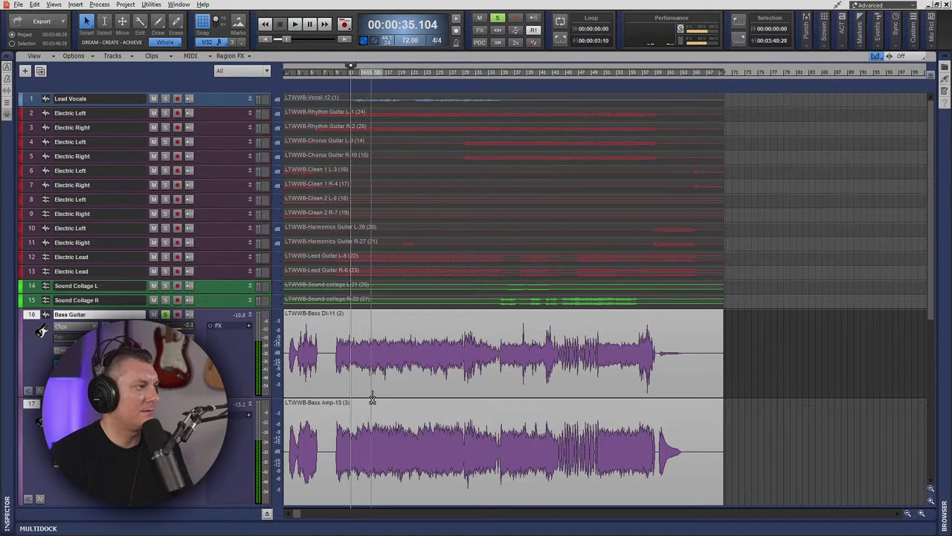
- Examine the Bass DI and Bass Amp waveforms up close for phase differences while playing the soloed tracks
{"action": "scroll", "coordinate": [400, 387], "scroll_direction": "up", "scroll_amount": 4}
{"action": "scroll", "coordinate": [527, 394], "scroll_direction": "up", "scroll_amount": 10}
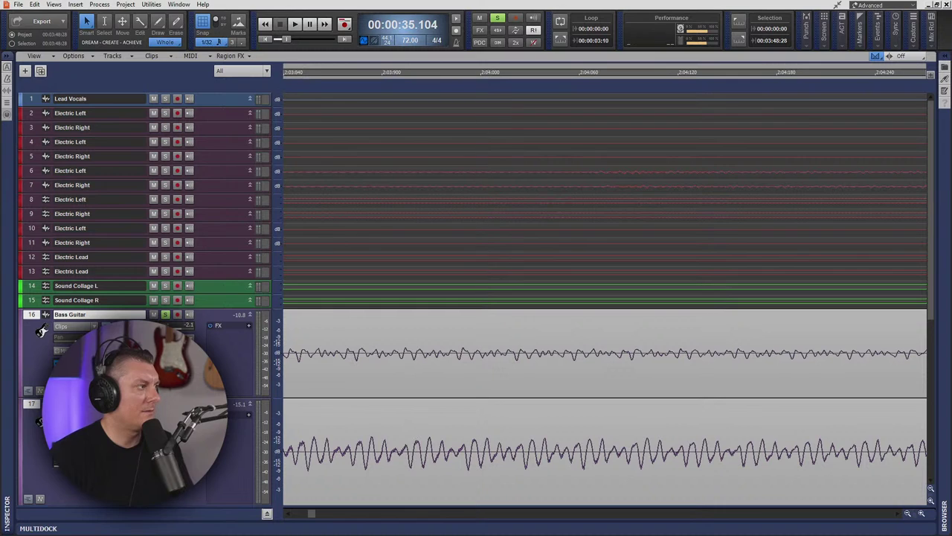
{"action": "key", "text": "space"}
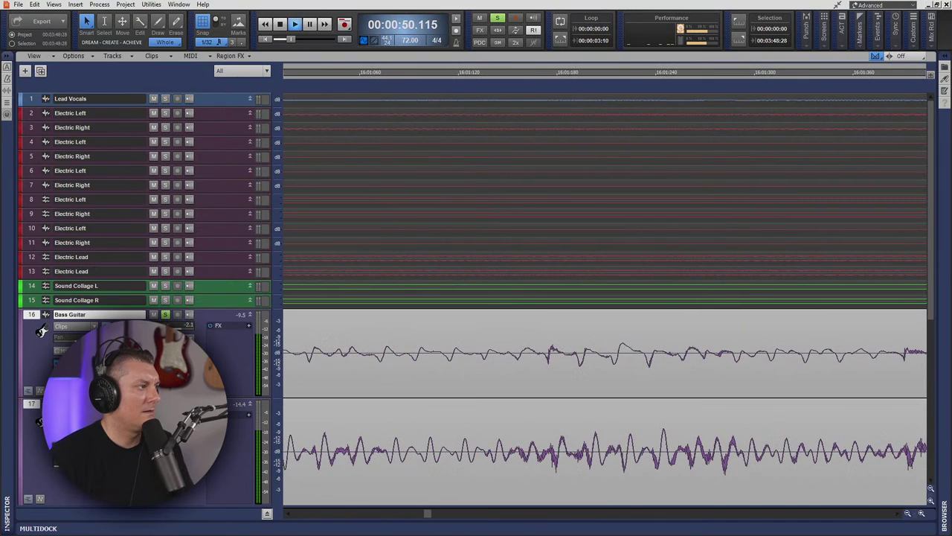
{"action": "key", "text": "space"}
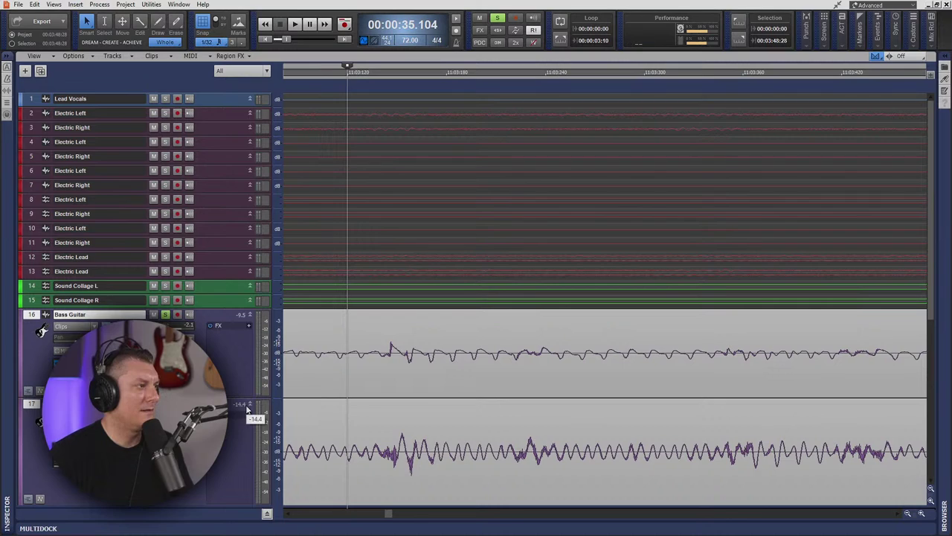
- Insert MeldaProduction's MAutoAlign on the first Bass Guitar track and copy it to the second one
{"action": "right_click", "coordinate": [226, 355]}
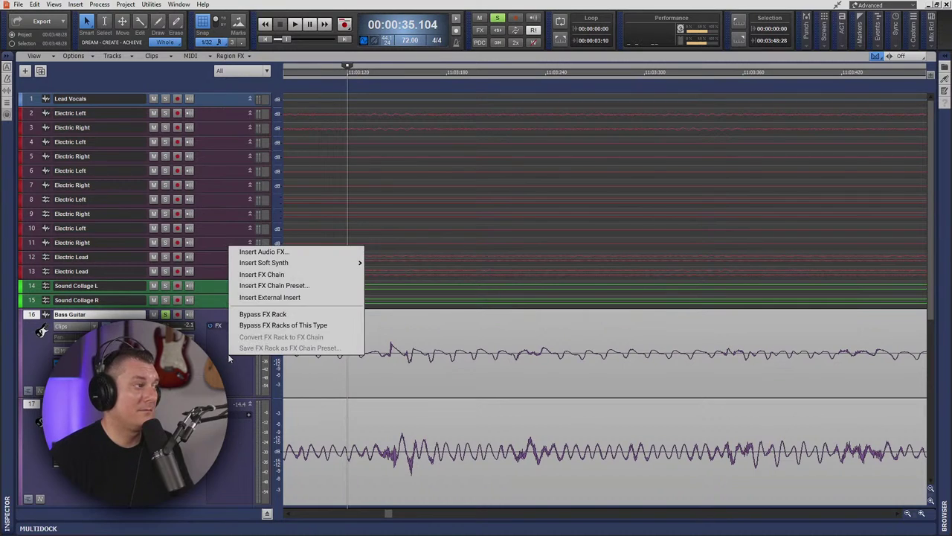
{"action": "left_click", "coordinate": [275, 252]}
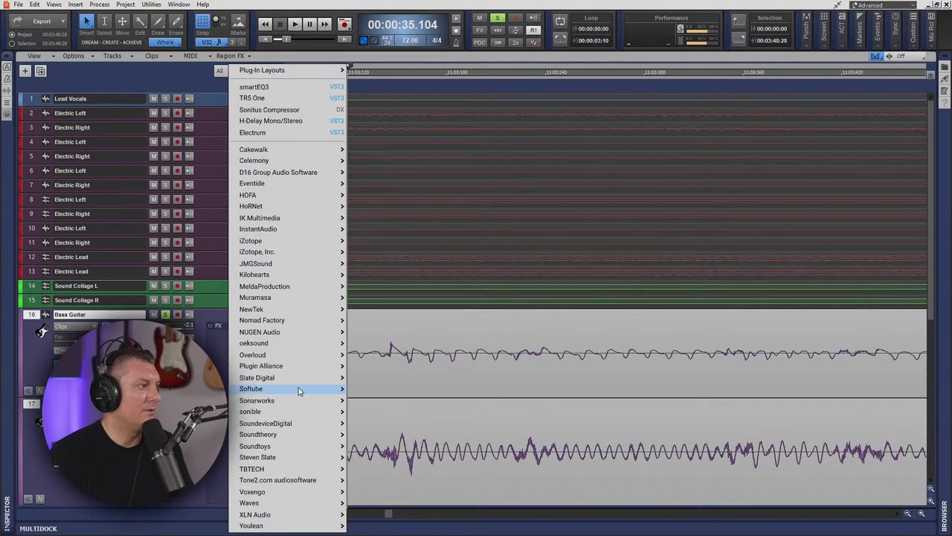
{"action": "mouse_move", "coordinate": [272, 515]}
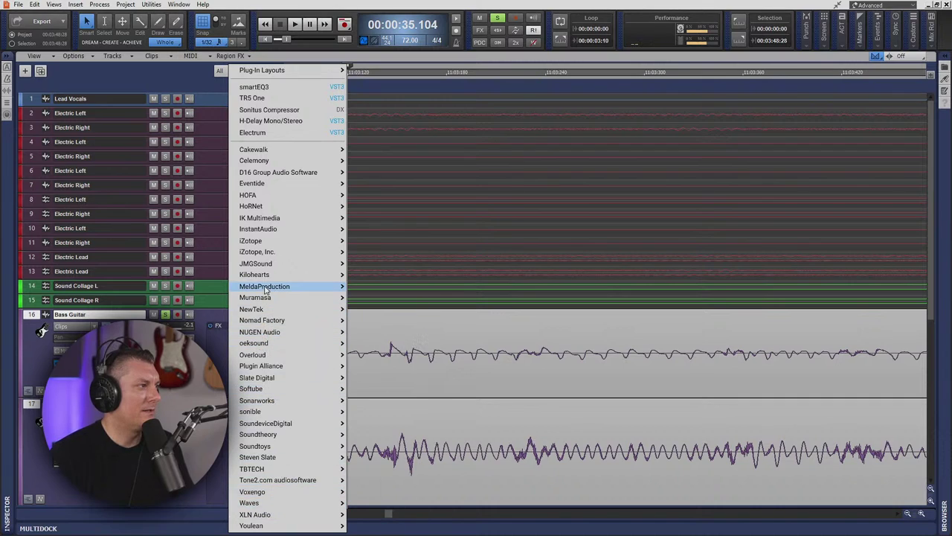
{"action": "mouse_move", "coordinate": [329, 292]}
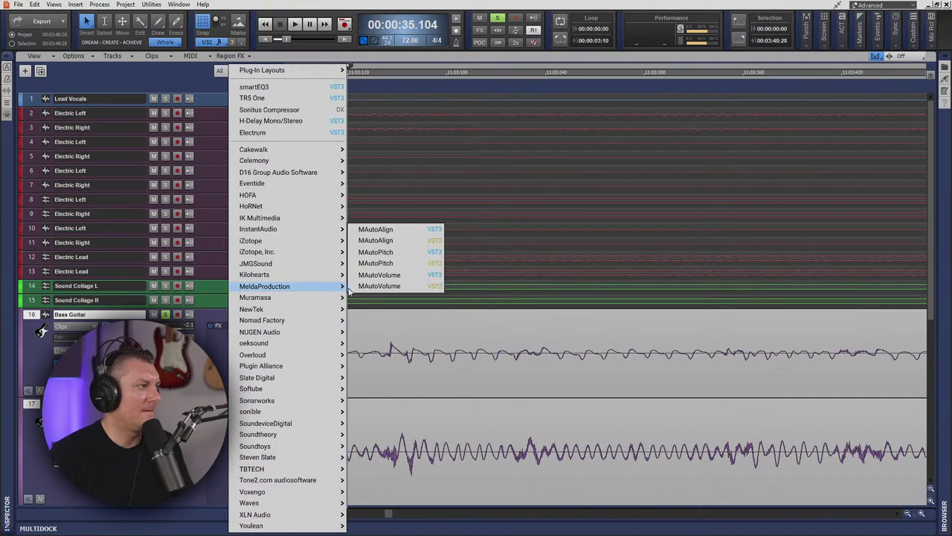
{"action": "left_click", "coordinate": [391, 231]}
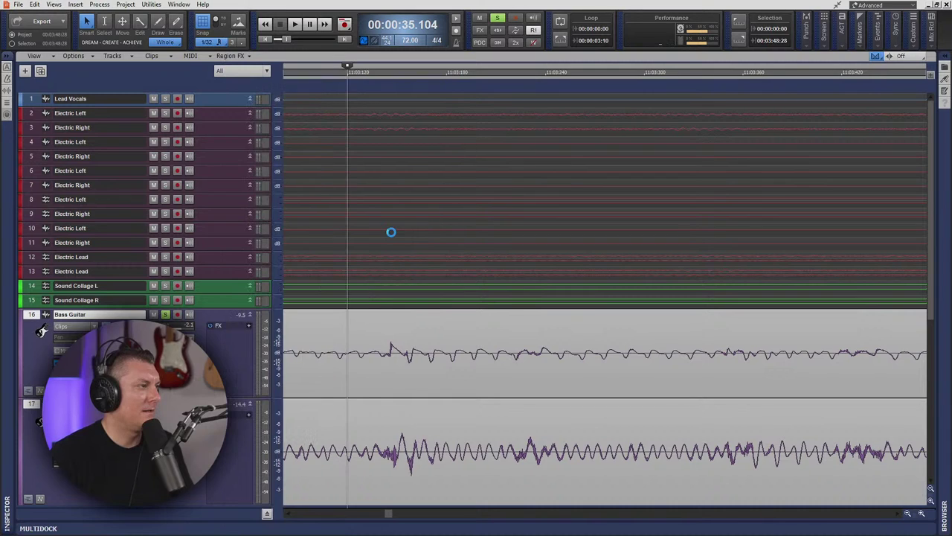
{"action": "left_click_drag", "start_coordinate": [229, 335], "coordinate": [231, 421]}
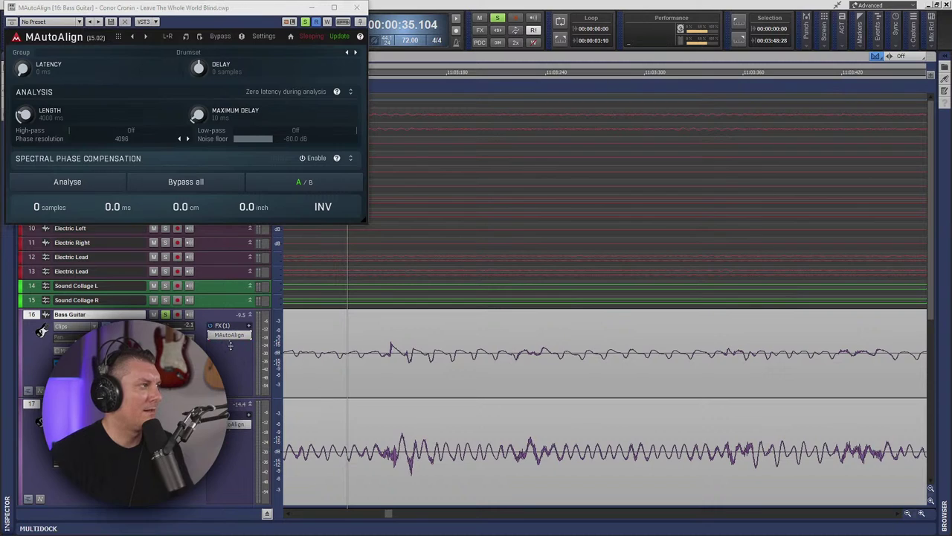
- Assign the MAutoAlign instances on both Bass Guitar tracks to group A
{"action": "left_click", "coordinate": [183, 56]}
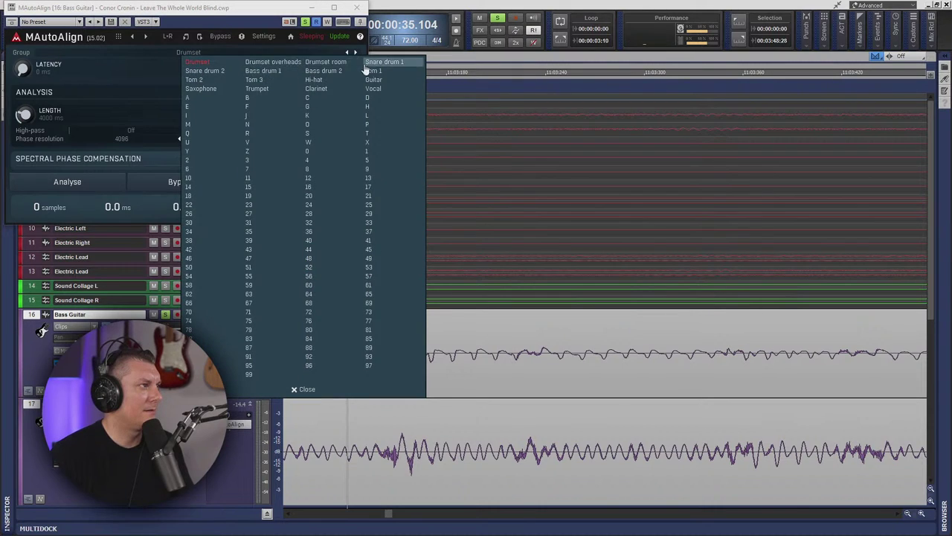
{"action": "left_click", "coordinate": [196, 107]}
{"action": "double_click", "coordinate": [232, 424]}
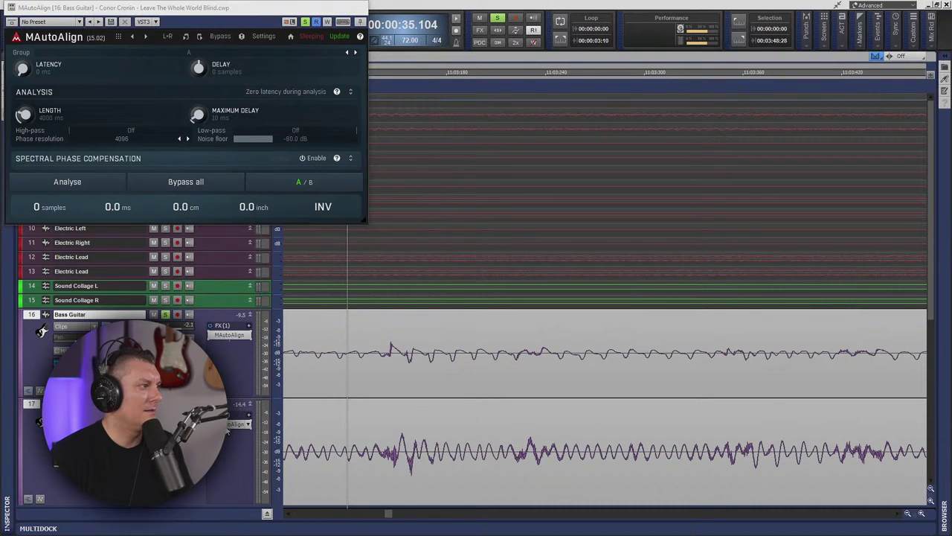
{"action": "left_click", "coordinate": [176, 54]}
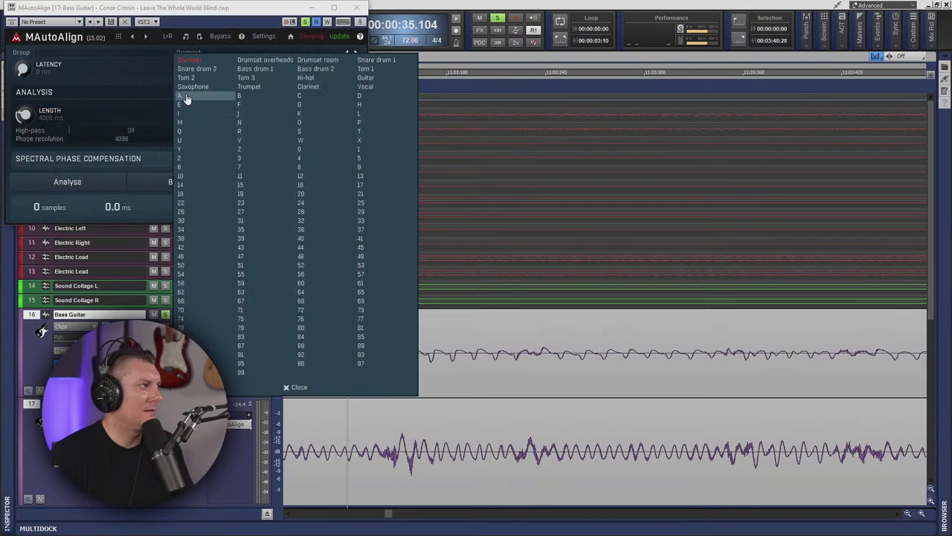
{"action": "left_click", "coordinate": [187, 98]}
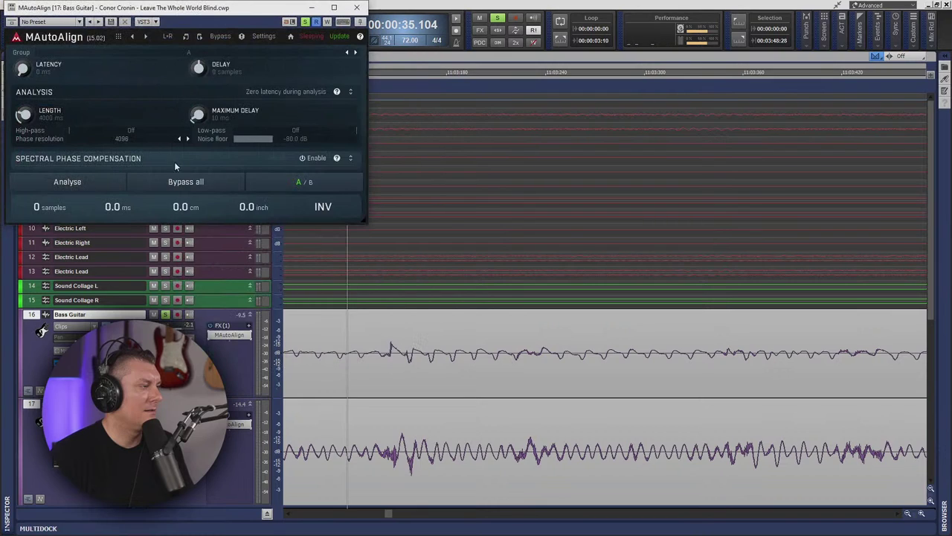
- Run the MAutoAlign analysis on the two Bass Guitar tracks, bypass the plug-in on both and close its window
{"action": "left_click", "coordinate": [88, 186]}
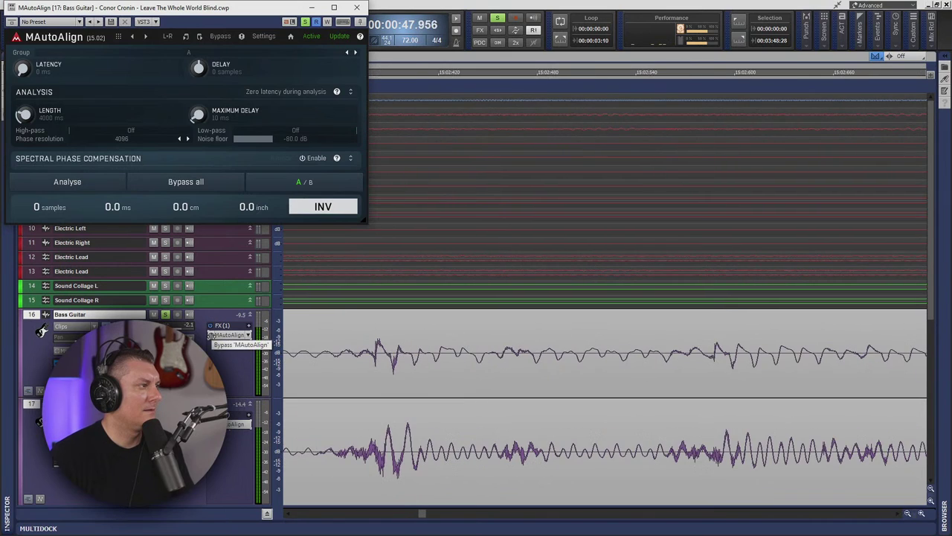
{"action": "left_click", "coordinate": [211, 335]}
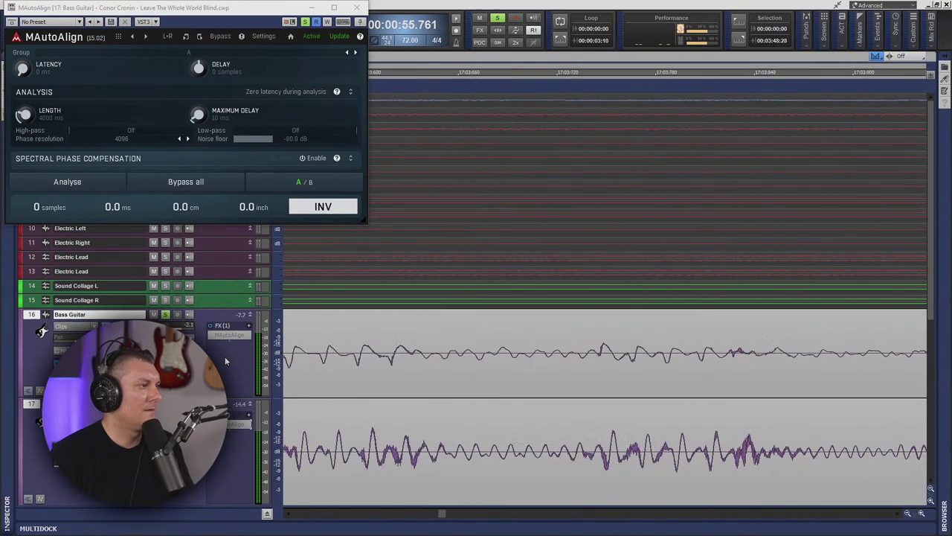
{"action": "key", "text": "space"}
{"action": "left_click", "coordinate": [362, 8]}
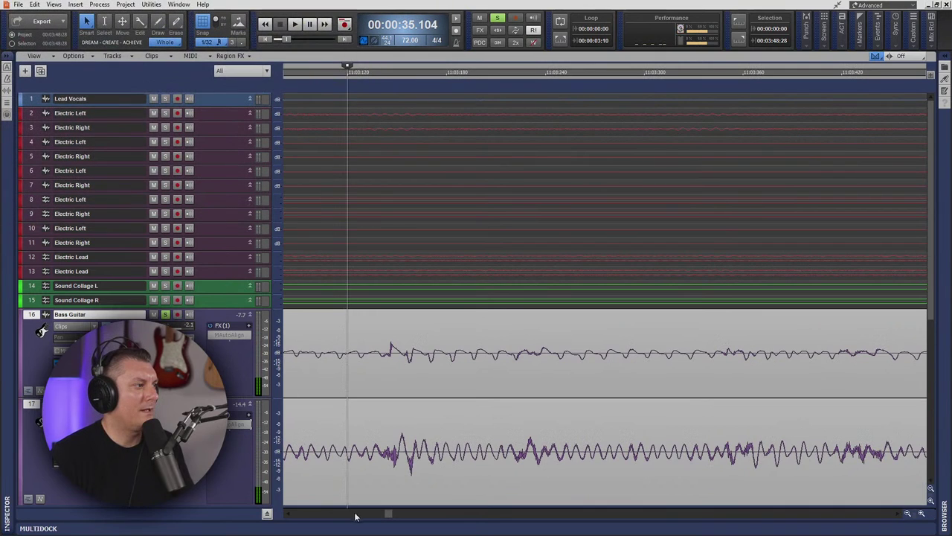
- Play the soloed bass tracks from 00:00:03:958 at the intro, comparing the sound with MAutoAlign bypassed and enabled
{"action": "left_click_drag", "start_coordinate": [389, 513], "coordinate": [266, 516]}
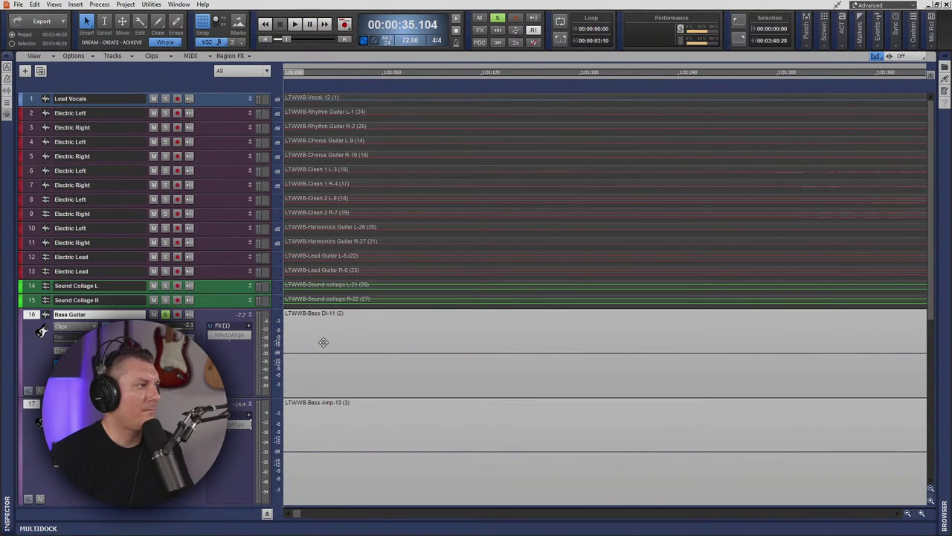
{"action": "left_click", "coordinate": [345, 421]}
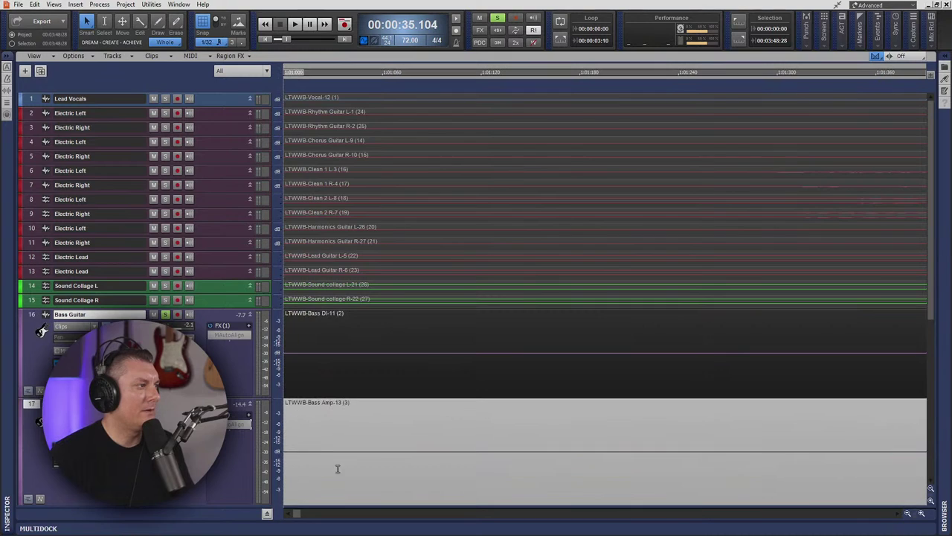
{"action": "left_click", "coordinate": [907, 513]}
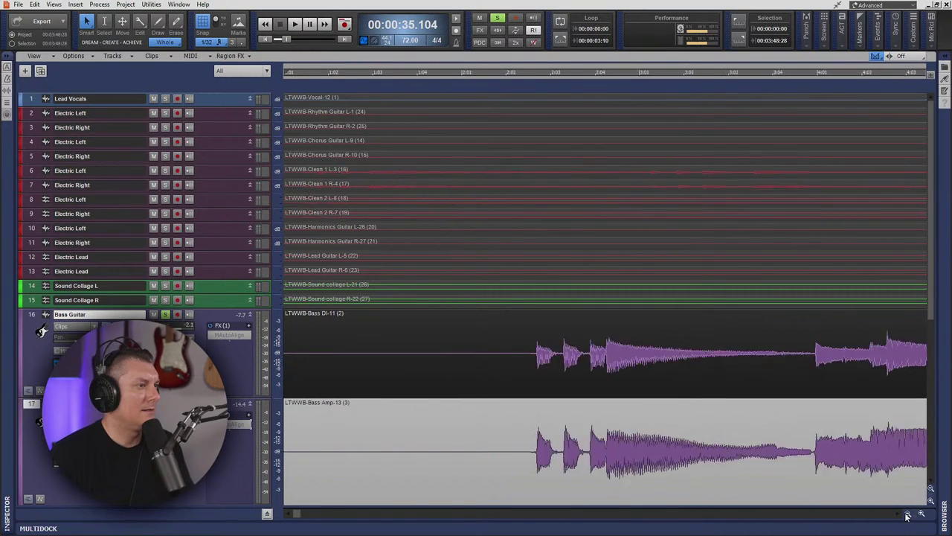
{"action": "left_click", "coordinate": [452, 73]}
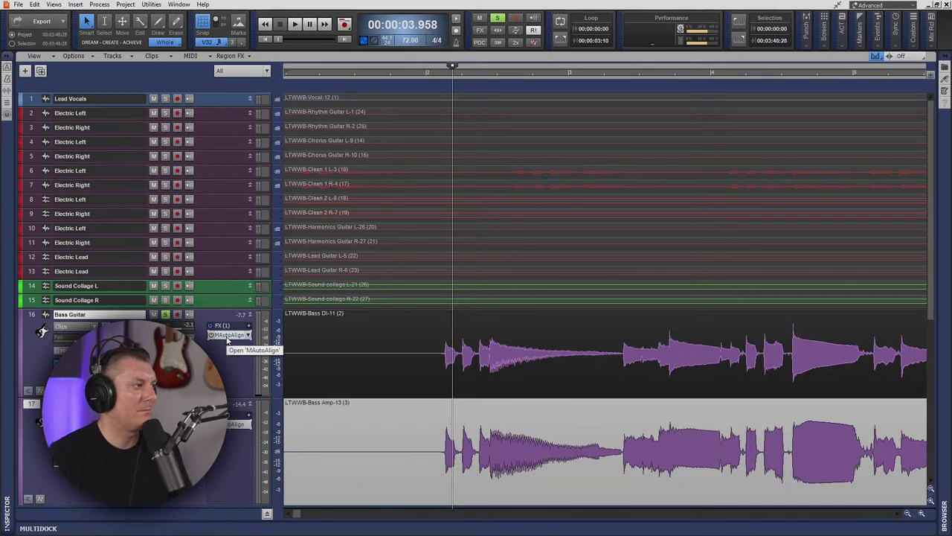
{"action": "key", "text": "space"}
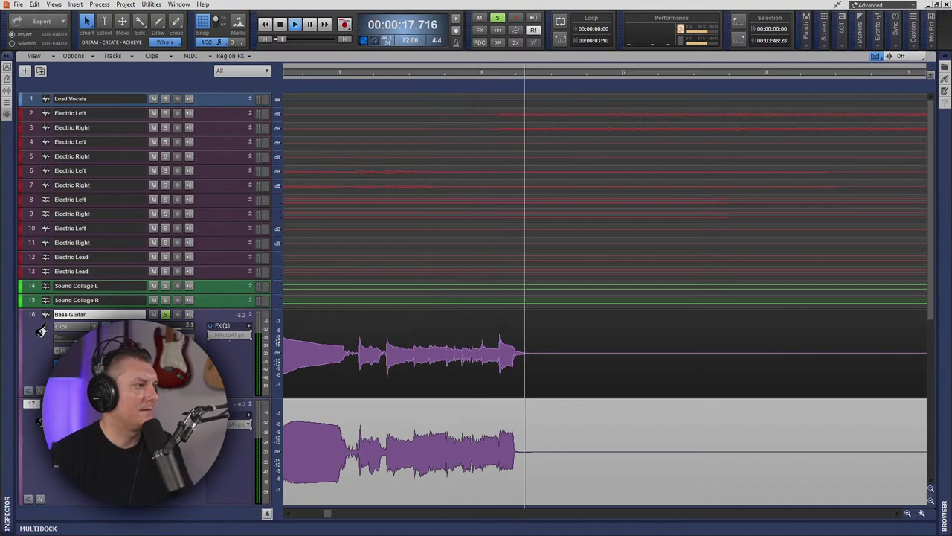
{"action": "key", "text": "space"}
{"action": "key", "text": "space"}
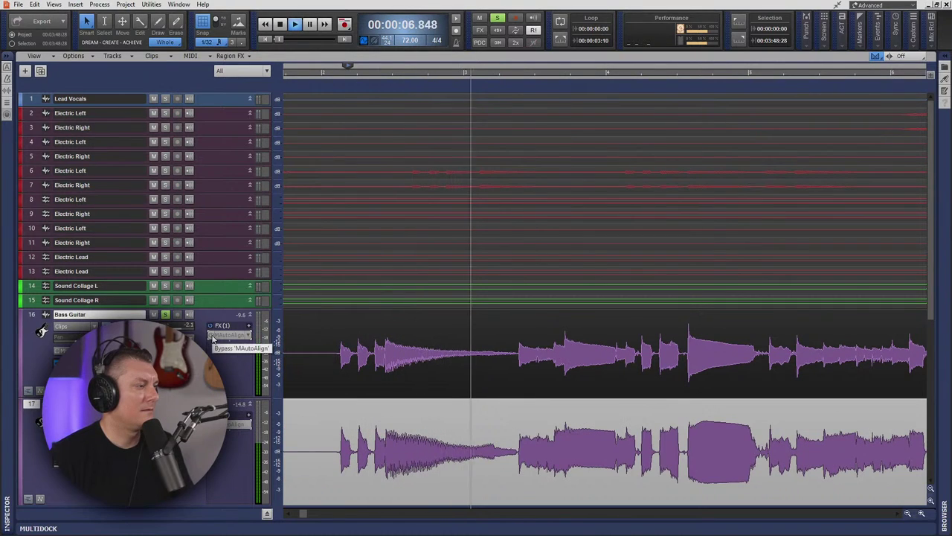
{"action": "key", "text": "space"}
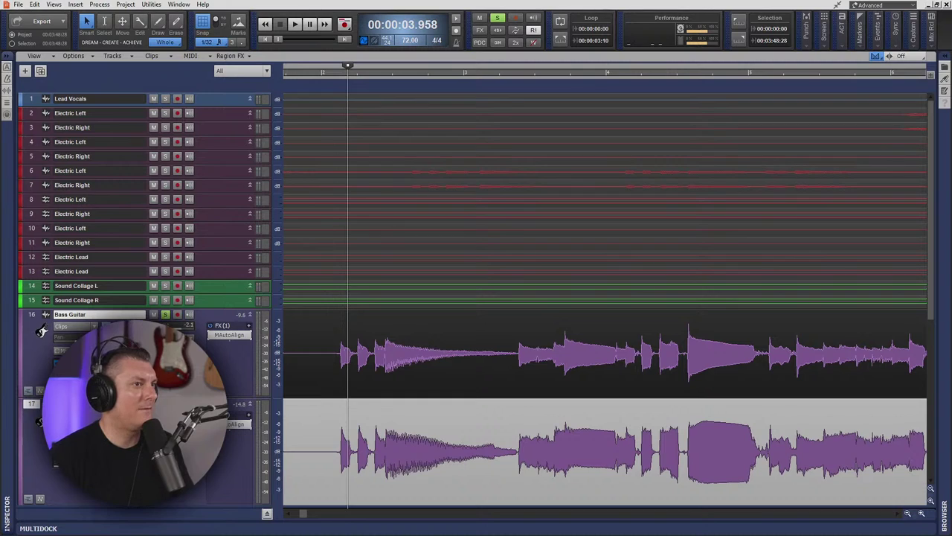
{"action": "key", "text": "space"}
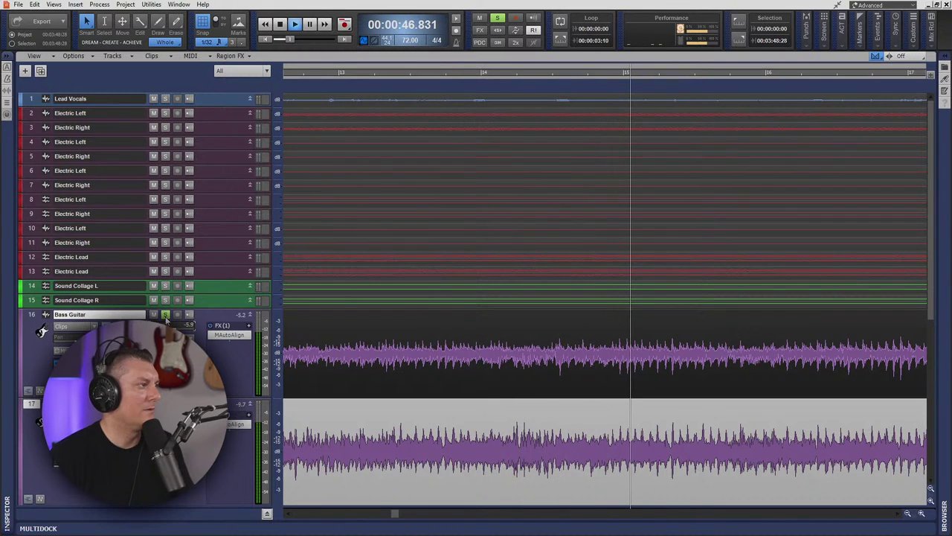
- Restart playback, select both Bass Guitar tracks and assign their volume controls to group W
{"action": "key", "text": "space"}
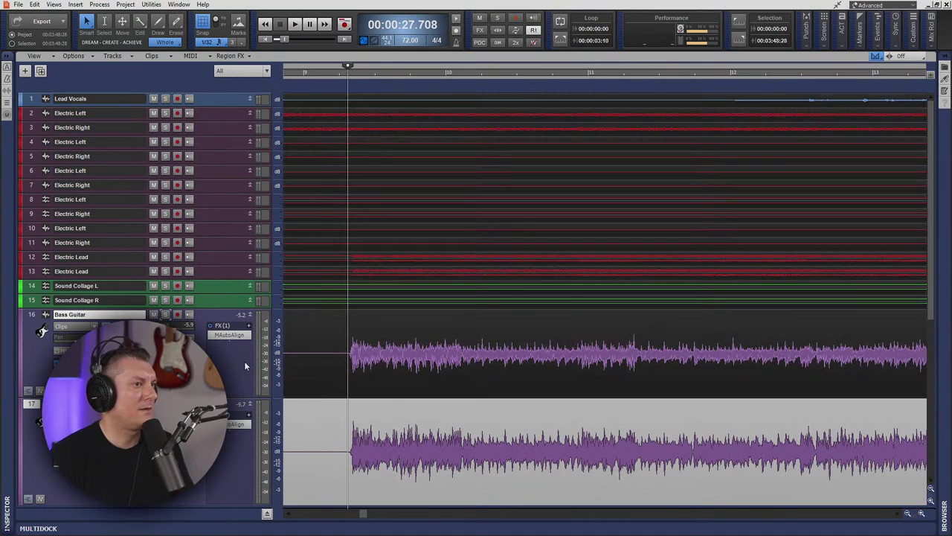
{"action": "key", "text": "space"}
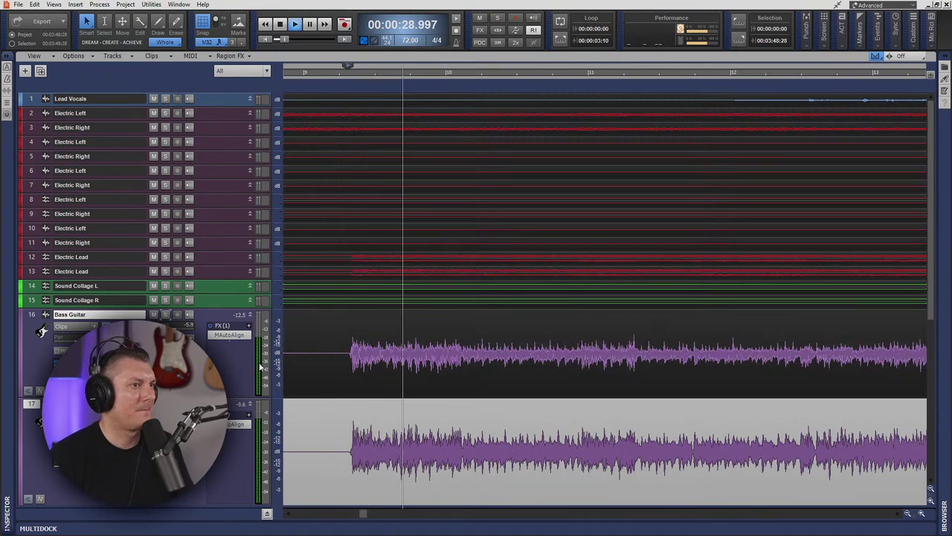
{"action": "left_click", "coordinate": [31, 314], "text": "ctrl"}
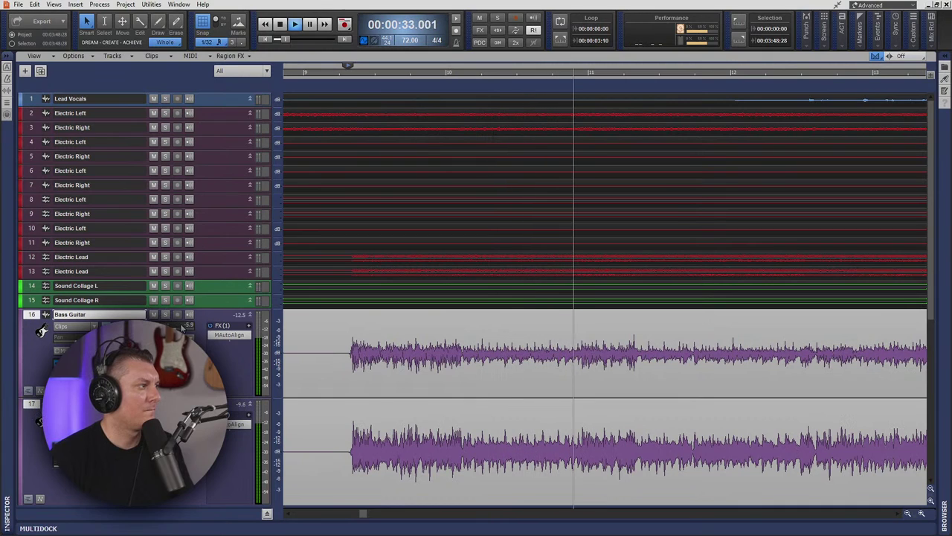
{"action": "right_click", "coordinate": [105, 329]}
{"action": "mouse_move", "coordinate": [236, 356]}
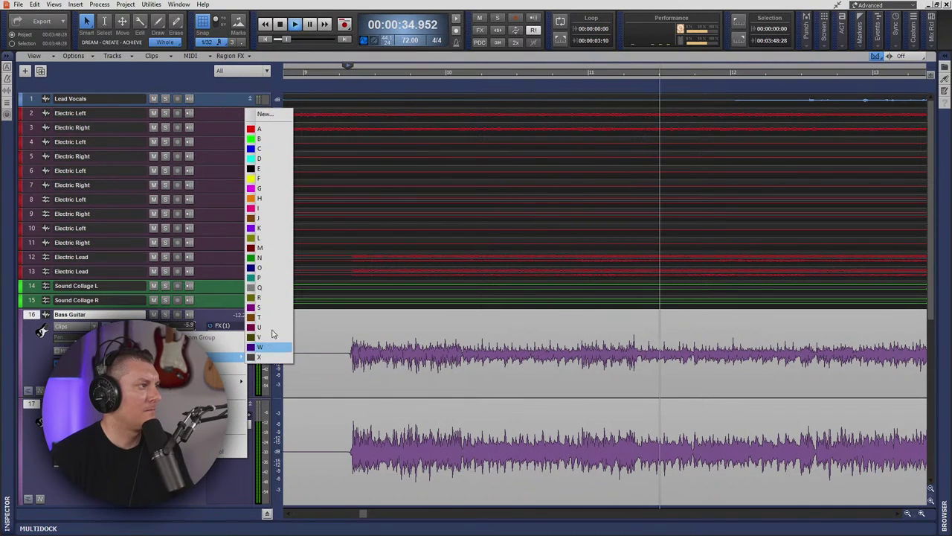
{"action": "left_click", "coordinate": [257, 130]}
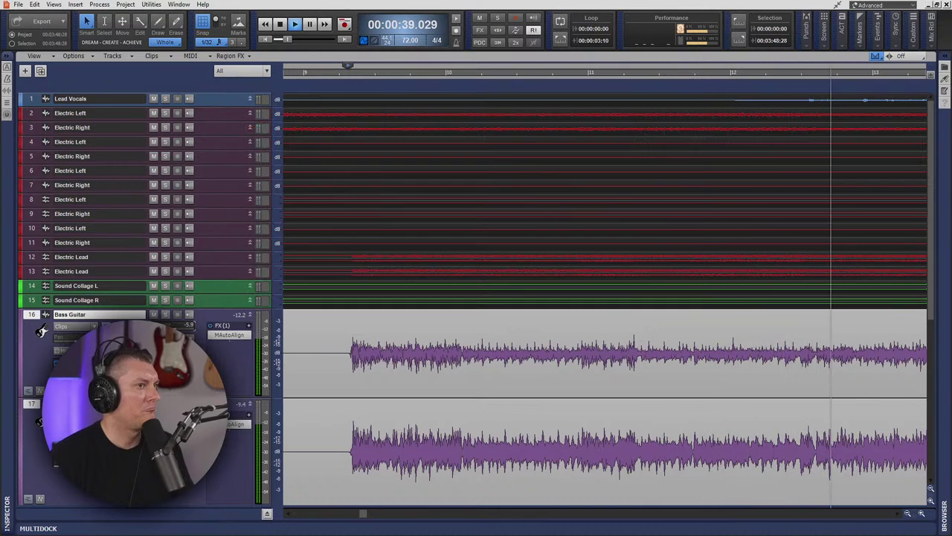
{"action": "right_click", "coordinate": [180, 332]}
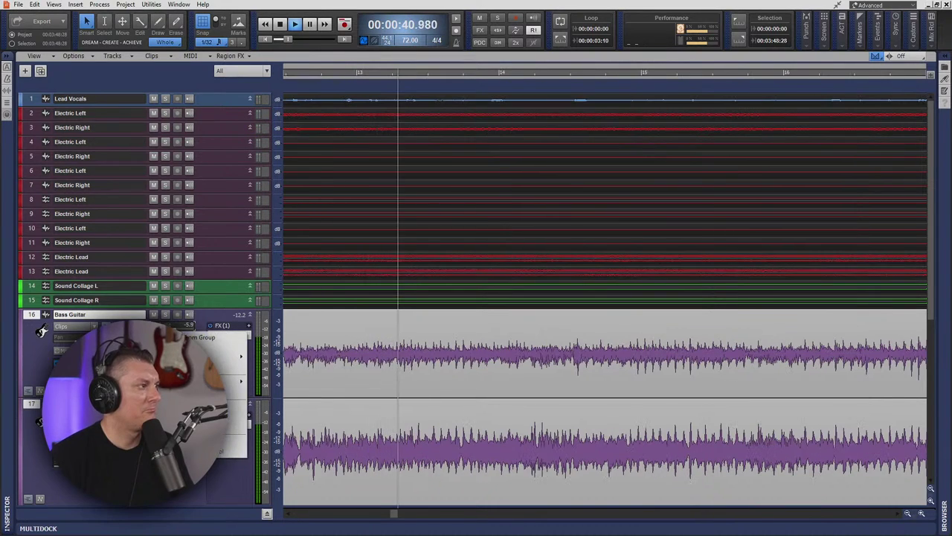
{"action": "mouse_move", "coordinate": [234, 358]}
{"action": "left_click", "coordinate": [281, 352]}
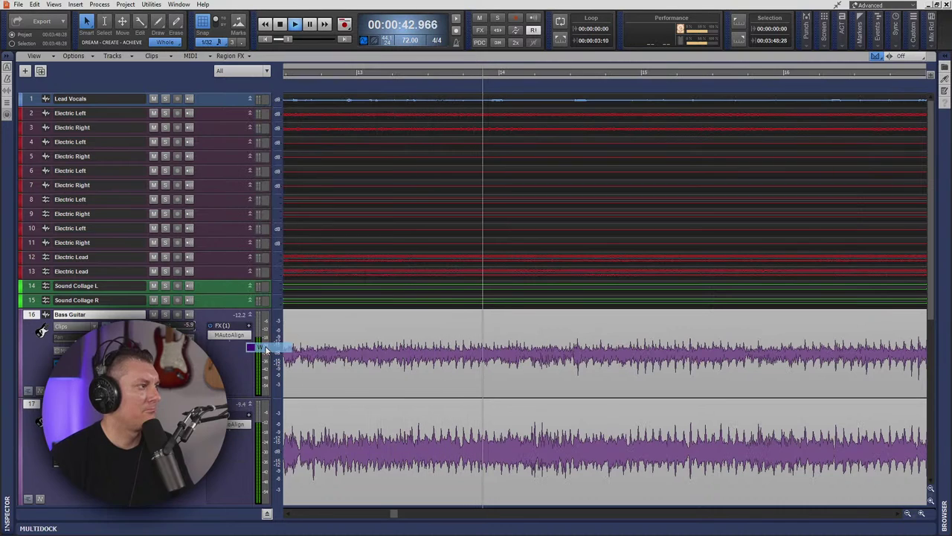
- Lower the grouped Bass Guitar volumes to -11.3 on track 16 and -9.0 on track 17, checking the balance during playback
{"action": "key", "text": "space"}
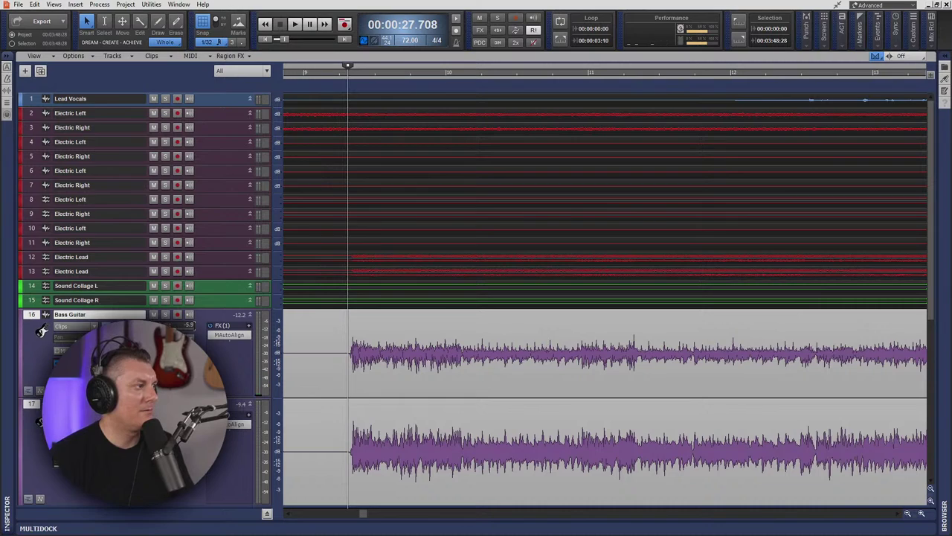
{"action": "mouse_move", "coordinate": [191, 334]}
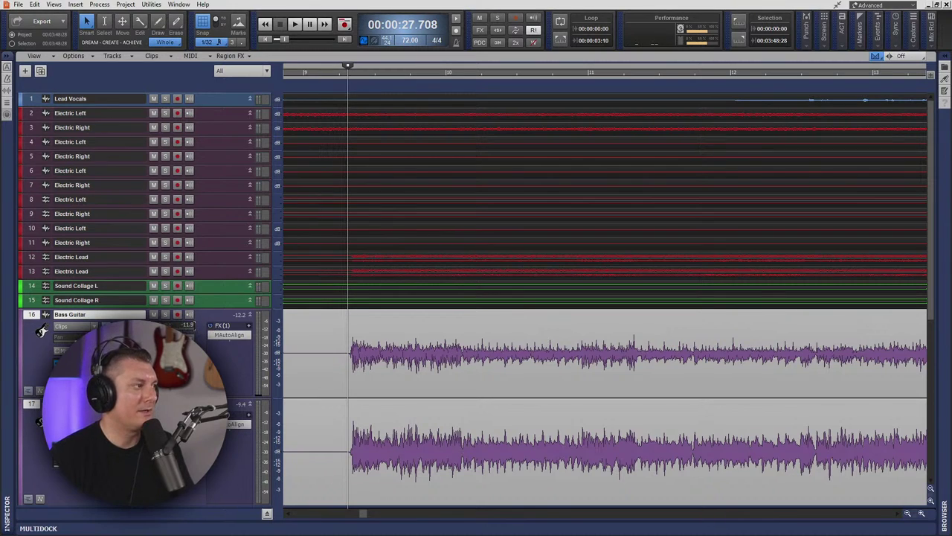
{"action": "key", "text": "space"}
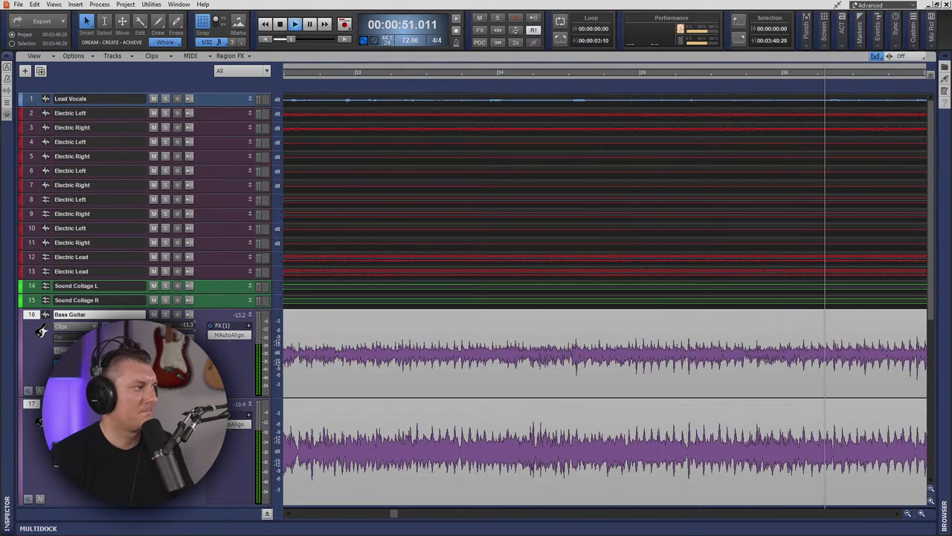
{"action": "key", "text": "space"}
- Expand and enlarge kick track 23, select its clip and convert it to mono
{"action": "scroll", "coordinate": [605, 297], "scroll_direction": "down", "scroll_amount": 6}
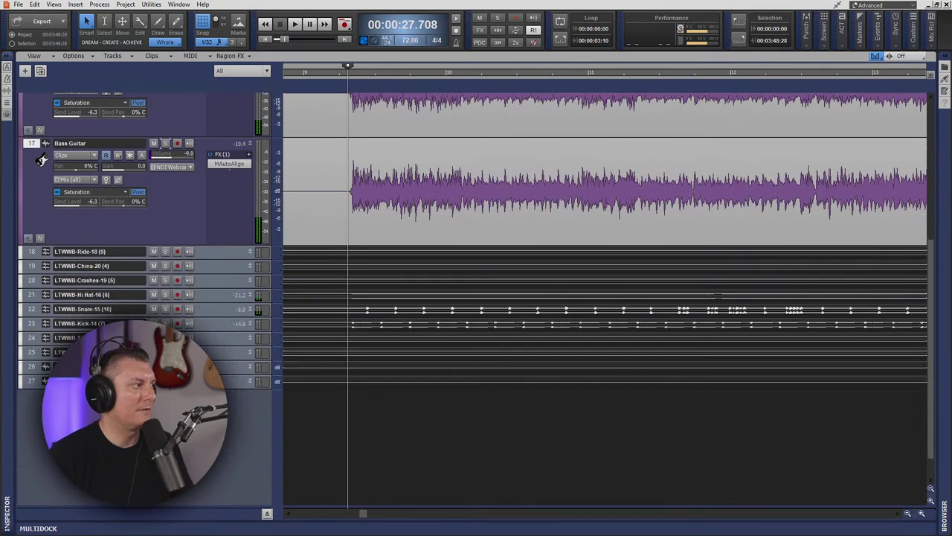
{"action": "double_click", "coordinate": [206, 328]}
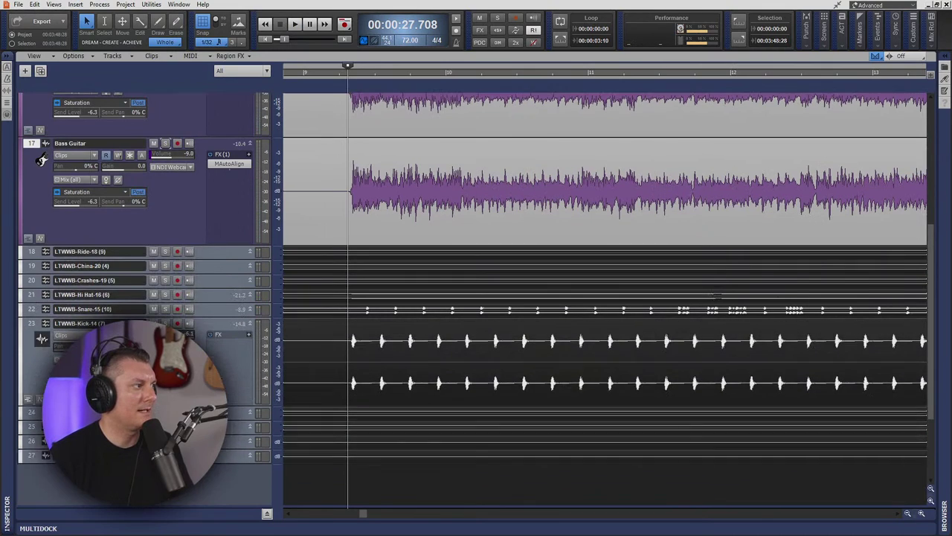
{"action": "left_click_drag", "start_coordinate": [210, 406], "coordinate": [210, 478]}
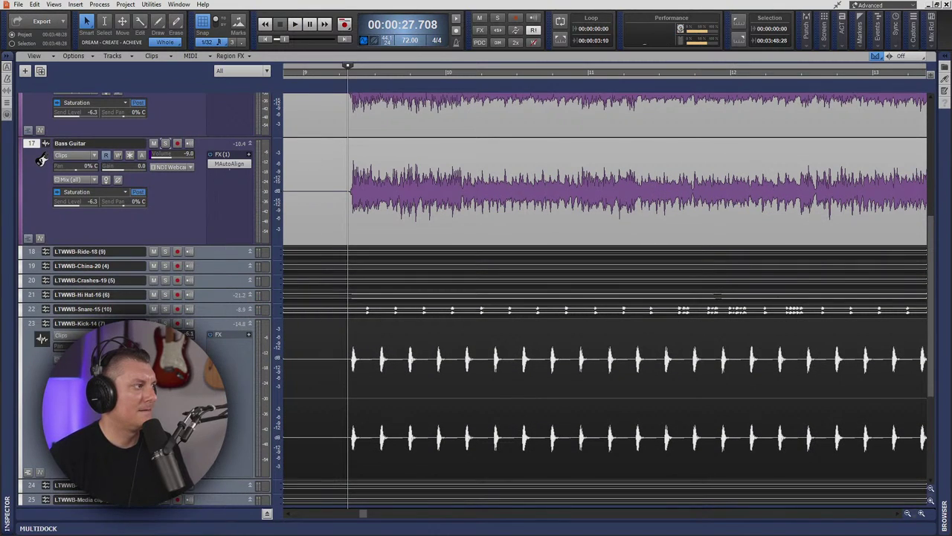
{"action": "left_click", "coordinate": [327, 340]}
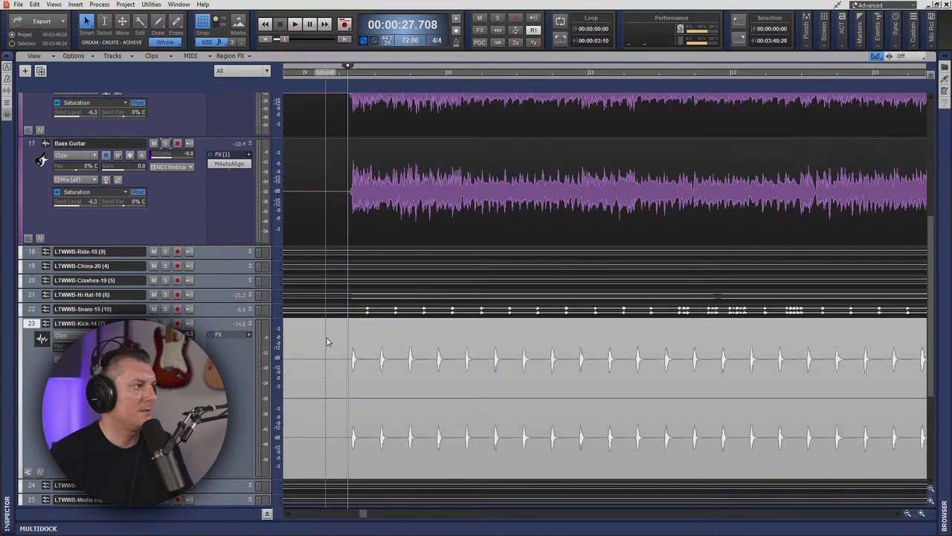
{"action": "right_click", "coordinate": [327, 341]}
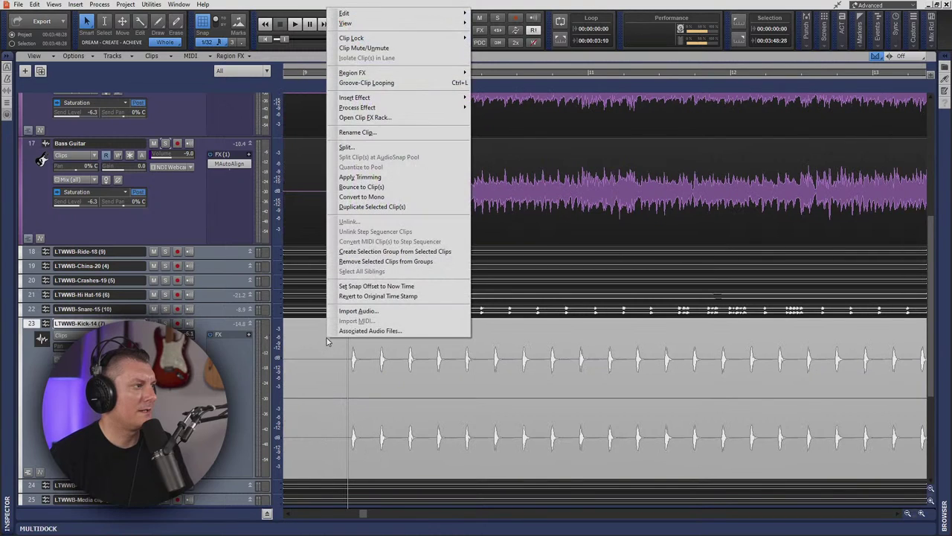
{"action": "left_click", "coordinate": [364, 197]}
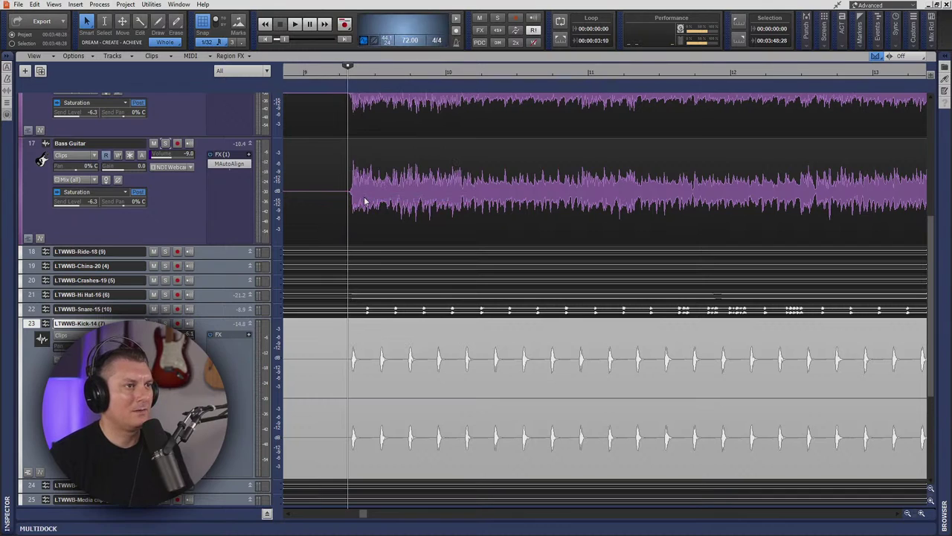
{"action": "left_click", "coordinate": [363, 197]}
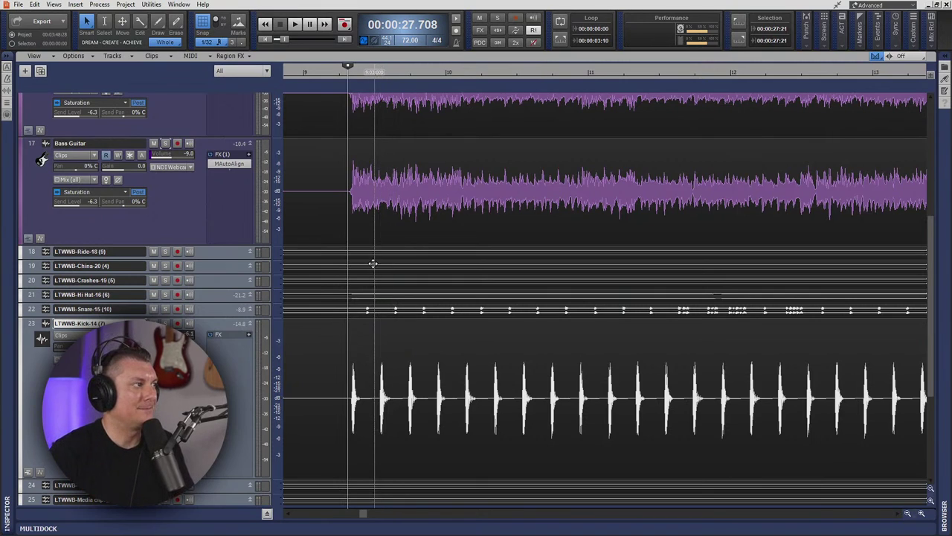
- Play the song from 00:00:27:708 to check the mono kick against the two bass guitars
{"action": "scroll", "coordinate": [373, 264], "scroll_direction": "up", "scroll_amount": 3}
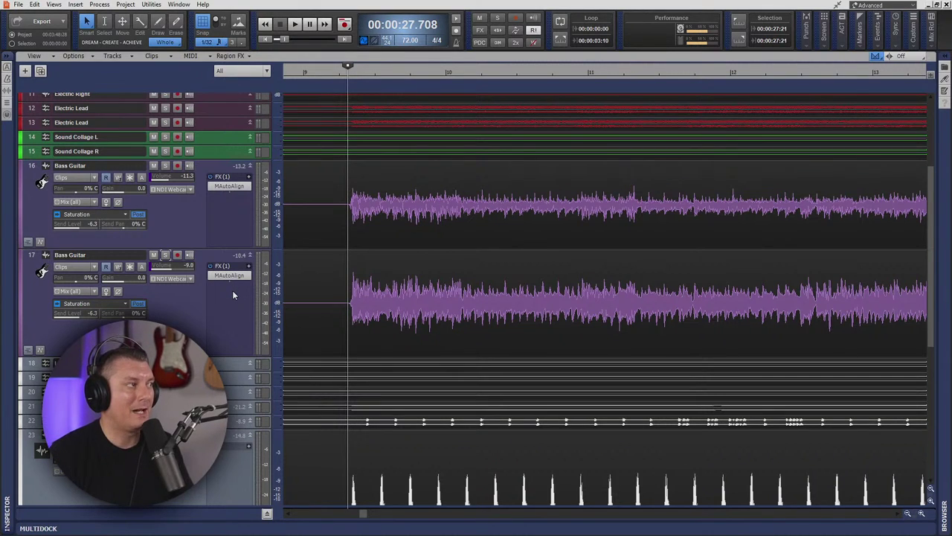
{"action": "scroll", "coordinate": [314, 341], "scroll_direction": "down", "scroll_amount": 2}
{"action": "key", "text": "space"}
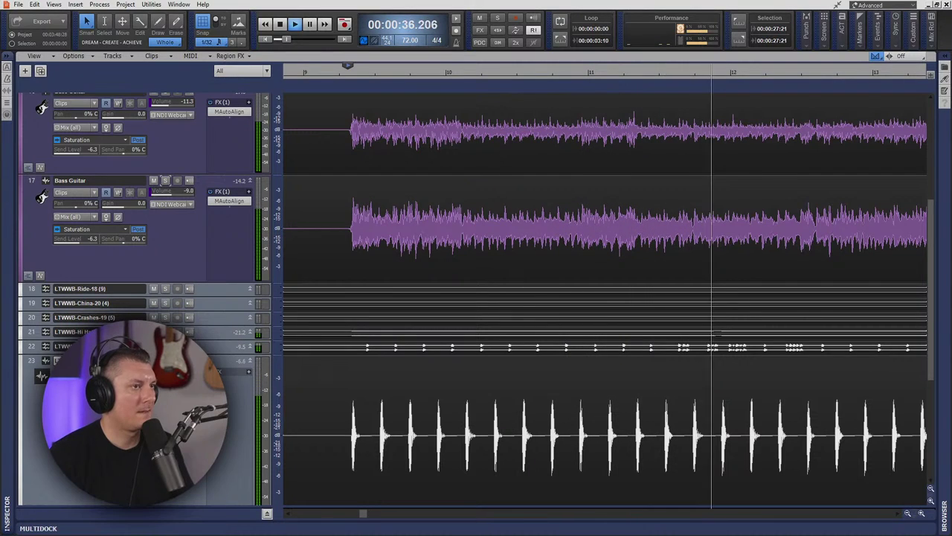
{"action": "key", "text": "space"}
- Select Bass Guitar track 16, open the Console at the electric guitar strips and play the song to balance the first pair
{"action": "scroll", "coordinate": [172, 254], "scroll_direction": "up", "scroll_amount": 4}
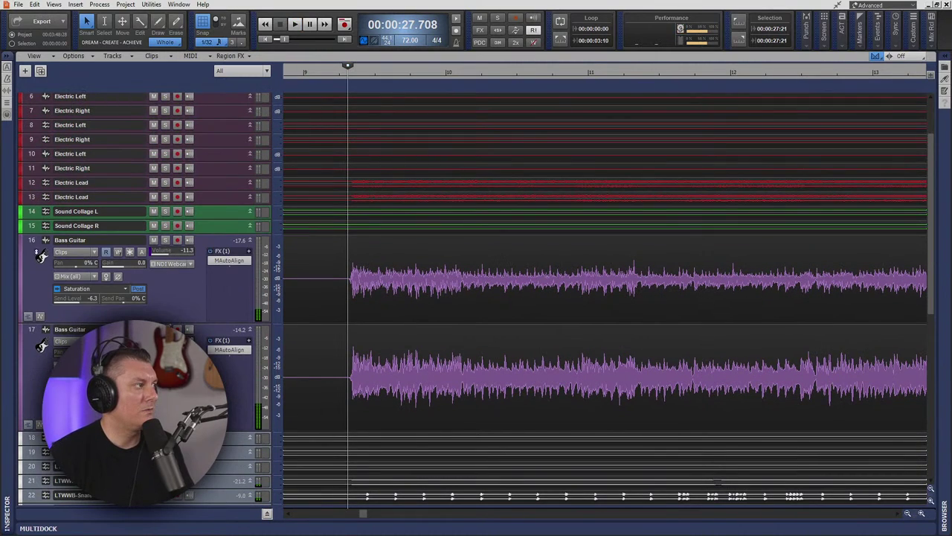
{"action": "left_click", "coordinate": [32, 243]}
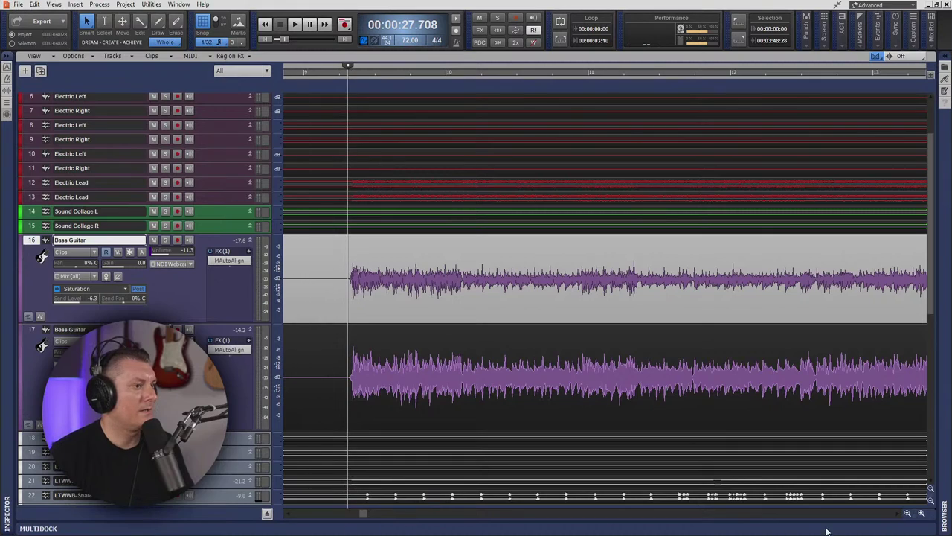
{"action": "key", "text": "alt+2"}
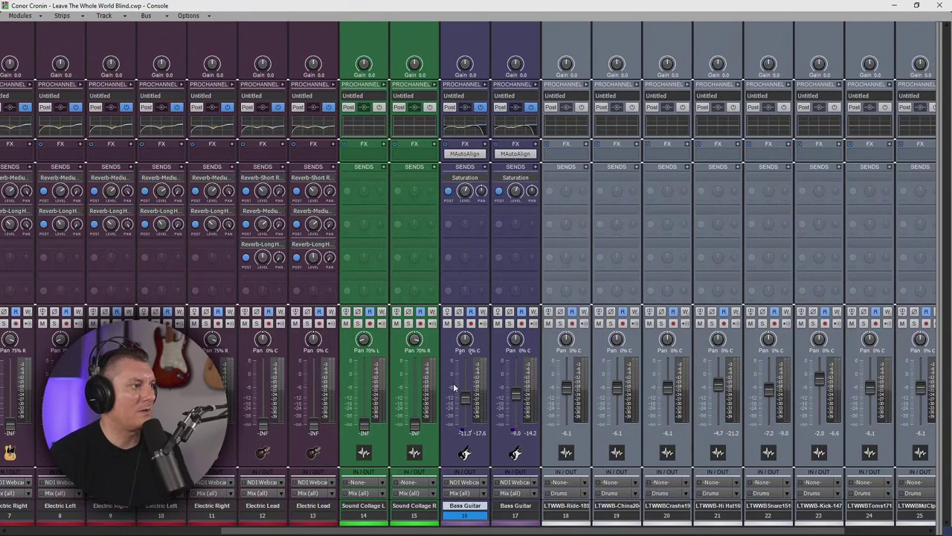
{"action": "left_click_drag", "start_coordinate": [512, 530], "coordinate": [264, 525]}
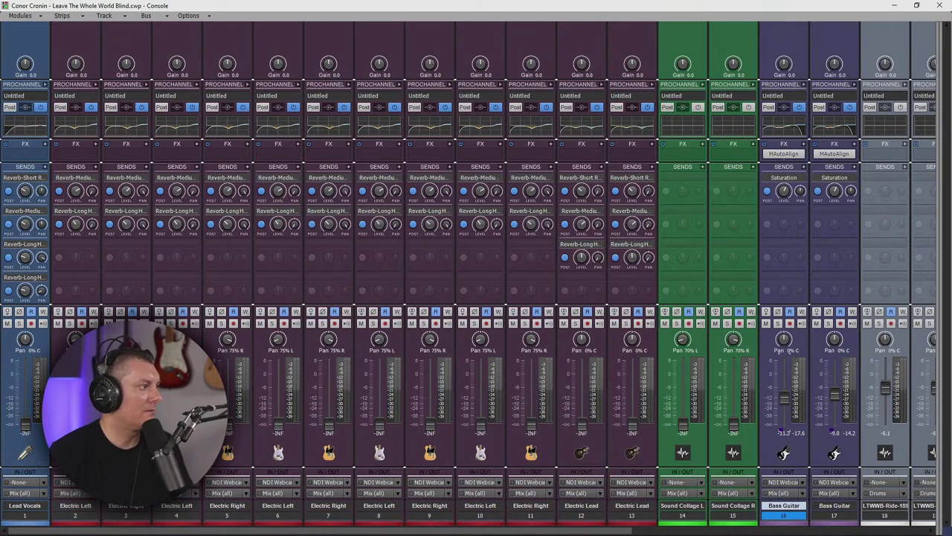
{"action": "key", "text": "space"}
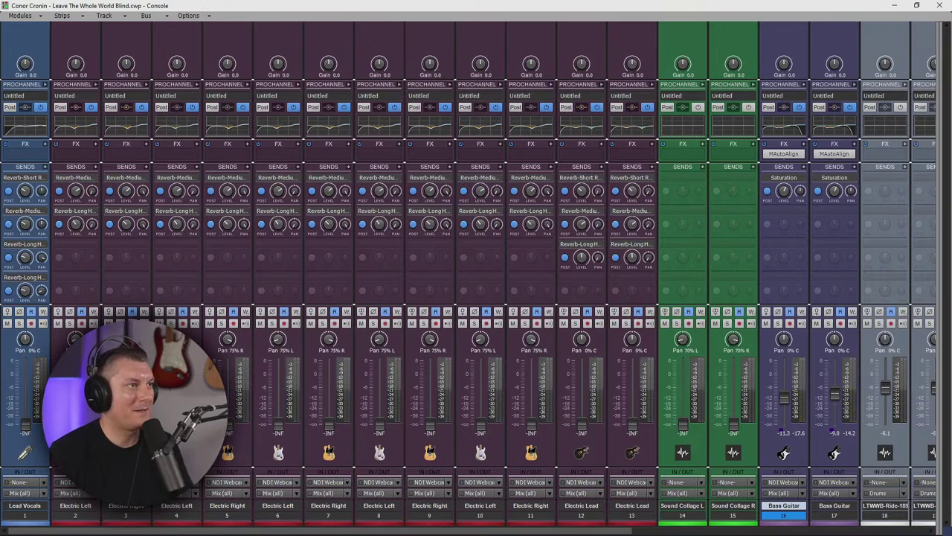
- Expand the EQs of Electric Left track 2 and Electric Right track 3 and set track 3's high-pass filter to 120 Hz
{"action": "left_click", "coordinate": [98, 86]}
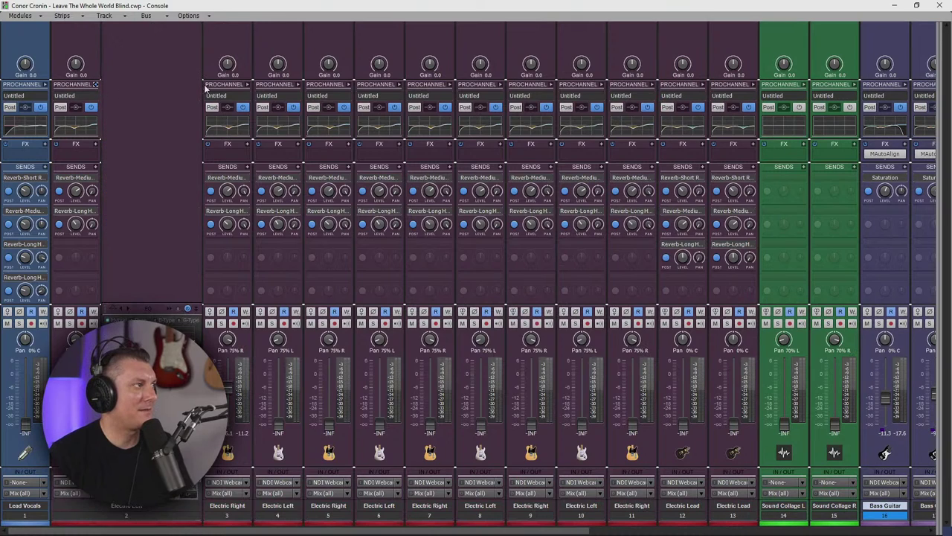
{"action": "left_click", "coordinate": [249, 86]}
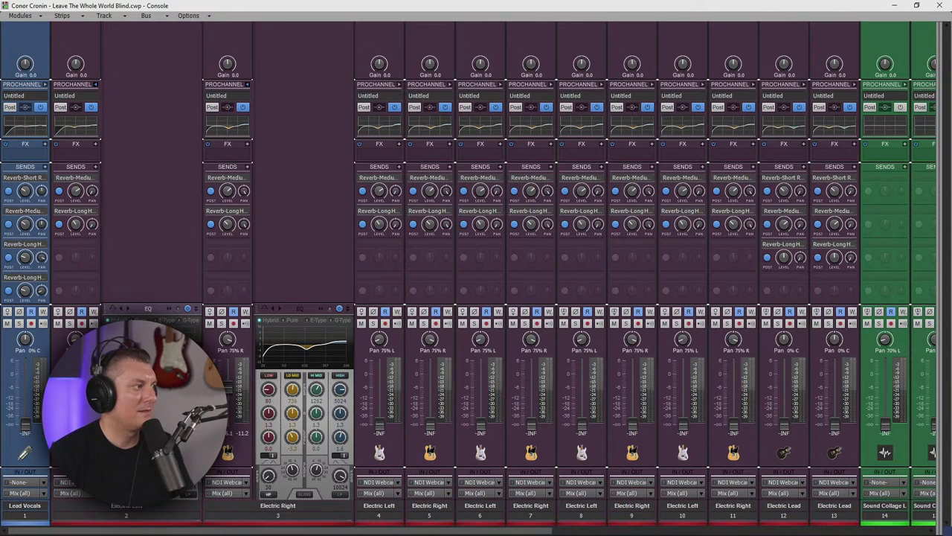
{"action": "left_click_drag", "start_coordinate": [268, 475], "coordinate": [269, 459]}
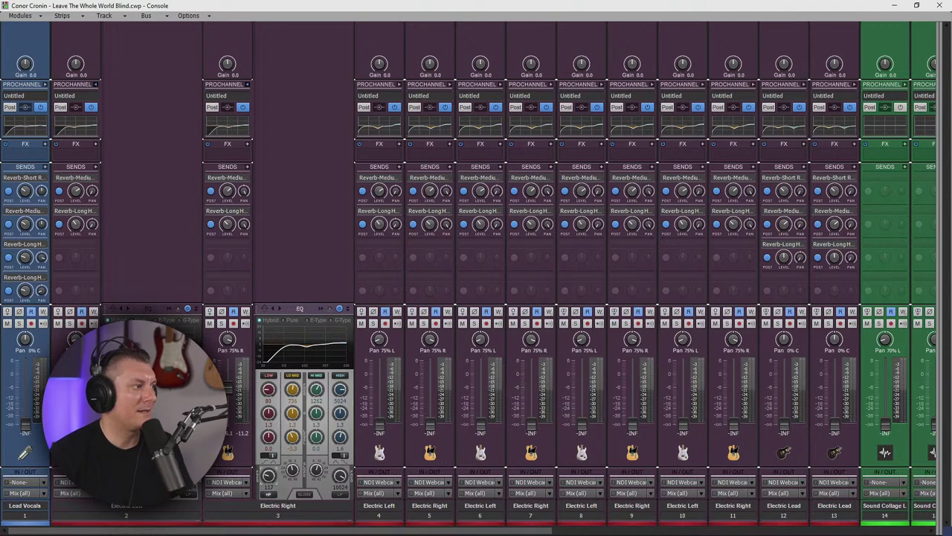
{"action": "double_click", "coordinate": [271, 488]}
{"action": "type", "text": "120"}
{"action": "key", "text": "Return"}
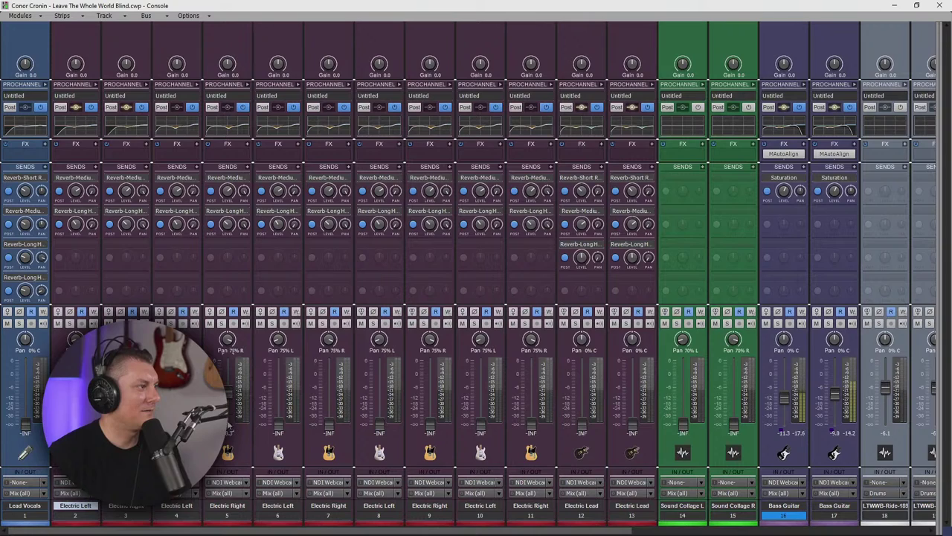
- Set the EQ high-pass filters of Electric Left track 4 and Electric Right track 5 to 126 Hz, collapse both EQs and minimize the Console
{"action": "left_click", "coordinate": [198, 84]}
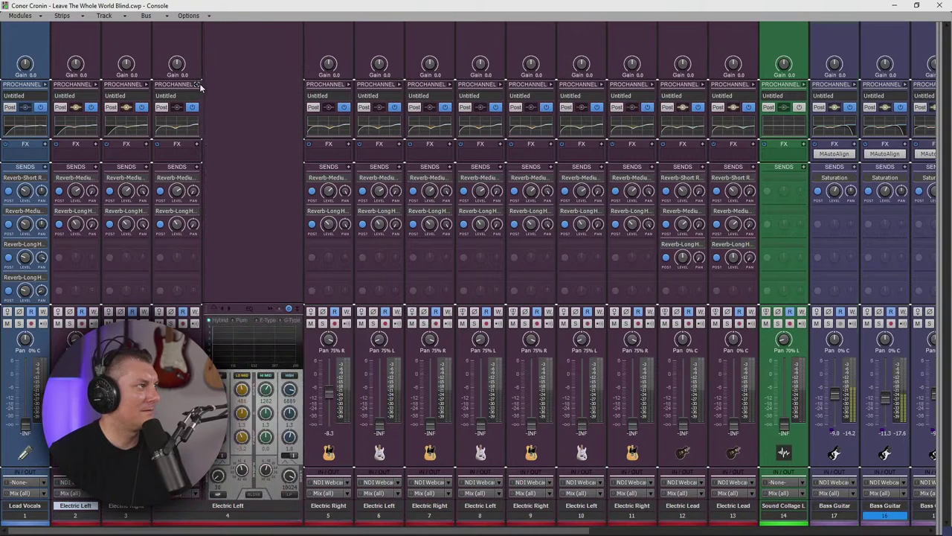
{"action": "left_click", "coordinate": [348, 84]}
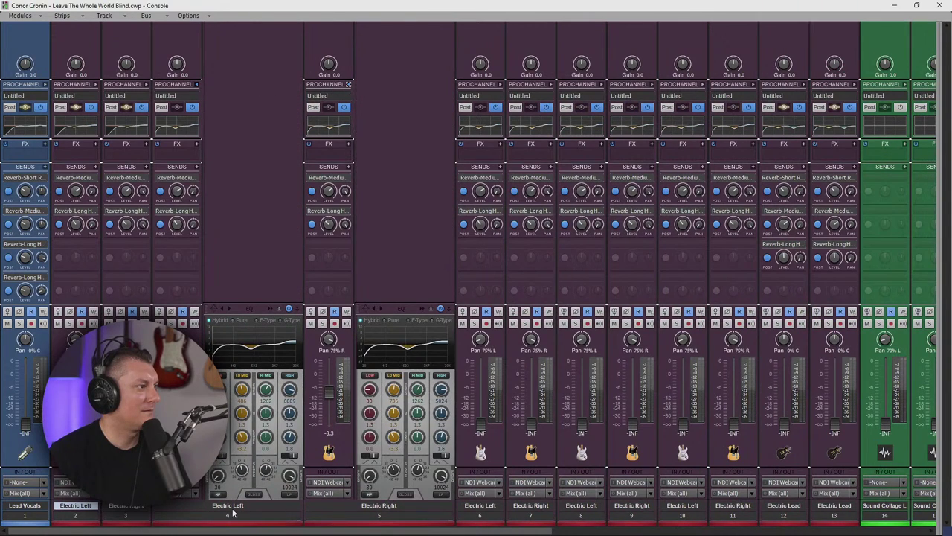
{"action": "left_click_drag", "start_coordinate": [218, 476], "coordinate": [218, 458]}
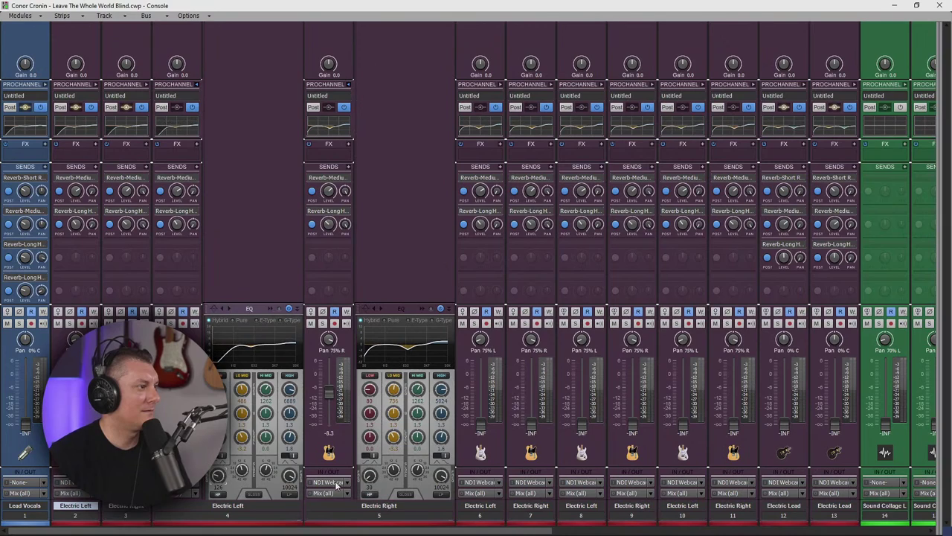
{"action": "left_click_drag", "start_coordinate": [370, 482], "coordinate": [370, 464]}
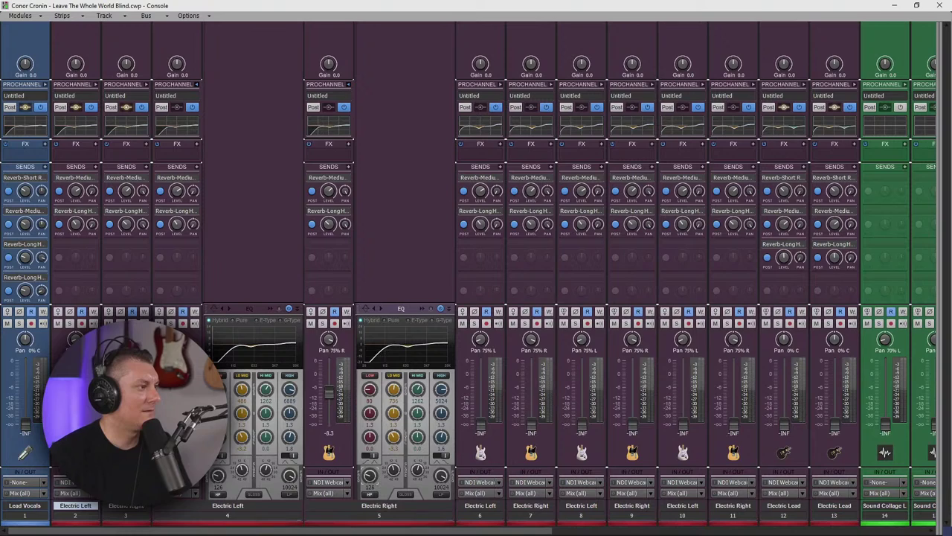
{"action": "left_click", "coordinate": [198, 84]}
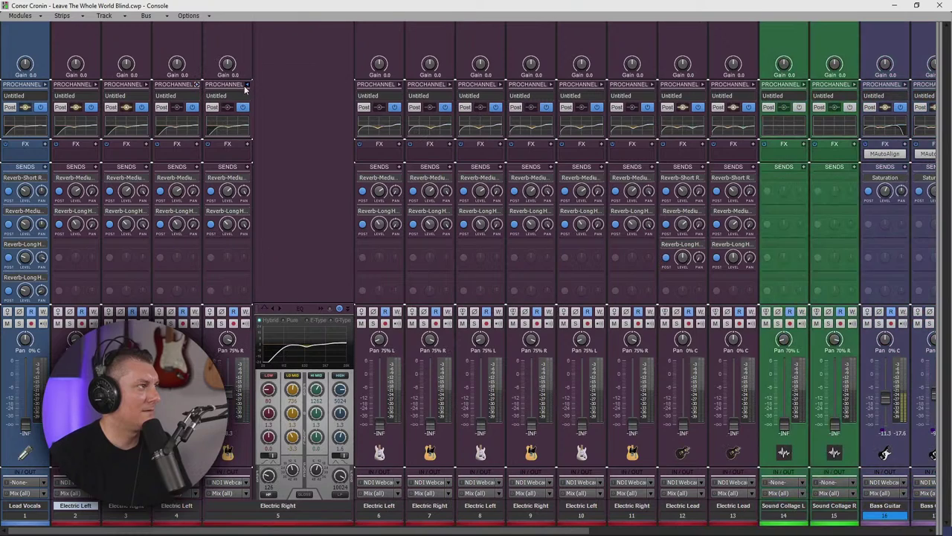
{"action": "left_click", "coordinate": [246, 85]}
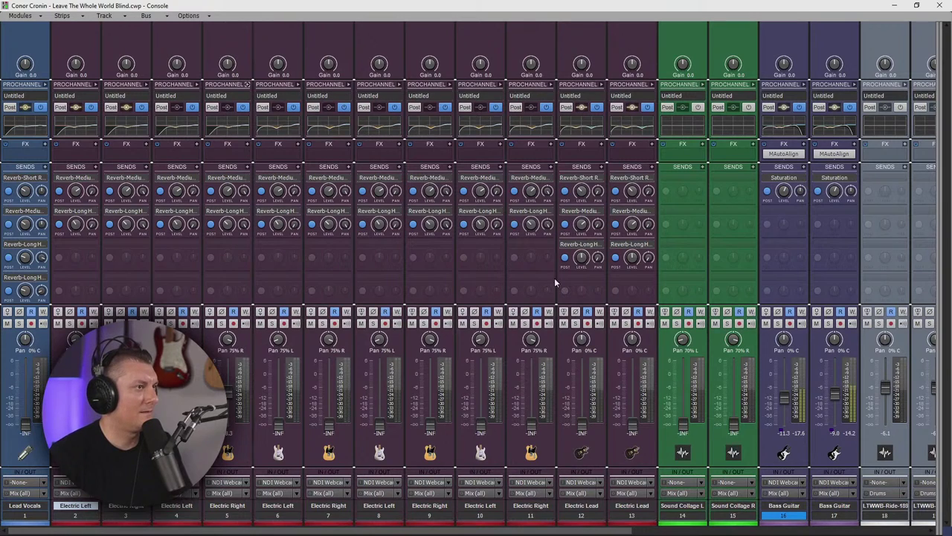
{"action": "left_click", "coordinate": [891, 7]}
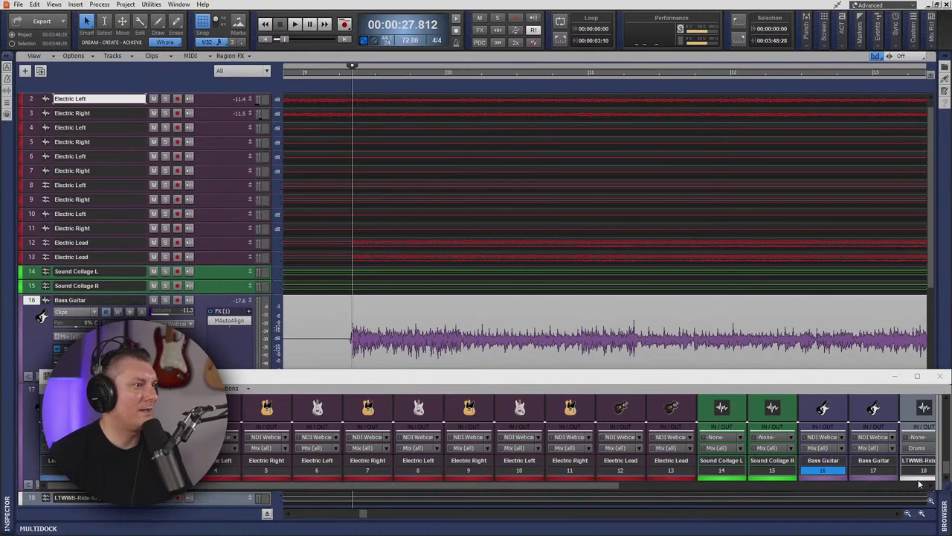
- Maximize the Console, play the song and set electric guitar tracks 6 to 11 to -9.5, -11.1, -10.5, -10.5, -23.2 and -19.0 dB
{"action": "left_click", "coordinate": [918, 375]}
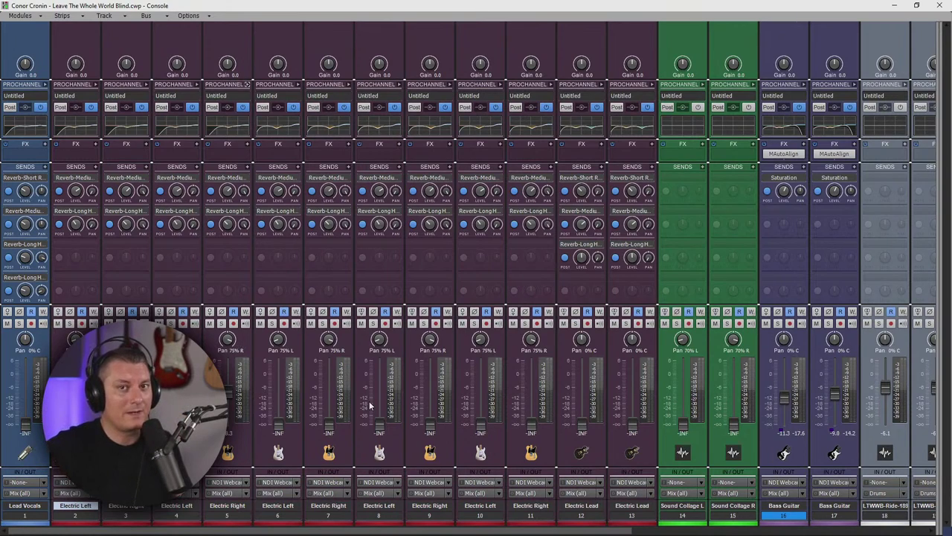
{"action": "key", "text": "space"}
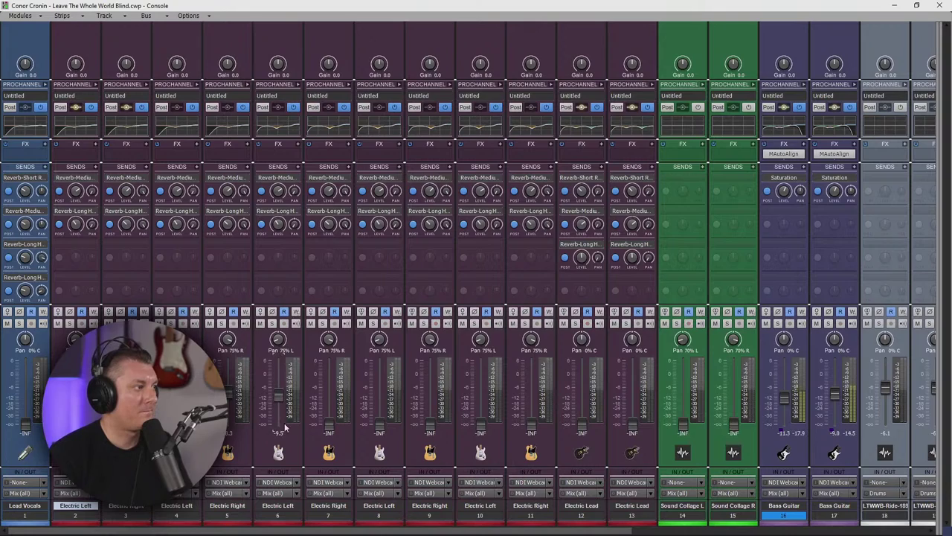
{"action": "left_click_drag", "start_coordinate": [329, 424], "coordinate": [329, 398]}
{"action": "left_click_drag", "start_coordinate": [379, 424], "coordinate": [379, 398]}
{"action": "left_click_drag", "start_coordinate": [430, 424], "coordinate": [430, 396]}
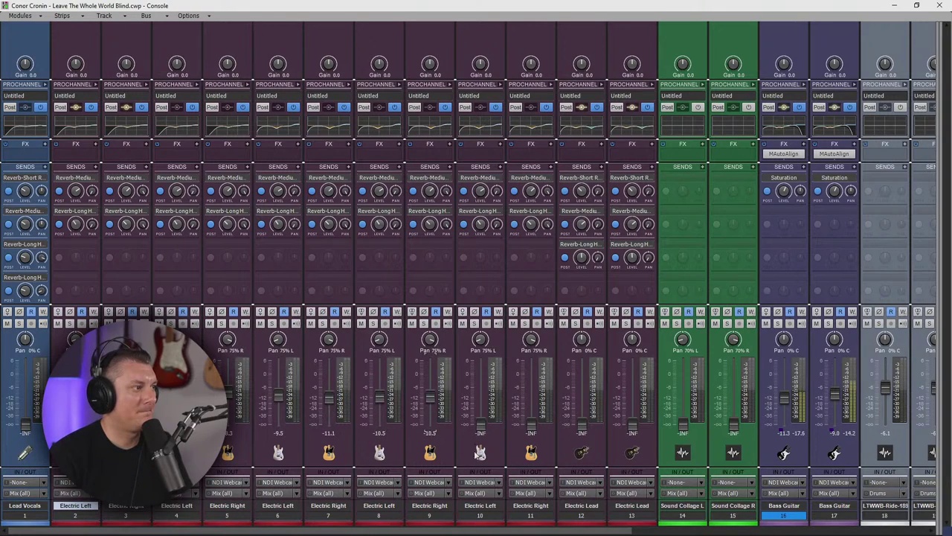
{"action": "left_click_drag", "start_coordinate": [481, 425], "coordinate": [481, 408]}
{"action": "left_click_drag", "start_coordinate": [532, 424], "coordinate": [531, 406]}
- Bring Electric Lead tracks 12 and 13 up to -9.1 and -9.3 dB and pan them 100% L and 100% R
{"action": "left_click_drag", "start_coordinate": [582, 425], "coordinate": [582, 408]}
{"action": "left_click_drag", "start_coordinate": [632, 424], "coordinate": [633, 402]}
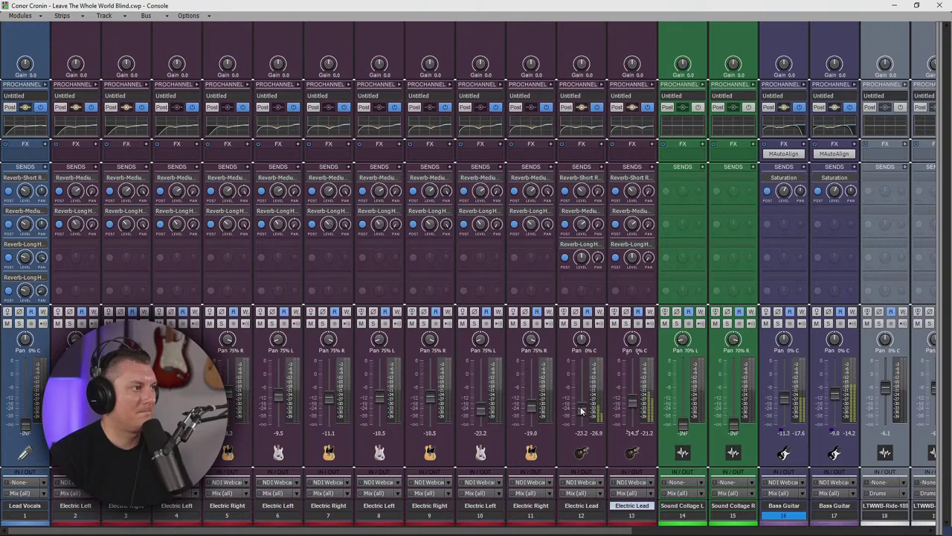
{"action": "left_click_drag", "start_coordinate": [582, 410], "coordinate": [632, 394]}
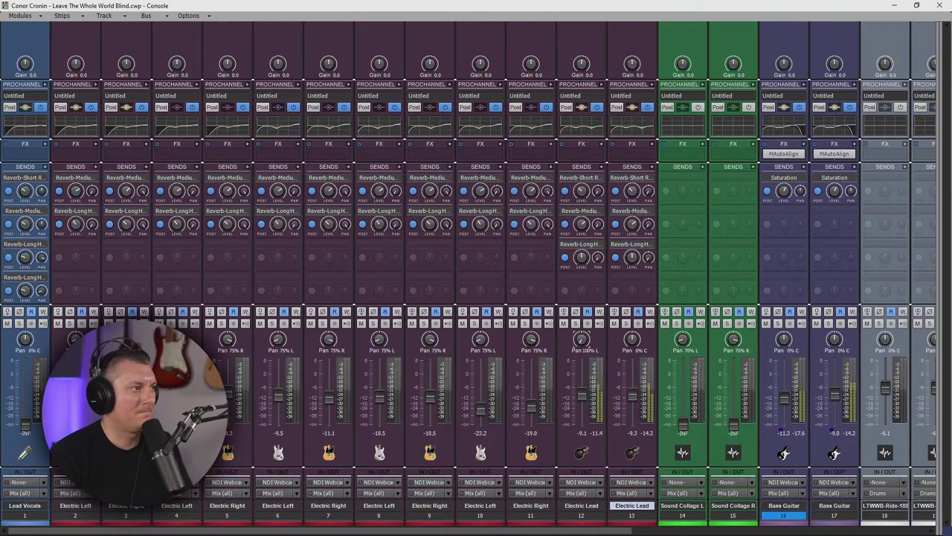
{"action": "left_click_drag", "start_coordinate": [633, 340], "coordinate": [635, 350]}
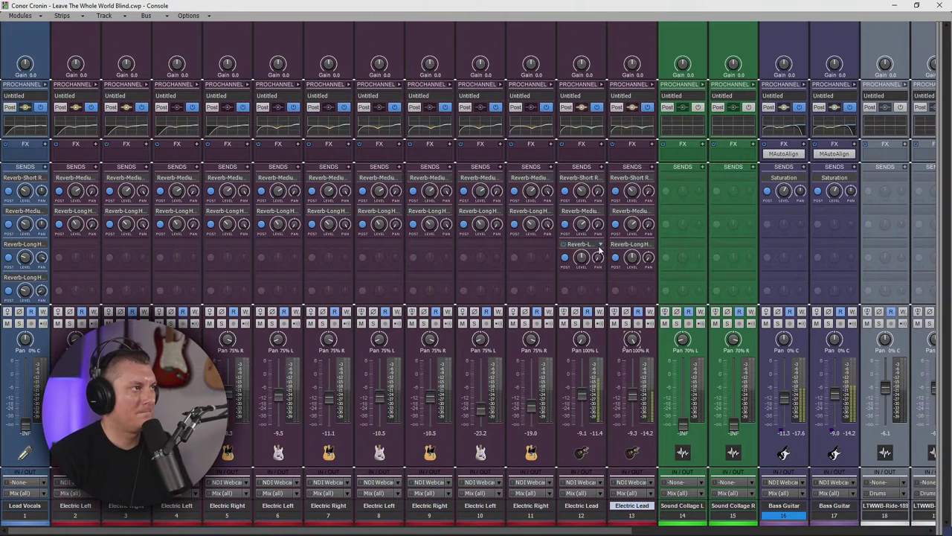
- Expand the EQs of Electric Lead tracks 12 and 13 and enable their high-pass filters at about 120 Hz
{"action": "left_click", "coordinate": [601, 85]}
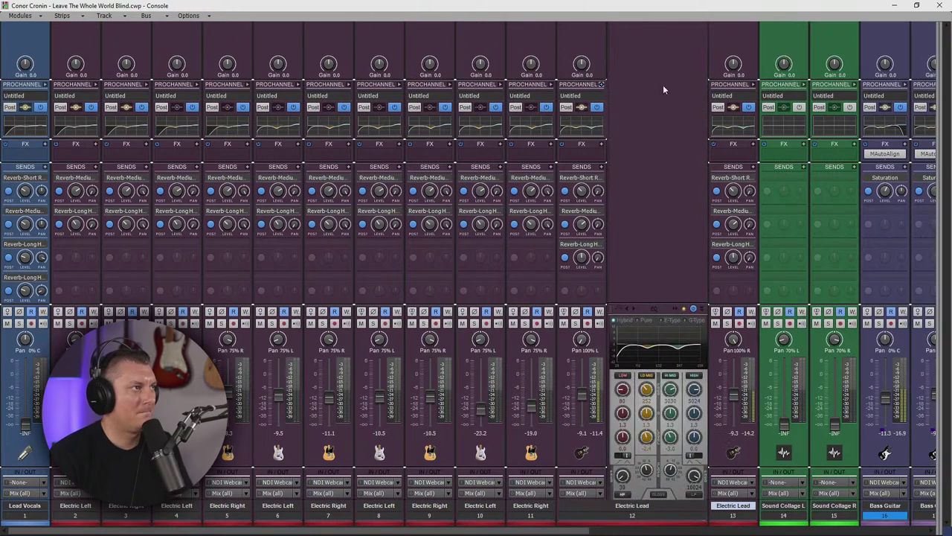
{"action": "left_click", "coordinate": [753, 85]}
{"action": "left_click", "coordinate": [623, 495]}
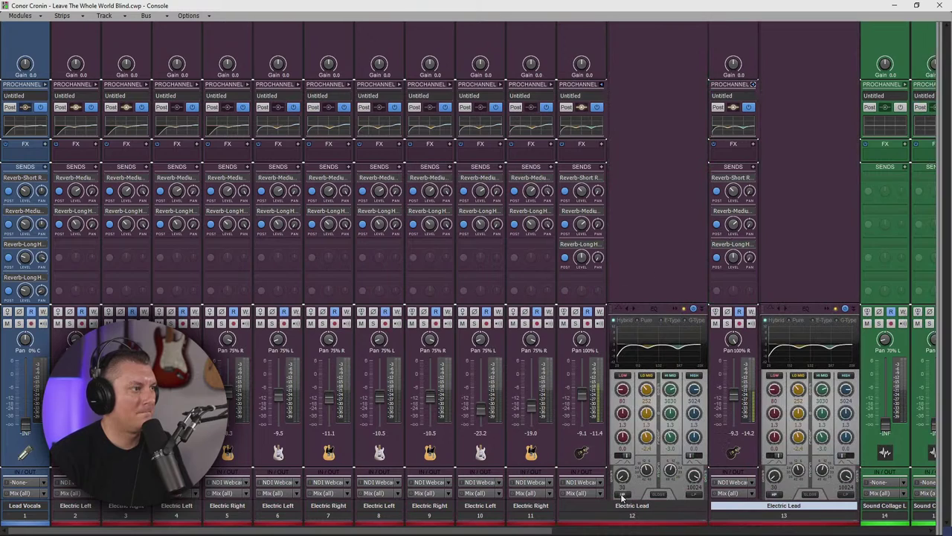
{"action": "left_click_drag", "start_coordinate": [623, 476], "coordinate": [647, 487]}
{"action": "left_click", "coordinate": [774, 494]}
{"action": "left_click_drag", "start_coordinate": [775, 476], "coordinate": [774, 482]}
{"action": "left_click_drag", "start_coordinate": [623, 474], "coordinate": [623, 475]}
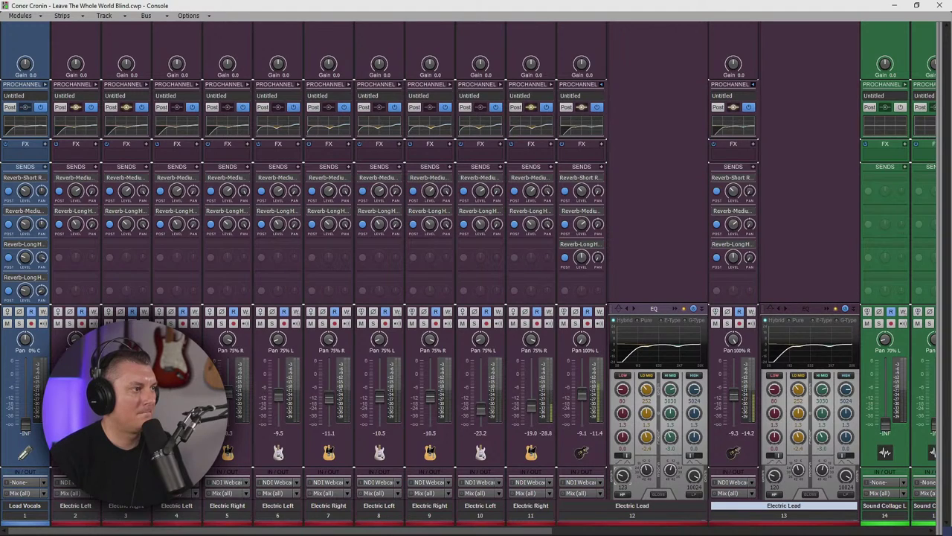
- Raise Electric Right track 11 to -6.4 dB and collapse the EQs of both Electric Lead tracks
{"action": "left_click_drag", "start_coordinate": [532, 407], "coordinate": [532, 385]}
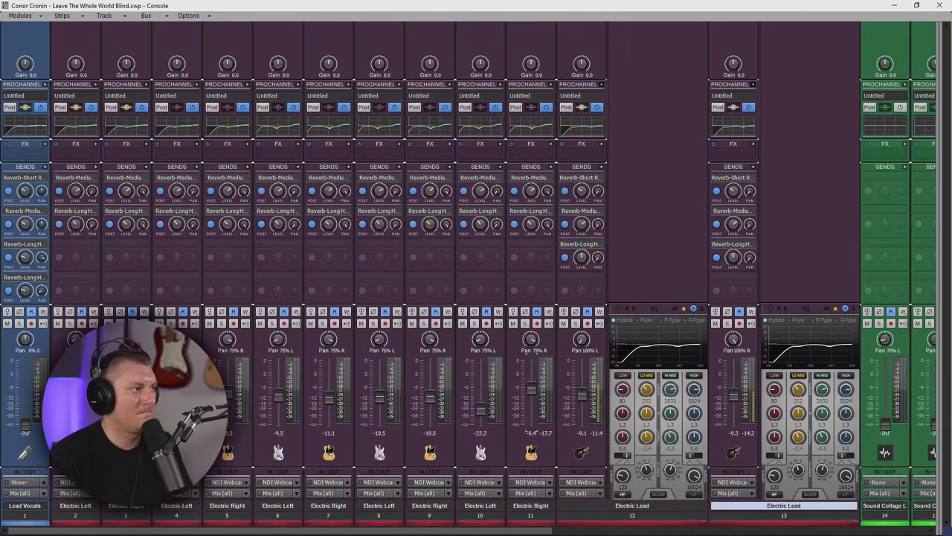
{"action": "left_click", "coordinate": [602, 85]}
{"action": "left_click", "coordinate": [651, 85]}
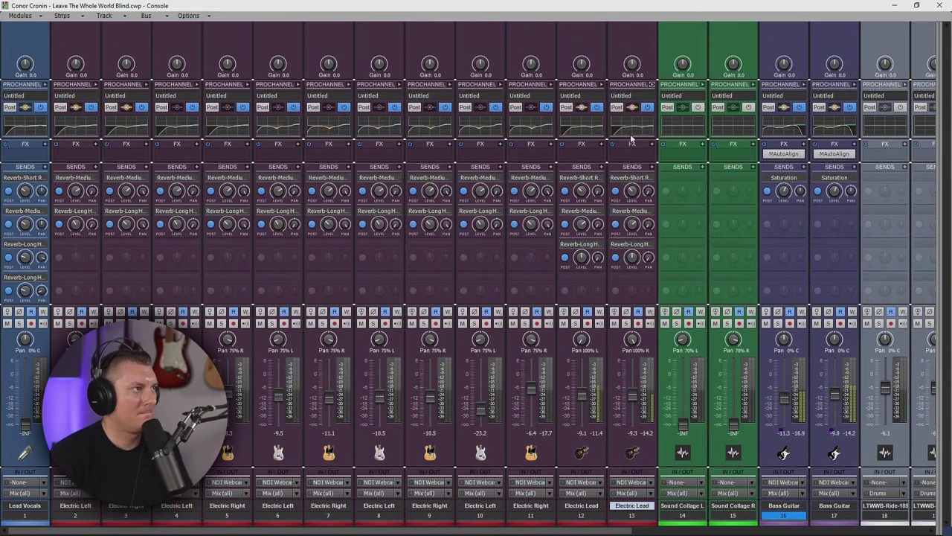
- Rebalance the Electric Leads to -14.1 and -7.8 dB and the two Bass Guitars to -8.8 and -7.1 dB
{"action": "mouse_move", "coordinate": [583, 399]}
{"action": "left_mouse_down"}
{"action": "mouse_move", "coordinate": [631, 393]}
{"action": "mouse_move", "coordinate": [583, 404]}
{"action": "left_mouse_up"}
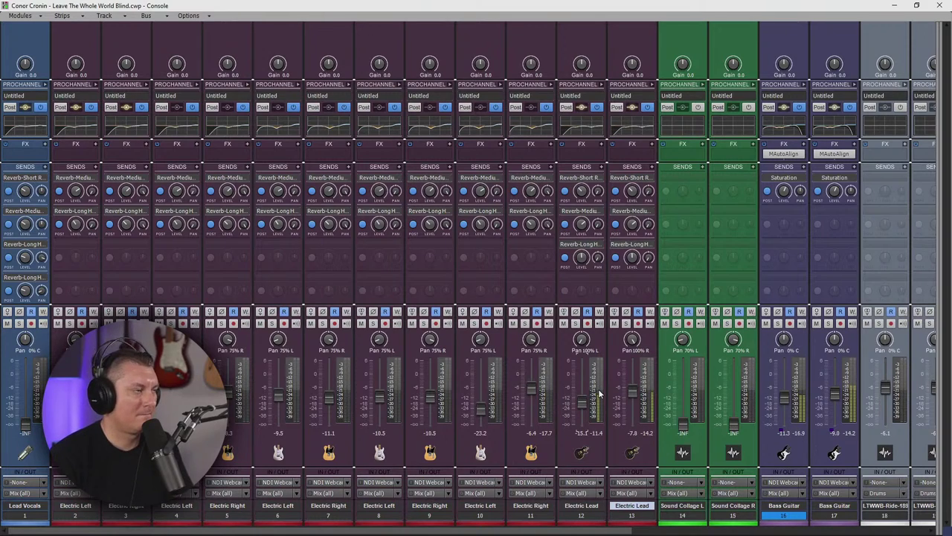
{"action": "mouse_move", "coordinate": [585, 403]}
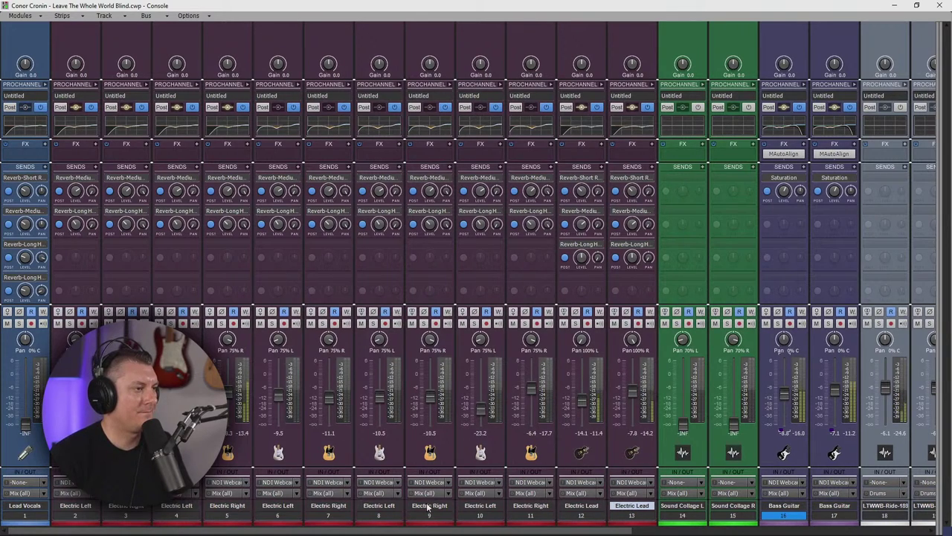
{"action": "mouse_move", "coordinate": [573, 528]}
{"action": "left_mouse_down"}
{"action": "mouse_move", "coordinate": [846, 531]}
{"action": "mouse_move", "coordinate": [578, 531]}
{"action": "left_mouse_up"}
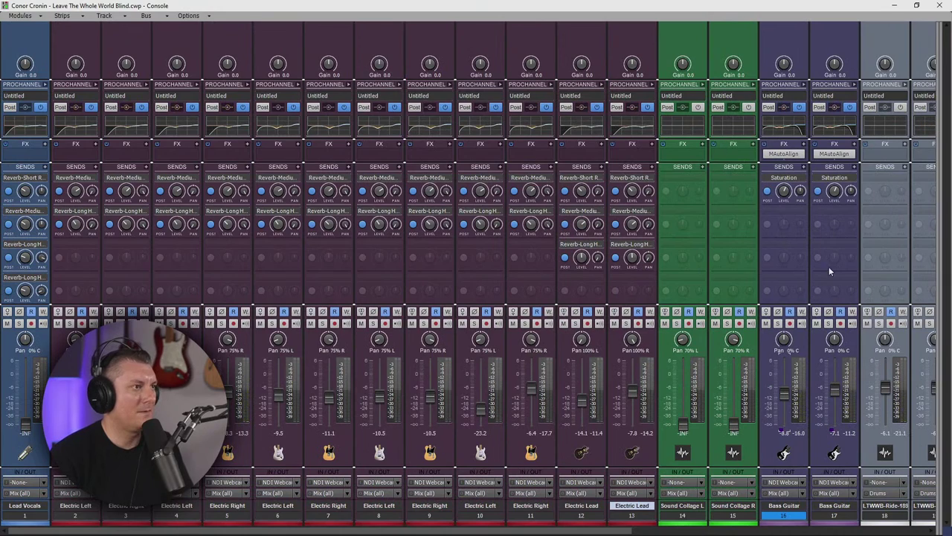
- Solo both Bass Guitar tracks, minimize the Console, fit the whole project in view and play from the middle of the song
{"action": "left_click", "coordinate": [778, 323]}
{"action": "left_click", "coordinate": [828, 323]}
{"action": "left_click", "coordinate": [895, 6]}
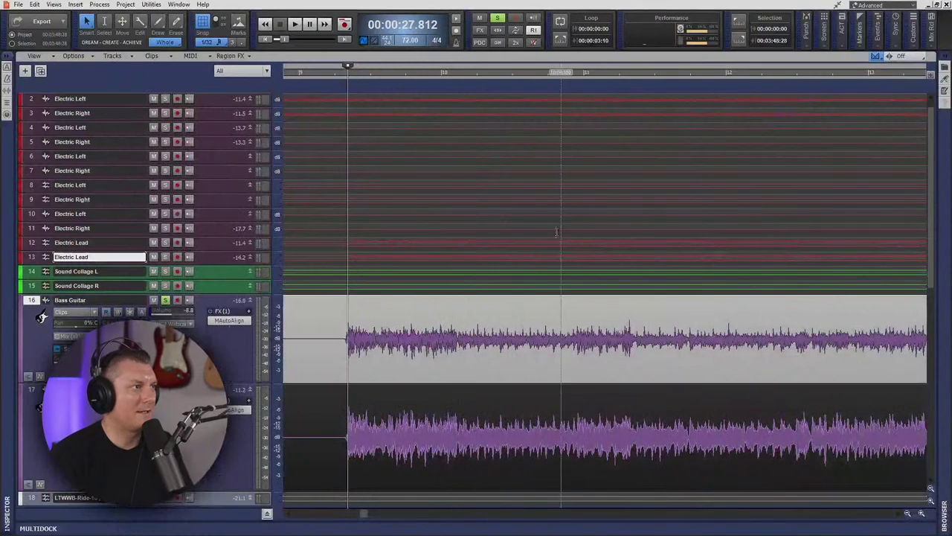
{"action": "key", "text": "shift+f"}
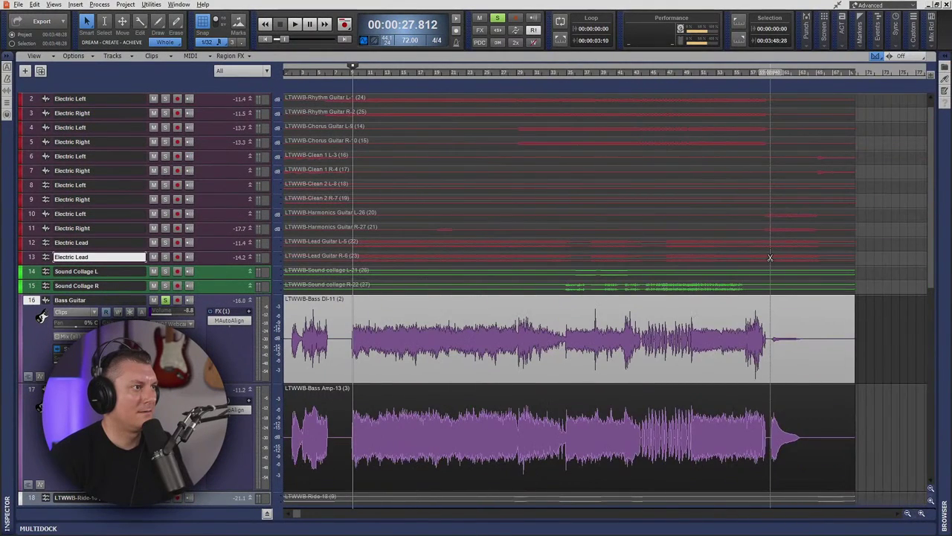
{"action": "left_click", "coordinate": [561, 74]}
{"action": "key", "text": "space"}
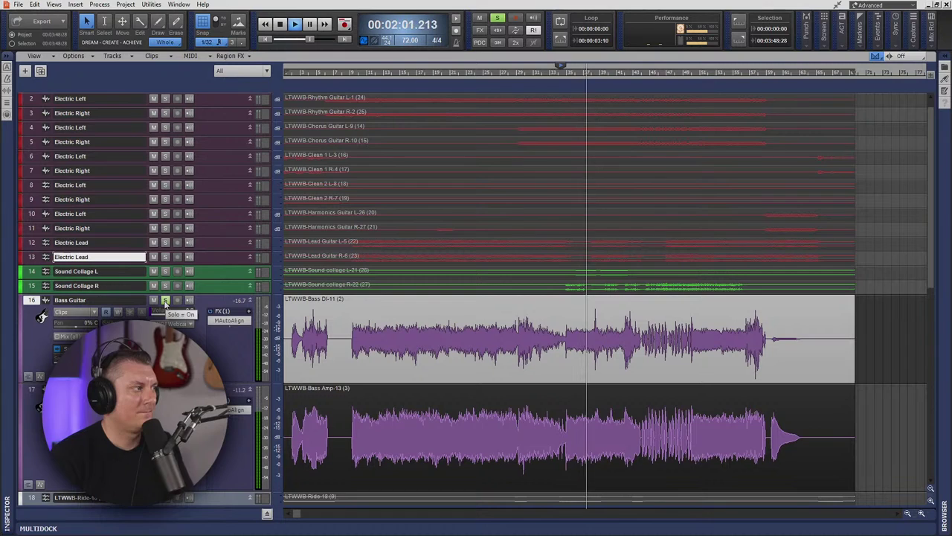
- Unsolo the Bass Guitars to hear them in the full mix, and replay from the short harmonics guitar part
{"action": "left_click", "coordinate": [166, 300]}
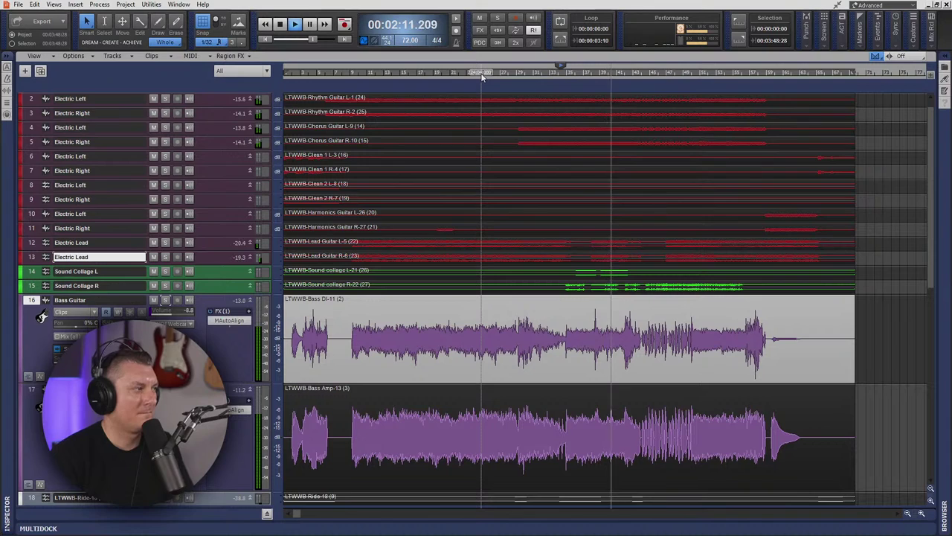
{"action": "key", "text": "space"}
{"action": "left_click", "coordinate": [438, 75]}
{"action": "key", "text": "space"}
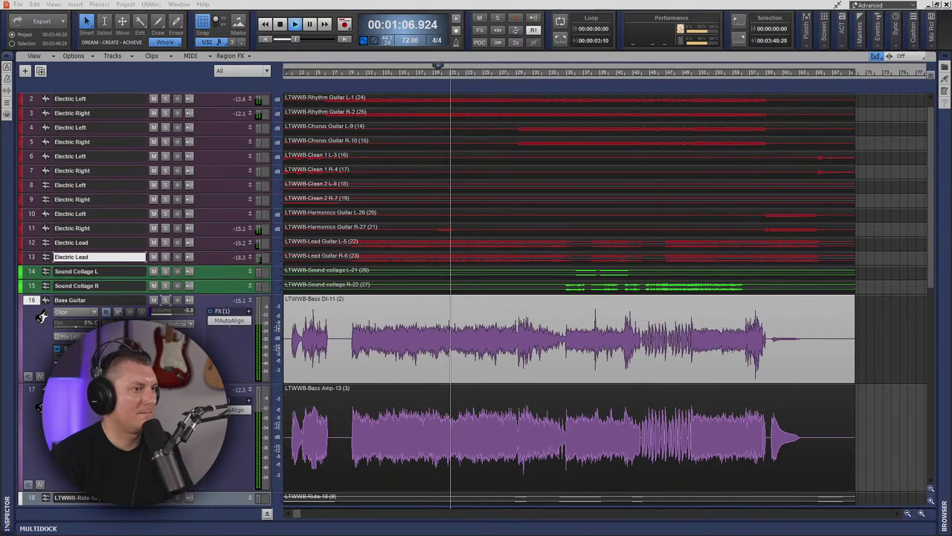
- Reopen the Console, set the EQ low-pass filter of Bass Guitar track 16 to 6019 Hz and collapse the EQ
{"action": "key", "text": "alt+2"}
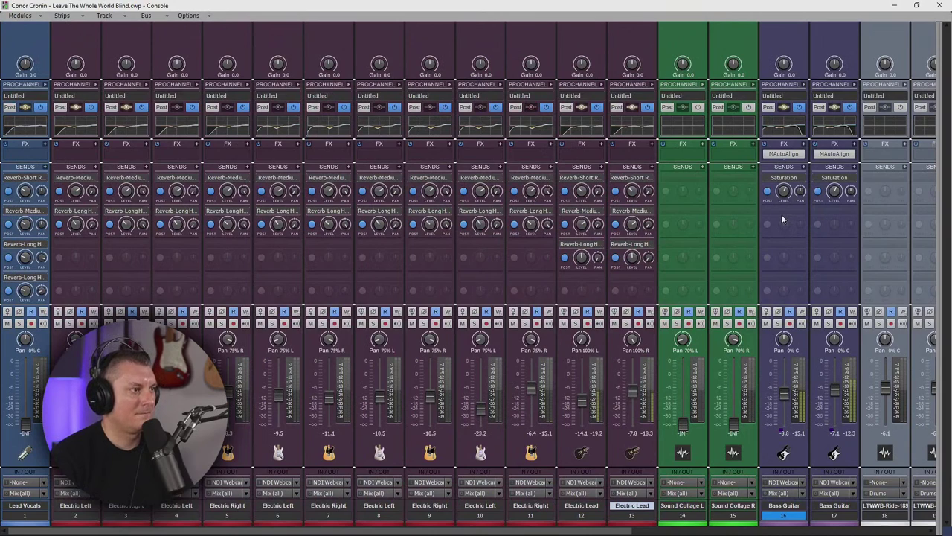
{"action": "left_click", "coordinate": [804, 84]}
{"action": "left_click_drag", "start_coordinate": [898, 473], "coordinate": [898, 490]}
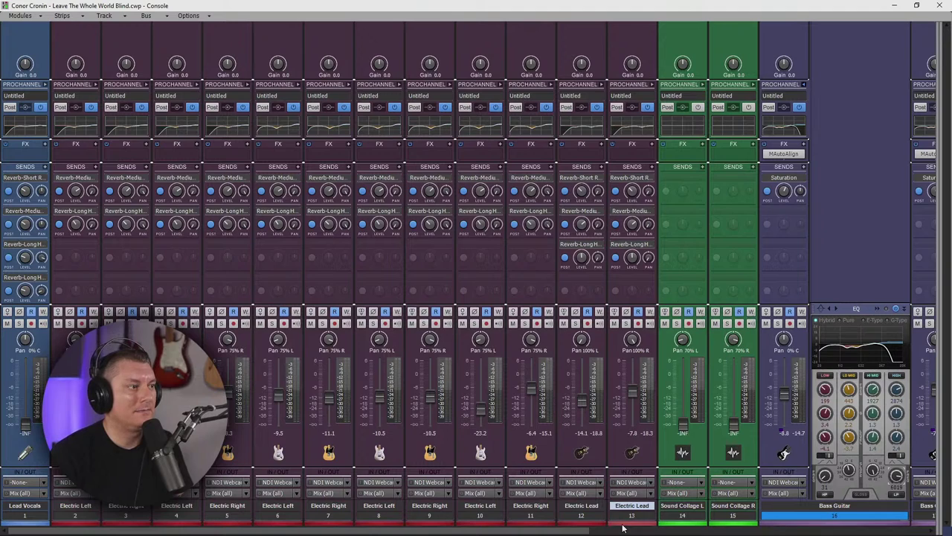
{"action": "left_click_drag", "start_coordinate": [588, 529], "coordinate": [733, 529]}
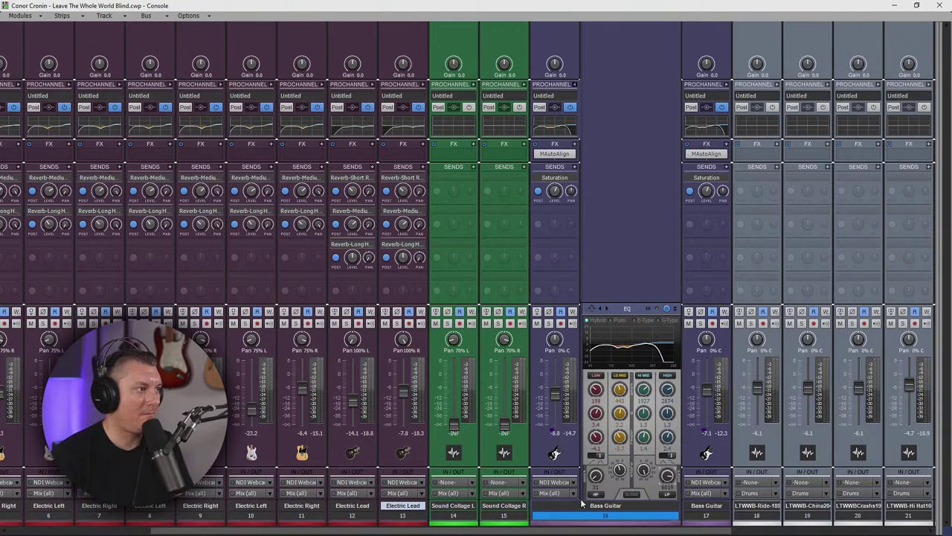
{"action": "left_click", "coordinate": [574, 84]}
{"action": "left_click_drag", "start_coordinate": [505, 530], "coordinate": [285, 533]}
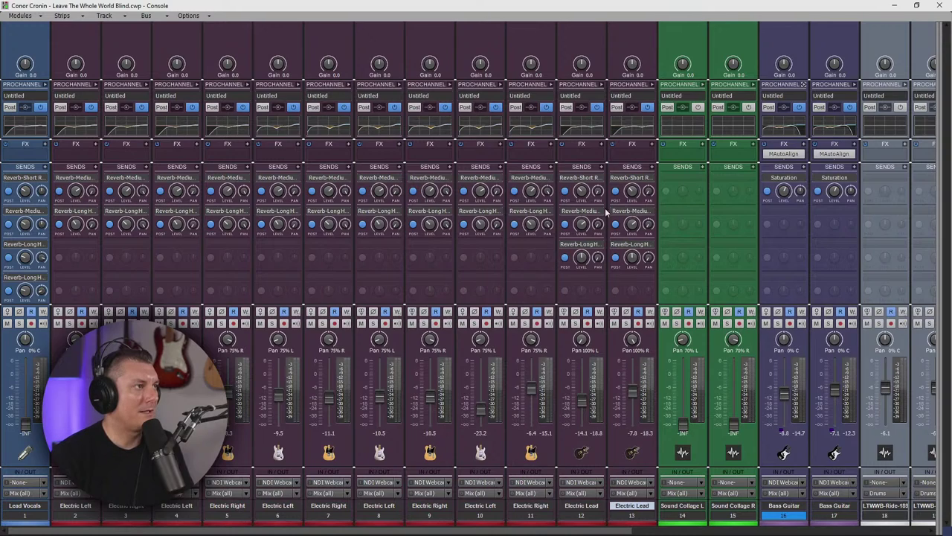
- Turn the reverb send levels of electric guitar tracks 2 to 13 all the way down and toggle playback
{"action": "mouse_move", "coordinate": [74, 195]}
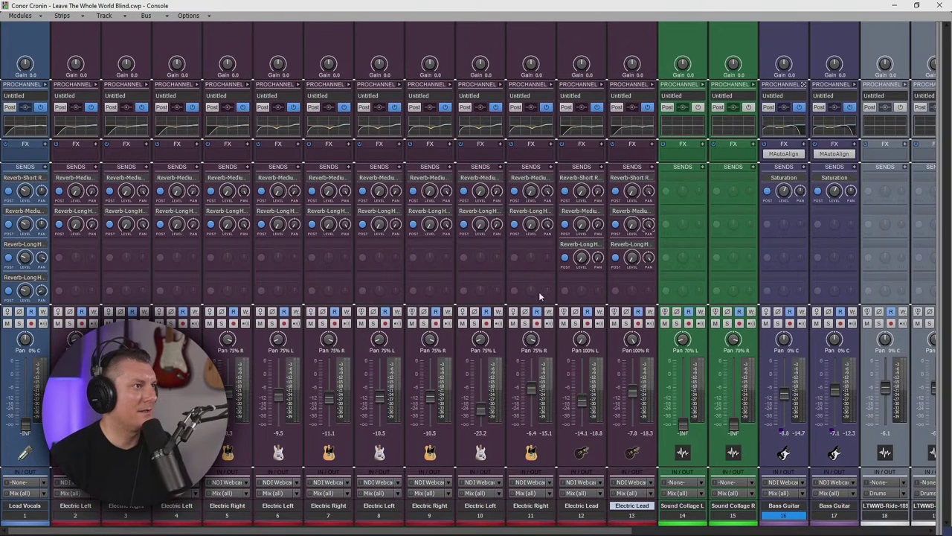
{"action": "key", "text": "space"}
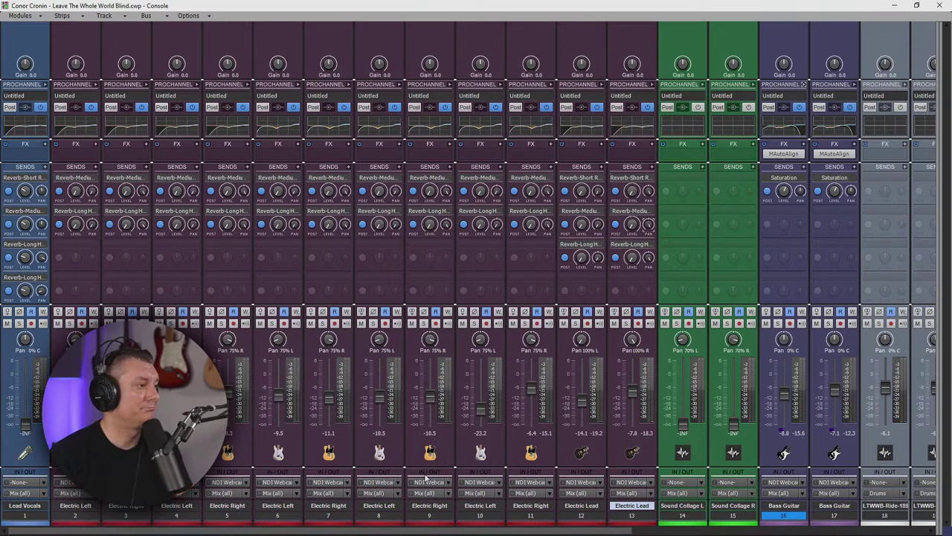
- Select drum tracks 18 to 27 in the Console and switch on the ProChannel for all of them together
{"action": "left_click_drag", "start_coordinate": [436, 530], "coordinate": [602, 531]}
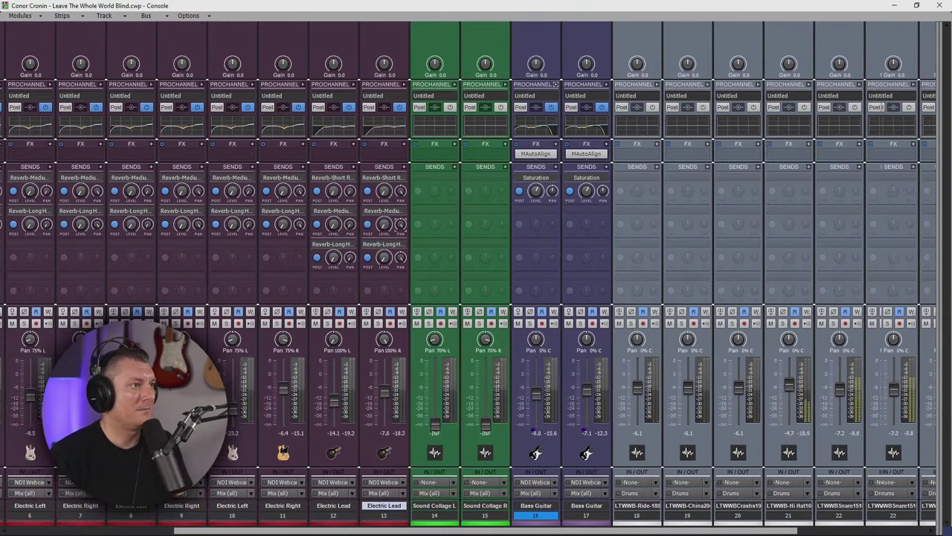
{"action": "scroll", "coordinate": [556, 84], "scroll_direction": "right", "scroll_amount": 4}
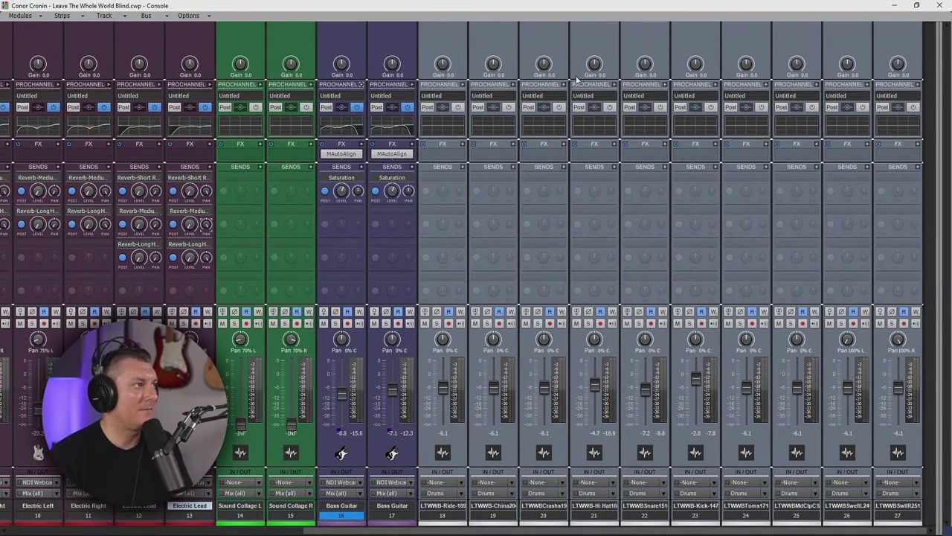
{"action": "left_click", "coordinate": [453, 514]}
{"action": "left_click", "coordinate": [492, 514], "text": "ctrl"}
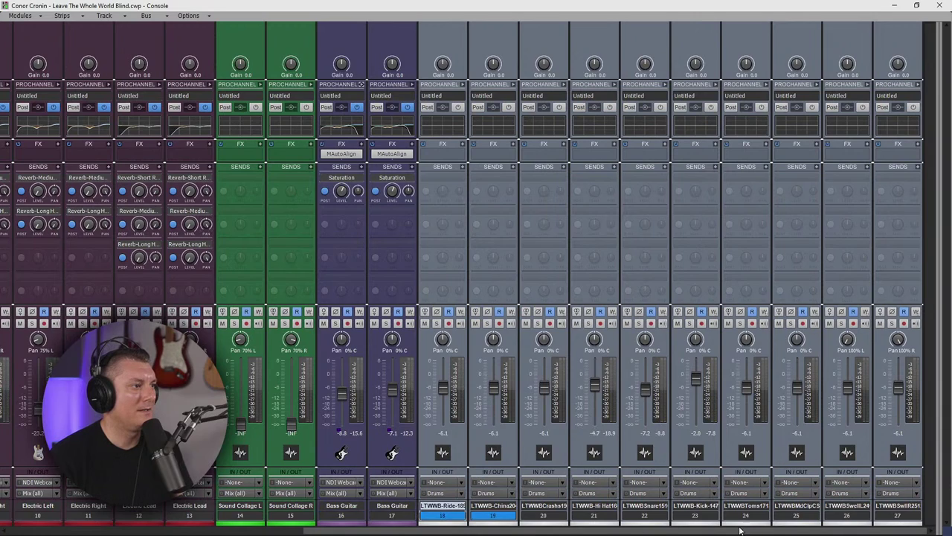
{"action": "left_click", "coordinate": [898, 517], "text": "shift"}
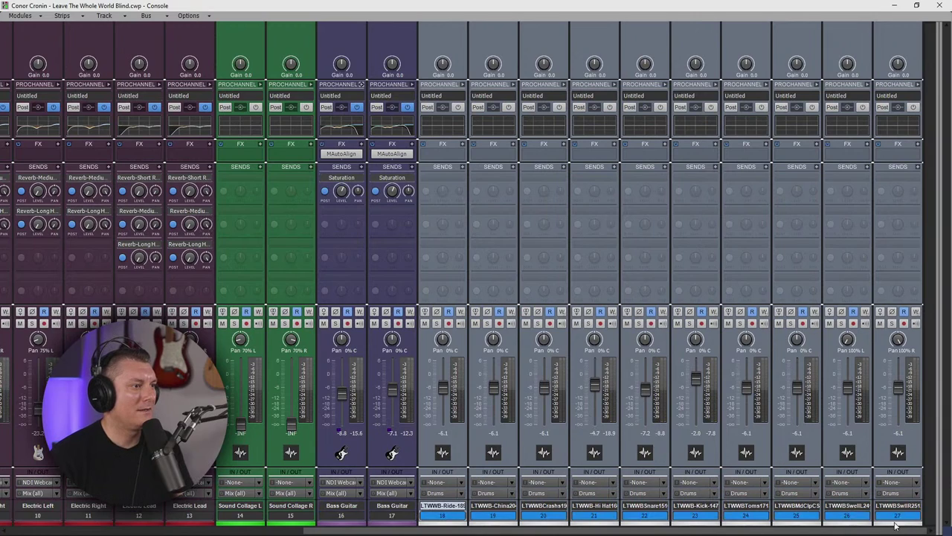
{"action": "left_click", "coordinate": [459, 108], "text": "ctrl"}
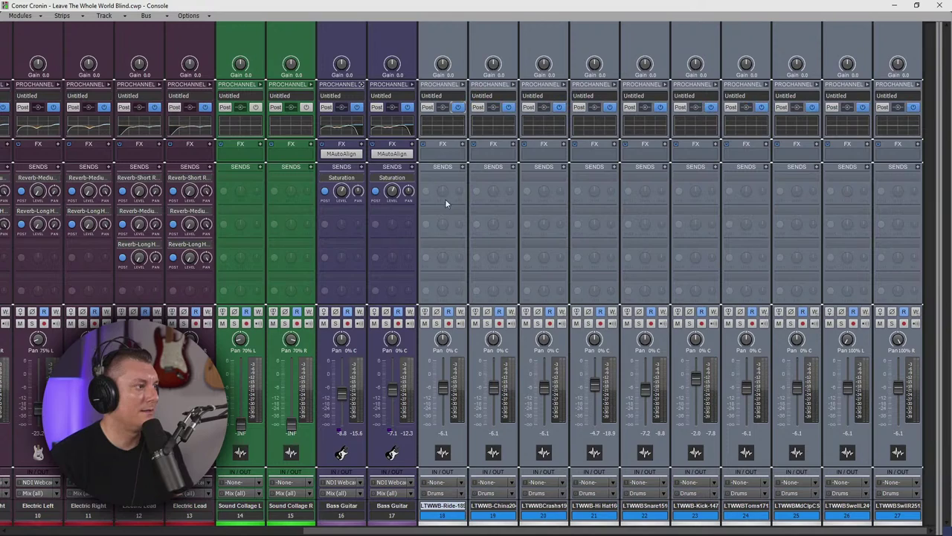
- Expand the ProChannels of all tracks together and remove the Tube and Console-C modules from Sound Collage L and R
{"action": "left_click", "coordinate": [650, 243]}
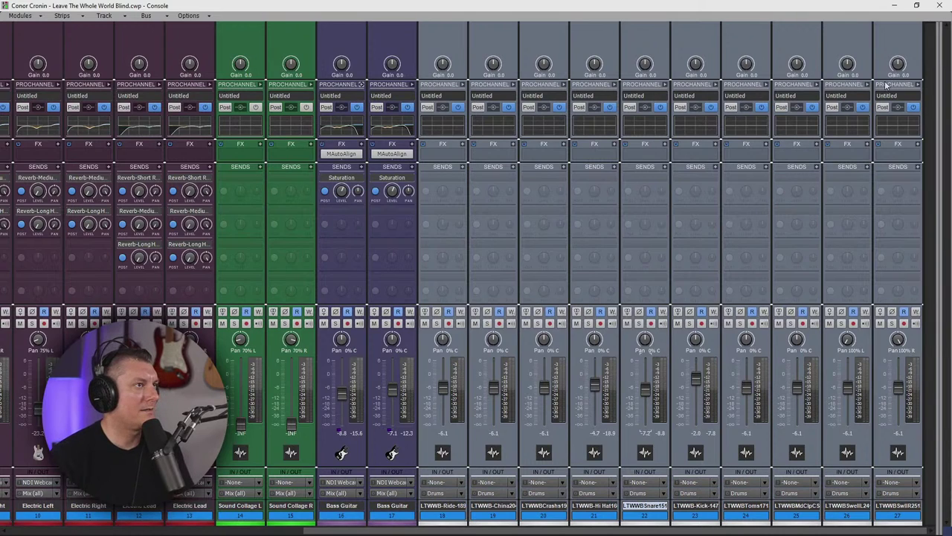
{"action": "left_click", "coordinate": [918, 85], "text": "ctrl"}
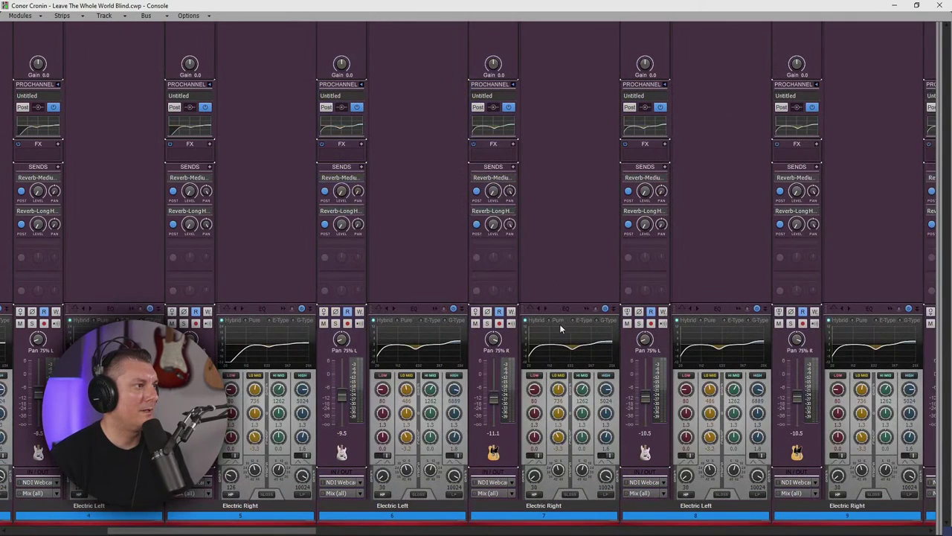
{"action": "left_click", "coordinate": [556, 530]}
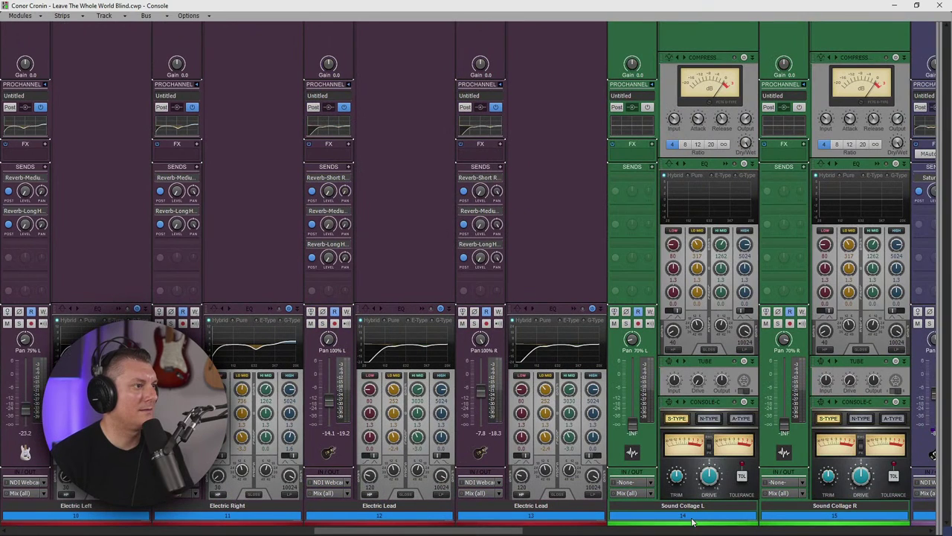
{"action": "left_click_drag", "start_coordinate": [476, 530], "coordinate": [541, 530]}
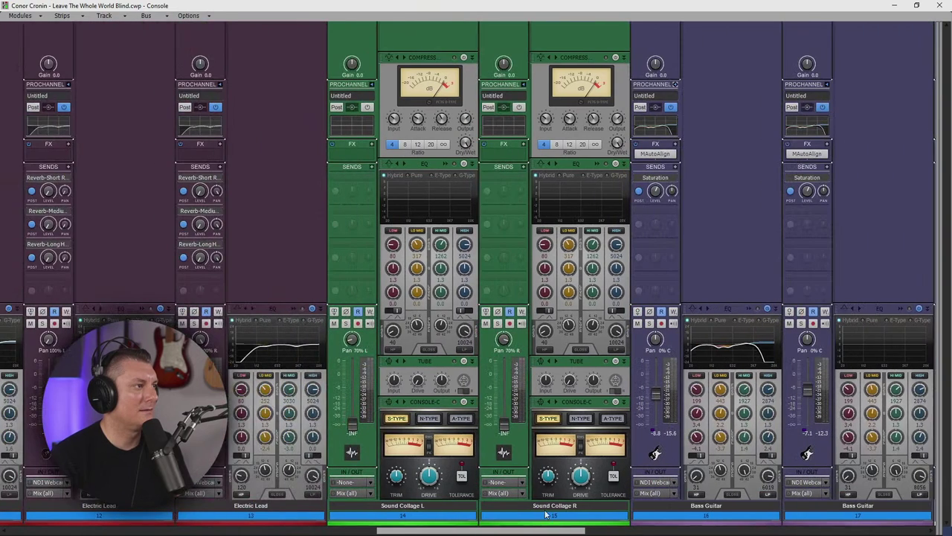
{"action": "right_click", "coordinate": [439, 364]}
{"action": "left_click", "coordinate": [467, 391]}
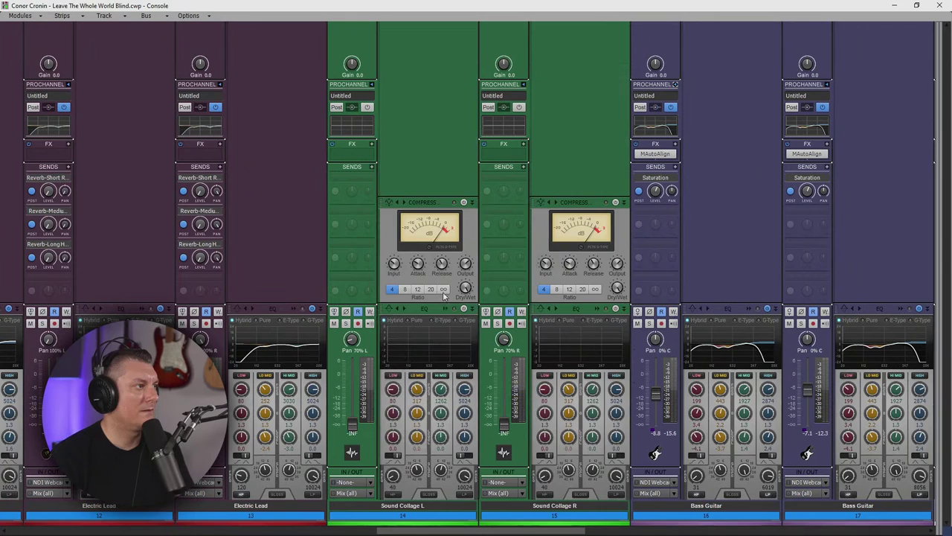
- Remove the compressor and Console-C modules from the ProChannels of Sound Collage L and R, and close the Console
{"action": "right_click", "coordinate": [435, 99]}
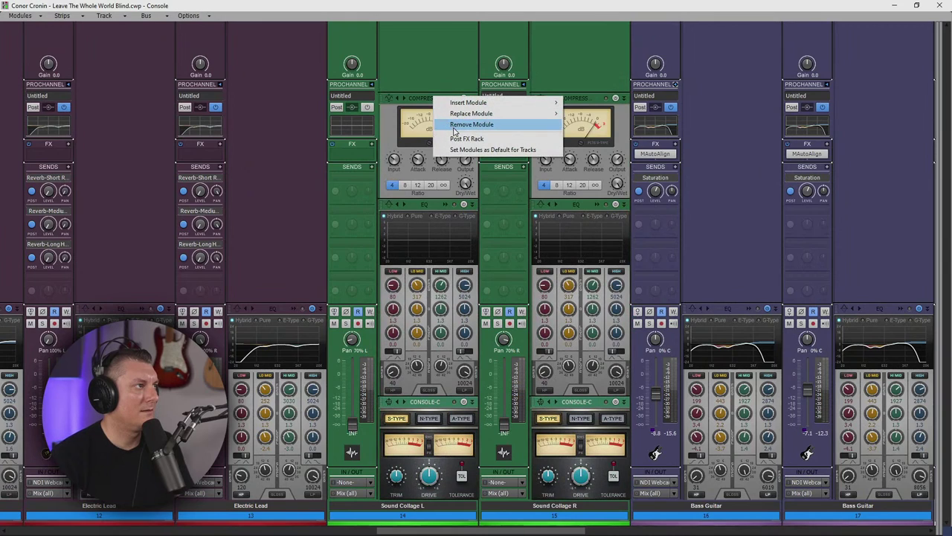
{"action": "left_click", "coordinate": [450, 124]}
{"action": "right_click", "coordinate": [435, 403]}
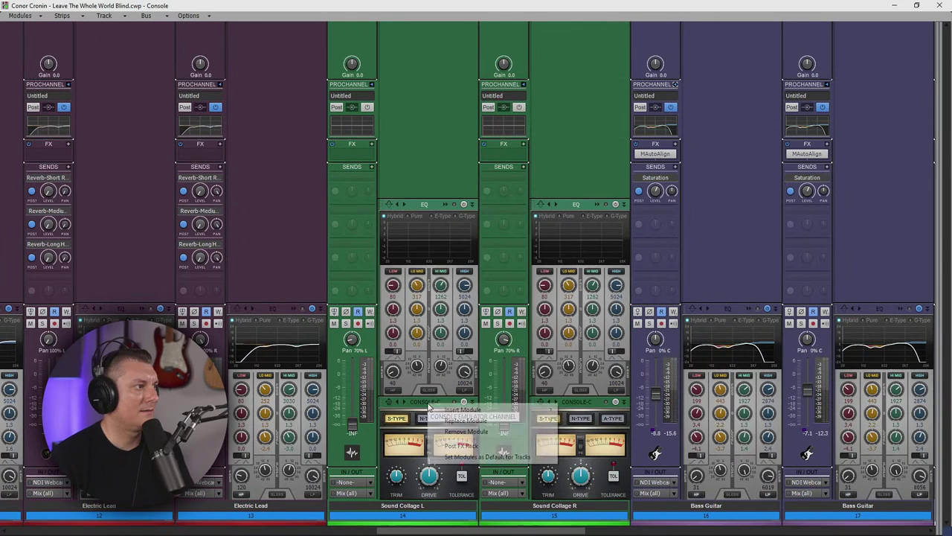
{"action": "left_click", "coordinate": [458, 433]}
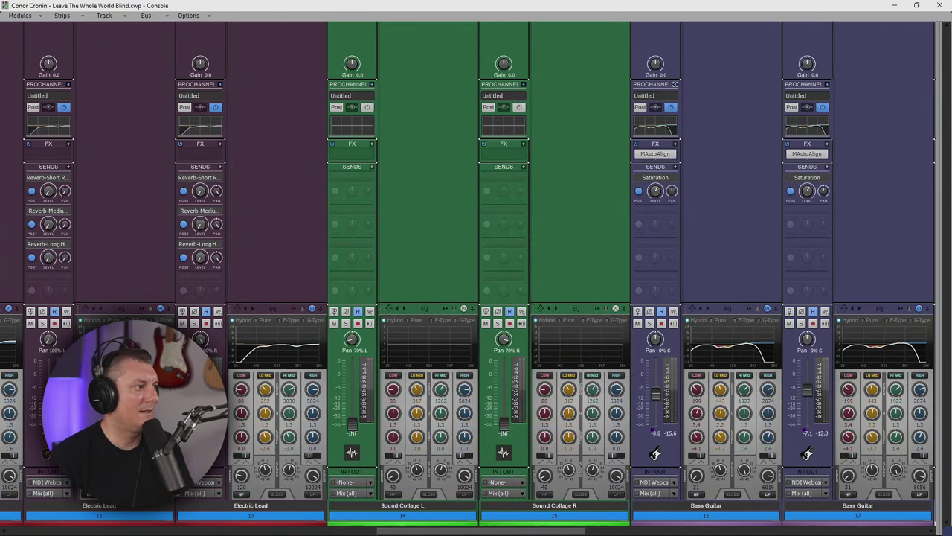
{"action": "left_click_drag", "start_coordinate": [409, 531], "coordinate": [35, 532]}
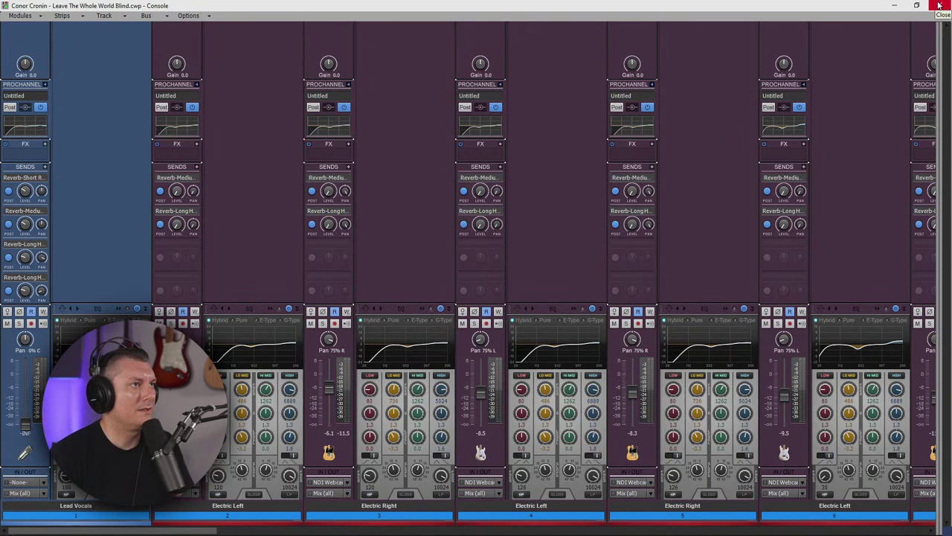
{"action": "left_click", "coordinate": [940, 6]}
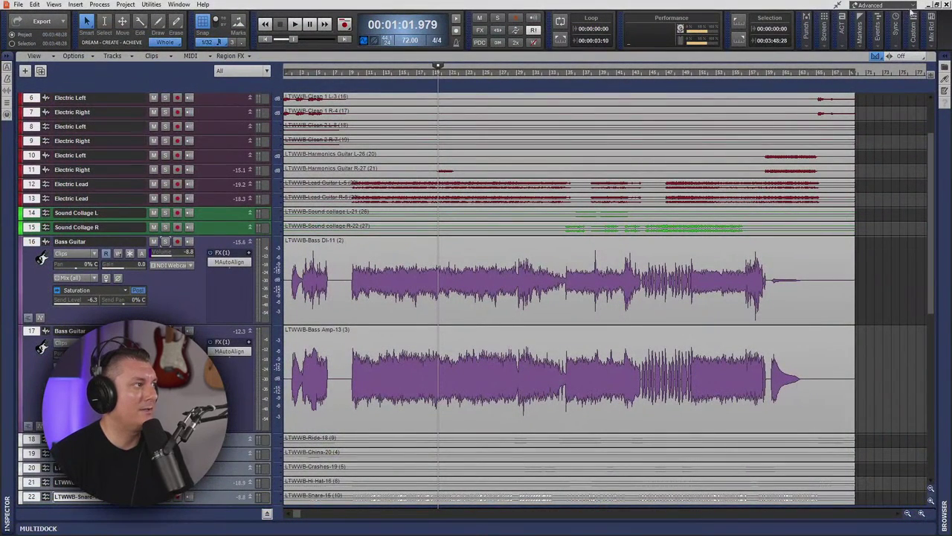
- Enlarge the Lead Vocals track and insert the Waves NLS Channel Mono plug-in into its FX rack
{"action": "scroll", "coordinate": [196, 246], "scroll_direction": "up", "scroll_amount": 5}
{"action": "left_click_drag", "start_coordinate": [209, 105], "coordinate": [208, 233]}
{"action": "right_click", "coordinate": [232, 124]}
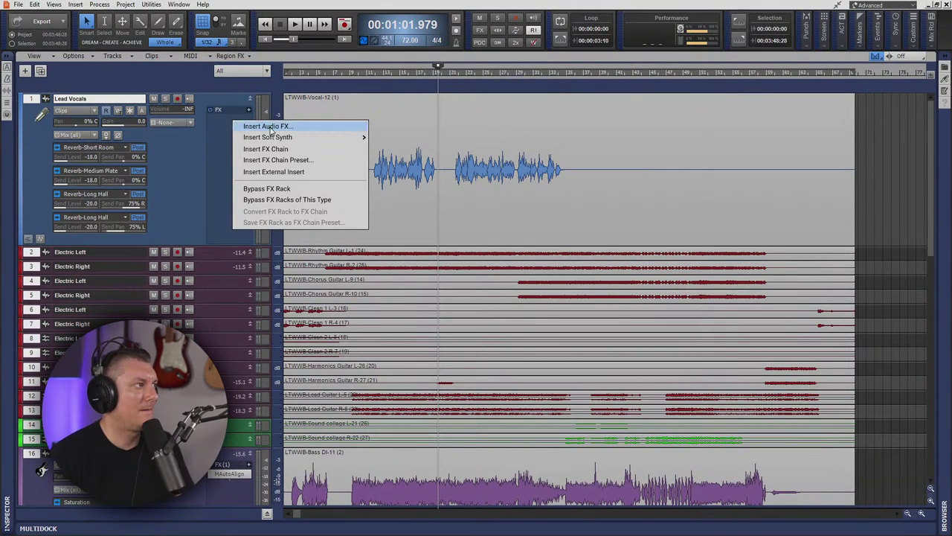
{"action": "left_click", "coordinate": [241, 125]}
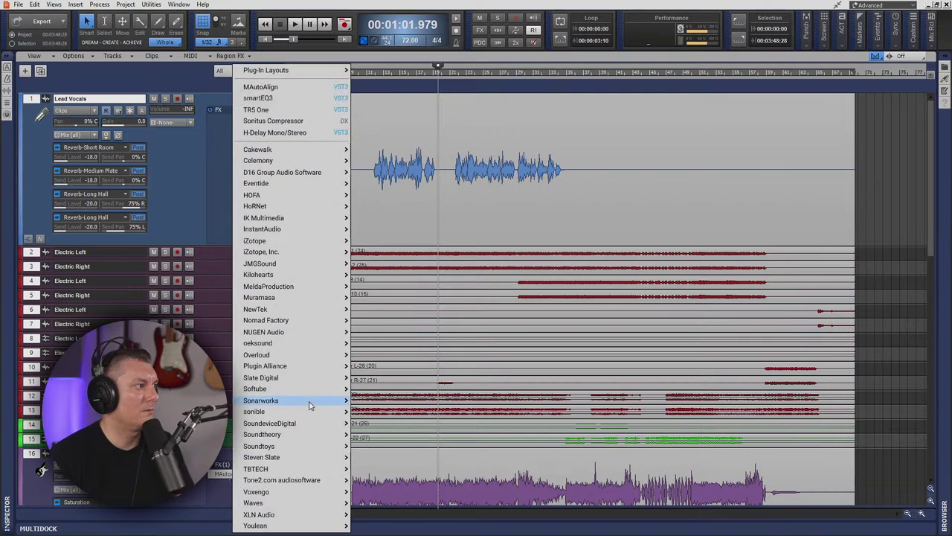
{"action": "mouse_move", "coordinate": [267, 504]}
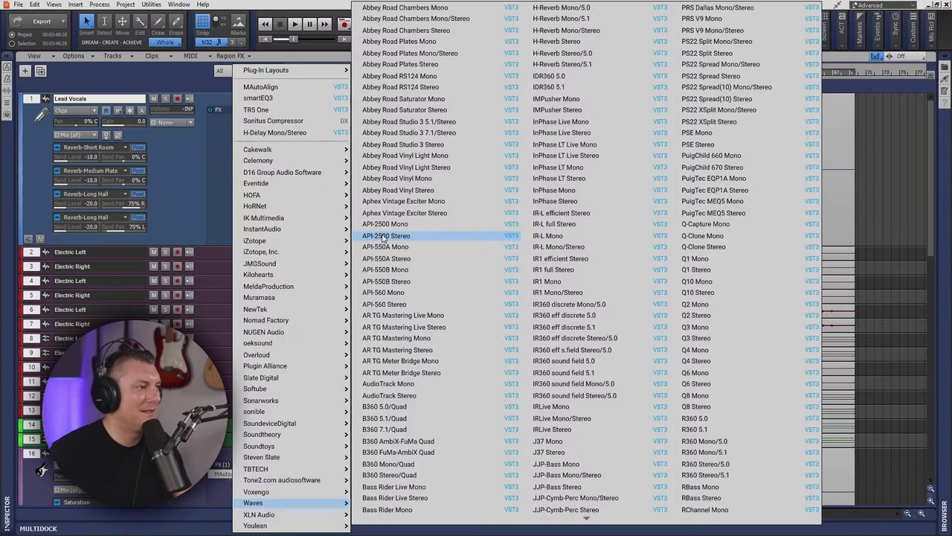
{"action": "scroll", "coordinate": [595, 300], "scroll_direction": "down", "scroll_amount": 2}
{"action": "scroll", "coordinate": [595, 300], "scroll_direction": "down", "scroll_amount": 8}
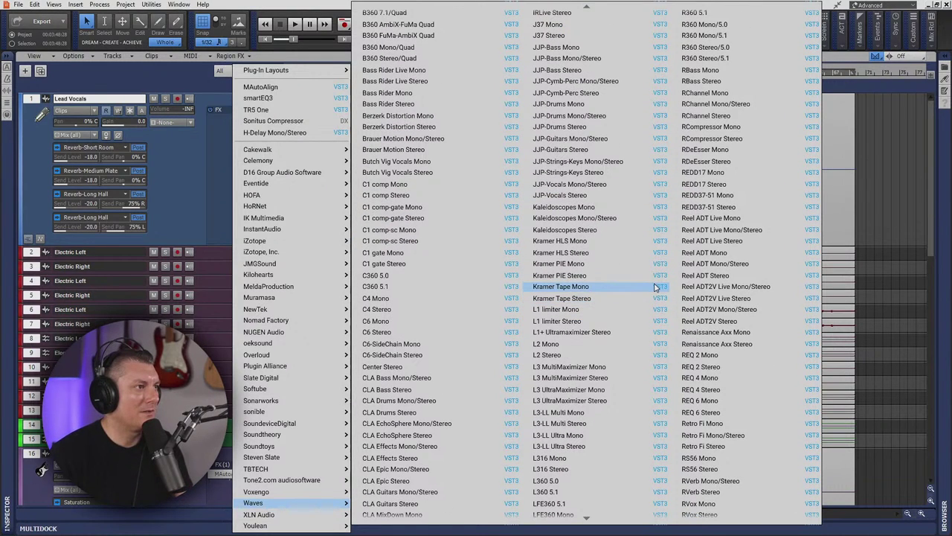
{"action": "scroll", "coordinate": [699, 341], "scroll_direction": "down", "scroll_amount": 4}
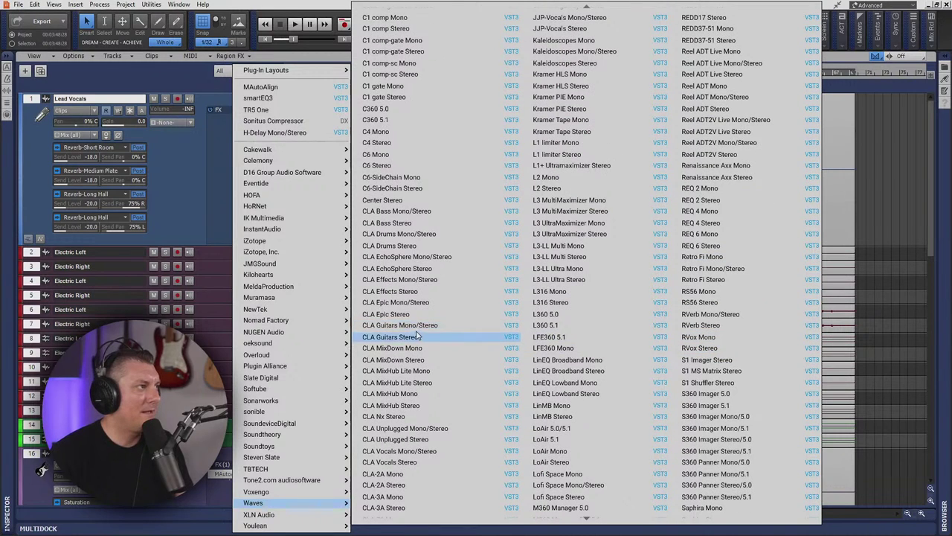
{"action": "scroll", "coordinate": [413, 329], "scroll_direction": "up", "scroll_amount": 10}
{"action": "scroll", "coordinate": [419, 325], "scroll_direction": "up", "scroll_amount": 2}
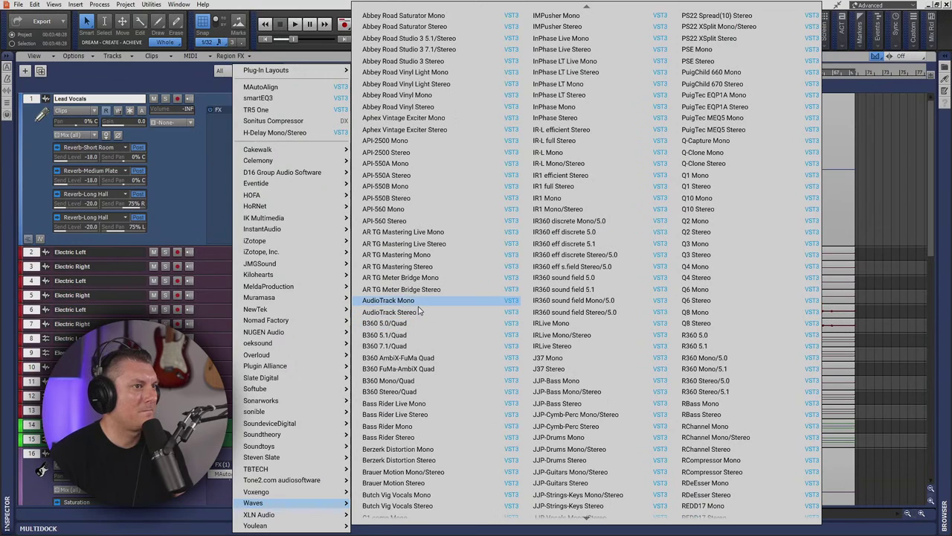
{"action": "scroll", "coordinate": [422, 311], "scroll_direction": "up", "scroll_amount": 2}
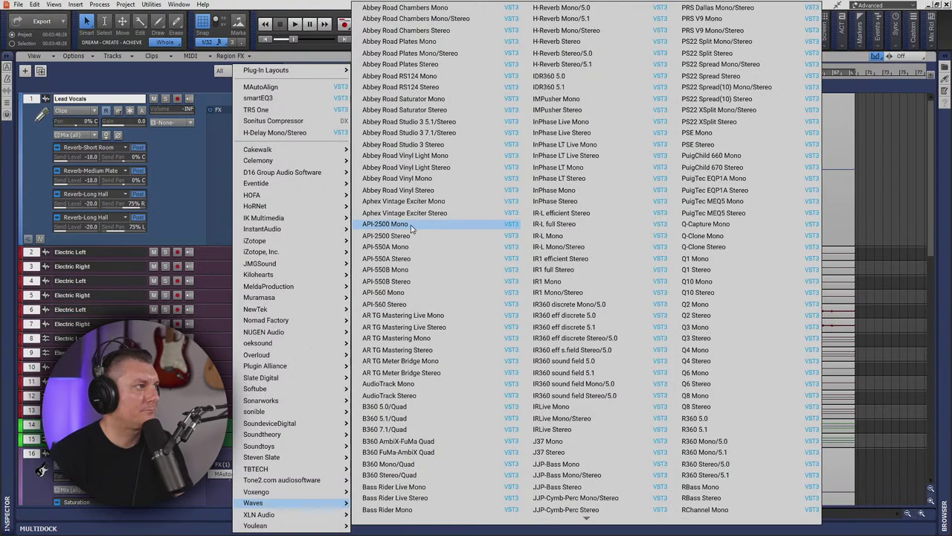
{"action": "scroll", "coordinate": [636, 297], "scroll_direction": "down", "scroll_amount": 12}
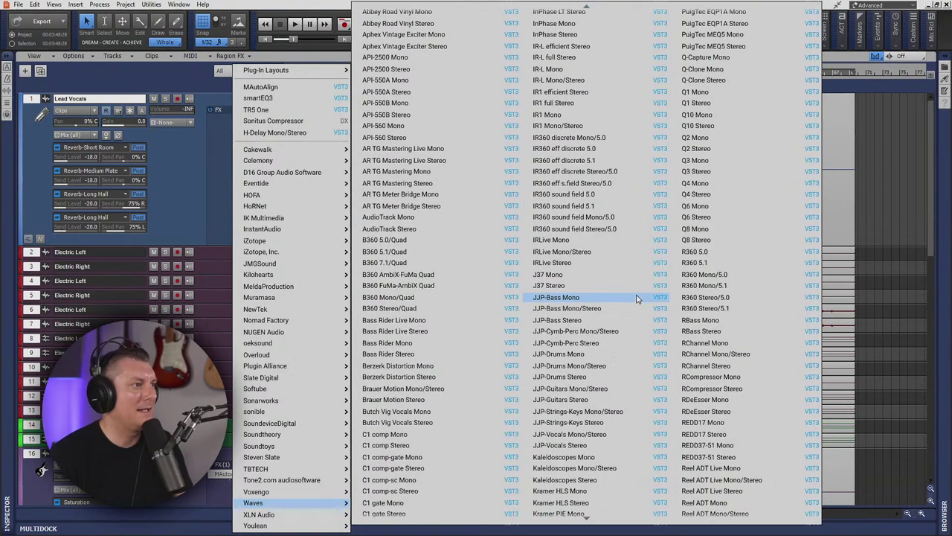
{"action": "scroll", "coordinate": [636, 298], "scroll_direction": "down", "scroll_amount": 12}
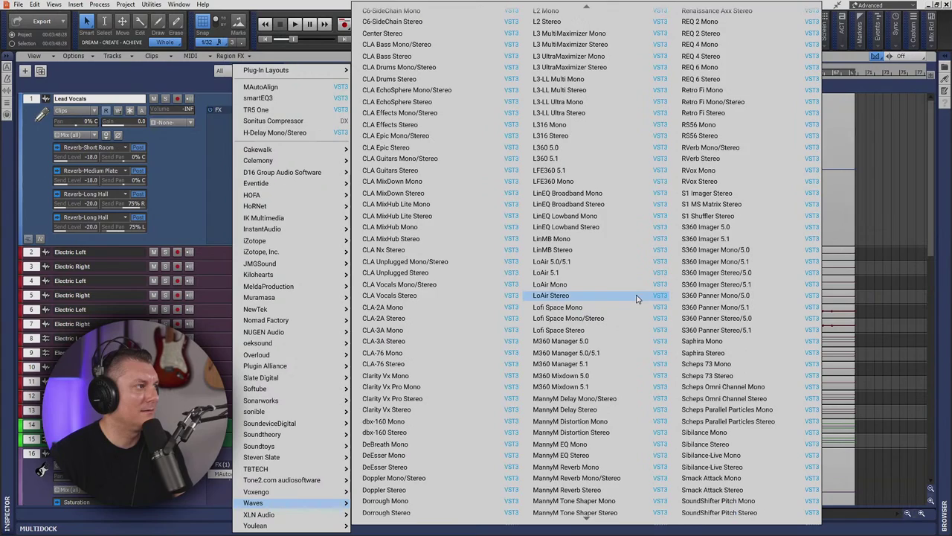
{"action": "scroll", "coordinate": [636, 298], "scroll_direction": "down", "scroll_amount": 12}
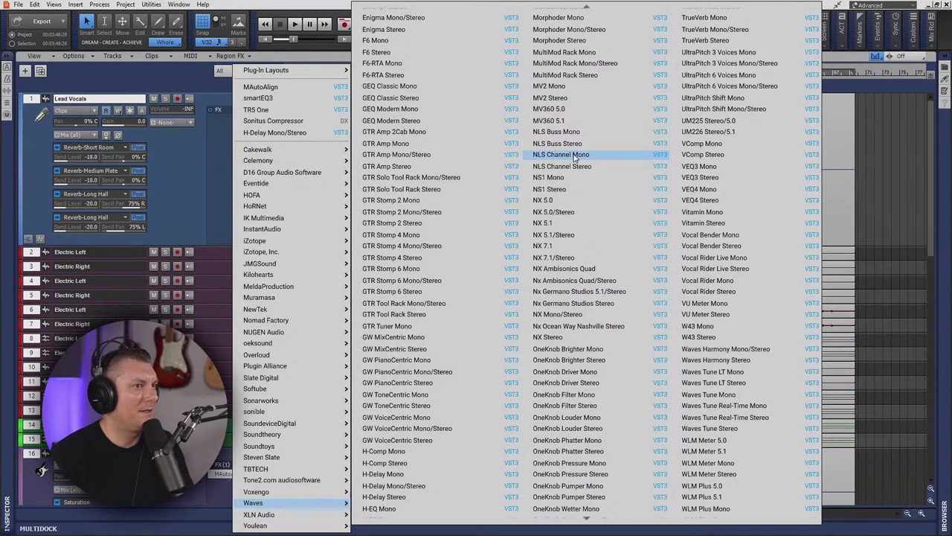
{"action": "left_click", "coordinate": [575, 157]}
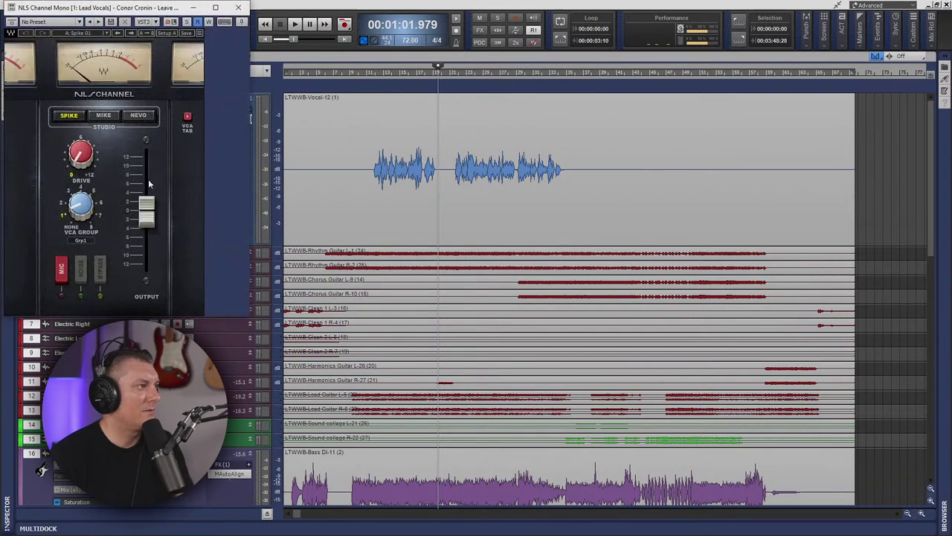
- Compare the Mike and Nevo studio models of NLS Channel on Lead Vocals, and return to Spike
{"action": "left_click_drag", "start_coordinate": [137, 6], "coordinate": [603, 126]}
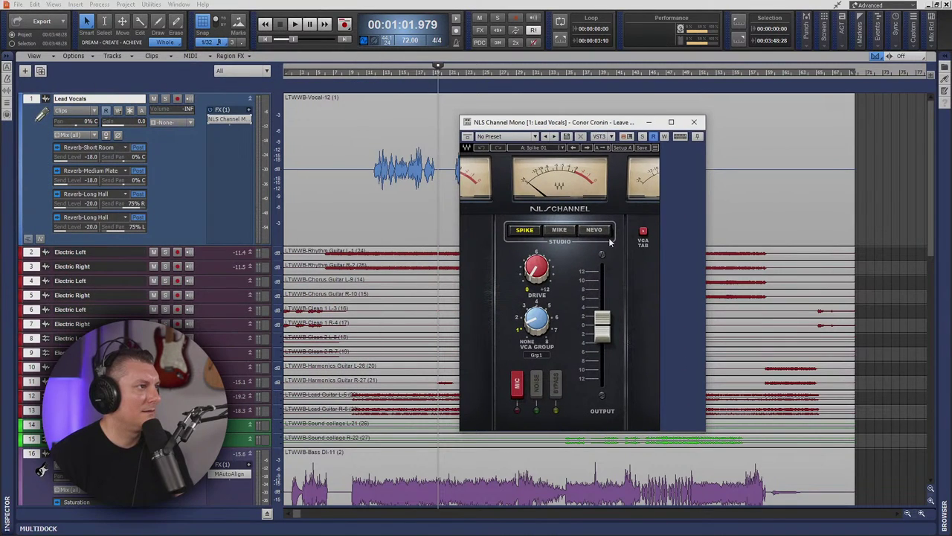
{"action": "left_click", "coordinate": [561, 231]}
{"action": "left_click", "coordinate": [595, 231]}
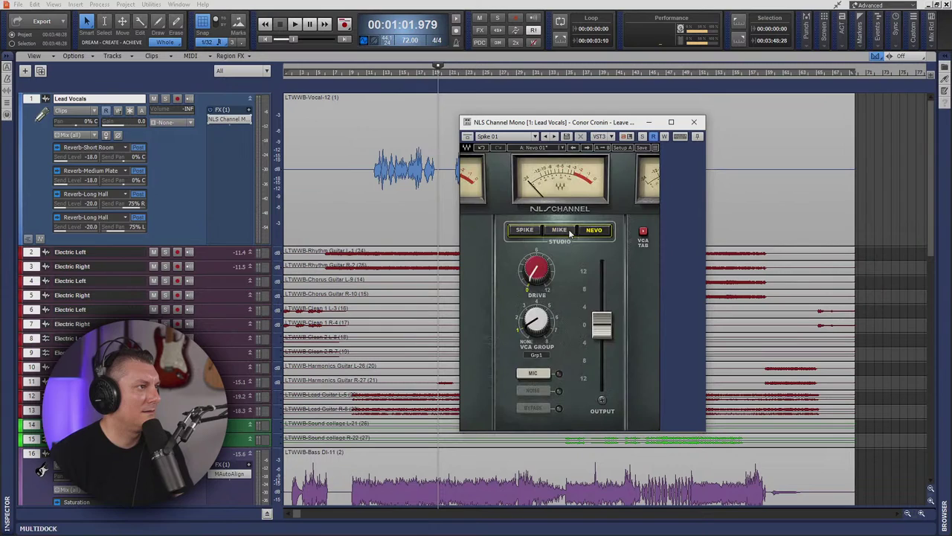
{"action": "left_click", "coordinate": [562, 231]}
{"action": "left_click", "coordinate": [531, 231]}
{"action": "left_click", "coordinate": [561, 232]}
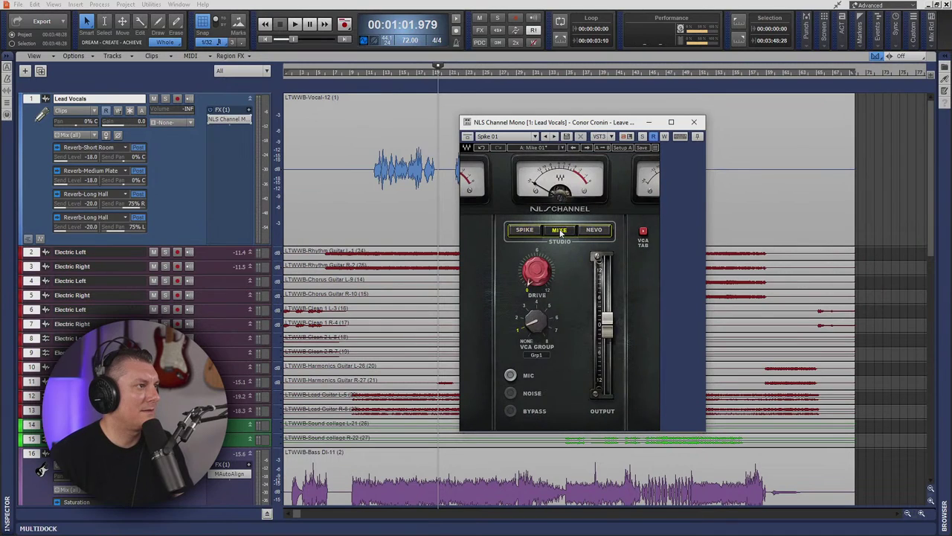
{"action": "left_click", "coordinate": [596, 231]}
{"action": "left_click", "coordinate": [562, 234]}
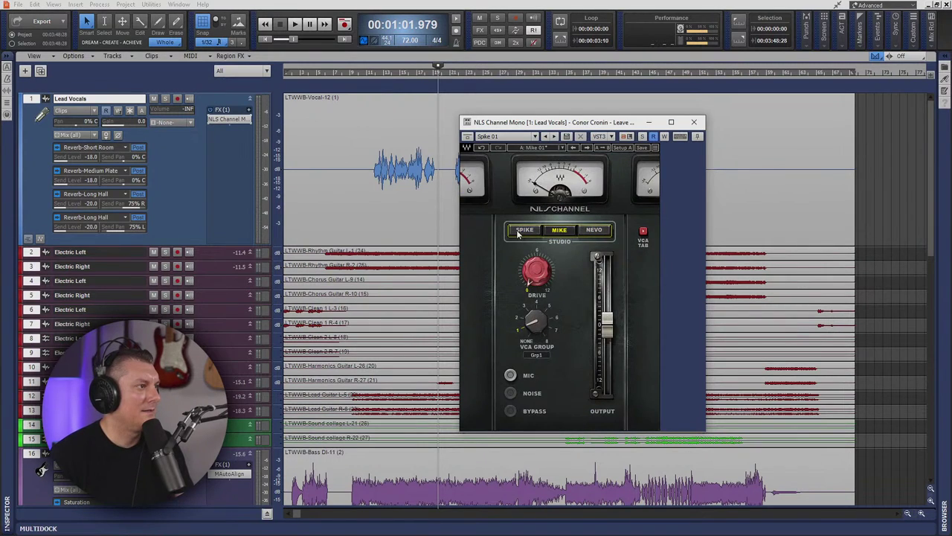
{"action": "left_click", "coordinate": [520, 232]}
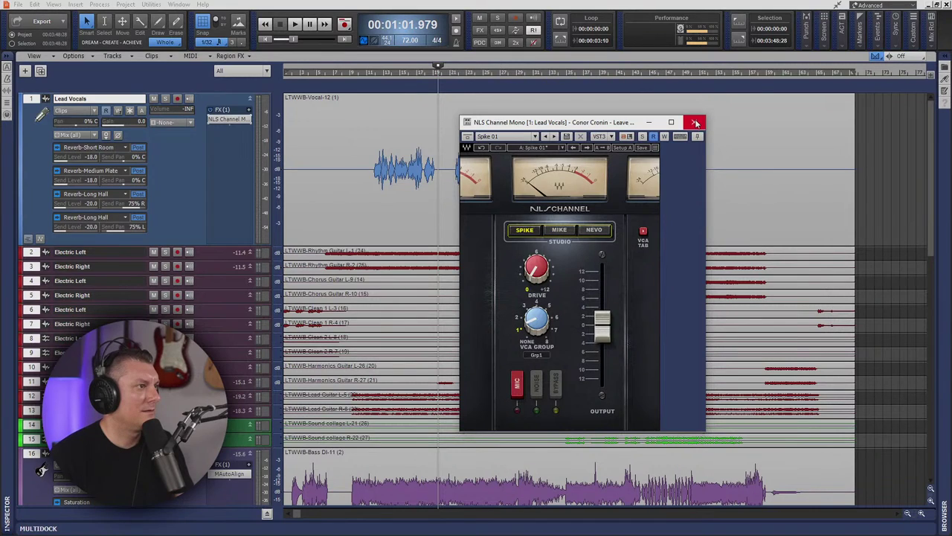
- Narrow the NLS Channel window, view its VCA groups console, return to the channel view and close the plug-in
{"action": "left_click_drag", "start_coordinate": [705, 226], "coordinate": [660, 230]}
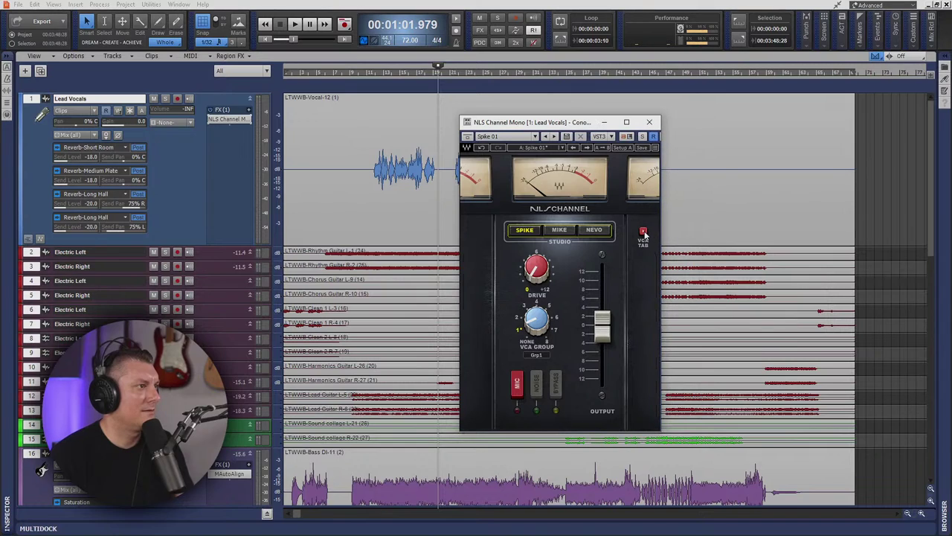
{"action": "left_click", "coordinate": [643, 232]}
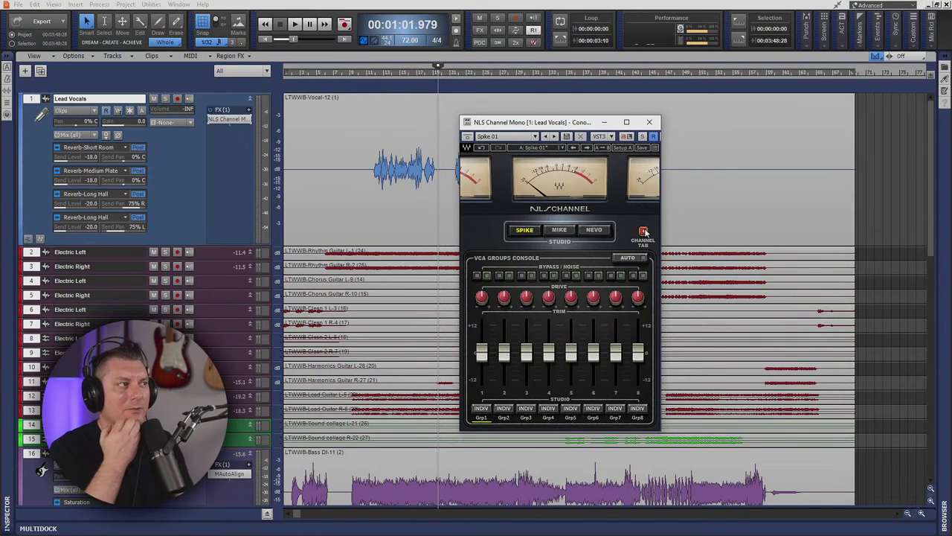
{"action": "left_click", "coordinate": [644, 231]}
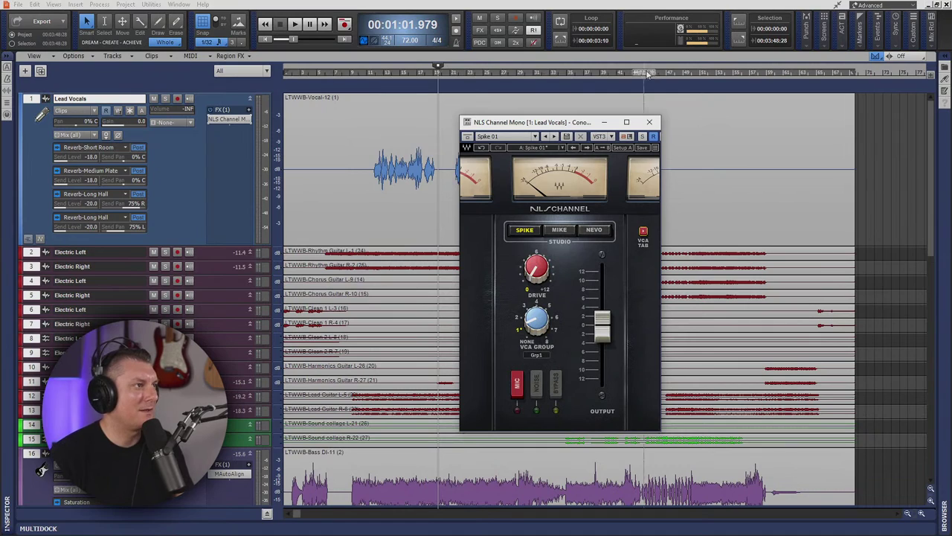
{"action": "left_click", "coordinate": [651, 123]}
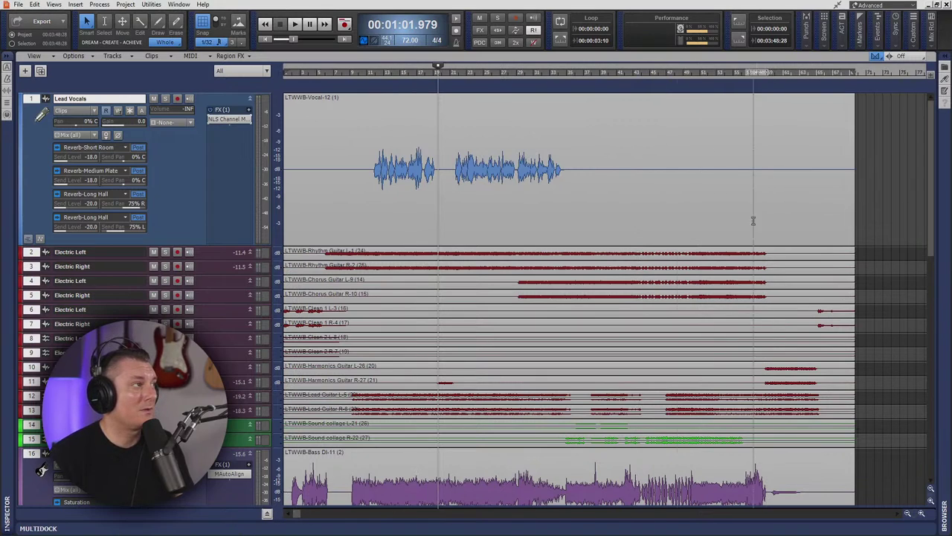
- Reopen the Console maximized and copy the NLS Channel plug-in from Lead Vocals to electric guitar tracks 2 to 6
{"action": "left_click", "coordinate": [54, 5]}
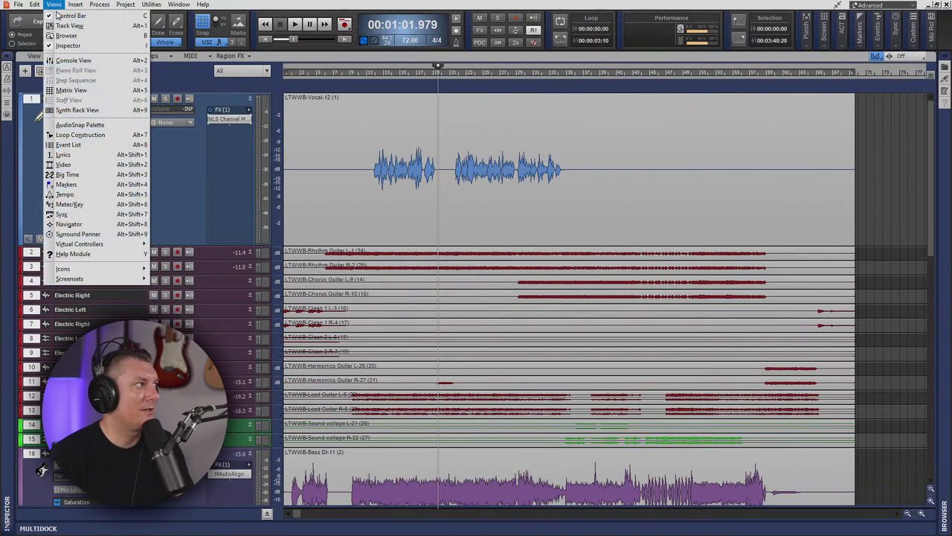
{"action": "left_click", "coordinate": [74, 60]}
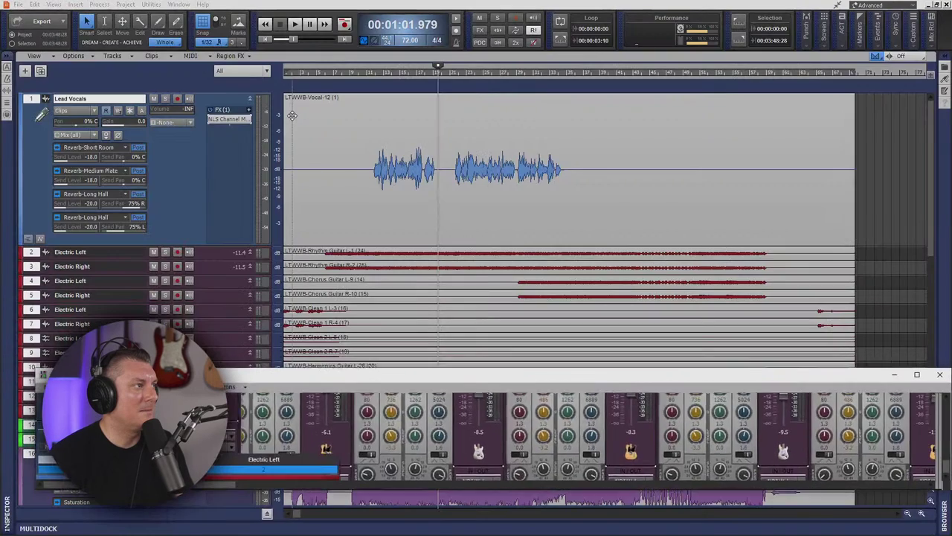
{"action": "left_click_drag", "start_coordinate": [470, 377], "coordinate": [424, 4]}
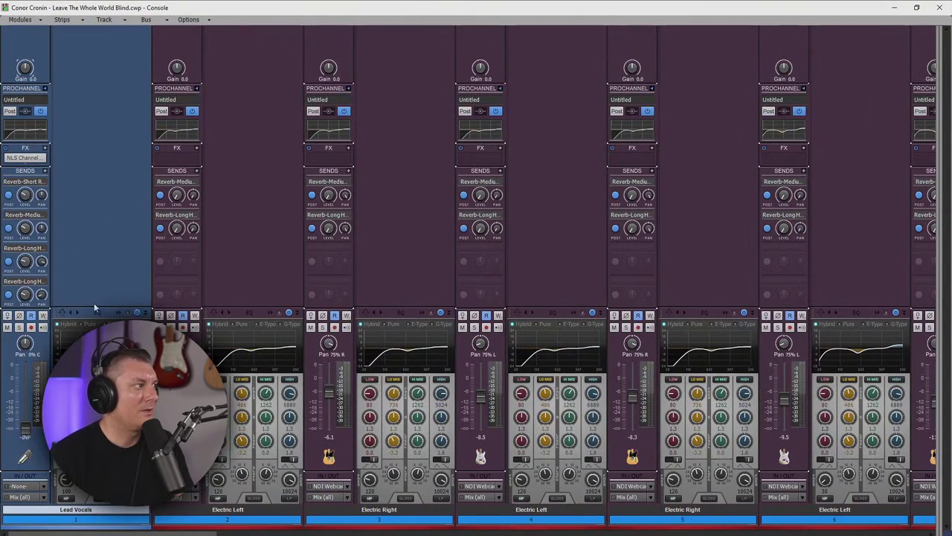
{"action": "left_click_drag", "start_coordinate": [33, 167], "coordinate": [782, 170]}
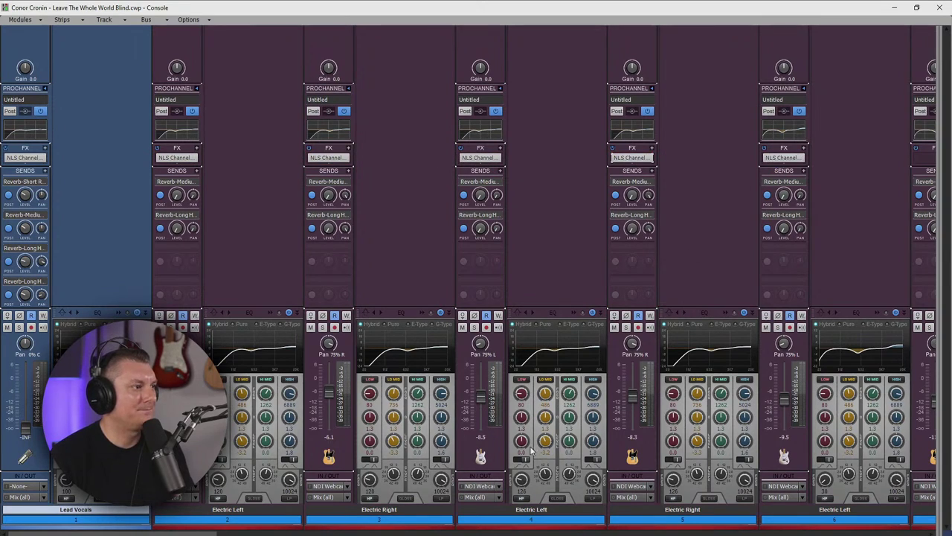
- Copy the NLS Channel plug-in to the FX racks of electric guitar tracks 7 to 13
{"action": "left_click_drag", "start_coordinate": [114, 533], "coordinate": [223, 532]}
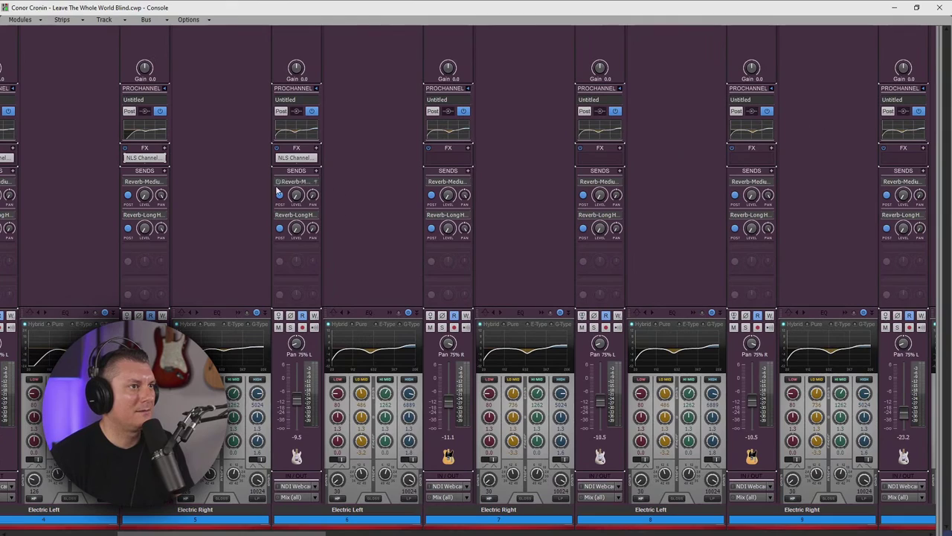
{"action": "left_click_drag", "start_coordinate": [294, 159], "coordinate": [441, 166]}
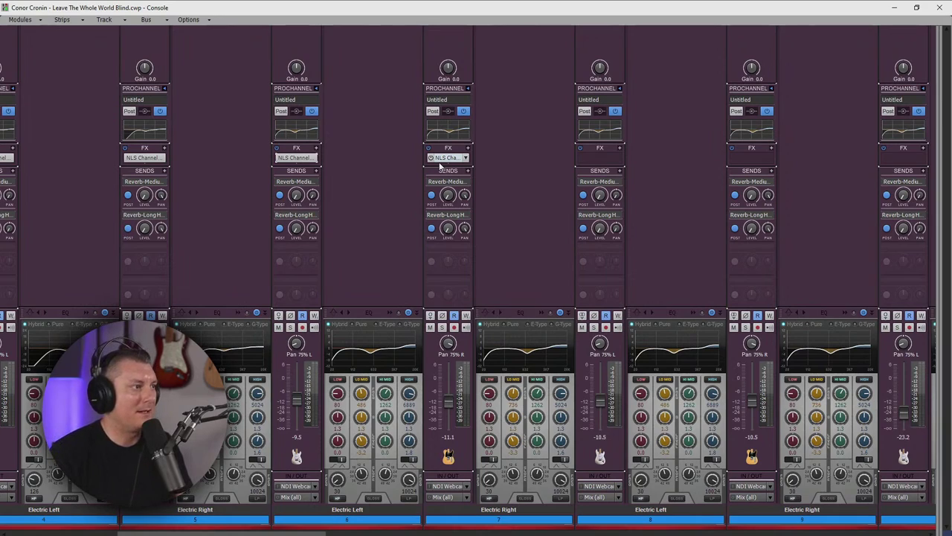
{"action": "left_click_drag", "start_coordinate": [437, 158], "coordinate": [907, 162]}
{"action": "left_click_drag", "start_coordinate": [281, 532], "coordinate": [422, 530]}
{"action": "left_click_drag", "start_coordinate": [250, 158], "coordinate": [706, 158]}
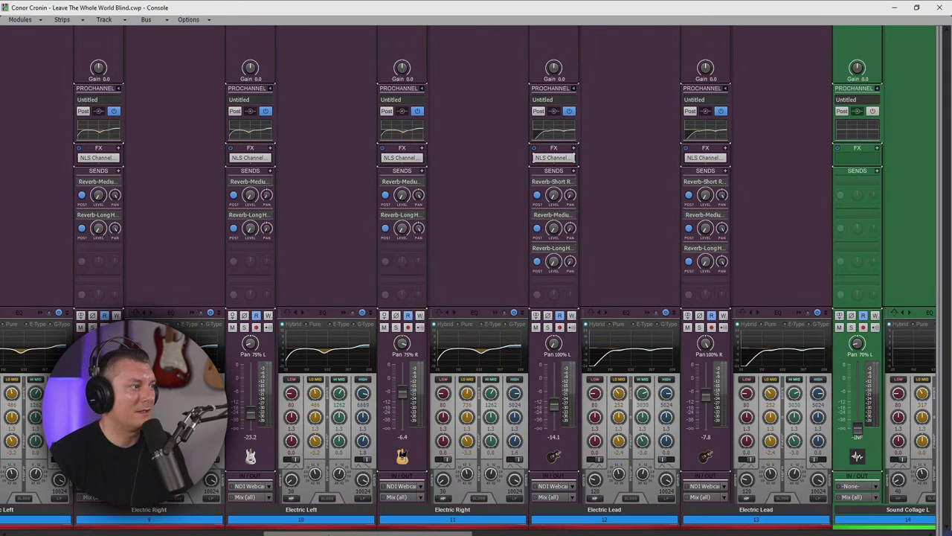
- Copy the NLS Channel plug-in to Bass Guitar tracks 16 and 17, and collapse the ProChannels of all tracks together
{"action": "scroll", "coordinate": [476, 298], "scroll_direction": "right", "scroll_amount": 1}
{"action": "scroll", "coordinate": [474, 465], "scroll_direction": "right", "scroll_amount": 1}
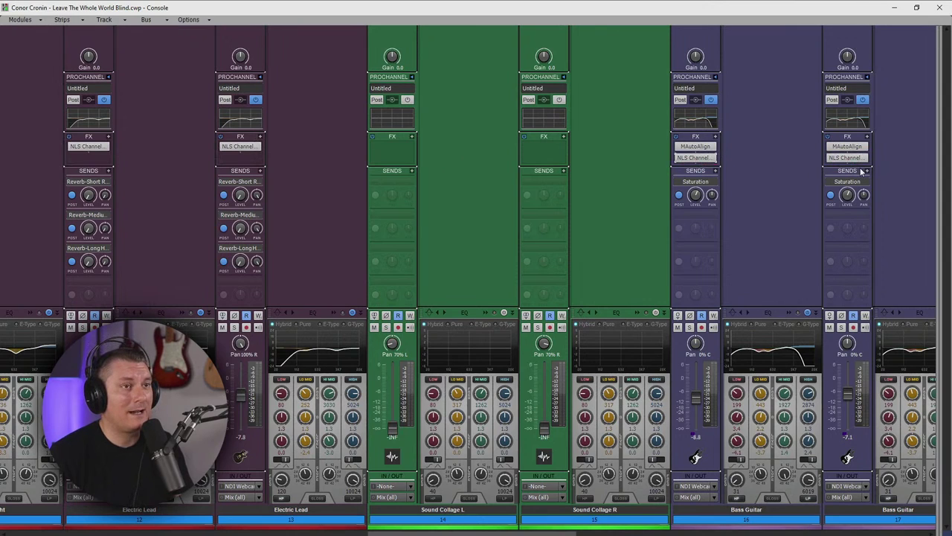
{"action": "left_click_drag", "start_coordinate": [445, 533], "coordinate": [573, 532]}
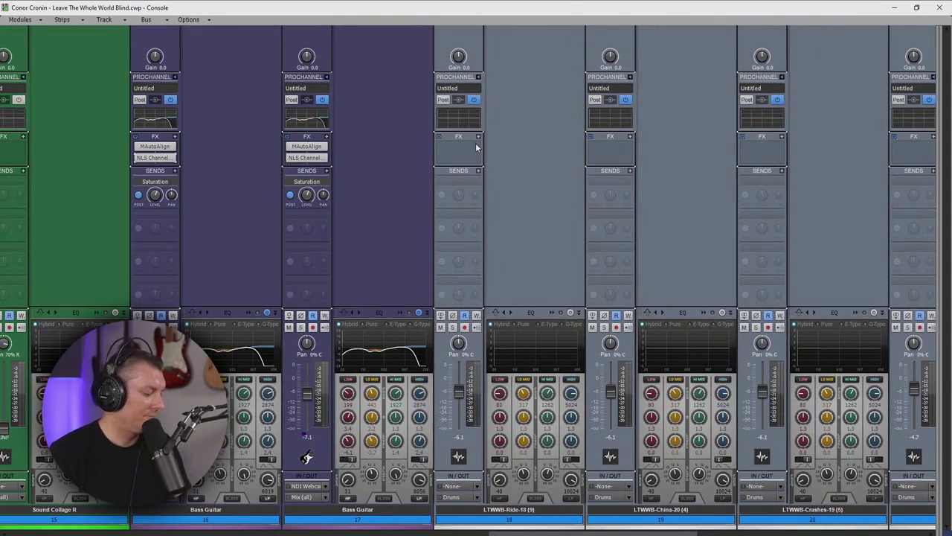
{"action": "left_click", "coordinate": [176, 77], "text": "ctrl"}
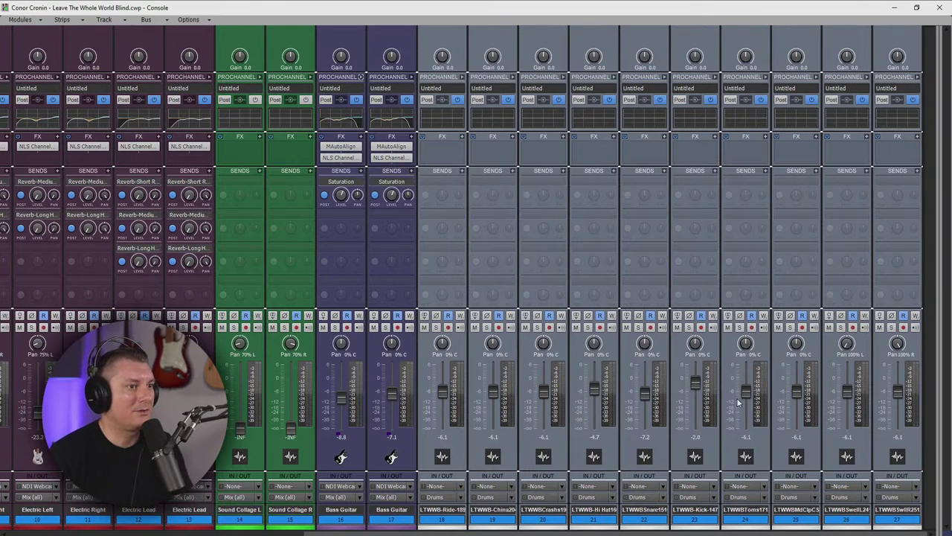
- Restore the Console to a floating window and enlarge the Kick and Toms tracks to examine whether their clips are mono or stereo
{"action": "double_click", "coordinate": [817, 13]}
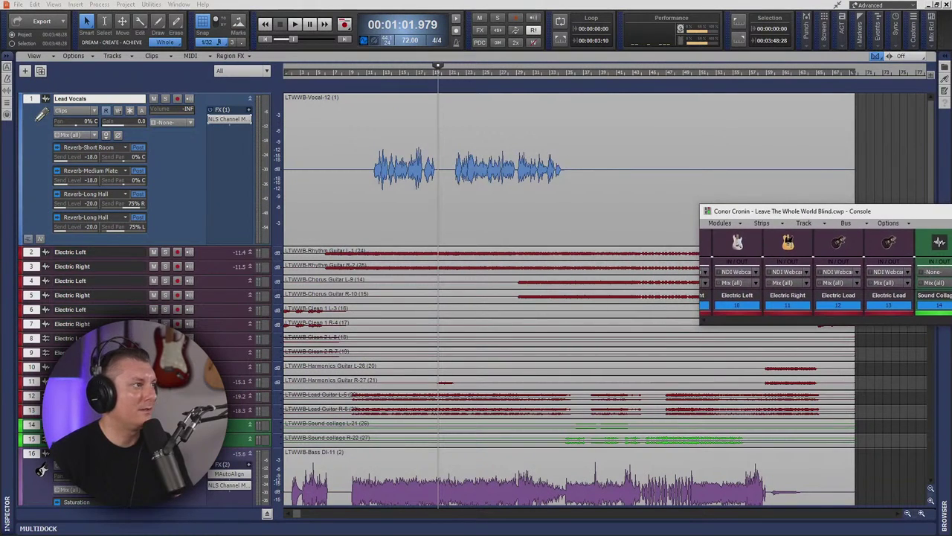
{"action": "scroll", "coordinate": [242, 293], "scroll_direction": "down", "scroll_amount": 8}
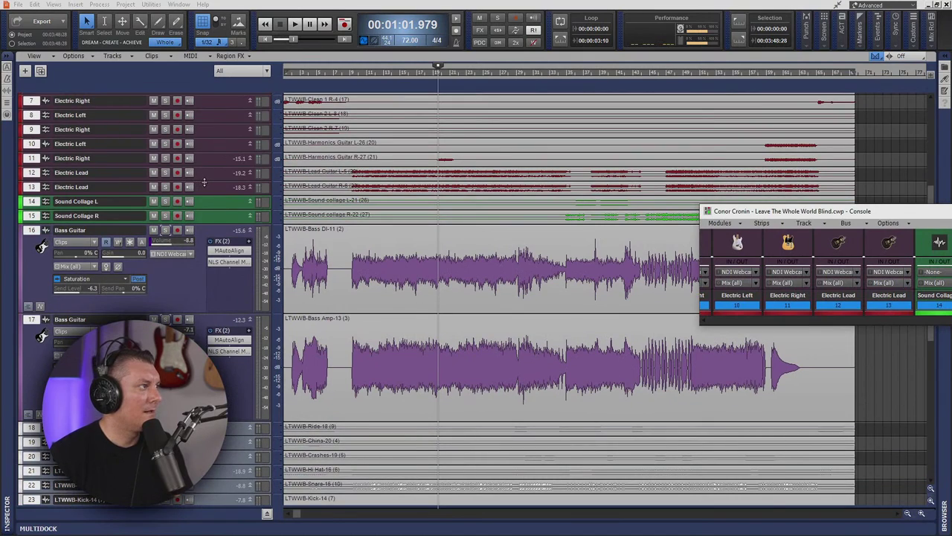
{"action": "mouse_move", "coordinate": [204, 182]}
{"action": "left_mouse_down"}
{"action": "mouse_move", "coordinate": [212, 236]}
{"action": "mouse_move", "coordinate": [212, 185]}
{"action": "left_mouse_up"}
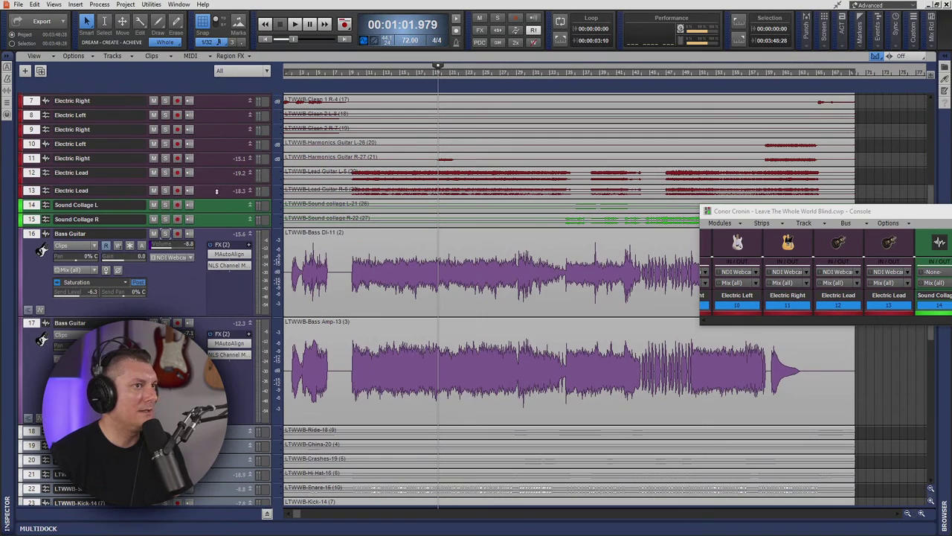
{"action": "scroll", "coordinate": [201, 280], "scroll_direction": "down", "scroll_amount": 7}
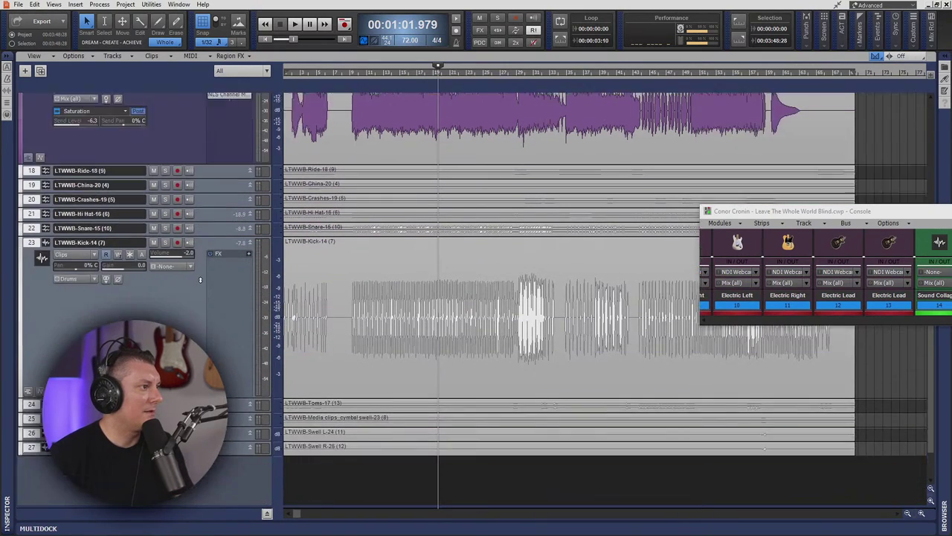
{"action": "scroll", "coordinate": [200, 280], "scroll_direction": "down", "scroll_amount": 2}
{"action": "mouse_move", "coordinate": [209, 335]}
{"action": "left_mouse_down"}
{"action": "mouse_move", "coordinate": [209, 438]}
{"action": "mouse_move", "coordinate": [221, 343]}
{"action": "left_mouse_up"}
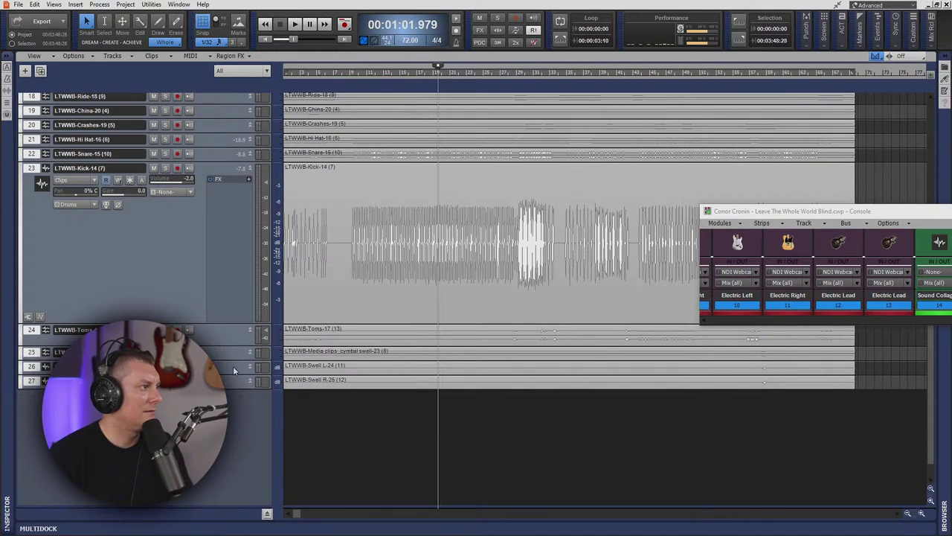
- Enlarge the Snare track and convert its stereo clip to mono
{"action": "scroll", "coordinate": [229, 305], "scroll_direction": "up", "scroll_amount": 2}
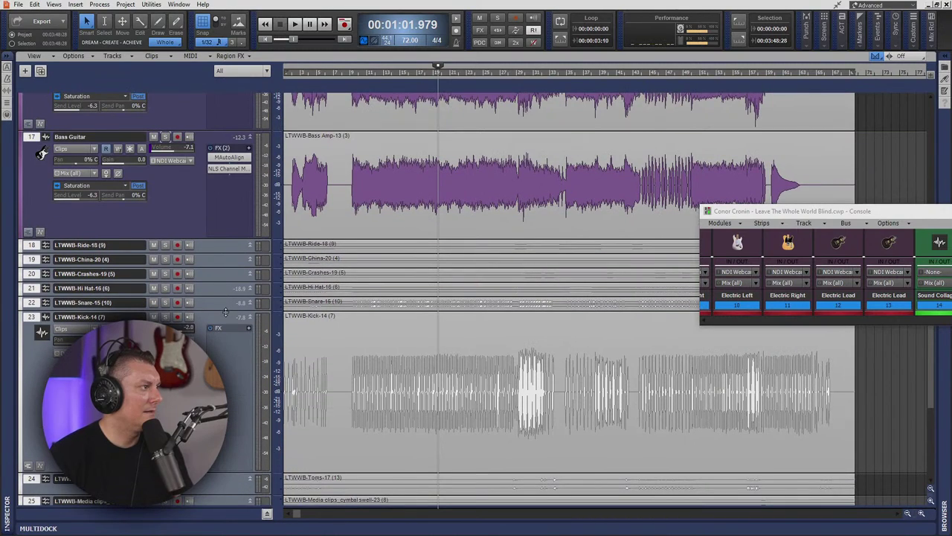
{"action": "left_click_drag", "start_coordinate": [225, 308], "coordinate": [228, 465]}
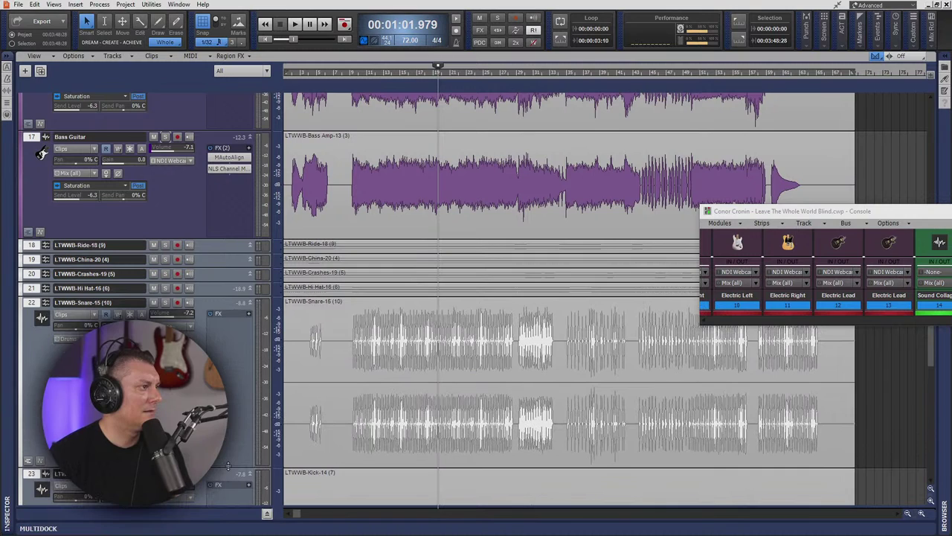
{"action": "right_click", "coordinate": [377, 344]}
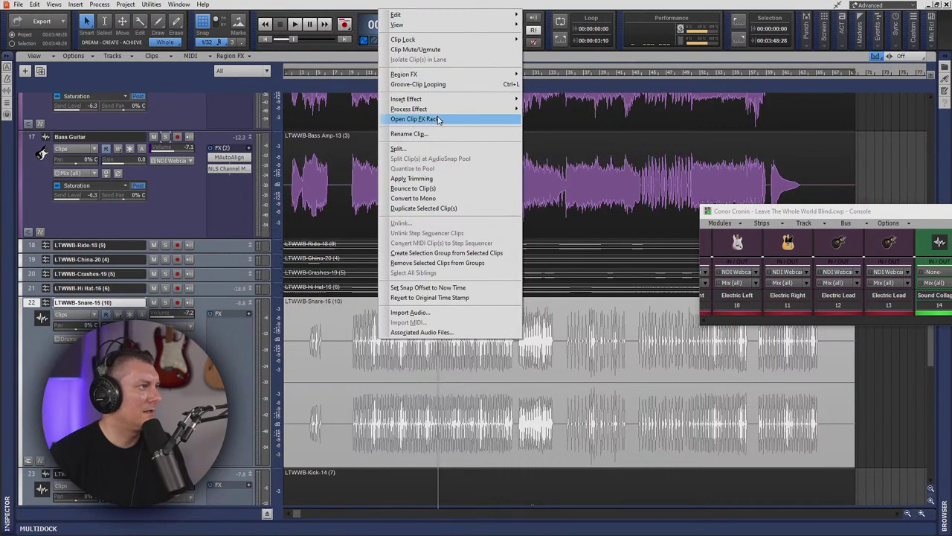
{"action": "left_click", "coordinate": [412, 198]}
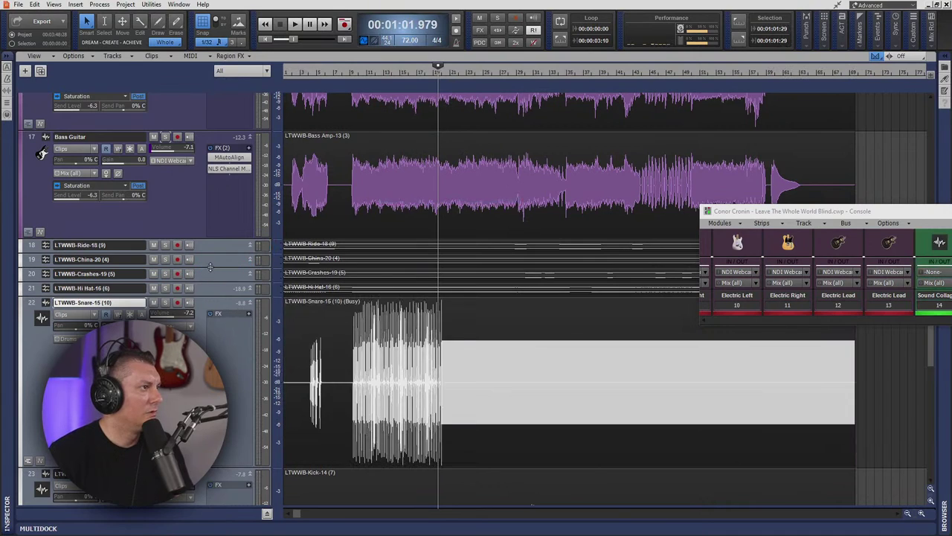
- Enlarge the Hi Hat and Ride tracks in turn to compare the upper and lower channels of their stereo waveforms
{"action": "left_click_drag", "start_coordinate": [212, 253], "coordinate": [222, 470]}
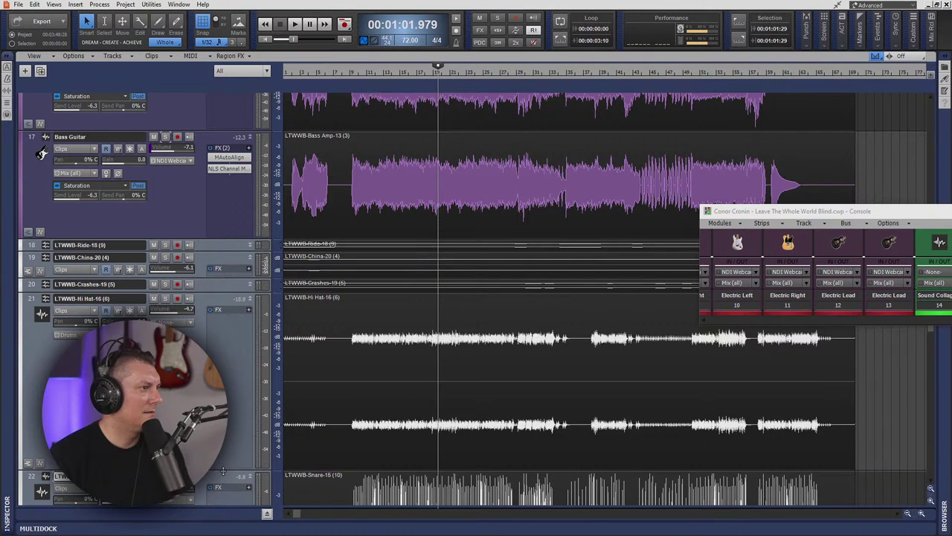
{"action": "left_click_drag", "start_coordinate": [221, 471], "coordinate": [232, 251]}
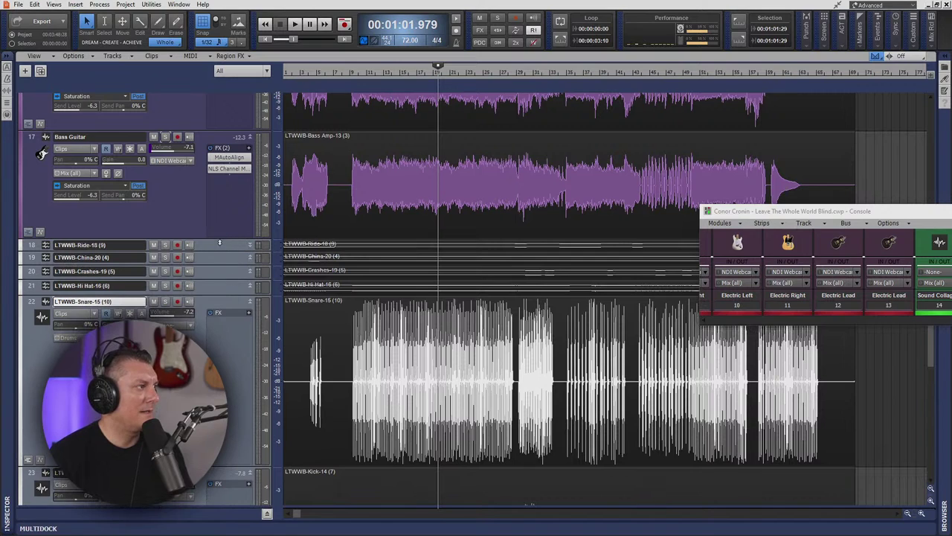
{"action": "left_click_drag", "start_coordinate": [217, 249], "coordinate": [184, 517]}
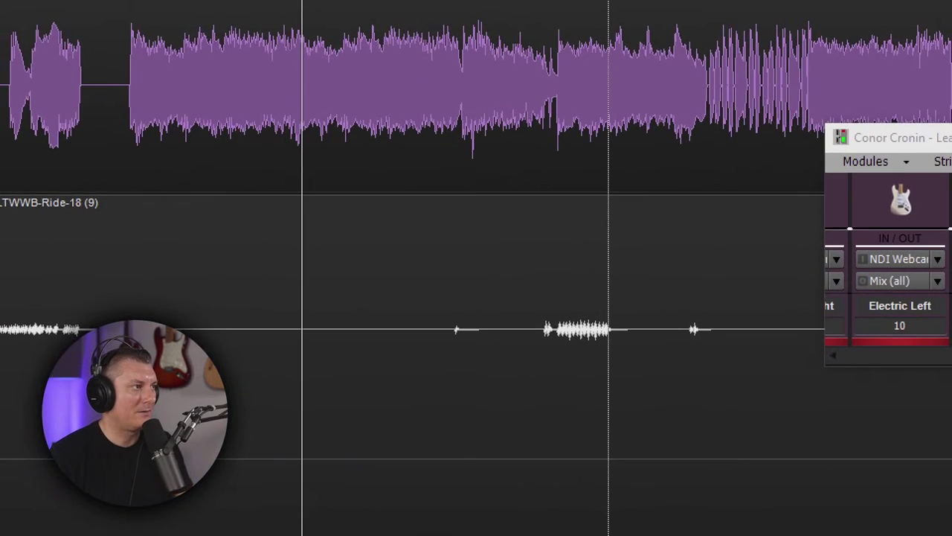
{"action": "mouse_move", "coordinate": [595, 289]}
{"action": "left_mouse_down"}
{"action": "mouse_move", "coordinate": [532, 290]}
{"action": "mouse_move", "coordinate": [609, 392]}
{"action": "mouse_move", "coordinate": [588, 277]}
{"action": "left_mouse_up"}
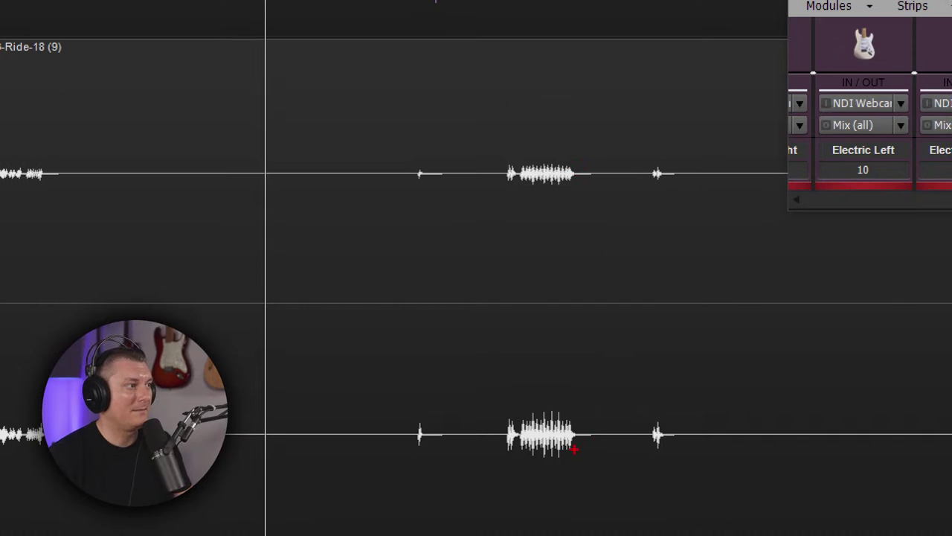
{"action": "mouse_move", "coordinate": [585, 371]}
{"action": "left_mouse_down"}
{"action": "mouse_move", "coordinate": [452, 406]}
{"action": "mouse_move", "coordinate": [543, 520]}
{"action": "mouse_move", "coordinate": [618, 406]}
{"action": "mouse_move", "coordinate": [563, 350]}
{"action": "left_mouse_up"}
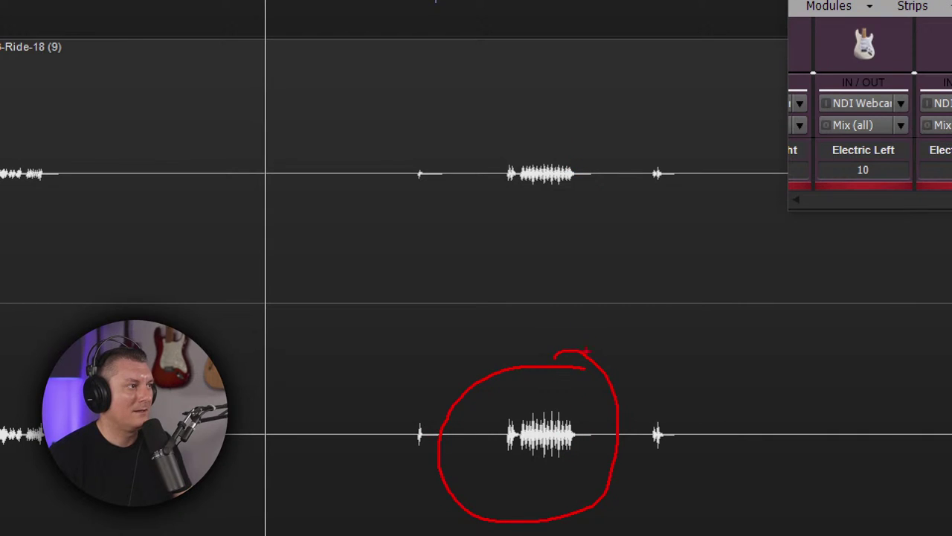
{"action": "mouse_move", "coordinate": [515, 138]}
{"action": "left_mouse_down"}
{"action": "mouse_move", "coordinate": [524, 231]}
{"action": "mouse_move", "coordinate": [604, 160]}
{"action": "left_mouse_up"}
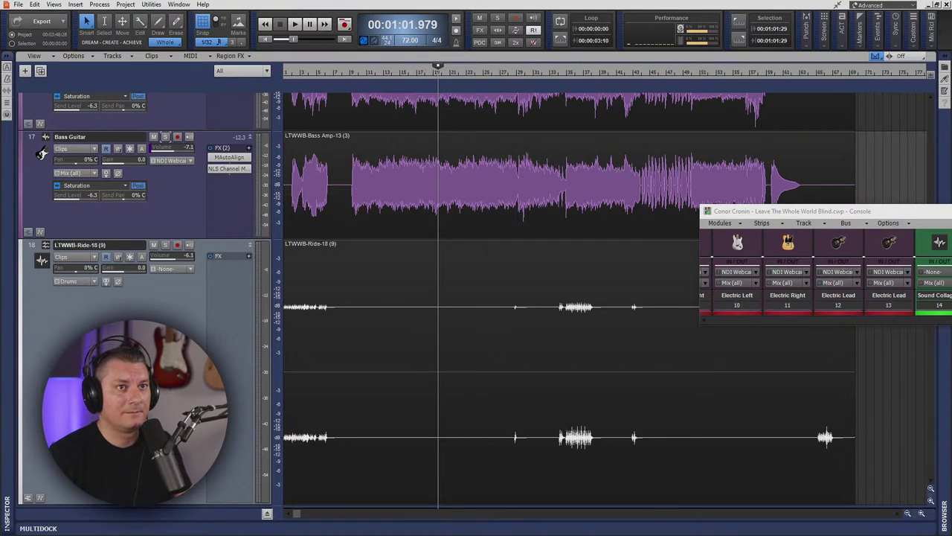
- Reopen the Console maximized and copy the NLS Channel plug-in from Bass Guitar track 17 to the Hi Hat, Snare and Kick tracks
{"action": "key", "text": "alt+2"}
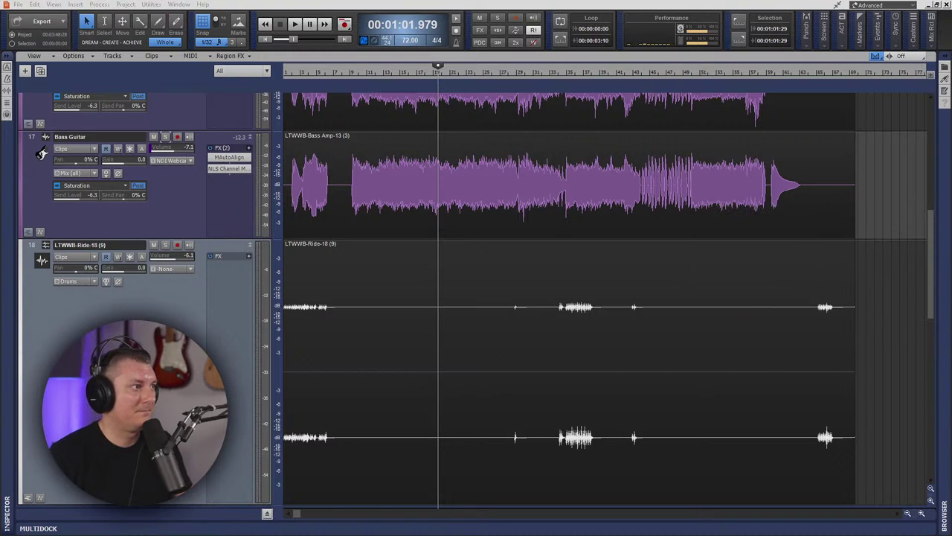
{"action": "key", "text": "alt+2"}
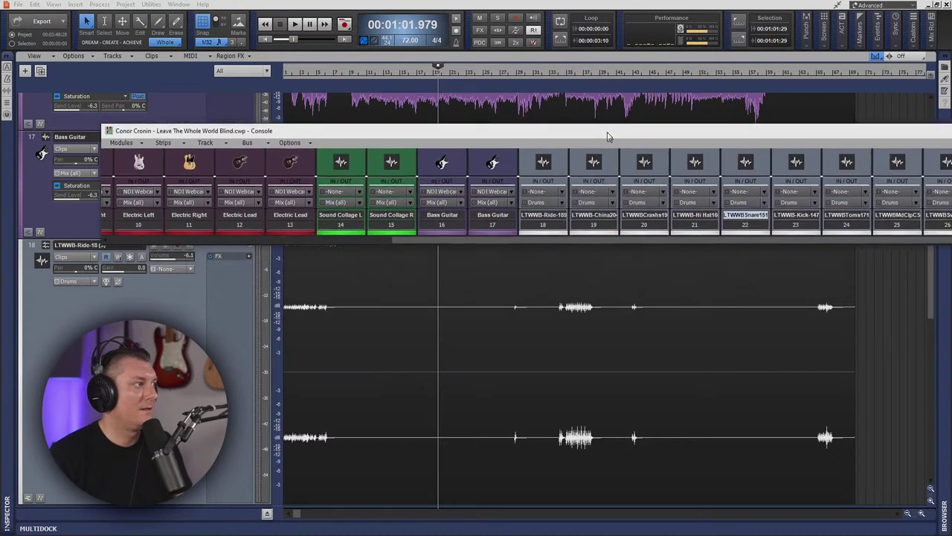
{"action": "double_click", "coordinate": [595, 69]}
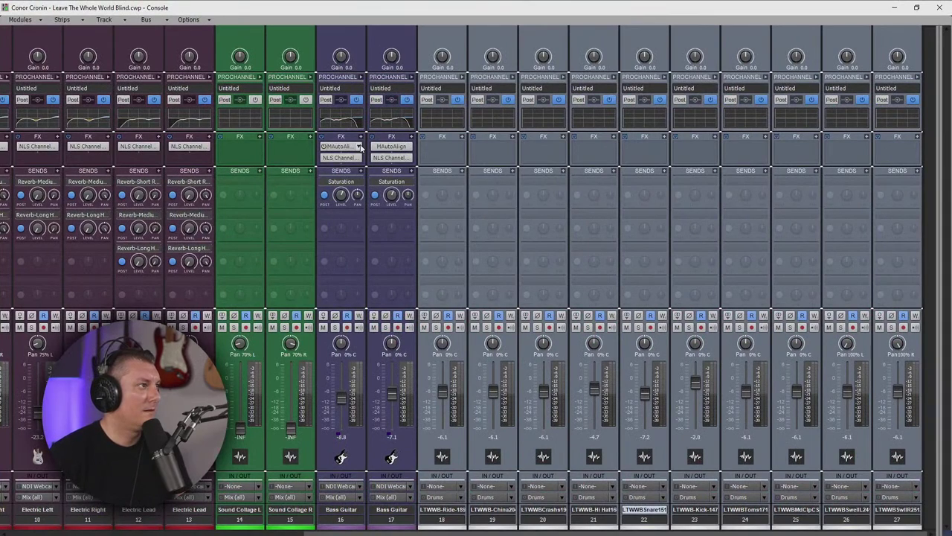
{"action": "left_click_drag", "start_coordinate": [397, 151], "coordinate": [521, 171]}
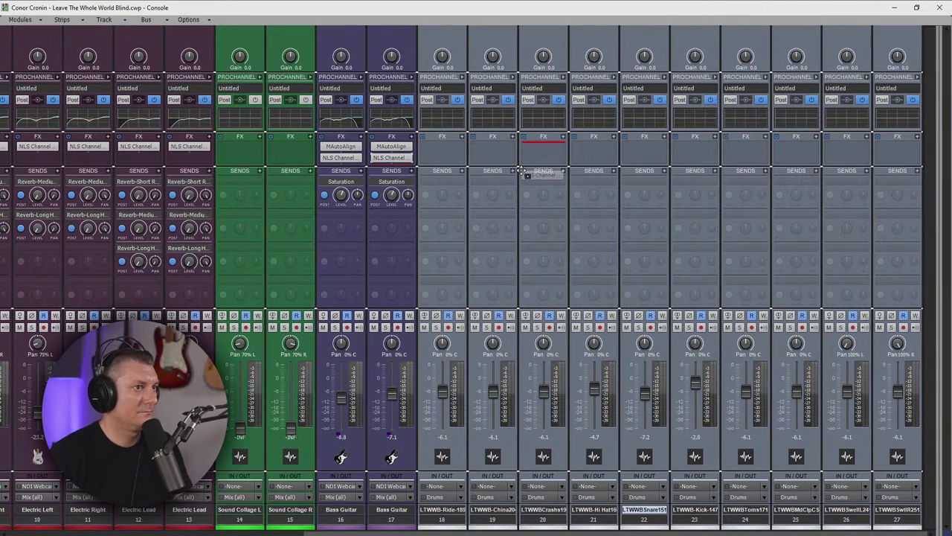
{"action": "left_click_drag", "start_coordinate": [521, 172], "coordinate": [521, 171]}
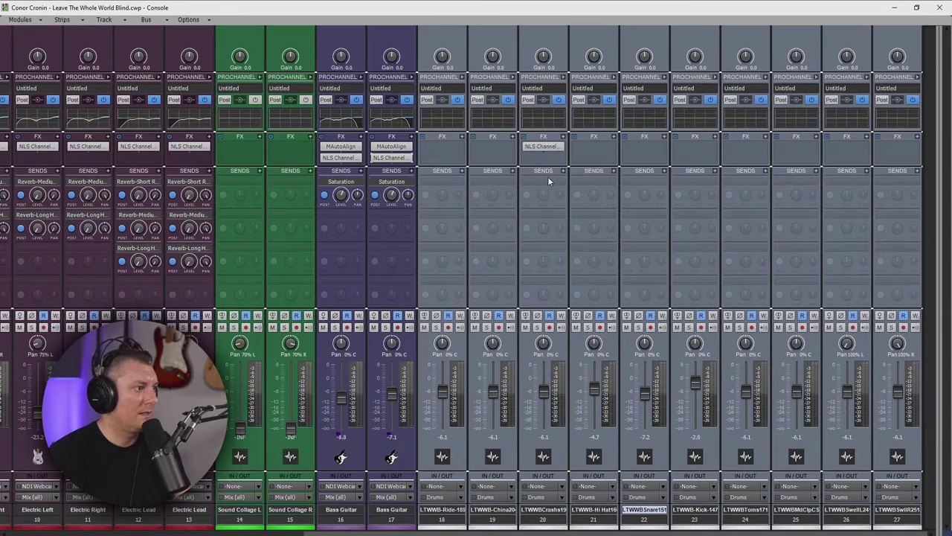
{"action": "left_click_drag", "start_coordinate": [543, 147], "coordinate": [701, 150]}
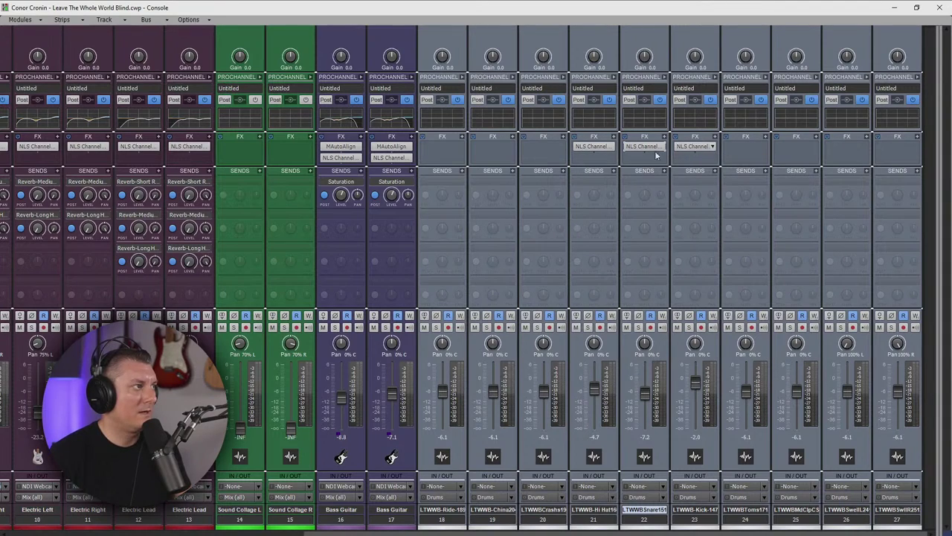
- Insert the Waves NLS Channel Stereo plug-in on the Sound Collage L track and close its window
{"action": "right_click", "coordinate": [244, 153]}
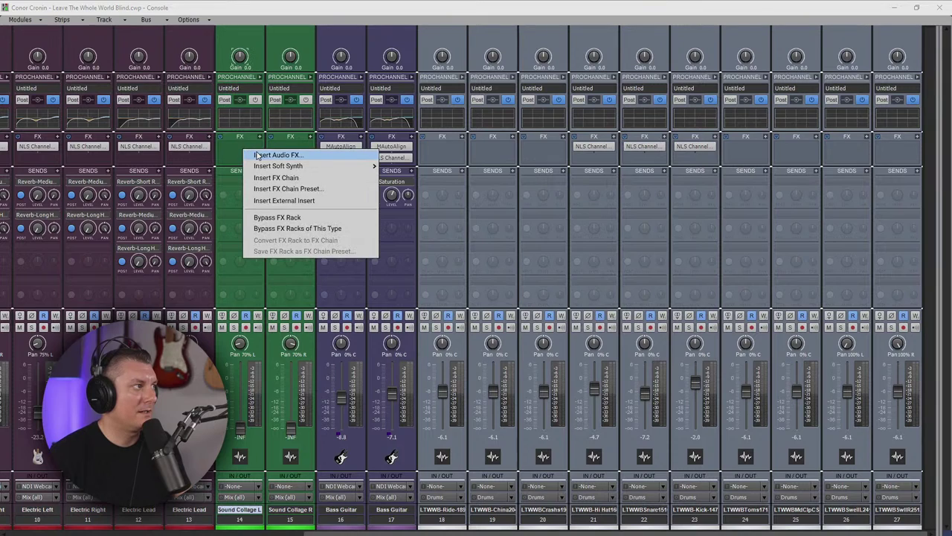
{"action": "left_click", "coordinate": [257, 155]}
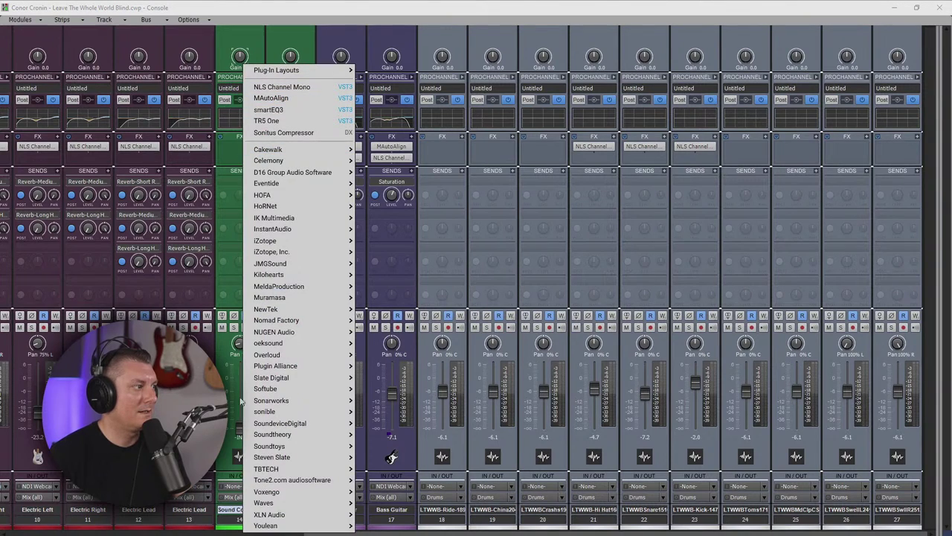
{"action": "mouse_move", "coordinate": [289, 503]}
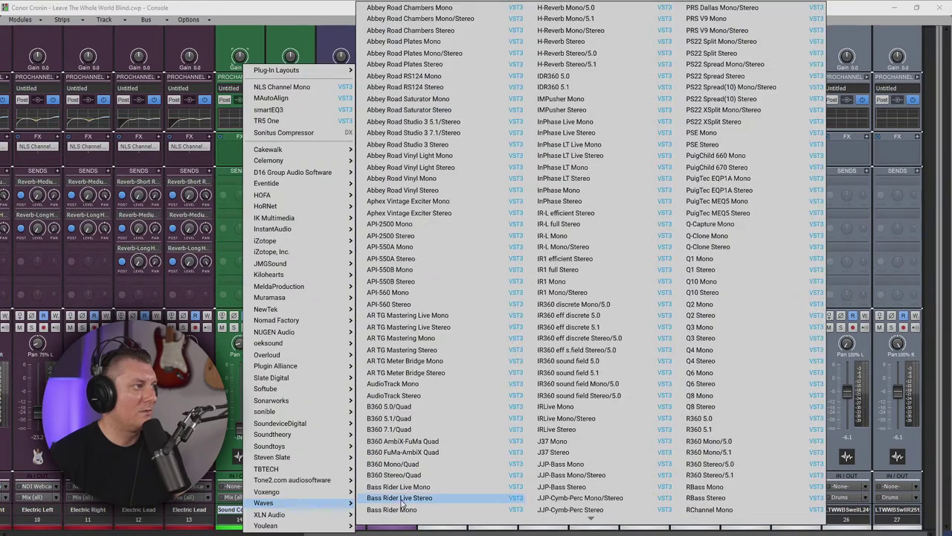
{"action": "scroll", "coordinate": [405, 488], "scroll_direction": "down", "scroll_amount": 15}
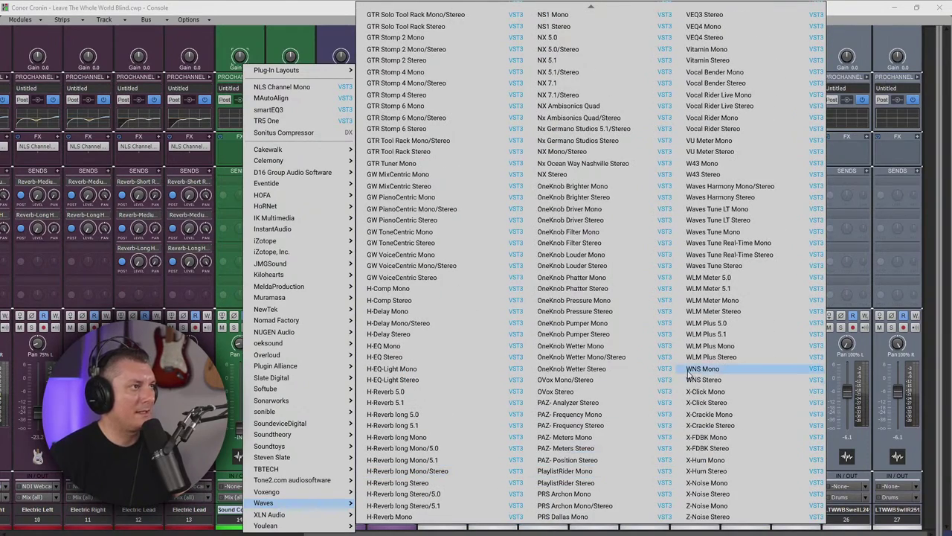
{"action": "scroll", "coordinate": [662, 346], "scroll_direction": "up", "scroll_amount": 5}
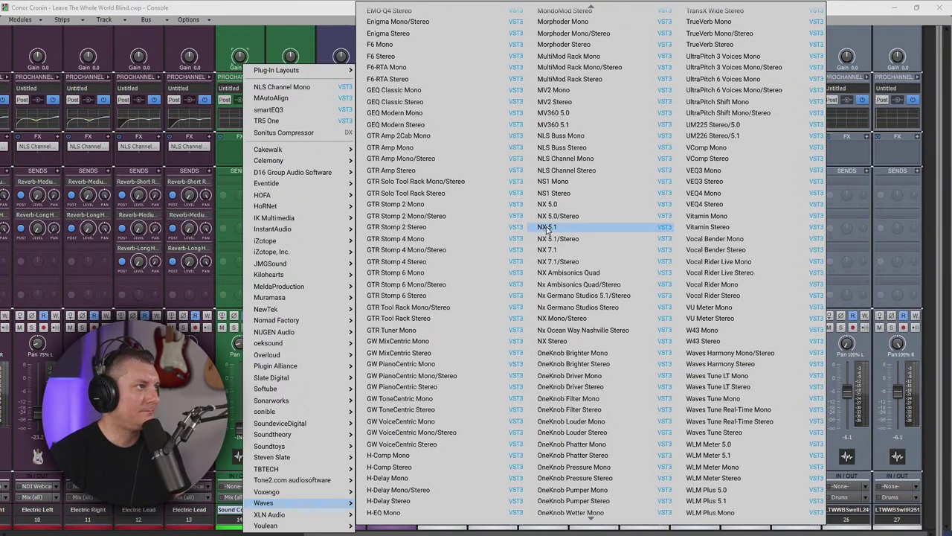
{"action": "scroll", "coordinate": [579, 230], "scroll_direction": "up", "scroll_amount": 2}
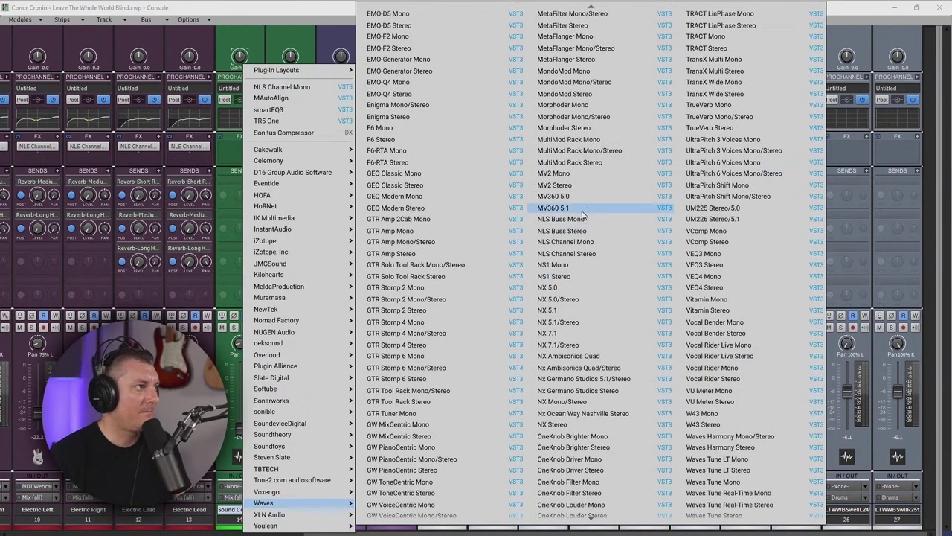
{"action": "left_click", "coordinate": [585, 254]}
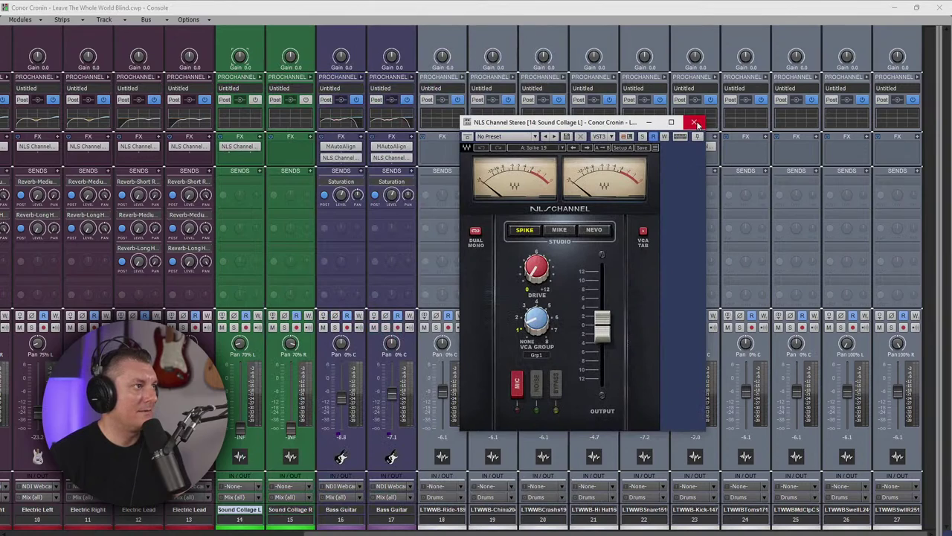
{"action": "left_click", "coordinate": [693, 121]}
- Copy the NLS Channel plug-in to Sound Collage R and the remaining drum tracks, 18 to 20 and 24 to 27
{"action": "left_click_drag", "start_coordinate": [253, 147], "coordinate": [596, 148]}
{"action": "left_click_drag", "start_coordinate": [594, 146], "coordinate": [645, 149]}
{"action": "left_click_drag", "start_coordinate": [645, 146], "coordinate": [695, 148]}
{"action": "left_click_drag", "start_coordinate": [695, 147], "coordinate": [801, 149]}
{"action": "left_click_drag", "start_coordinate": [795, 146], "coordinate": [848, 149]}
{"action": "left_click_drag", "start_coordinate": [846, 146], "coordinate": [890, 151]}
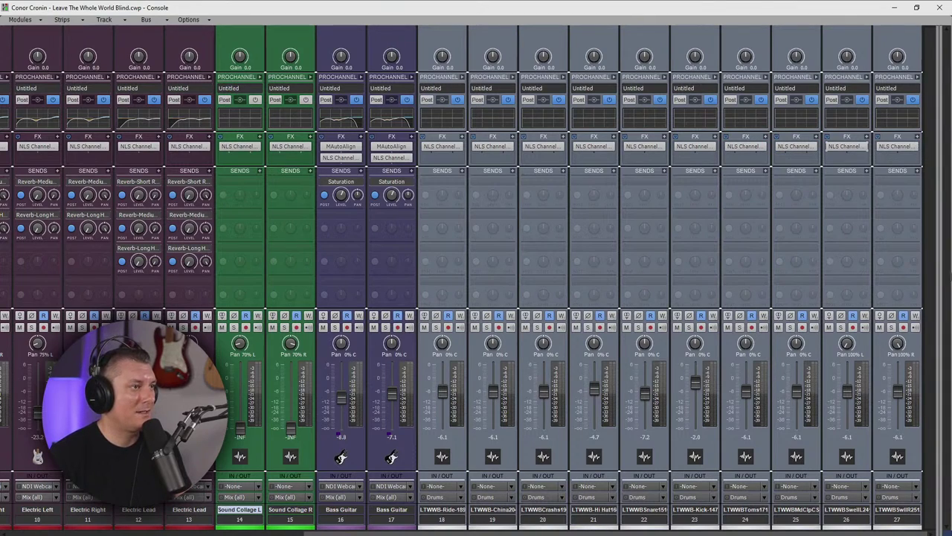
- Widen the Console's bus section and expand the ProChannels of buses A to K together to review their modules
{"action": "left_click_drag", "start_coordinate": [936, 247], "coordinate": [610, 258]}
{"action": "left_click_drag", "start_coordinate": [434, 265], "coordinate": [233, 271]}
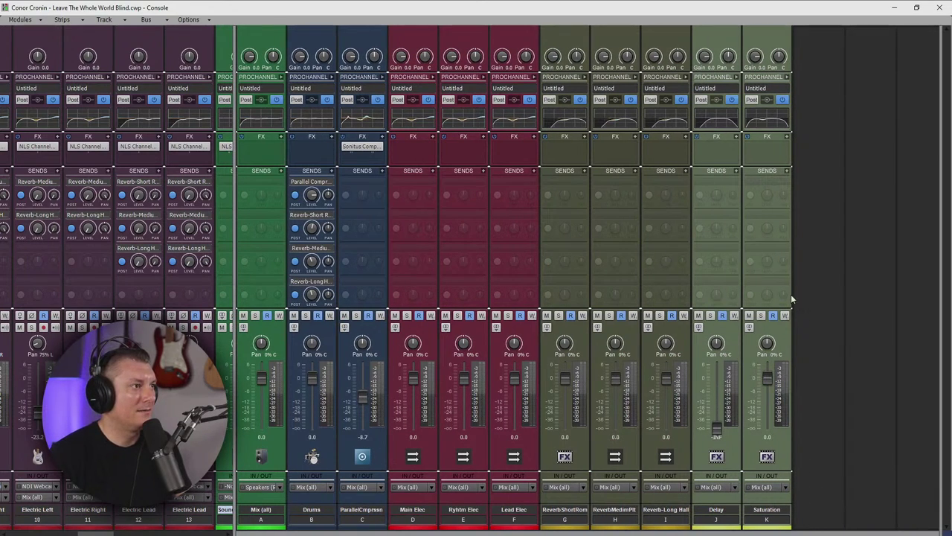
{"action": "left_click", "coordinate": [766, 513]}
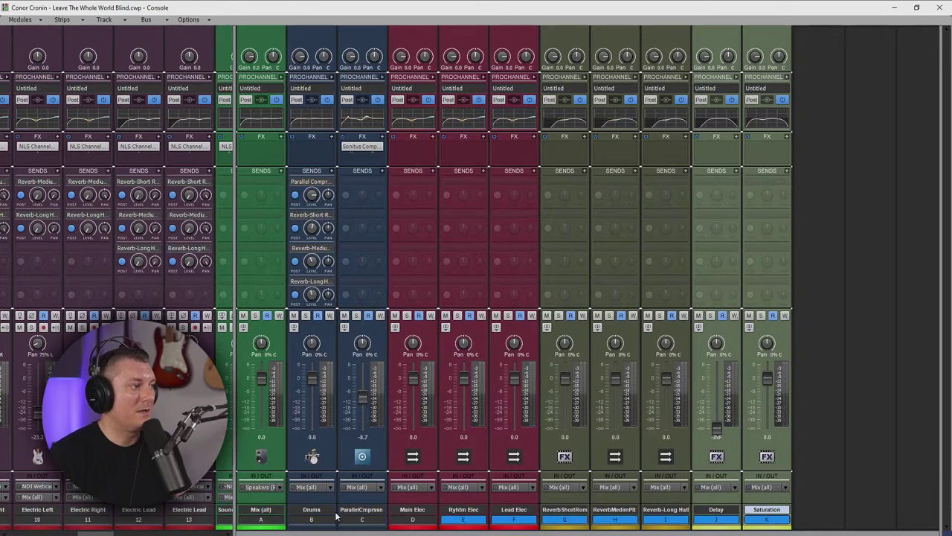
{"action": "left_click", "coordinate": [281, 518], "text": "ctrl"}
{"action": "left_click_drag", "start_coordinate": [288, 523], "coordinate": [774, 528]}
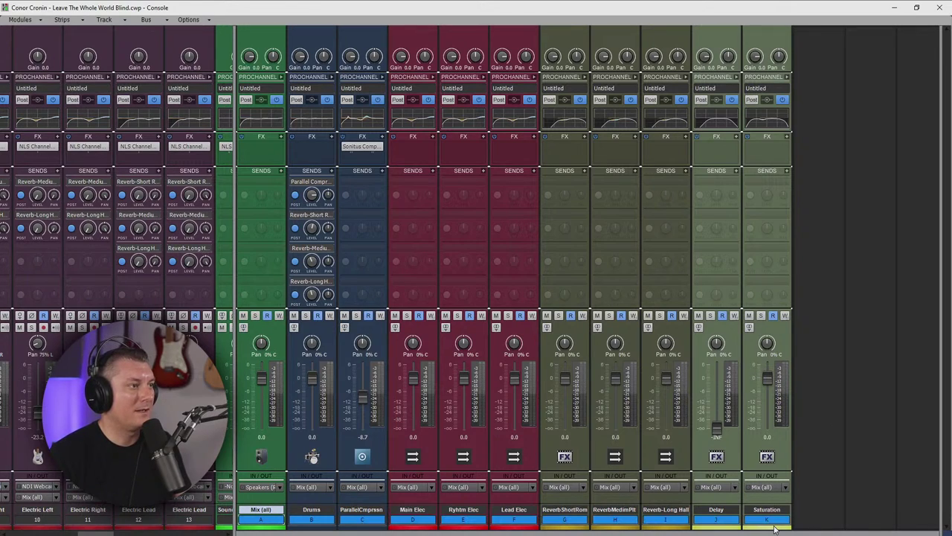
{"action": "left_click", "coordinate": [280, 77]}
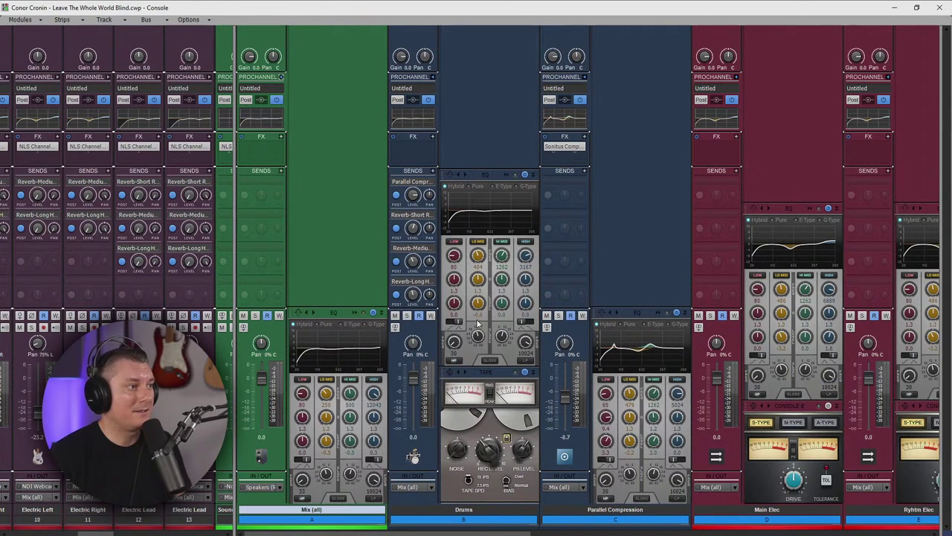
{"action": "left_click_drag", "start_coordinate": [476, 533], "coordinate": [876, 533]}
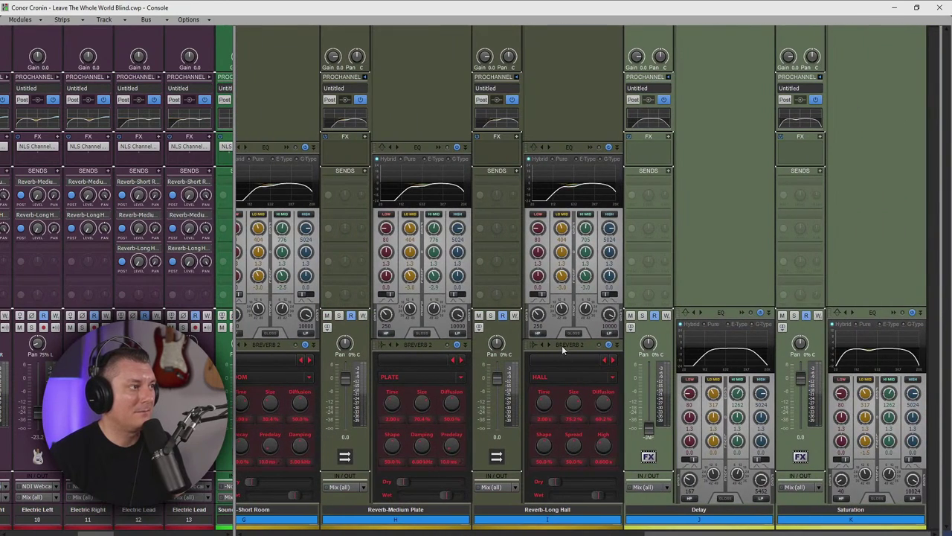
{"action": "left_click_drag", "start_coordinate": [735, 532], "coordinate": [429, 533]}
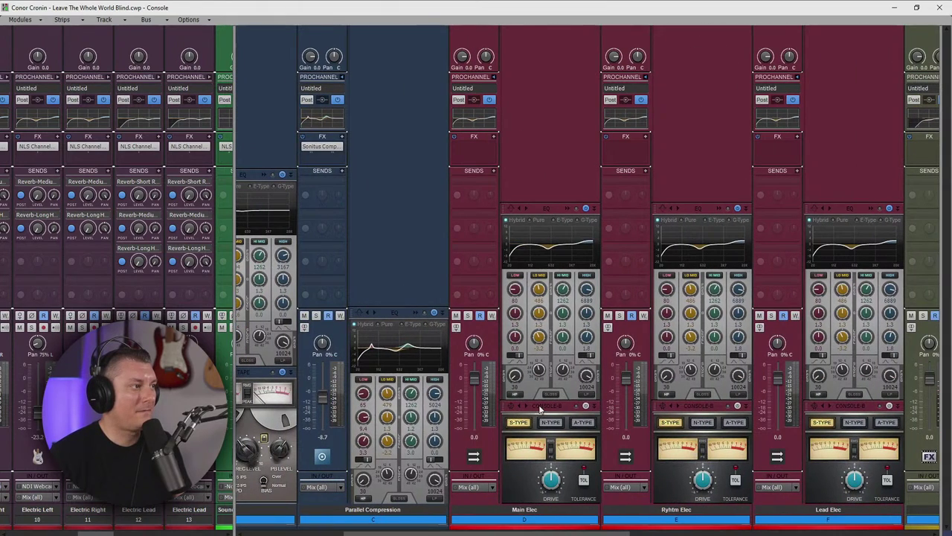
- Remove the Console-B emulator module from the ProChannels of the Main, Rhythm and Lead Elec buses, D to F
{"action": "right_click", "coordinate": [539, 407]}
{"action": "left_click", "coordinate": [572, 435]}
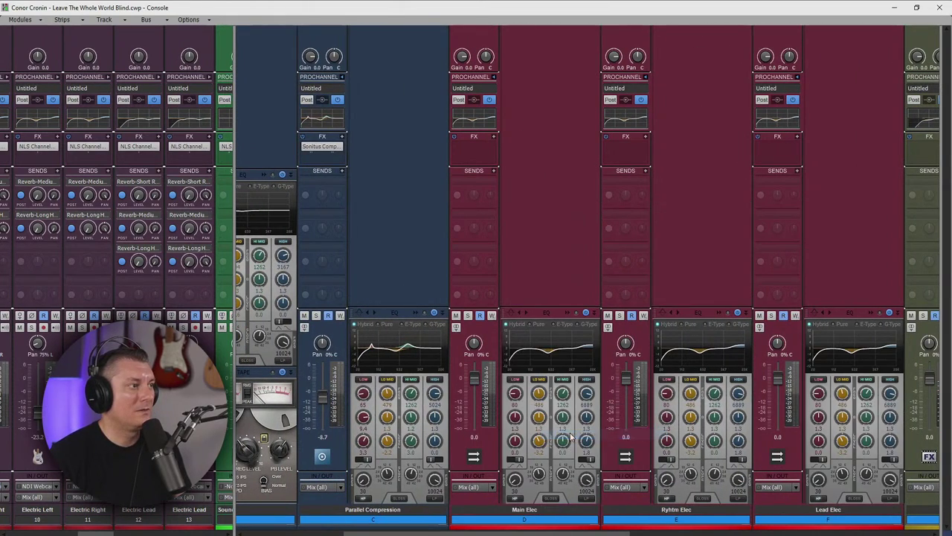
- Insert the Waves NLS Buss Stereo plug-in on the Mix (all) bus A and close its window
{"action": "left_click_drag", "start_coordinate": [500, 533], "coordinate": [400, 534]}
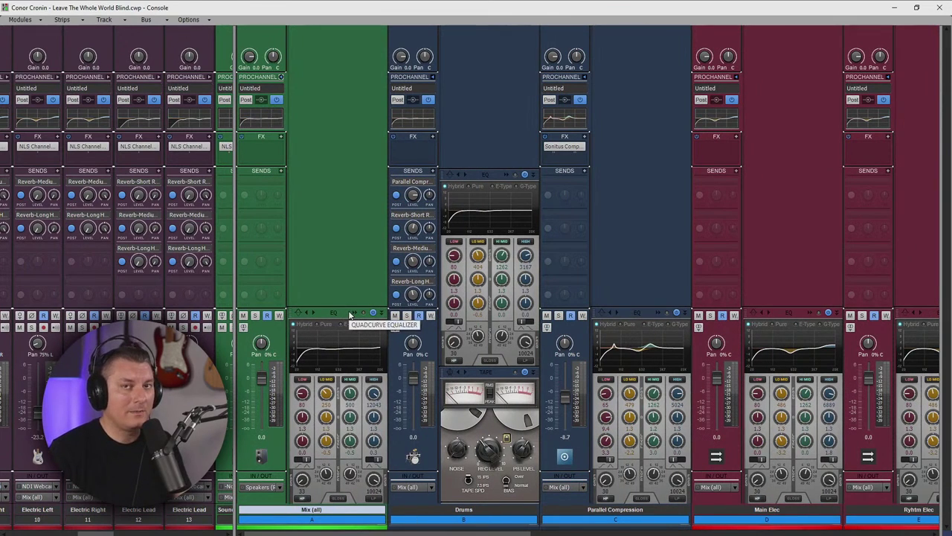
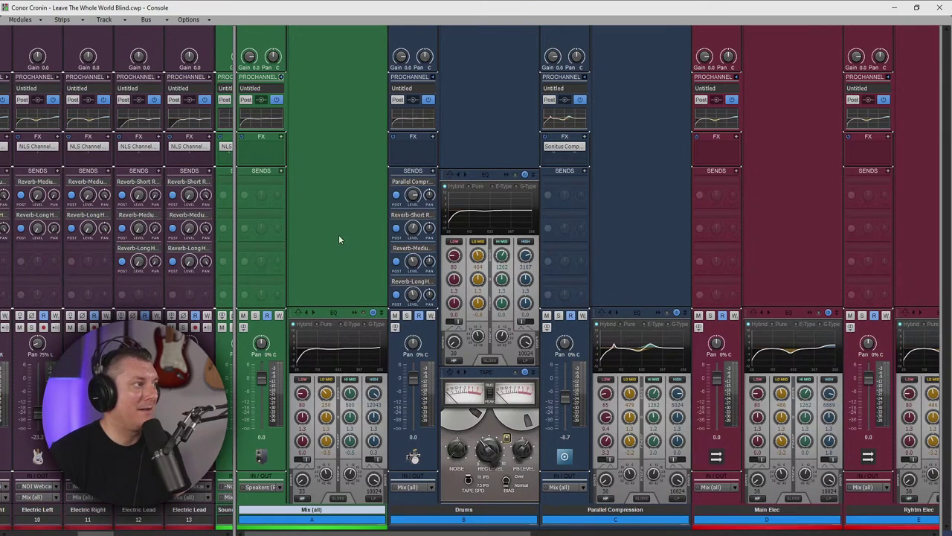
{"action": "right_click", "coordinate": [268, 151]}
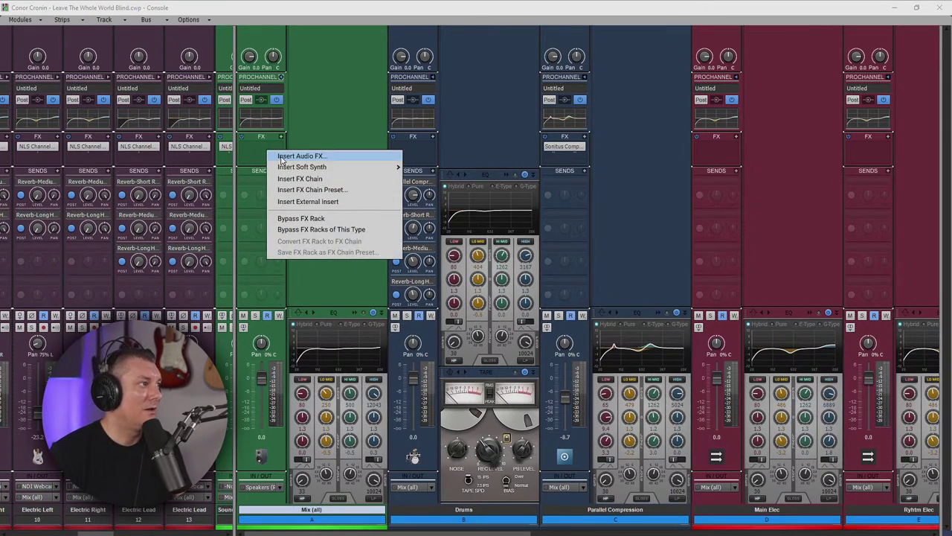
{"action": "left_click", "coordinate": [312, 156]}
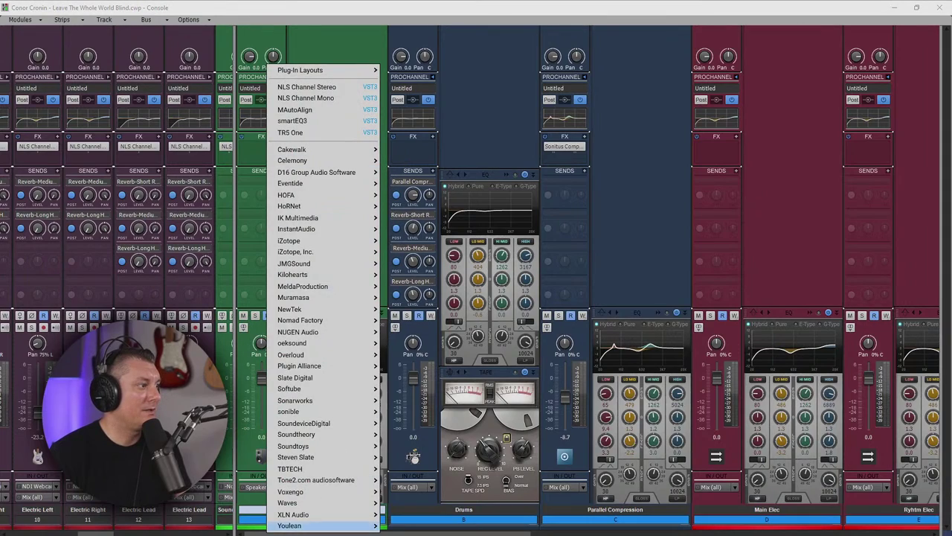
{"action": "mouse_move", "coordinate": [313, 503]}
{"action": "scroll", "coordinate": [417, 465], "scroll_direction": "down", "scroll_amount": 10}
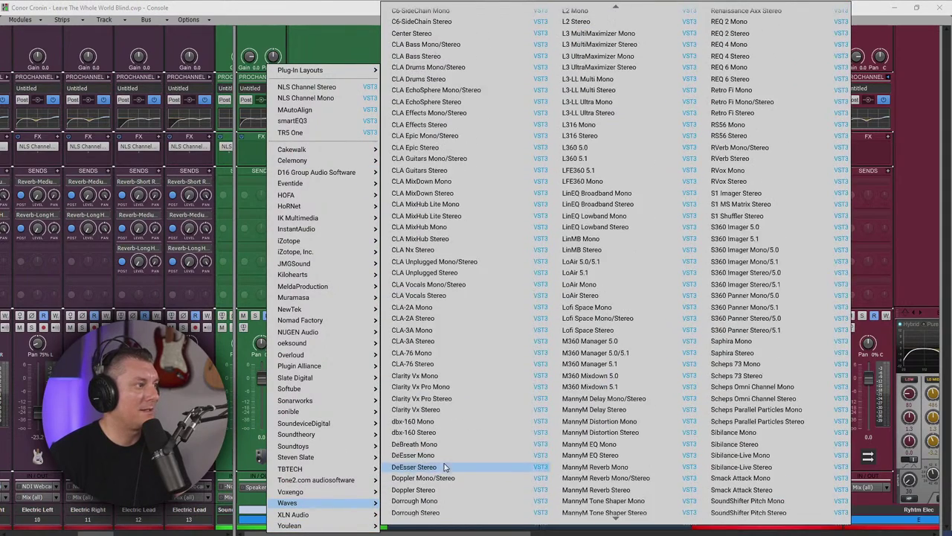
{"action": "scroll", "coordinate": [449, 461], "scroll_direction": "down", "scroll_amount": 10}
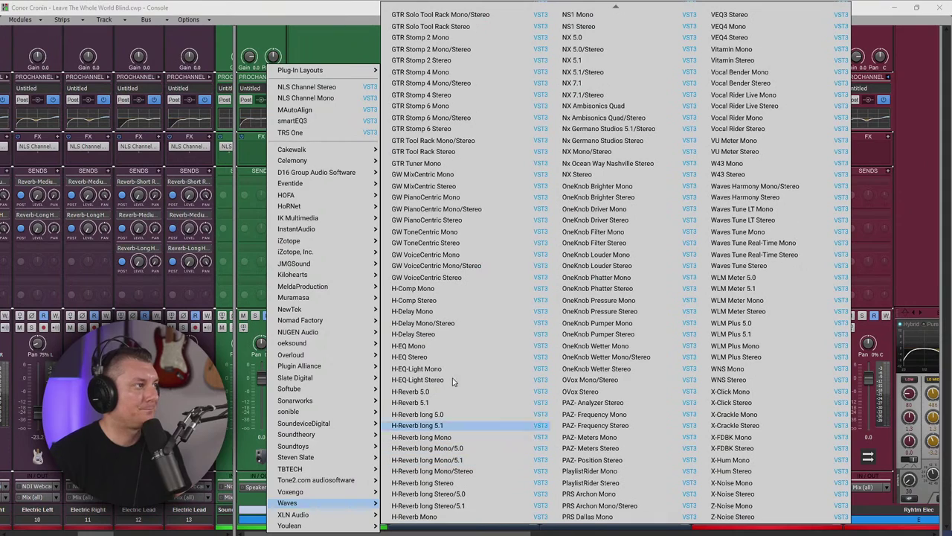
{"action": "scroll", "coordinate": [598, 117], "scroll_direction": "up", "scroll_amount": 5}
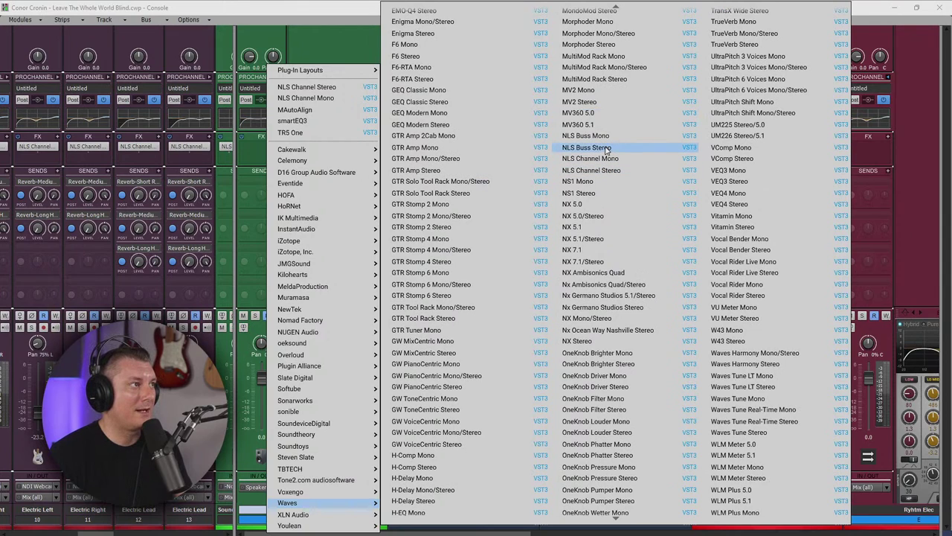
{"action": "left_click", "coordinate": [587, 148]}
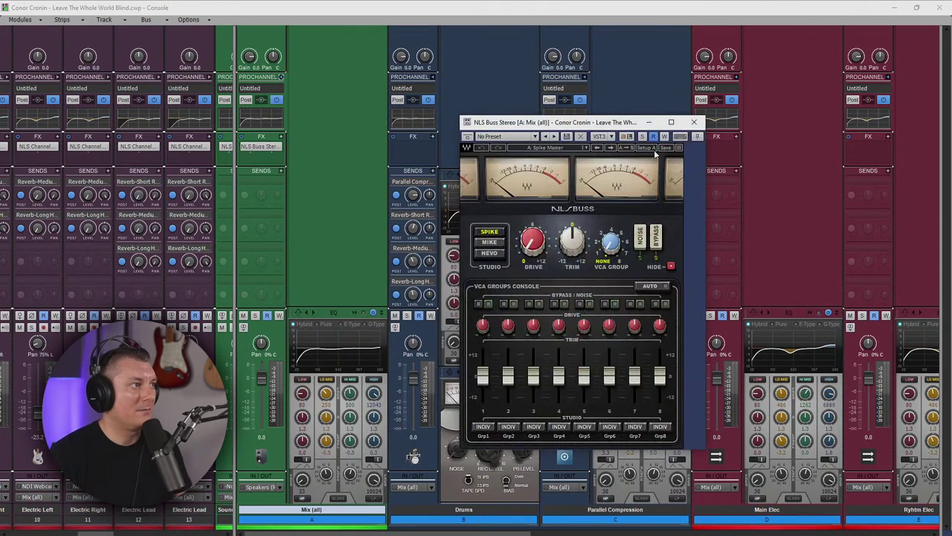
{"action": "left_click", "coordinate": [694, 121]}
- Copy the NLS Buss Stereo plug-in from the Mix (all) bus to all the other buses, B to K
{"action": "left_click_drag", "start_coordinate": [257, 150], "coordinate": [867, 154]}
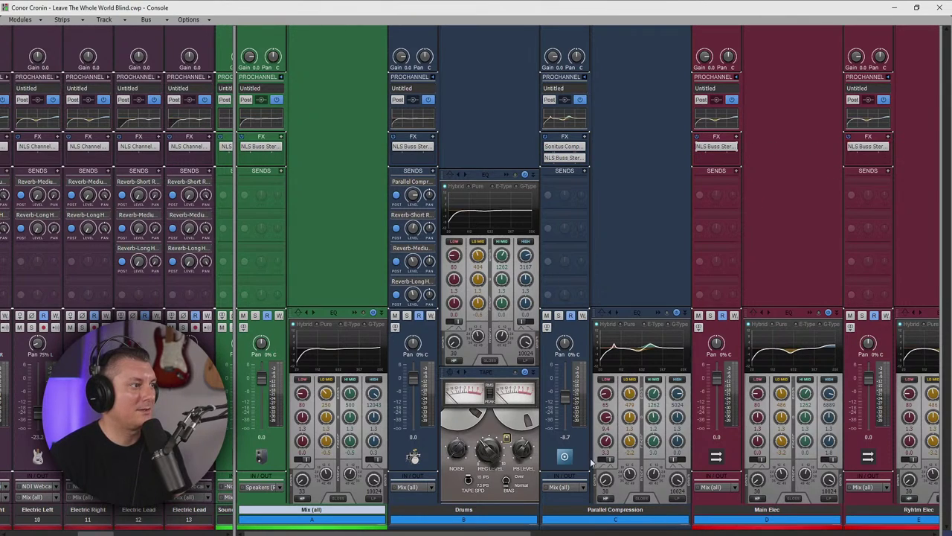
{"action": "left_click_drag", "start_coordinate": [386, 532], "coordinate": [545, 533]}
{"action": "left_click_drag", "start_coordinate": [479, 146], "coordinate": [631, 159]}
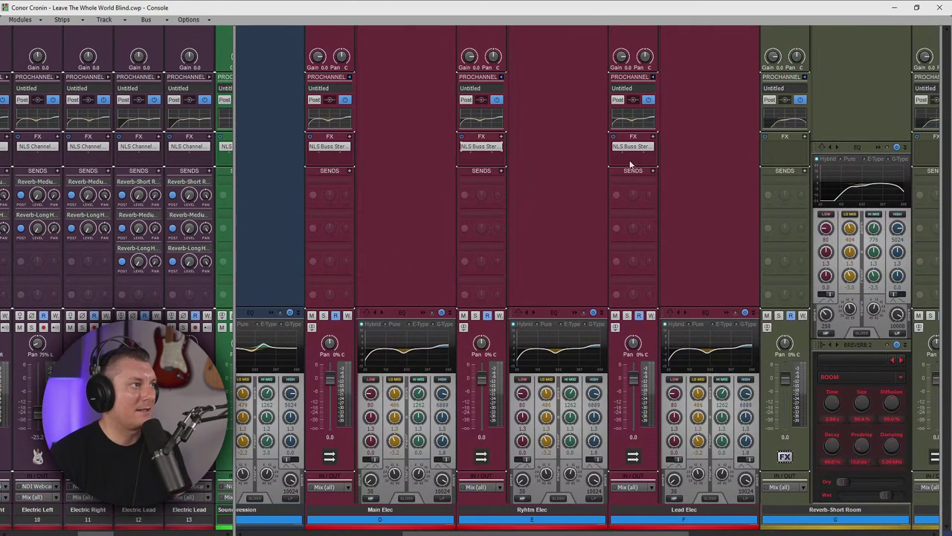
{"action": "left_click_drag", "start_coordinate": [555, 533], "coordinate": [666, 533]}
{"action": "left_click_drag", "start_coordinate": [366, 146], "coordinate": [818, 149]}
{"action": "left_click_drag", "start_coordinate": [573, 533], "coordinate": [703, 533]}
{"action": "left_click_drag", "start_coordinate": [497, 147], "coordinate": [798, 150]}
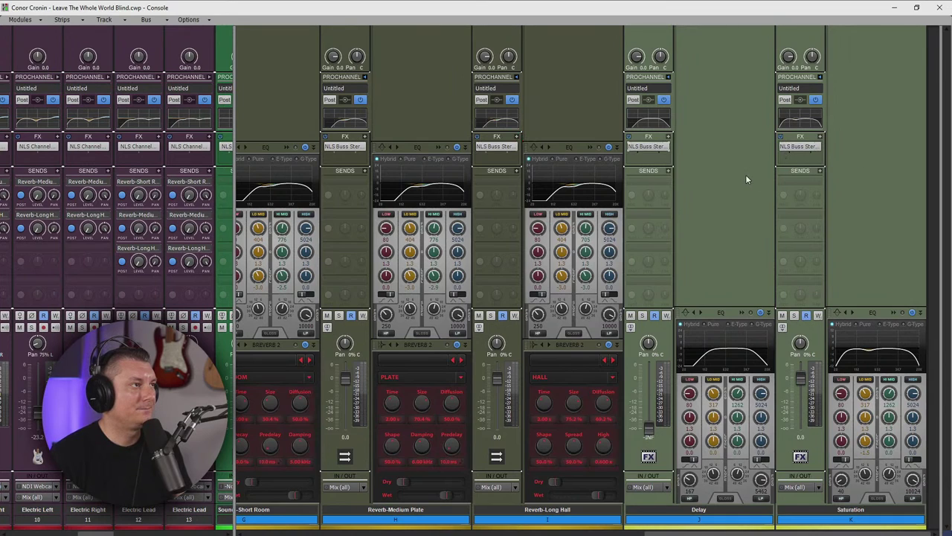
- Minimize the Console and play the song with all effects bypassed and enabled to compare the emulation's sound
{"action": "left_click_drag", "start_coordinate": [708, 530], "coordinate": [302, 528]}
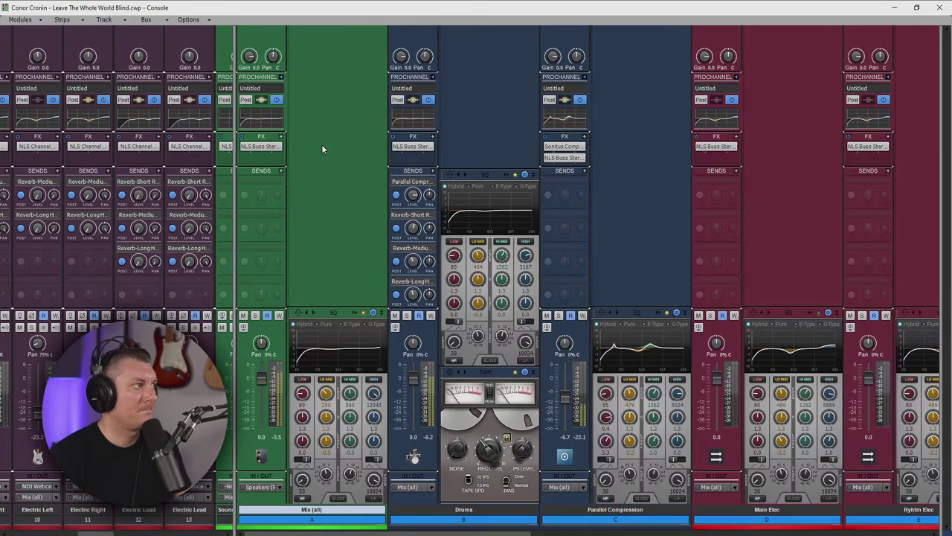
{"action": "left_click", "coordinate": [894, 6]}
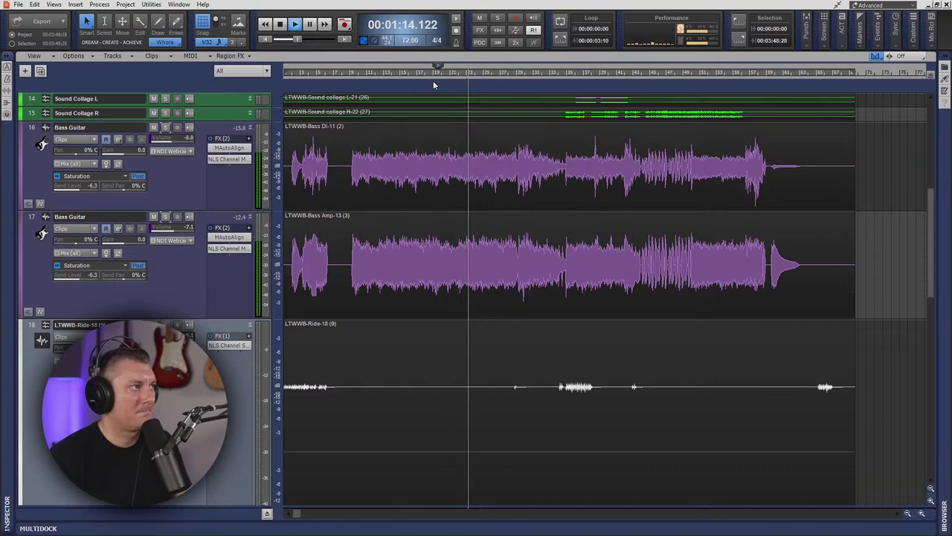
{"action": "key", "text": "space"}
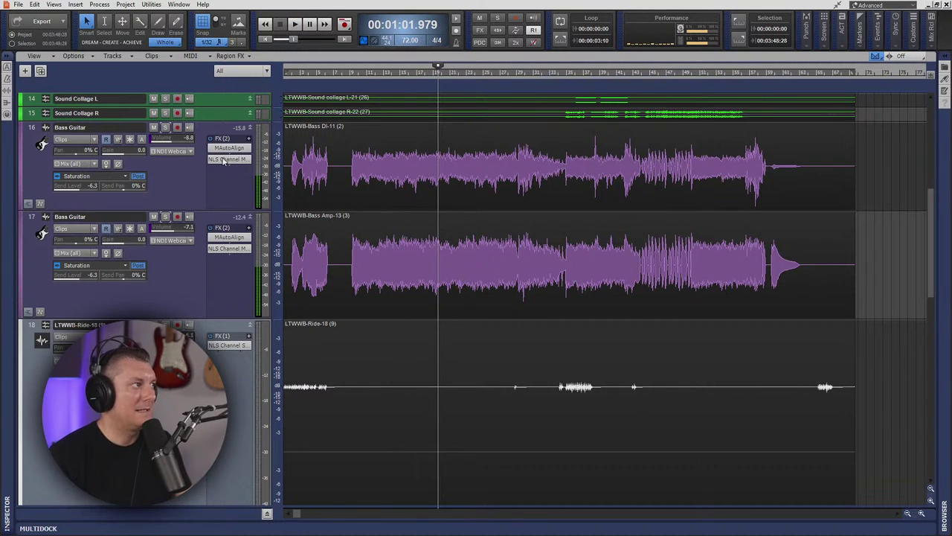
{"action": "left_click", "coordinate": [482, 32]}
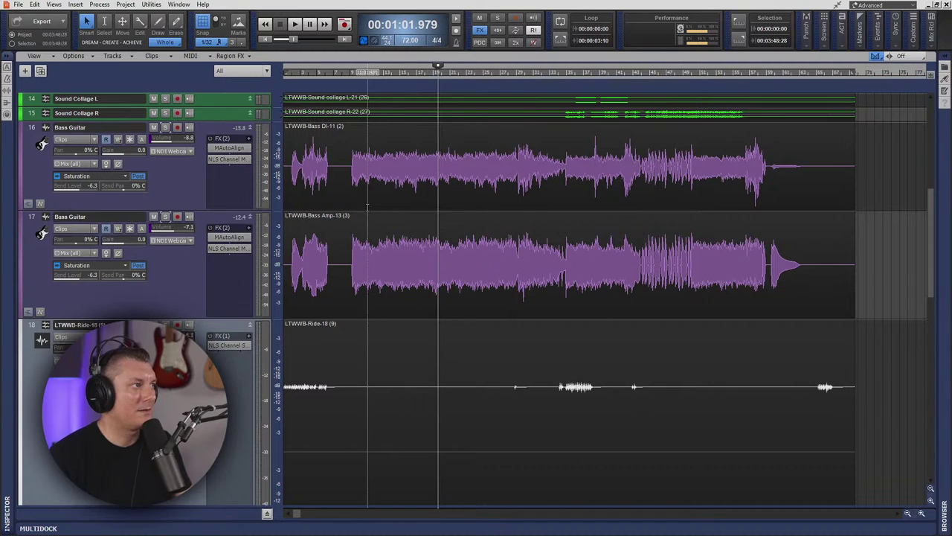
{"action": "key", "text": "space"}
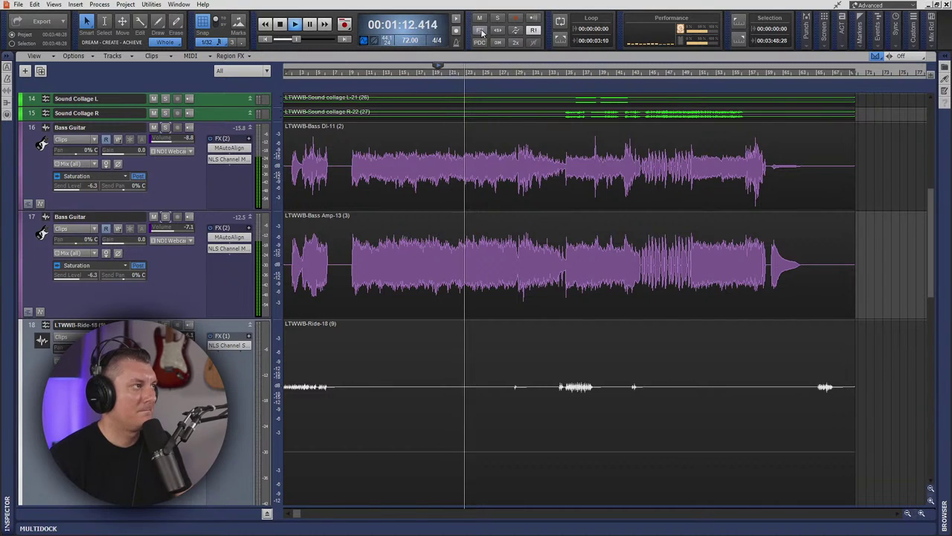
{"action": "key", "text": "space"}
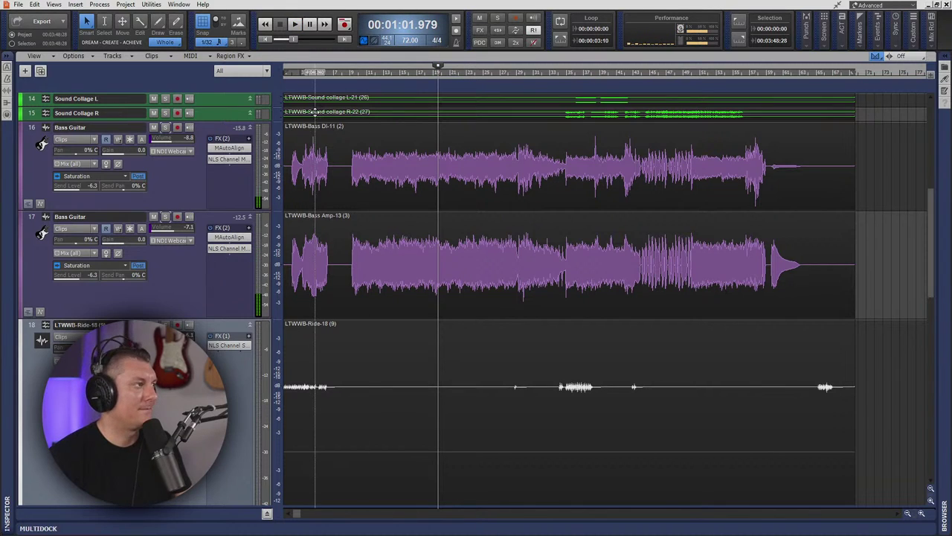
- Set the Drive of the NLS Channel plug-in on the Lead Vocals track to 6 and close its window
{"action": "scroll", "coordinate": [223, 202], "scroll_direction": "up", "scroll_amount": 10}
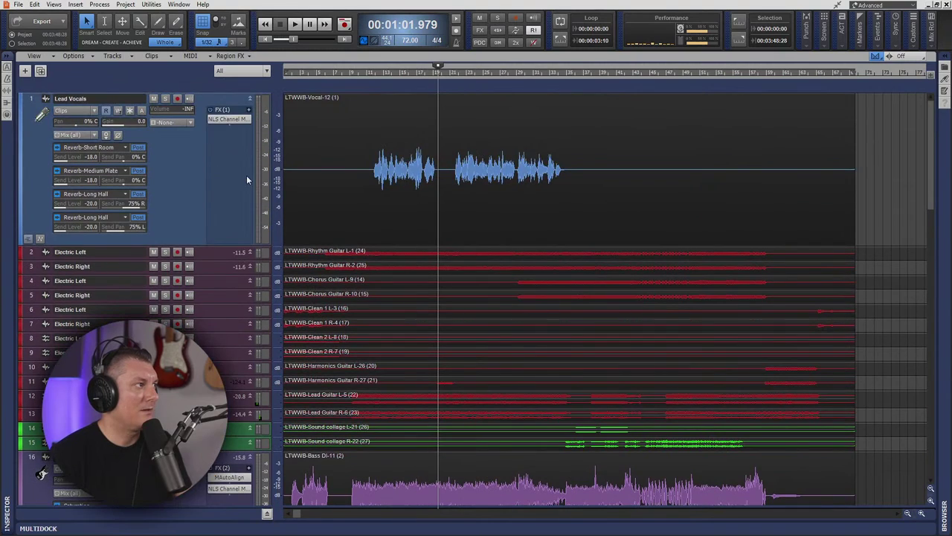
{"action": "double_click", "coordinate": [233, 119]}
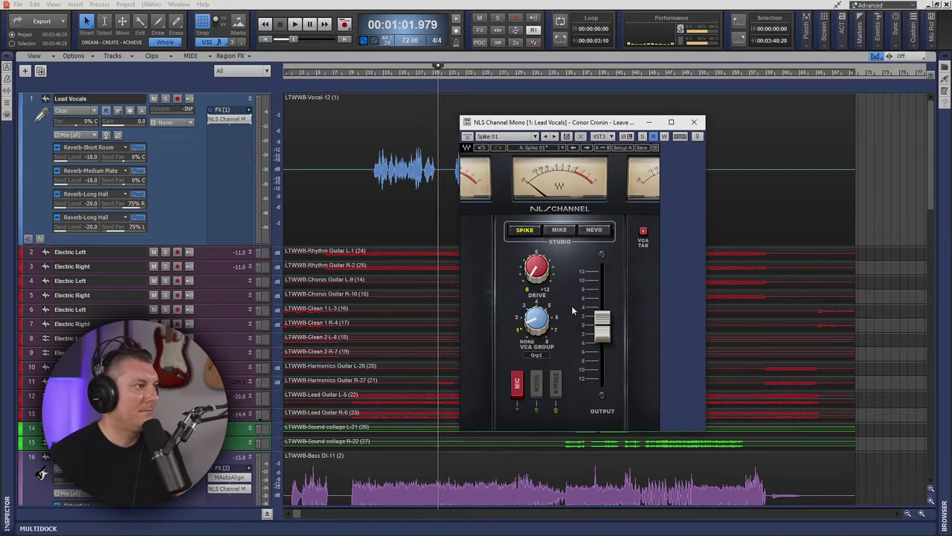
{"action": "left_click_drag", "start_coordinate": [537, 276], "coordinate": [537, 253]}
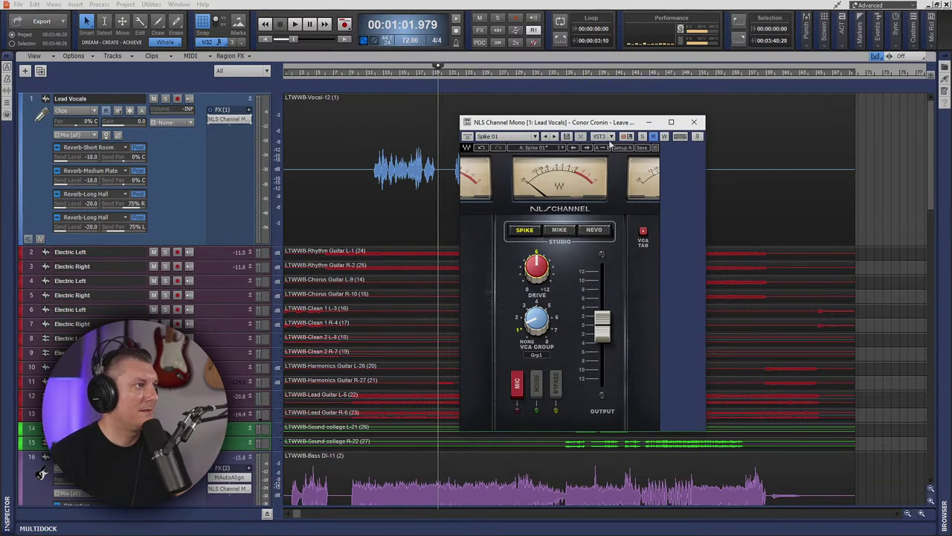
{"action": "left_click", "coordinate": [694, 122]}
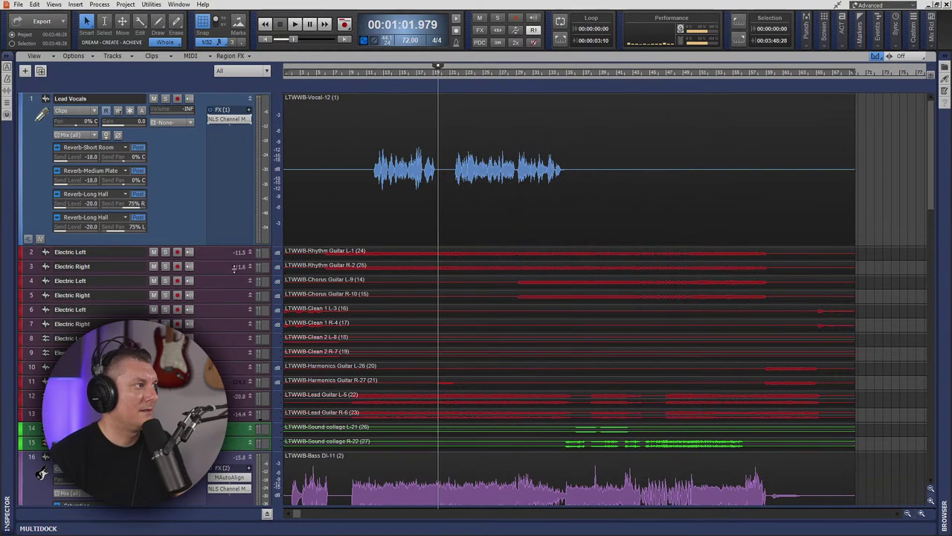
- Set the NLS Channel Drive on Electric Left track 2 to 6, and try the Mike and Nevo studios before returning to Spike
{"action": "double_click", "coordinate": [237, 257]}
{"action": "double_click", "coordinate": [227, 273]}
{"action": "left_click_drag", "start_coordinate": [537, 267], "coordinate": [537, 273]}
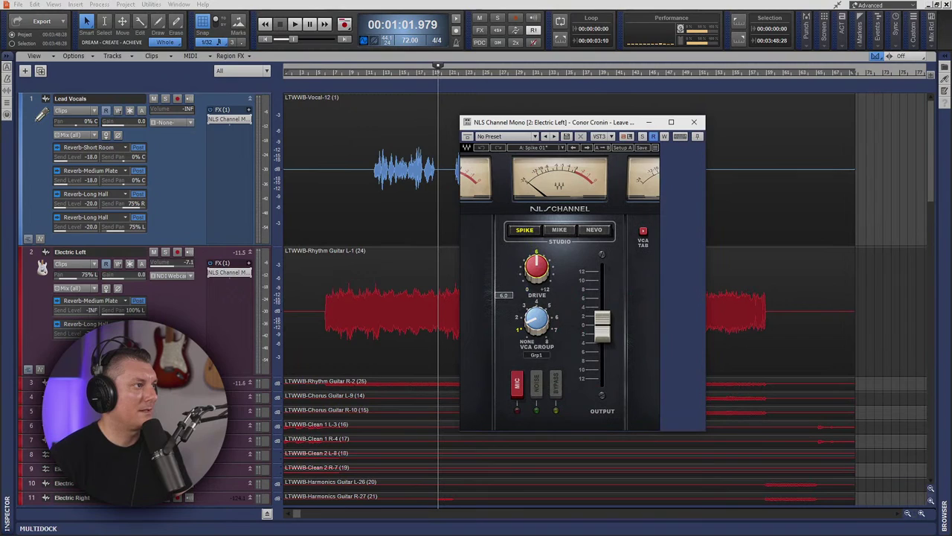
{"action": "left_click", "coordinate": [560, 231]}
{"action": "left_click", "coordinate": [599, 233]}
{"action": "left_click", "coordinate": [527, 232]}
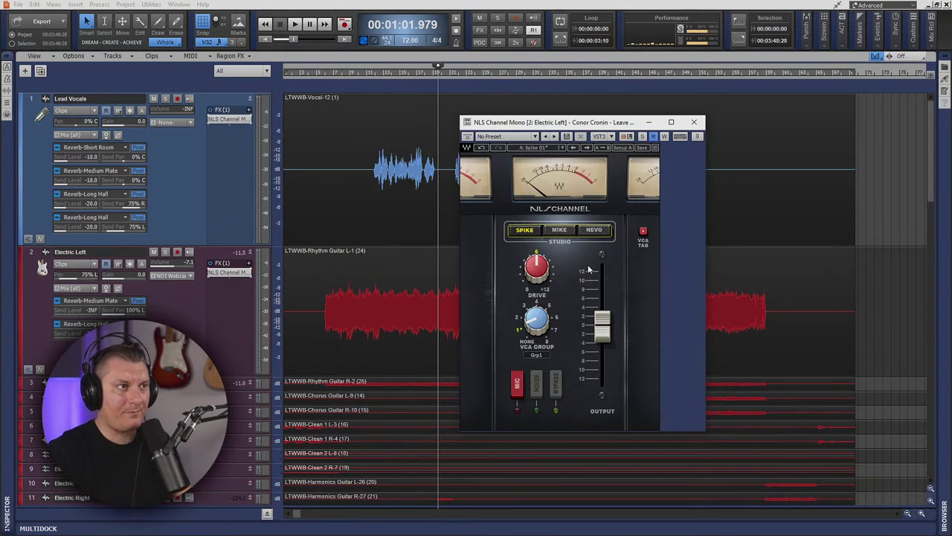
- Load the Spike 06 factory preset in Electric Left track 2's NLS Channel plug-in and close its window
{"action": "left_click", "coordinate": [563, 148]}
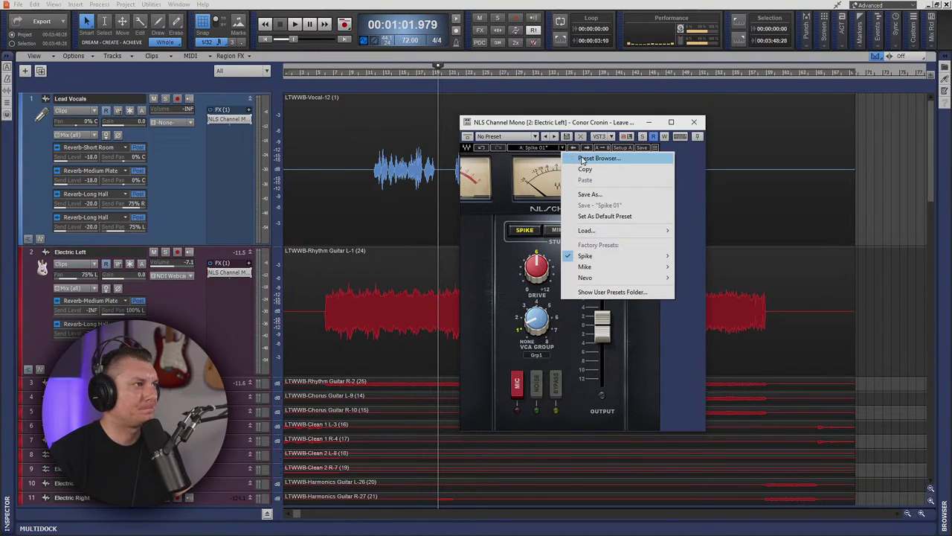
{"action": "mouse_move", "coordinate": [613, 257]}
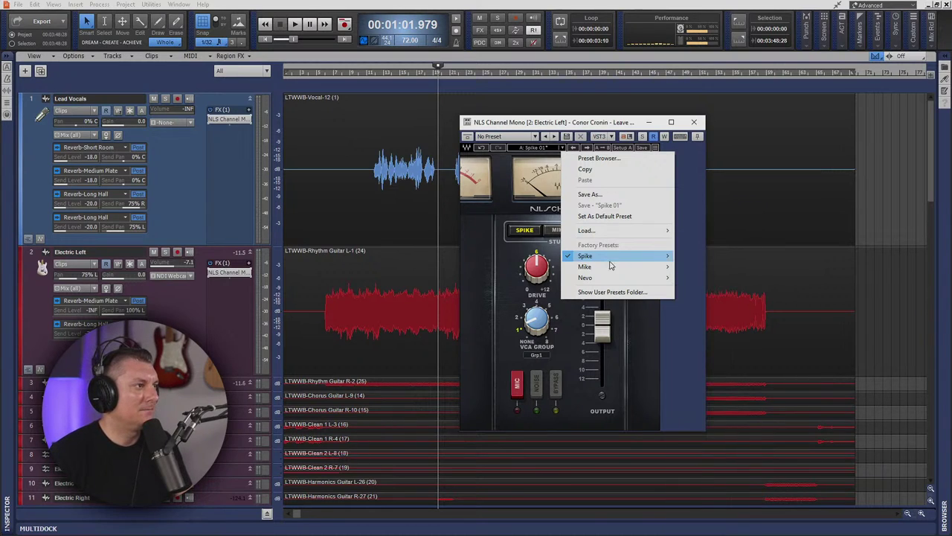
{"action": "left_click", "coordinate": [609, 159]}
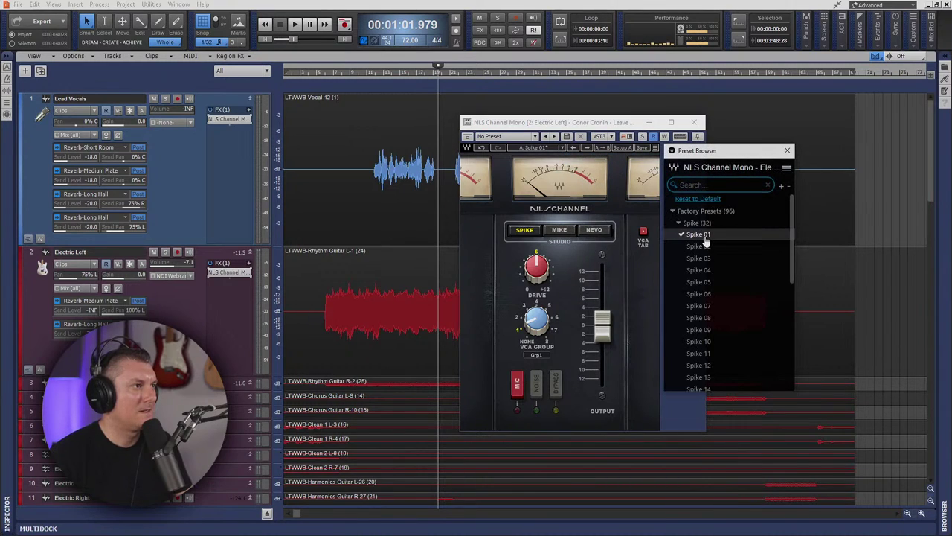
{"action": "left_click", "coordinate": [700, 294]}
{"action": "left_click", "coordinate": [706, 296]}
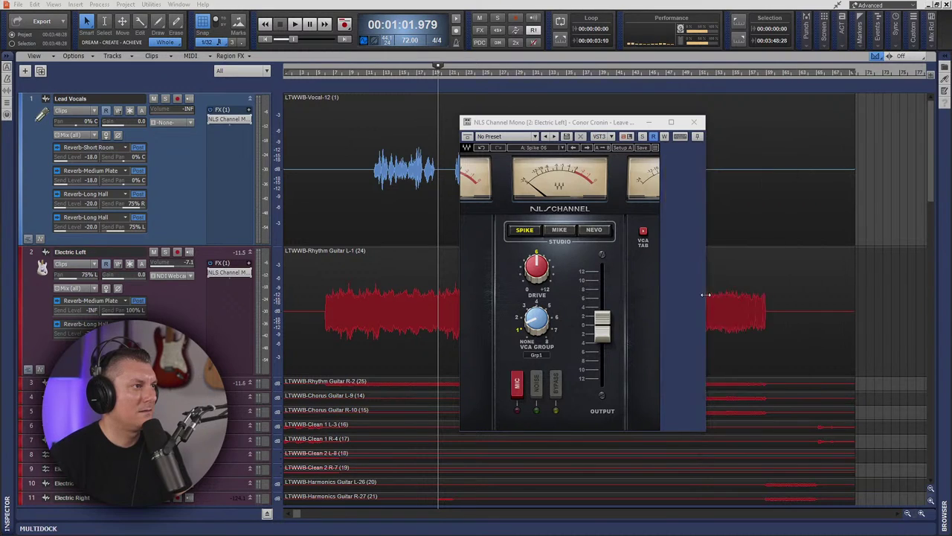
{"action": "left_click", "coordinate": [694, 122]}
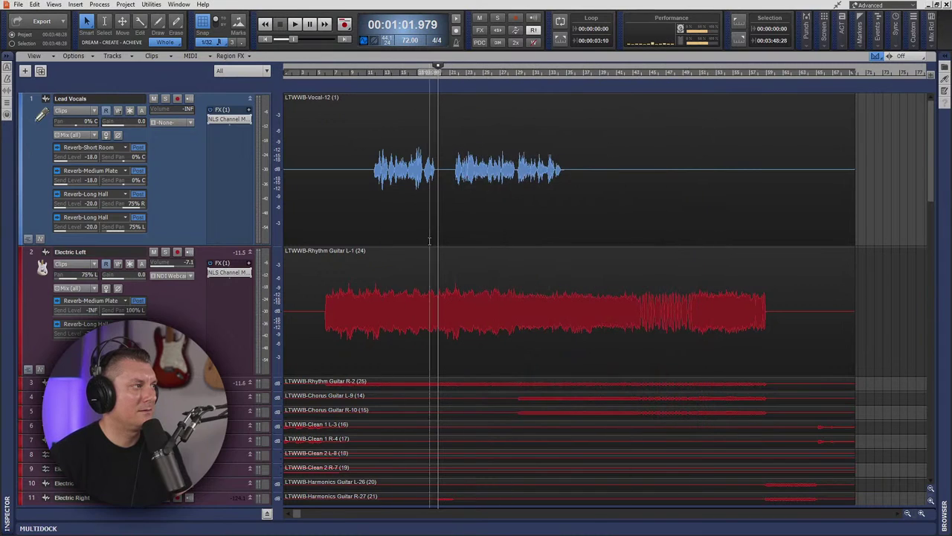
- Switch the NLS Channel studio to Nevo on the Lead Vocals and Electric Left track 2, closing each plug-in window
{"action": "double_click", "coordinate": [247, 121]}
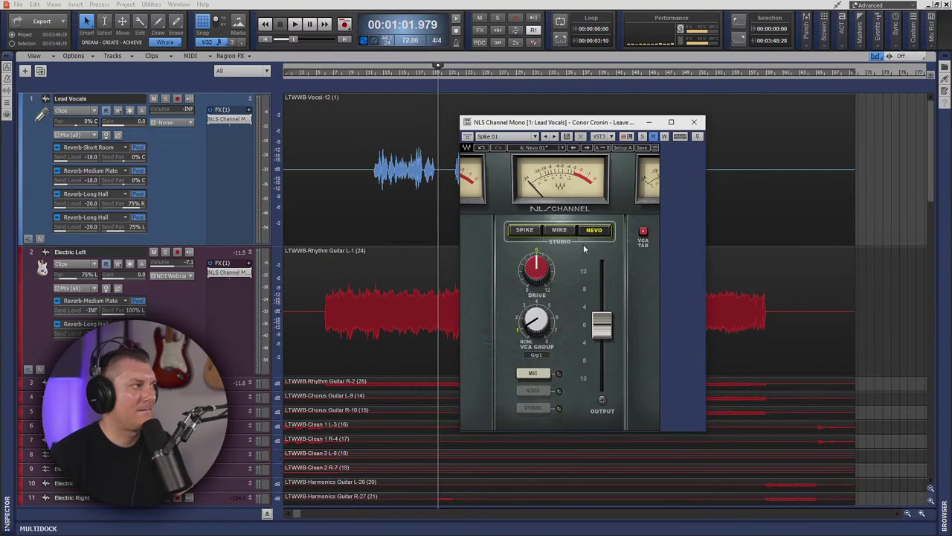
{"action": "left_click", "coordinate": [695, 122]}
{"action": "double_click", "coordinate": [240, 271]}
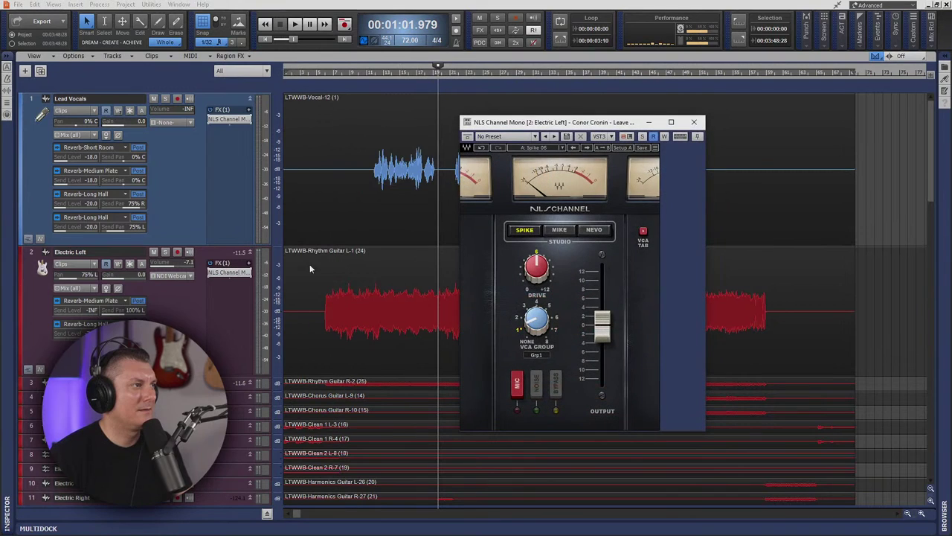
{"action": "left_click", "coordinate": [595, 230]}
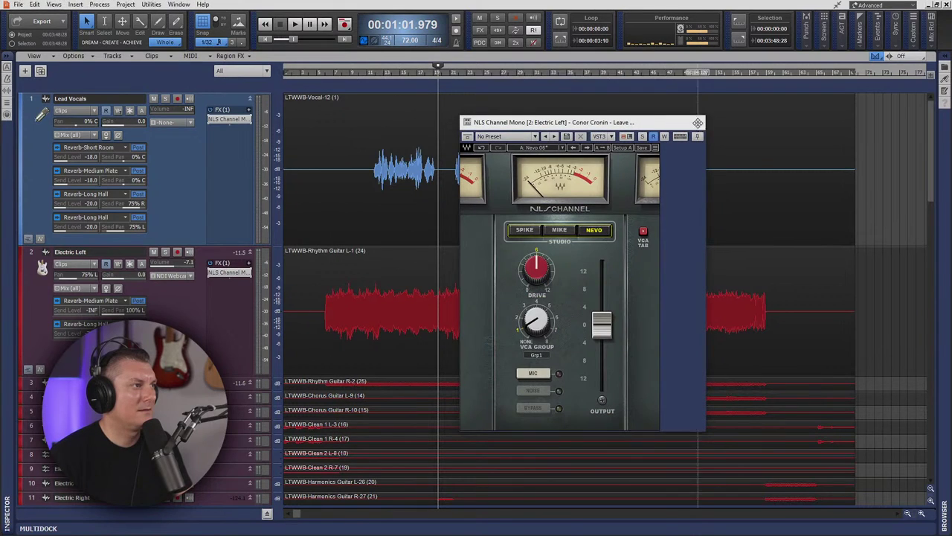
{"action": "left_click", "coordinate": [694, 122]}
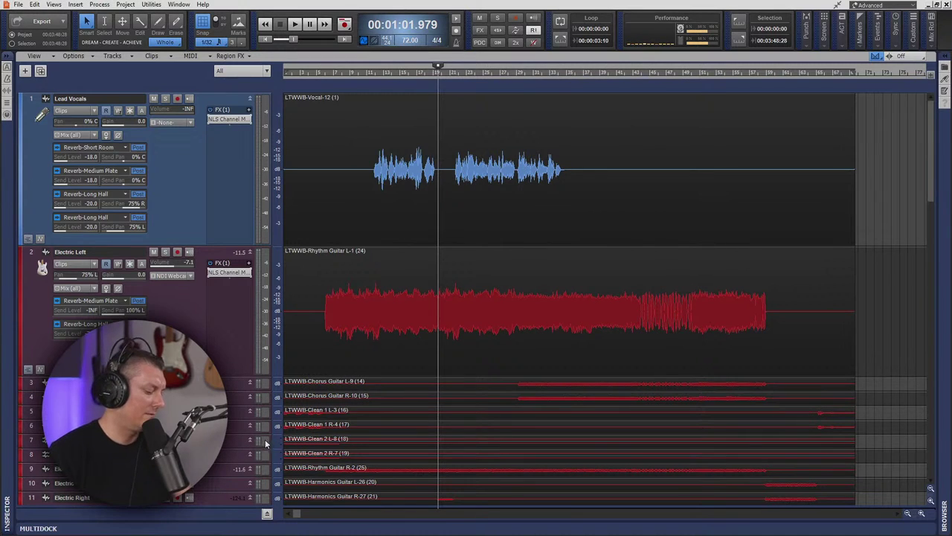
- Move the right rhythm guitar track directly below track 2 and set its NLS Channel to the Nevo studio with Drive 6
{"action": "double_click", "coordinate": [223, 383]}
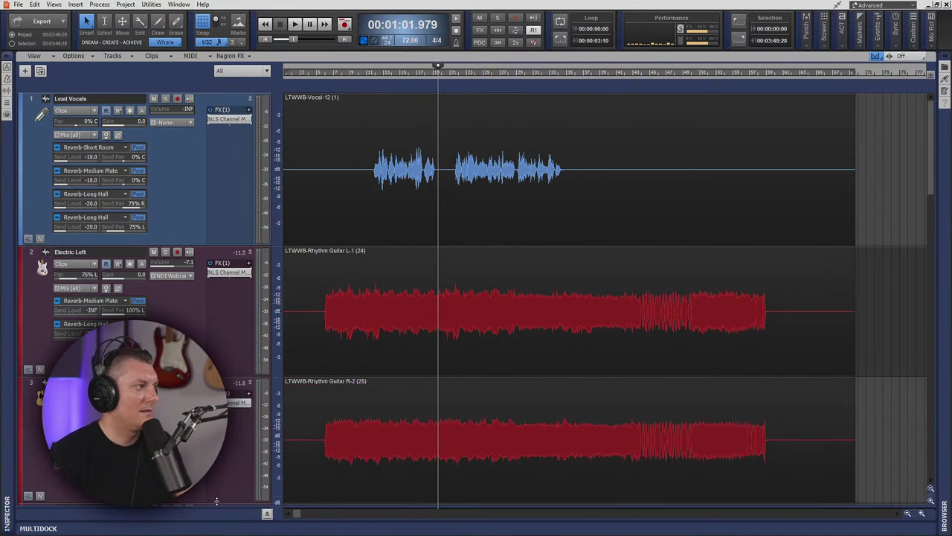
{"action": "double_click", "coordinate": [232, 403]}
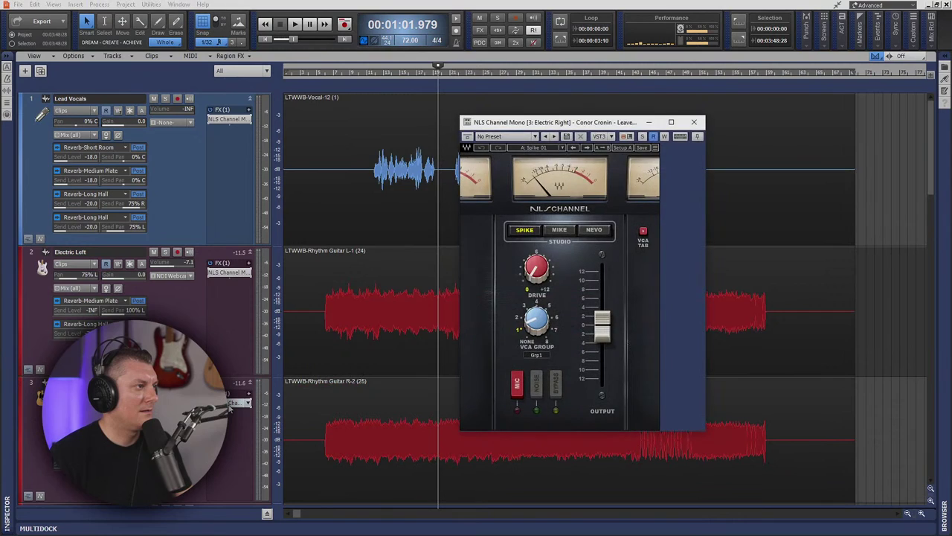
{"action": "left_click", "coordinate": [593, 232]}
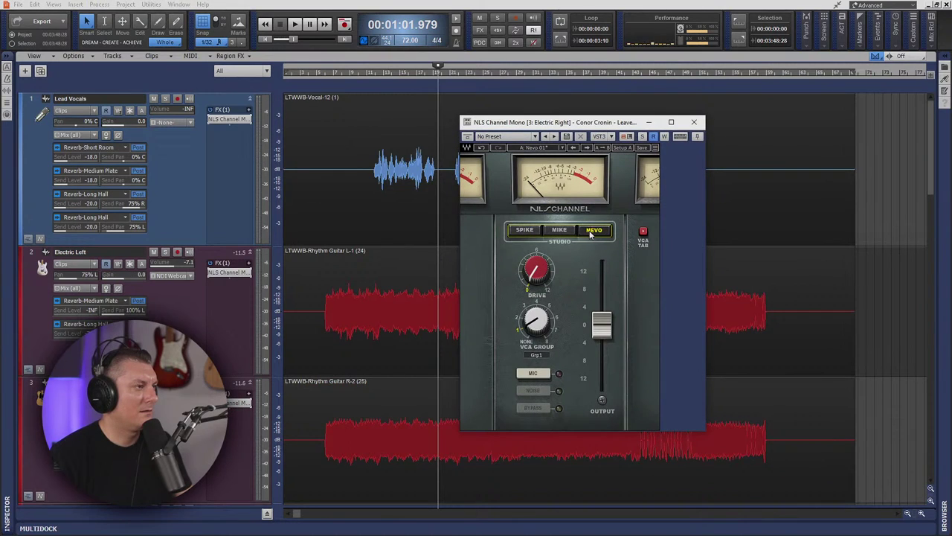
{"action": "mouse_move", "coordinate": [540, 274]}
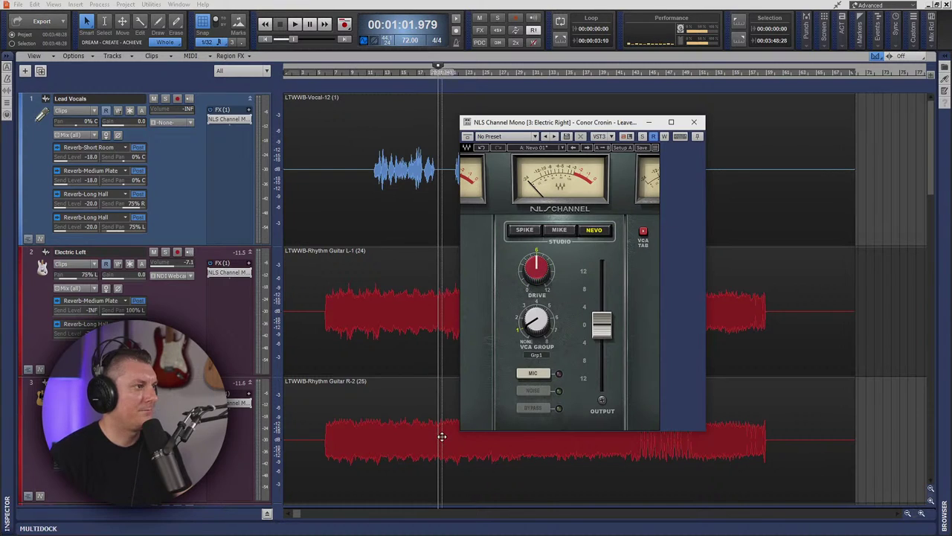
{"action": "left_click", "coordinate": [540, 374]}
{"action": "left_click", "coordinate": [541, 375]}
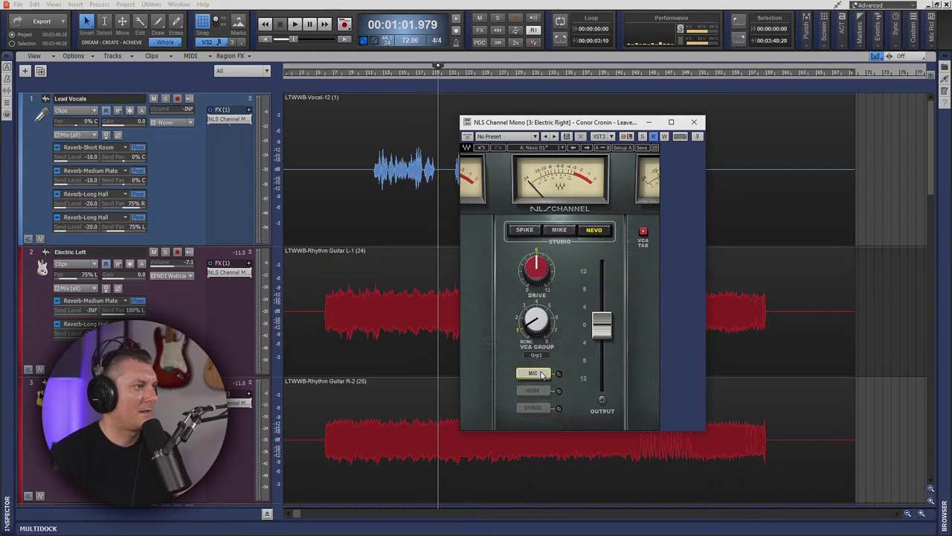
{"action": "left_click", "coordinate": [694, 122]}
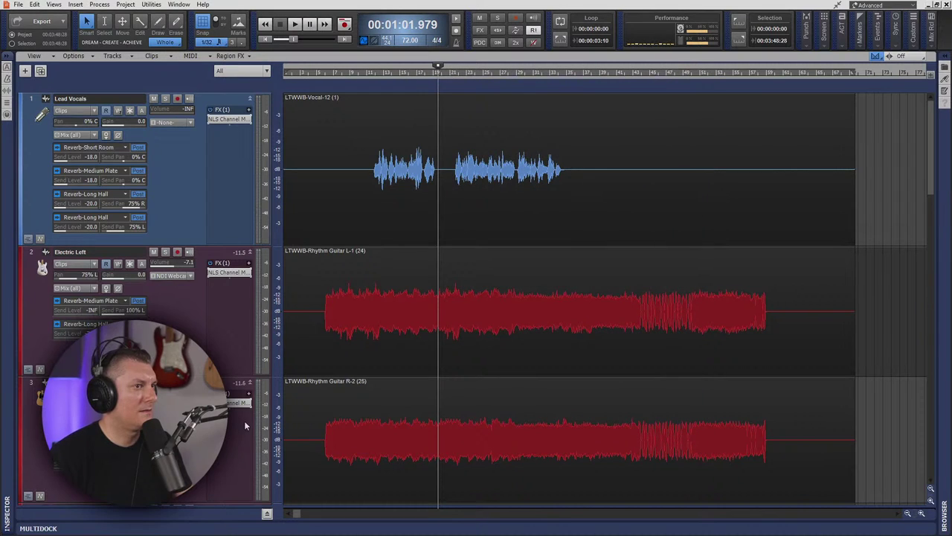
{"action": "scroll", "coordinate": [244, 421], "scroll_direction": "down", "scroll_amount": 4}
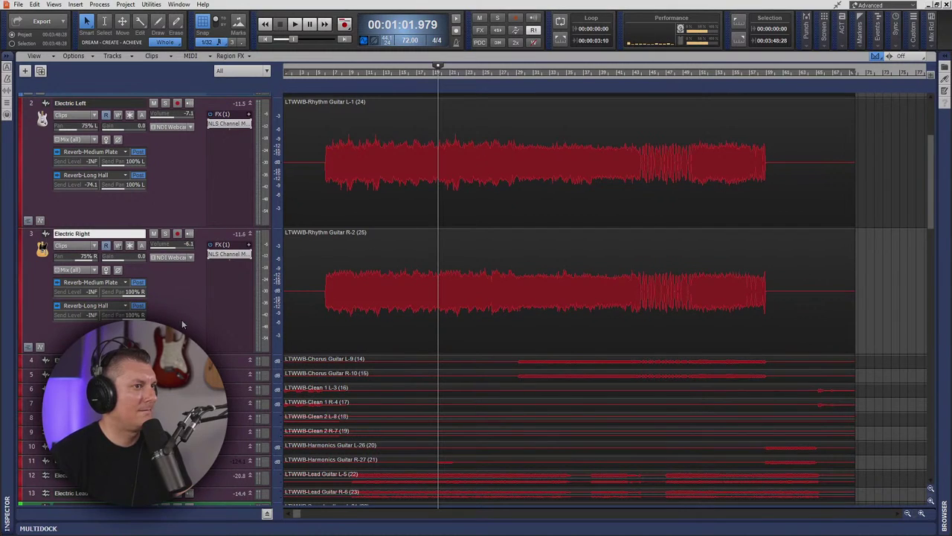
{"action": "double_click", "coordinate": [230, 255]}
{"action": "left_click", "coordinate": [693, 122]}
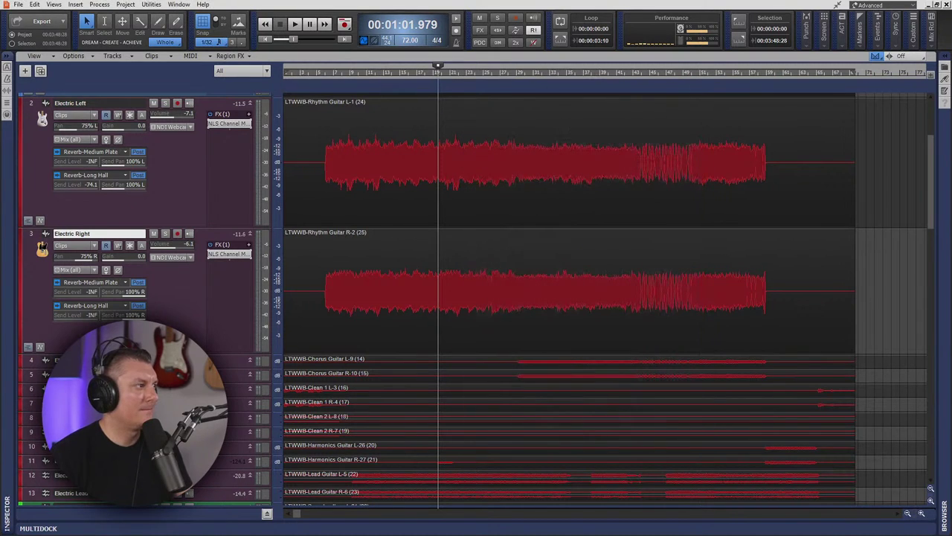
- Collapse track 3, expand Electric Left track 4, and set its NLS Channel to the Nevo studio with Drive about 6
{"action": "left_click_drag", "start_coordinate": [206, 354], "coordinate": [207, 220]}
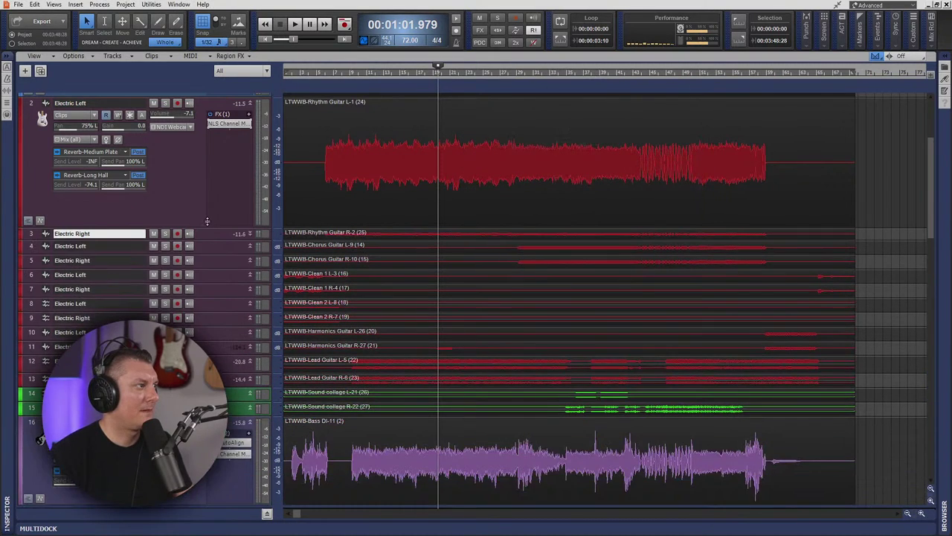
{"action": "left_click_drag", "start_coordinate": [215, 259], "coordinate": [227, 300]}
{"action": "double_click", "coordinate": [226, 267]}
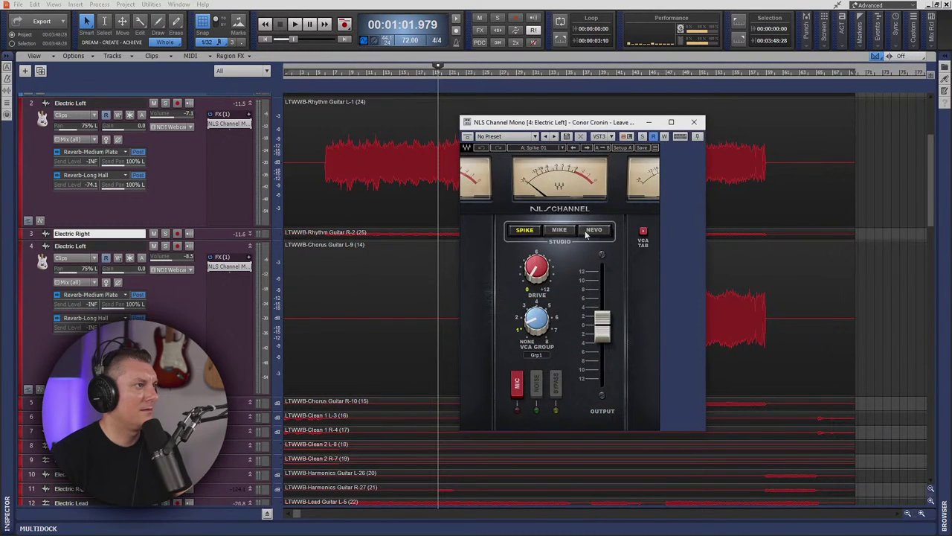
{"action": "left_click_drag", "start_coordinate": [536, 269], "coordinate": [535, 253]}
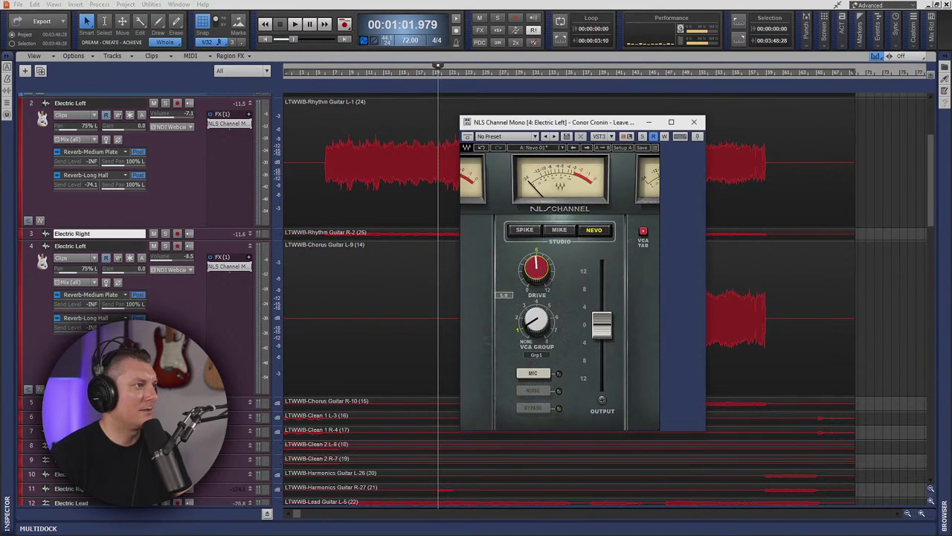
{"action": "left_click", "coordinate": [694, 122]}
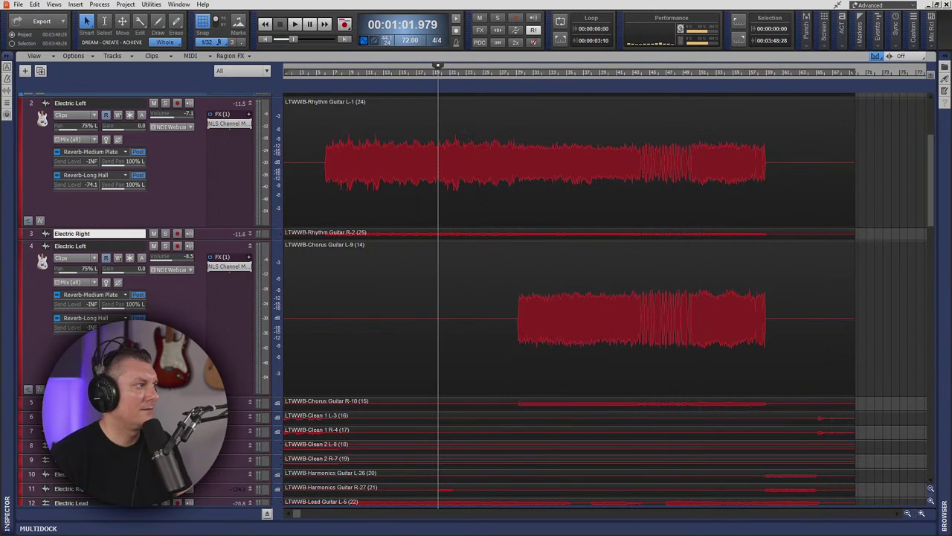
- Select all tracks and resize them together to one equal height that exposes each track's FX bin
{"action": "left_click_drag", "start_coordinate": [32, 401], "coordinate": [32, 230]}
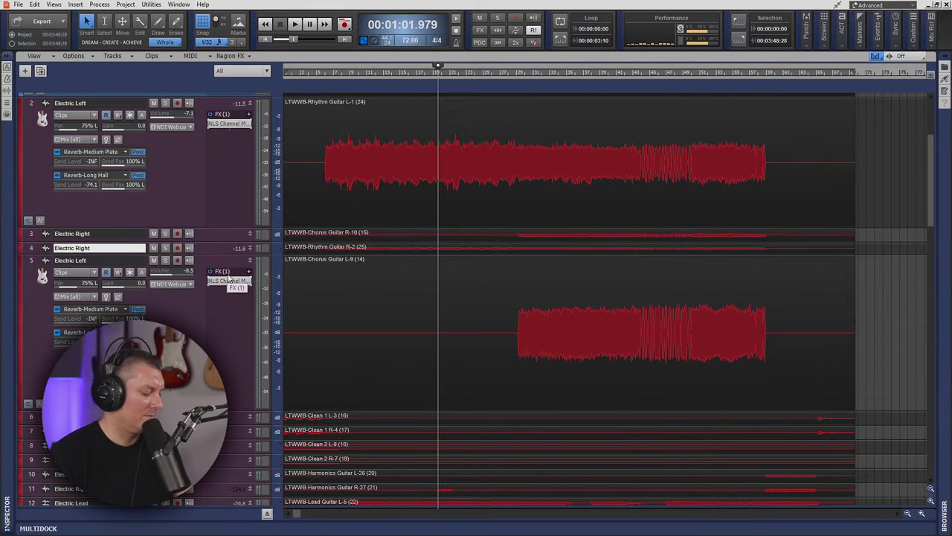
{"action": "key", "text": "ctrl+z"}
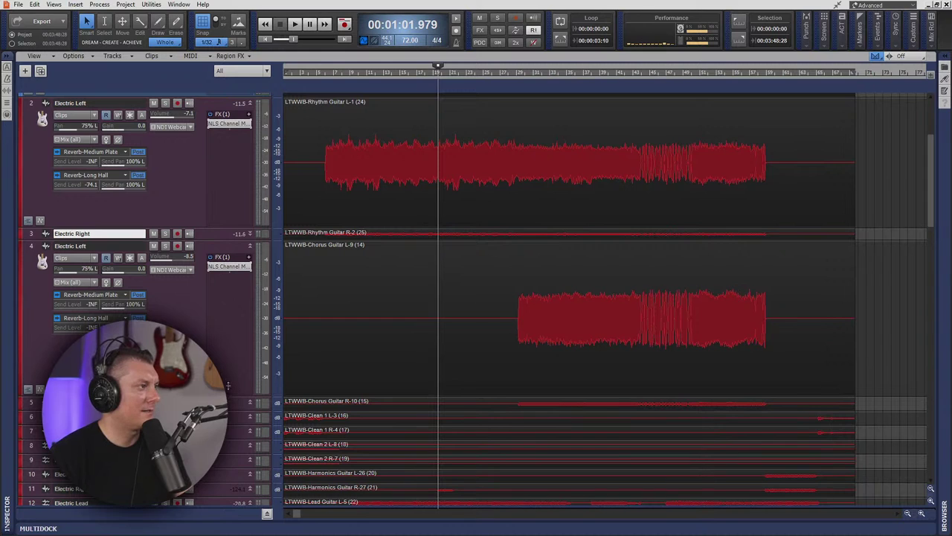
{"action": "left_click_drag", "start_coordinate": [228, 395], "coordinate": [226, 233]}
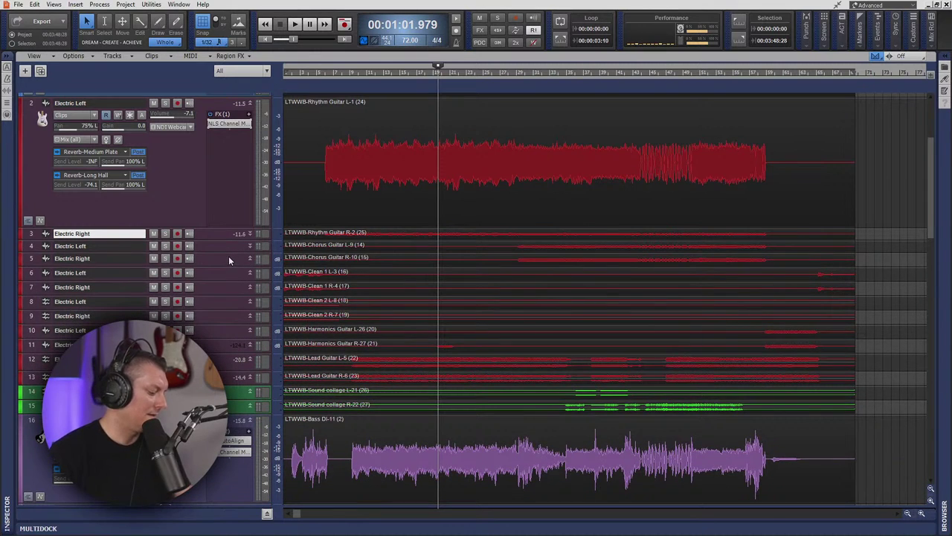
{"action": "key", "text": "ctrl+a"}
{"action": "left_click_drag", "start_coordinate": [227, 248], "coordinate": [214, 322]}
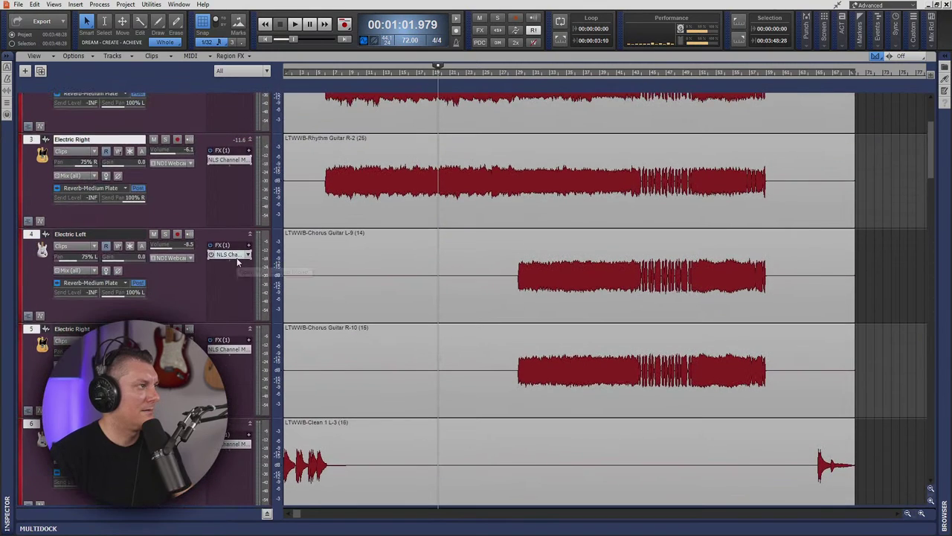
- Check the NLS Channel studio and Drive settings on electric guitar tracks 2, 3 and 4, closing each plug-in window
{"action": "scroll", "coordinate": [239, 152], "scroll_direction": "up", "scroll_amount": 3}
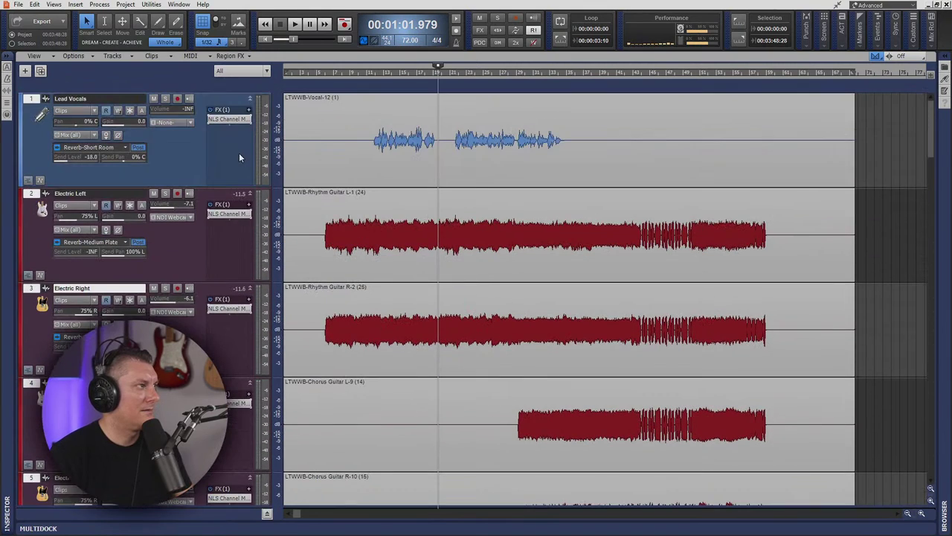
{"action": "double_click", "coordinate": [228, 214]}
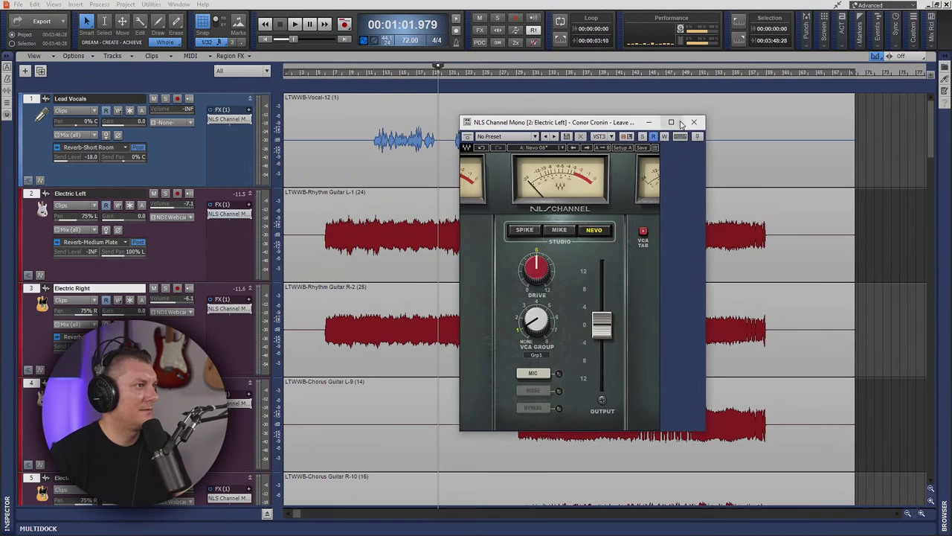
{"action": "left_click", "coordinate": [694, 122]}
{"action": "double_click", "coordinate": [229, 309]}
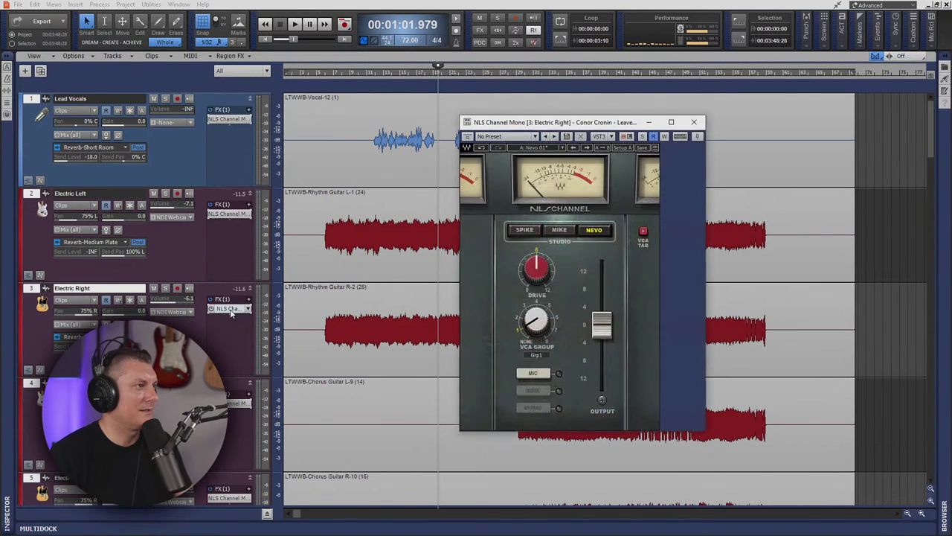
{"action": "left_click", "coordinate": [693, 122]}
{"action": "double_click", "coordinate": [231, 403]}
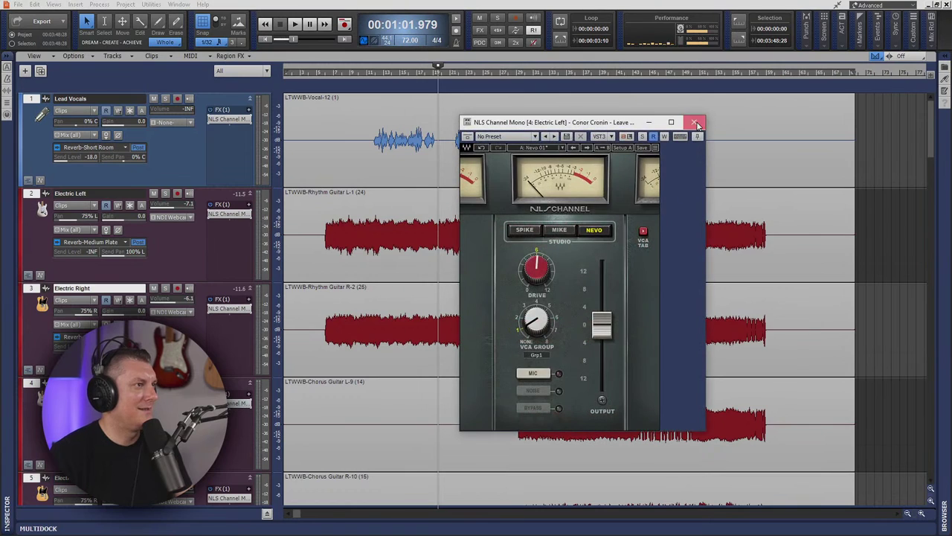
{"action": "left_click", "coordinate": [693, 122]}
- Load the Nevo 06 factory preset in Electric Right track 5's NLS Channel, set Drive to 6, and close its window
{"action": "scroll", "coordinate": [227, 337], "scroll_direction": "down", "scroll_amount": 4}
{"action": "double_click", "coordinate": [229, 349]}
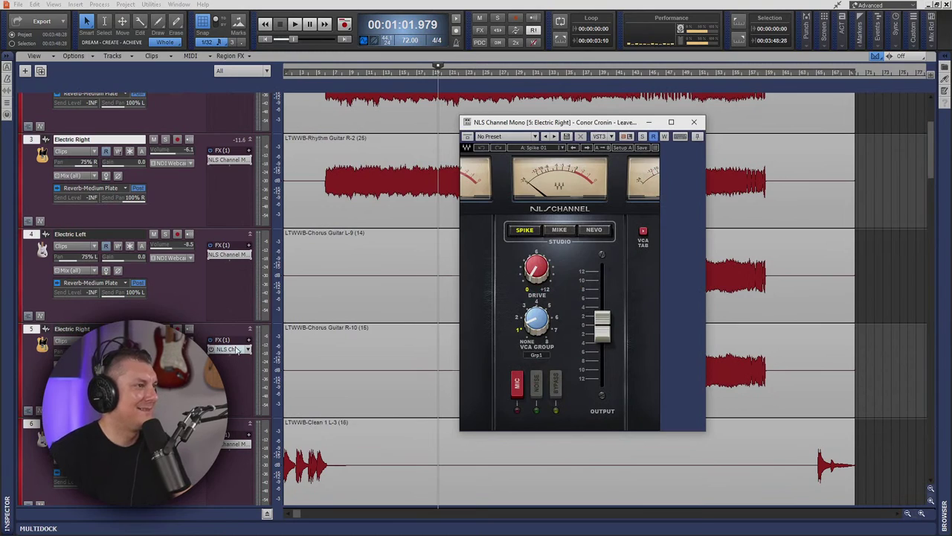
{"action": "left_click", "coordinate": [551, 149]}
{"action": "mouse_move", "coordinate": [636, 279]}
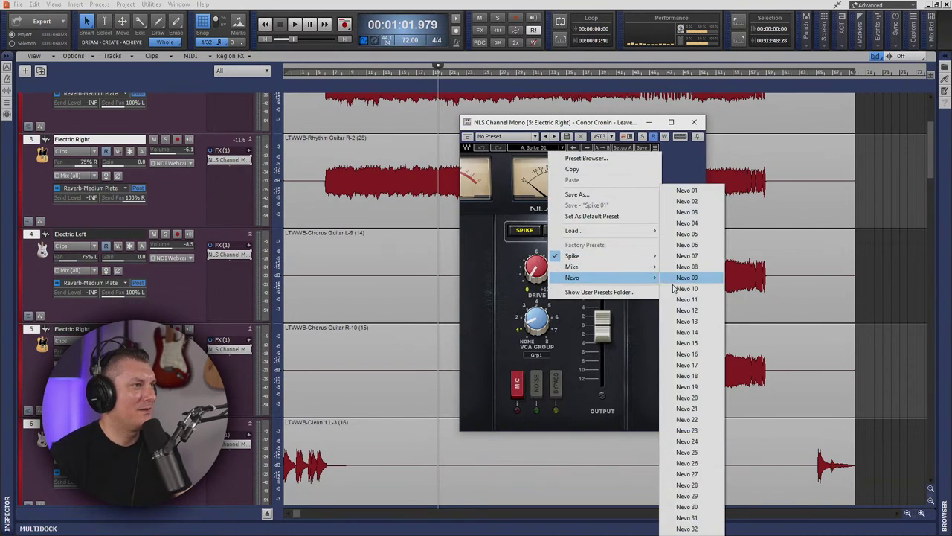
{"action": "left_click", "coordinate": [691, 246]}
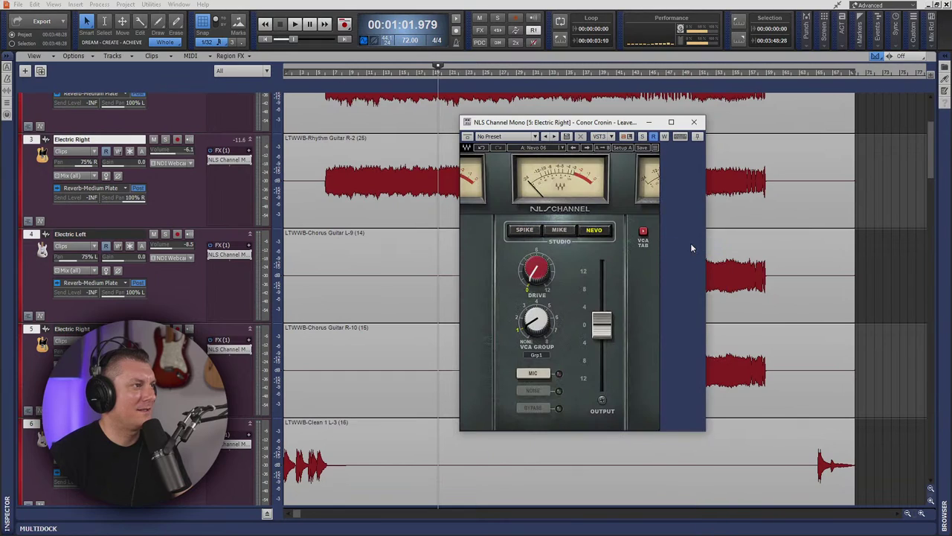
{"action": "mouse_move", "coordinate": [540, 268]}
{"action": "left_click", "coordinate": [693, 122]}
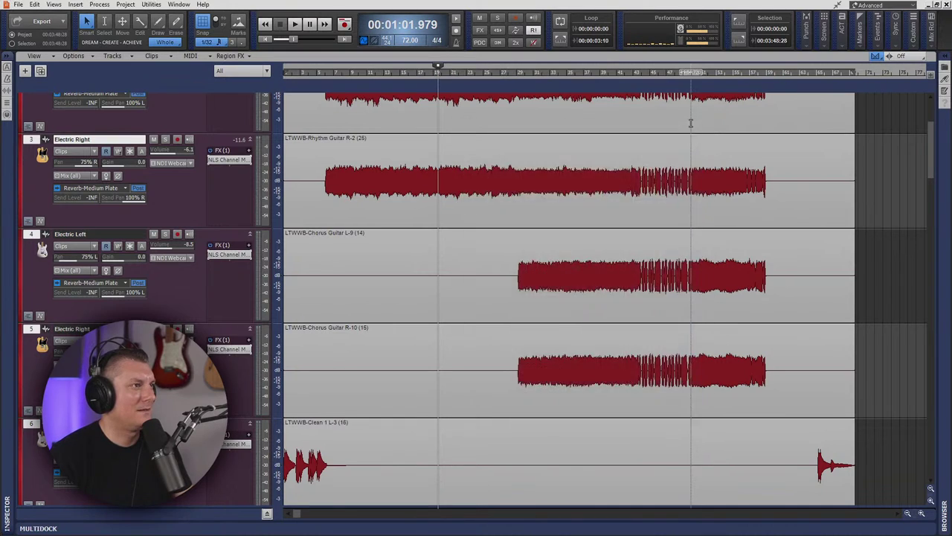
{"action": "double_click", "coordinate": [230, 350]}
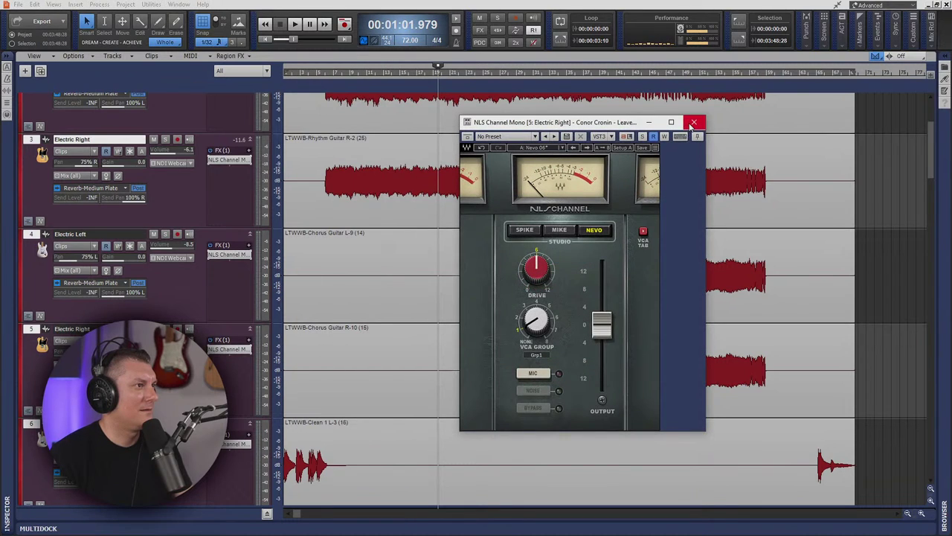
{"action": "left_click", "coordinate": [694, 122]}
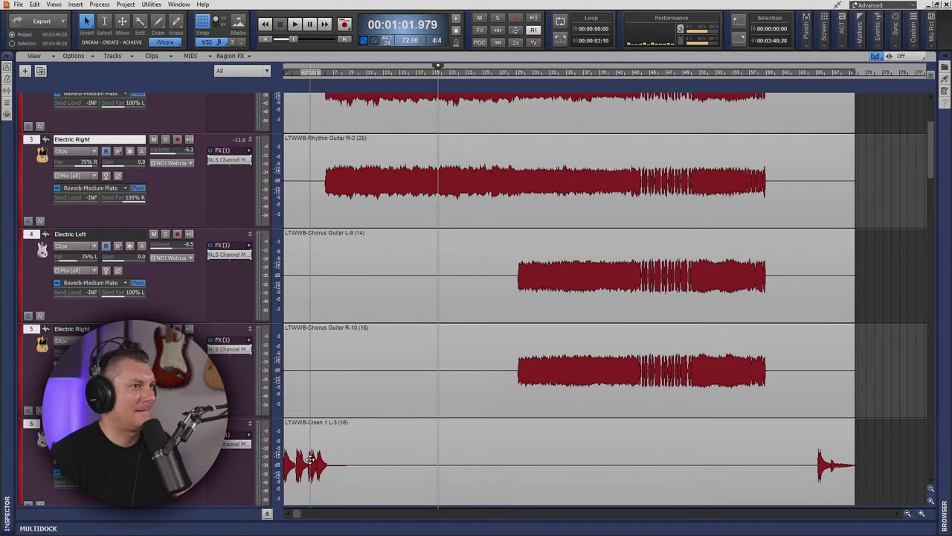
{"action": "scroll", "coordinate": [272, 456], "scroll_direction": "down", "scroll_amount": 3}
{"action": "scroll", "coordinate": [271, 455], "scroll_direction": "down", "scroll_amount": 4}
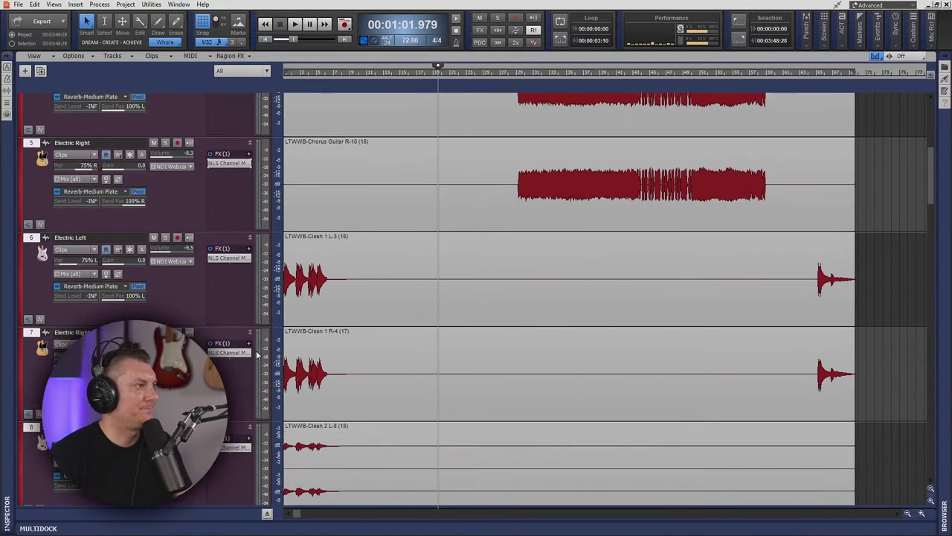
- Set the NLS Channel on track 6 Electric Left to the Nevo console with drive at 6.2
{"action": "double_click", "coordinate": [230, 184]}
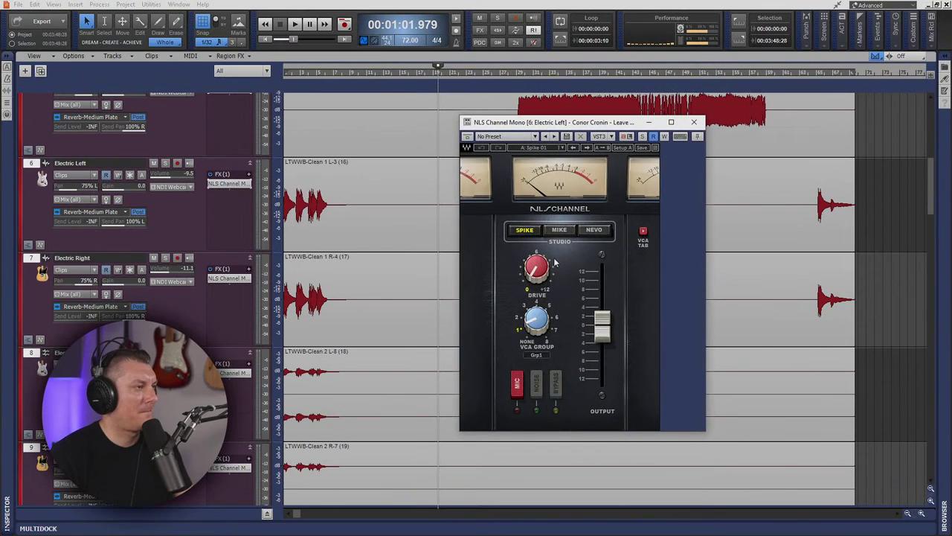
{"action": "left_click", "coordinate": [595, 231]}
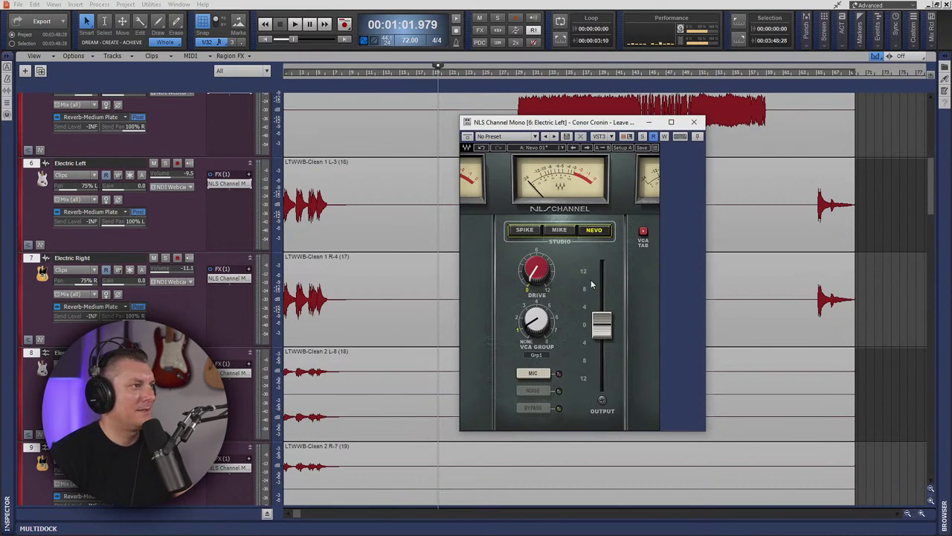
{"action": "left_click_drag", "start_coordinate": [542, 277], "coordinate": [542, 260]}
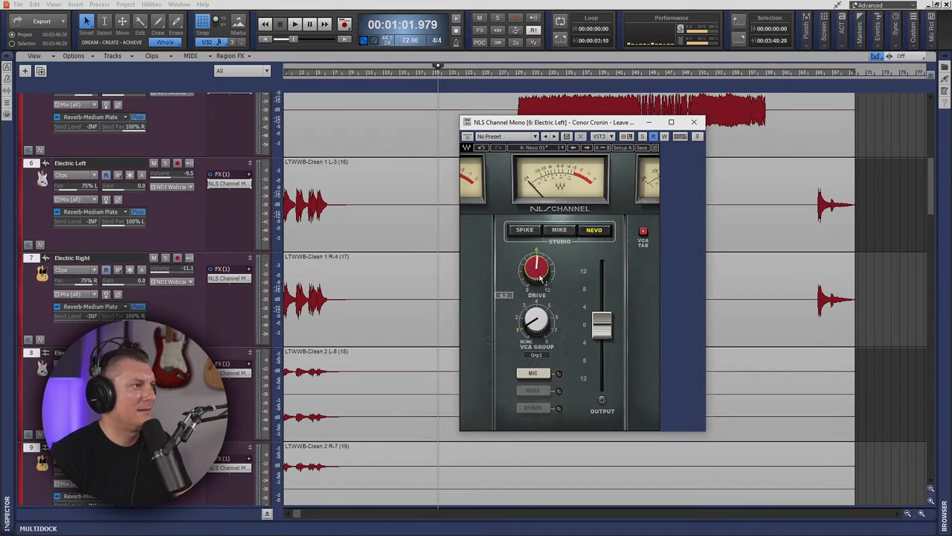
{"action": "left_click", "coordinate": [694, 123]}
- On track 8 Electric Left, set the NLS Channel to the Nevo 14 preset with drive at 6.0
{"action": "double_click", "coordinate": [226, 373]}
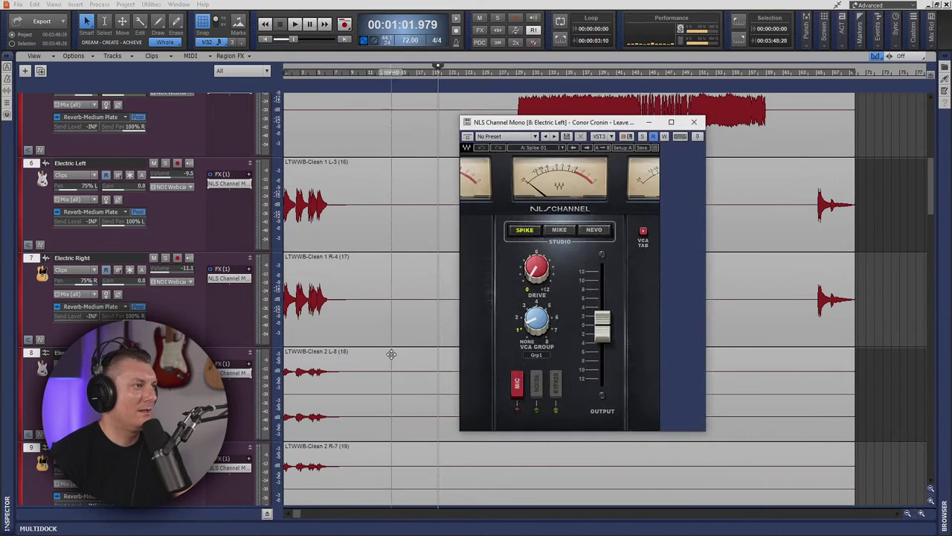
{"action": "left_click", "coordinate": [595, 230]}
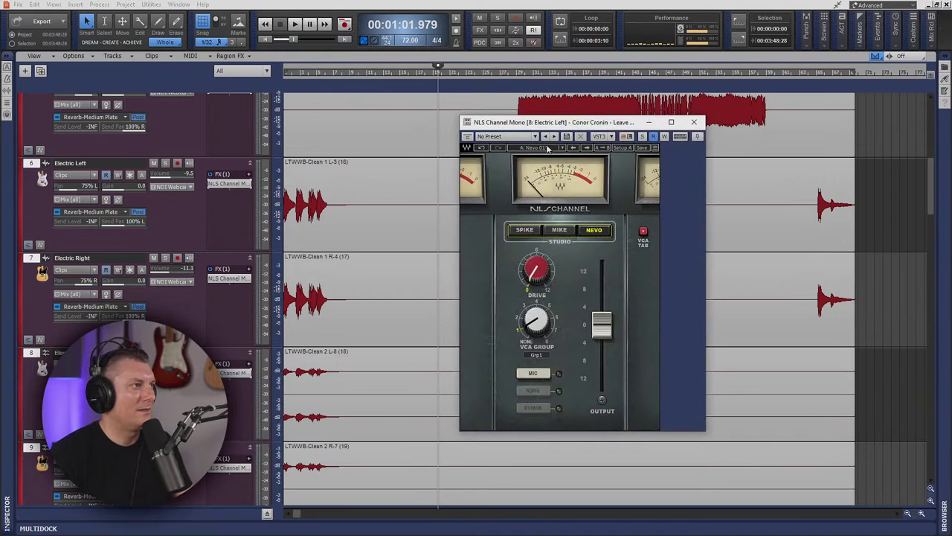
{"action": "left_click", "coordinate": [547, 148]}
{"action": "mouse_move", "coordinate": [621, 279]}
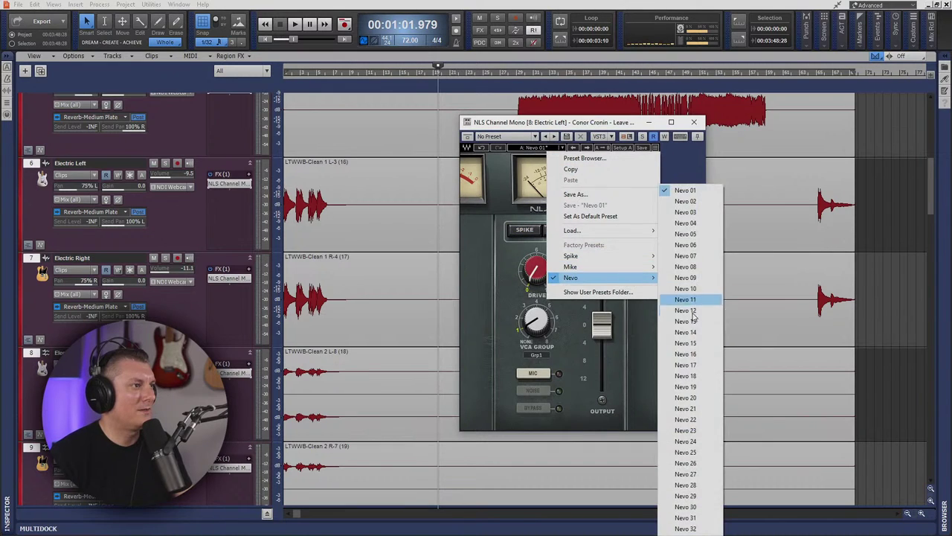
{"action": "left_click", "coordinate": [686, 332]}
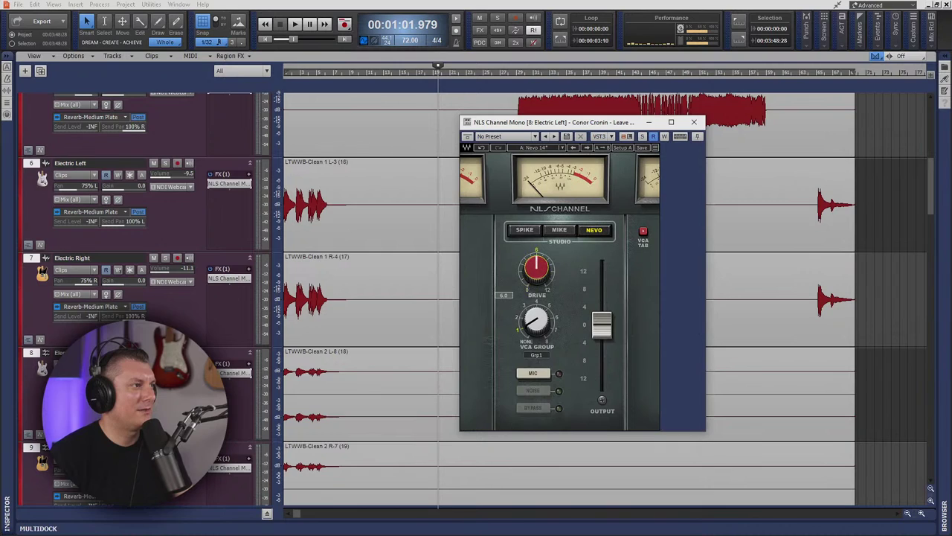
{"action": "left_click", "coordinate": [693, 122]}
- Set the NLS Channel on track 9 Electric Right to the Nevo console with drive at 6.2
{"action": "scroll", "coordinate": [569, 298], "scroll_direction": "down", "scroll_amount": 3}
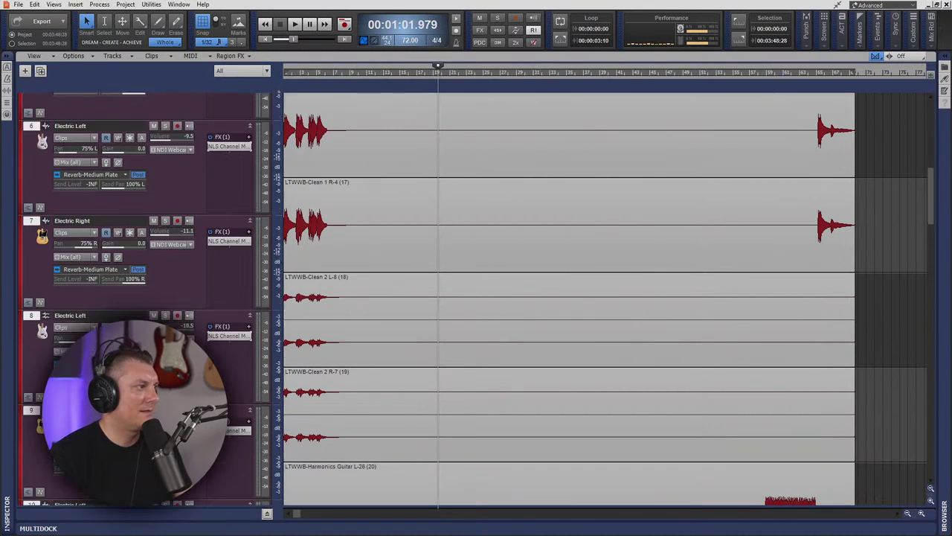
{"action": "double_click", "coordinate": [225, 356]}
{"action": "left_click", "coordinate": [593, 229]}
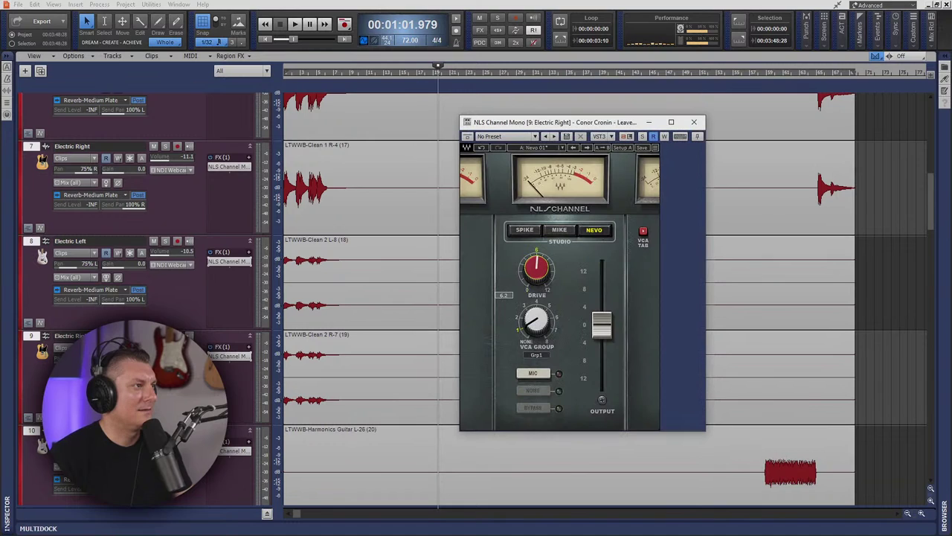
- Set the NLS Channel on track 10 Electric Left to the Nevo console with drive at 6.0
{"action": "double_click", "coordinate": [225, 450]}
{"action": "left_click", "coordinate": [604, 234]}
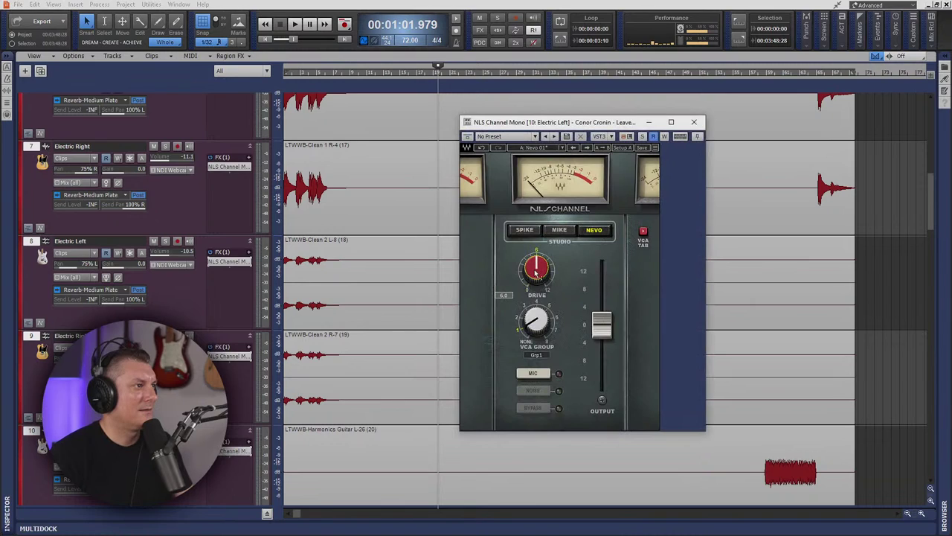
{"action": "left_click", "coordinate": [694, 122]}
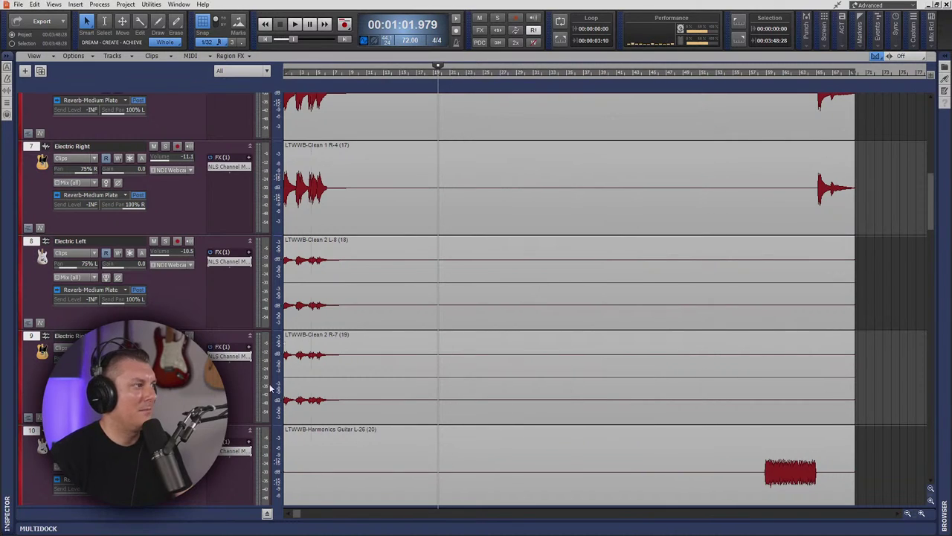
{"action": "scroll", "coordinate": [253, 350], "scroll_direction": "down", "scroll_amount": 3}
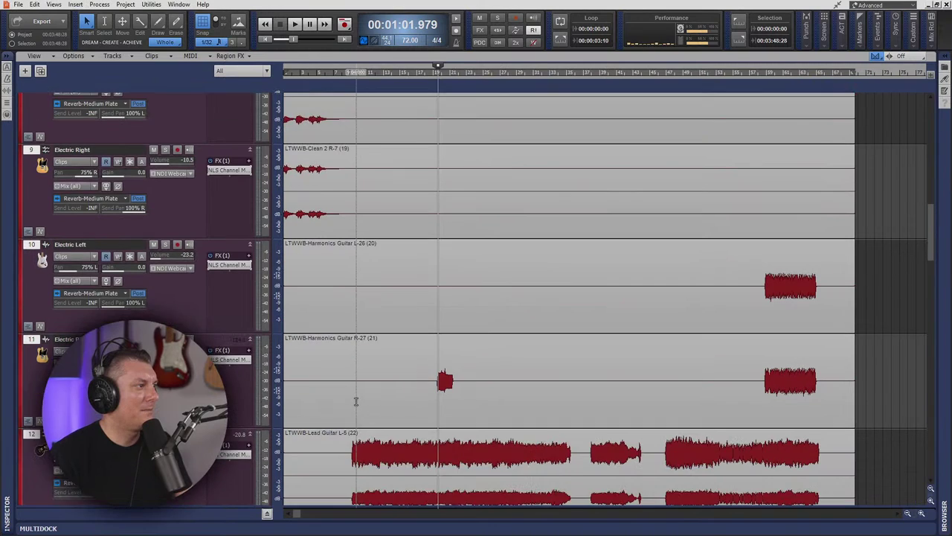
{"action": "left_click", "coordinate": [233, 229]}
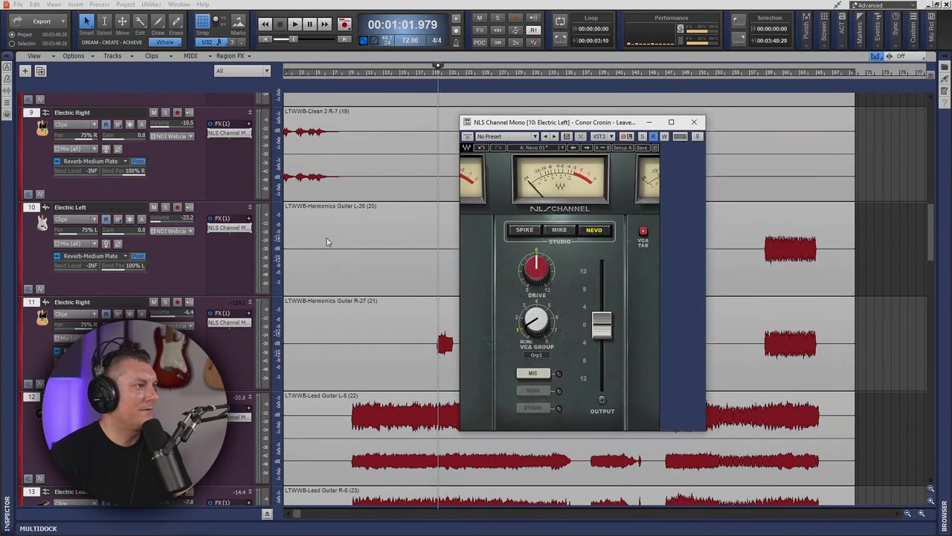
{"action": "left_click", "coordinate": [694, 122]}
- Raise the drive and choose the Nevo console in the NLS Channel on track 12 Electric Lead
{"action": "left_click", "coordinate": [231, 415]}
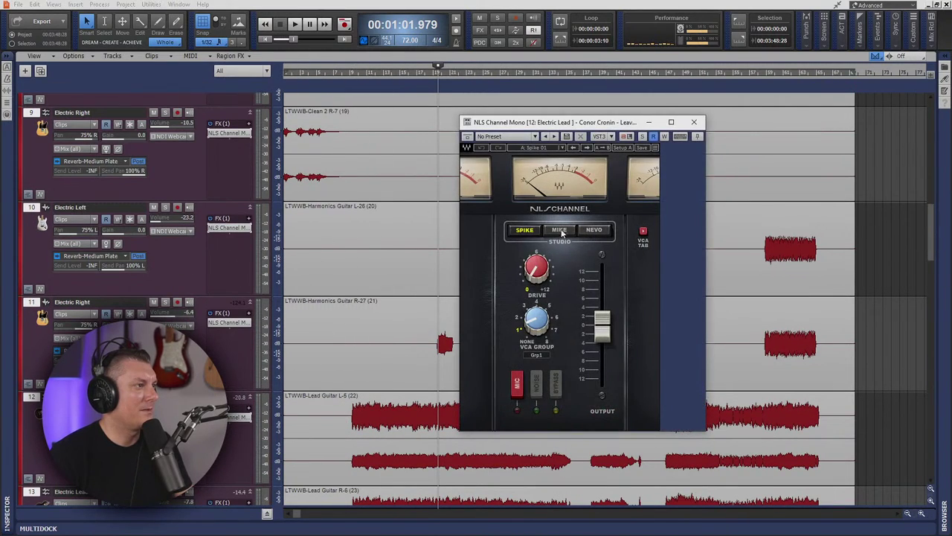
{"action": "left_click_drag", "start_coordinate": [537, 272], "coordinate": [539, 257]}
{"action": "left_click", "coordinate": [595, 231]}
{"action": "left_click", "coordinate": [694, 121]}
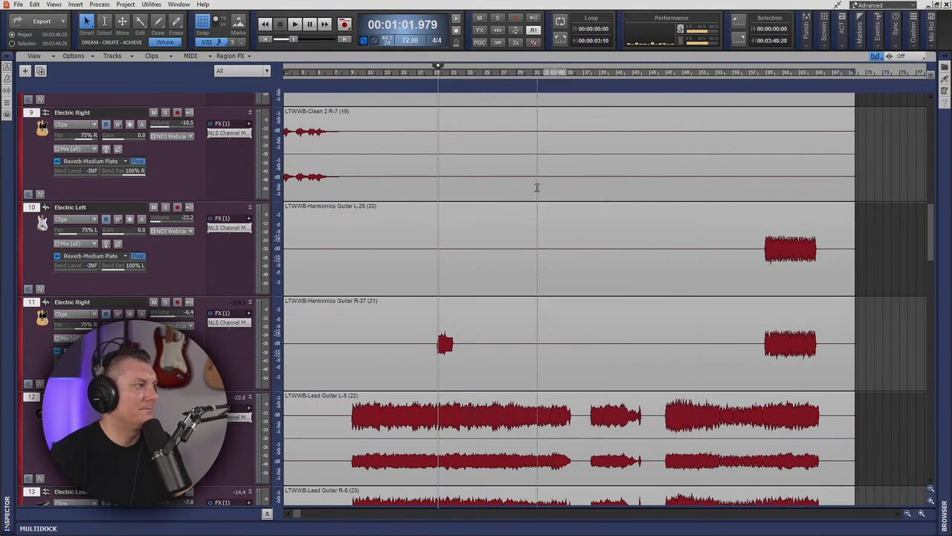
- Set the NLS Channel on track 13 Electric Lead to the Nevo console with drive at about 6
{"action": "scroll", "coordinate": [268, 451], "scroll_direction": "down", "scroll_amount": 2}
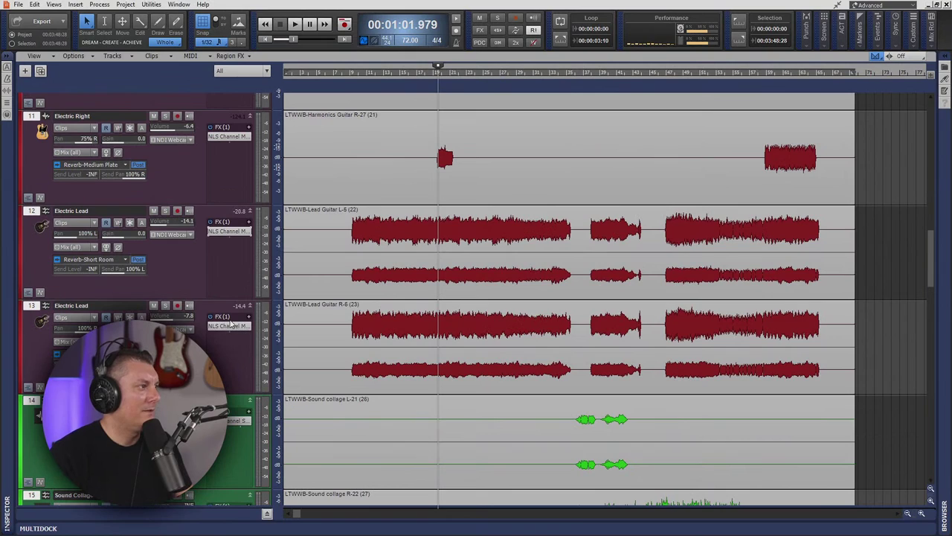
{"action": "left_click", "coordinate": [231, 325]}
{"action": "left_click", "coordinate": [594, 231]}
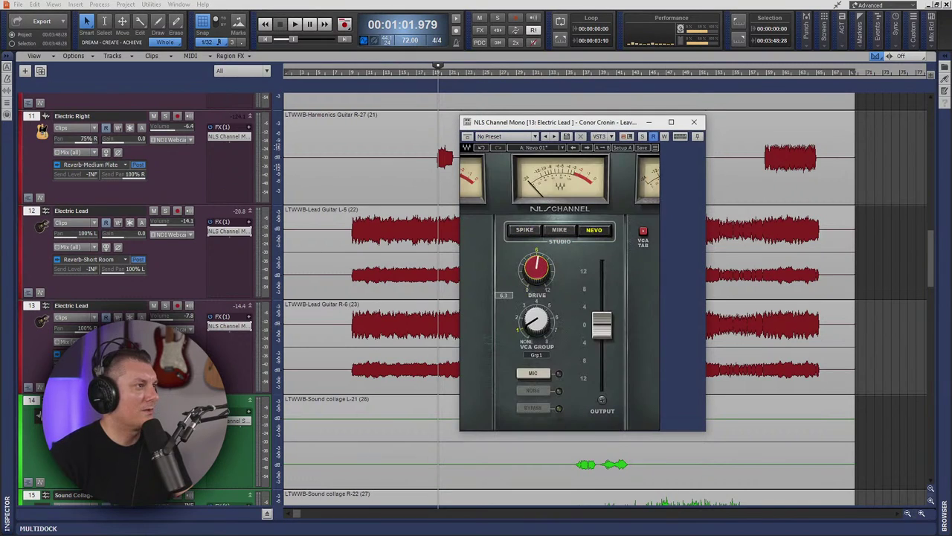
{"action": "left_click", "coordinate": [694, 122]}
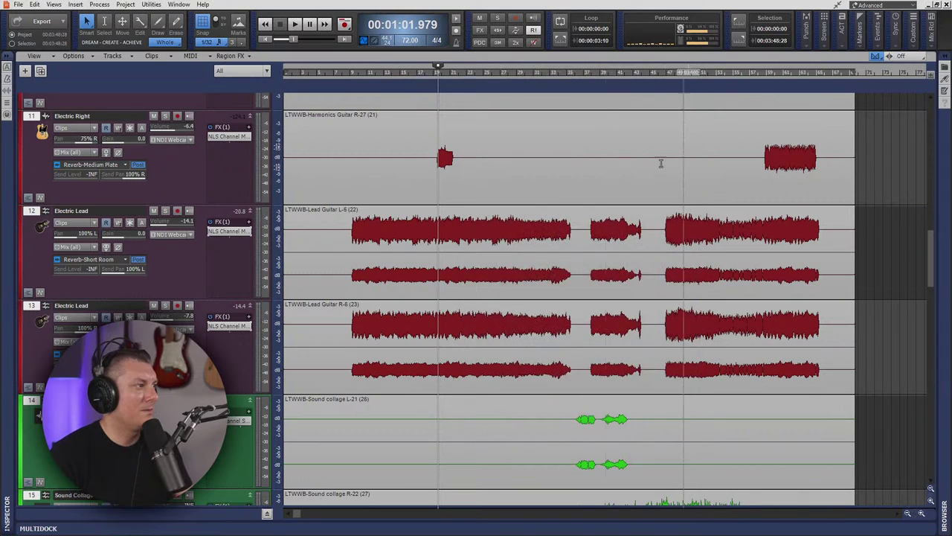
- Show the bus pane and copy the NLS Buss Stereo effect from the bus onto track 13 Electric Lead
{"action": "right_click", "coordinate": [234, 328]}
{"action": "left_click", "coordinate": [234, 356]}
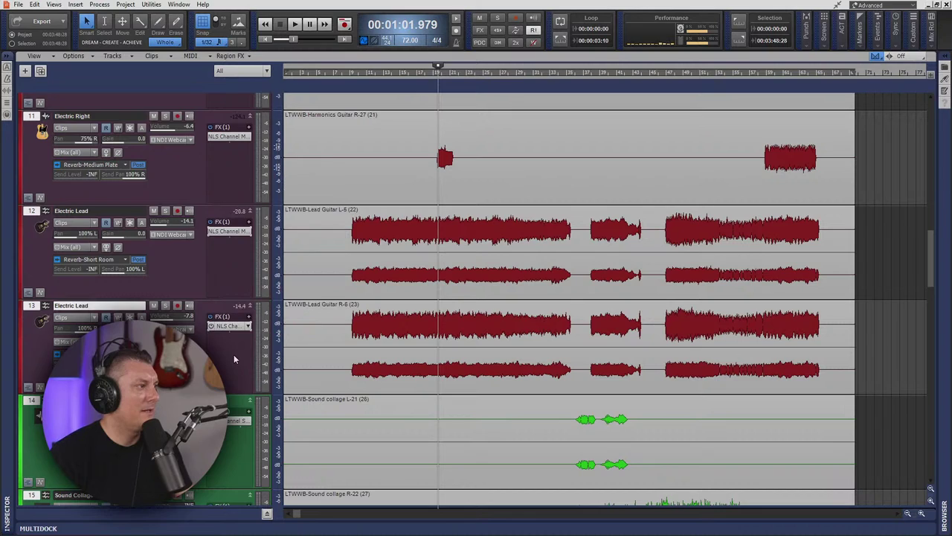
{"action": "left_click", "coordinate": [268, 513]}
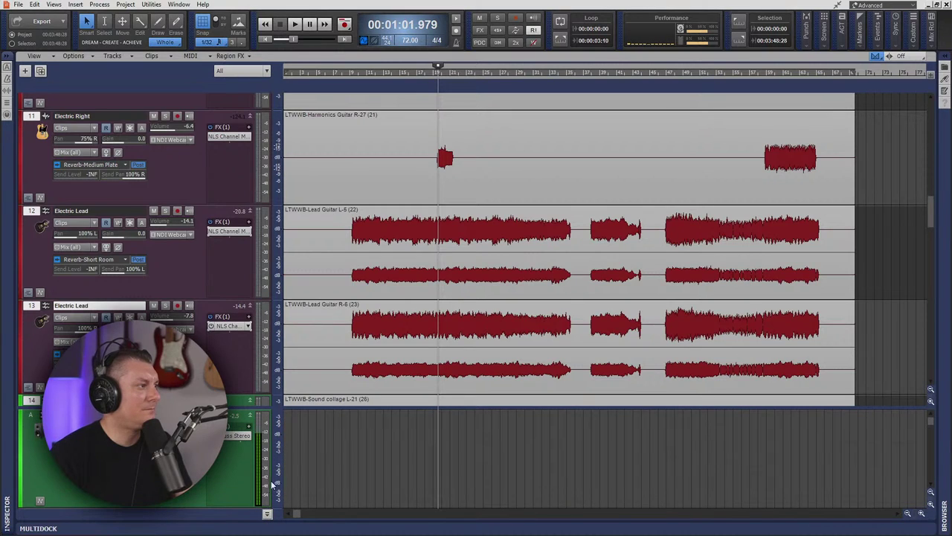
{"action": "left_click", "coordinate": [241, 445]}
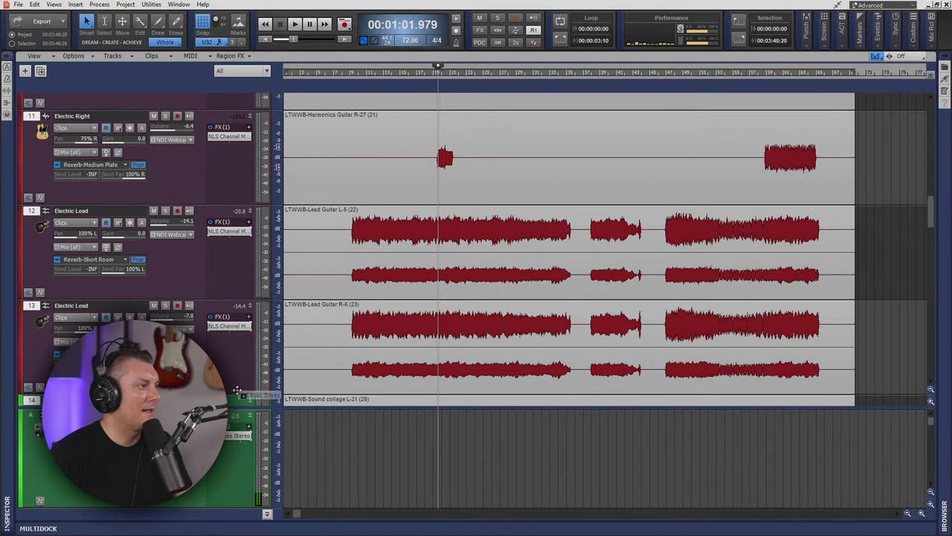
{"action": "left_click_drag", "start_coordinate": [238, 329], "coordinate": [237, 328]}
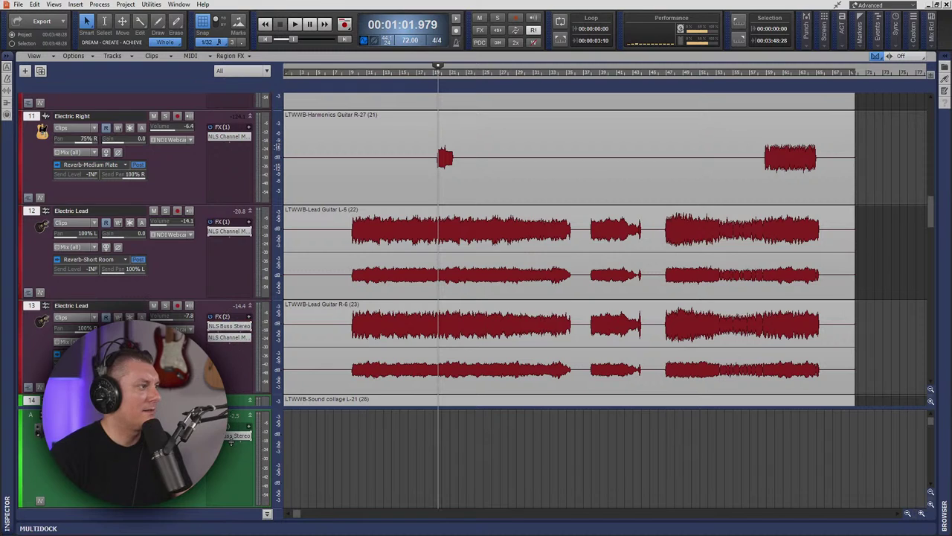
- Set the NLS Buss Stereo on track 13 Electric Lead to the Nevo console with drive at 6.0
{"action": "double_click", "coordinate": [229, 326]}
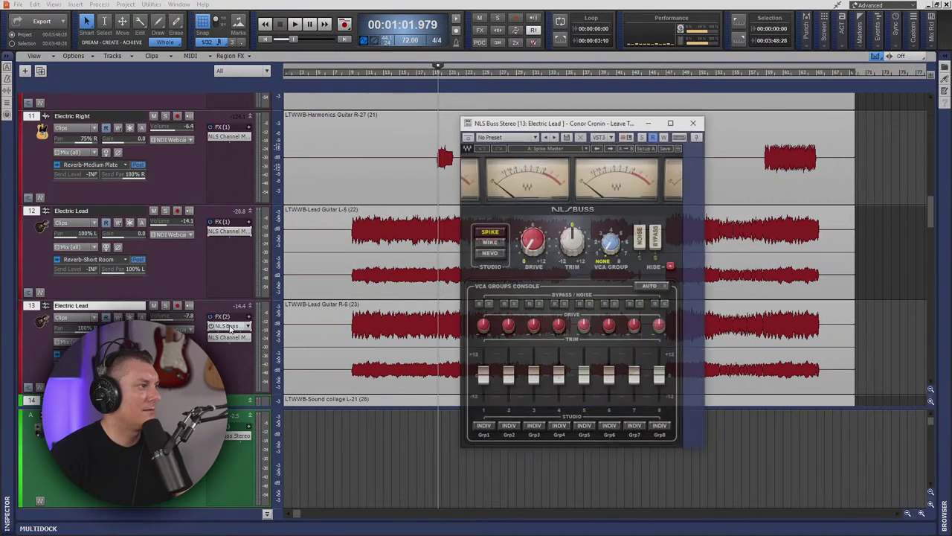
{"action": "left_click", "coordinate": [500, 253]}
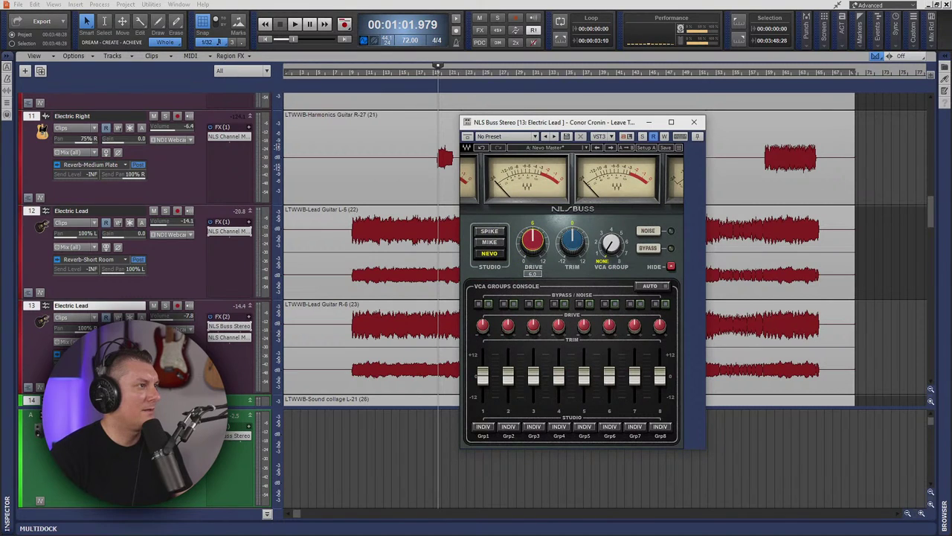
{"action": "left_click", "coordinate": [693, 122]}
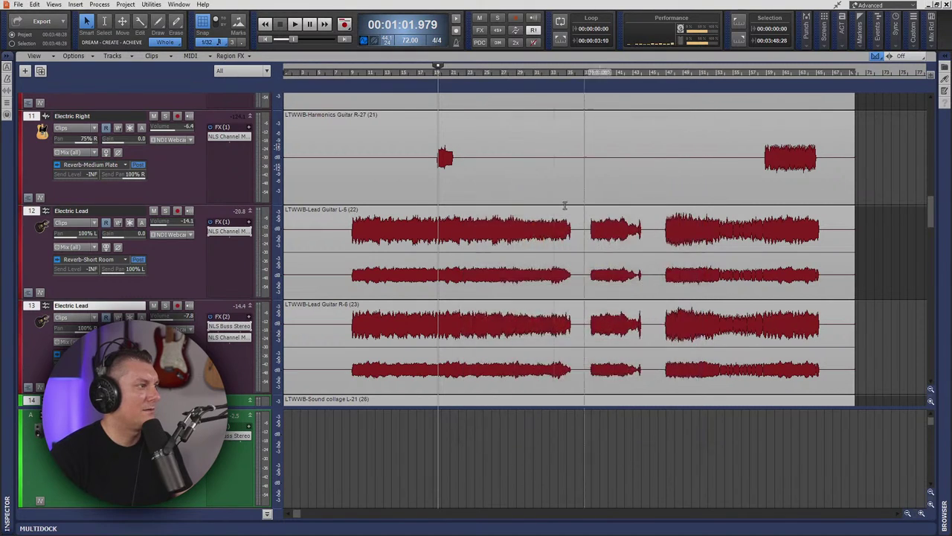
- Delete all NLS effects from the two Electric Lead tracks, 13 and 12
{"action": "right_click", "coordinate": [240, 327]}
{"action": "left_click", "coordinate": [228, 182]}
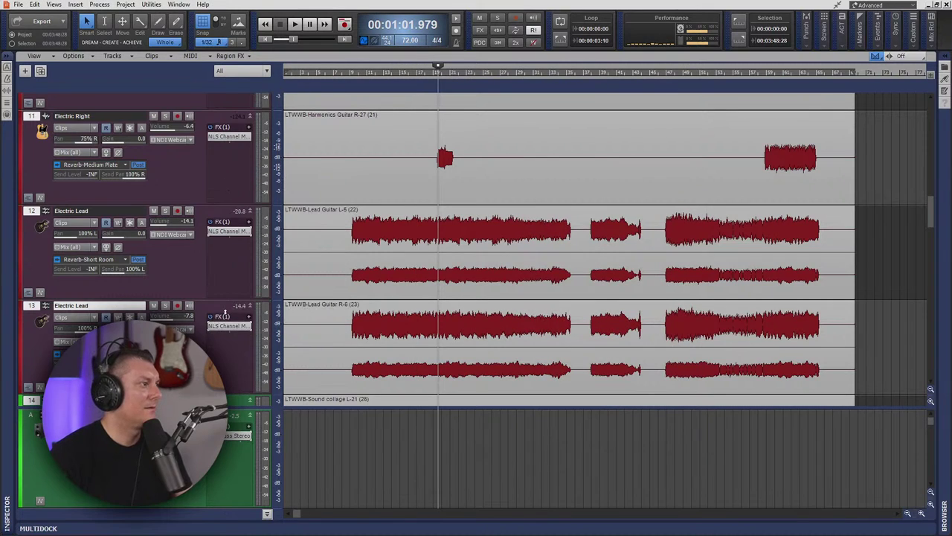
{"action": "right_click", "coordinate": [232, 329]}
{"action": "left_click", "coordinate": [228, 184]}
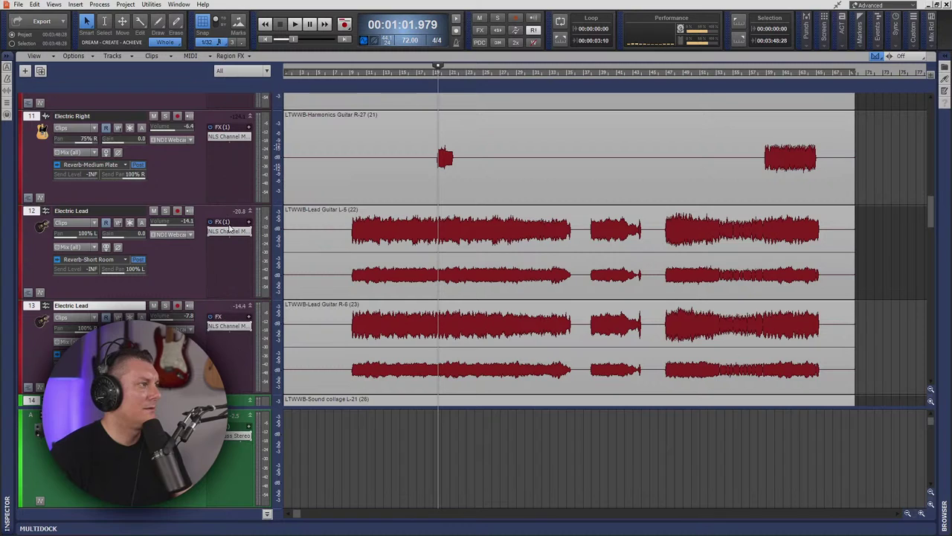
{"action": "right_click", "coordinate": [231, 231]}
{"action": "left_click", "coordinate": [240, 243]}
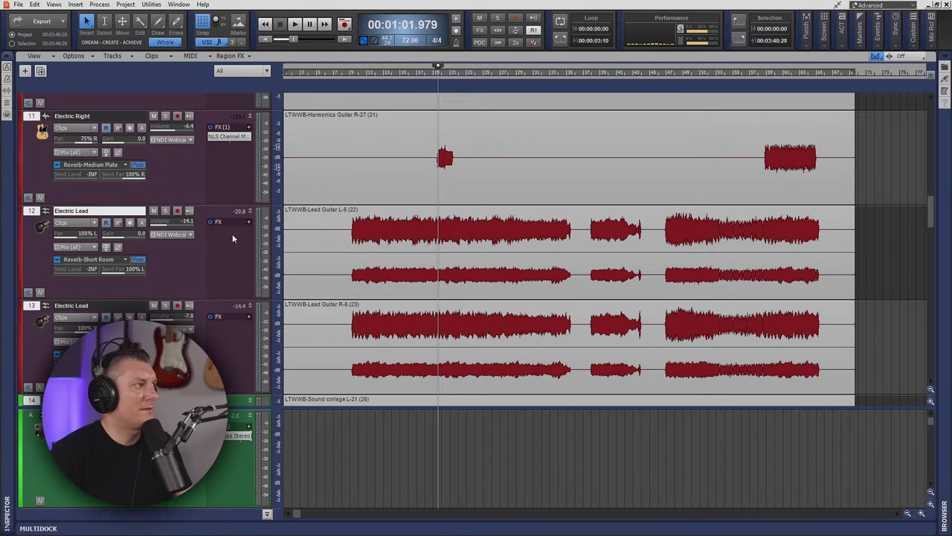
- Insert the NLS Channel Stereo effect on track 12 Electric Lead
{"action": "right_click", "coordinate": [232, 233]}
{"action": "left_click", "coordinate": [256, 241]}
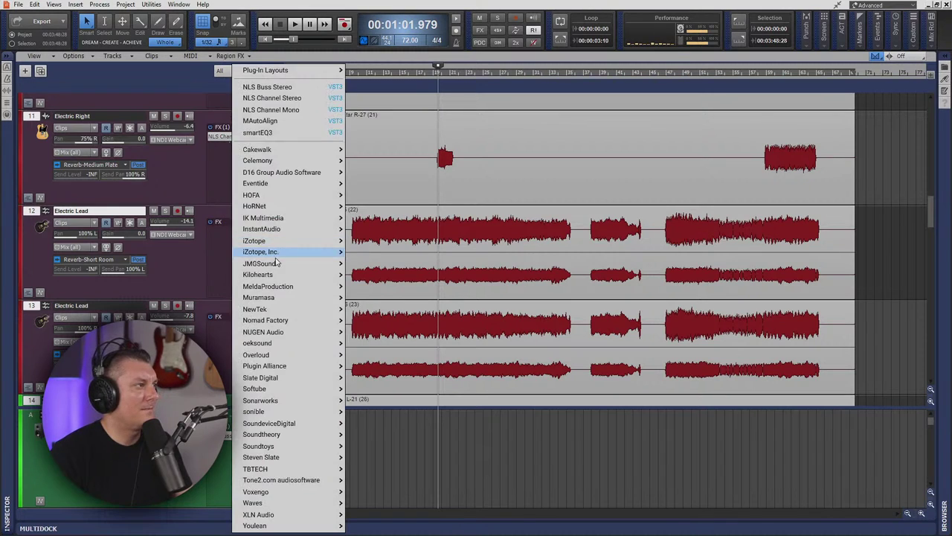
{"action": "left_click", "coordinate": [291, 99]}
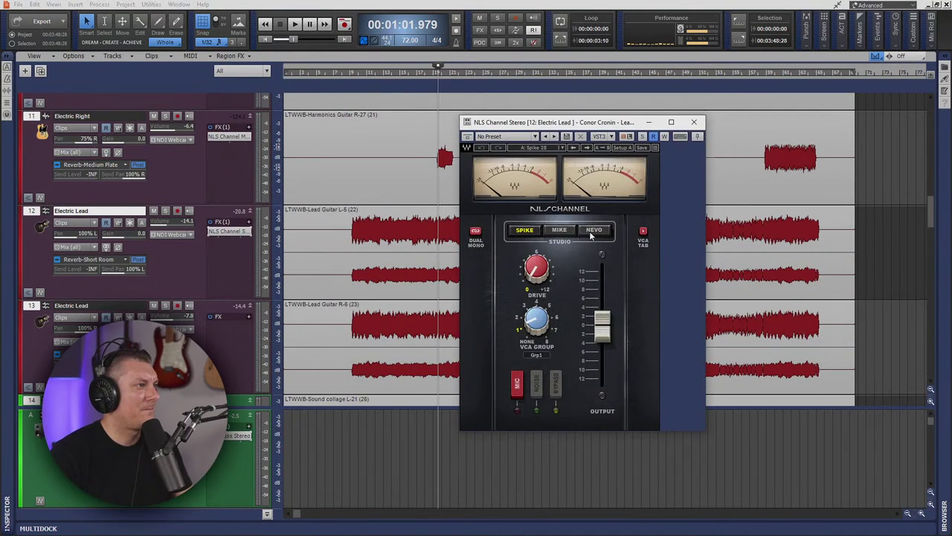
- Set the new NLS Channel Stereo to the Nevo console with drive at 6.2 and copy the effect to track 13 Electric Lead
{"action": "left_click", "coordinate": [592, 231]}
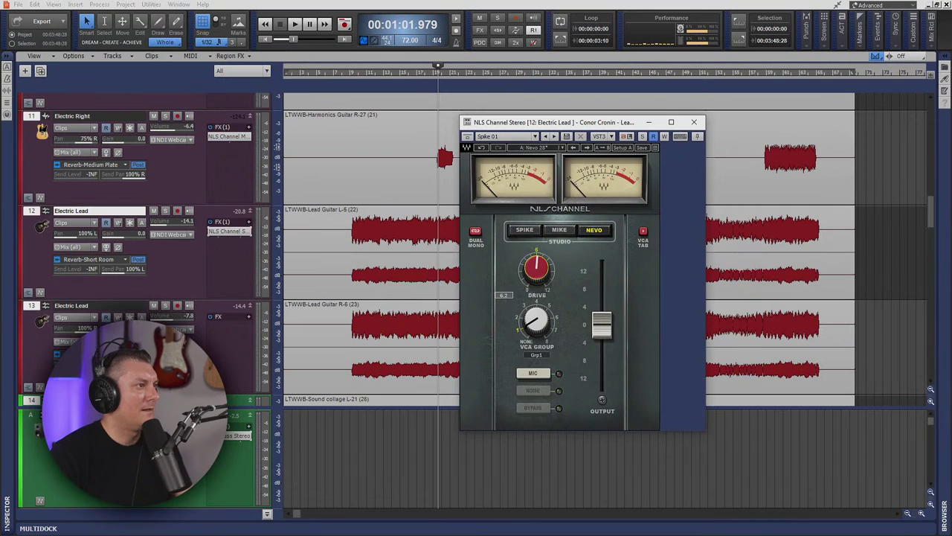
{"action": "left_click", "coordinate": [694, 122]}
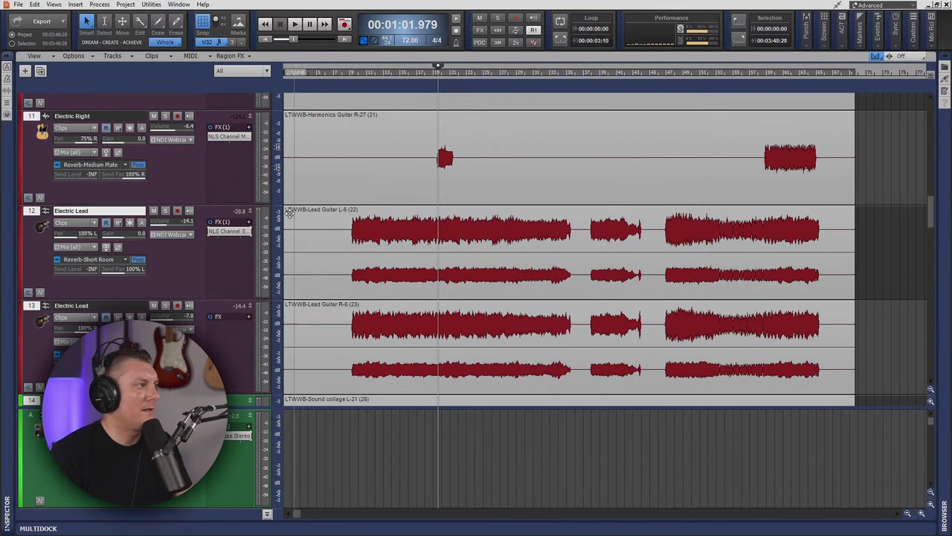
{"action": "left_click_drag", "start_coordinate": [237, 233], "coordinate": [239, 327]}
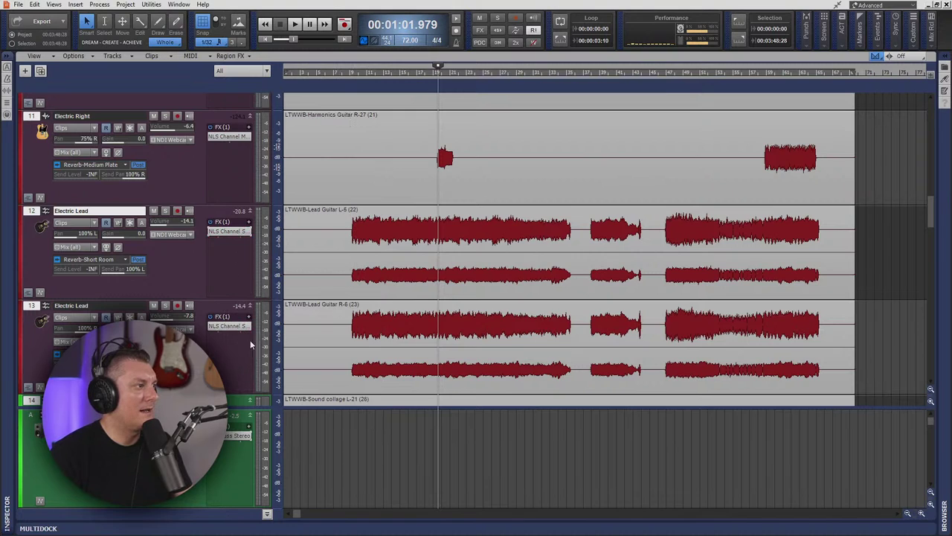
- Replace the NLS effects on the Sound Collage L and R tracks with the NLS Channel Stereo from track 13 Electric Lead
{"action": "scroll", "coordinate": [476, 314], "scroll_direction": "down", "scroll_amount": 3}
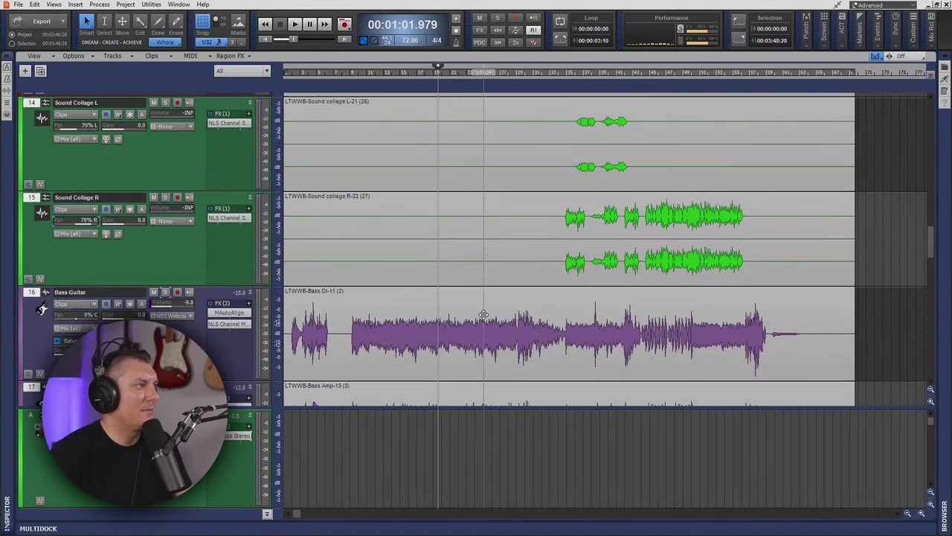
{"action": "right_click", "coordinate": [233, 125]}
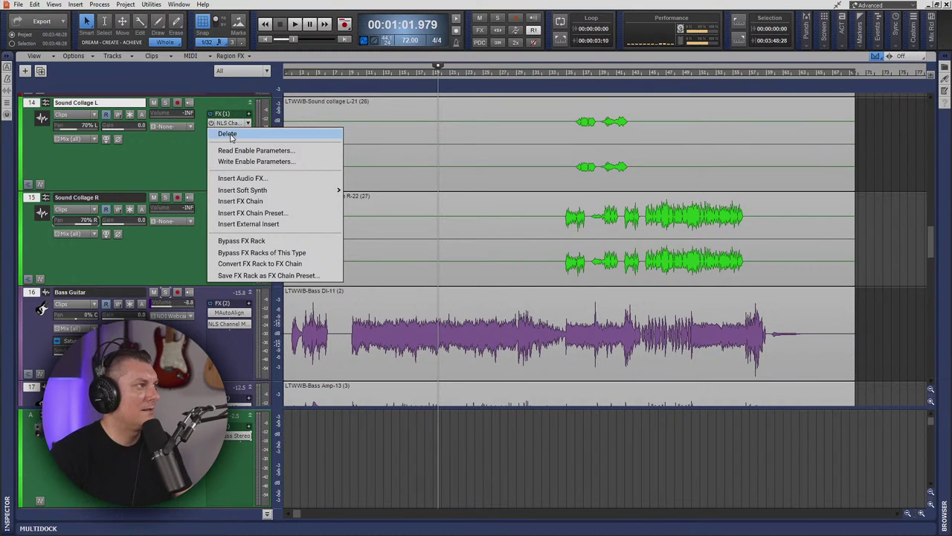
{"action": "left_click", "coordinate": [227, 134]}
{"action": "right_click", "coordinate": [230, 220]}
{"action": "left_click", "coordinate": [229, 228]}
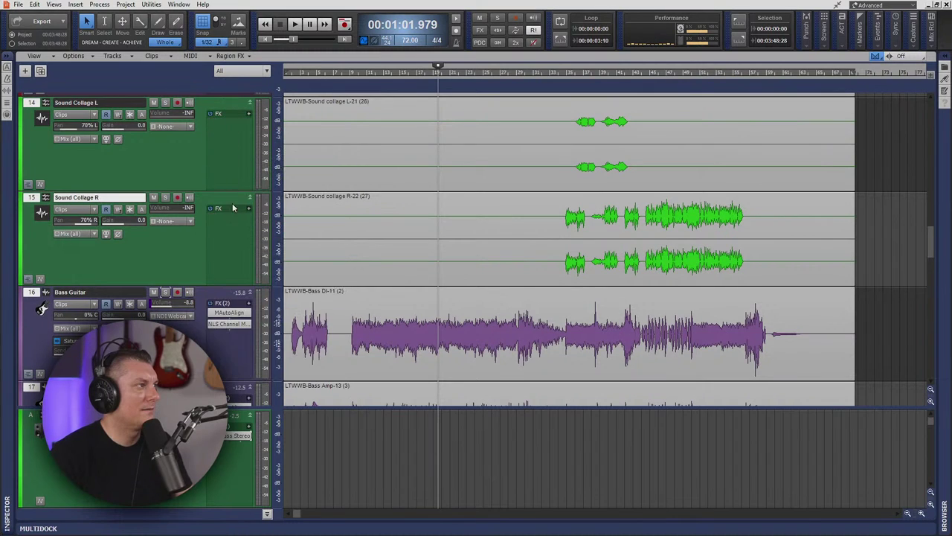
{"action": "scroll", "coordinate": [233, 177], "scroll_direction": "up", "scroll_amount": 3}
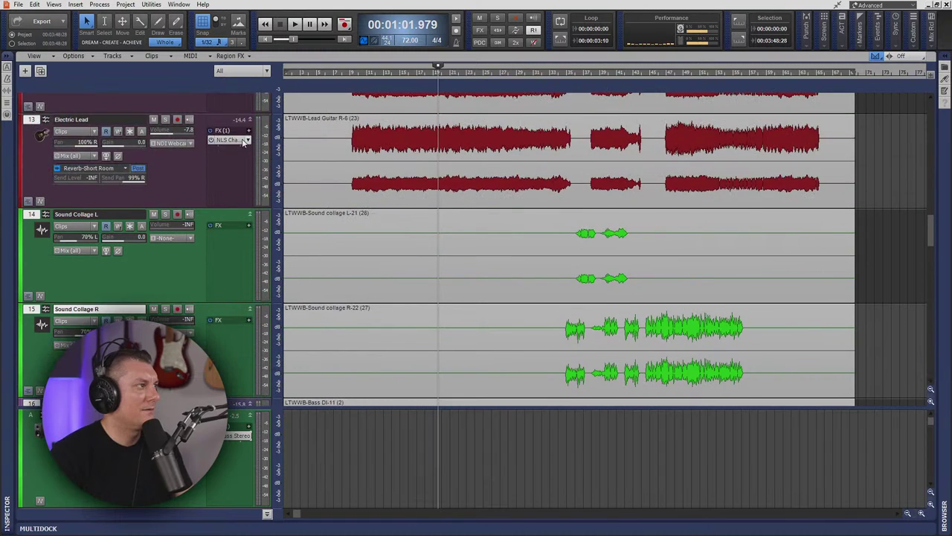
{"action": "left_click_drag", "start_coordinate": [233, 153], "coordinate": [229, 338]}
- Set the NLS Channel Mono on track 16 Bass Guitar to the Nevo console with drive at 5.7
{"action": "scroll", "coordinate": [327, 292], "scroll_direction": "down", "scroll_amount": 5}
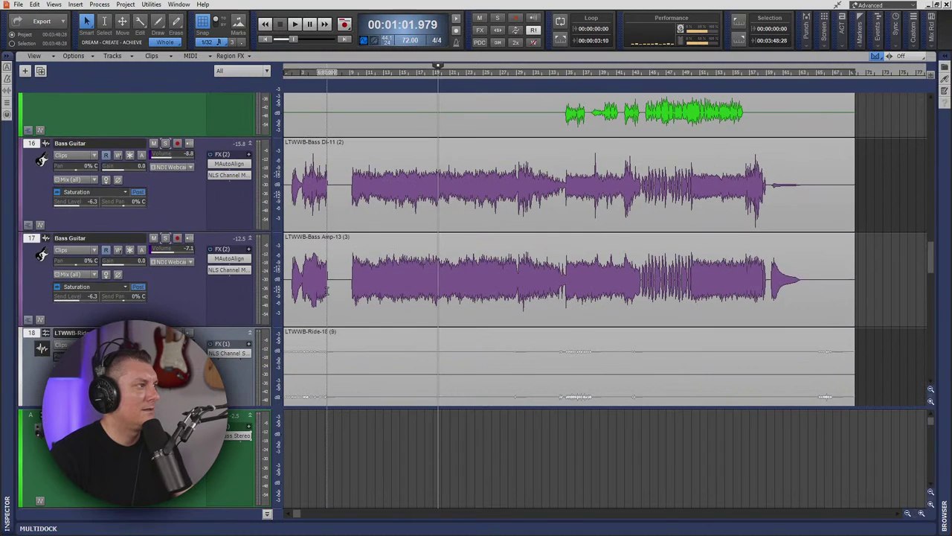
{"action": "double_click", "coordinate": [229, 175]}
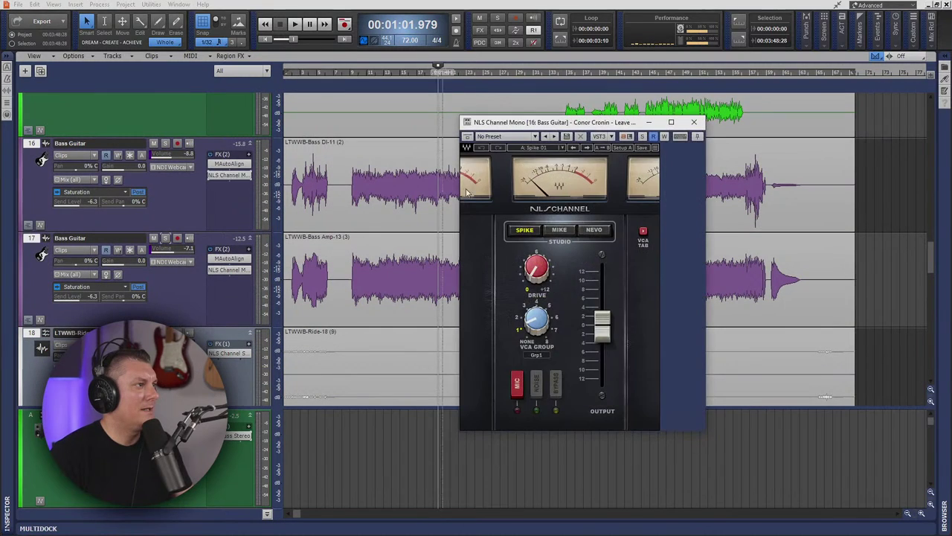
{"action": "left_click", "coordinate": [592, 230]}
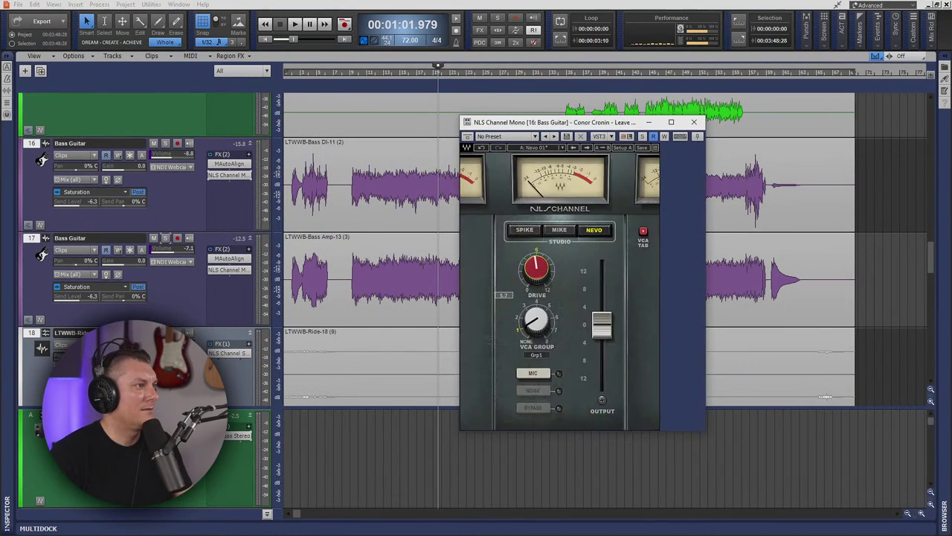
{"action": "left_click", "coordinate": [694, 122]}
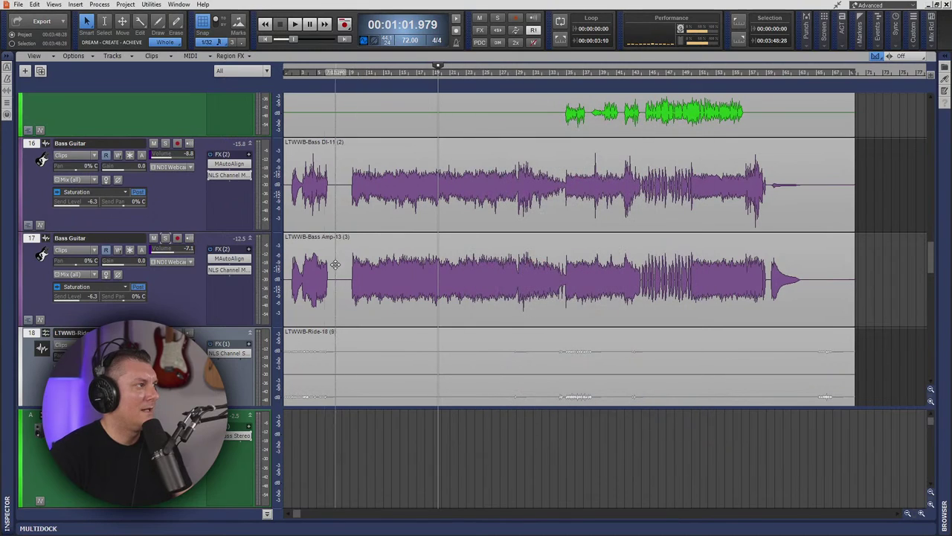
- Set the NLS Channel Mono on track 17 Bass Guitar to the Nevo console with drive at about 6
{"action": "scroll", "coordinate": [245, 327], "scroll_direction": "down", "scroll_amount": 1}
{"action": "double_click", "coordinate": [229, 195]}
{"action": "left_click_drag", "start_coordinate": [536, 270], "coordinate": [535, 267]}
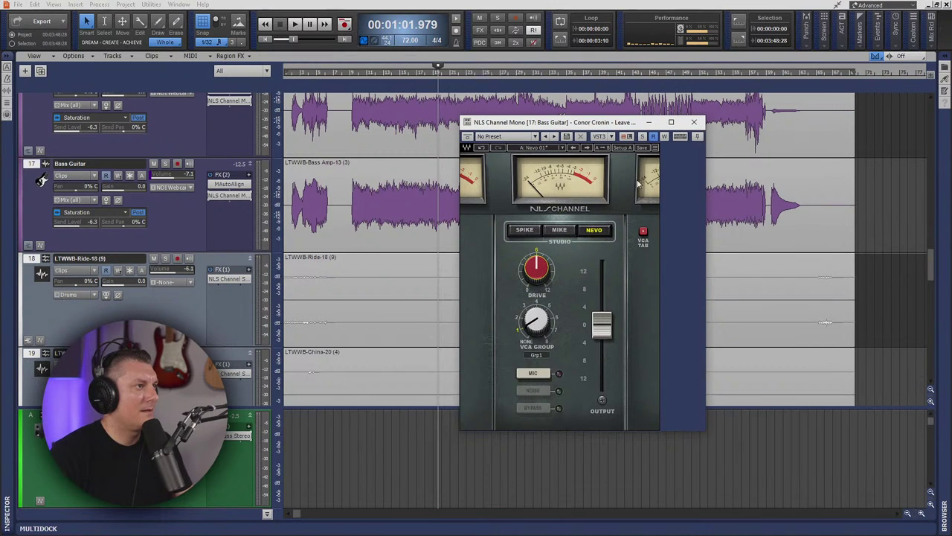
{"action": "left_click", "coordinate": [693, 123]}
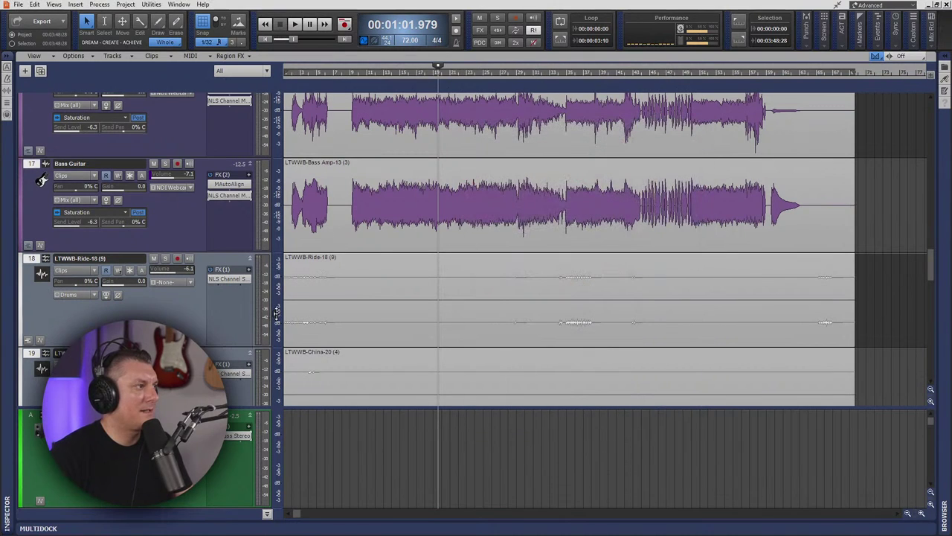
- Set the NLS Channel Stereo on the Ride track to the Nevo console with drive at about 6
{"action": "scroll", "coordinate": [312, 324], "scroll_direction": "down", "scroll_amount": 2}
{"action": "double_click", "coordinate": [237, 208]}
{"action": "mouse_move", "coordinate": [529, 287]}
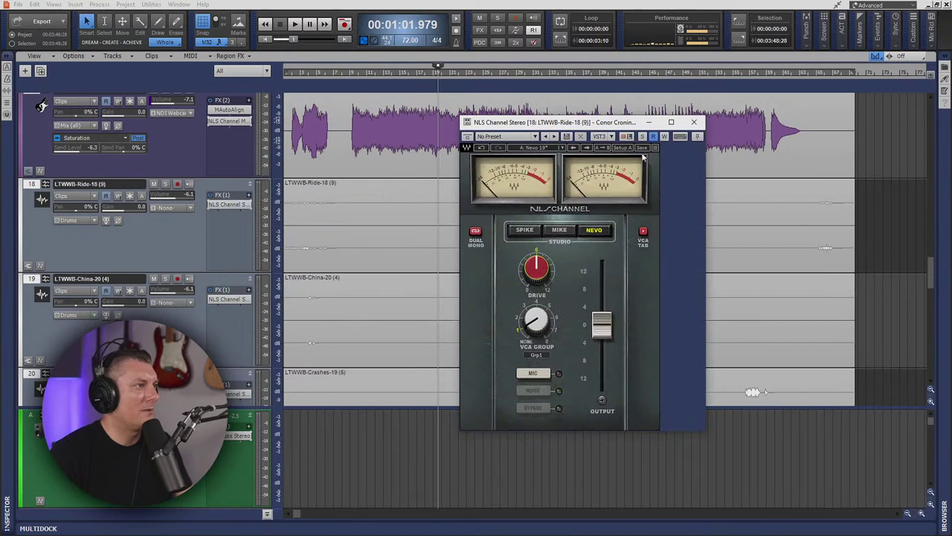
{"action": "left_click", "coordinate": [693, 122]}
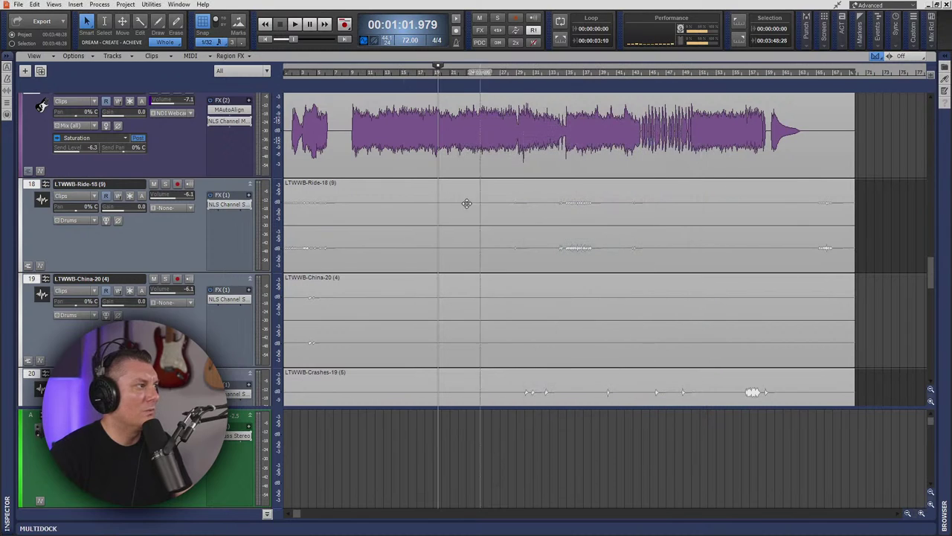
- Replace the NLS effect on the China track with a copy of the Ride track's NLS Channel Stereo
{"action": "right_click", "coordinate": [230, 299]}
{"action": "left_click", "coordinate": [231, 159]}
{"action": "left_click_drag", "start_coordinate": [238, 205], "coordinate": [234, 319]}
- Replace the NLS effects on the Crashes and Hi Hat tracks with copies of the China track's NLS Channel Stereo
{"action": "scroll", "coordinate": [295, 317], "scroll_direction": "down", "scroll_amount": 1}
{"action": "scroll", "coordinate": [294, 317], "scroll_direction": "down", "scroll_amount": 3}
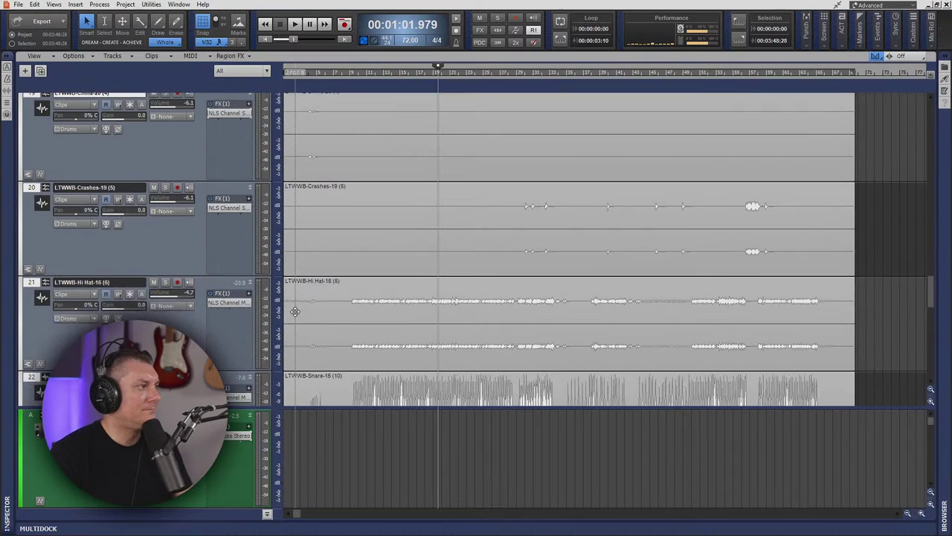
{"action": "right_click", "coordinate": [224, 207]}
{"action": "left_click", "coordinate": [230, 218]}
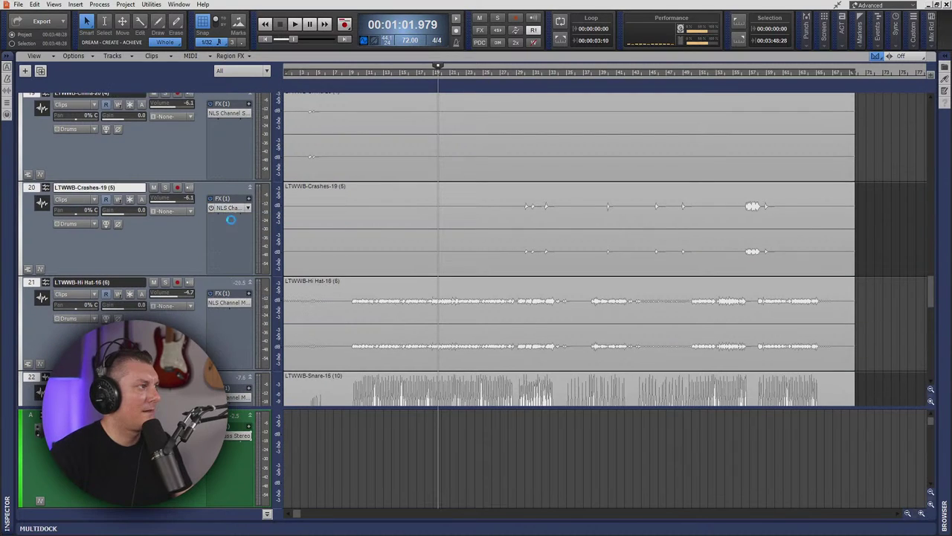
{"action": "right_click", "coordinate": [225, 303]}
{"action": "left_click", "coordinate": [230, 160]}
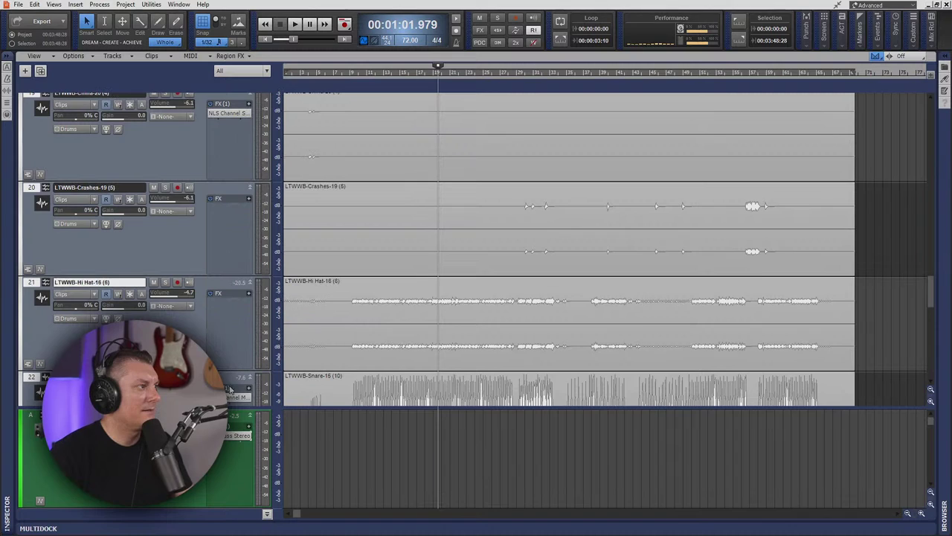
{"action": "right_click", "coordinate": [231, 398]}
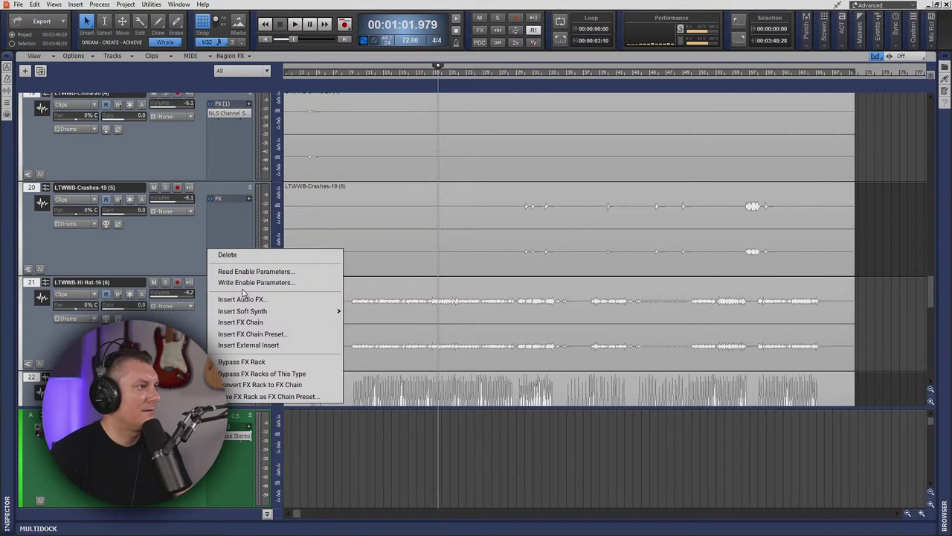
{"action": "left_click", "coordinate": [227, 254]}
{"action": "left_click_drag", "start_coordinate": [227, 119], "coordinate": [227, 306]}
- Set the Snare track's NLS Channel Mono to Nevo with drive at about 6, and switch the Kick track's to Nevo
{"action": "scroll", "coordinate": [298, 318], "scroll_direction": "down", "scroll_amount": 3}
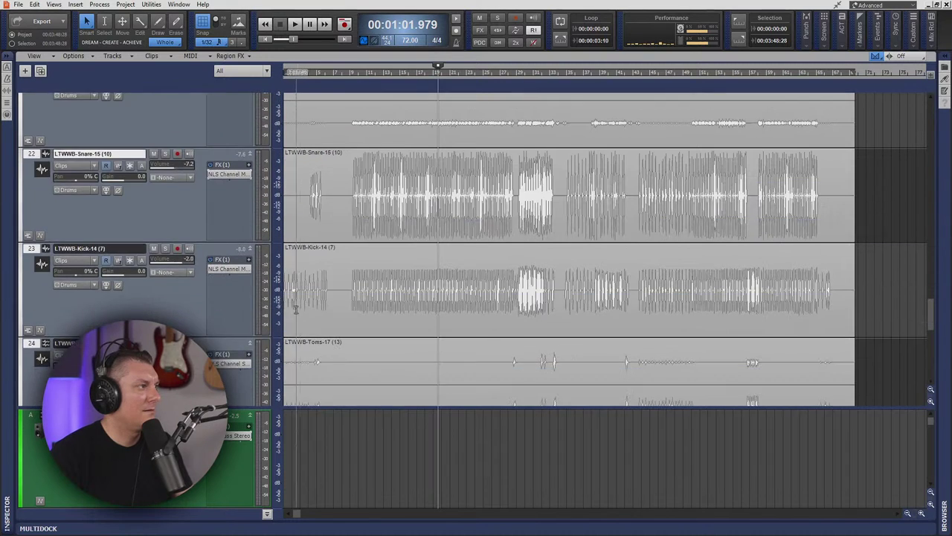
{"action": "double_click", "coordinate": [229, 173]}
{"action": "left_click_drag", "start_coordinate": [540, 265], "coordinate": [540, 261]}
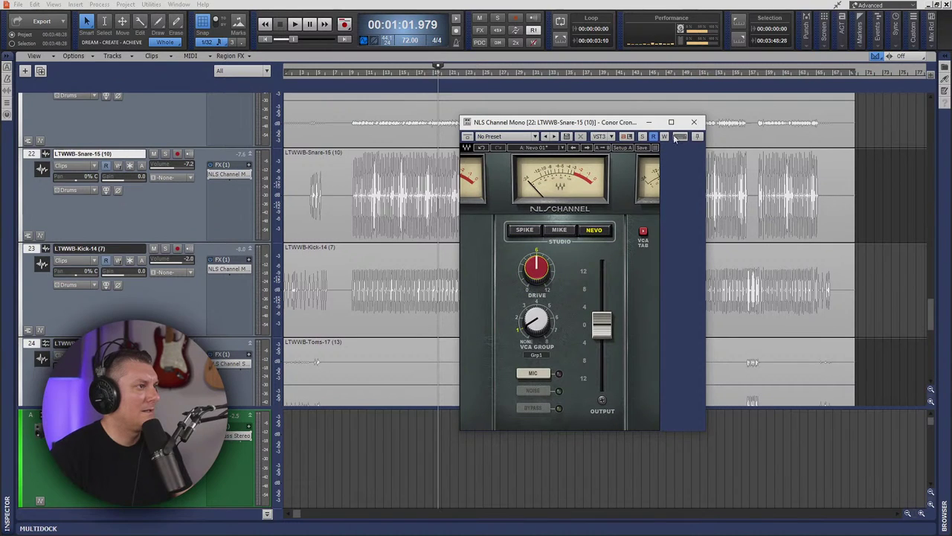
{"action": "left_click", "coordinate": [694, 122]}
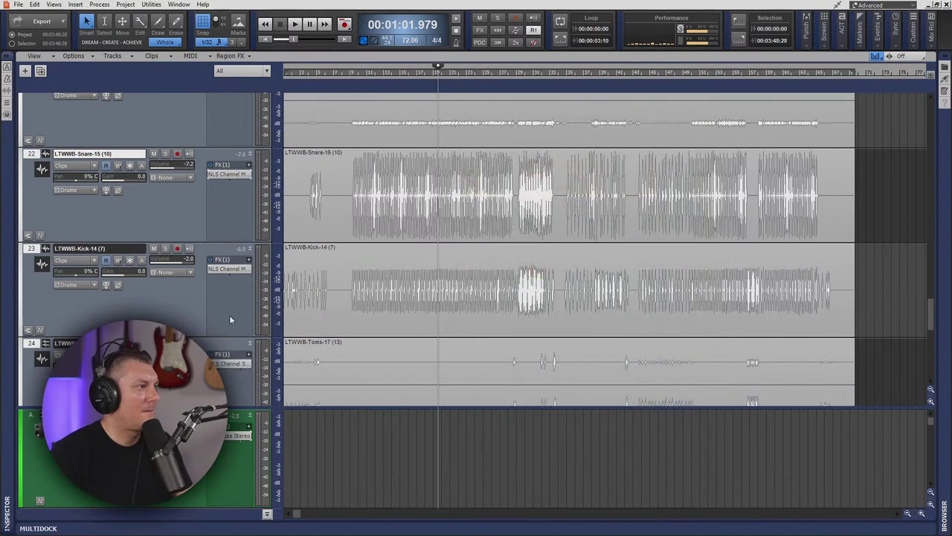
{"action": "double_click", "coordinate": [227, 269]}
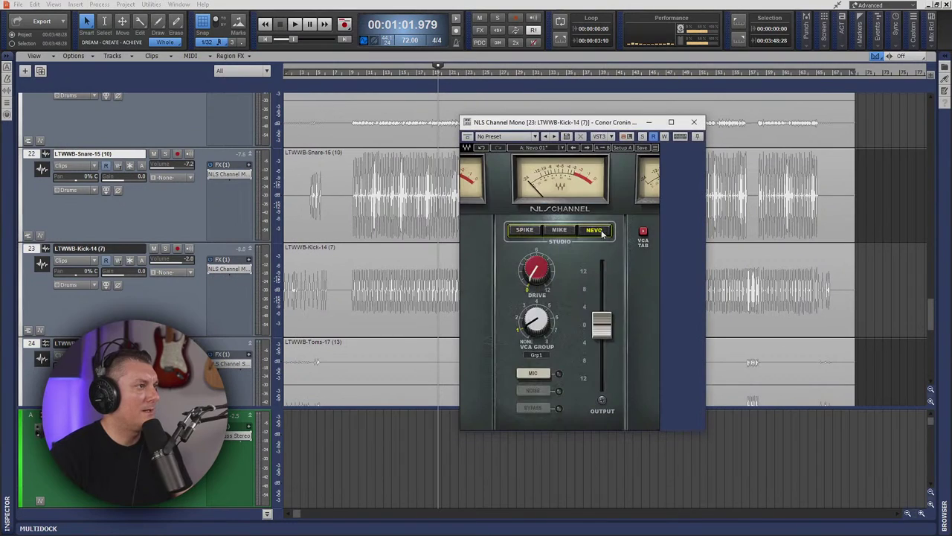
{"action": "left_click", "coordinate": [694, 122]}
- Set the NLS Channel Stereo on the Toms track to the Nevo console and raise its drive
{"action": "scroll", "coordinate": [318, 311], "scroll_direction": "down", "scroll_amount": 5}
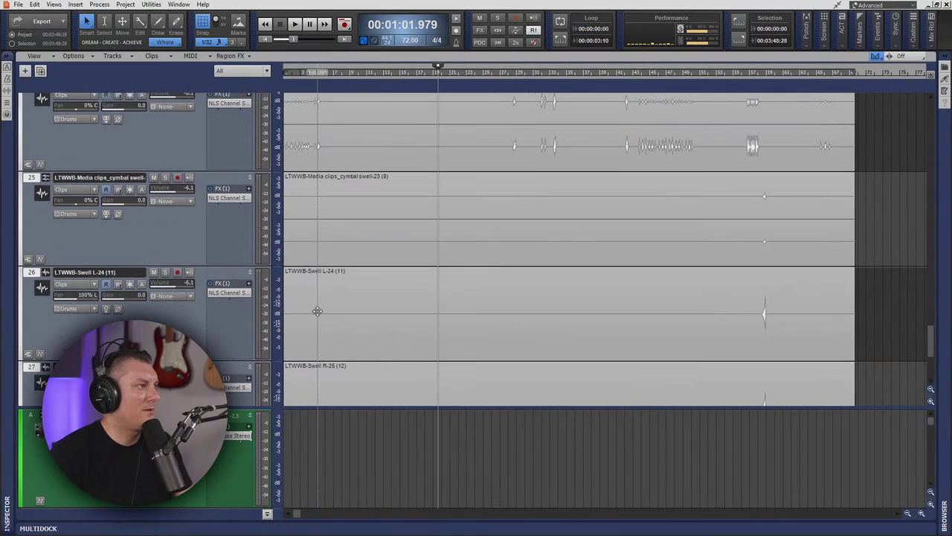
{"action": "scroll", "coordinate": [317, 311], "scroll_direction": "up", "scroll_amount": 1}
{"action": "double_click", "coordinate": [227, 140]}
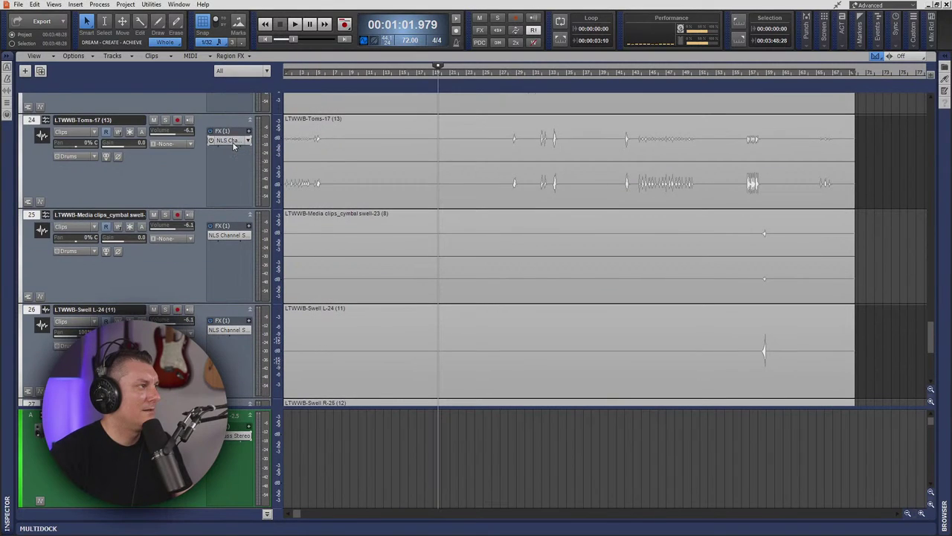
{"action": "mouse_move", "coordinate": [536, 270]}
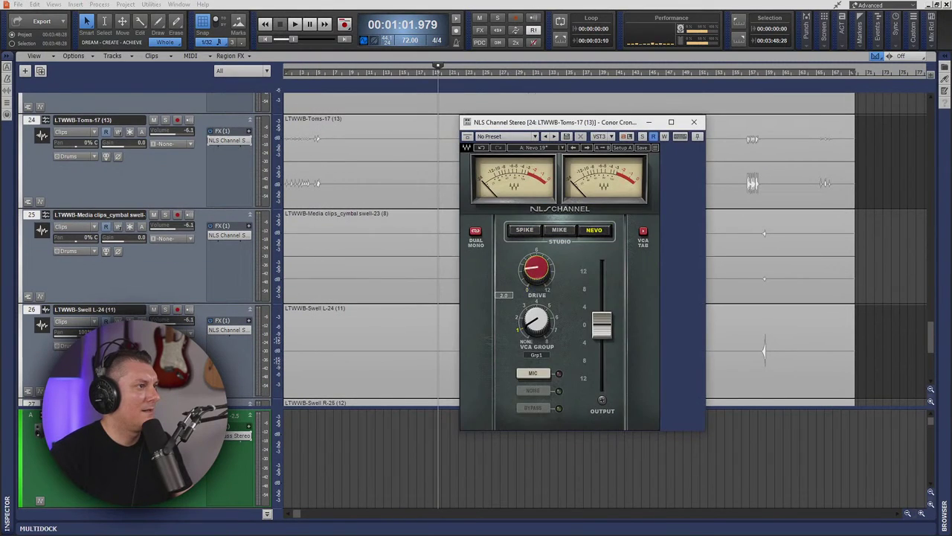
{"action": "left_click", "coordinate": [693, 122]}
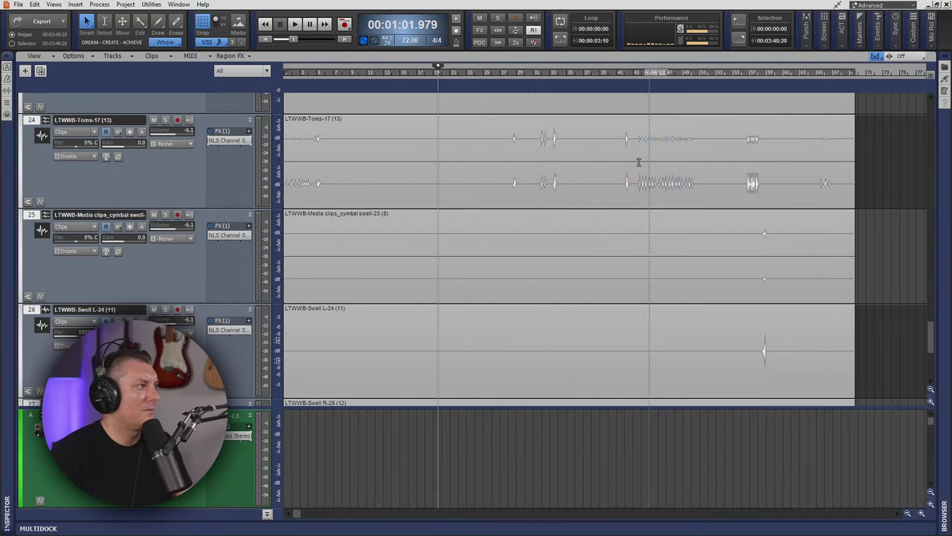
- Try replacing the NLS effect on track 26 Swell L with a copied NLS Channel Stereo
{"action": "right_click", "coordinate": [230, 330]}
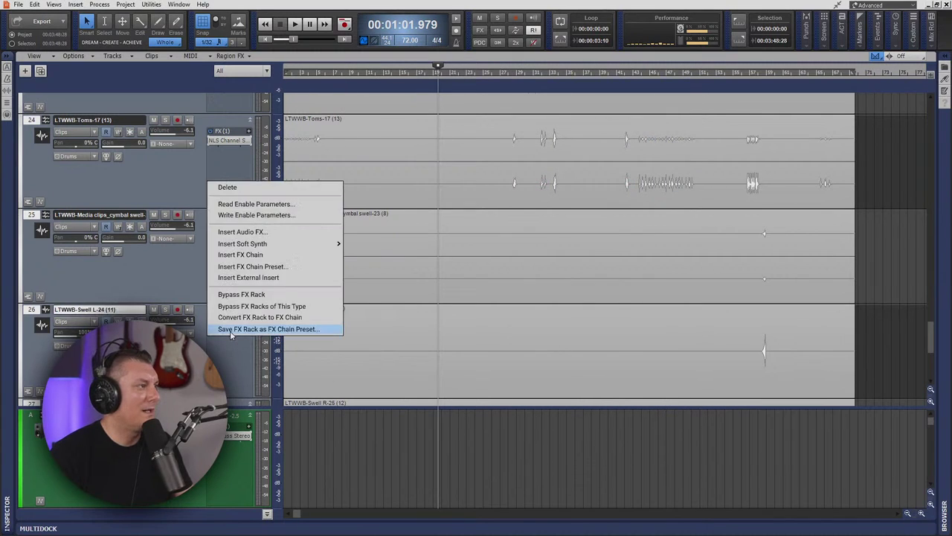
{"action": "key", "text": "Escape"}
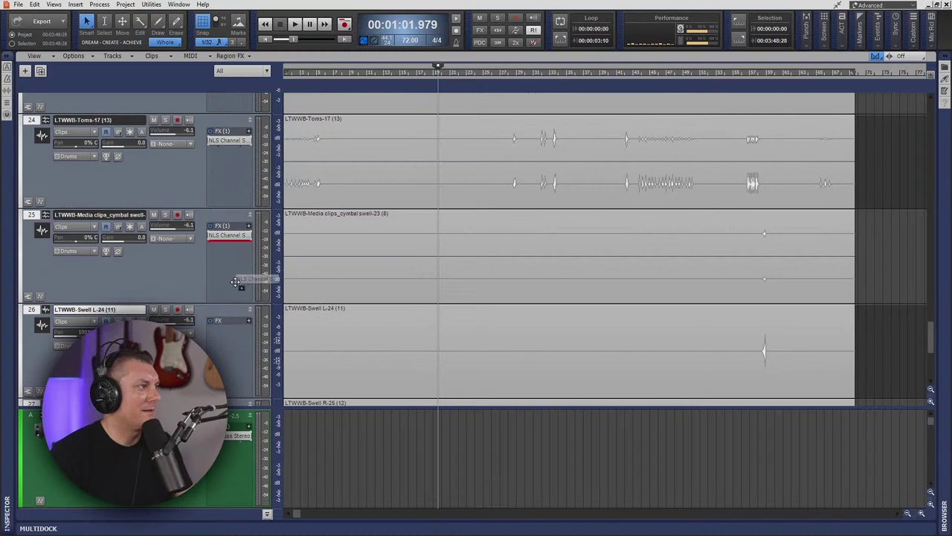
{"action": "scroll", "coordinate": [325, 307], "scroll_direction": "down", "scroll_amount": 2}
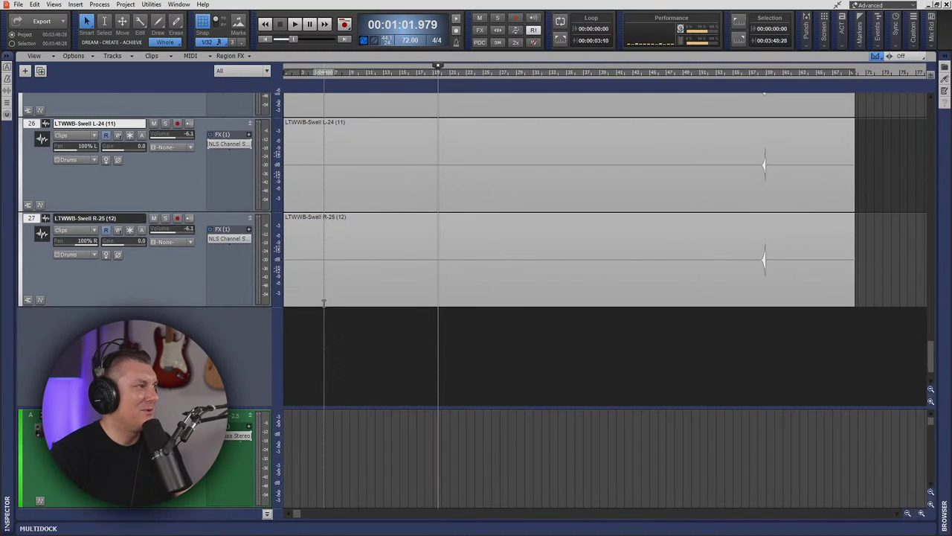
- Delete the NLS Channel Stereo effects from track 26 Swell L and track 27 Swell R
{"action": "scroll", "coordinate": [325, 306], "scroll_direction": "up", "scroll_amount": 1}
{"action": "right_click", "coordinate": [231, 221]}
{"action": "key", "text": "Escape"}
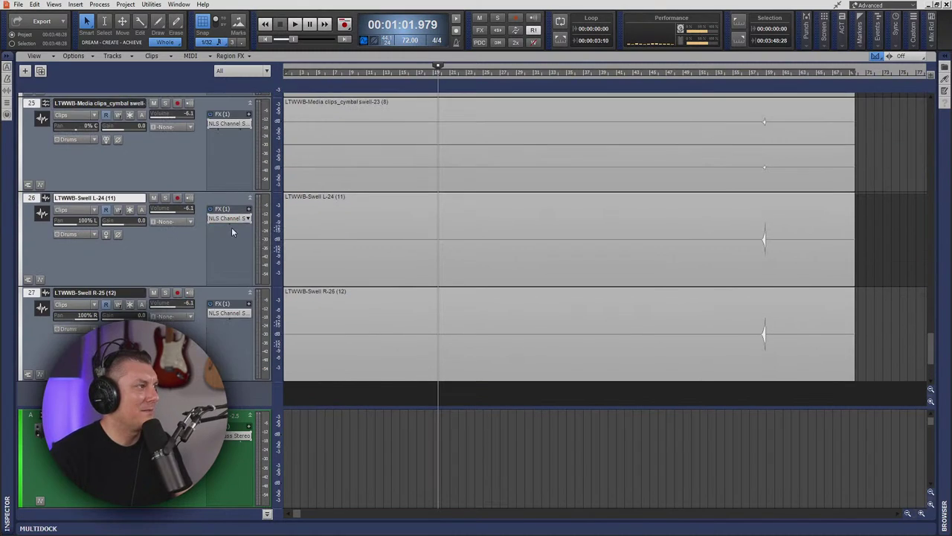
{"action": "right_click", "coordinate": [232, 317]}
{"action": "left_click", "coordinate": [228, 171]}
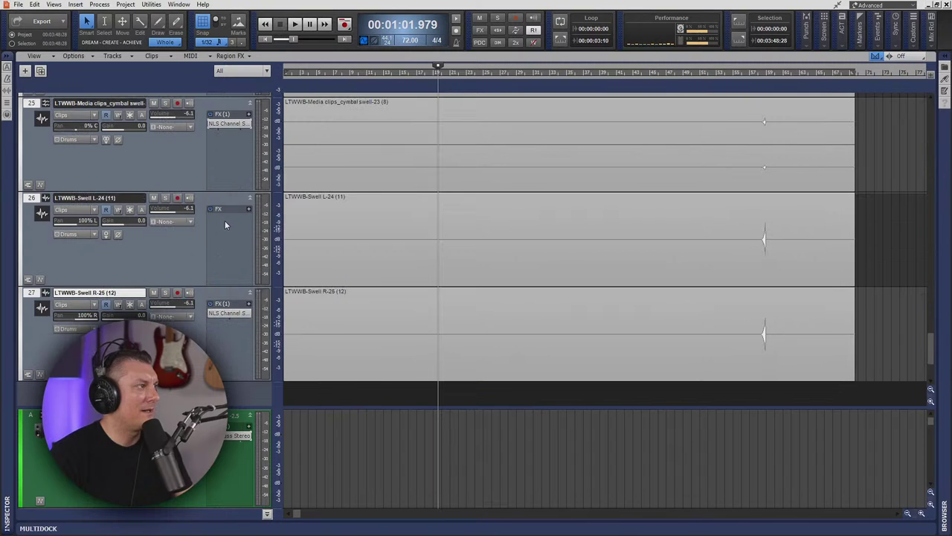
- Insert the NLS Channel Mono effect on track 26 Swell L
{"action": "right_click", "coordinate": [227, 226]}
{"action": "left_click", "coordinate": [240, 230]}
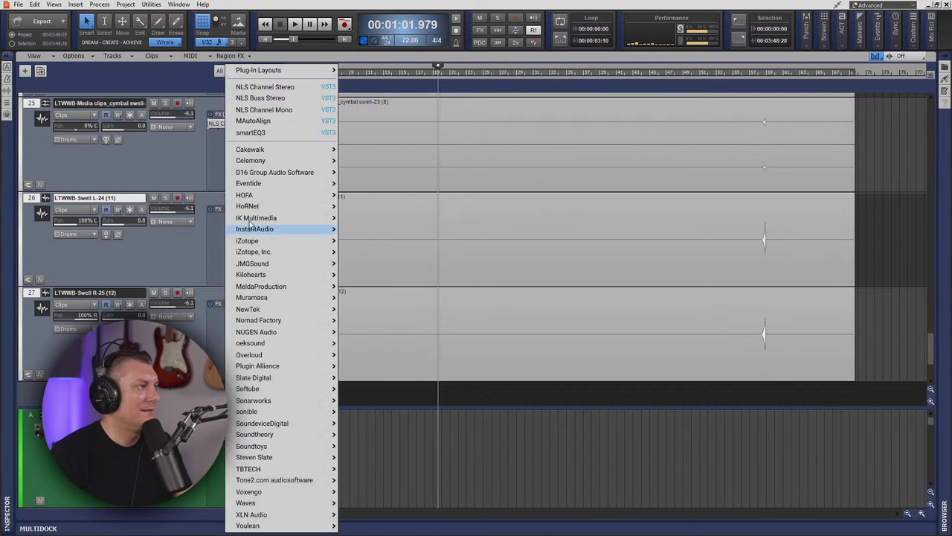
{"action": "left_click", "coordinate": [281, 112]}
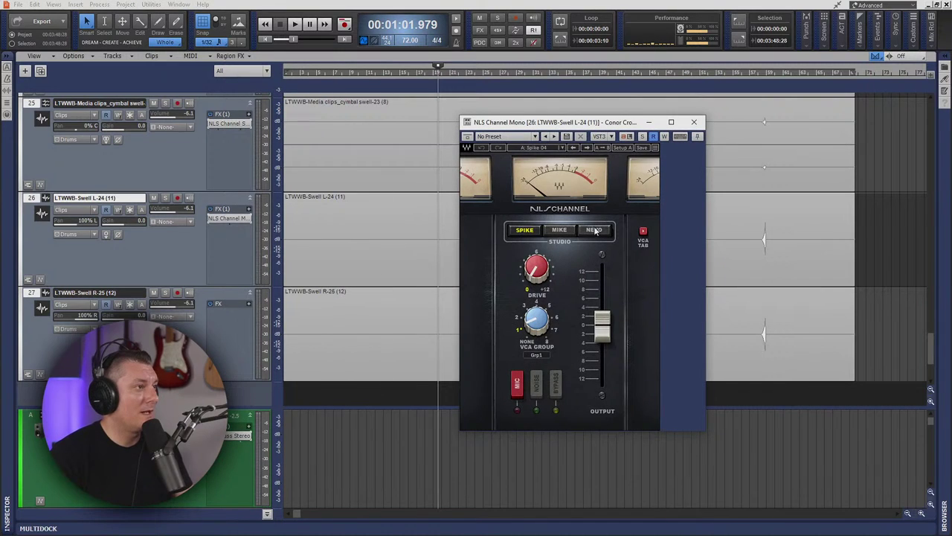
- Set Swell L's NLS Channel Mono to the Nevo console with drive at 5.9 and copy the effect to track 27 Swell R
{"action": "left_click", "coordinate": [594, 231]}
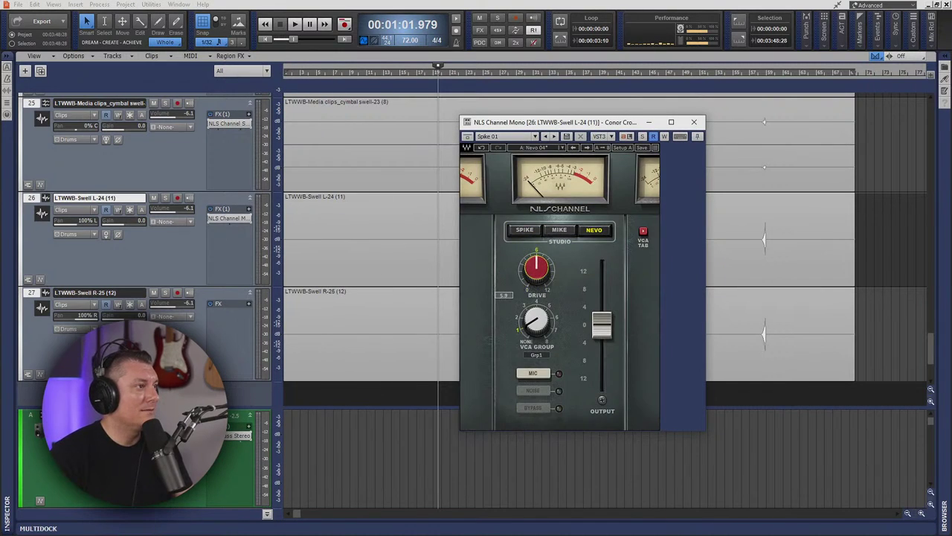
{"action": "left_click", "coordinate": [694, 122]}
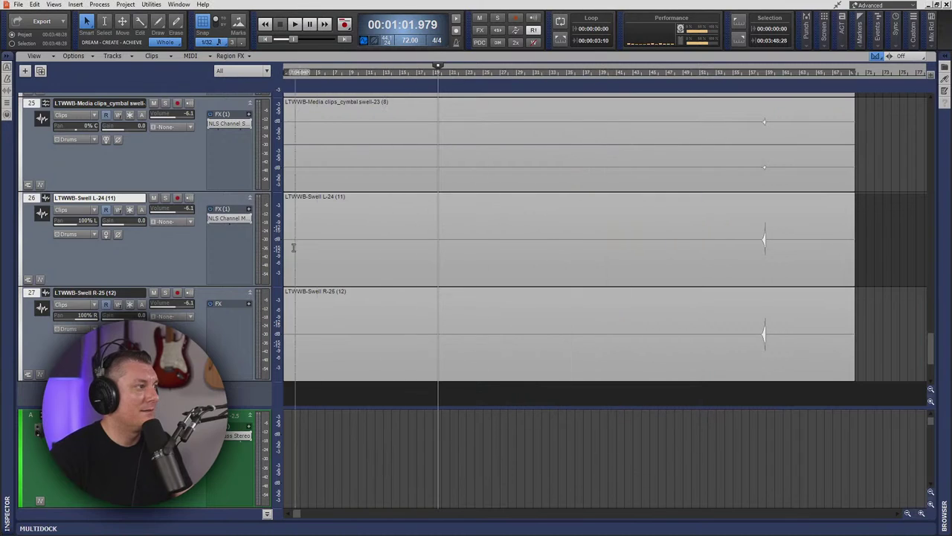
{"action": "left_click_drag", "start_coordinate": [229, 218], "coordinate": [231, 304]}
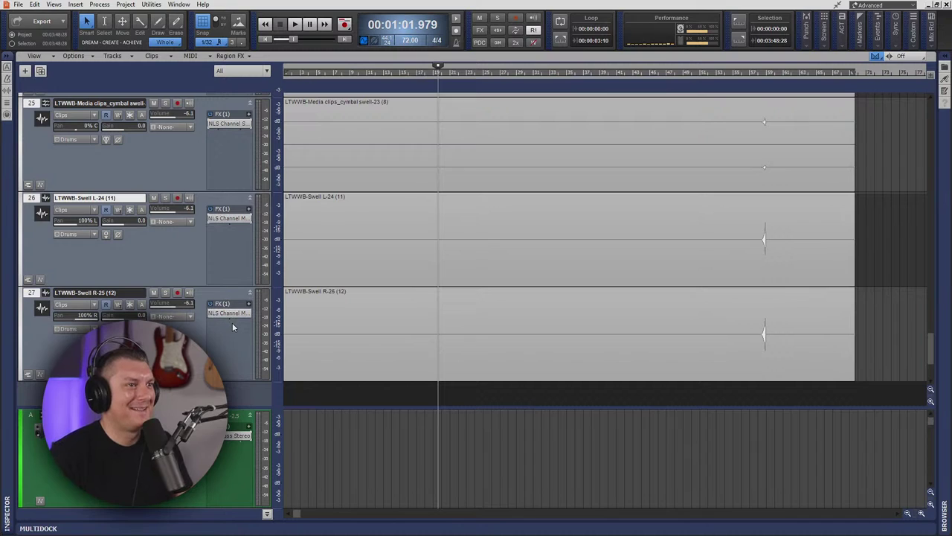
{"action": "left_click", "coordinate": [206, 341]}
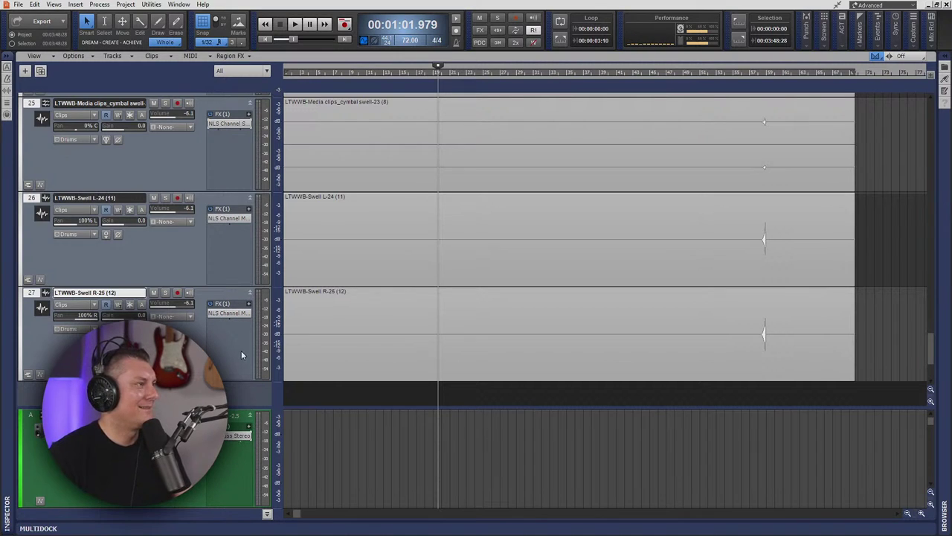
- Set the Mix (all) bus's NLS Buss Stereo to the Nevo console with drive at 6
{"action": "scroll", "coordinate": [231, 442], "scroll_direction": "down", "scroll_amount": 1}
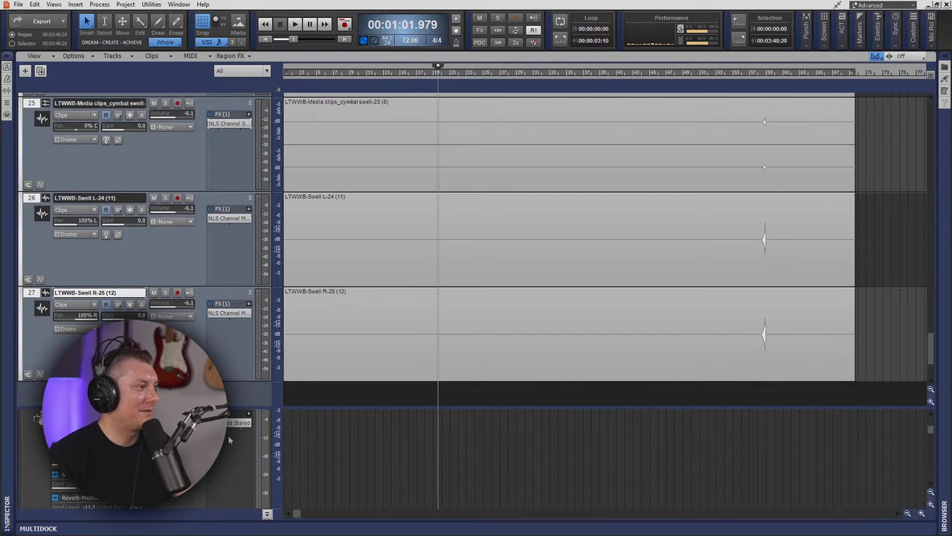
{"action": "left_click_drag", "start_coordinate": [253, 413], "coordinate": [247, 110]}
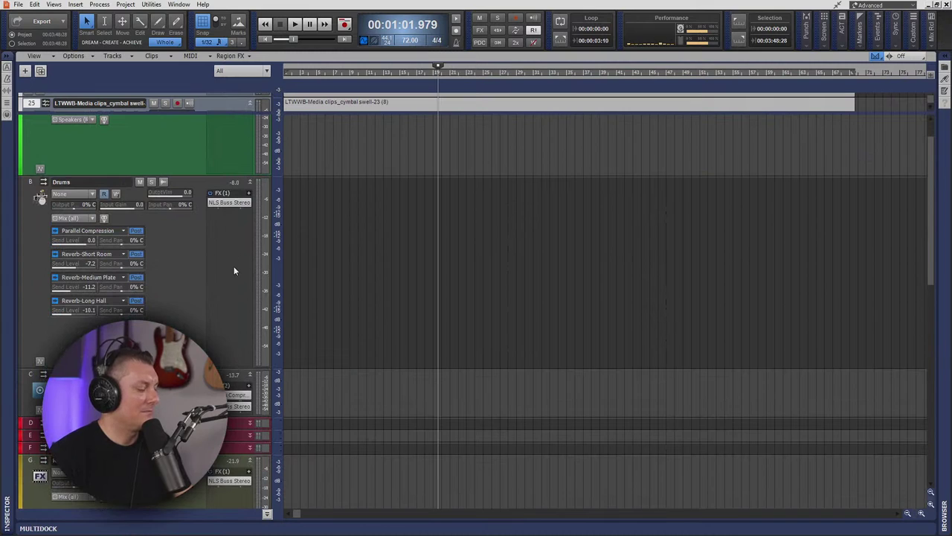
{"action": "double_click", "coordinate": [197, 300]}
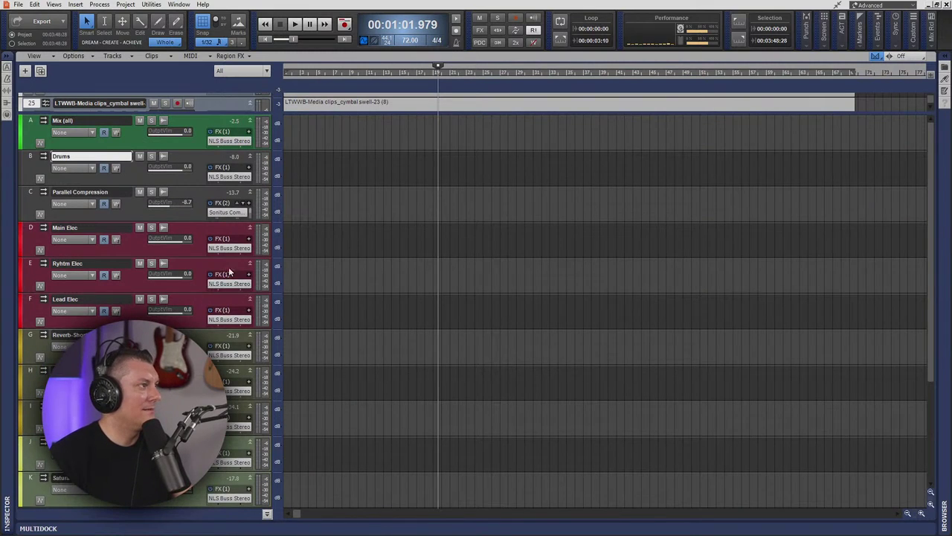
{"action": "double_click", "coordinate": [229, 141]}
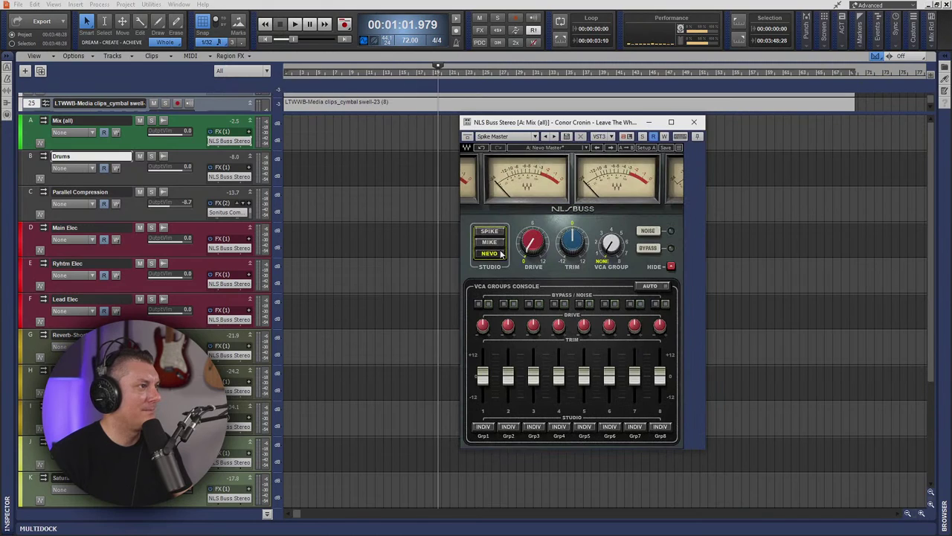
{"action": "left_click_drag", "start_coordinate": [533, 241], "coordinate": [533, 238]}
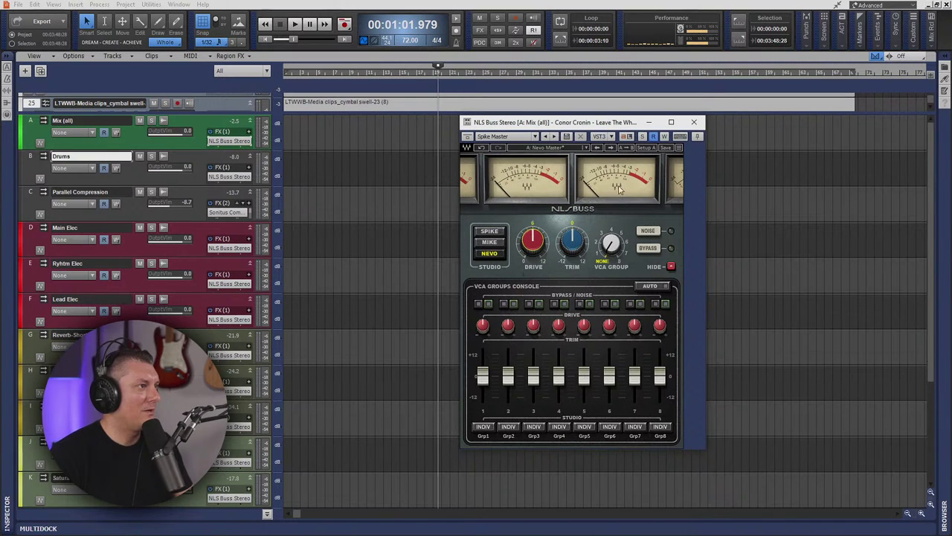
{"action": "left_click", "coordinate": [693, 122]}
- Delete the NLS Buss Stereo effects from the Drums and Parallel Compression buses
{"action": "right_click", "coordinate": [228, 177]}
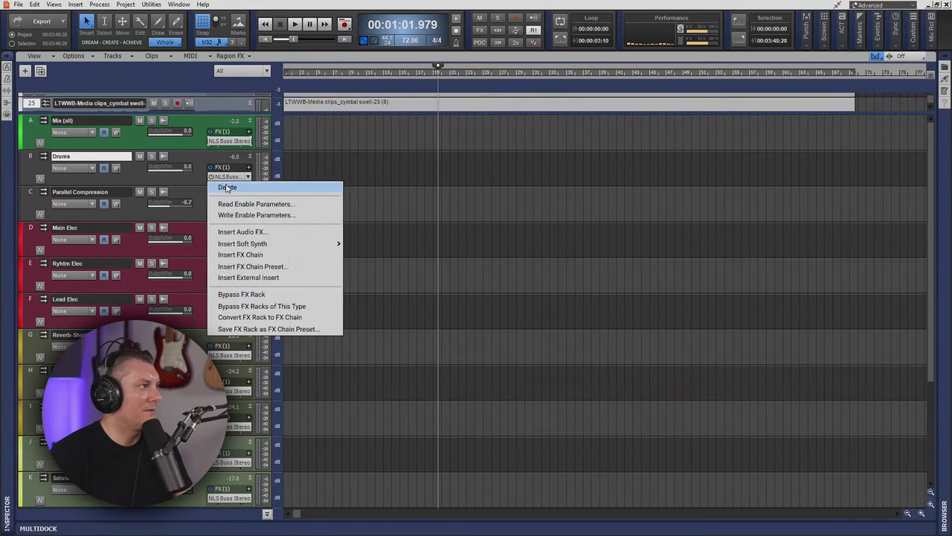
{"action": "left_click", "coordinate": [226, 187]}
{"action": "right_click", "coordinate": [226, 212]}
{"action": "left_click", "coordinate": [187, 196]}
{"action": "left_click_drag", "start_coordinate": [196, 221], "coordinate": [199, 246]}
{"action": "left_click_drag", "start_coordinate": [200, 279], "coordinate": [199, 304]}
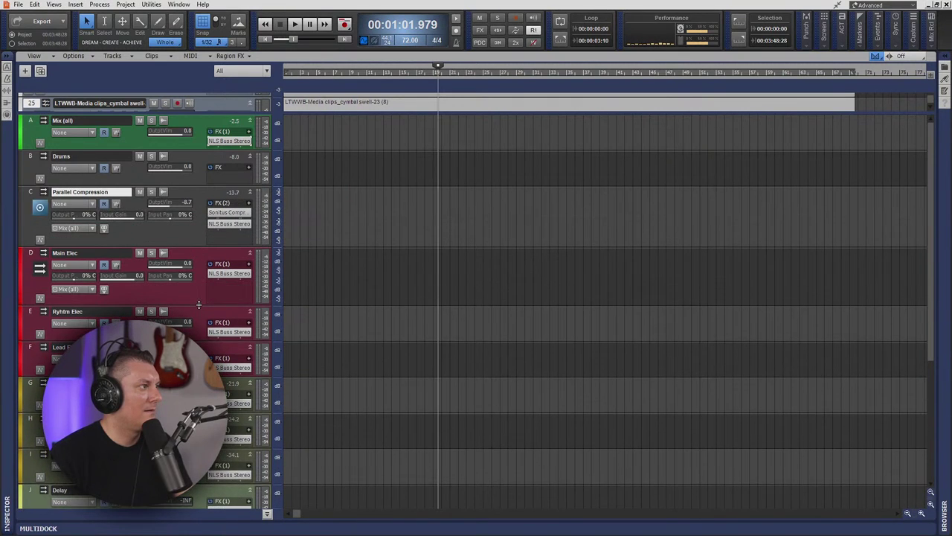
{"action": "right_click", "coordinate": [226, 229]}
{"action": "left_click", "coordinate": [228, 233]}
- Delete the NLS Buss Stereo effects from the Main Elec, Ryhtm Elec and Lead Elec buses
{"action": "right_click", "coordinate": [230, 276]}
{"action": "left_click", "coordinate": [225, 131]}
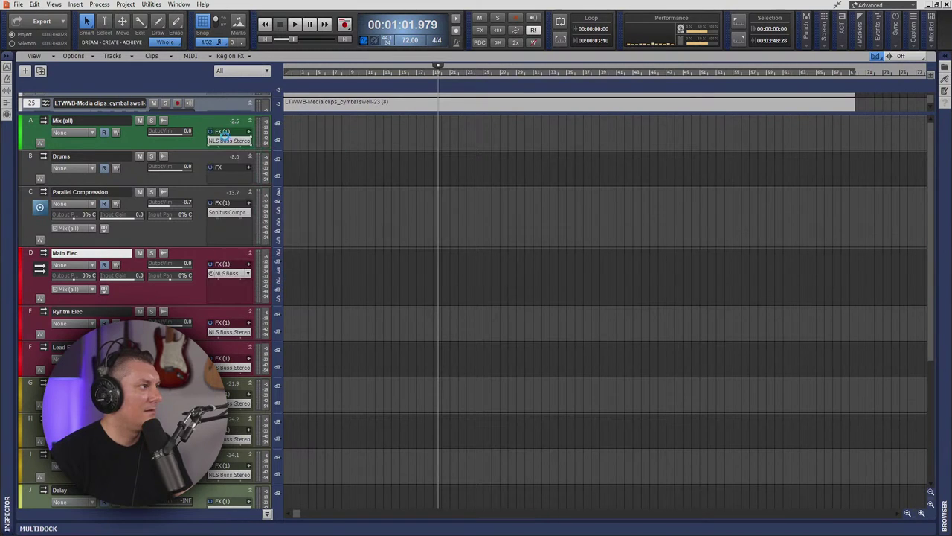
{"action": "right_click", "coordinate": [226, 328]}
{"action": "left_click", "coordinate": [225, 187]}
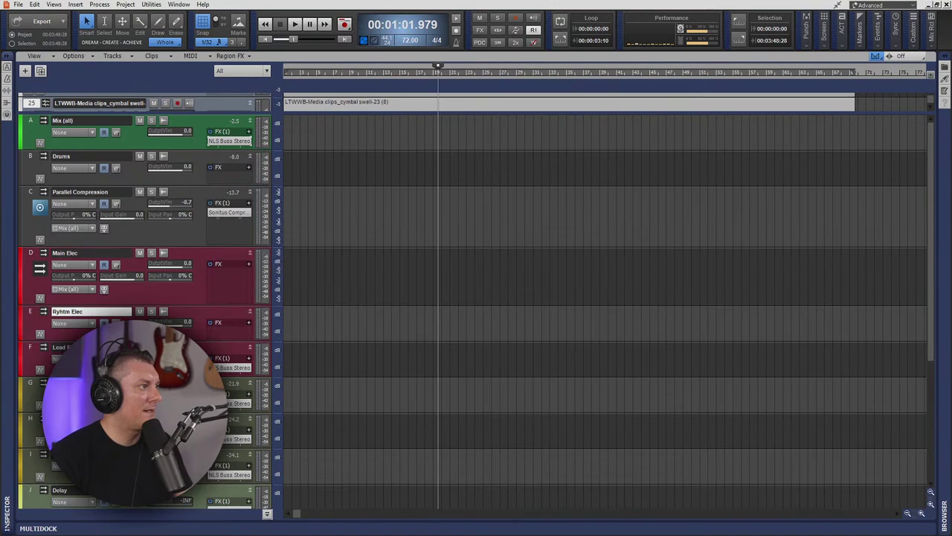
{"action": "right_click", "coordinate": [216, 219]}
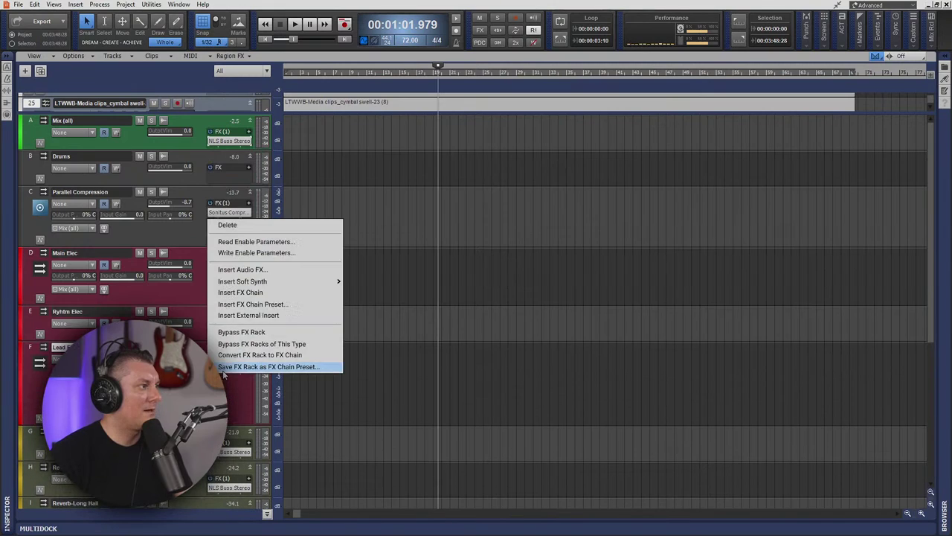
{"action": "left_click", "coordinate": [235, 224]}
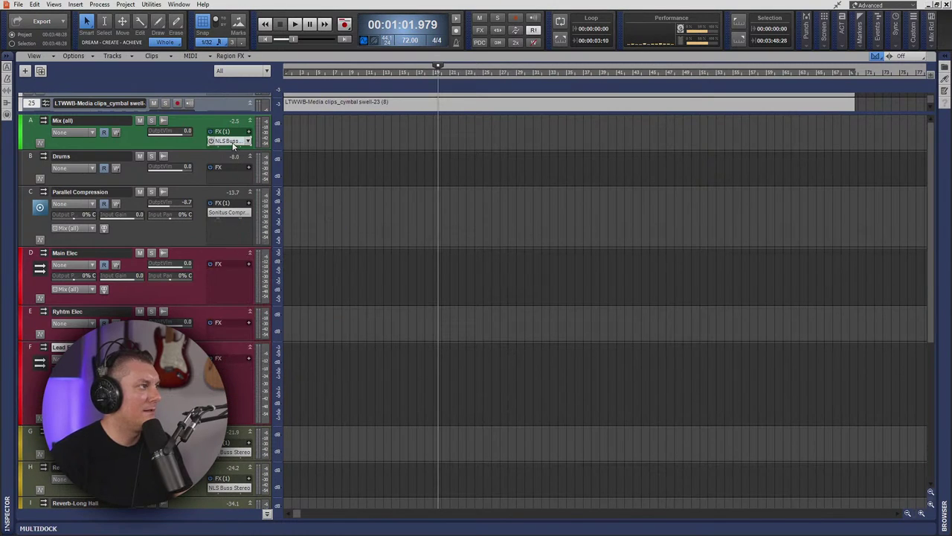
- Copy Mix (all)'s NLS Buss Stereo to the Drums, Parallel Compression, Main Elec, Ryhtm Elec and Lead Elec buses
{"action": "left_click_drag", "start_coordinate": [210, 185], "coordinate": [215, 216]}
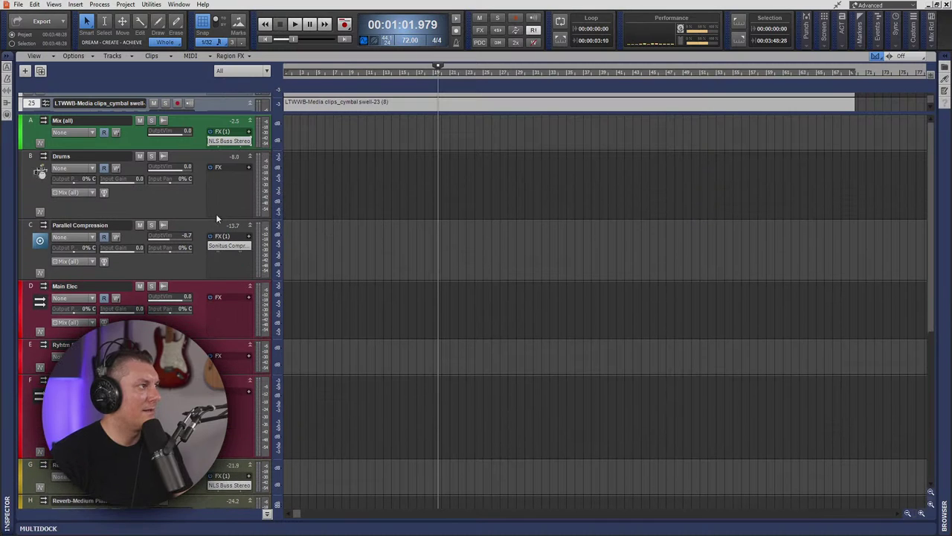
{"action": "left_click_drag", "start_coordinate": [229, 141], "coordinate": [231, 372]}
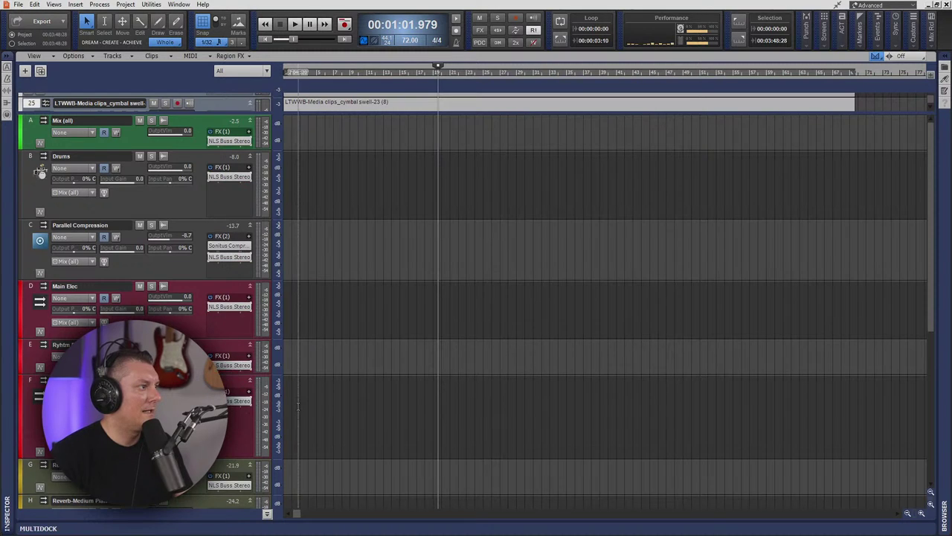
- Delete the NLS Buss Stereo effects from the three Reverb buses, the Delay bus and the Saturation bus
{"action": "scroll", "coordinate": [299, 402], "scroll_direction": "down", "scroll_amount": 5}
{"action": "scroll", "coordinate": [299, 403], "scroll_direction": "down", "scroll_amount": 1}
{"action": "right_click", "coordinate": [232, 227]}
{"action": "left_click", "coordinate": [238, 239]}
{"action": "right_click", "coordinate": [210, 260]}
{"action": "left_click", "coordinate": [231, 270]}
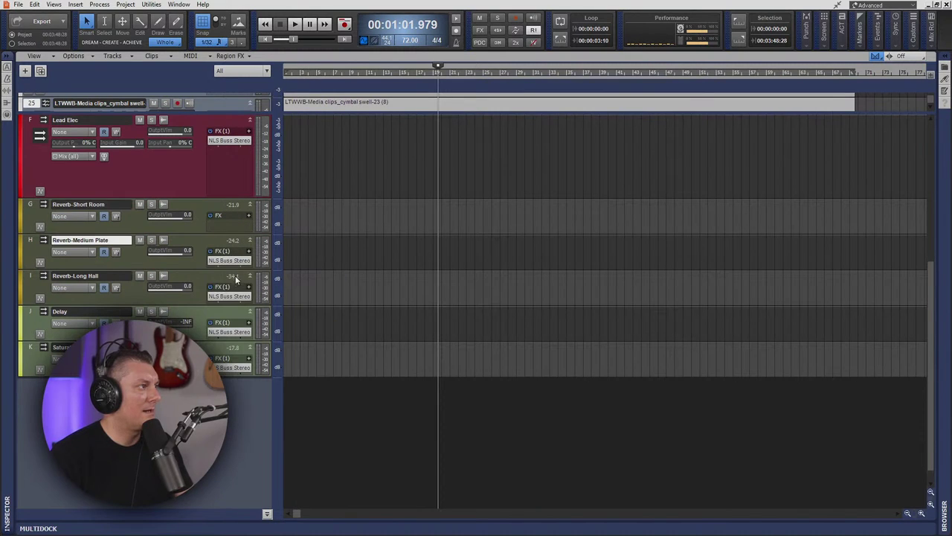
{"action": "right_click", "coordinate": [236, 301]}
{"action": "left_click", "coordinate": [229, 154]}
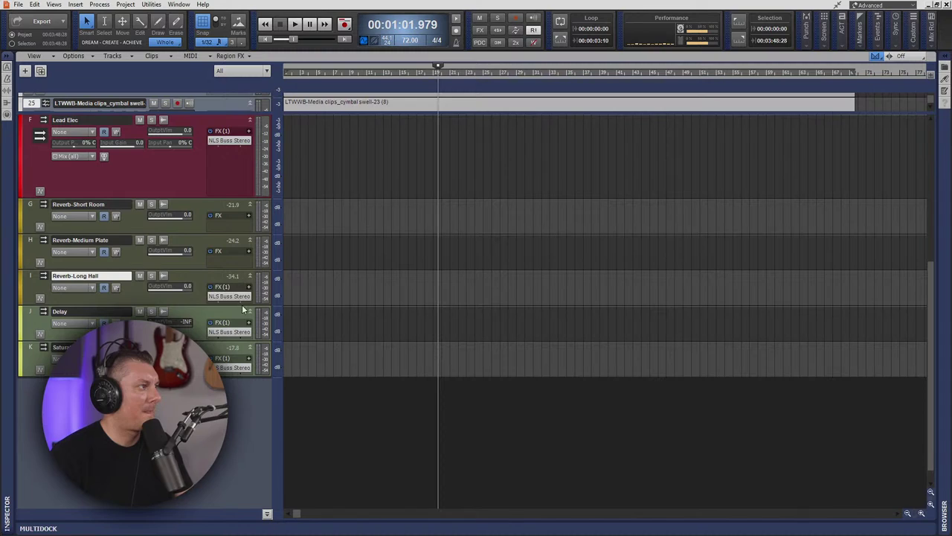
{"action": "right_click", "coordinate": [235, 331]}
{"action": "left_click", "coordinate": [226, 190]}
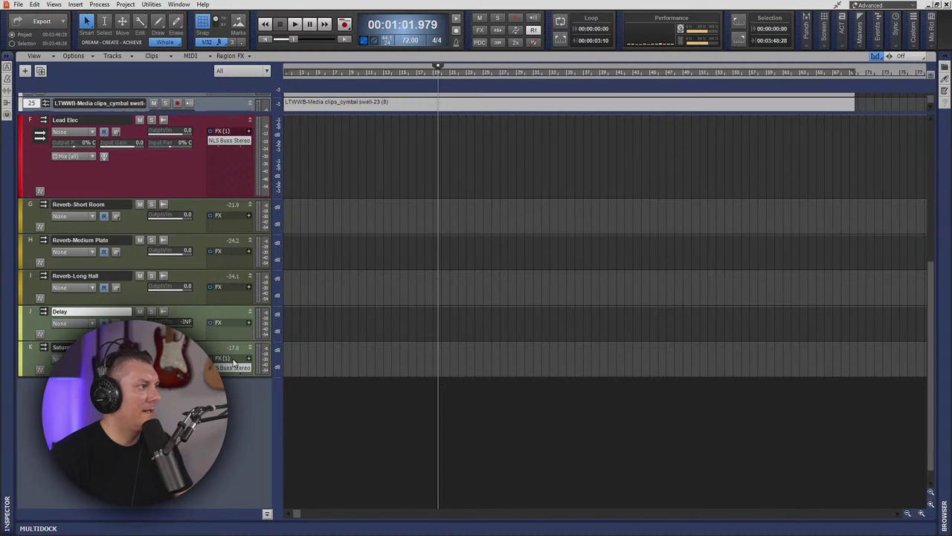
{"action": "right_click", "coordinate": [233, 368]}
{"action": "left_click", "coordinate": [227, 224]}
- Copy Lead Elec's NLS Buss Stereo to the three Reverb buses, Delay and Saturation, and hide the bus pane
{"action": "left_click_drag", "start_coordinate": [230, 140], "coordinate": [233, 366]}
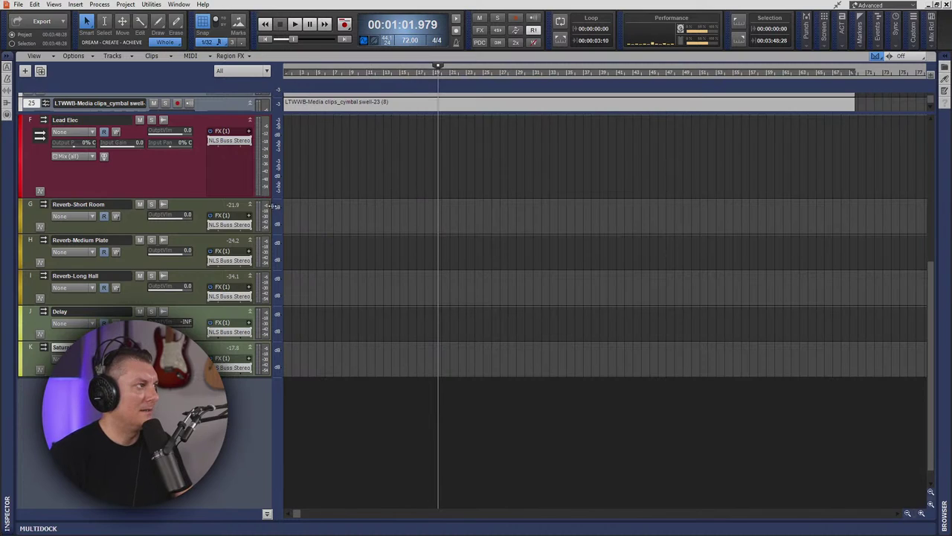
{"action": "left_click", "coordinate": [267, 513]}
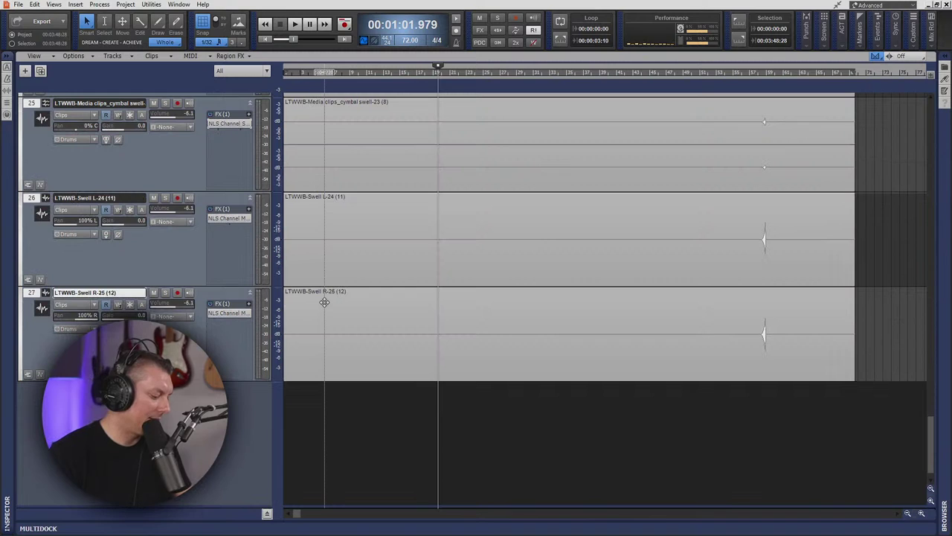
{"action": "key", "text": "f"}
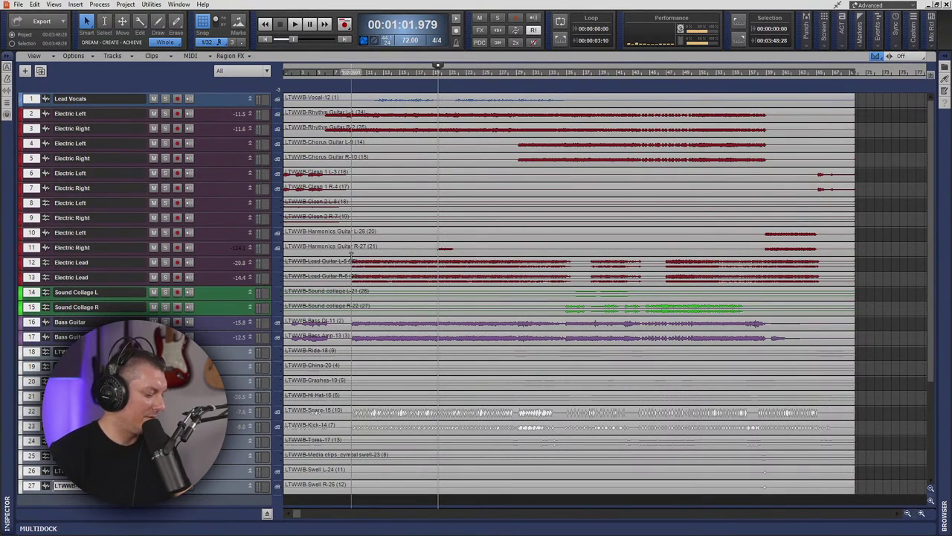
- Play the mix from about 0:40 and look over the track and bus strips in the Console view
{"action": "left_click", "coordinate": [269, 40]}
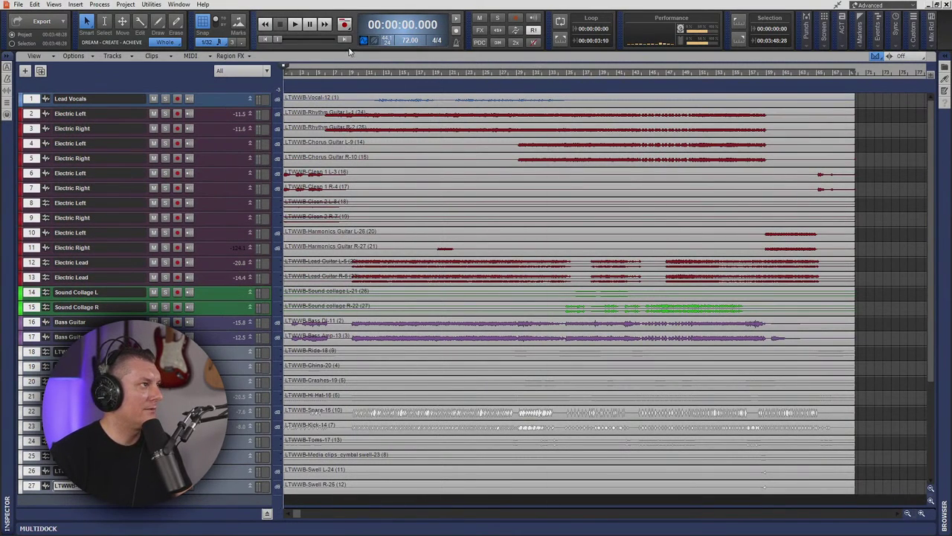
{"action": "left_click", "coordinate": [384, 73]}
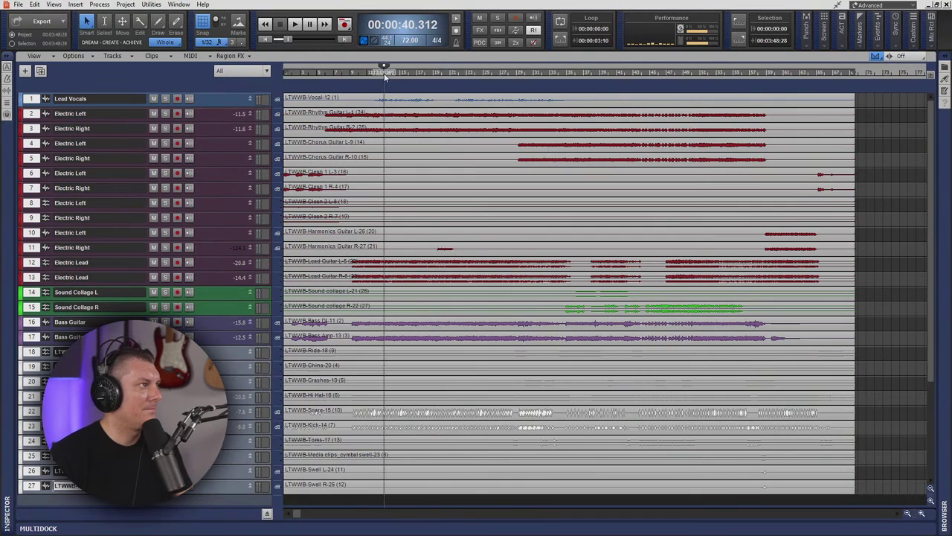
{"action": "key", "text": "space"}
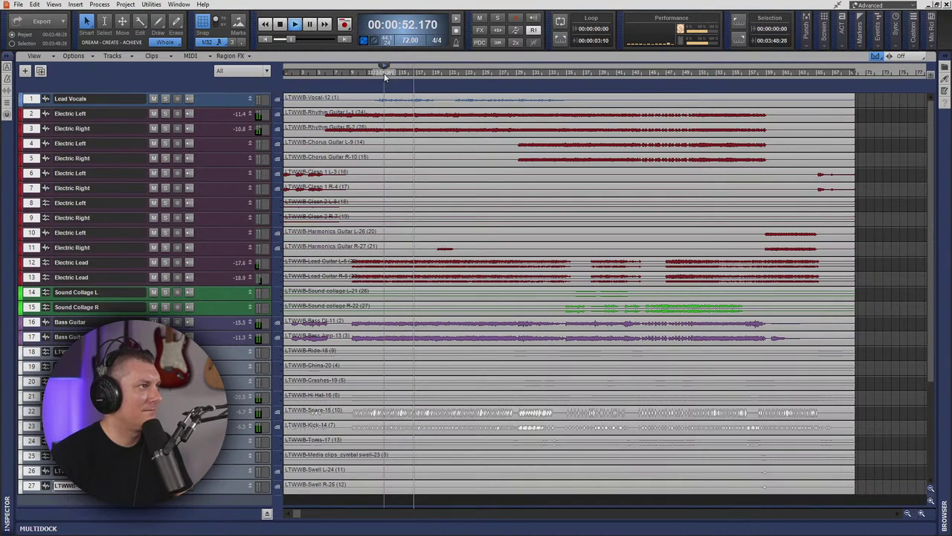
{"action": "left_click", "coordinate": [480, 43]}
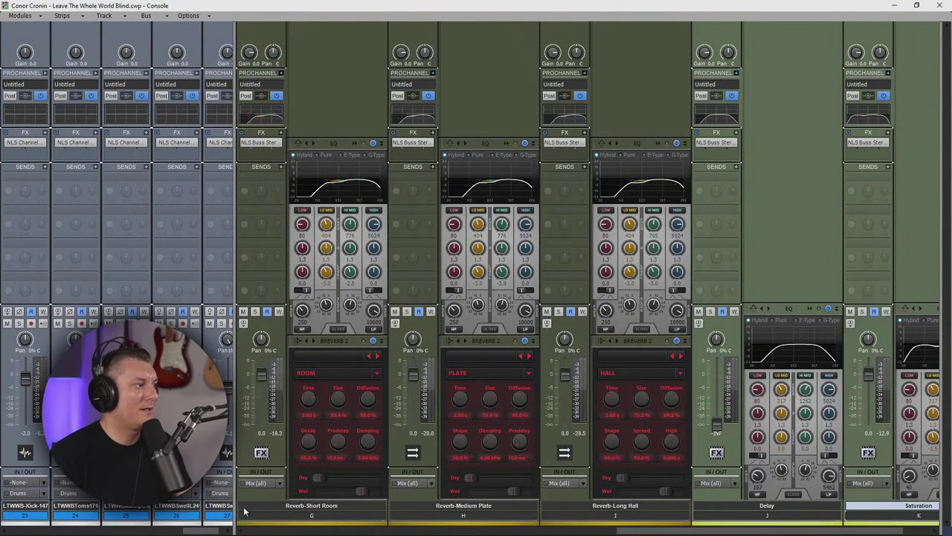
{"action": "left_click_drag", "start_coordinate": [235, 511], "coordinate": [927, 511]}
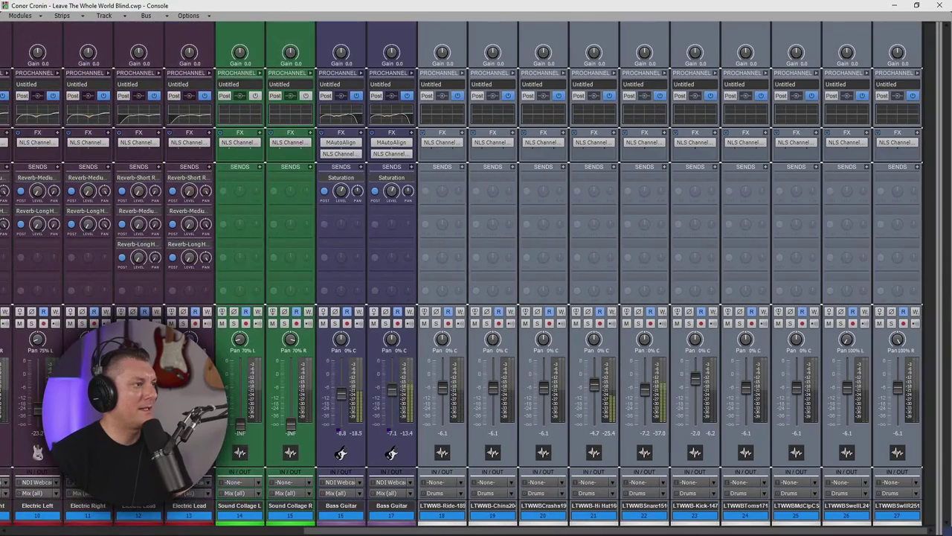
{"action": "left_click_drag", "start_coordinate": [468, 533], "coordinate": [93, 530]}
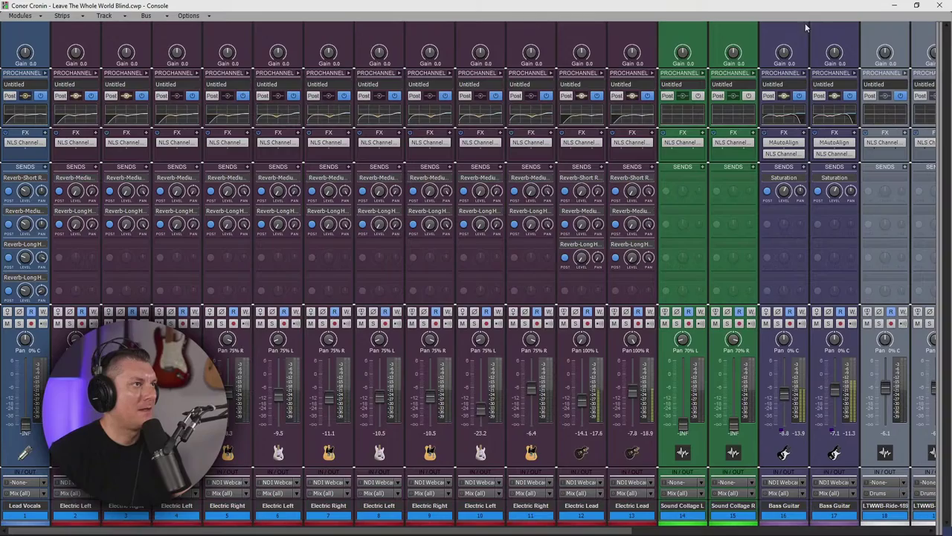
{"action": "left_click", "coordinate": [936, 6]}
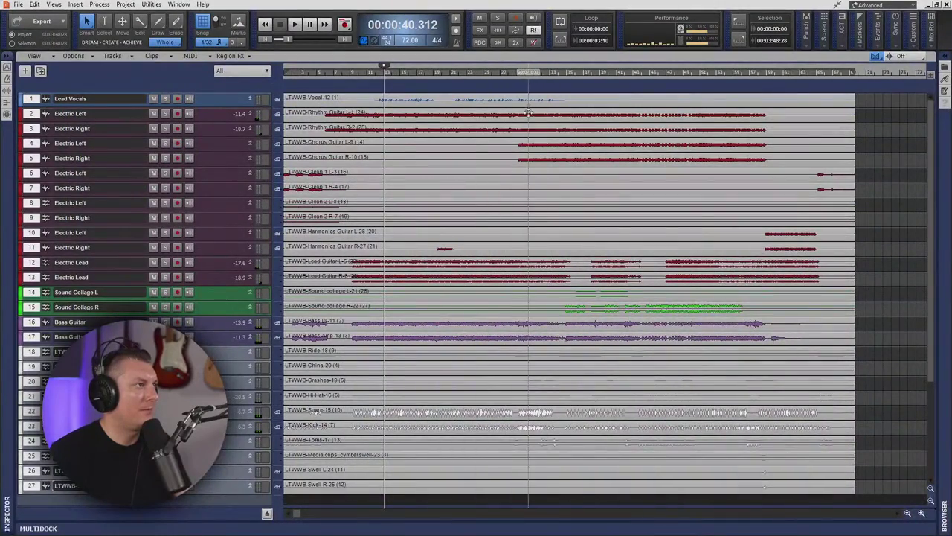
- Move the playhead to about 1:34 and insert smartEQ3 on track 2 Electric Left in the Console view
{"action": "left_click", "coordinate": [520, 75]}
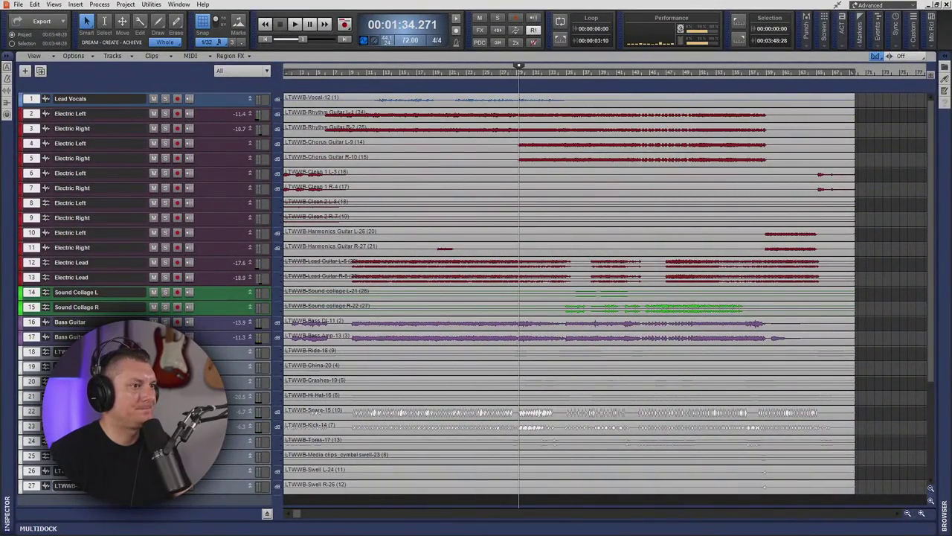
{"action": "key", "text": "alt+2"}
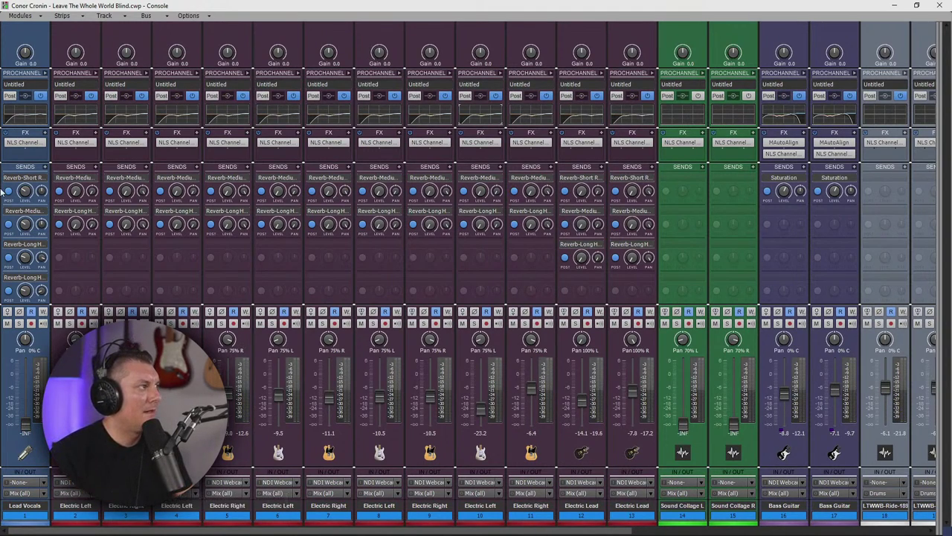
{"action": "right_click", "coordinate": [84, 159]}
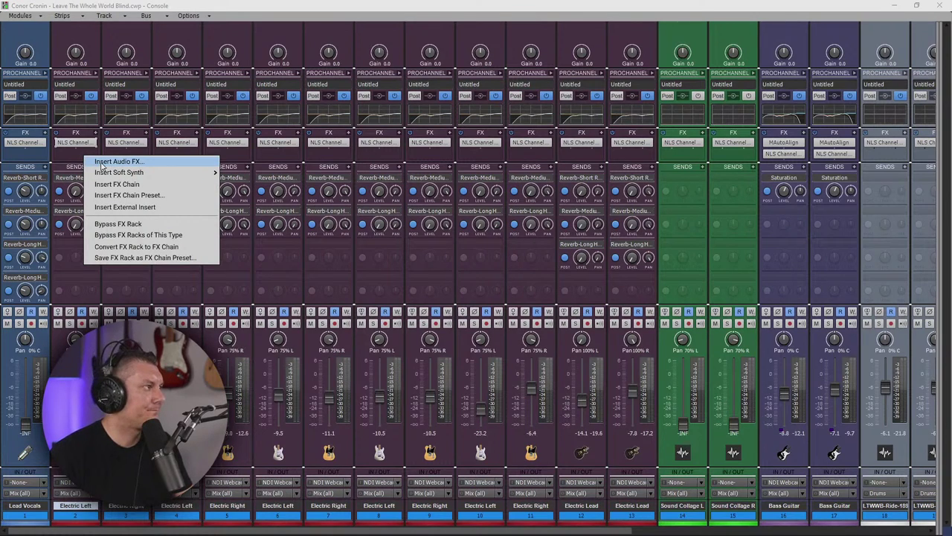
{"action": "left_click", "coordinate": [172, 163]}
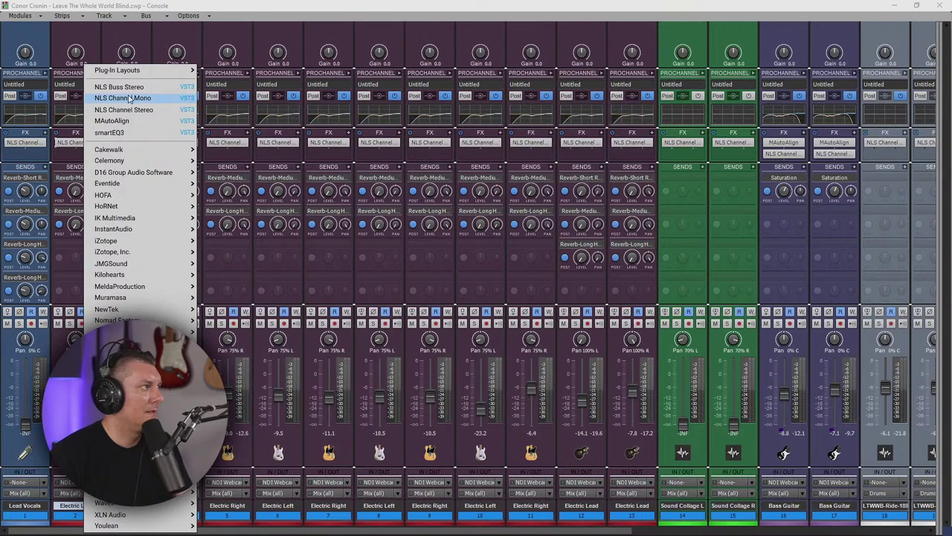
{"action": "left_click", "coordinate": [123, 132]}
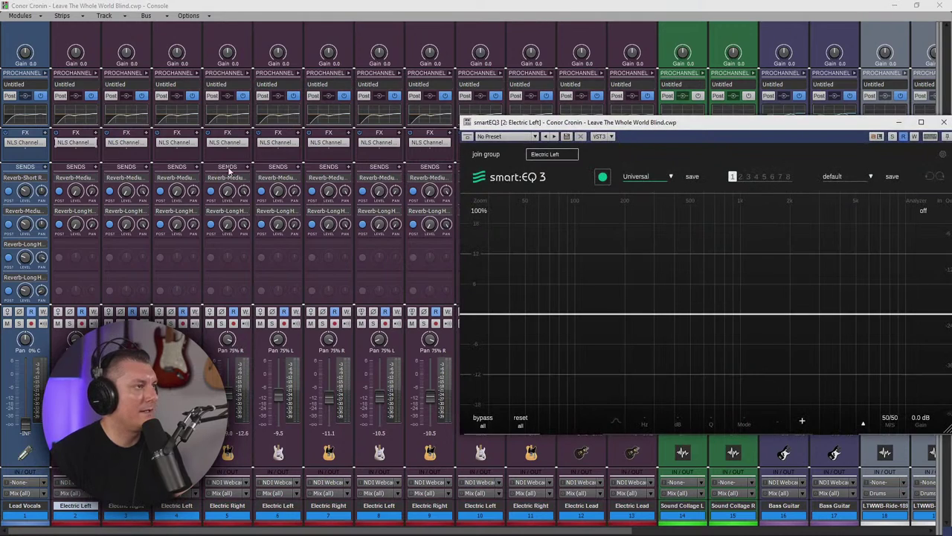
- Create a group named Guitars from track 2 Electric Left's smartEQ3
{"action": "left_click_drag", "start_coordinate": [732, 121], "coordinate": [572, 114]}
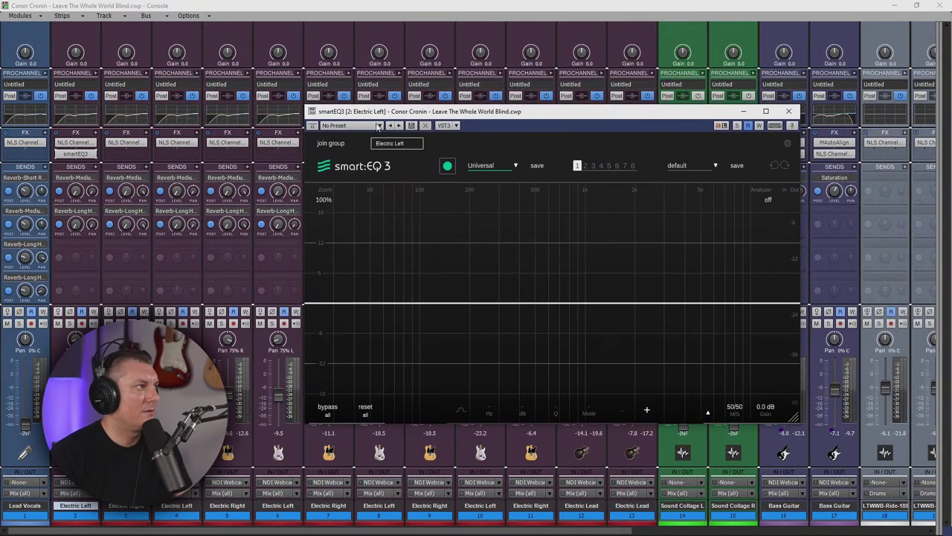
{"action": "left_click_drag", "start_coordinate": [365, 111], "coordinate": [439, 86]}
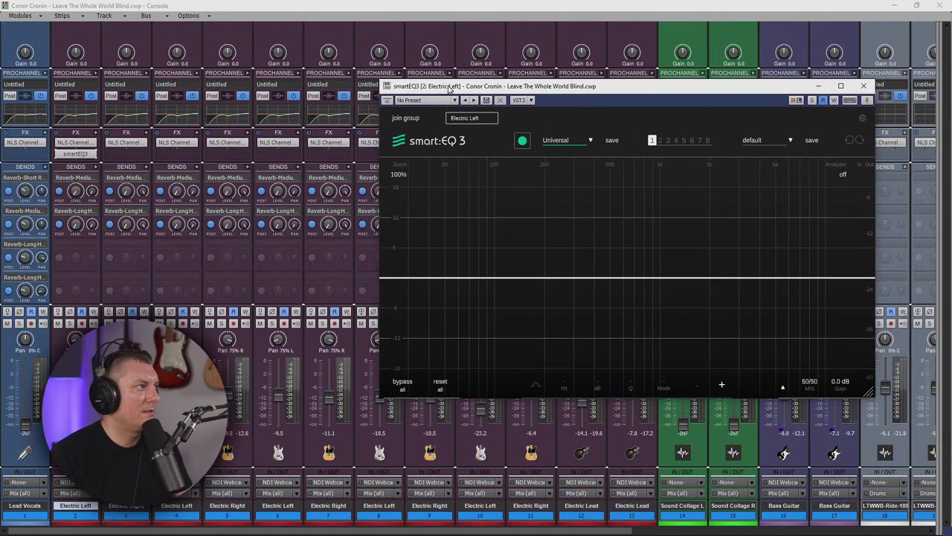
{"action": "left_click", "coordinate": [408, 116]}
{"action": "type", "text": "Guitars"}
{"action": "key", "text": "Return"}
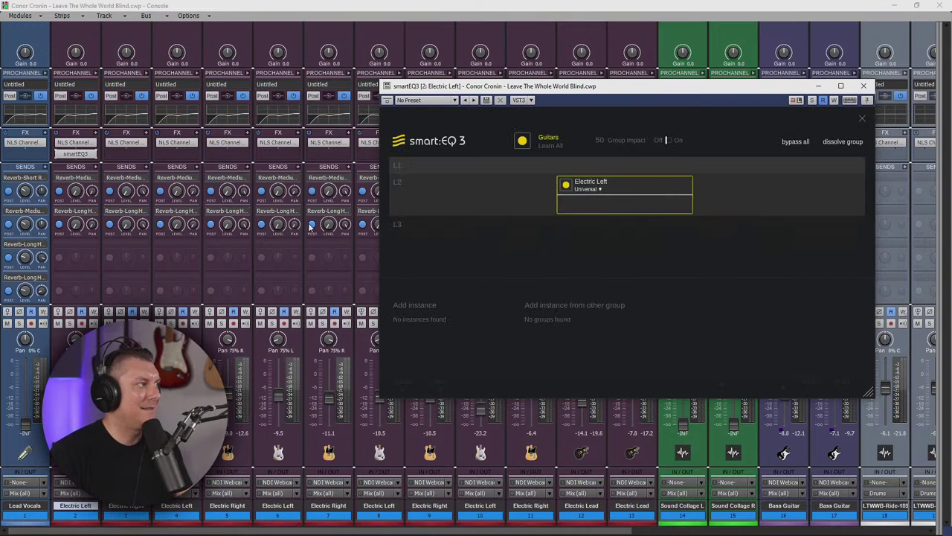
{"action": "right_click", "coordinate": [128, 152]}
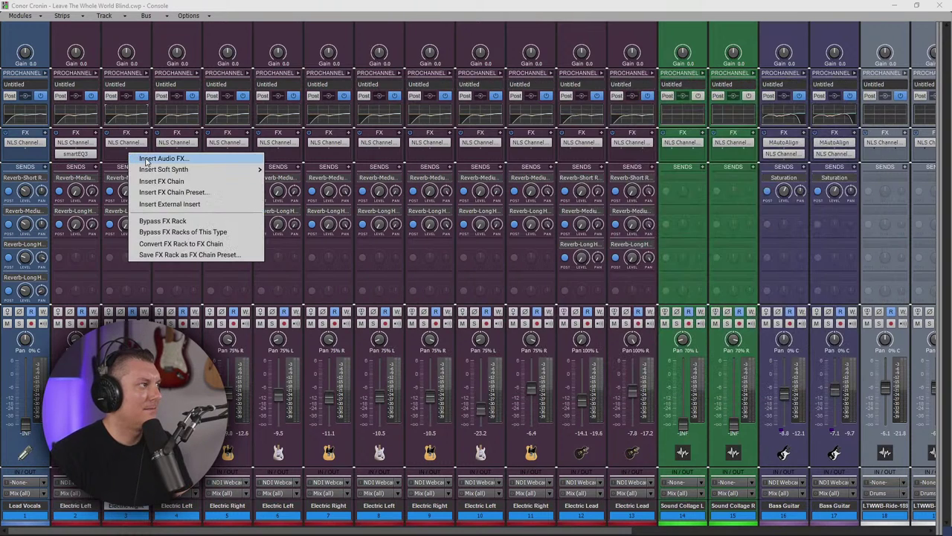
{"action": "mouse_move", "coordinate": [146, 160]}
{"action": "left_click", "coordinate": [165, 137]}
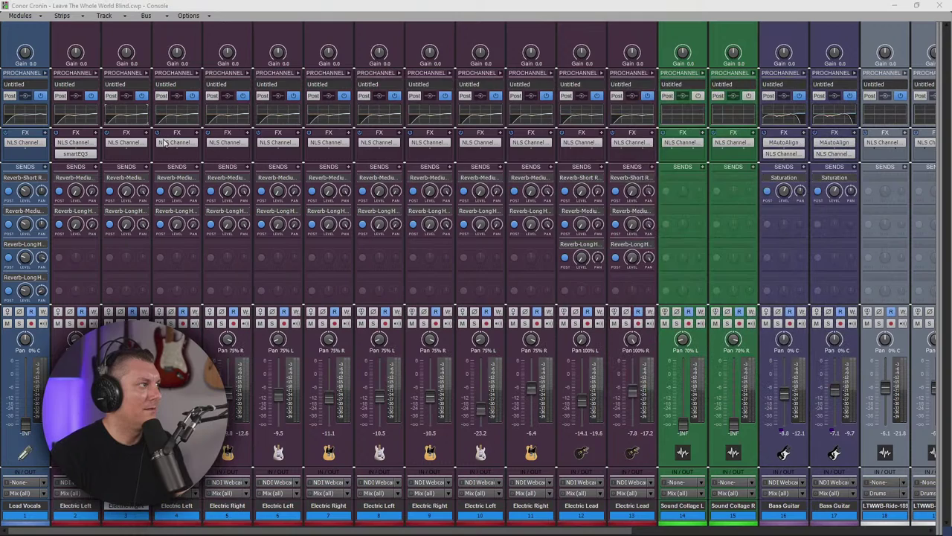
{"action": "double_click", "coordinate": [124, 154]}
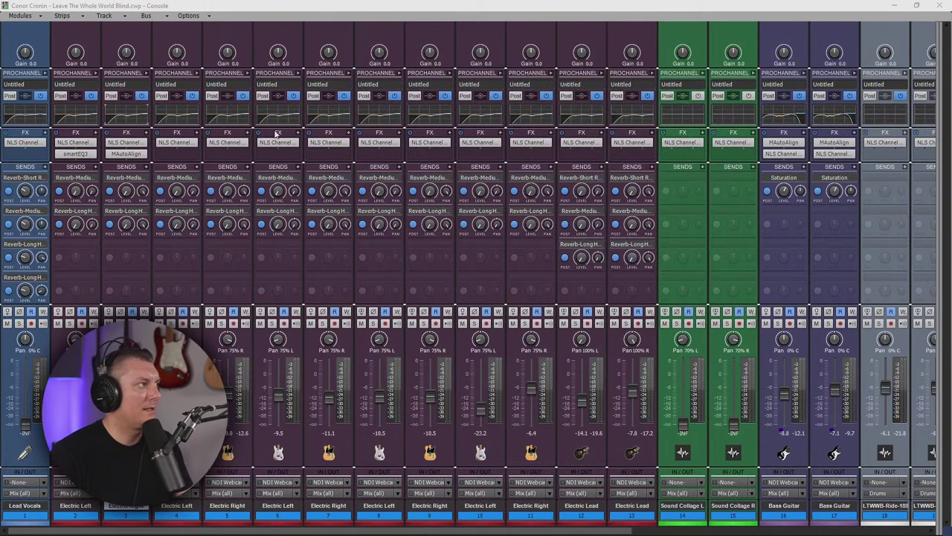
{"action": "right_click", "coordinate": [124, 154]}
{"action": "left_click", "coordinate": [130, 167]}
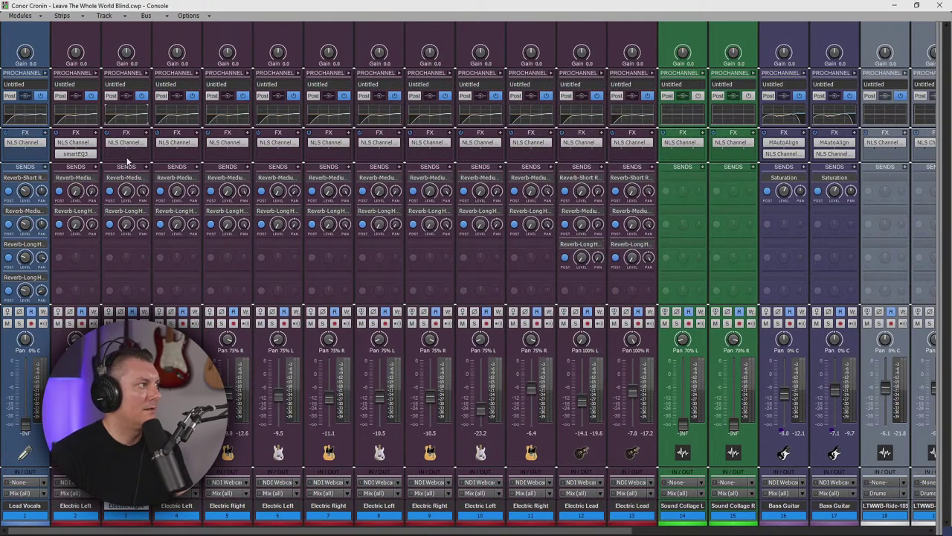
- Insert smartEQ3 on tracks 3 Electric Right and 4 Electric Left, and copy it to tracks 5 through 9
{"action": "right_click", "coordinate": [128, 156]}
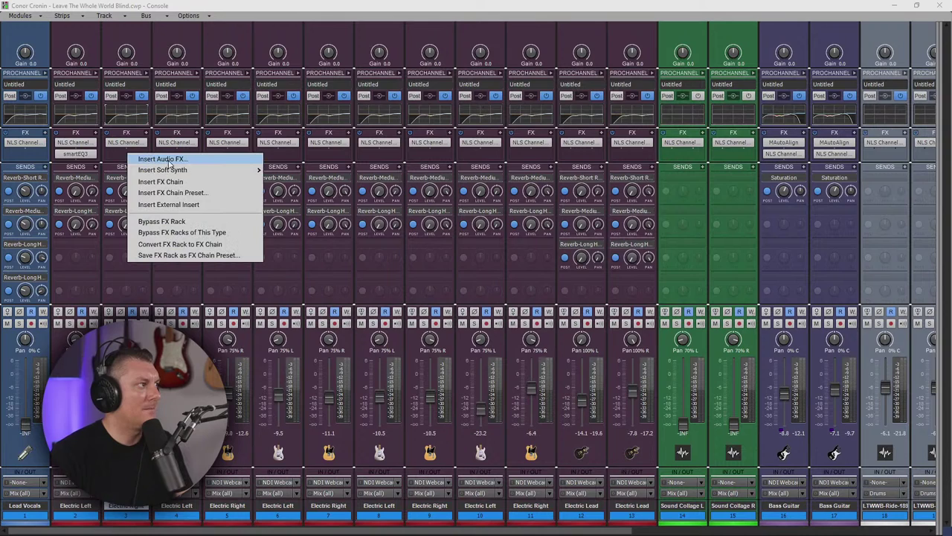
{"action": "left_click", "coordinate": [170, 160]}
{"action": "key", "text": "Escape"}
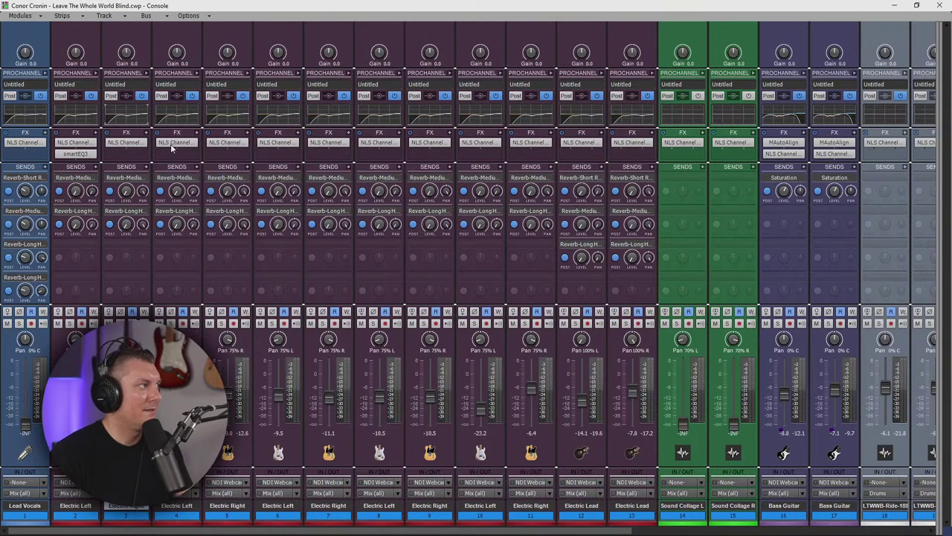
{"action": "right_click", "coordinate": [178, 156]}
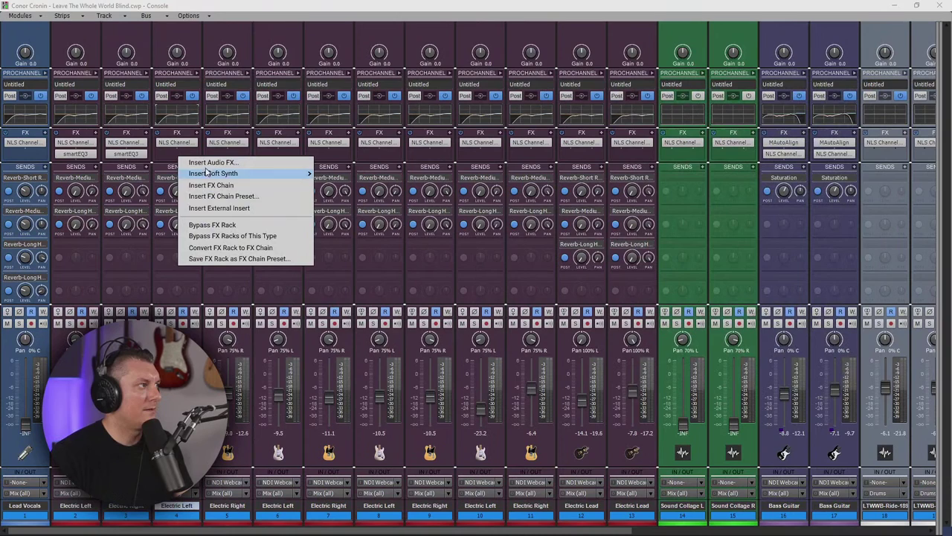
{"action": "left_click", "coordinate": [208, 163]}
{"action": "left_click", "coordinate": [225, 88]}
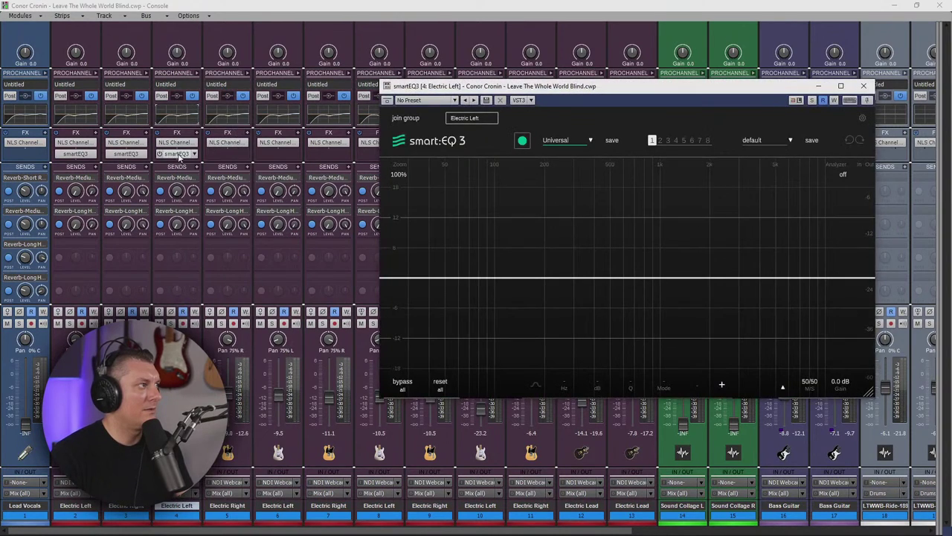
{"action": "mouse_move", "coordinate": [177, 154]}
{"action": "left_mouse_down"}
{"action": "mouse_move", "coordinate": [273, 162]}
{"action": "mouse_move", "coordinate": [419, 155]}
{"action": "left_mouse_up"}
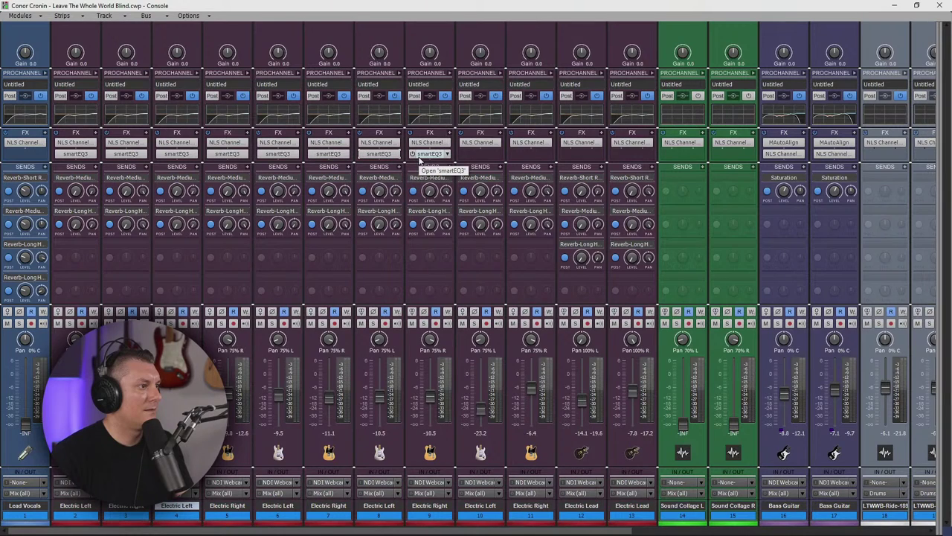
- Dissolve the Guitars group in track 2 Electric Left's smartEQ3 and create a new group named Guitars
{"action": "double_click", "coordinate": [75, 154]}
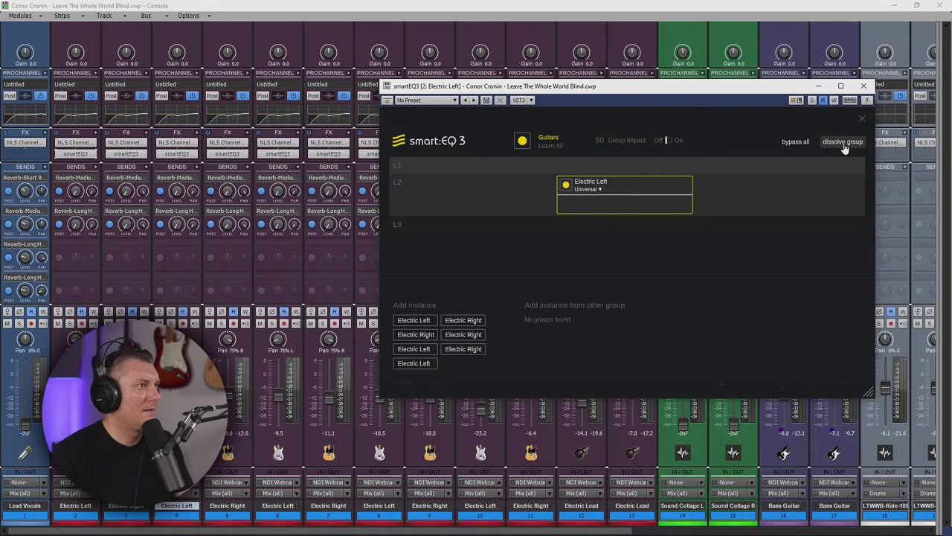
{"action": "left_click", "coordinate": [843, 143]}
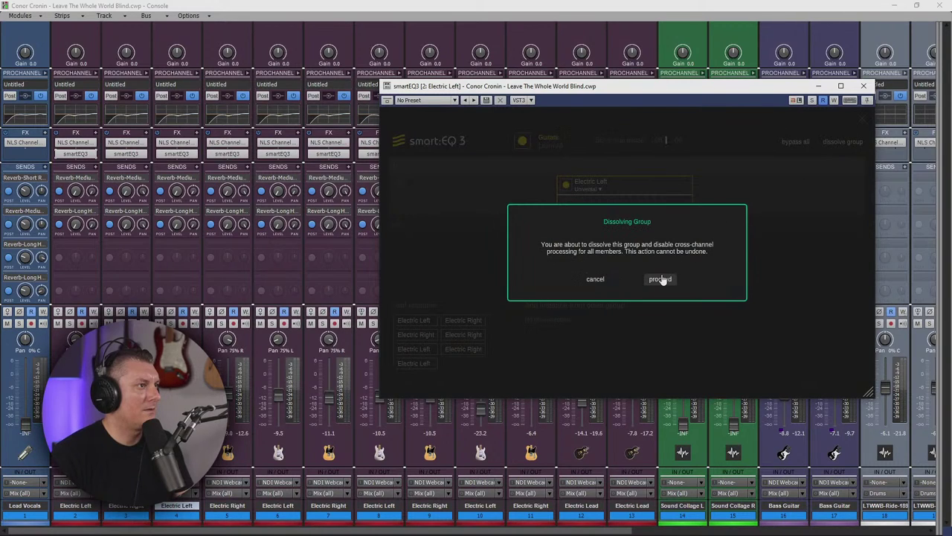
{"action": "left_click", "coordinate": [660, 279]}
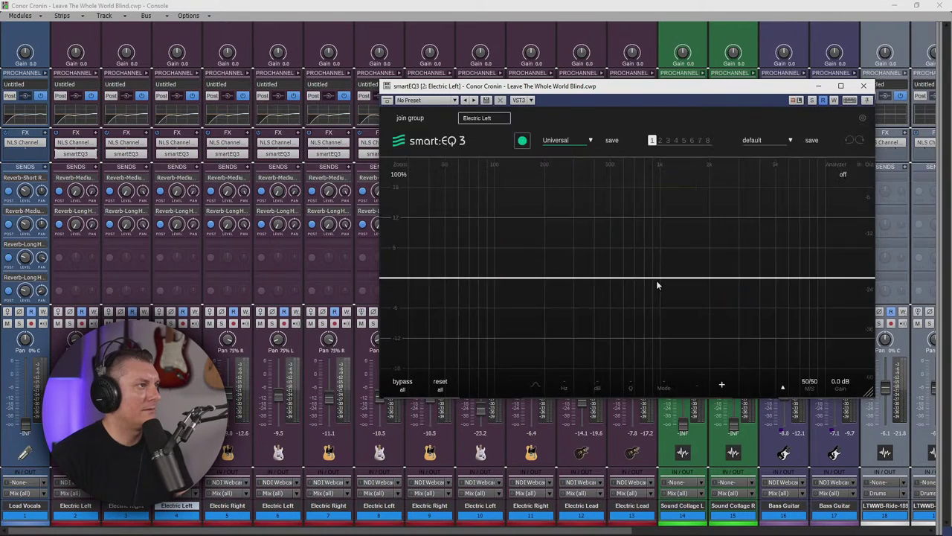
{"action": "left_click", "coordinate": [411, 118]}
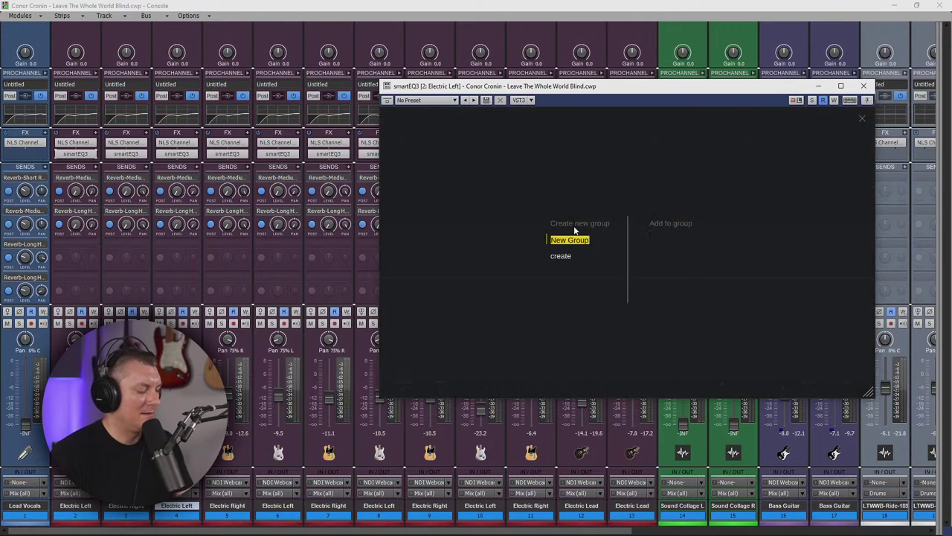
{"action": "type", "text": "Guitars"}
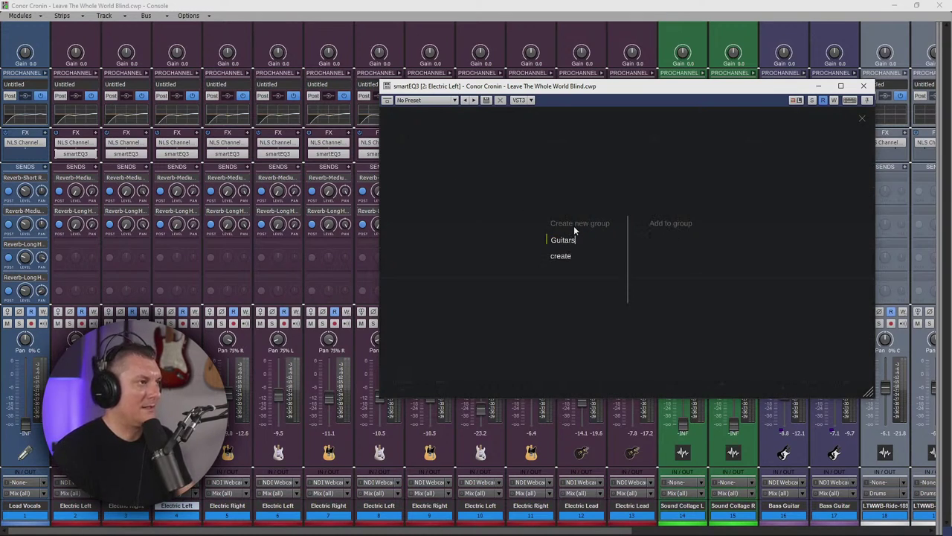
{"action": "key", "text": "Return"}
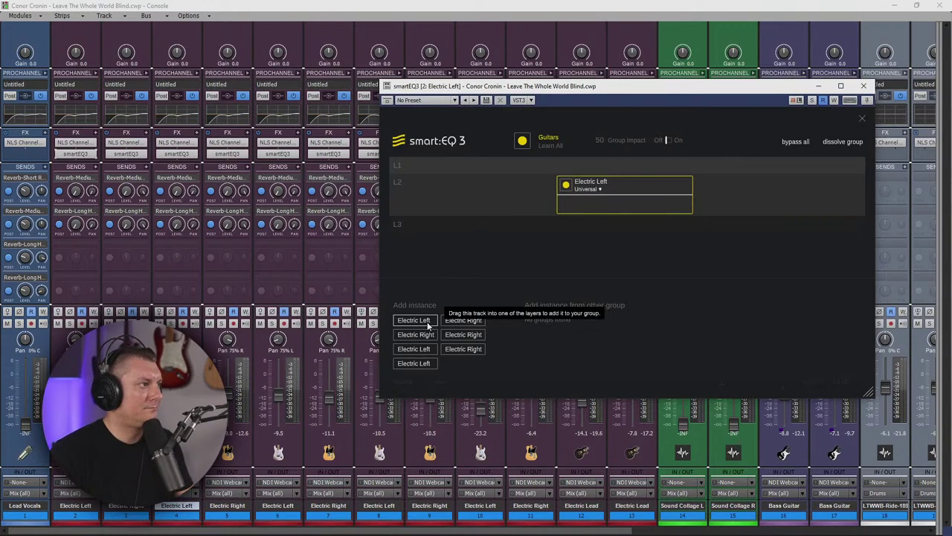
- Add an Electric Right instance to layer L2 of the Guitars group and four Electric Left and Right instances to L3
{"action": "left_click_drag", "start_coordinate": [469, 319], "coordinate": [747, 208]}
{"action": "left_click_drag", "start_coordinate": [426, 323], "coordinate": [520, 242]}
{"action": "left_click_drag", "start_coordinate": [480, 319], "coordinate": [751, 240]}
{"action": "left_click_drag", "start_coordinate": [415, 328], "coordinate": [533, 264]}
{"action": "left_click_drag", "start_coordinate": [471, 320], "coordinate": [549, 245]}
{"action": "left_click_drag", "start_coordinate": [462, 319], "coordinate": [531, 297]}
{"action": "left_click_drag", "start_coordinate": [414, 335], "coordinate": [606, 249]}
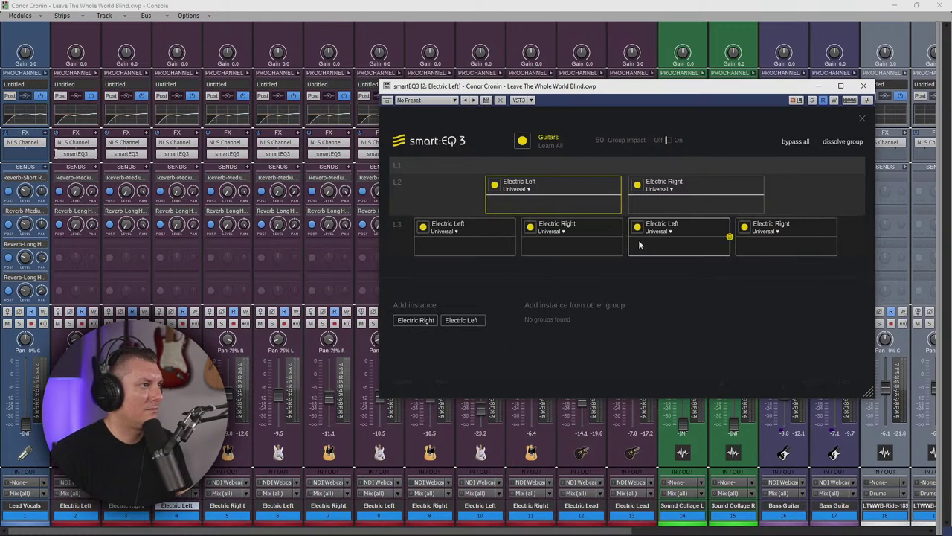
- Try to add the remaining Electric Right and Electric Left instances to the Guitars group's layers
{"action": "left_click_drag", "start_coordinate": [456, 322], "coordinate": [457, 196]}
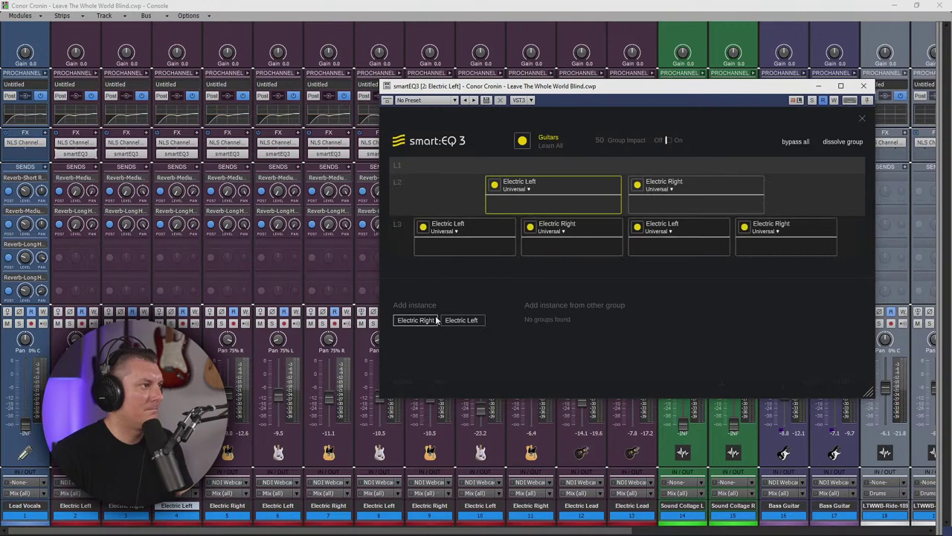
{"action": "left_click_drag", "start_coordinate": [431, 322], "coordinate": [569, 231]}
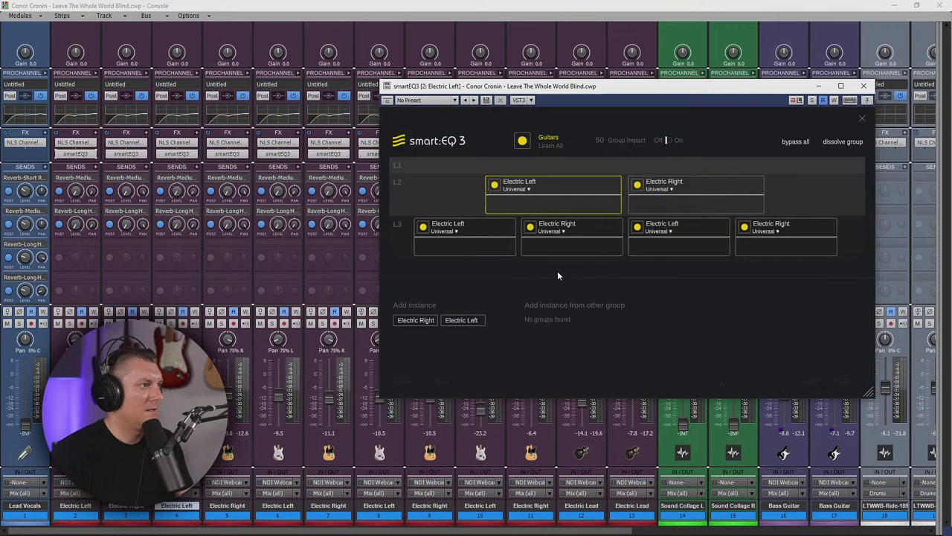
{"action": "left_click_drag", "start_coordinate": [473, 323], "coordinate": [607, 251]}
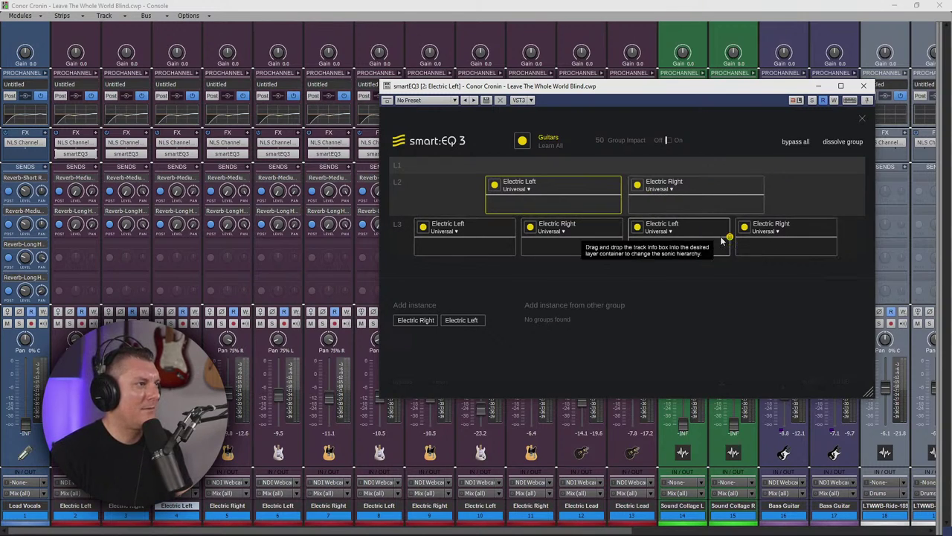
- Close the plugin window and delete smartEQ3 from tracks 9 Electric Right and 8 Electric Left
{"action": "left_click", "coordinate": [863, 86]}
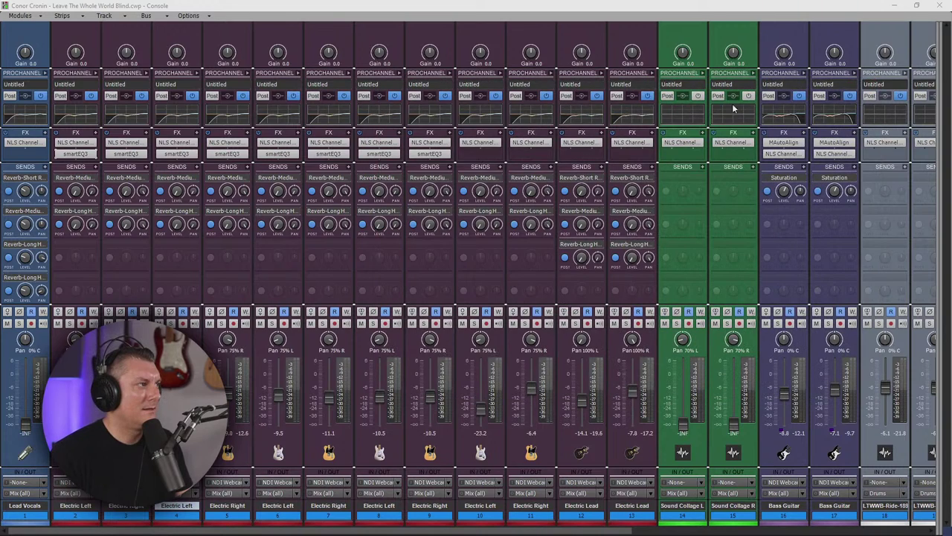
{"action": "right_click", "coordinate": [439, 153]}
{"action": "right_click", "coordinate": [378, 154]}
{"action": "right_click", "coordinate": [378, 153]}
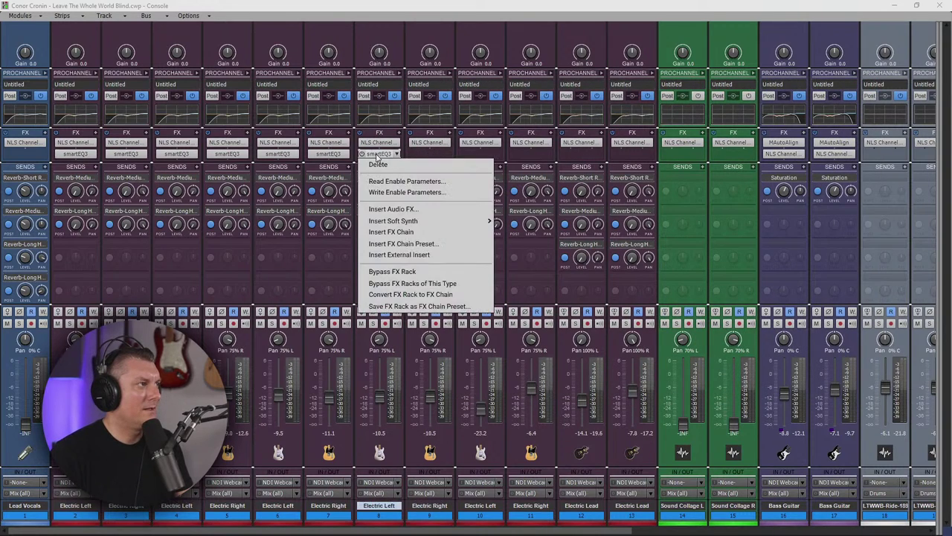
{"action": "left_click", "coordinate": [377, 163]}
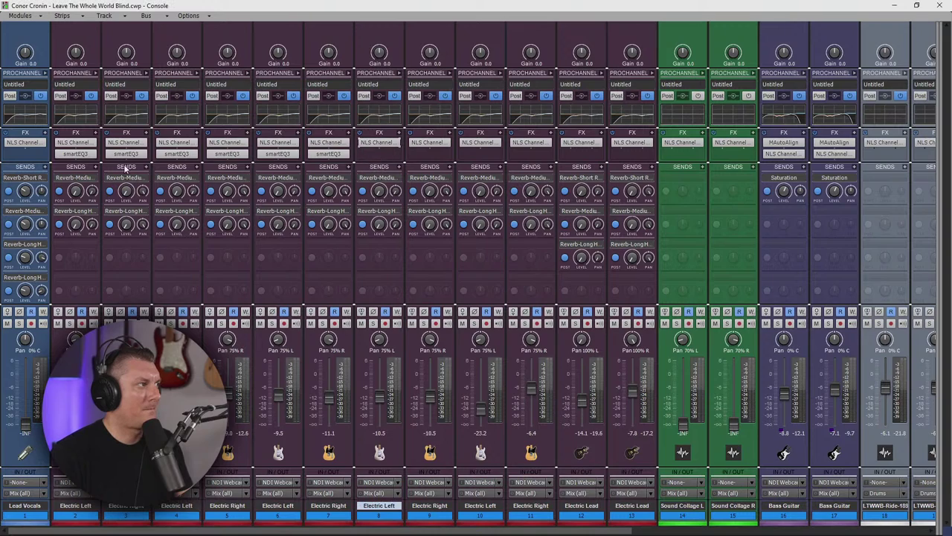
- Dissolve the existing smartEQ3 group from track 2 Electric Left and recreate it with the name Guitars
{"action": "double_click", "coordinate": [85, 153]}
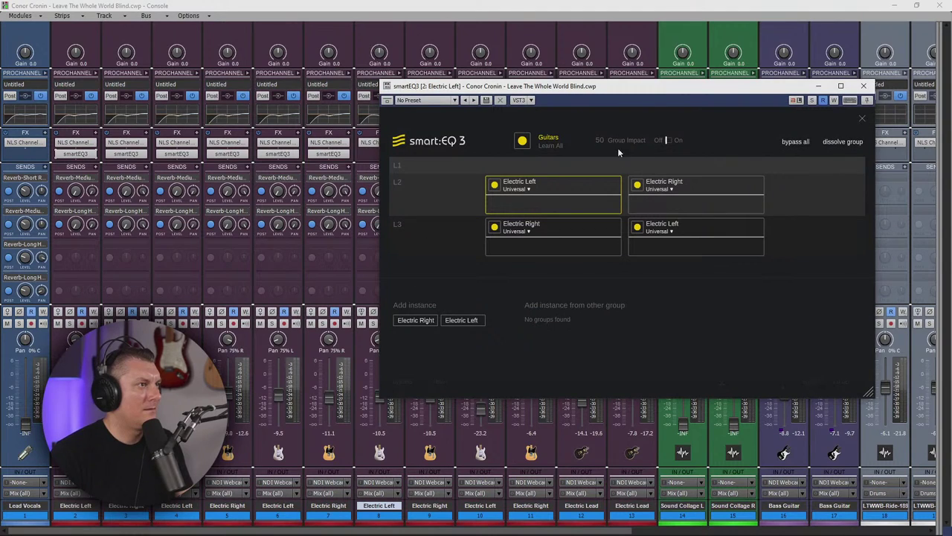
{"action": "left_click", "coordinate": [843, 142]}
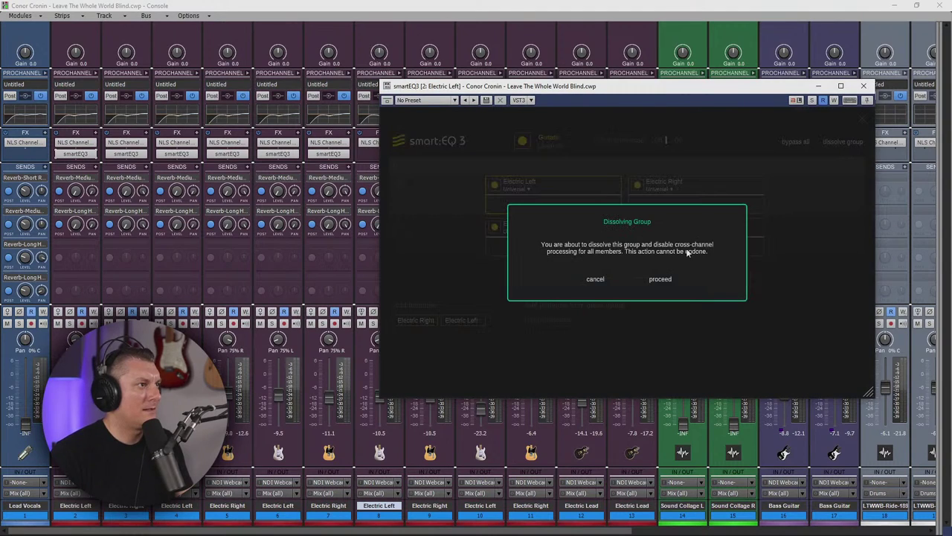
{"action": "left_click", "coordinate": [657, 279]}
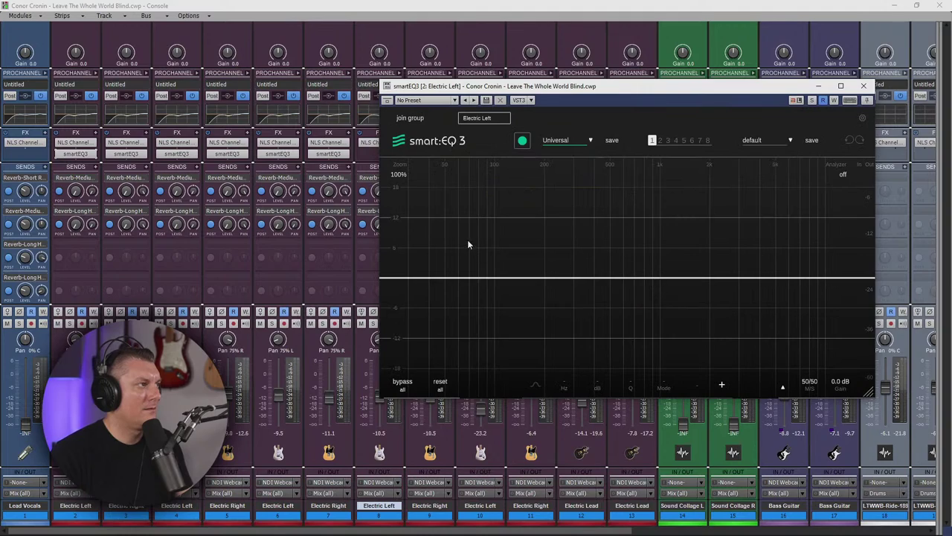
{"action": "left_click", "coordinate": [410, 121]}
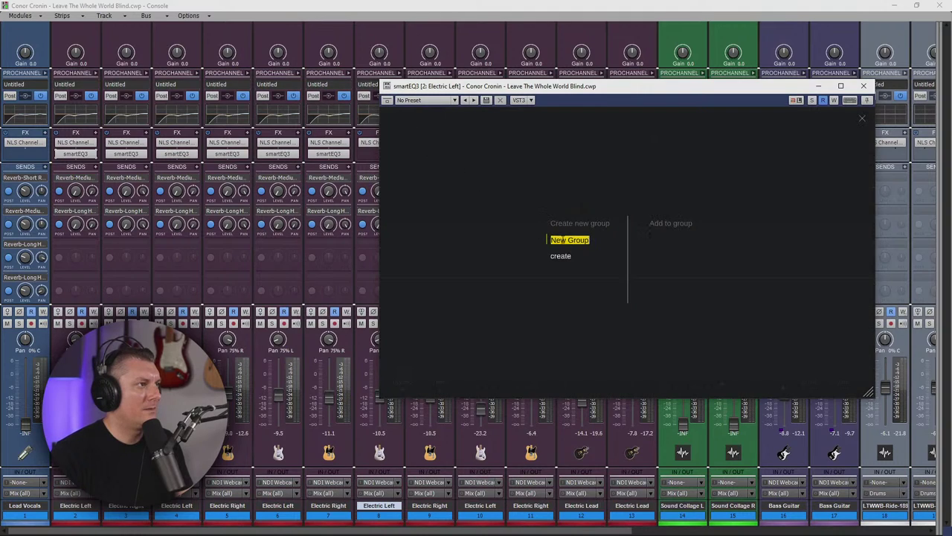
{"action": "type", "text": "Guitars"}
{"action": "key", "text": "Return"}
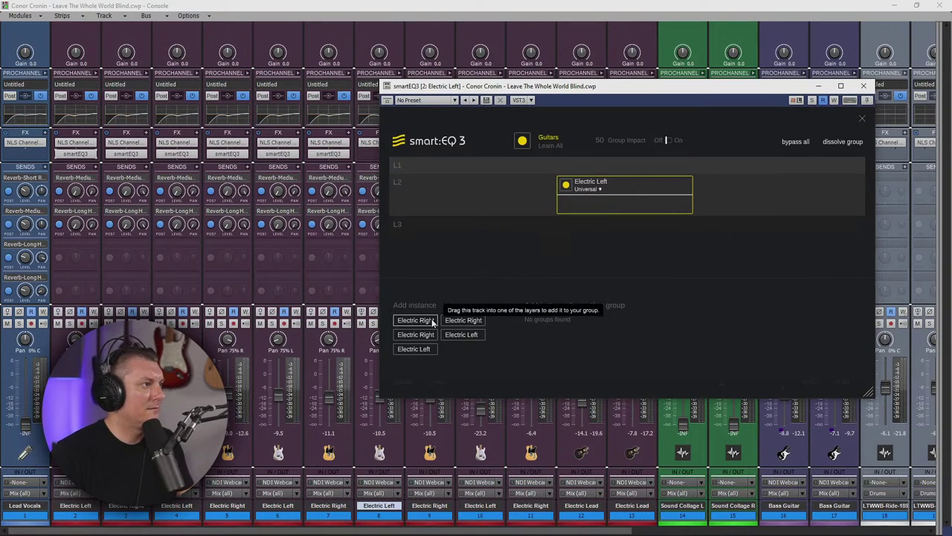
- Add one Electric Right instance to layer L2 of the Guitars group and the four remaining instances to L3
{"action": "left_click_drag", "start_coordinate": [448, 320], "coordinate": [726, 221]}
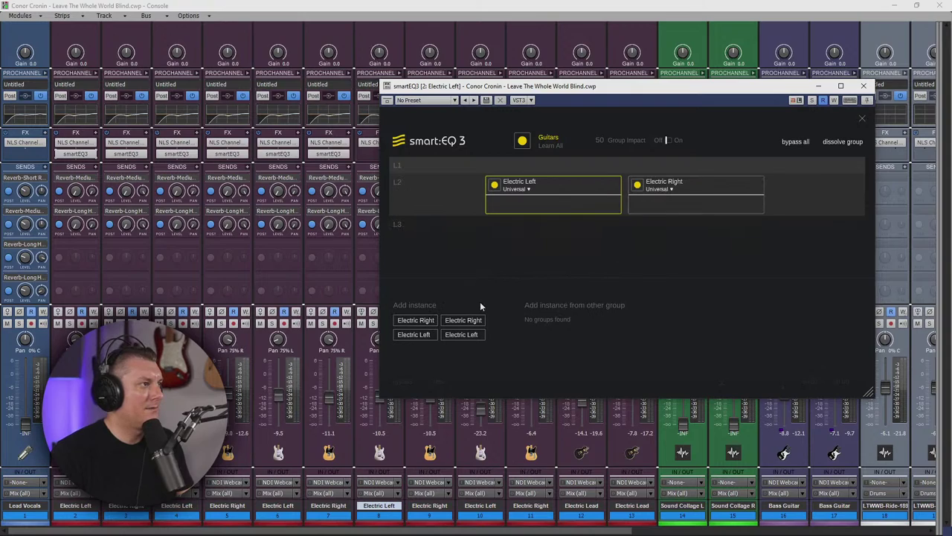
{"action": "left_click_drag", "start_coordinate": [426, 319], "coordinate": [509, 258]}
{"action": "left_click_drag", "start_coordinate": [410, 335], "coordinate": [522, 231]}
{"action": "left_click_drag", "start_coordinate": [461, 321], "coordinate": [699, 243]}
{"action": "left_click_drag", "start_coordinate": [516, 269], "coordinate": [536, 244]}
{"action": "left_click_drag", "start_coordinate": [510, 305], "coordinate": [835, 244]}
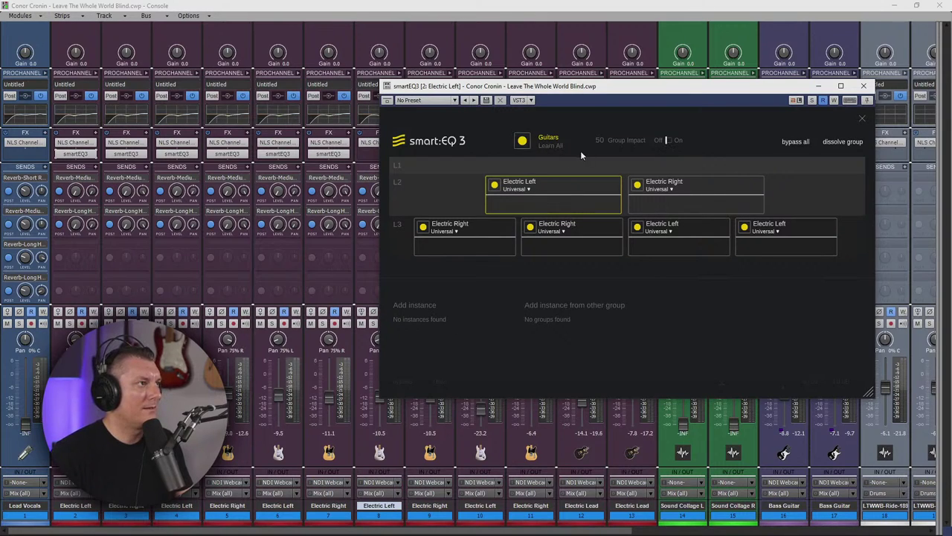
- Run Learn All on the Guitars group during playback, start it again for the instances lacking signal, and close the plugin
{"action": "left_click", "coordinate": [523, 142]}
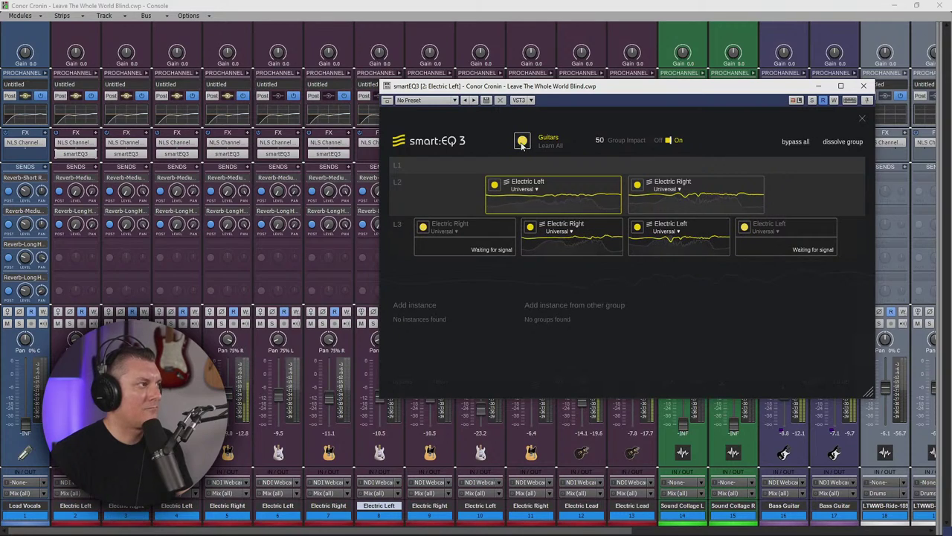
{"action": "left_click", "coordinate": [522, 141]}
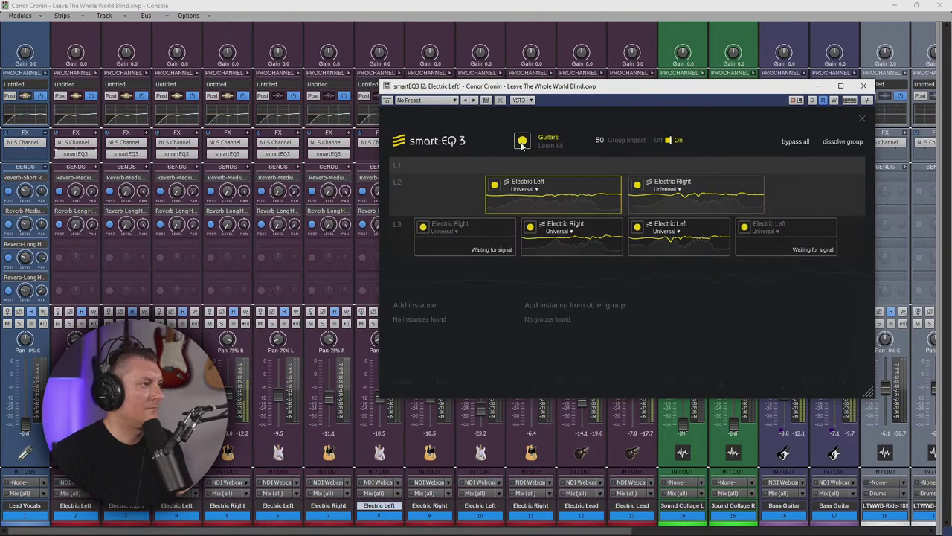
{"action": "mouse_move", "coordinate": [607, 82]}
{"action": "left_mouse_down"}
{"action": "mouse_move", "coordinate": [840, 105]}
{"action": "mouse_move", "coordinate": [695, 102]}
{"action": "mouse_move", "coordinate": [621, 75]}
{"action": "left_mouse_up"}
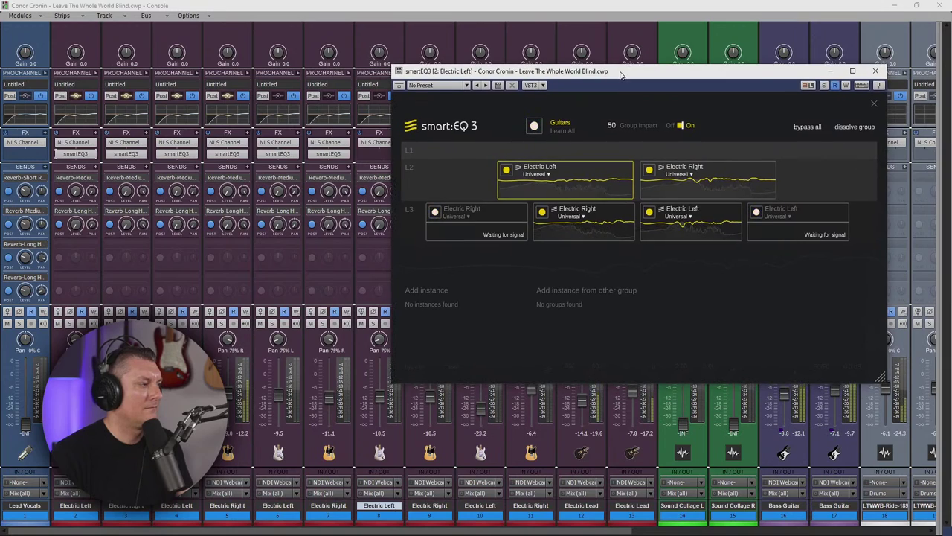
{"action": "left_click", "coordinate": [877, 71]}
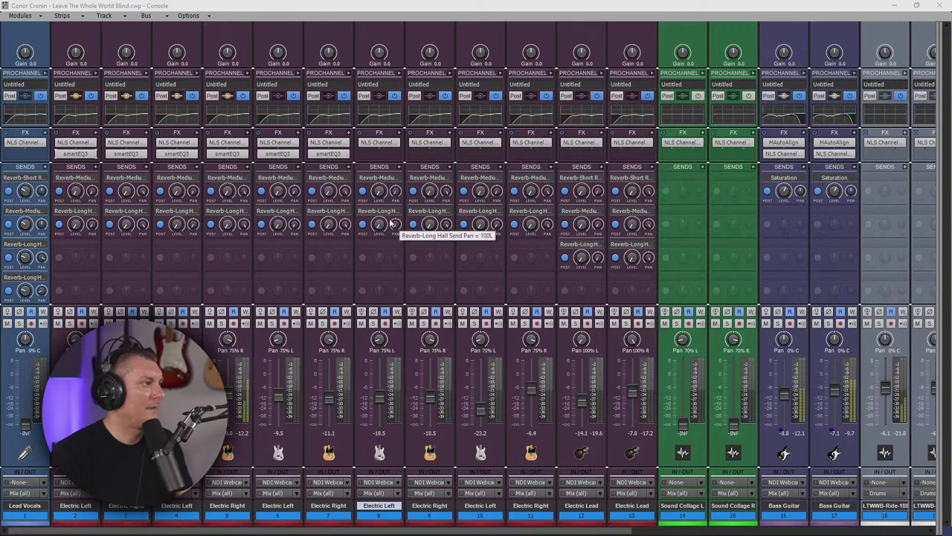
- Delete smartEQ3 from tracks 6 Electric Left and 7 Electric Right in the track view and return to the full-size console
{"action": "left_click_drag", "start_coordinate": [857, 6], "coordinate": [823, 363]}
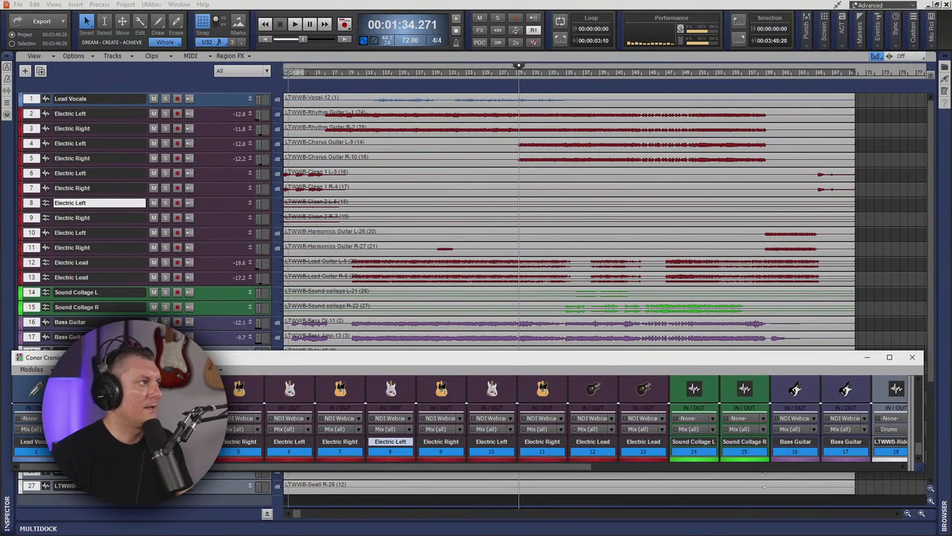
{"action": "left_click_drag", "start_coordinate": [234, 183], "coordinate": [231, 233]}
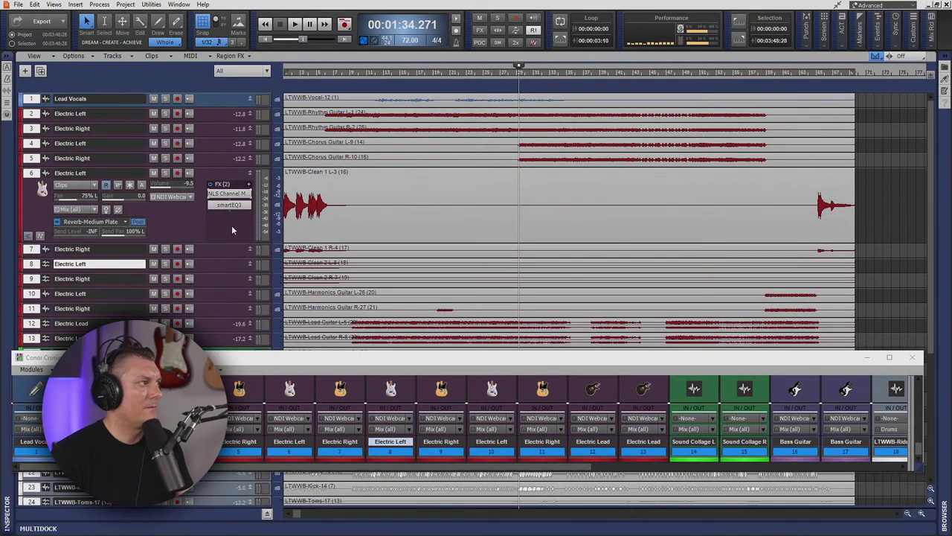
{"action": "right_click", "coordinate": [230, 205]}
{"action": "left_click", "coordinate": [225, 215]}
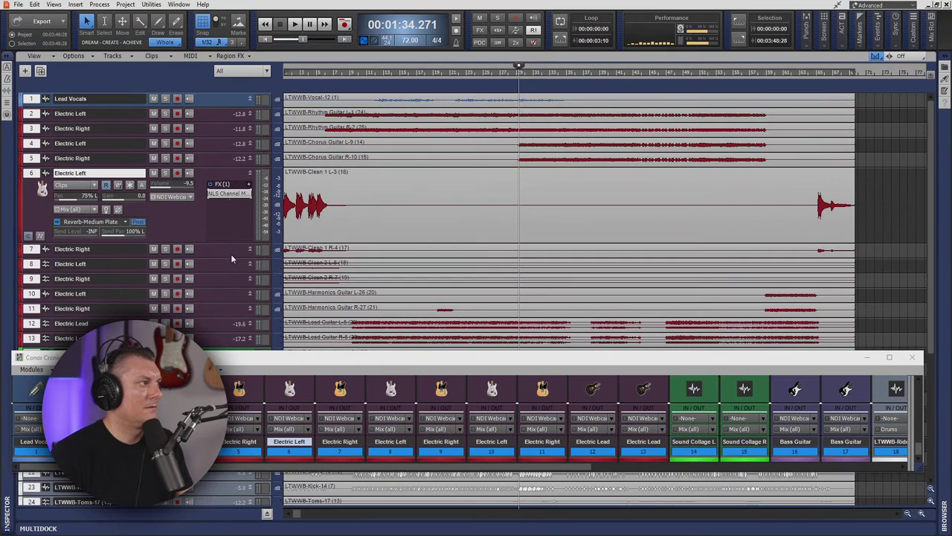
{"action": "left_click_drag", "start_coordinate": [231, 259], "coordinate": [231, 286]}
{"action": "right_click", "coordinate": [232, 286]}
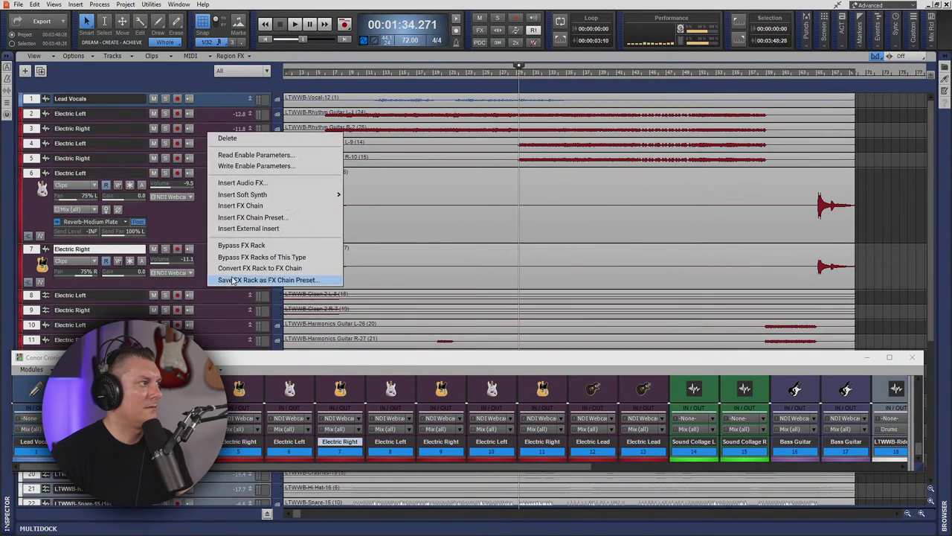
{"action": "left_click", "coordinate": [230, 140]}
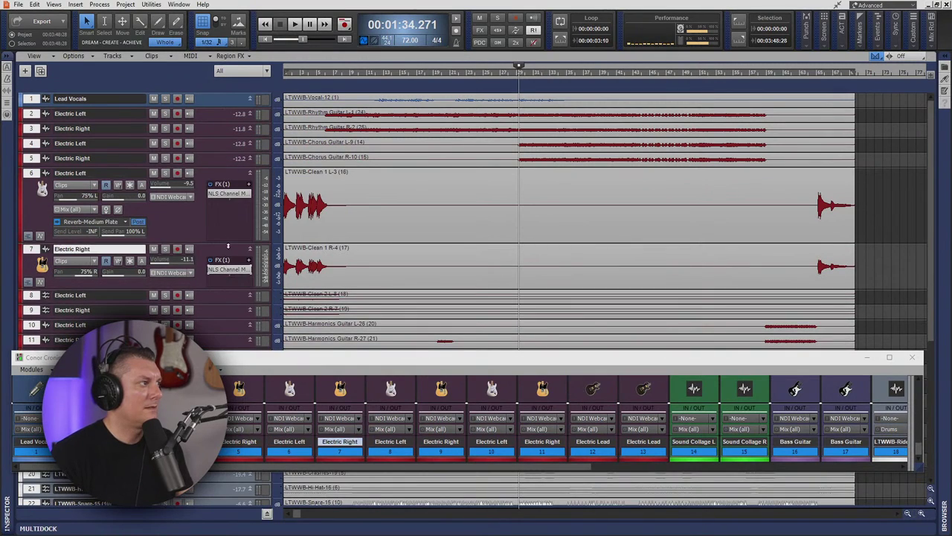
{"action": "left_click_drag", "start_coordinate": [231, 240], "coordinate": [233, 194]}
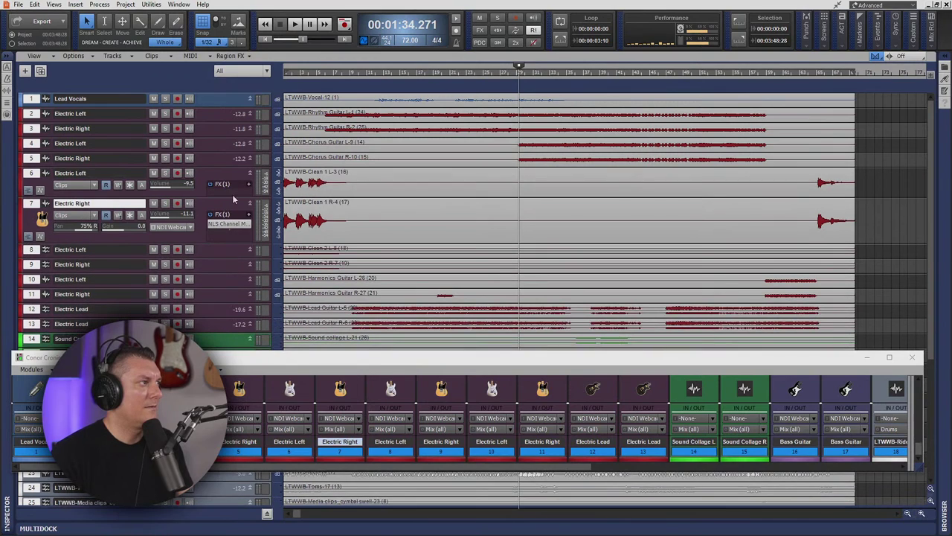
{"action": "double_click", "coordinate": [563, 365]}
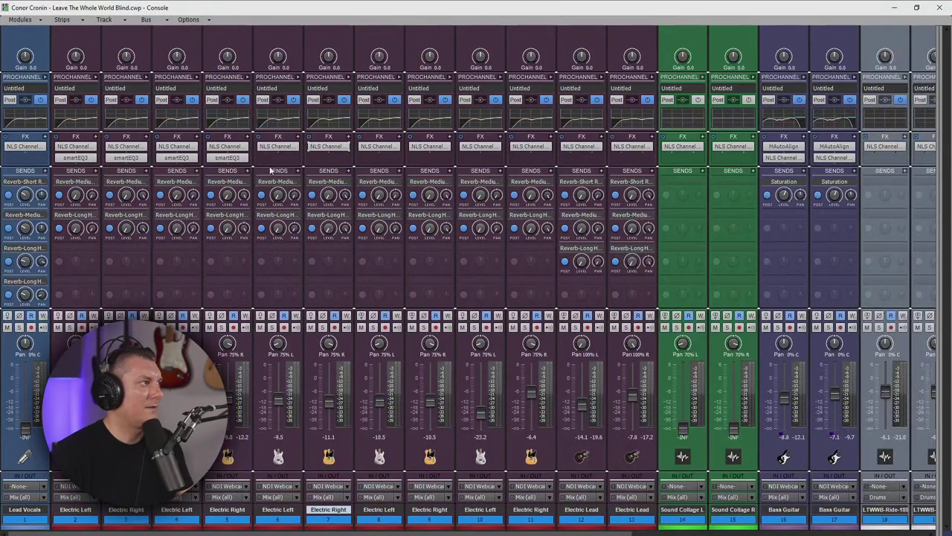
- Open smartEQ3 on track 5 Electric Right, turn on its analyzer and display all four Guitars group tracks in it
{"action": "double_click", "coordinate": [228, 158]}
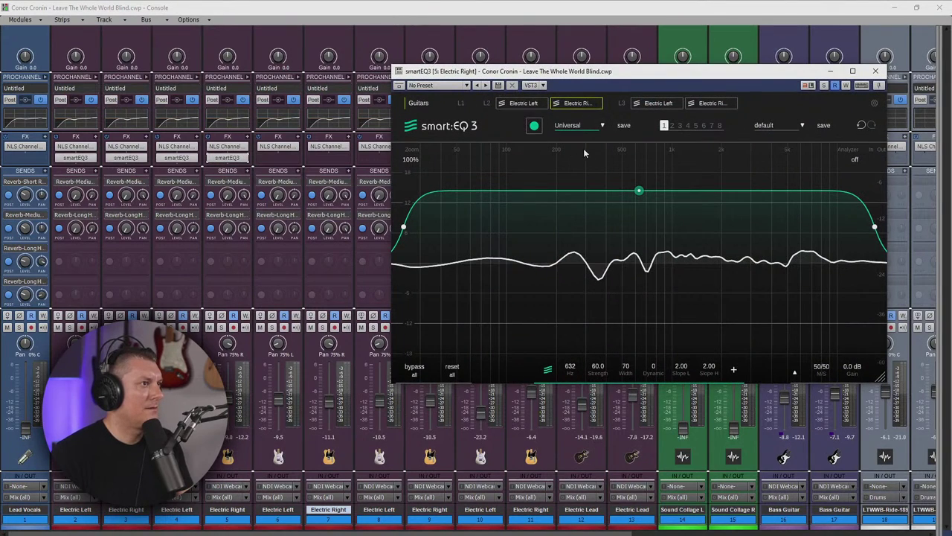
{"action": "left_click", "coordinate": [848, 154]}
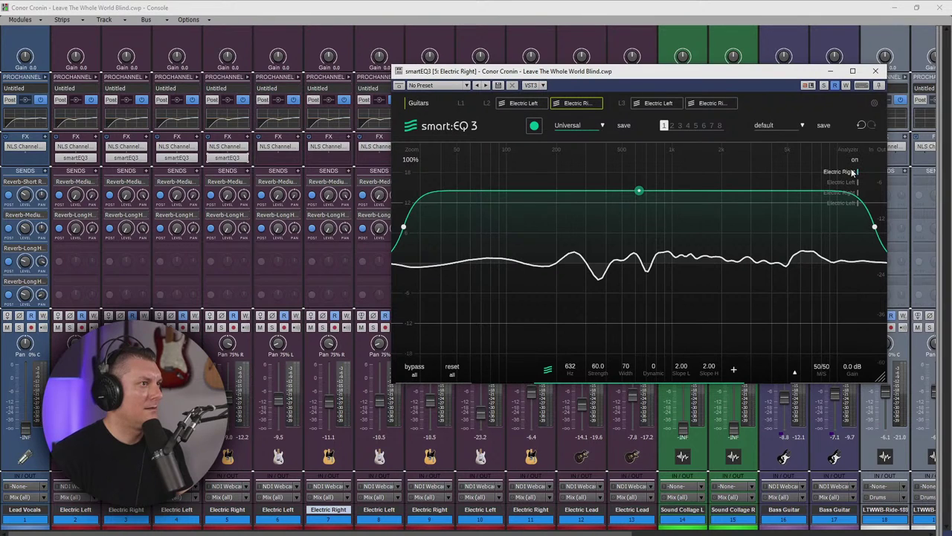
{"action": "left_click", "coordinate": [853, 172]}
{"action": "left_click", "coordinate": [852, 182]}
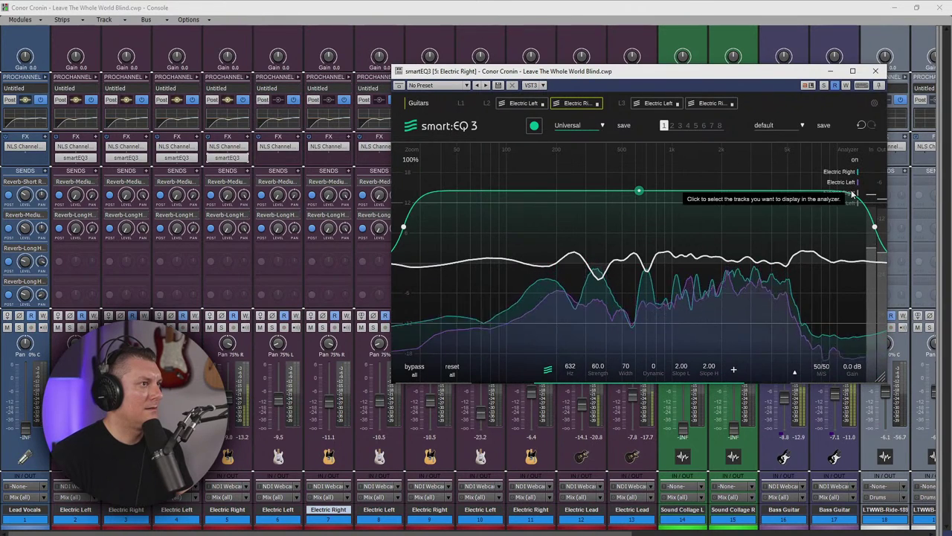
{"action": "left_click", "coordinate": [854, 193]}
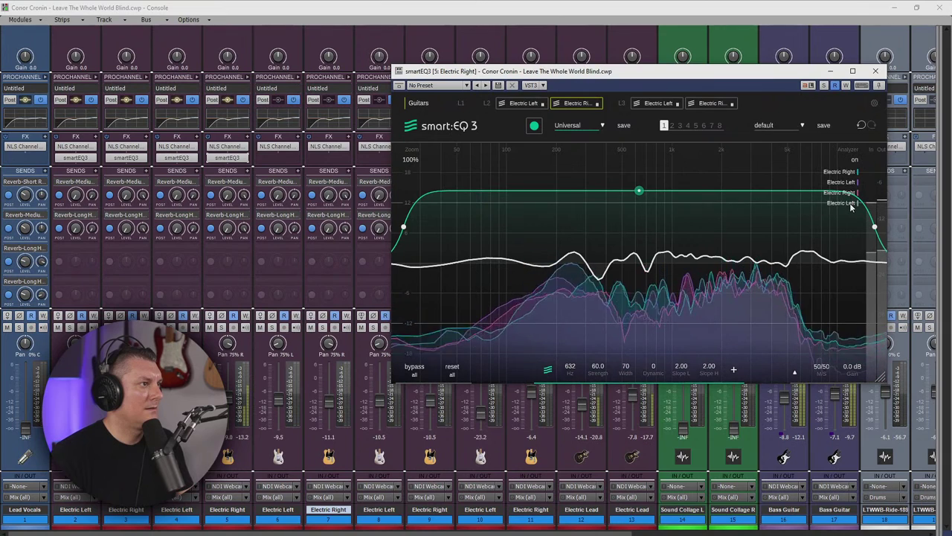
- Split the smart filter into two bands, with strength 76 for the low one and strength 87 and dynamic 58 for the high one
{"action": "left_click", "coordinate": [733, 370]}
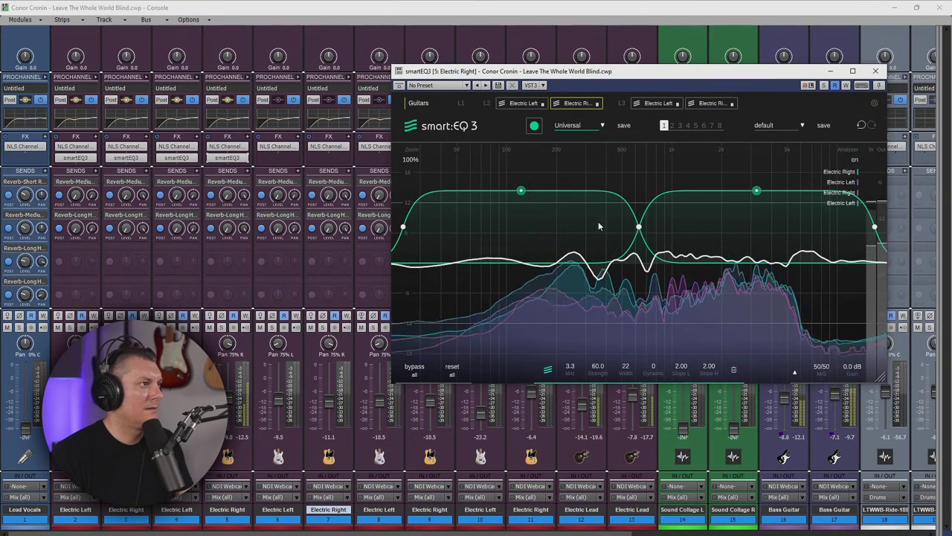
{"action": "left_click_drag", "start_coordinate": [653, 364], "coordinate": [654, 309]}
{"action": "left_click_drag", "start_coordinate": [521, 191], "coordinate": [519, 168]}
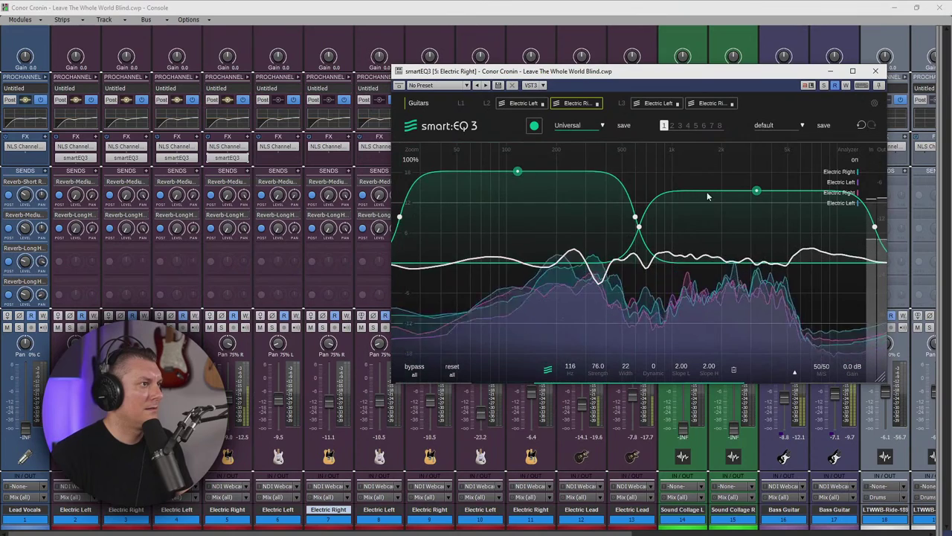
{"action": "left_click_drag", "start_coordinate": [756, 190], "coordinate": [758, 159]}
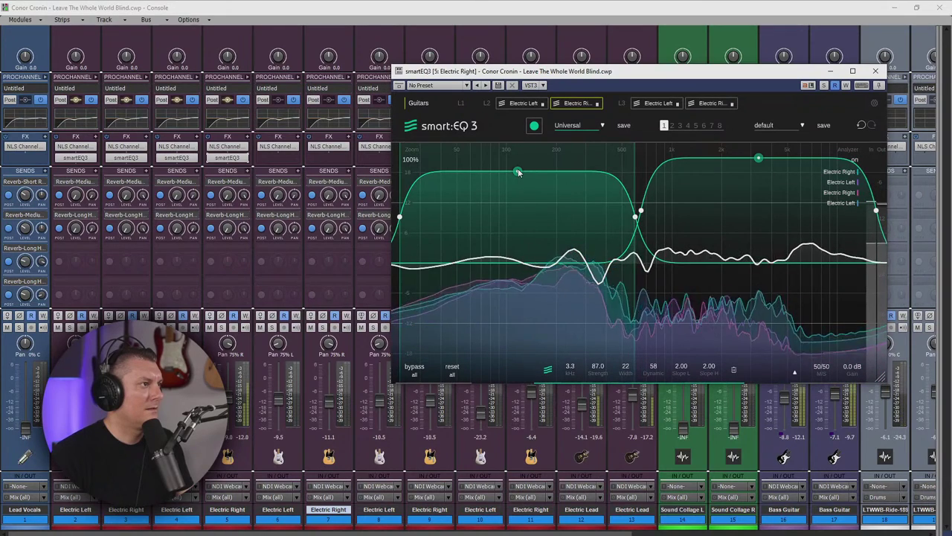
- Set the low band's dynamic to 100 on track 5 and close the plugin window
{"action": "left_click", "coordinate": [518, 172]}
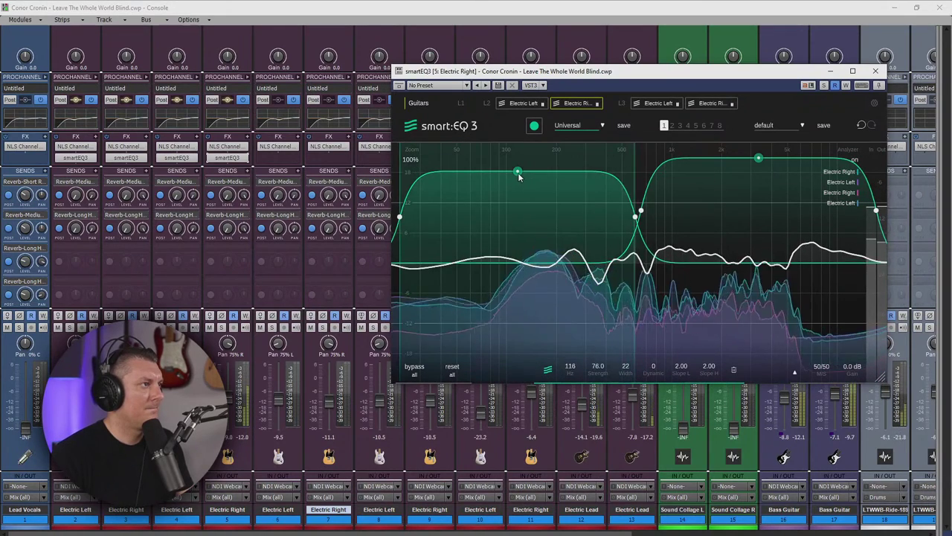
{"action": "left_click_drag", "start_coordinate": [654, 366], "coordinate": [629, 261]}
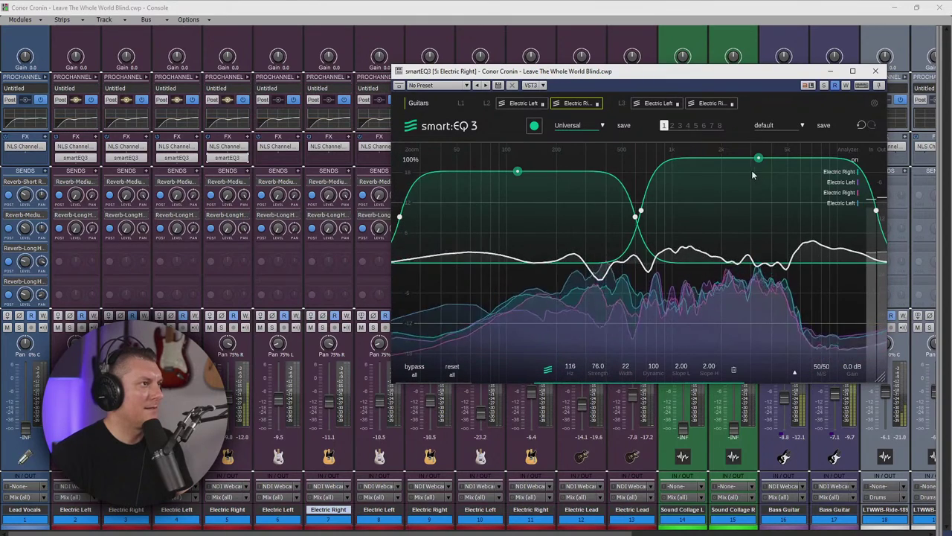
{"action": "left_click", "coordinate": [878, 72]}
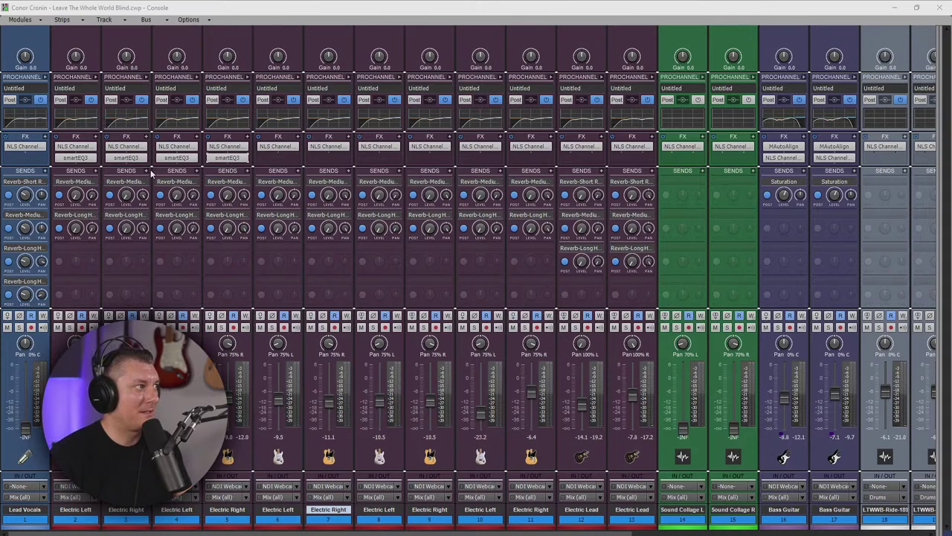
- Insert smartEQ3 on both Electric Lead tracks, 12 and 13, after the NLS Channel plugin
{"action": "right_click", "coordinate": [577, 166]}
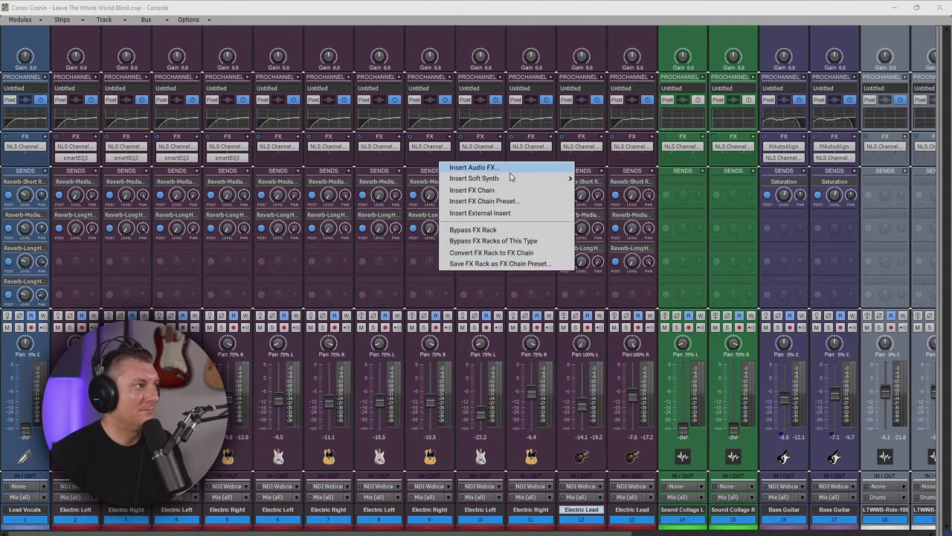
{"action": "left_click", "coordinate": [491, 168]}
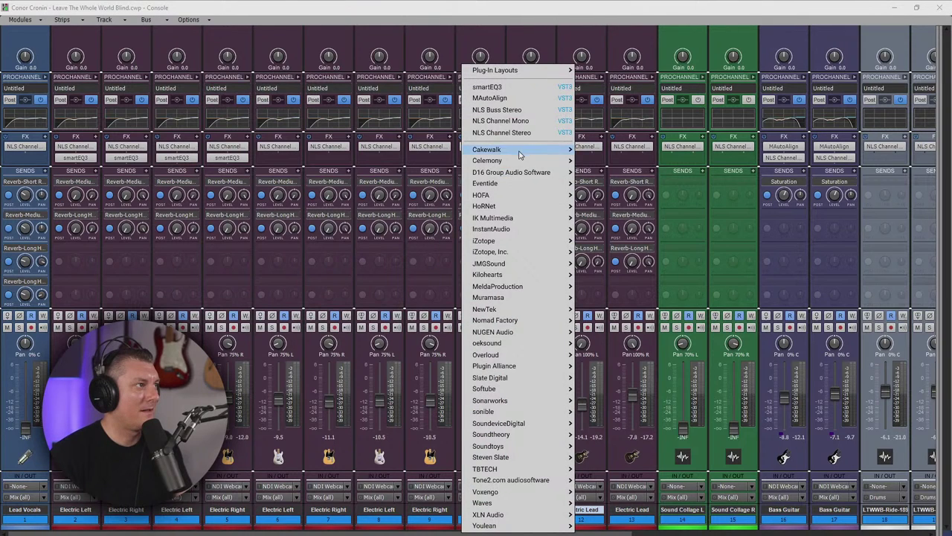
{"action": "left_click", "coordinate": [488, 87]}
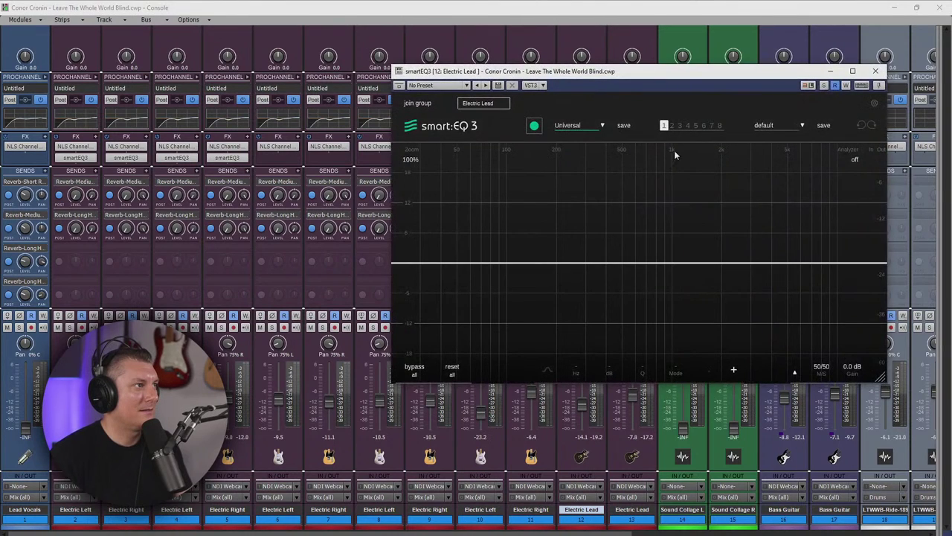
{"action": "left_click_drag", "start_coordinate": [818, 71], "coordinate": [653, 181]}
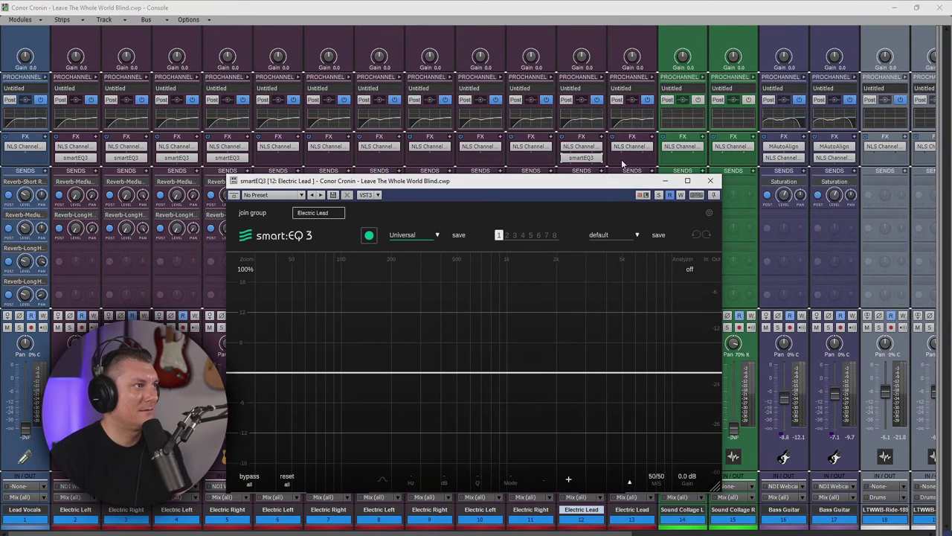
{"action": "right_click", "coordinate": [622, 162]}
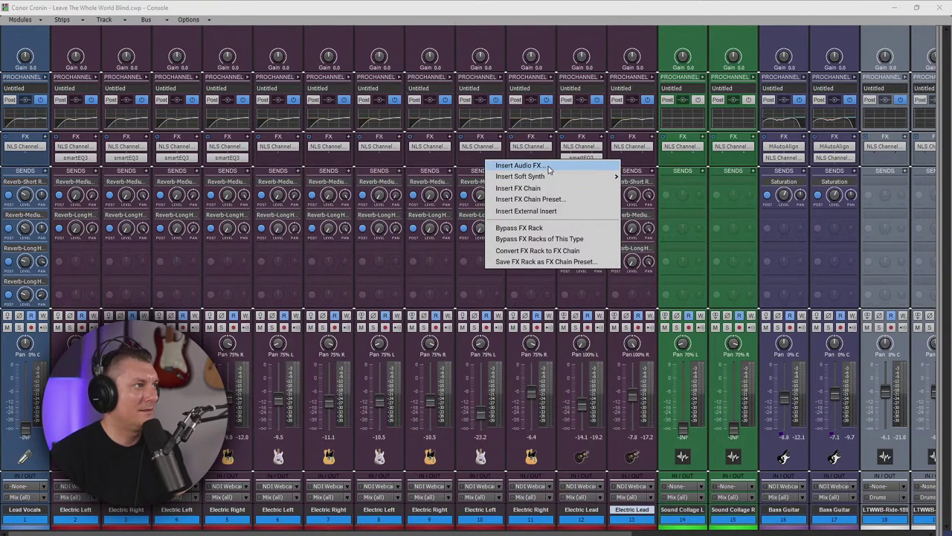
{"action": "mouse_move", "coordinate": [549, 167]}
{"action": "left_click", "coordinate": [546, 88]}
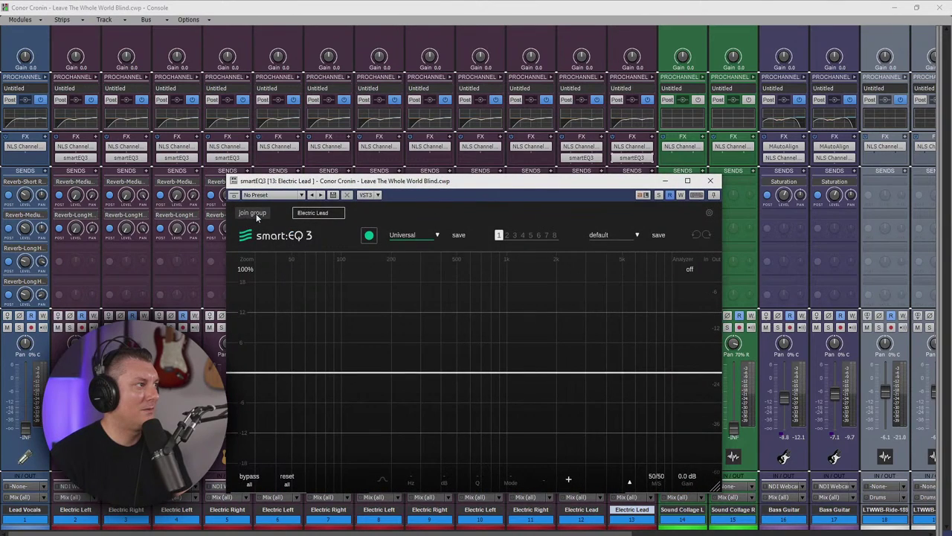
- Create a smartEQ3 group named Guitars Lead from track 13 and add the other Electric Lead instance to layer L2
{"action": "left_click", "coordinate": [255, 214]}
{"action": "type", "text": "Gu"}
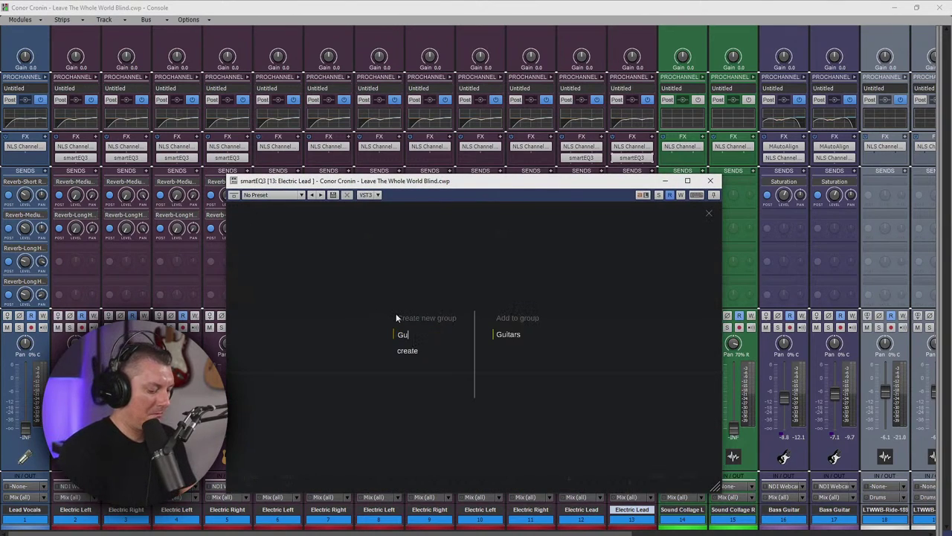
{"action": "type", "text": "itars Lead"}
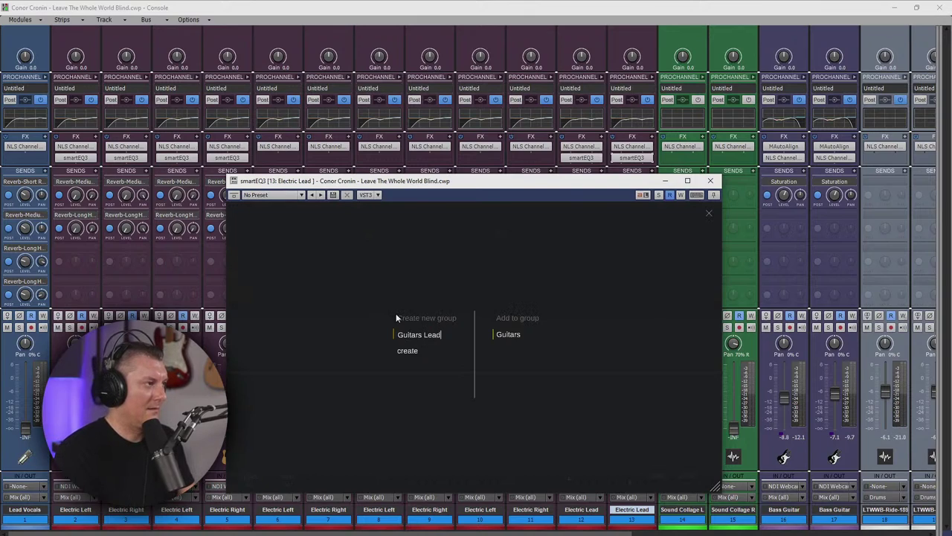
{"action": "key", "text": "Return"}
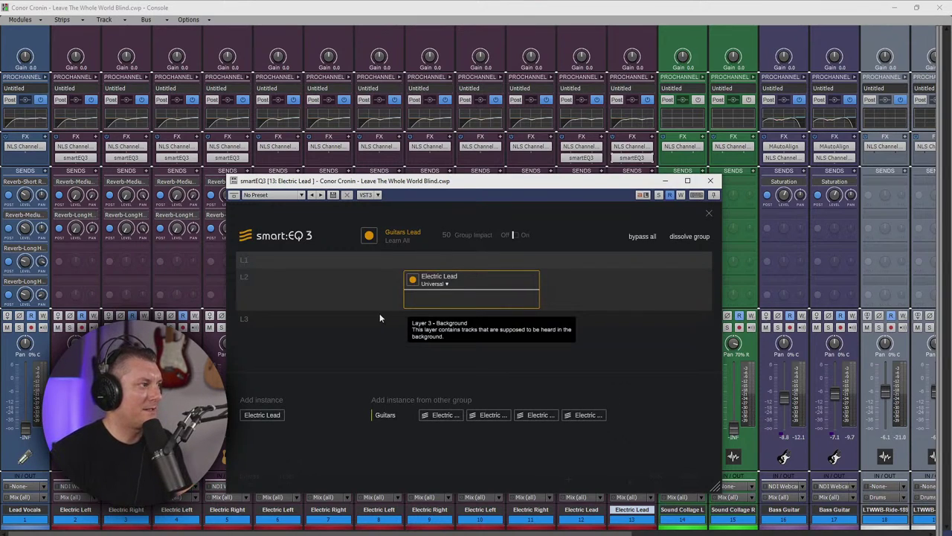
{"action": "left_click_drag", "start_coordinate": [272, 415], "coordinate": [622, 285]}
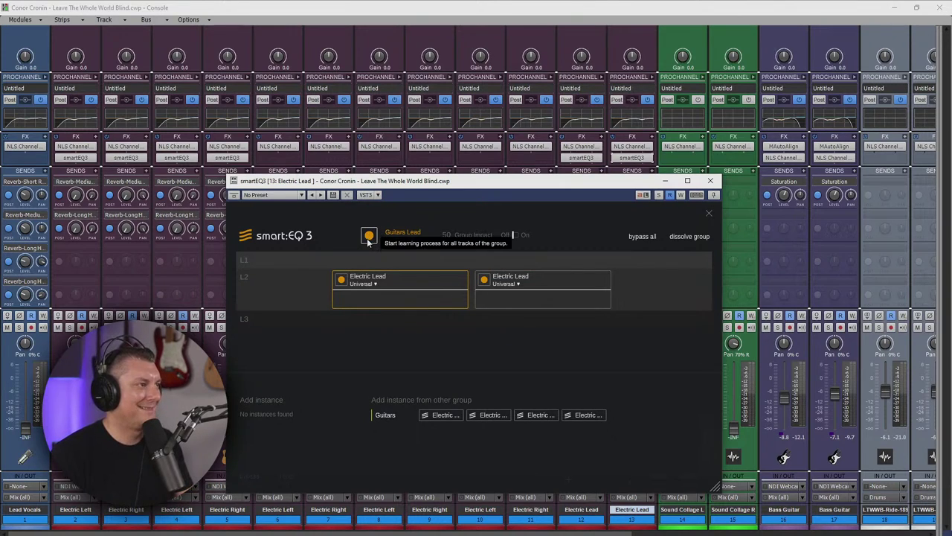
- Run Learn All on the Guitars Lead group during playback and close the plugin window
{"action": "left_click", "coordinate": [369, 240]}
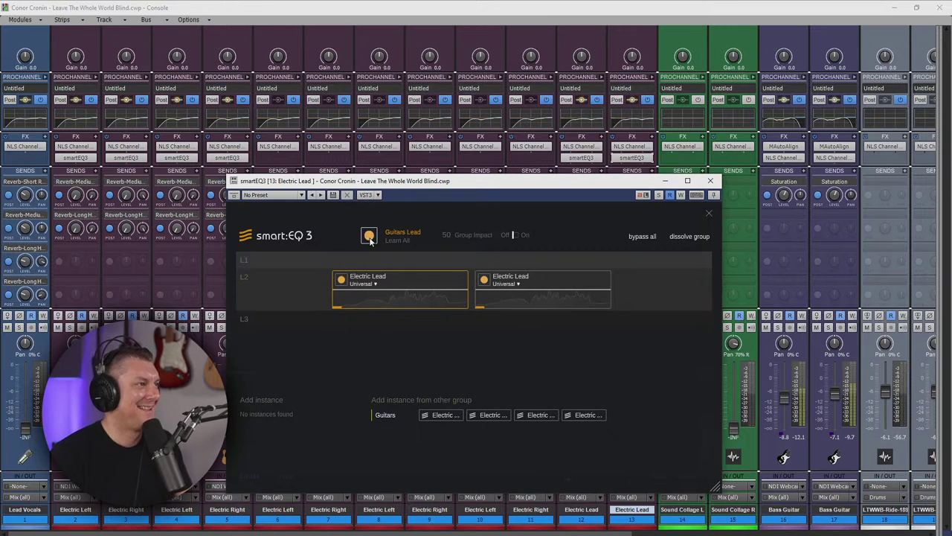
{"action": "left_click_drag", "start_coordinate": [426, 187], "coordinate": [325, 169]}
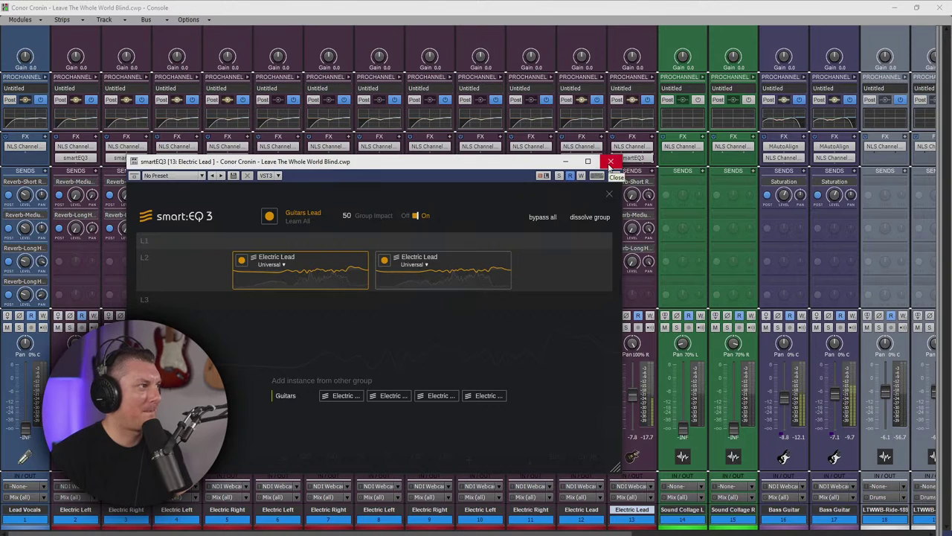
{"action": "left_click", "coordinate": [610, 162]}
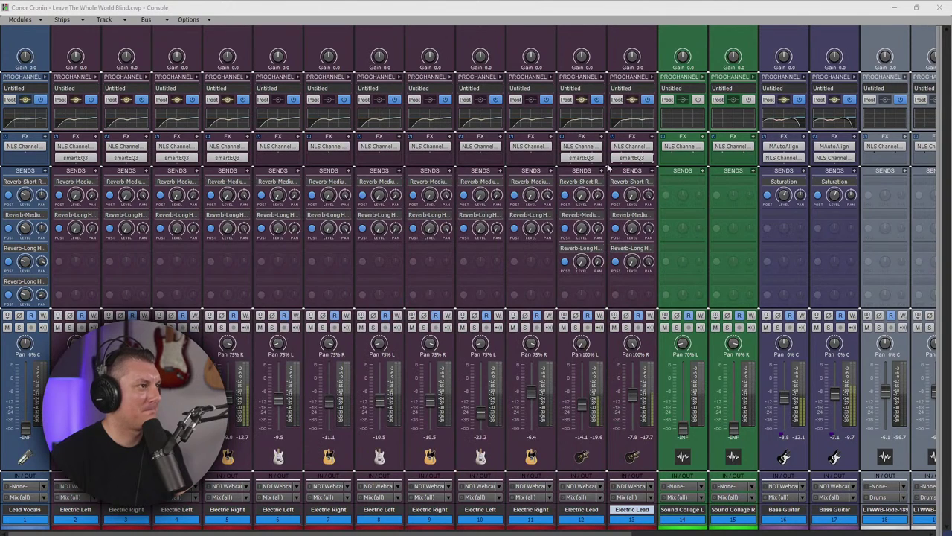
- Open smartEQ3 on track 12 Electric Lead, turn on the analyzer and add a second smart filter band at 3.3 kHz
{"action": "double_click", "coordinate": [583, 158]}
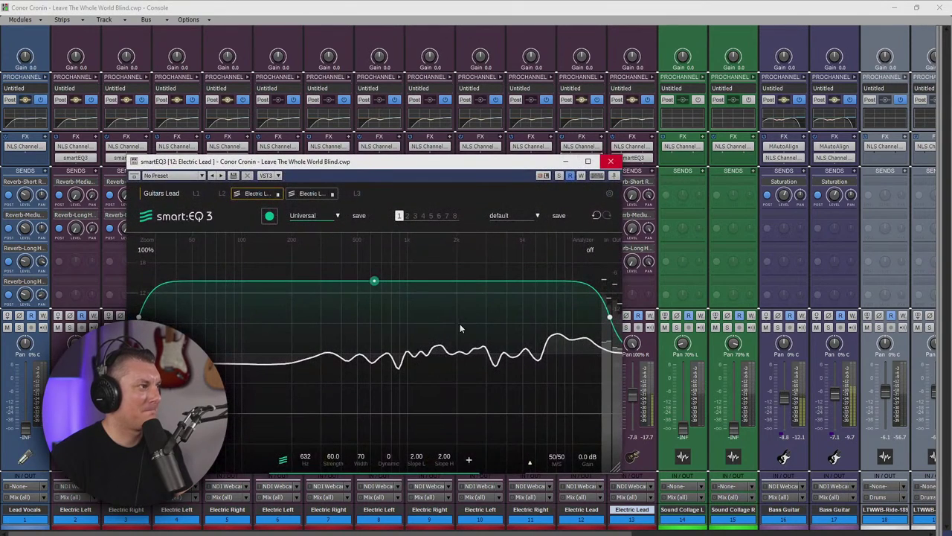
{"action": "left_click", "coordinate": [590, 250]}
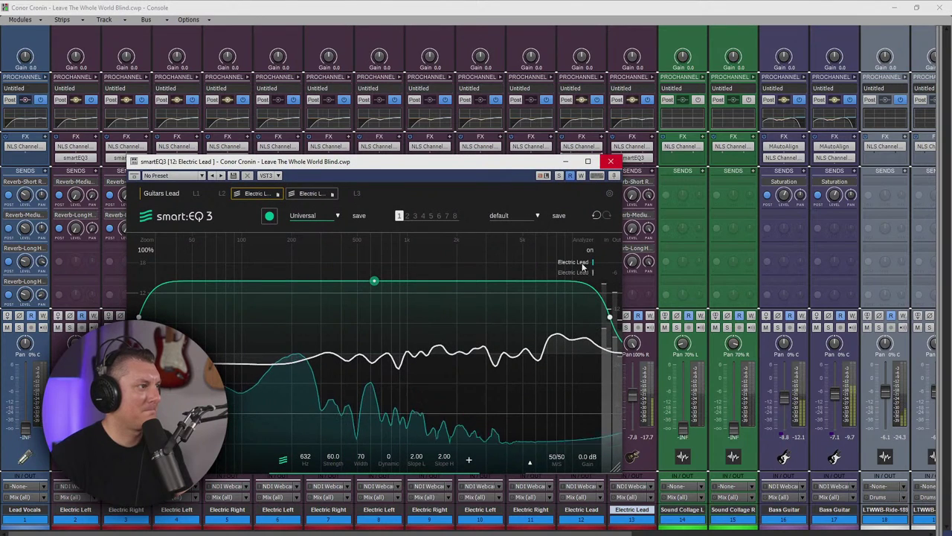
{"action": "double_click", "coordinate": [492, 281]}
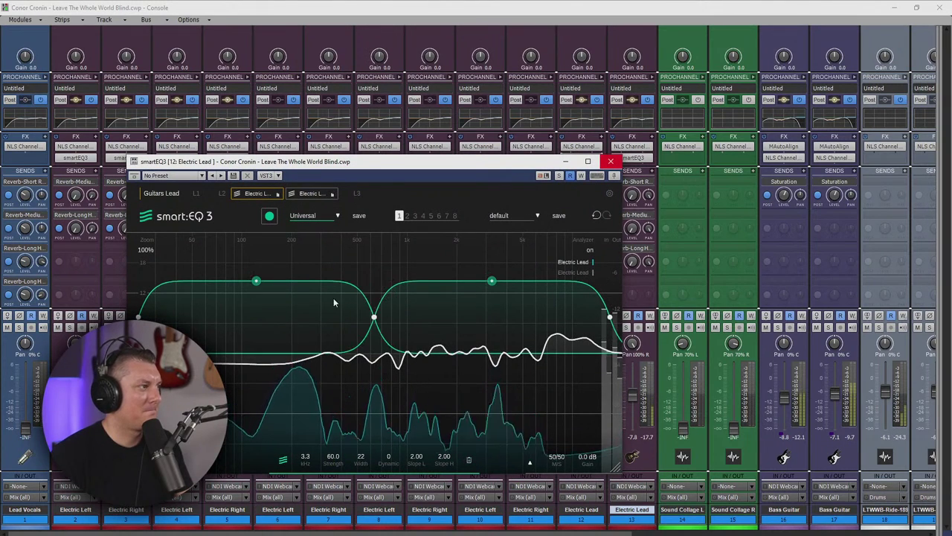
- Adjust the low band to 116 Hz with strength 67.5 and the high band to 2.7 kHz with strength 80
{"action": "left_click_drag", "start_coordinate": [257, 281], "coordinate": [253, 254]}
{"action": "left_click_drag", "start_coordinate": [492, 281], "coordinate": [479, 258]}
{"action": "left_click_drag", "start_coordinate": [255, 251], "coordinate": [253, 271]}
- Set the dynamic amount to 76 for the low band and 64 for the high band on track 12
{"action": "left_click_drag", "start_coordinate": [388, 457], "coordinate": [393, 296]}
{"action": "left_click_drag", "start_coordinate": [392, 457], "coordinate": [394, 491]}
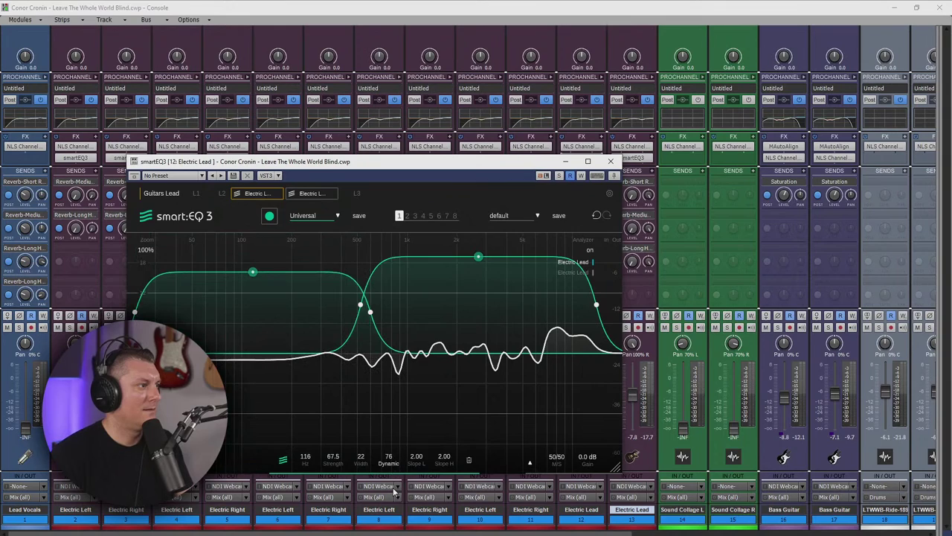
{"action": "left_click", "coordinate": [478, 257]}
{"action": "left_click_drag", "start_coordinate": [389, 456], "coordinate": [390, 379]}
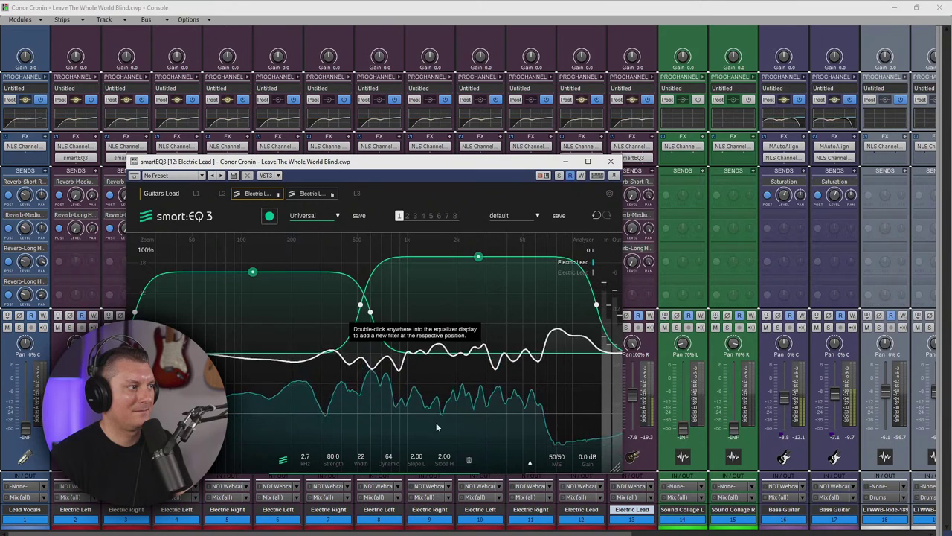
- Set the low band's dynamic amount to 53 on track 12 Electric Lead and close the plugin window
{"action": "left_click", "coordinate": [320, 283]}
{"action": "left_click_drag", "start_coordinate": [389, 456], "coordinate": [393, 488]}
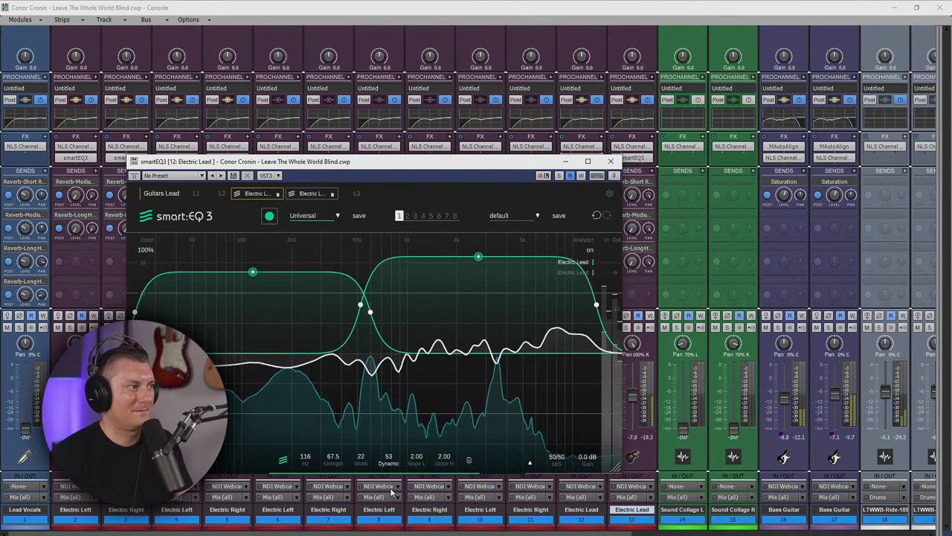
{"action": "left_click", "coordinate": [611, 162]}
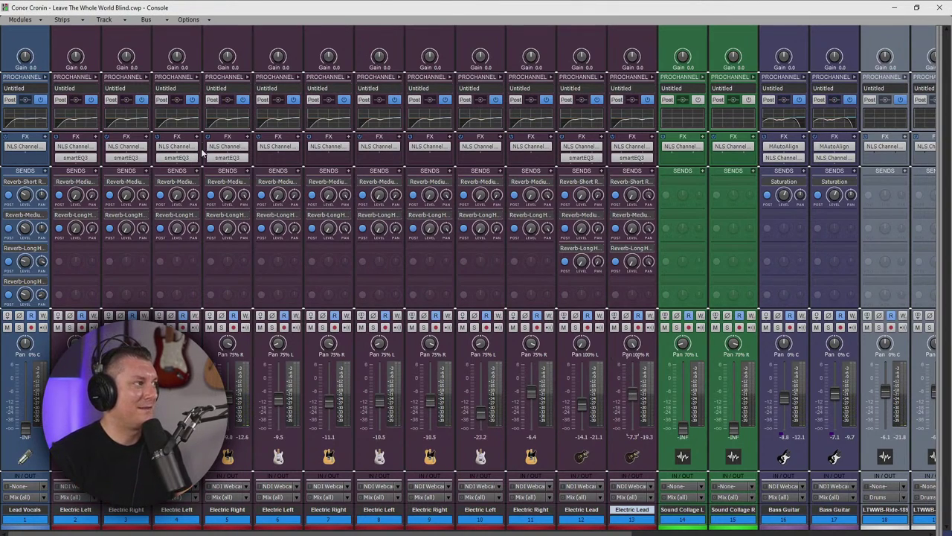
- Open smartEQ3 on track 5 Electric Right, review its two smart filter bands and close the plugin window
{"action": "double_click", "coordinate": [227, 158]}
{"action": "left_click_drag", "start_coordinate": [442, 166], "coordinate": [554, 119]}
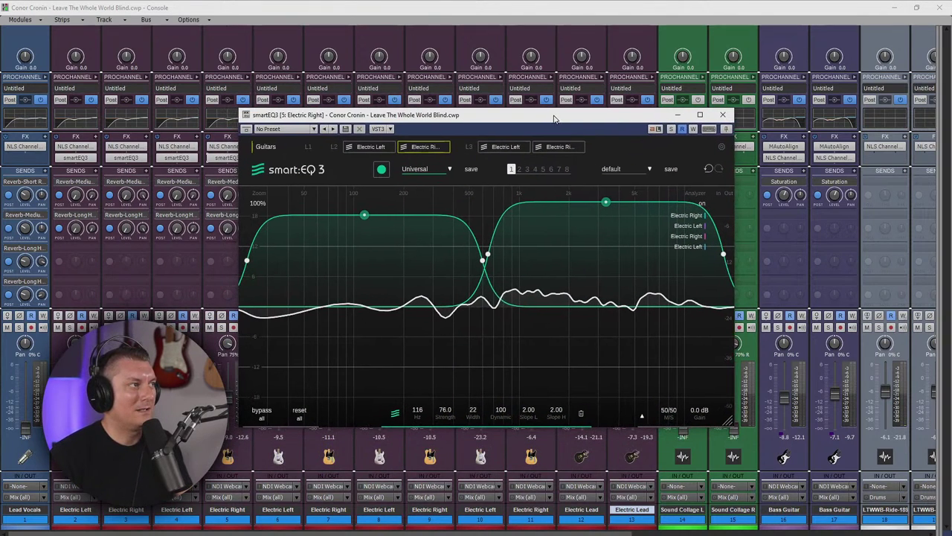
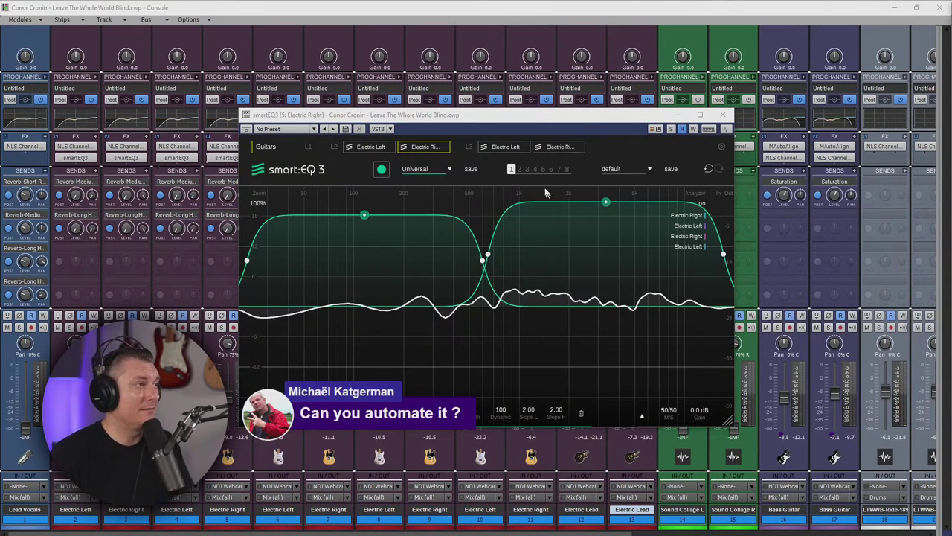
{"action": "left_click_drag", "start_coordinate": [446, 114], "coordinate": [514, 105]}
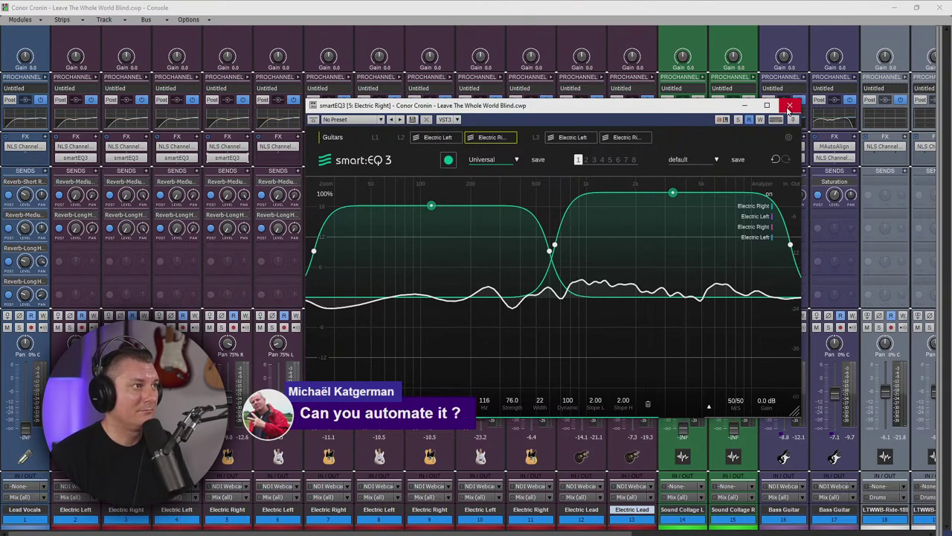
{"action": "left_click", "coordinate": [789, 106]}
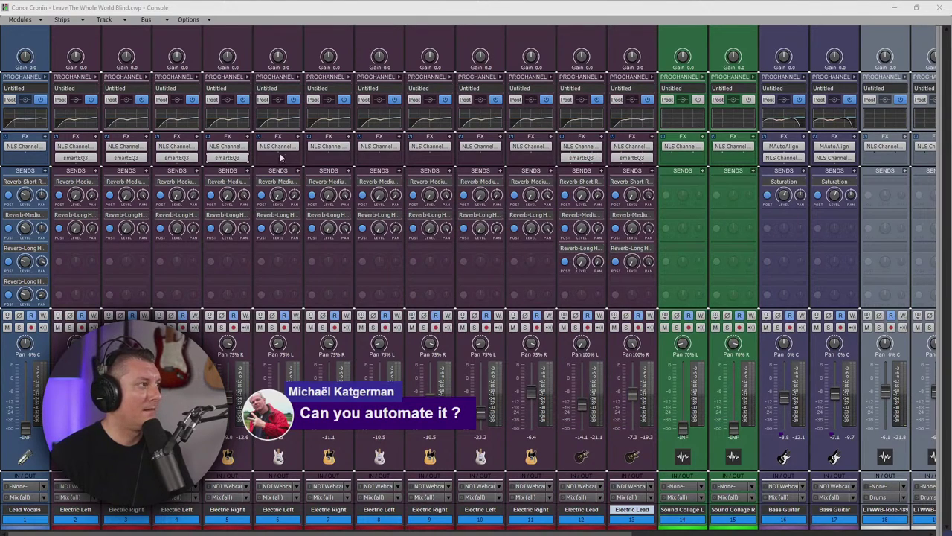
- Show an automation lane for track 3 Electric Right in the track view and review the automatable smartEQ3 parameters without choosing one
{"action": "left_click", "coordinate": [898, 8]}
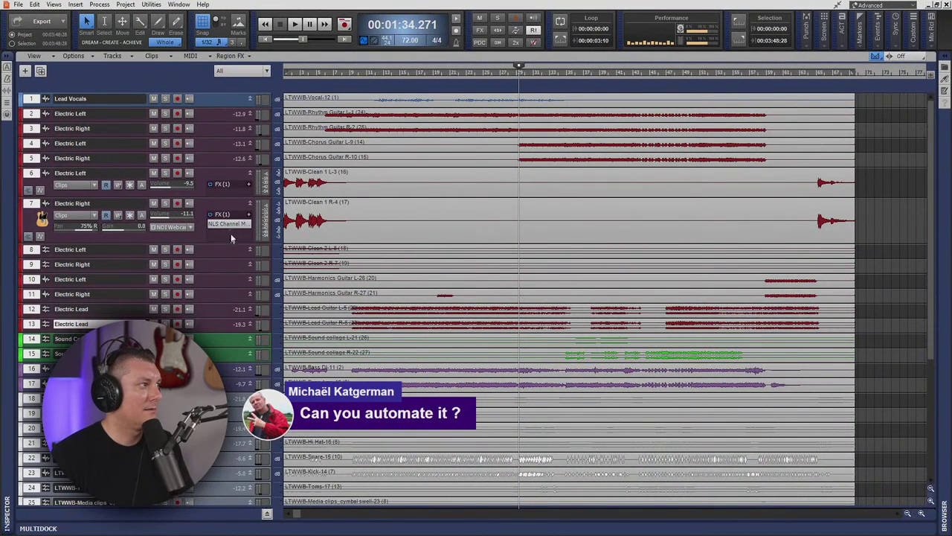
{"action": "left_click_drag", "start_coordinate": [229, 138], "coordinate": [230, 223]}
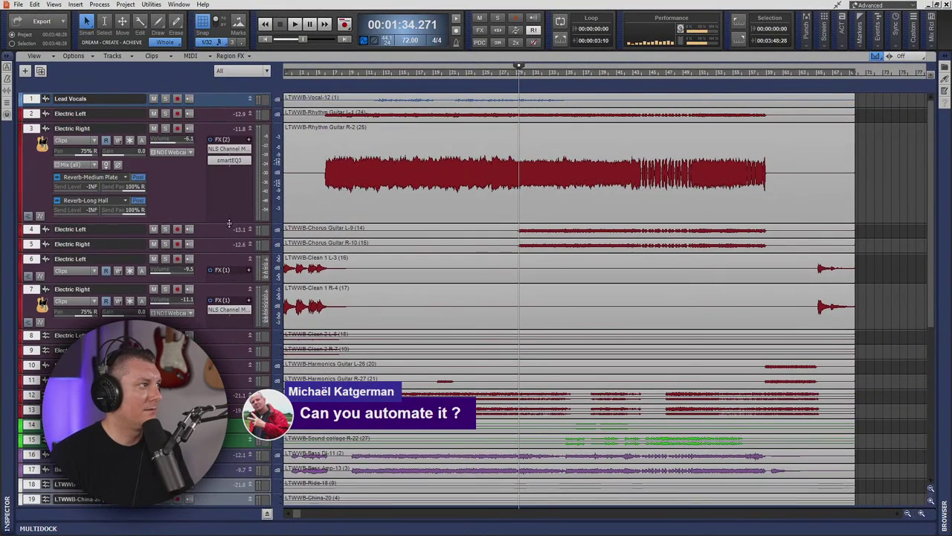
{"action": "left_click", "coordinate": [40, 215]}
{"action": "left_click", "coordinate": [73, 241]}
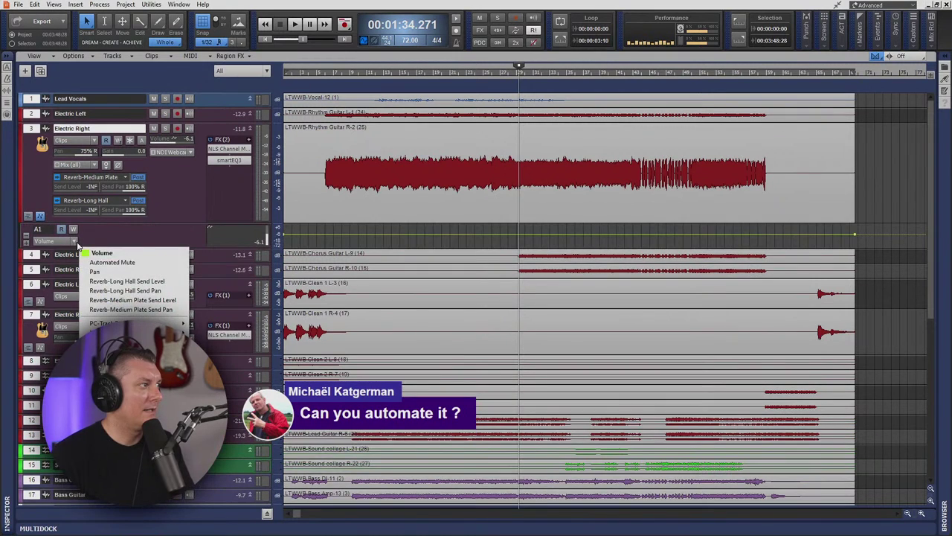
{"action": "mouse_move", "coordinate": [179, 323]}
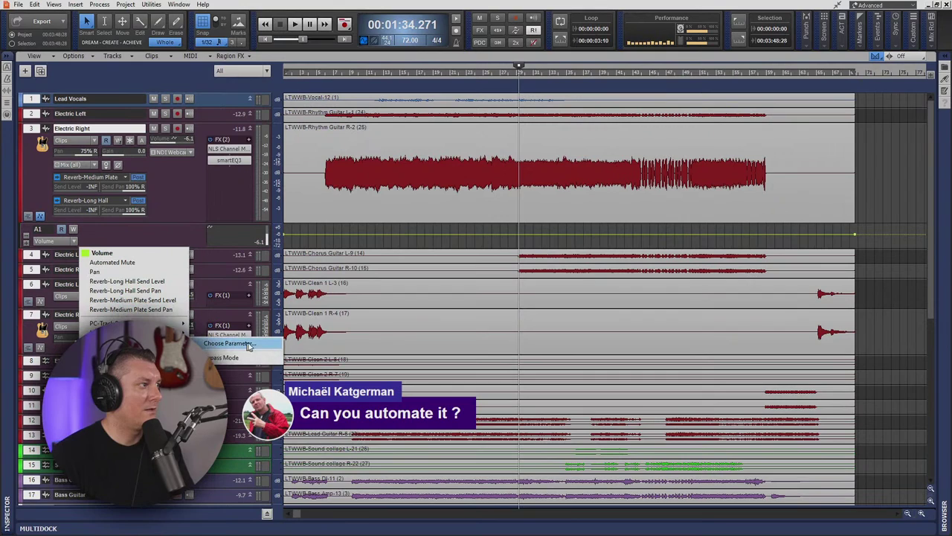
{"action": "left_click", "coordinate": [257, 344]}
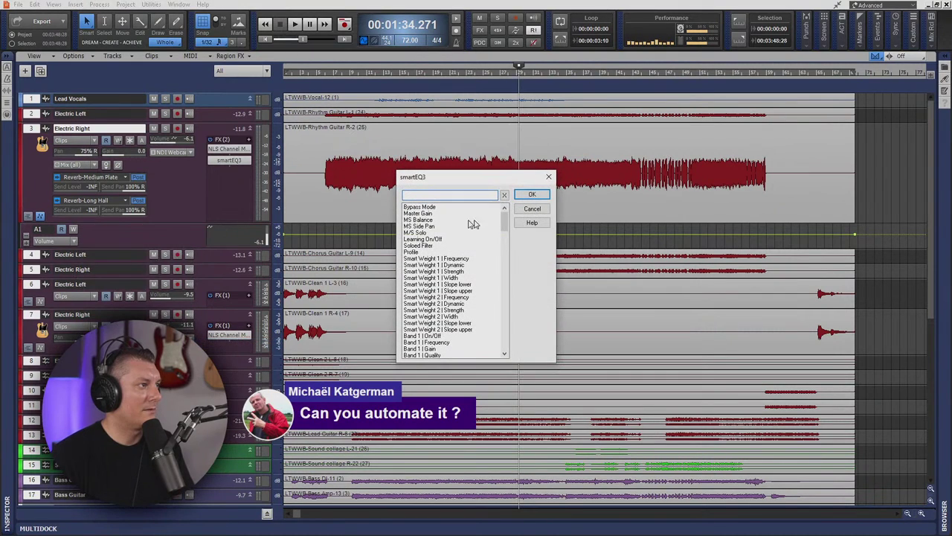
{"action": "mouse_move", "coordinate": [507, 217]}
{"action": "left_mouse_down"}
{"action": "mouse_move", "coordinate": [503, 336]}
{"action": "mouse_move", "coordinate": [506, 221]}
{"action": "left_mouse_up"}
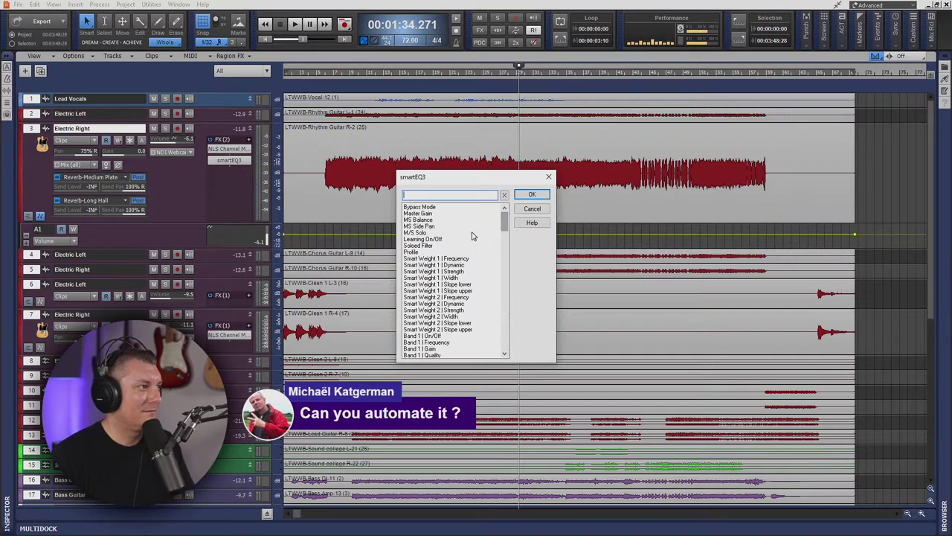
{"action": "left_click", "coordinate": [532, 210]}
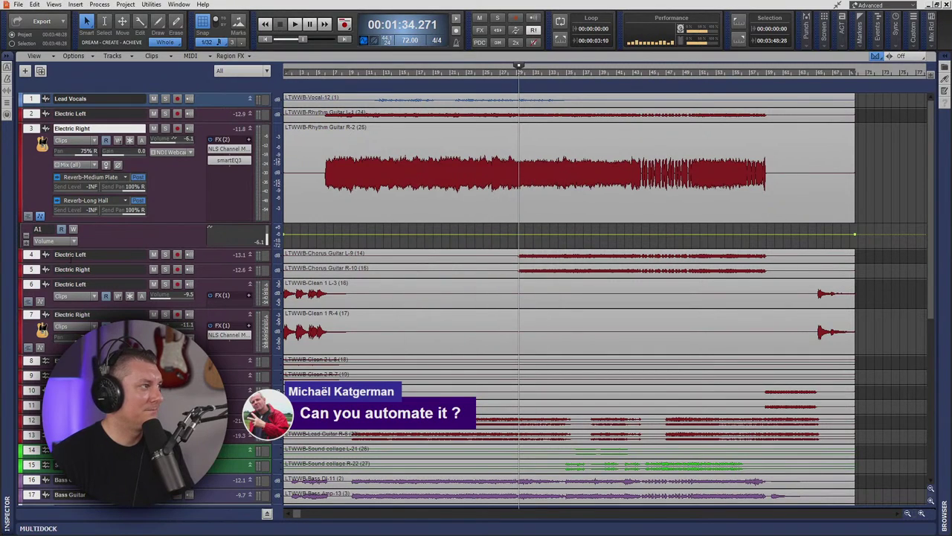
- Hide track 3's automation lane and collapse all tracks to minimum height
{"action": "left_click", "coordinate": [26, 236]}
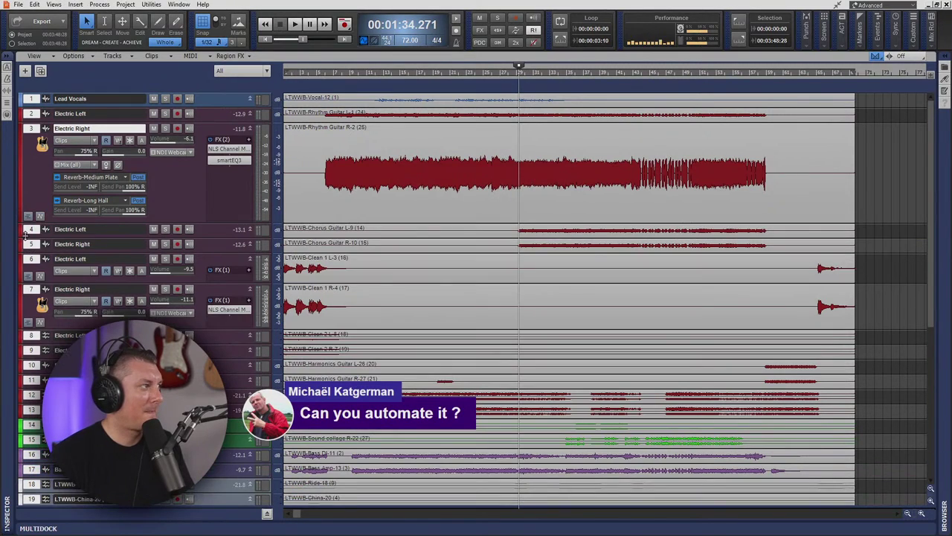
{"action": "key", "text": "ctrl+Down"}
{"action": "left_click", "coordinate": [898, 175]}
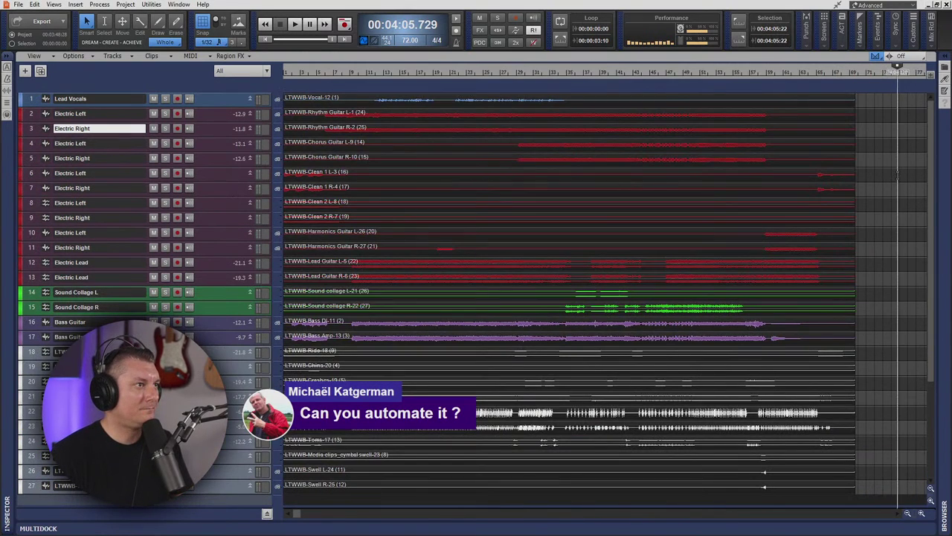
- Return to the project start and open the Console view maximized
{"action": "left_click", "coordinate": [271, 36]}
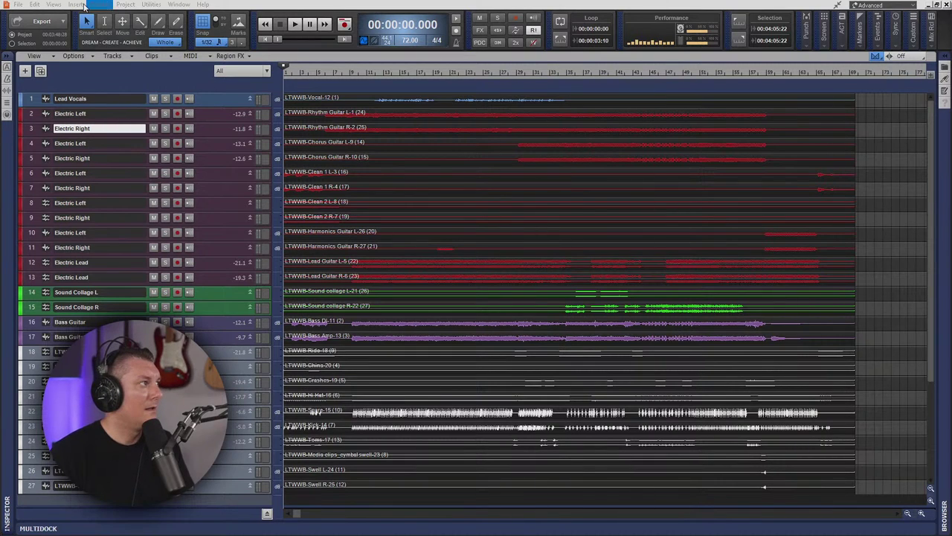
{"action": "left_click", "coordinate": [53, 4]}
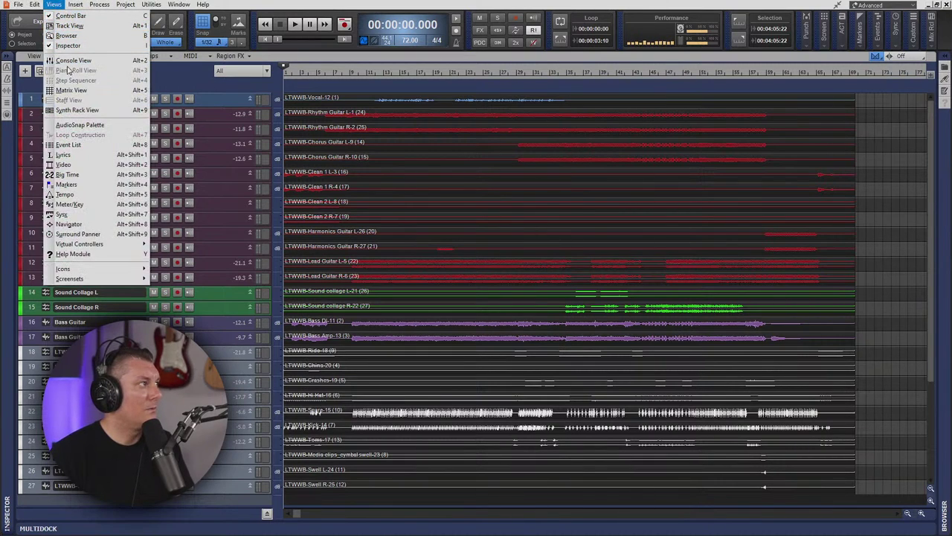
{"action": "left_click", "coordinate": [71, 60]}
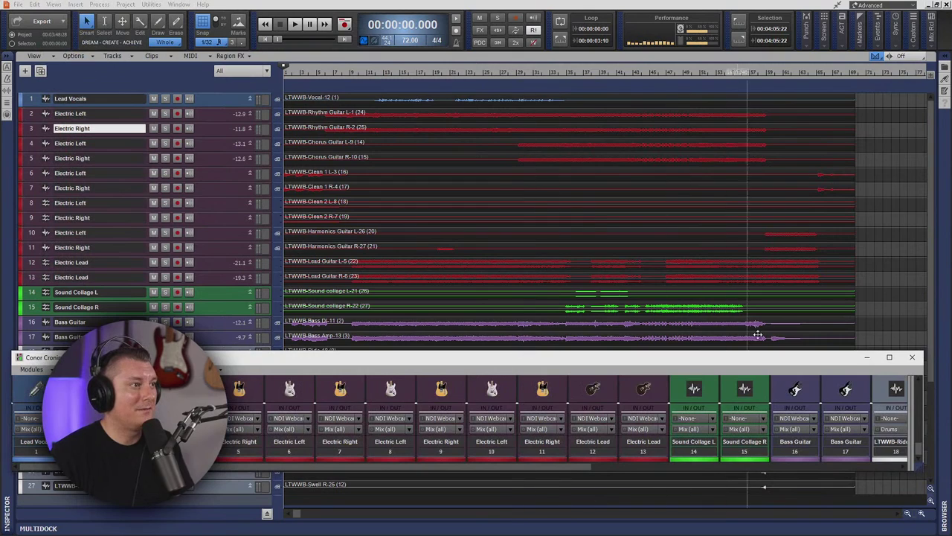
{"action": "left_click", "coordinate": [889, 358]}
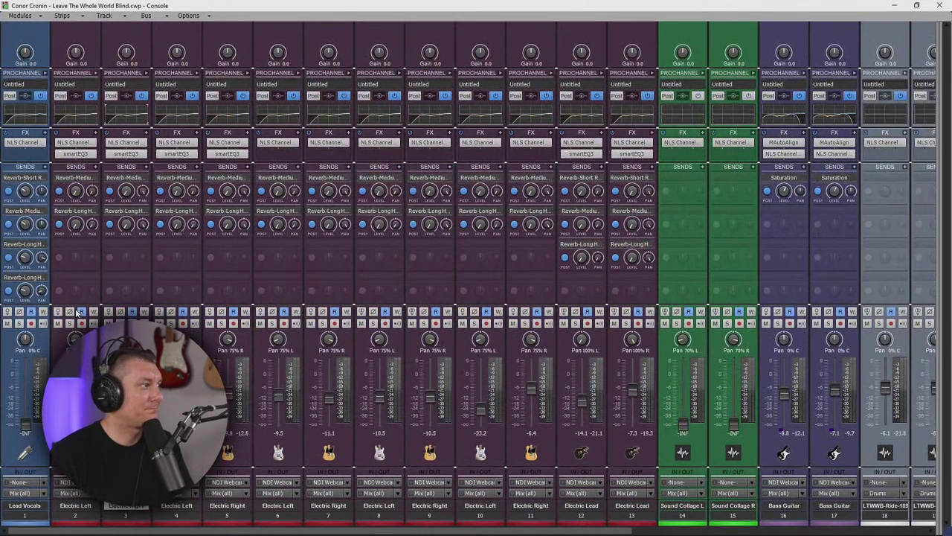
- Reveal the bus strips in the console and collapse the ProChannel modules on all buses
{"action": "left_click_drag", "start_coordinate": [939, 171], "coordinate": [261, 171]}
{"action": "left_click_drag", "start_coordinate": [653, 533], "coordinate": [298, 531]}
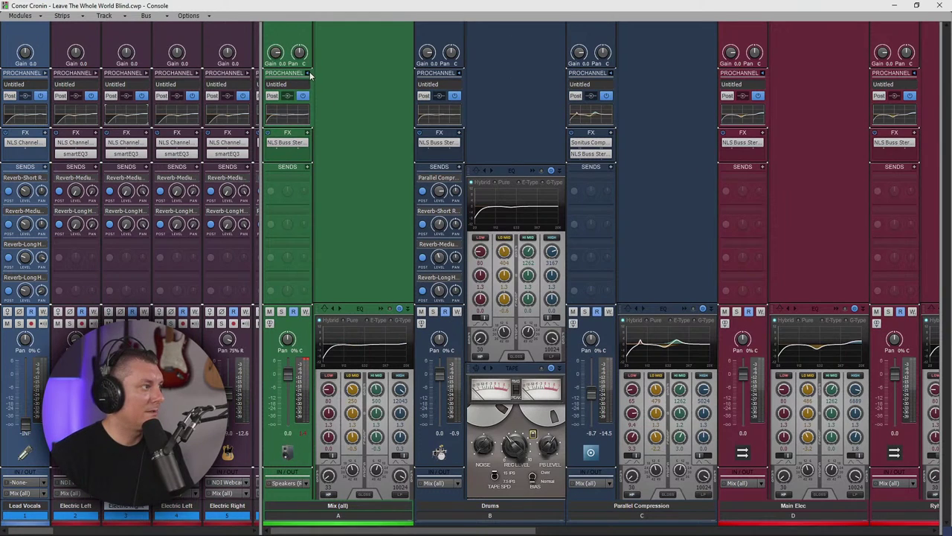
{"action": "key", "text": "ctrl+a"}
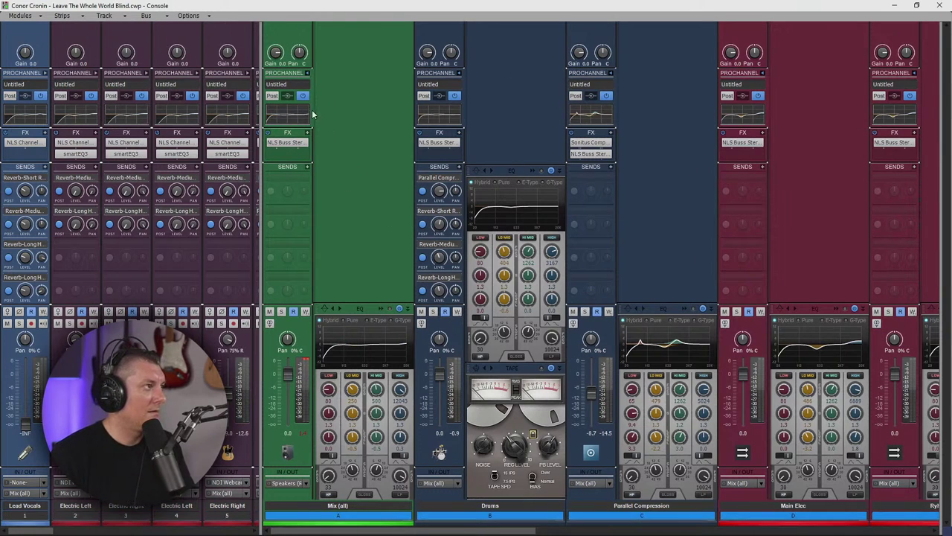
{"action": "left_click", "coordinate": [308, 73]}
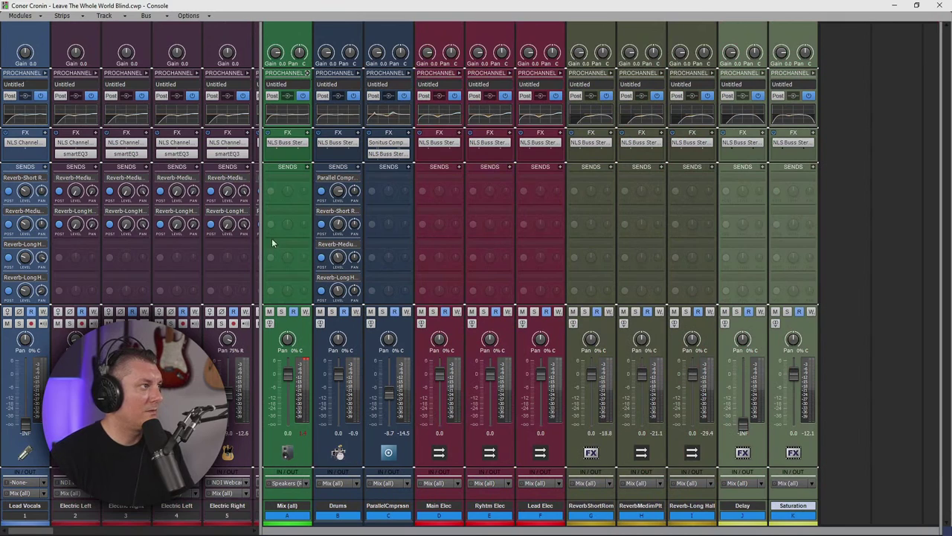
- Narrow the bus pane, reset the Mix (all) bus meter's clip indication and play the song from the start
{"action": "left_click_drag", "start_coordinate": [260, 233], "coordinate": [486, 316]}
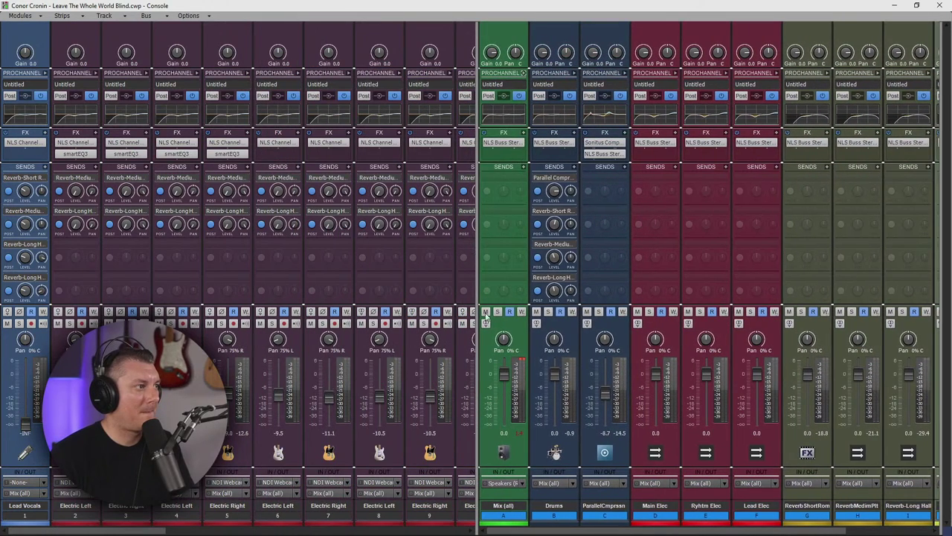
{"action": "left_click", "coordinate": [523, 364]}
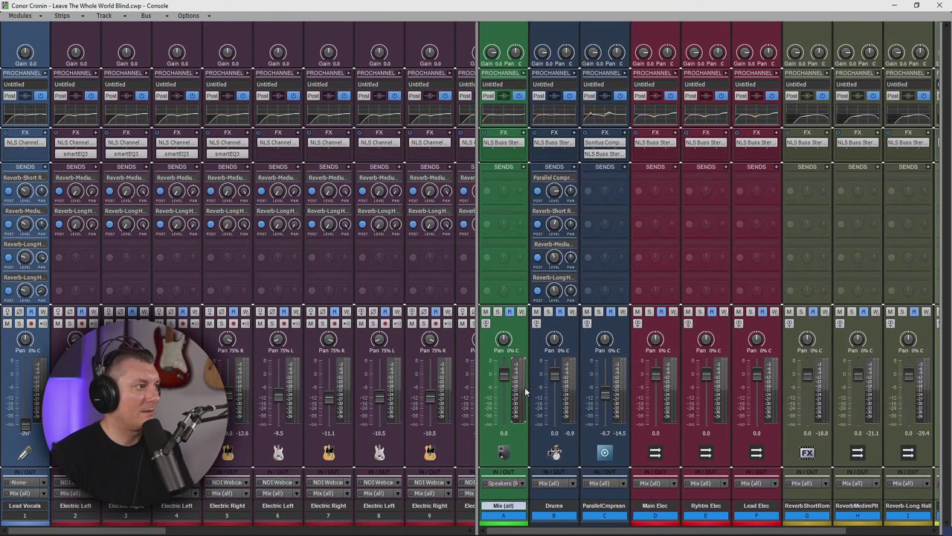
{"action": "key", "text": "space"}
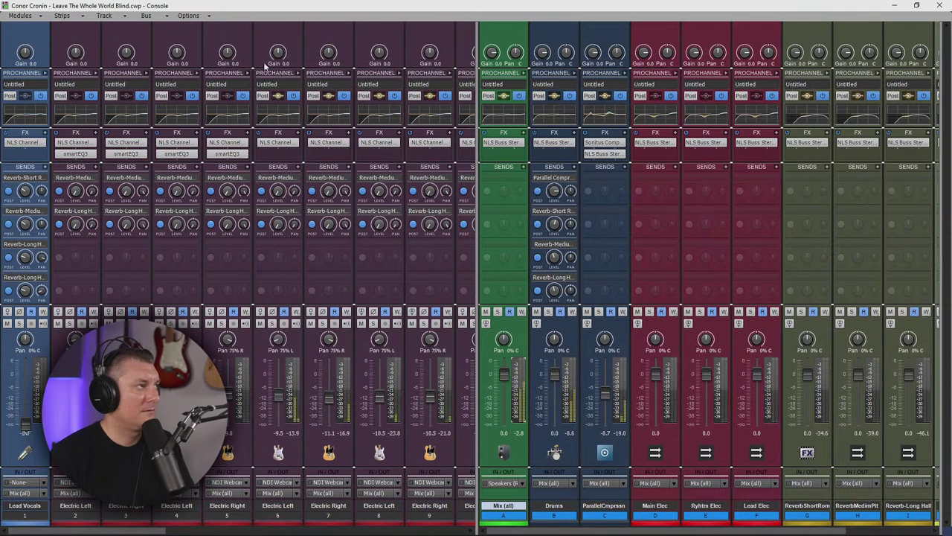
- Enlarge Bass Guitar tracks 16 and 17 in the track view and play the song from where the rhythm guitars enter
{"action": "left_click", "coordinate": [904, 6]}
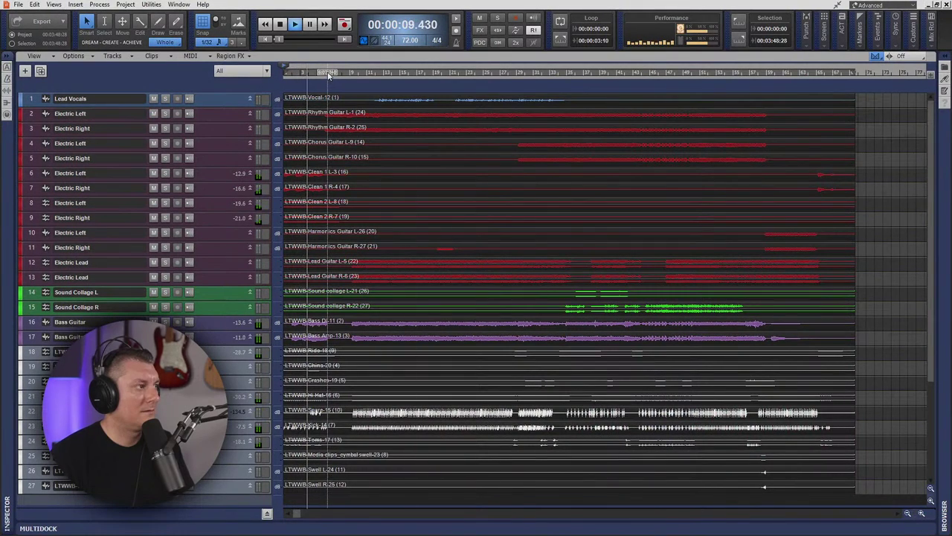
{"action": "key", "text": "space"}
{"action": "left_click_drag", "start_coordinate": [210, 343], "coordinate": [210, 363]}
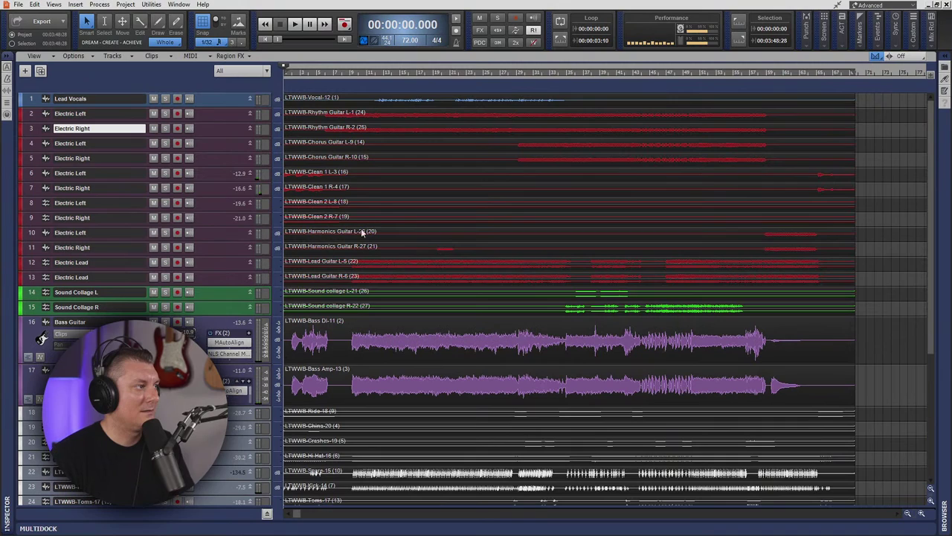
{"action": "key", "text": "space"}
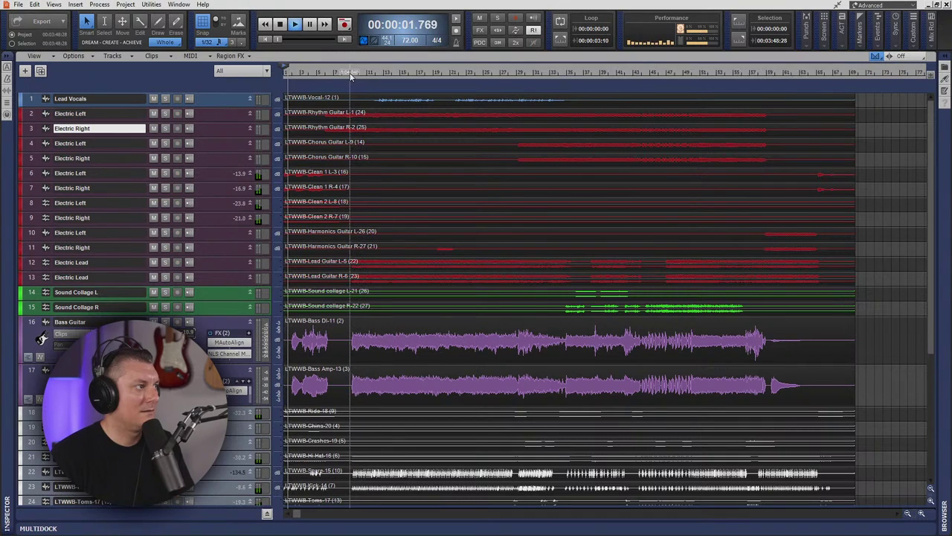
{"action": "left_click", "coordinate": [350, 72]}
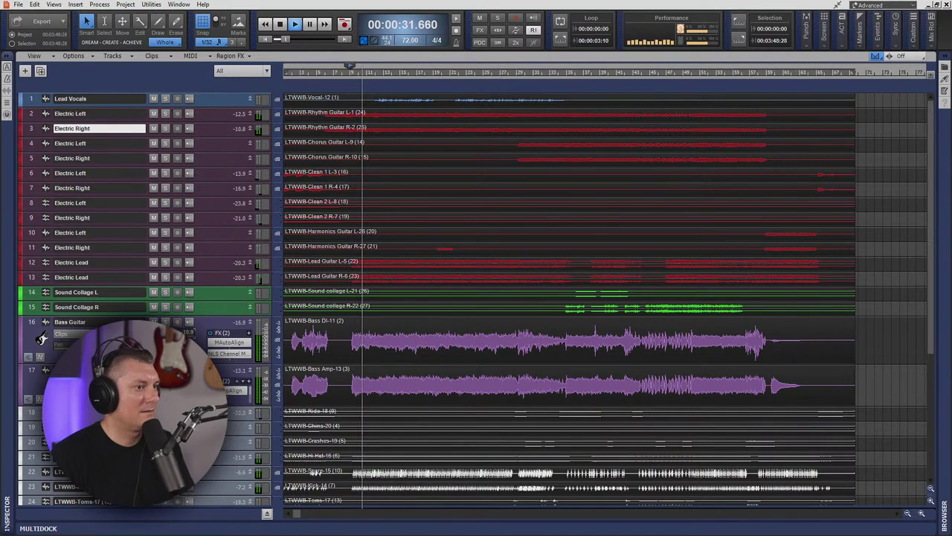
- Lower the faders of all tracks together by about 2.6 dB in the console and check the Mix (all) bus level during playback
{"action": "key", "text": "alt+3"}
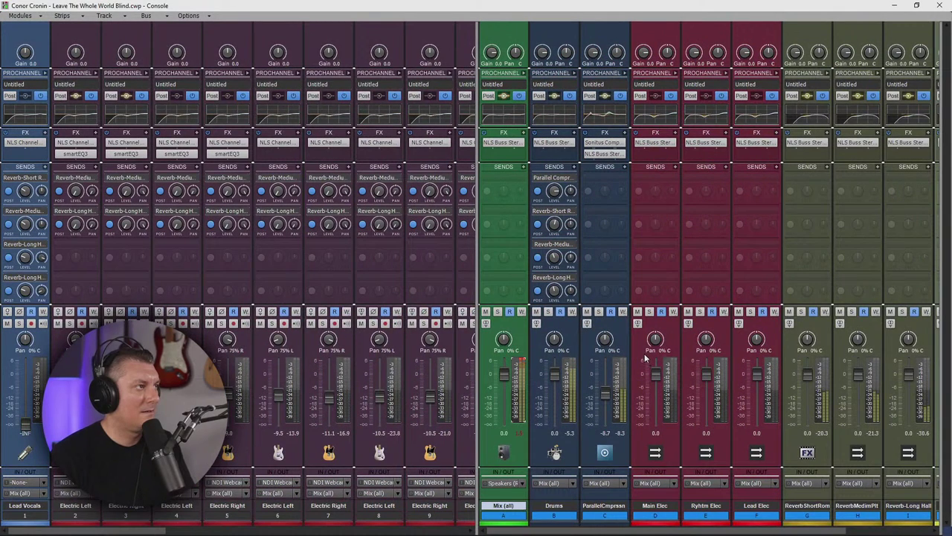
{"action": "left_click_drag", "start_coordinate": [477, 263], "coordinate": [943, 289]}
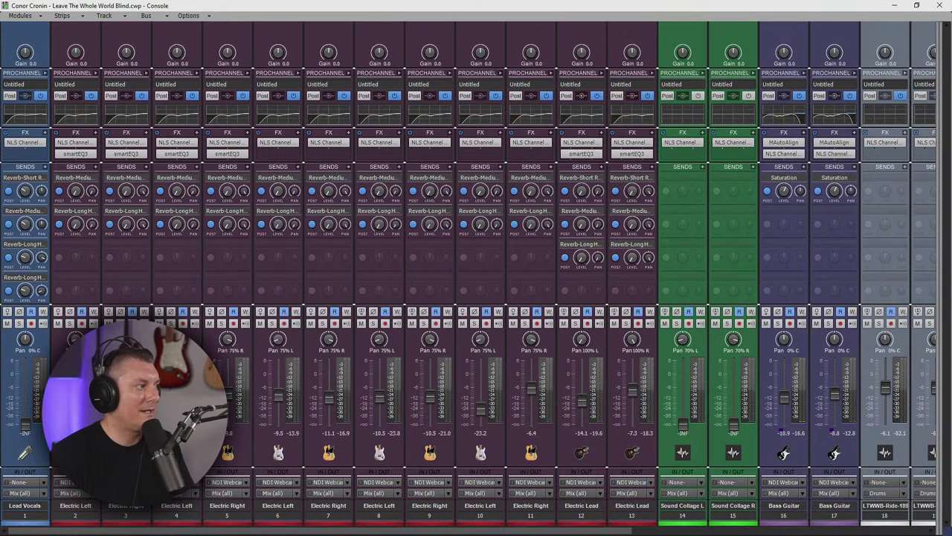
{"action": "left_click", "coordinate": [73, 508]}
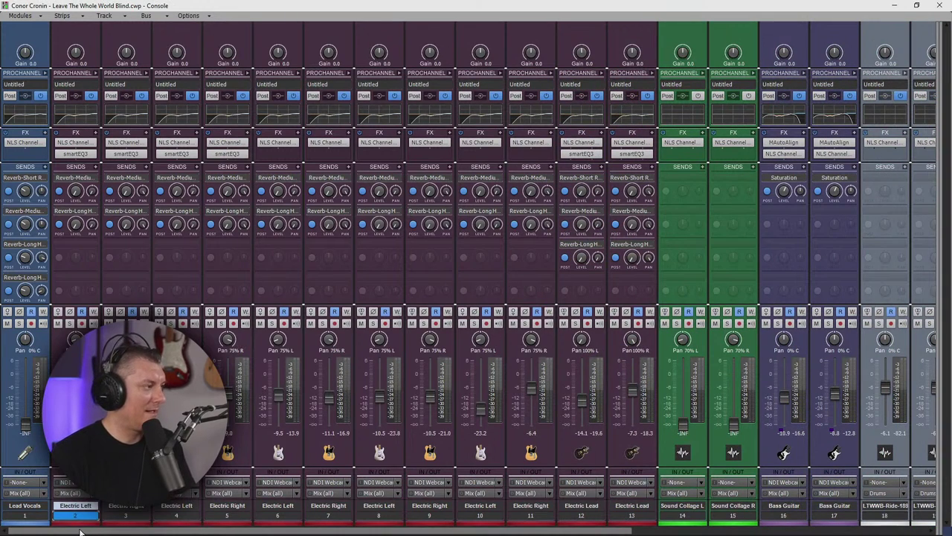
{"action": "key", "text": "ctrl+a"}
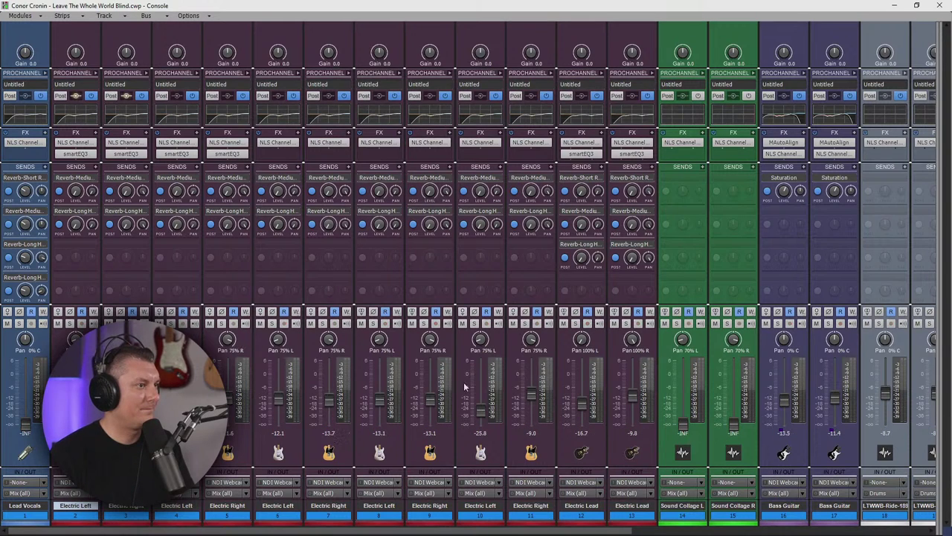
{"action": "left_click_drag", "start_coordinate": [921, 313], "coordinate": [504, 372]}
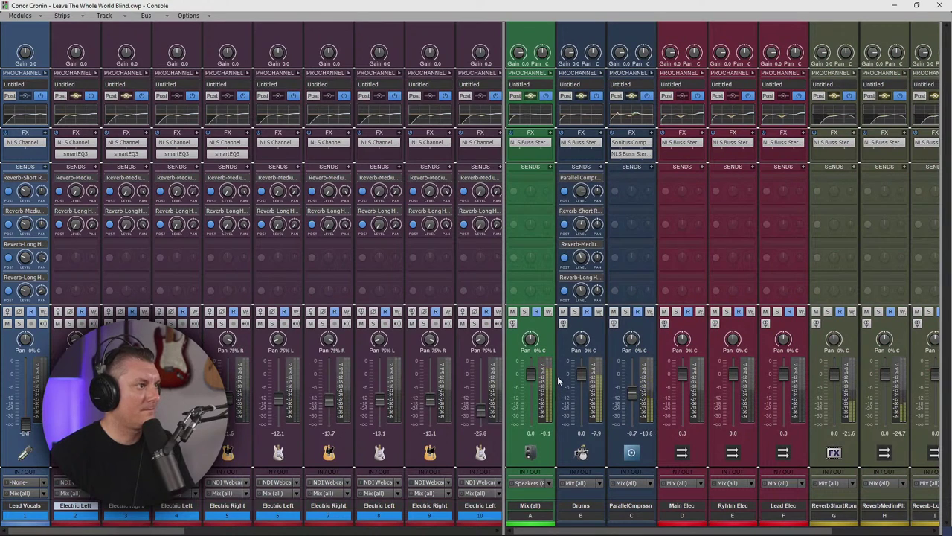
{"action": "left_click_drag", "start_coordinate": [503, 290], "coordinate": [737, 289]}
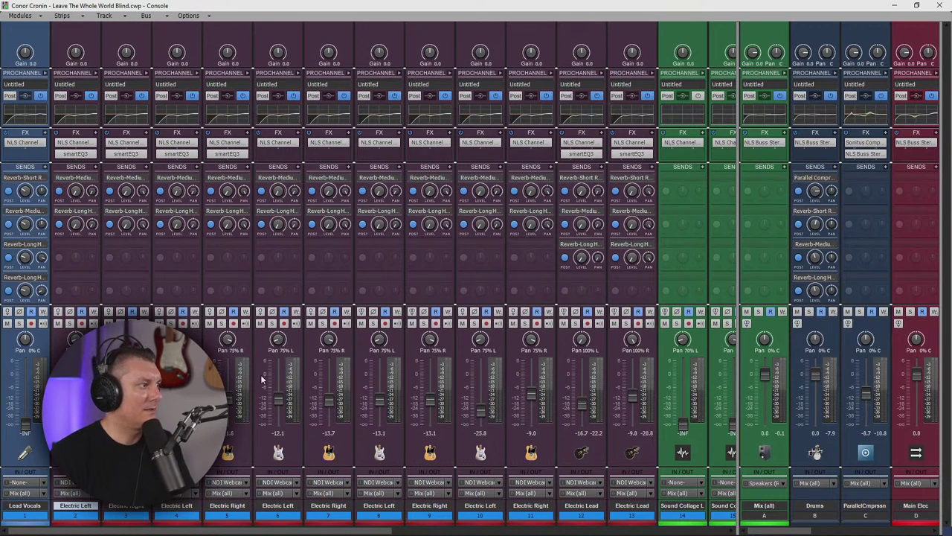
{"action": "left_click", "coordinate": [641, 507]}
{"action": "left_click", "coordinate": [77, 517], "text": "shift"}
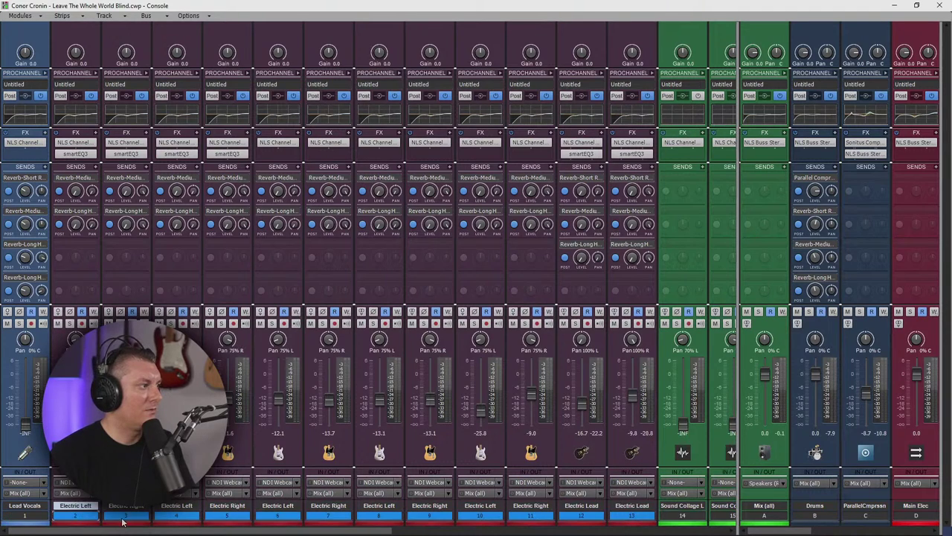
{"action": "left_click", "coordinate": [577, 526]}
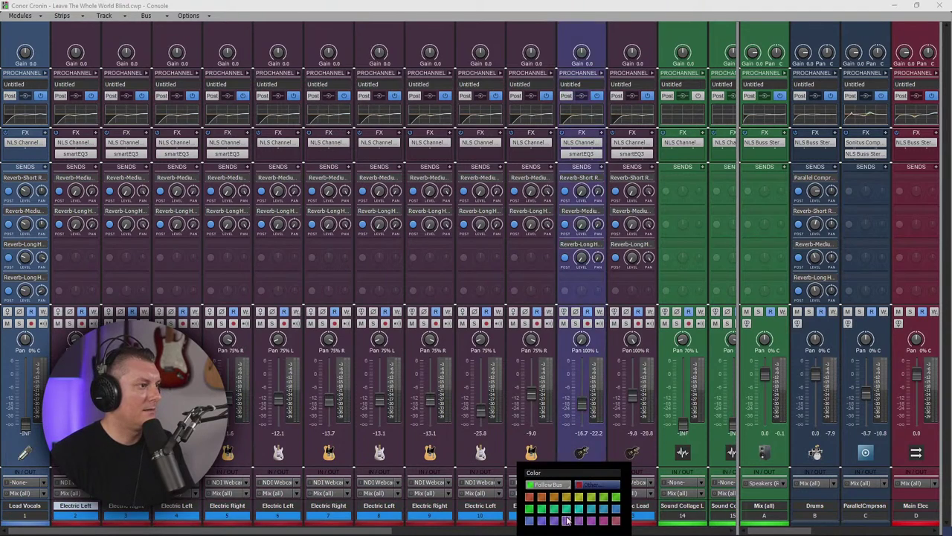
{"action": "left_click", "coordinate": [480, 506]}
{"action": "left_click_drag", "start_coordinate": [77, 517], "coordinate": [198, 526]}
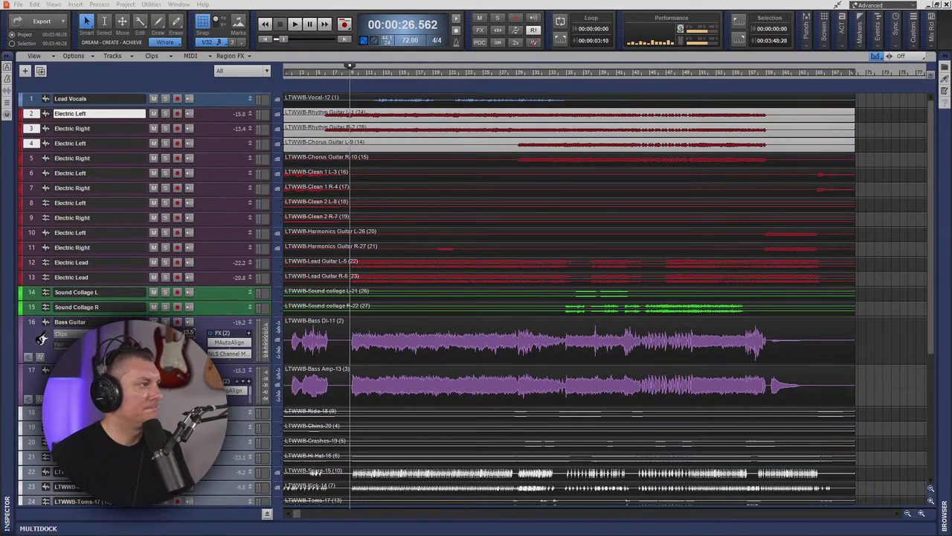
- Select rhythm guitar tracks 2 and 3 in the track view and route their output to the Ryhtm Elec bus
{"action": "left_click_drag", "start_coordinate": [32, 114], "coordinate": [32, 160]}
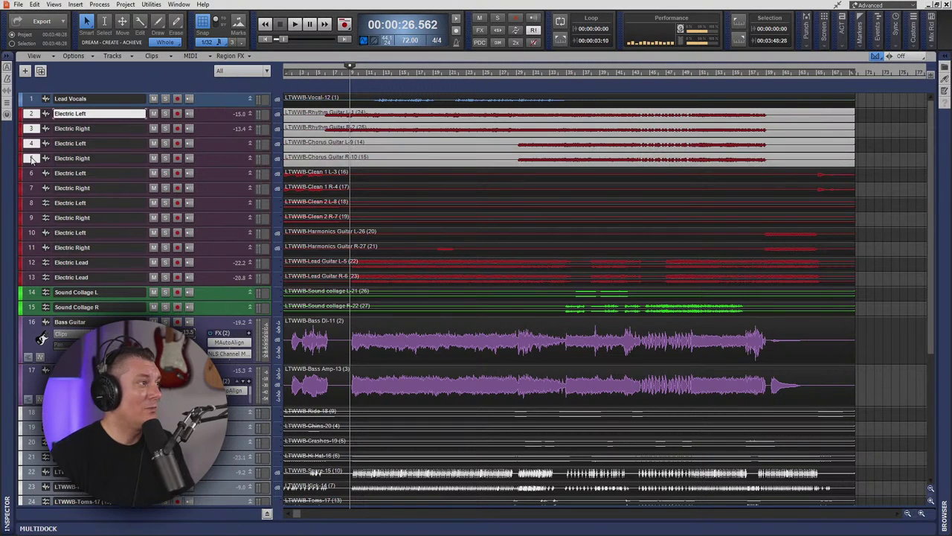
{"action": "left_click_drag", "start_coordinate": [32, 160], "coordinate": [34, 223]}
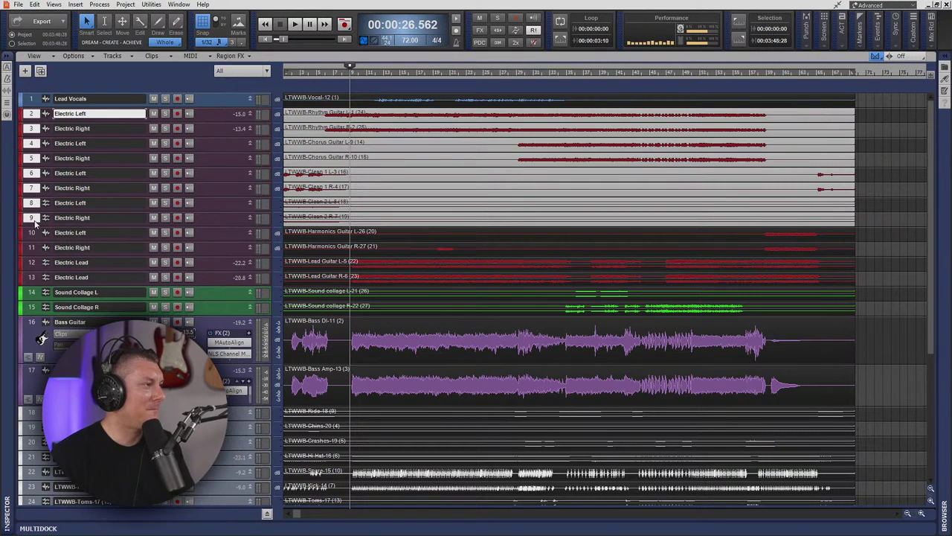
{"action": "left_click_drag", "start_coordinate": [34, 223], "coordinate": [32, 128]}
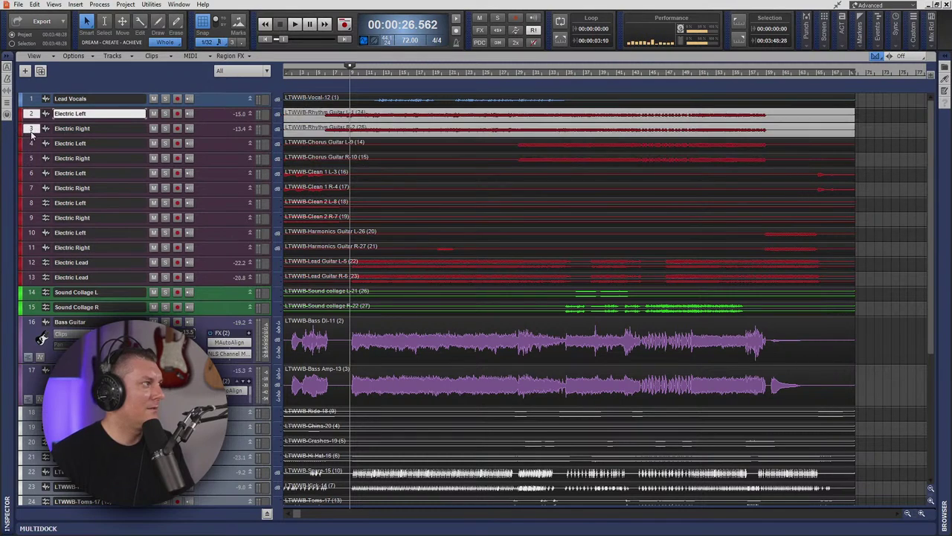
{"action": "left_click_drag", "start_coordinate": [206, 122], "coordinate": [216, 203]}
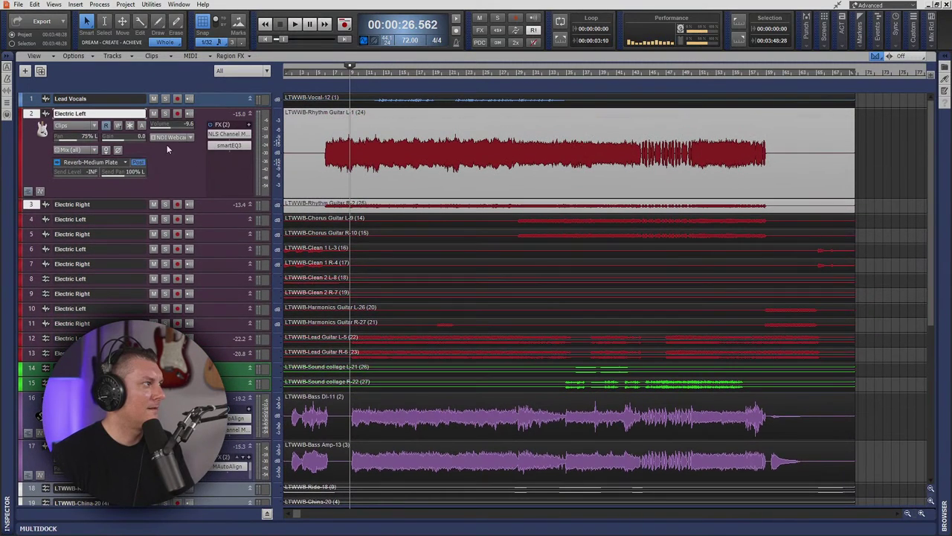
{"action": "left_click", "coordinate": [102, 153]}
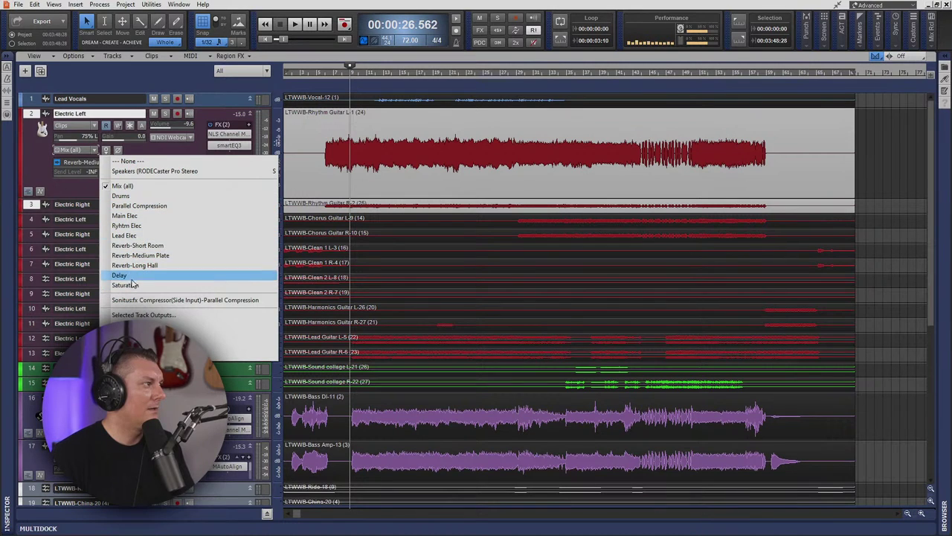
{"action": "left_click", "coordinate": [127, 225]}
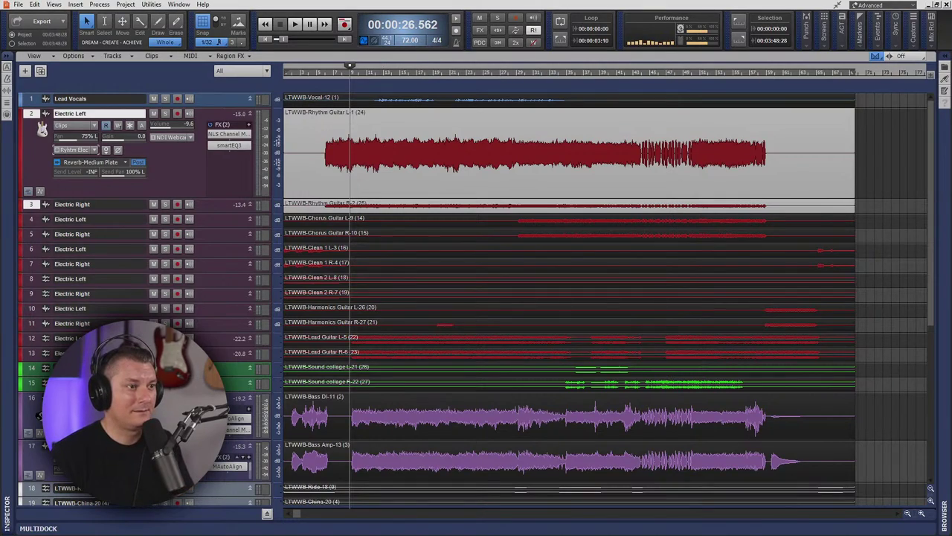
- Widen the console's bus pane to show every bus and insert the Waves Scheps 73 Stereo plug-in on the Ryhtm Elec bus
{"action": "key", "text": "alt+2"}
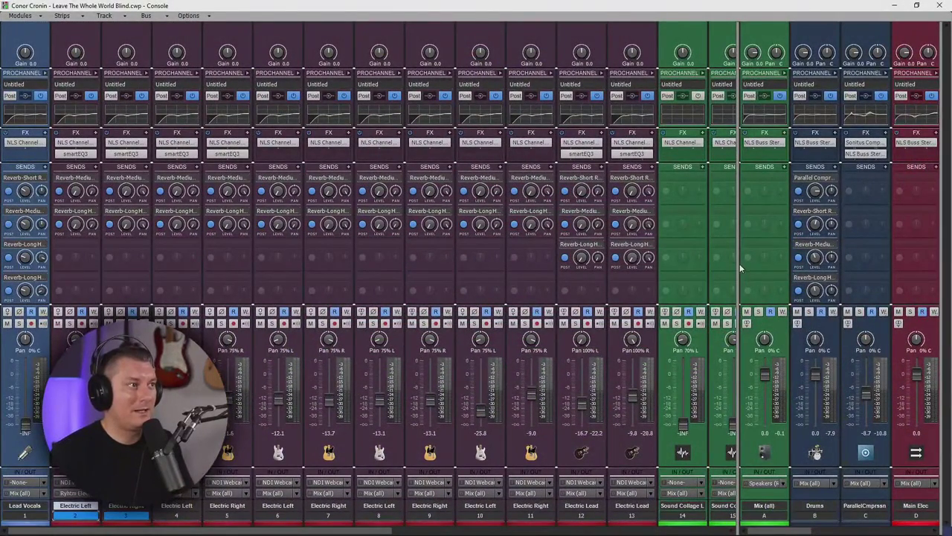
{"action": "left_click_drag", "start_coordinate": [739, 263], "coordinate": [297, 305]}
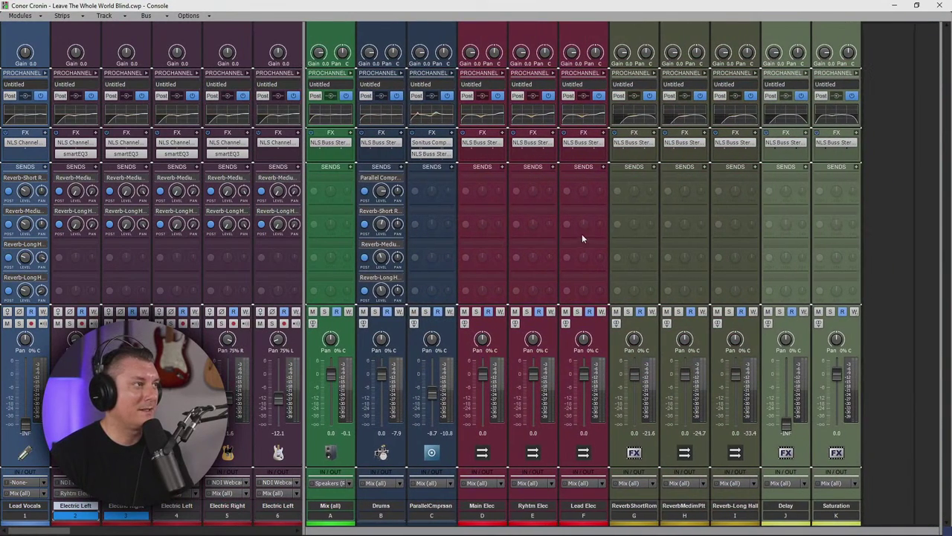
{"action": "left_click", "coordinate": [536, 162]}
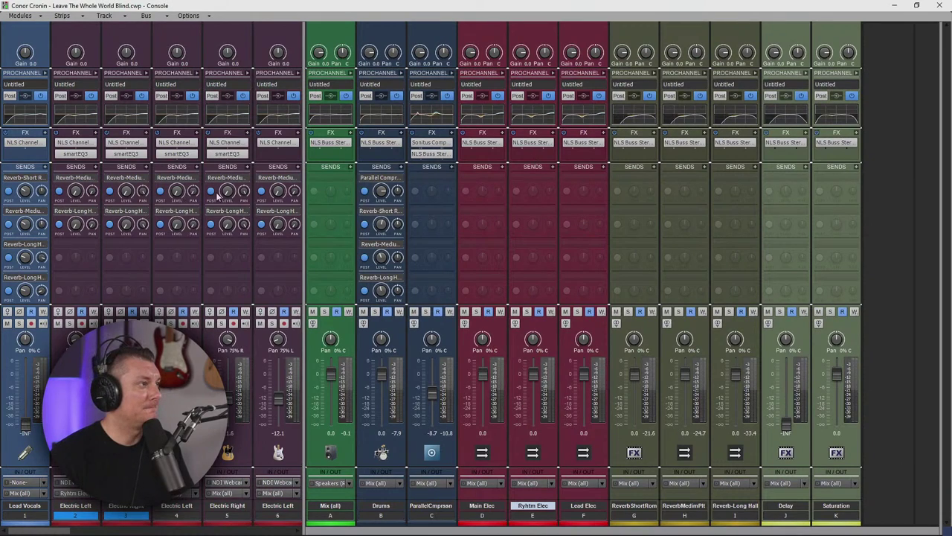
{"action": "right_click", "coordinate": [540, 160]}
{"action": "left_click", "coordinate": [512, 162]}
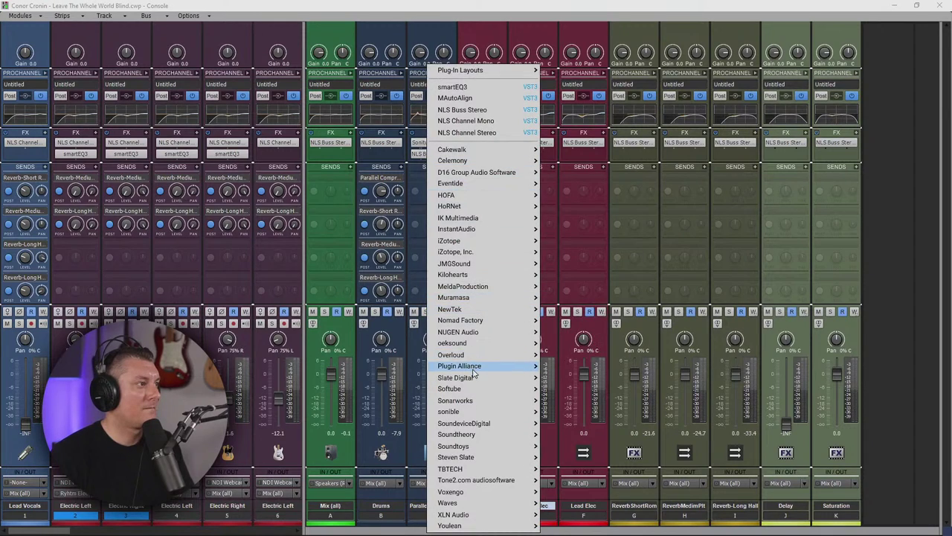
{"action": "mouse_move", "coordinate": [519, 504]}
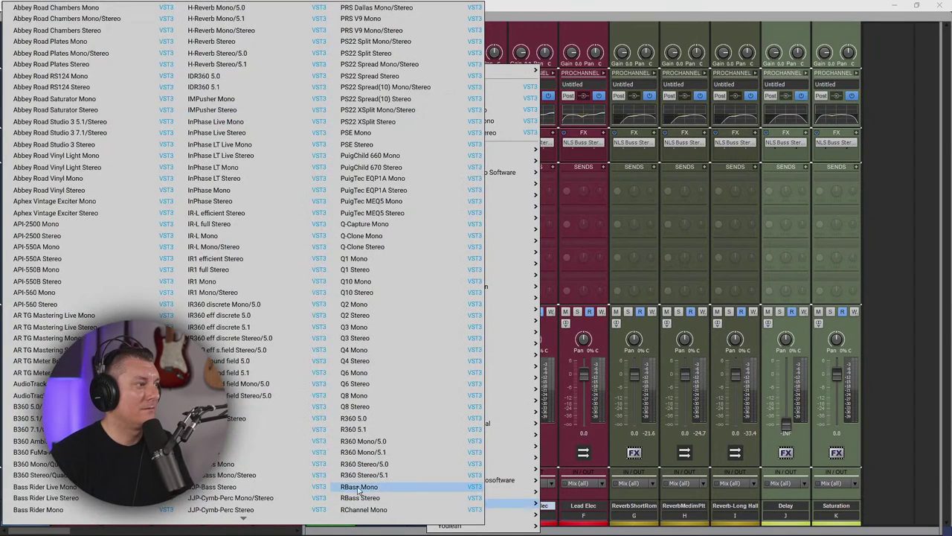
{"action": "scroll", "coordinate": [295, 470], "scroll_direction": "down", "scroll_amount": 10}
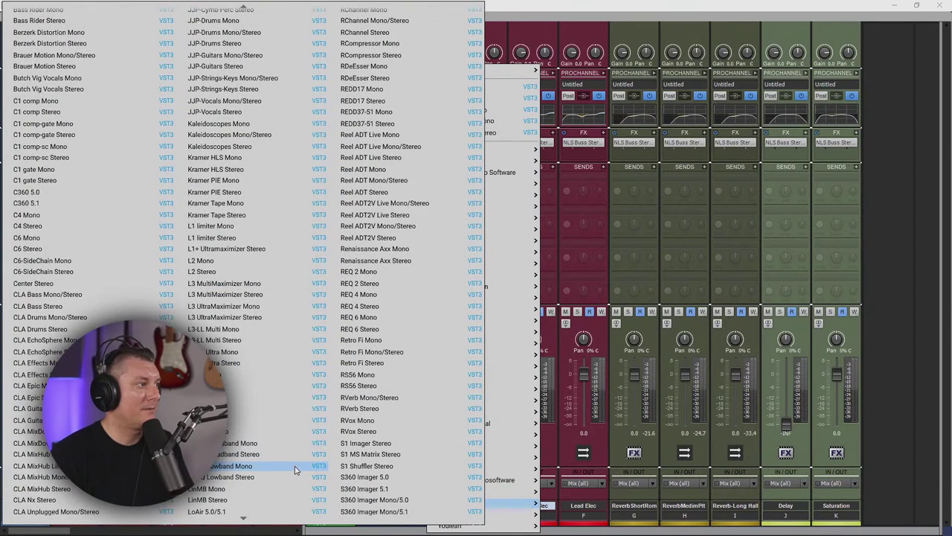
{"action": "scroll", "coordinate": [295, 469], "scroll_direction": "down", "scroll_amount": 7}
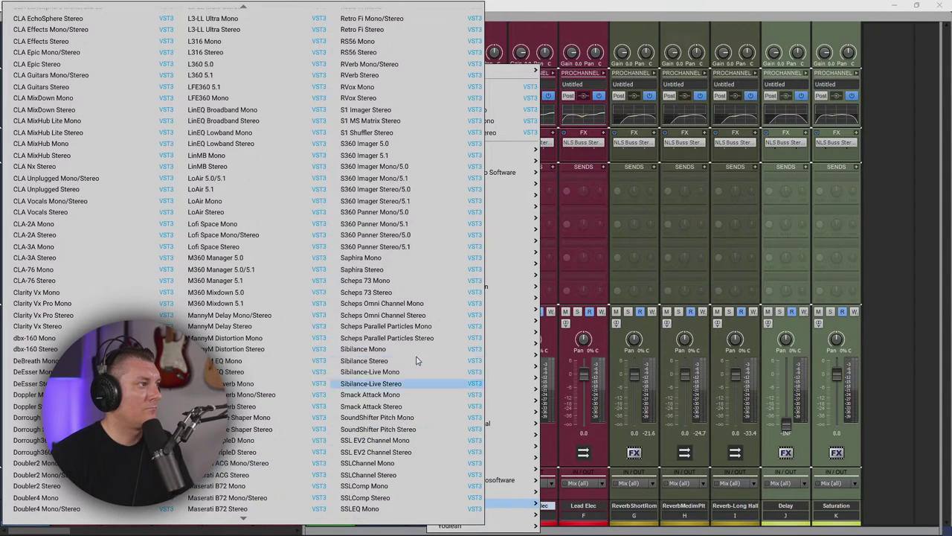
{"action": "left_click", "coordinate": [393, 293]}
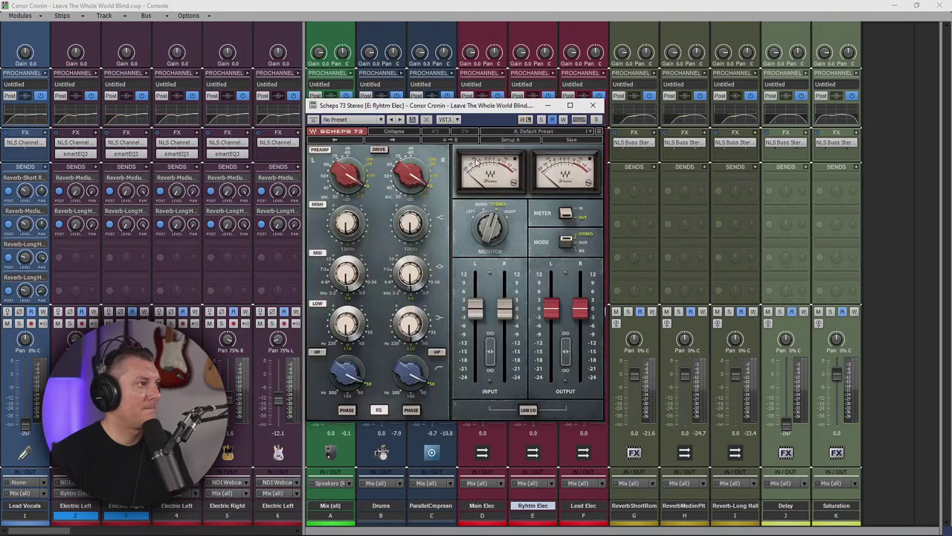
- Move the Scheps 73 window clear of the Ryhtm Elec strip and load the preset Scoop Full Of Metal (Dist GTR)
{"action": "left_click_drag", "start_coordinate": [483, 112], "coordinate": [758, 156]}
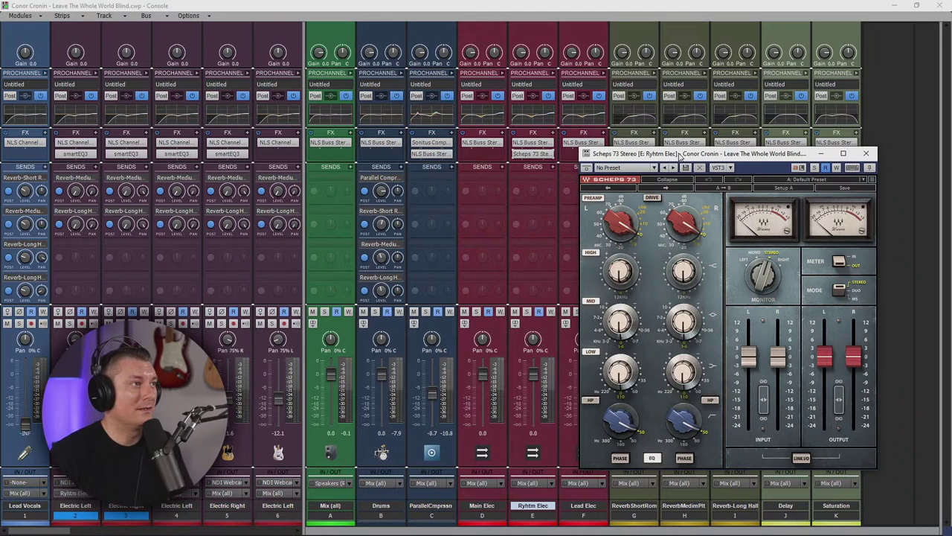
{"action": "mouse_move", "coordinate": [755, 158]}
{"action": "left_mouse_down"}
{"action": "mouse_move", "coordinate": [740, 139]}
{"action": "mouse_move", "coordinate": [750, 180]}
{"action": "mouse_move", "coordinate": [749, 163]}
{"action": "left_mouse_up"}
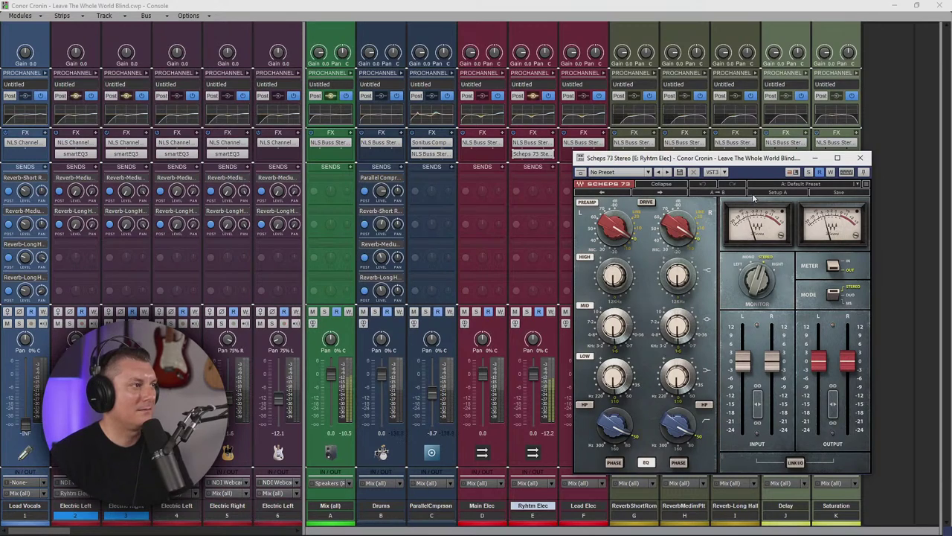
{"action": "left_click", "coordinate": [829, 187]}
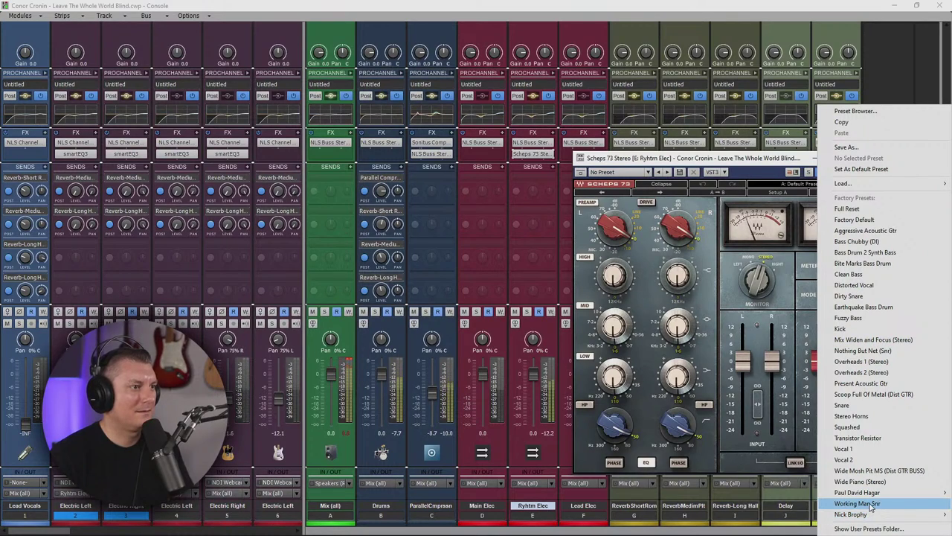
{"action": "mouse_move", "coordinate": [876, 495]}
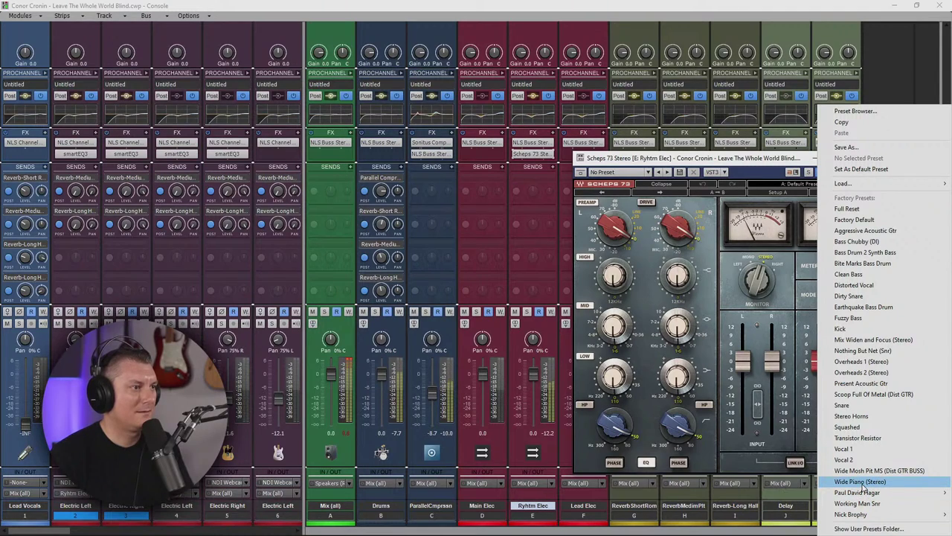
{"action": "left_click", "coordinate": [871, 394]}
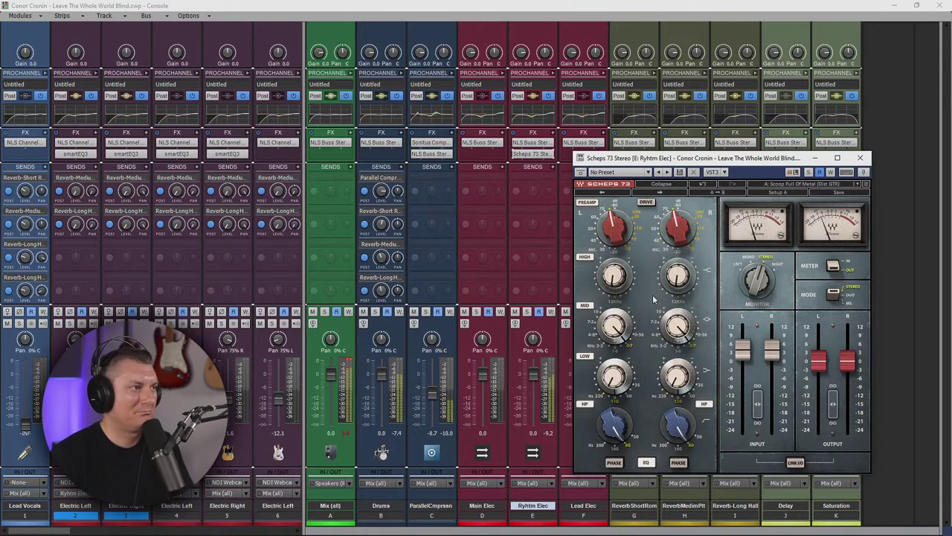
- Adjust the Scheps 73 EQ during playback, with mid gain about 0.8, low gain about 2.2 and high gain about 4.6
{"action": "mouse_move", "coordinate": [623, 328]}
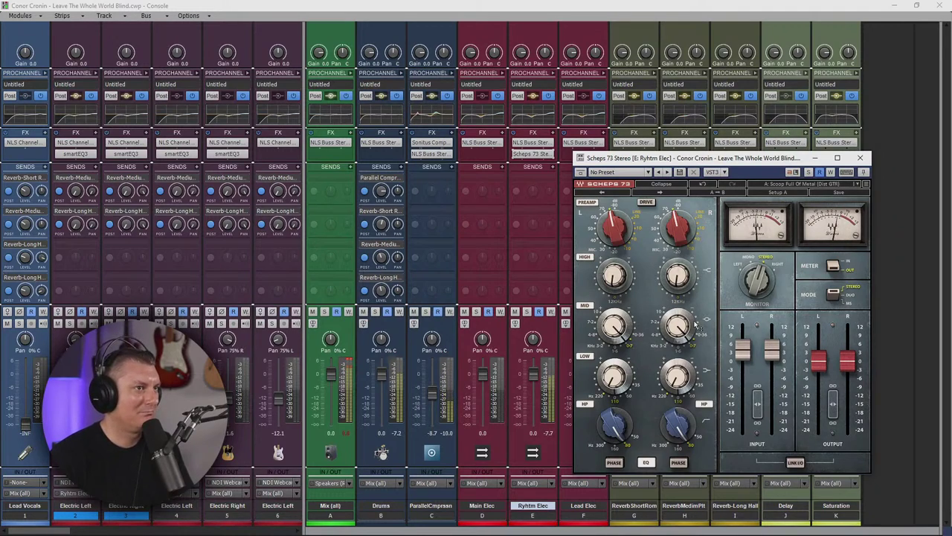
{"action": "mouse_move", "coordinate": [694, 326]}
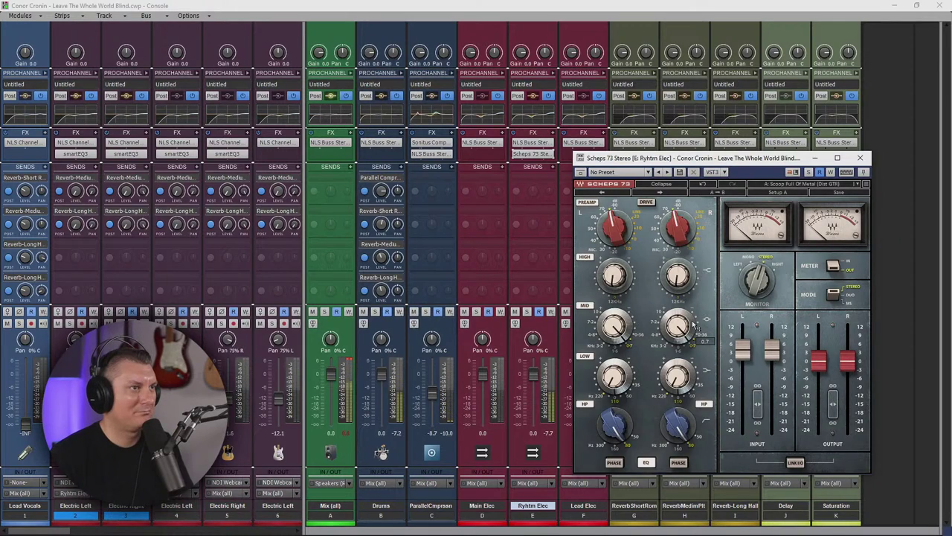
{"action": "mouse_move", "coordinate": [614, 331]}
{"action": "left_mouse_down"}
{"action": "mouse_move", "coordinate": [614, 323]}
{"action": "mouse_move", "coordinate": [614, 333]}
{"action": "left_mouse_up"}
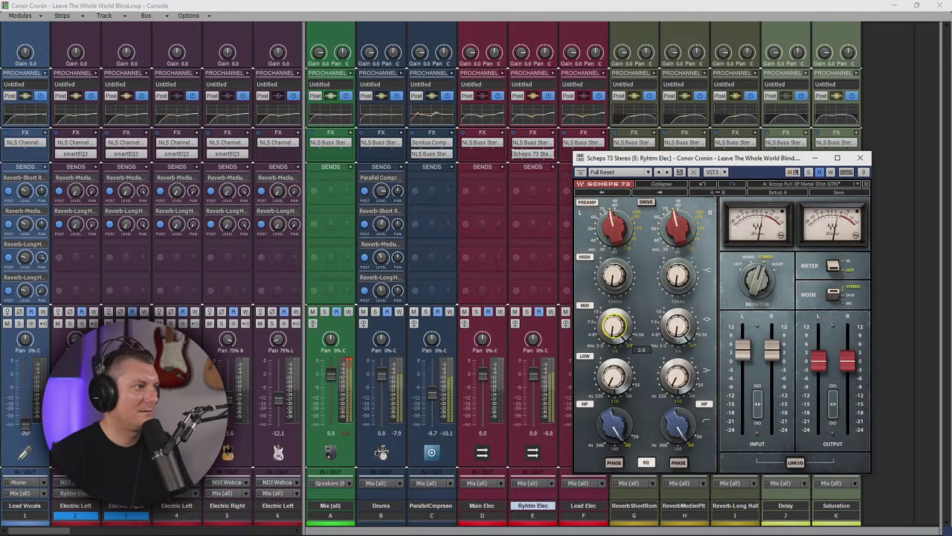
{"action": "left_click_drag", "start_coordinate": [614, 333], "coordinate": [614, 334]}
{"action": "left_click_drag", "start_coordinate": [614, 378], "coordinate": [615, 377]}
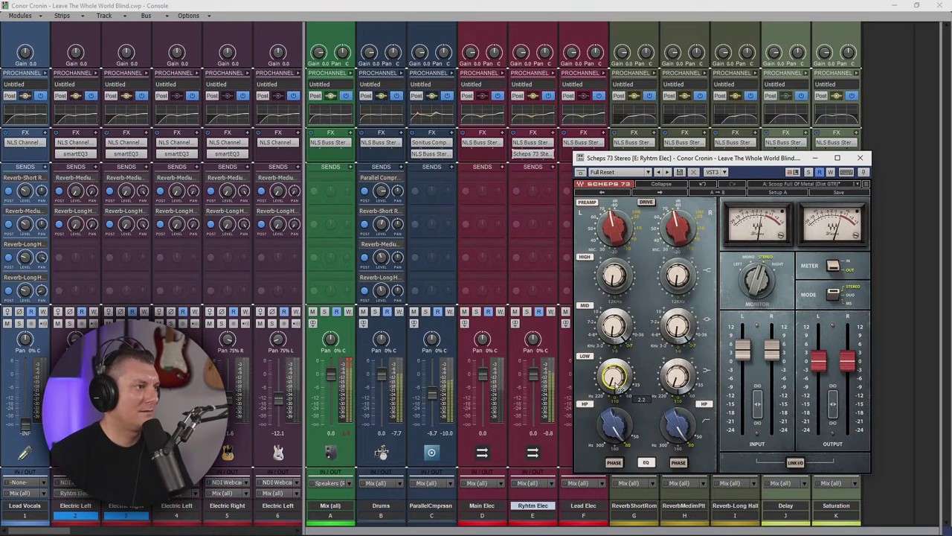
{"action": "mouse_move", "coordinate": [616, 280]}
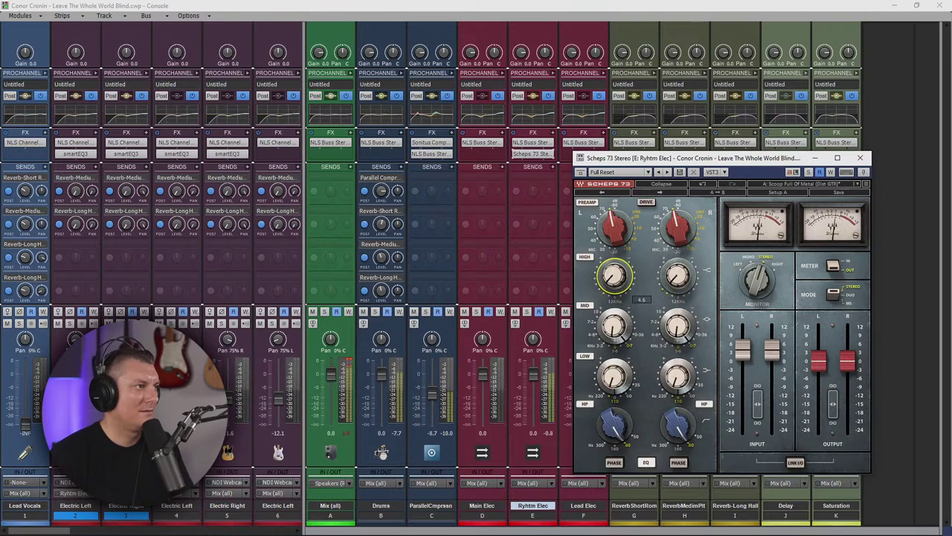
{"action": "left_click_drag", "start_coordinate": [615, 278], "coordinate": [615, 281]}
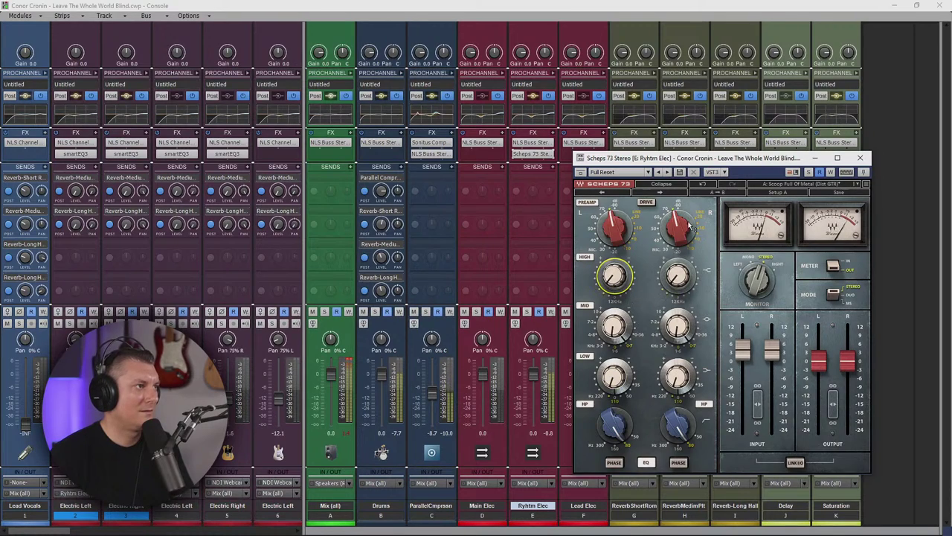
- Adjust the linked preamp gain of the Scheps 73 and turn on its Drive
{"action": "mouse_move", "coordinate": [678, 226]}
{"action": "mouse_move", "coordinate": [677, 227]}
{"action": "left_mouse_down"}
{"action": "mouse_move", "coordinate": [677, 238]}
{"action": "mouse_move", "coordinate": [669, 213]}
{"action": "left_mouse_up"}
{"action": "left_click", "coordinate": [644, 201]}
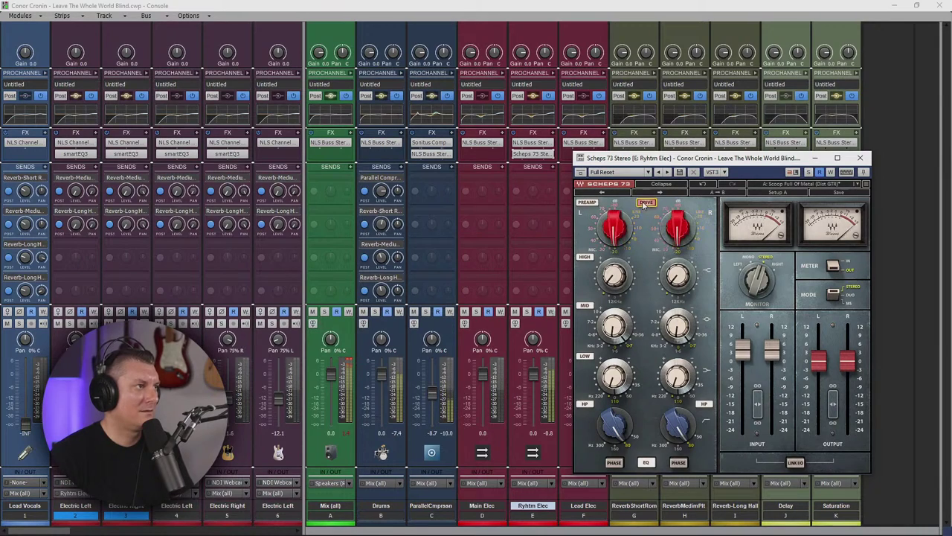
{"action": "left_click_drag", "start_coordinate": [624, 236], "coordinate": [623, 226]}
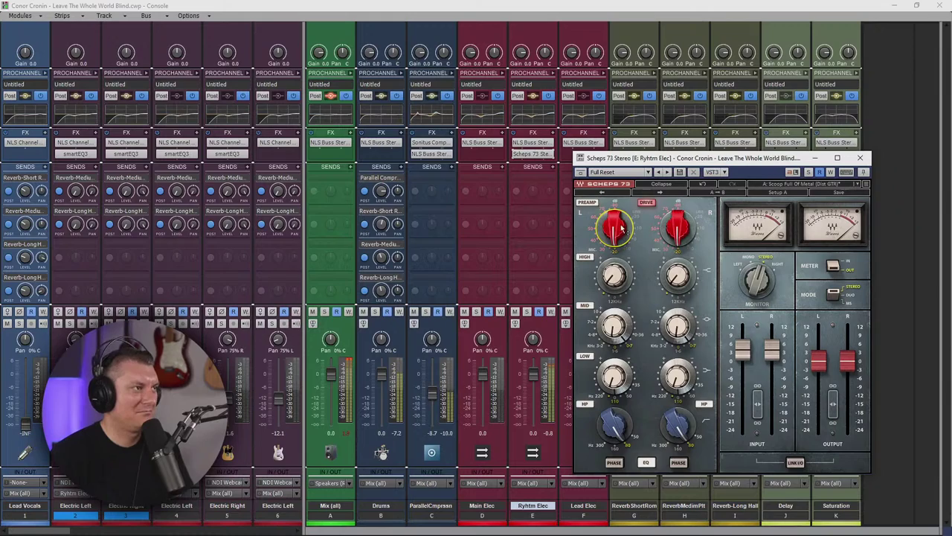
{"action": "left_click_drag", "start_coordinate": [602, 214], "coordinate": [593, 187]}
{"action": "left_click", "coordinate": [587, 202]}
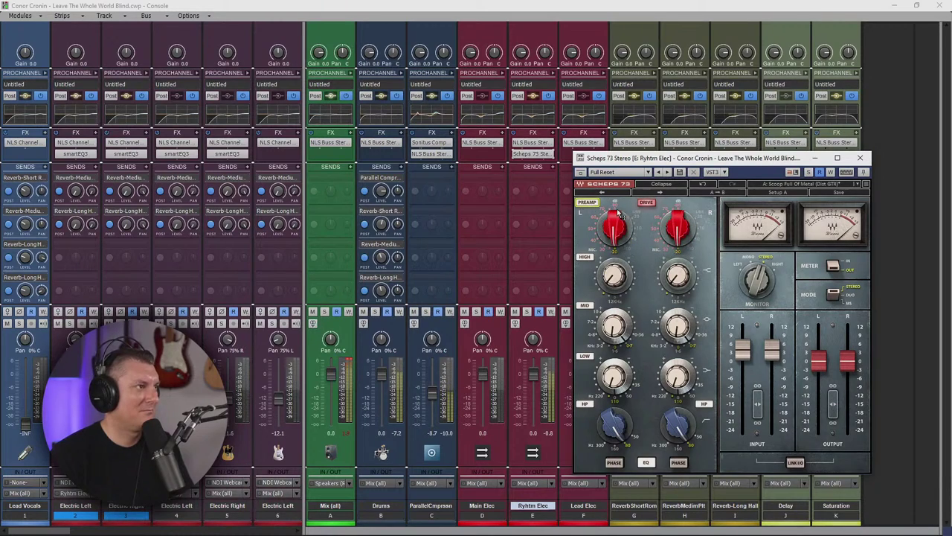
{"action": "mouse_move", "coordinate": [616, 237]}
{"action": "left_mouse_down"}
{"action": "mouse_move", "coordinate": [616, 228]}
{"action": "mouse_move", "coordinate": [616, 236]}
{"action": "left_mouse_up"}
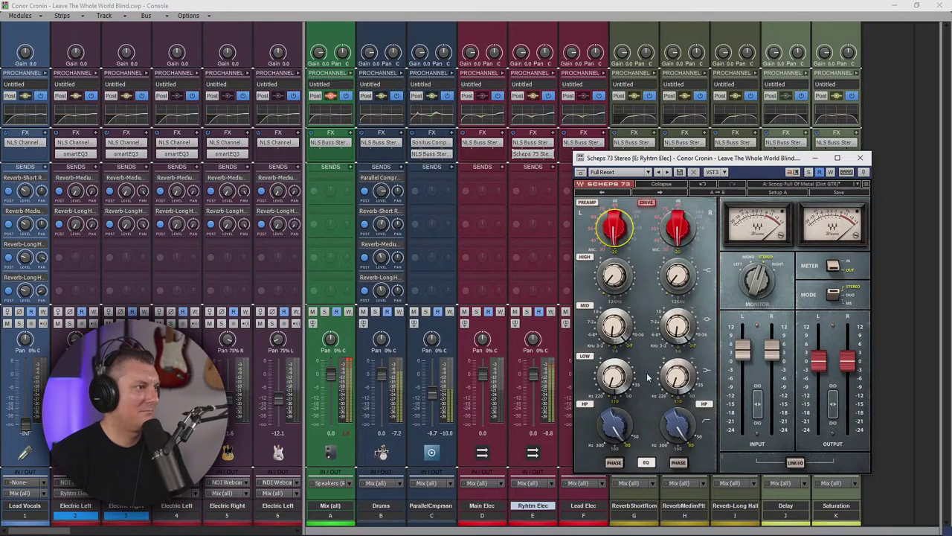
- Lower the Scheps 73 linked input faders to slightly below 0 and the linked output faders to about -3
{"action": "mouse_move", "coordinate": [774, 353]}
{"action": "left_mouse_down"}
{"action": "mouse_move", "coordinate": [772, 377]}
{"action": "mouse_move", "coordinate": [772, 364]}
{"action": "left_mouse_up"}
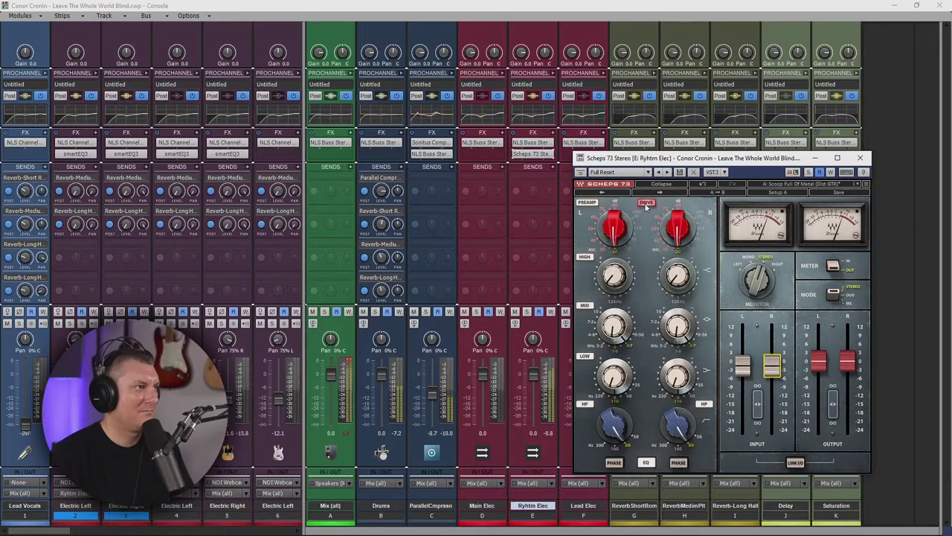
{"action": "left_click", "coordinate": [626, 233]}
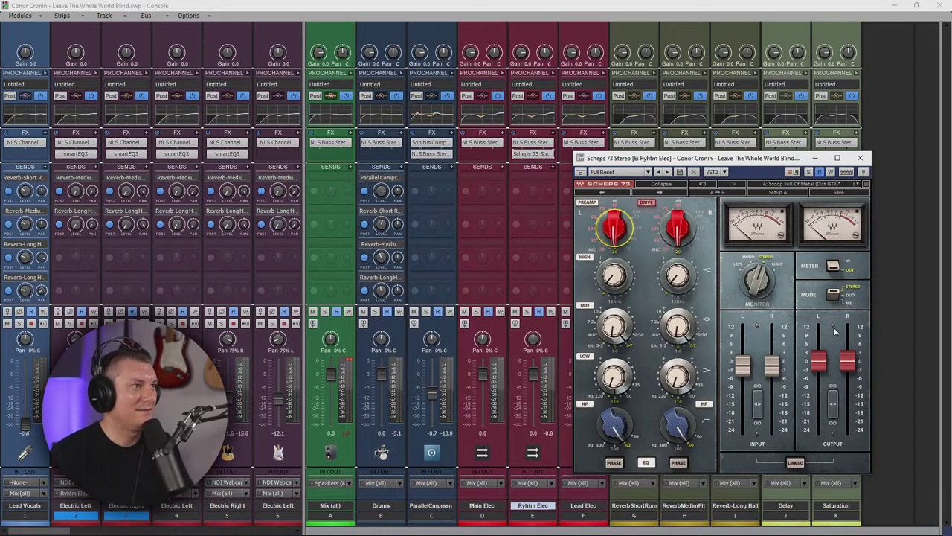
{"action": "left_click_drag", "start_coordinate": [818, 362], "coordinate": [818, 372]}
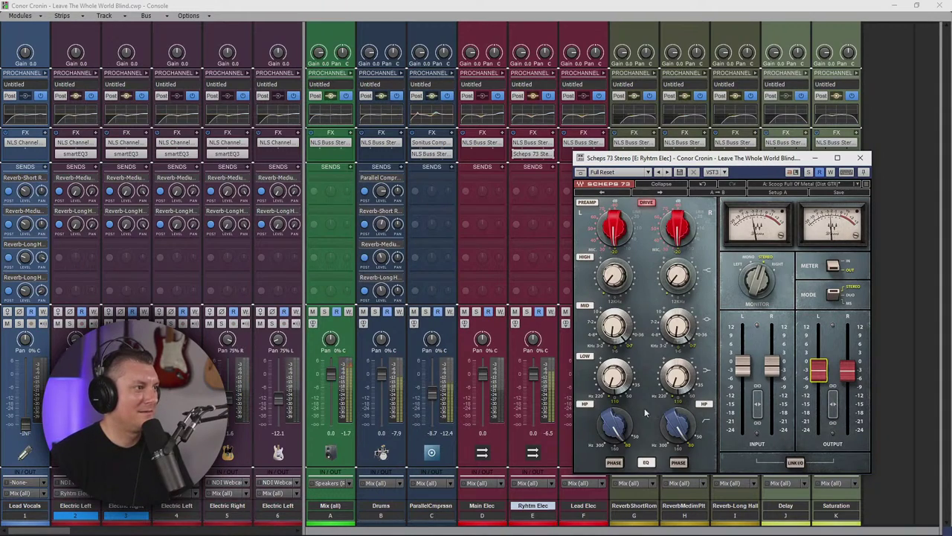
- Fine-tune the left high-pass filter of the Scheps 73 during playback, and close the plug-in window
{"action": "mouse_move", "coordinate": [611, 422]}
{"action": "mouse_move", "coordinate": [611, 423]}
{"action": "left_mouse_down"}
{"action": "mouse_move", "coordinate": [612, 409]}
{"action": "mouse_move", "coordinate": [612, 421]}
{"action": "left_mouse_up"}
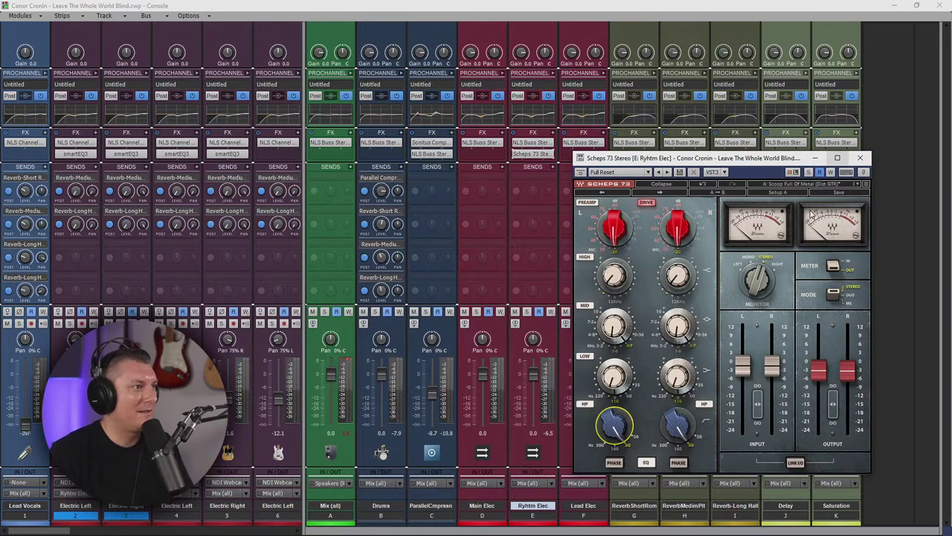
{"action": "left_click", "coordinate": [861, 159]}
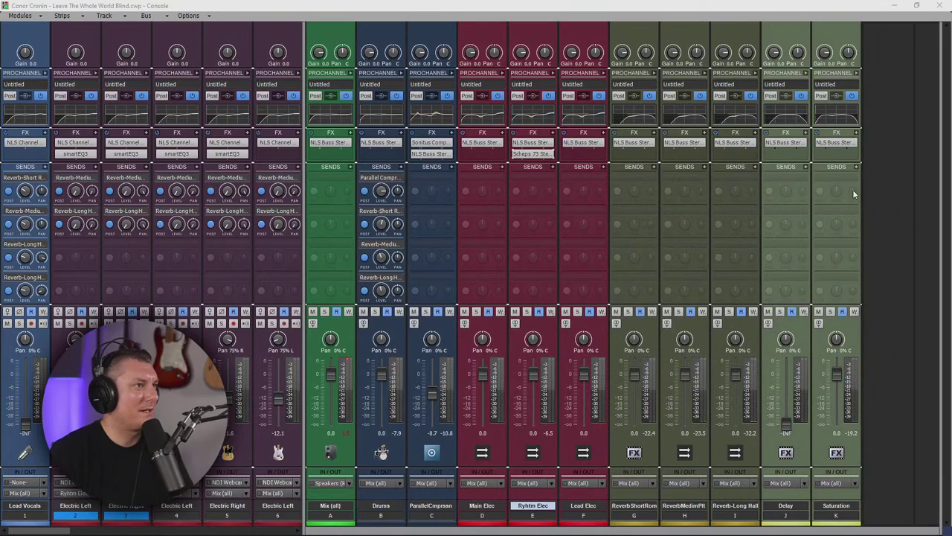
- Insert a new stereo bus after Saturation and move the Scheps 73 from the Ryhtm Elec bus onto it
{"action": "right_click", "coordinate": [881, 155]}
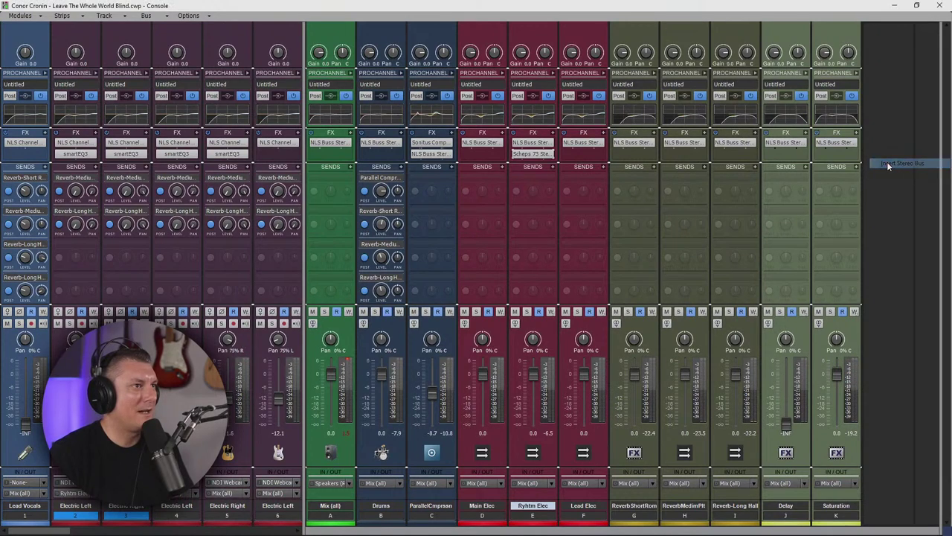
{"action": "left_click", "coordinate": [888, 163]}
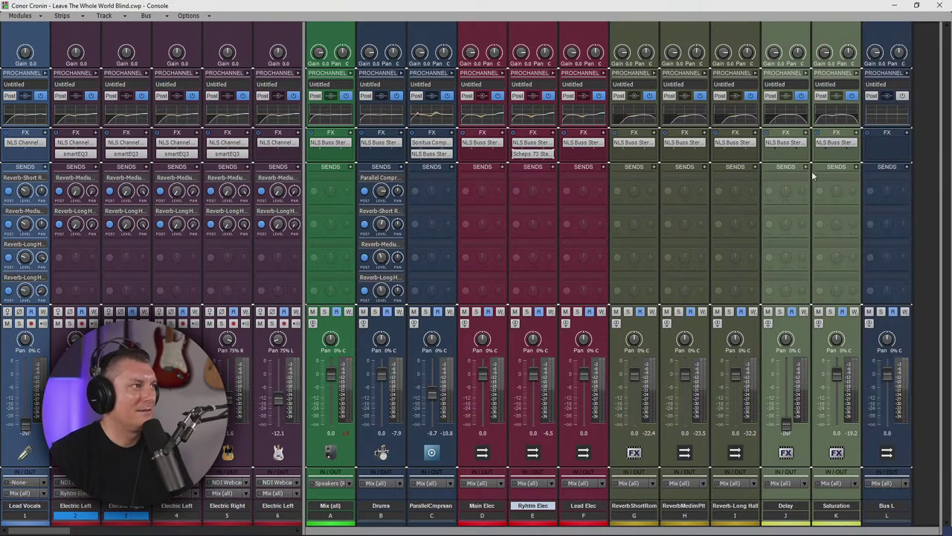
{"action": "left_click_drag", "start_coordinate": [533, 154], "coordinate": [879, 161]}
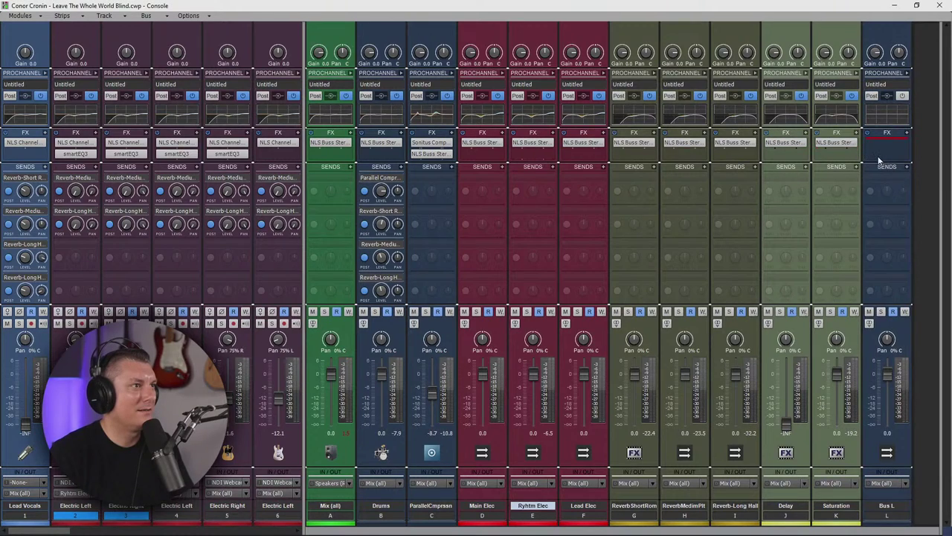
- Rename the new bus as DRIVE BUS and colour it red
{"action": "double_click", "coordinate": [893, 506]}
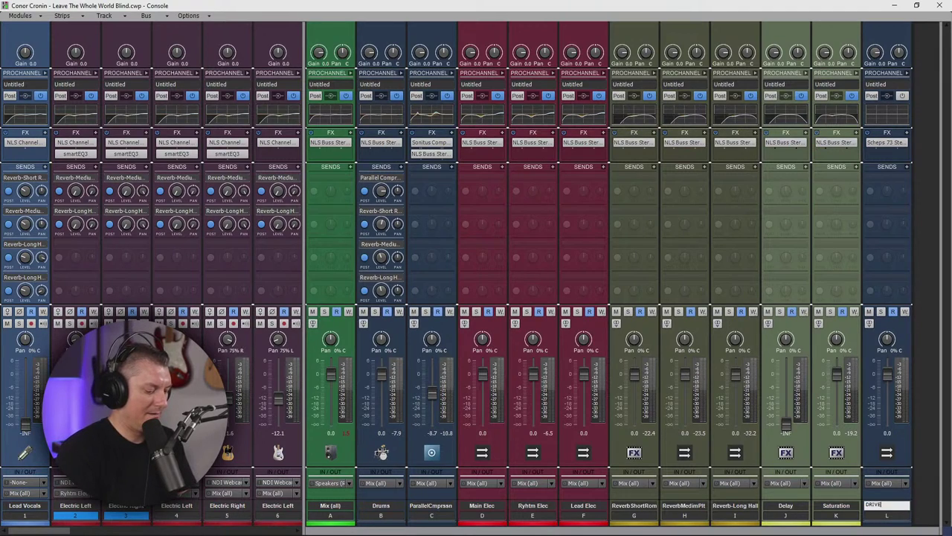
{"action": "key", "text": "Return"}
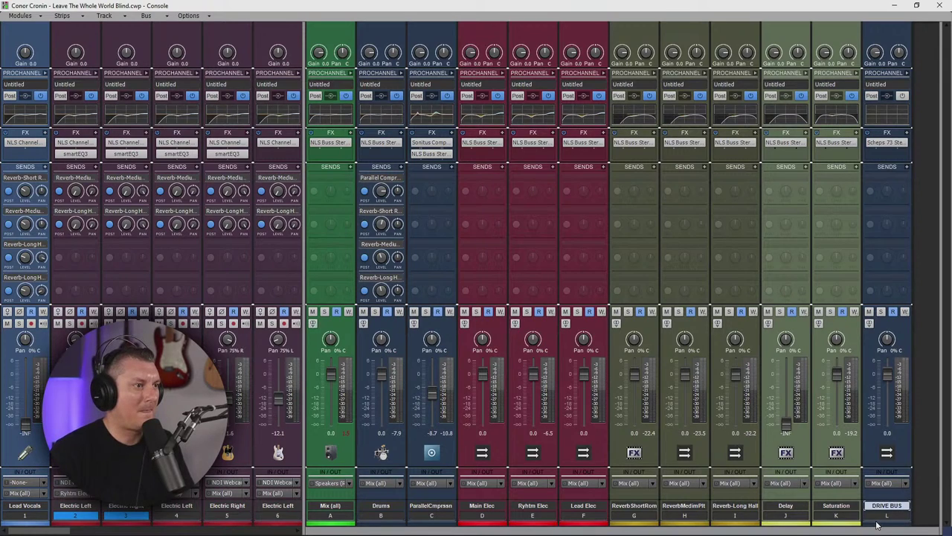
{"action": "left_click", "coordinate": [880, 526]}
{"action": "left_click", "coordinate": [915, 485]}
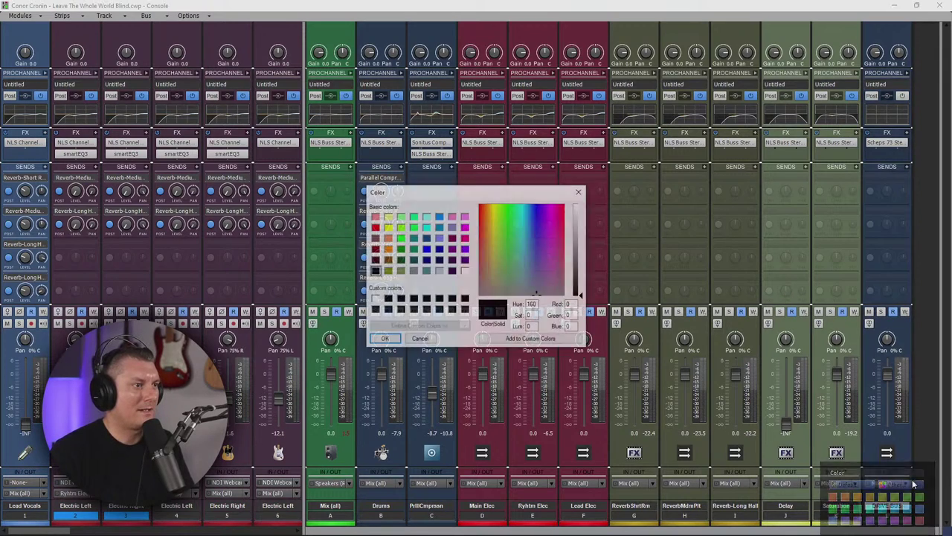
{"action": "left_click", "coordinate": [375, 227]}
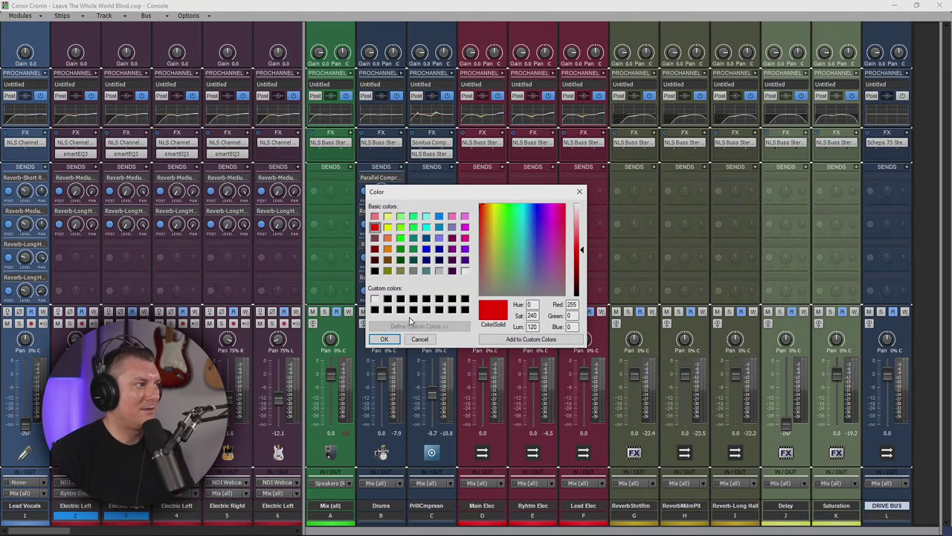
{"action": "left_click", "coordinate": [392, 340]}
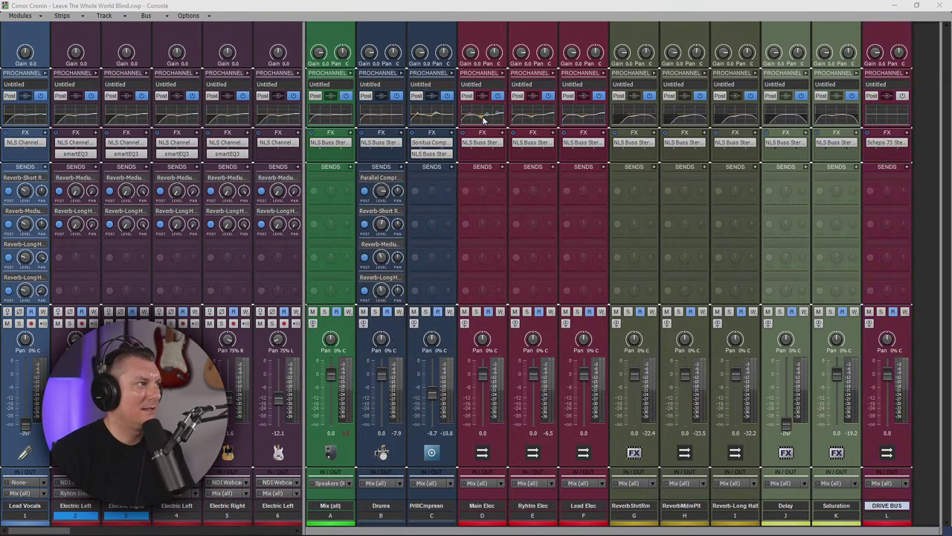
- Copy the Main Elec bus's EQ to DRIVE BUS and check the settings of its Scheps 73
{"action": "left_click", "coordinate": [894, 121]}
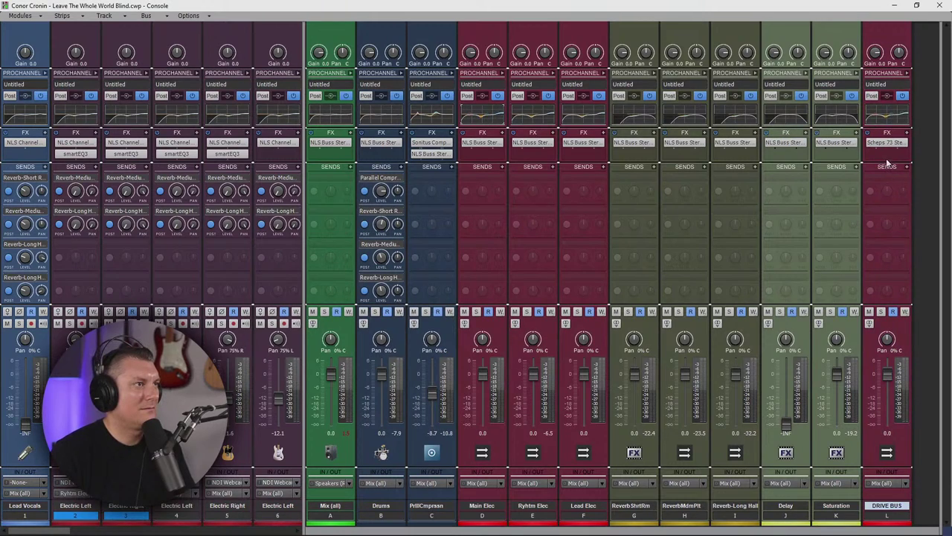
{"action": "double_click", "coordinate": [887, 142]}
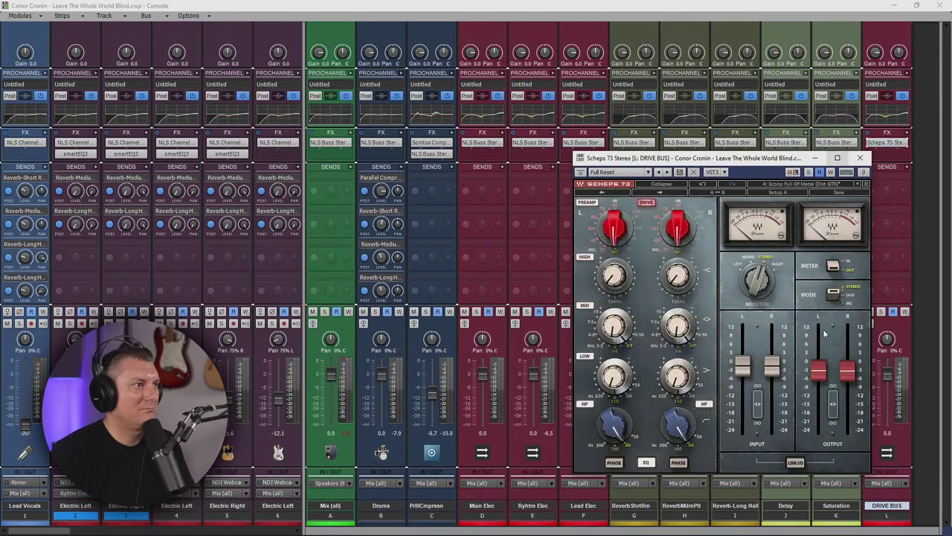
{"action": "left_click_drag", "start_coordinate": [821, 360], "coordinate": [772, 360]}
{"action": "left_click", "coordinate": [860, 158]}
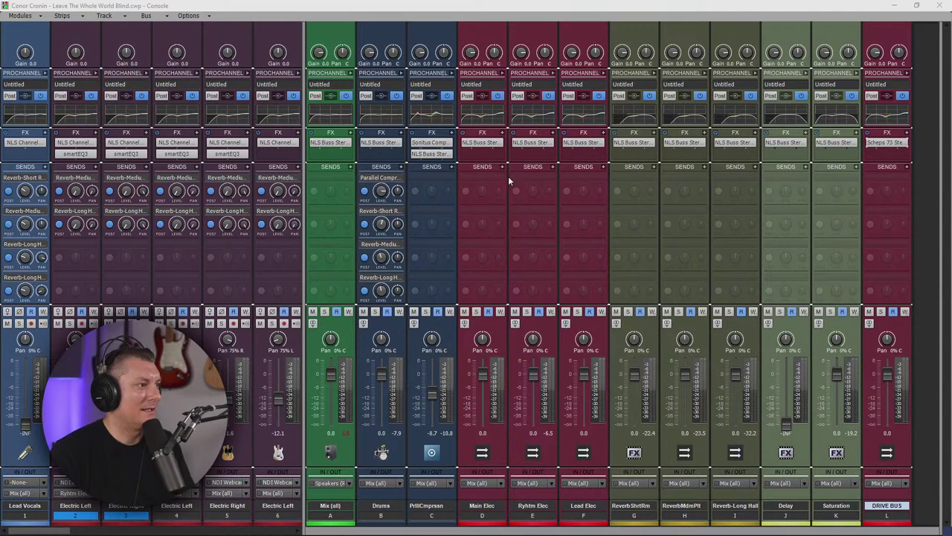
- Add a send from the Ryhtm Elec bus to DRIVE BUS and bring its level to about -14 during playback
{"action": "left_click", "coordinate": [552, 171]}
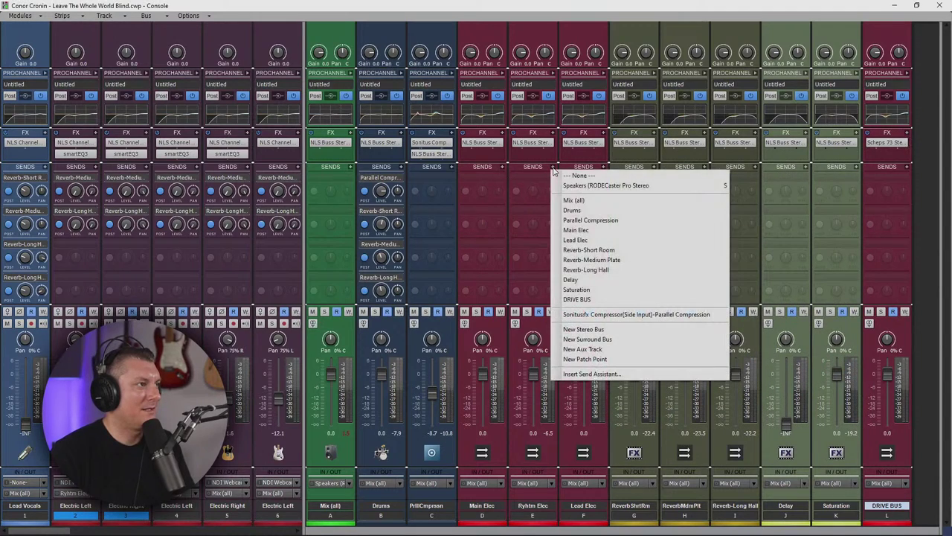
{"action": "left_click", "coordinate": [584, 300]}
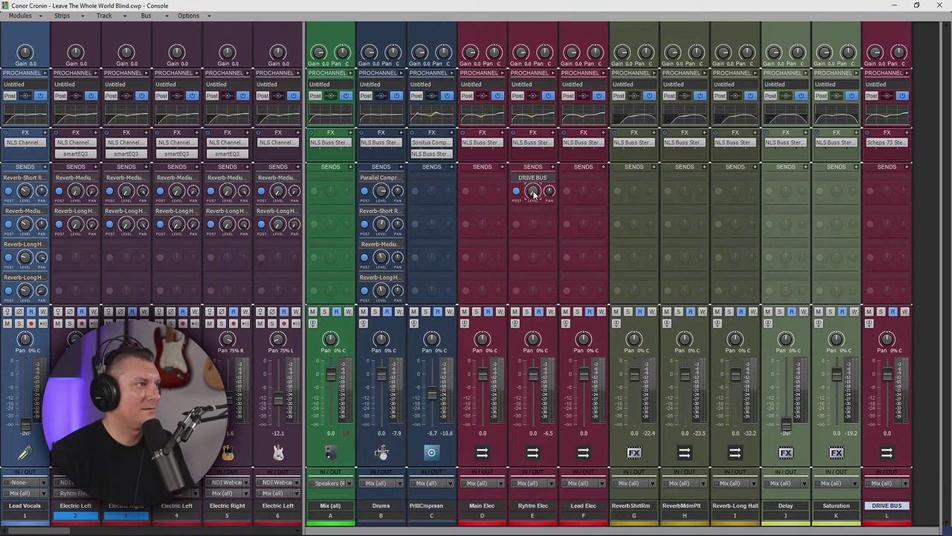
{"action": "mouse_move", "coordinate": [532, 191]}
{"action": "left_mouse_down"}
{"action": "mouse_move", "coordinate": [532, 215]}
{"action": "mouse_move", "coordinate": [532, 202]}
{"action": "left_mouse_up"}
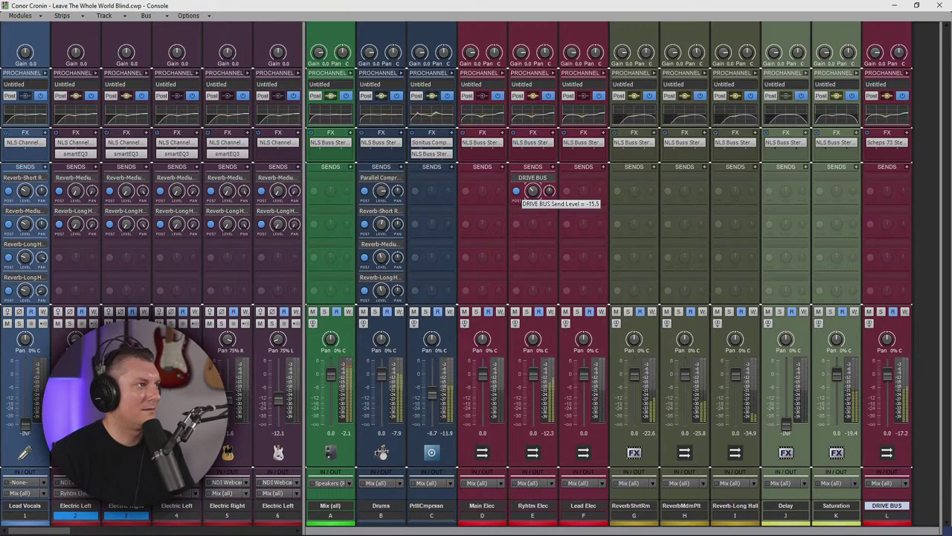
{"action": "left_click_drag", "start_coordinate": [532, 204], "coordinate": [532, 192]}
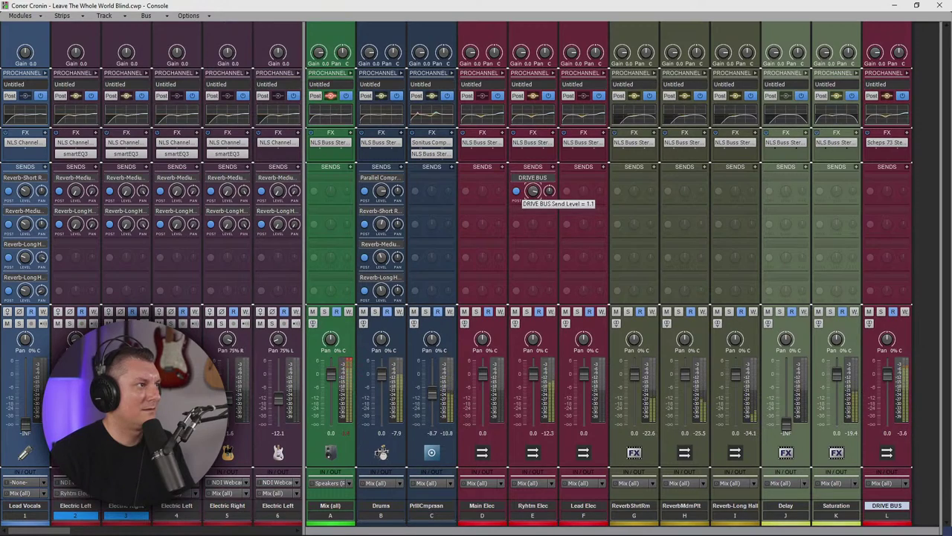
{"action": "left_click_drag", "start_coordinate": [532, 191], "coordinate": [532, 195]}
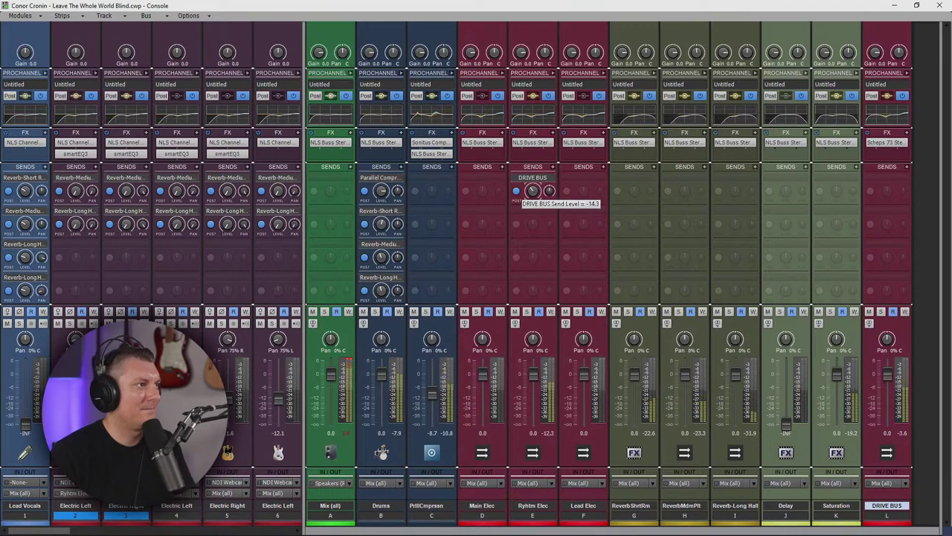
{"action": "left_click_drag", "start_coordinate": [532, 195], "coordinate": [532, 195]}
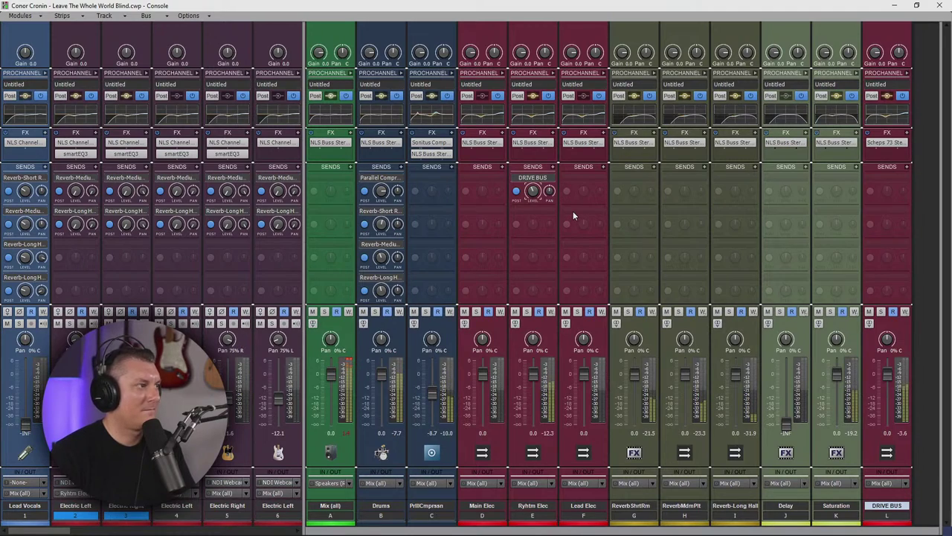
- Clear the Mix bus peak reading, select electric guitar tracks 2 to 13 and lower their faders together by about 2 dB
{"action": "left_click", "coordinate": [343, 438]}
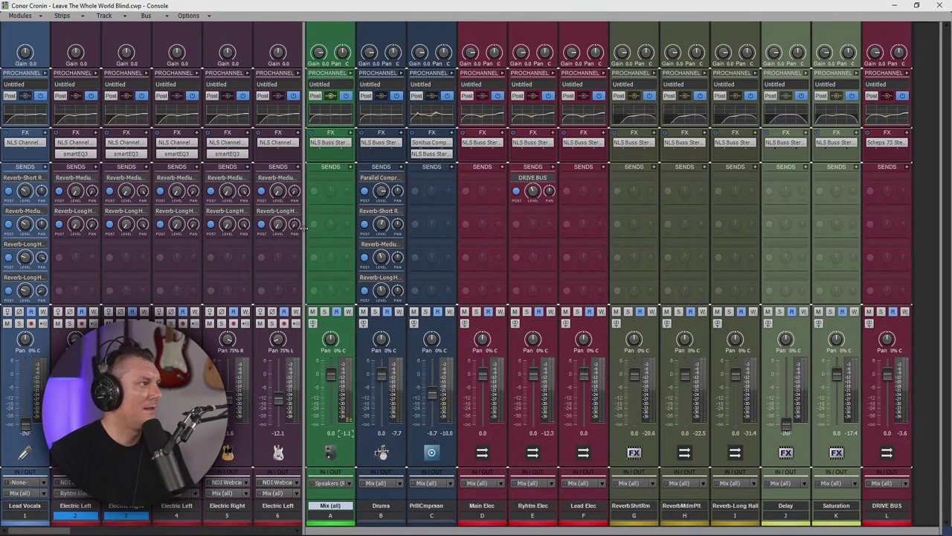
{"action": "left_click_drag", "start_coordinate": [304, 231], "coordinate": [939, 231]}
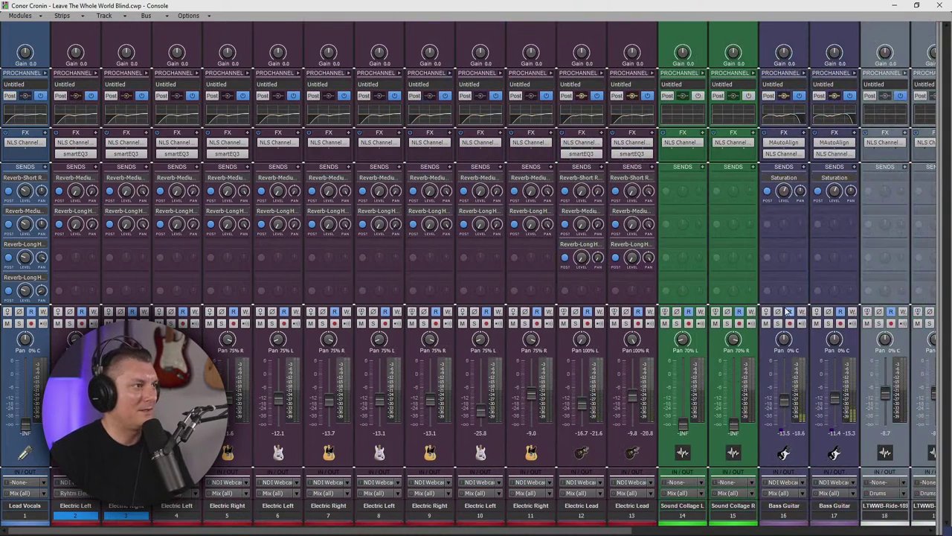
{"action": "left_click_drag", "start_coordinate": [631, 515], "coordinate": [94, 519]}
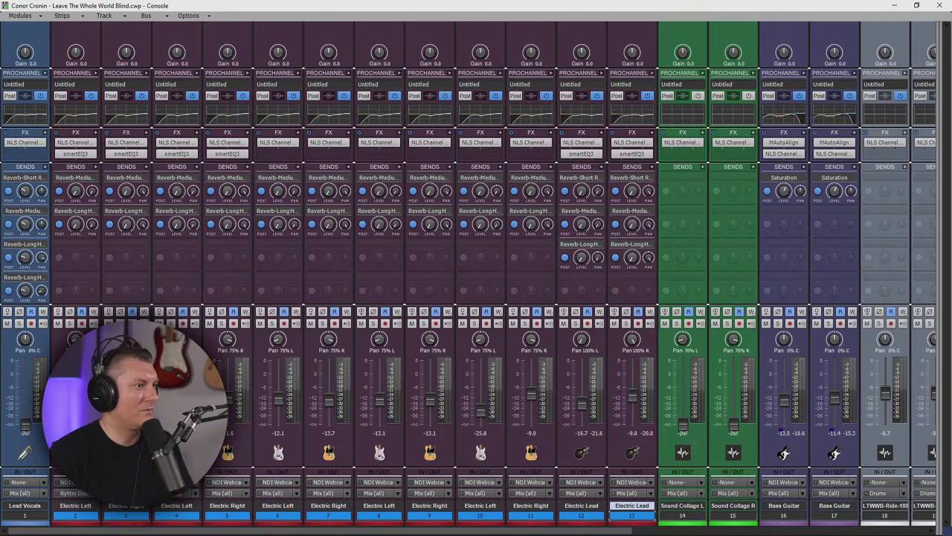
{"action": "left_click", "coordinate": [76, 95]}
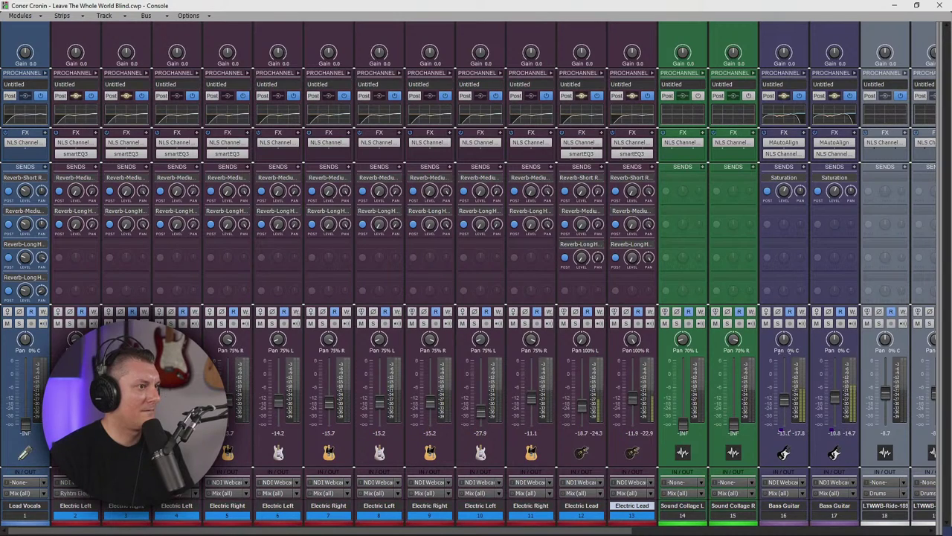
- Clear the Mix bus peak reading again and check its level with the lowered guitars
{"action": "left_click_drag", "start_coordinate": [592, 525], "coordinate": [888, 524]}
{"action": "left_click_drag", "start_coordinate": [939, 413], "coordinate": [337, 364]}
{"action": "left_click", "coordinate": [380, 363]}
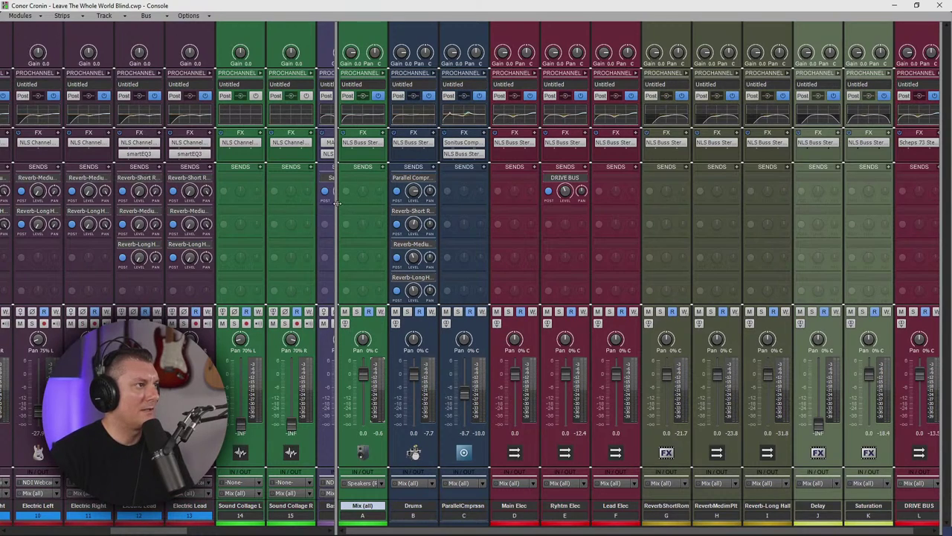
- Set the playback position to about 00:01:50 and raise the Sound Collage L fader to 0.4 and the Sound Collage R fader to 0.3
{"action": "left_click_drag", "start_coordinate": [337, 202], "coordinate": [863, 233]}
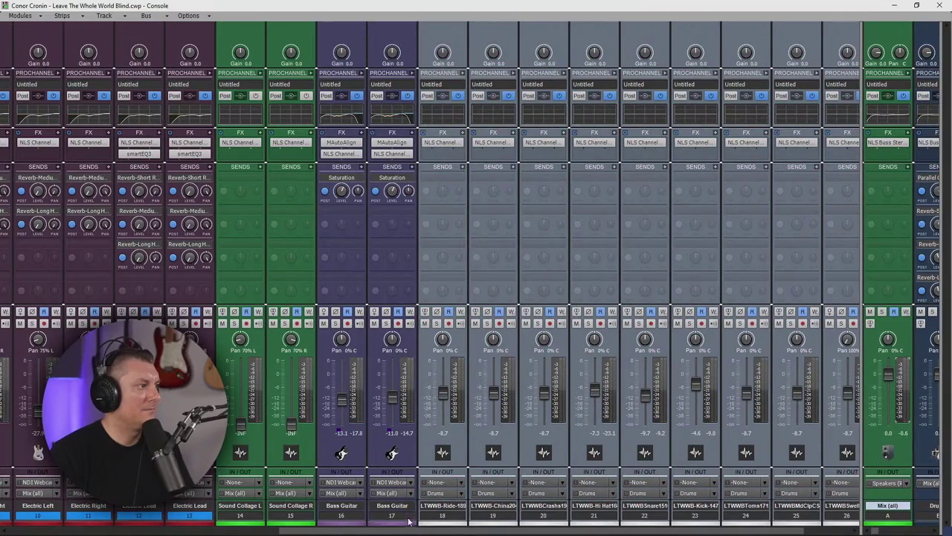
{"action": "scroll", "coordinate": [408, 528], "scroll_direction": "left", "scroll_amount": 5}
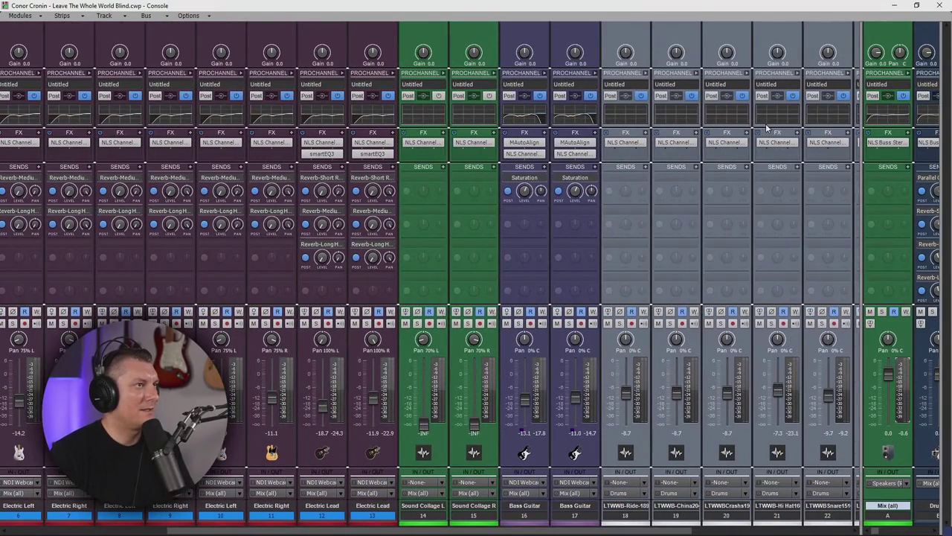
{"action": "left_click_drag", "start_coordinate": [823, 4], "coordinate": [883, 186]}
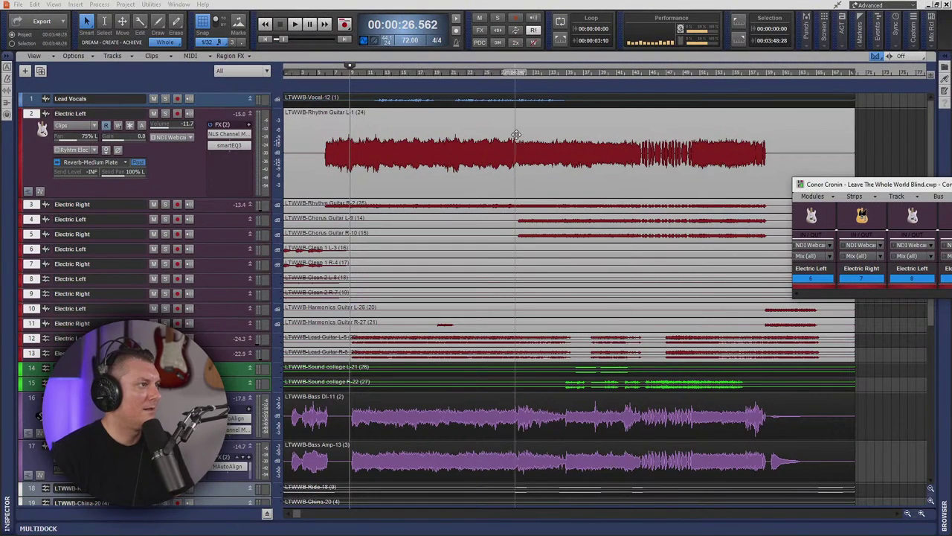
{"action": "left_click", "coordinate": [560, 75]}
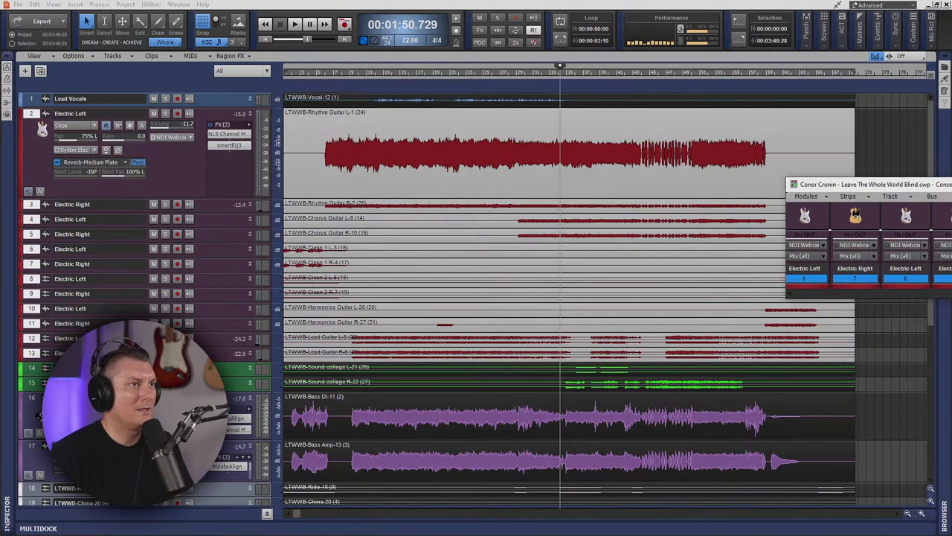
{"action": "double_click", "coordinate": [870, 183]}
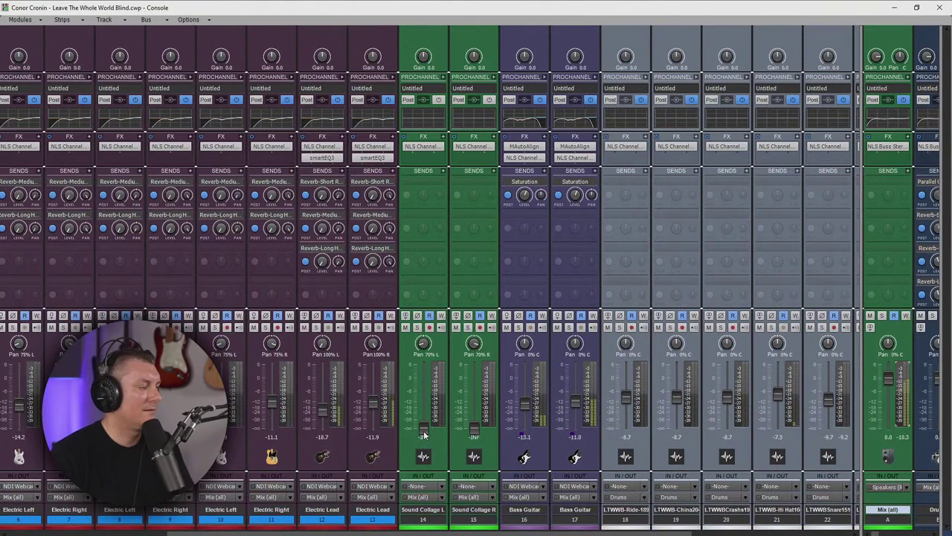
{"action": "left_click_drag", "start_coordinate": [423, 431], "coordinate": [423, 378]}
{"action": "left_click_drag", "start_coordinate": [473, 427], "coordinate": [474, 379]}
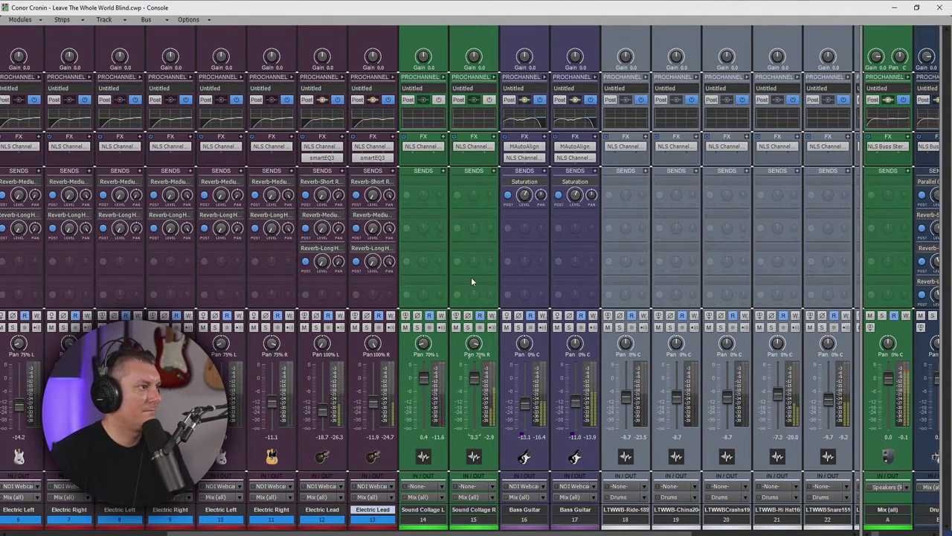
- Enable the ProChannel on Sound Collage L and R and copy the EQ of Electric Lead track 13 to both
{"action": "left_click", "coordinate": [437, 99]}
{"action": "left_click", "coordinate": [489, 99]}
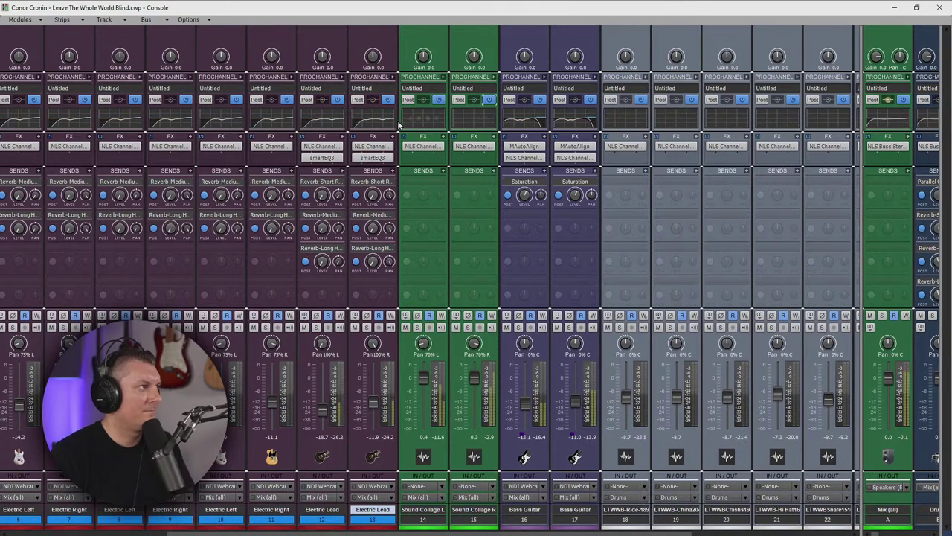
{"action": "left_click", "coordinate": [432, 120]}
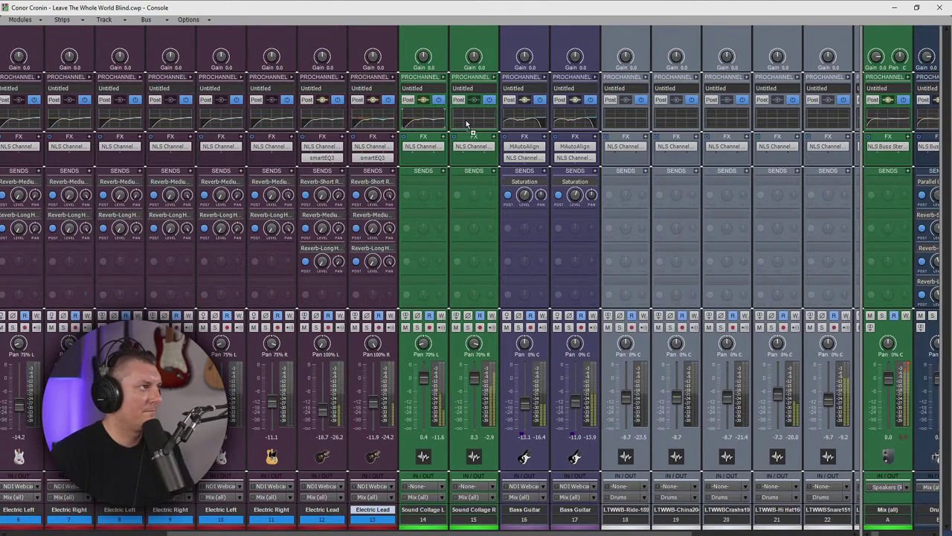
{"action": "left_click", "coordinate": [457, 126]}
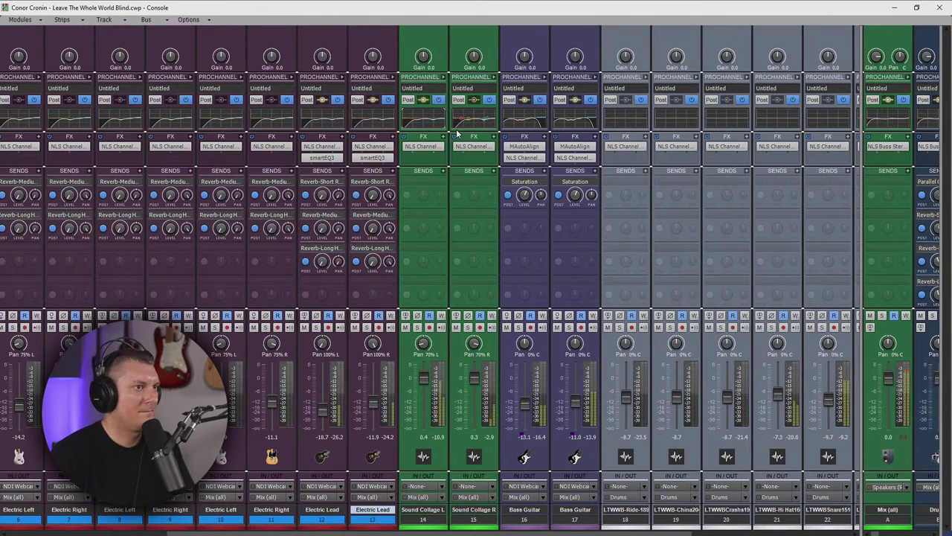
- Add a Reverb-Medium Plate send to the Sound Collage R track
{"action": "left_click", "coordinate": [494, 172]}
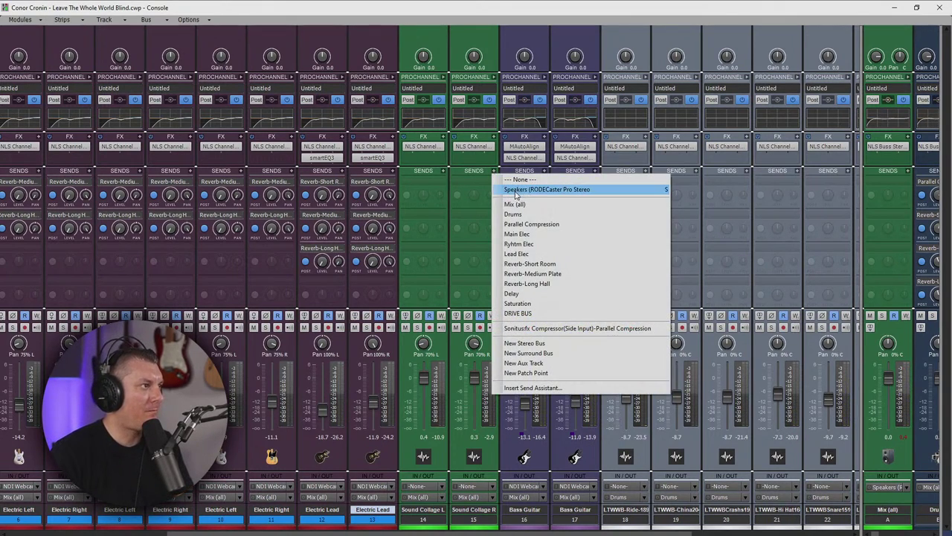
{"action": "left_click", "coordinate": [530, 273]}
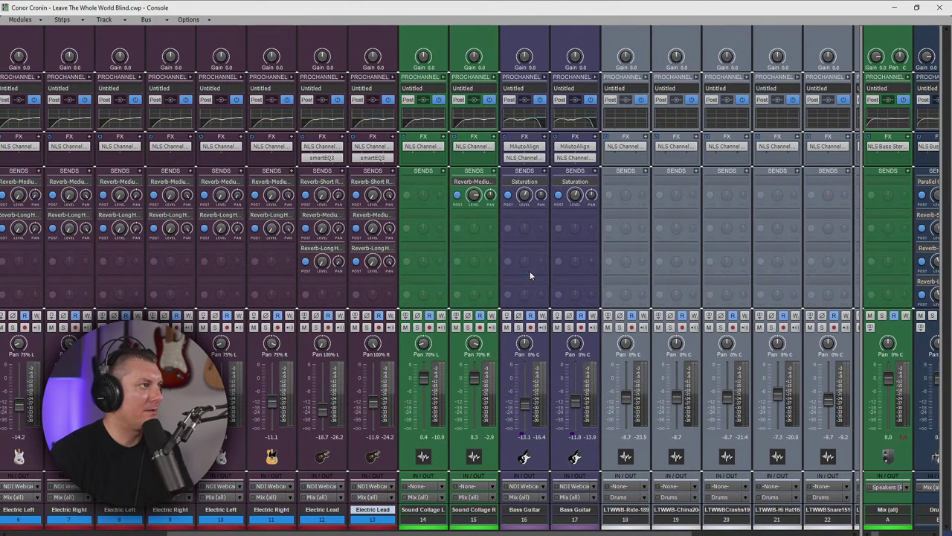
- Add a Reverb-Medium Plate send to Sound Collage L and lower the plate sends to about -14.2 on L and -11.5 on R
{"action": "left_click", "coordinate": [443, 173]}
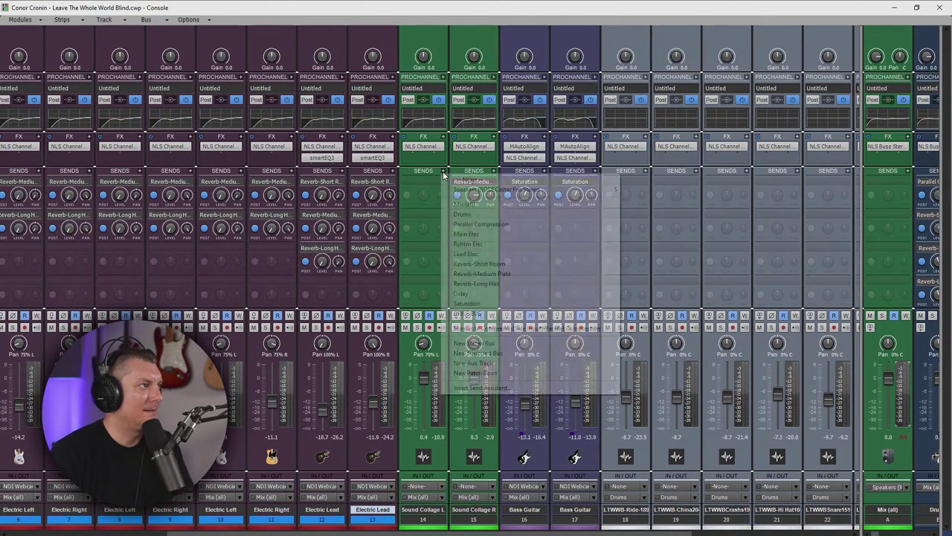
{"action": "left_click", "coordinate": [485, 274]}
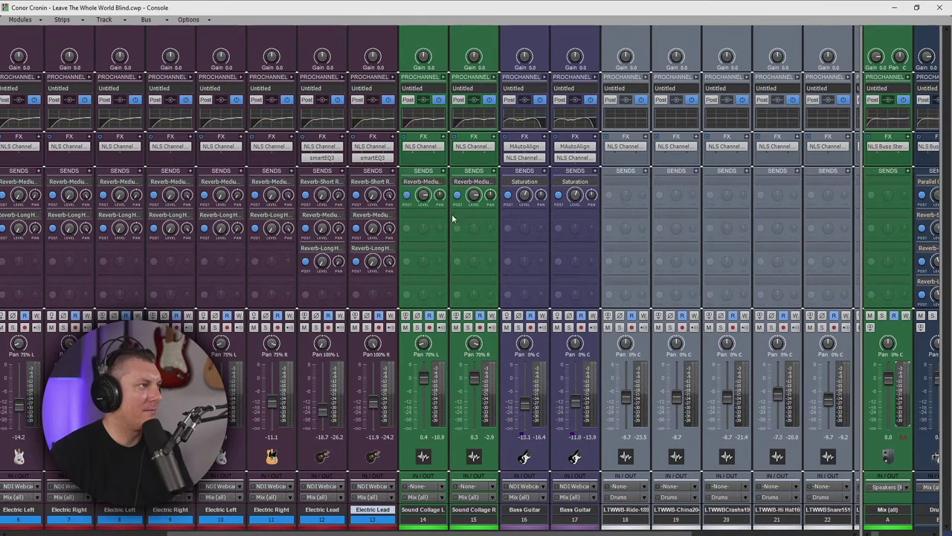
{"action": "left_click_drag", "start_coordinate": [424, 196], "coordinate": [483, 186]}
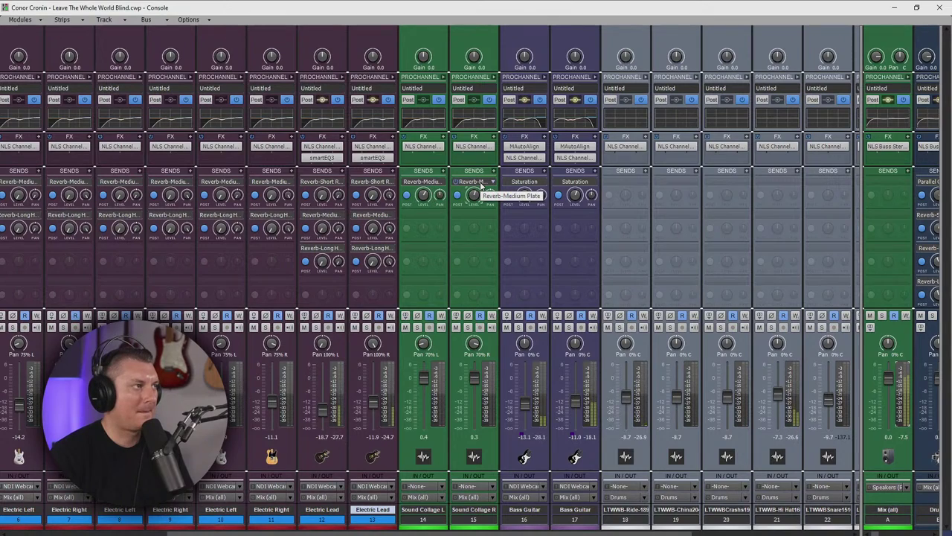
{"action": "left_click_drag", "start_coordinate": [477, 192], "coordinate": [478, 207]}
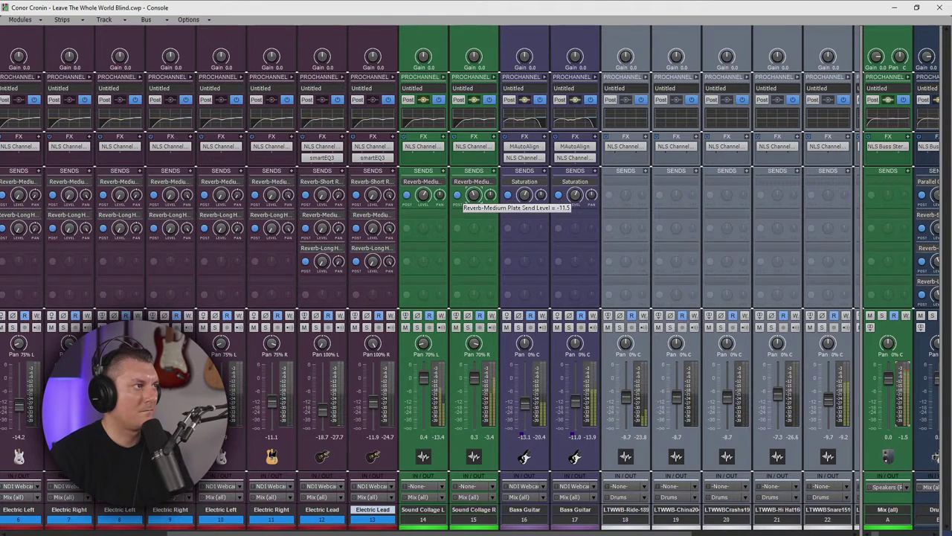
{"action": "left_click_drag", "start_coordinate": [423, 195], "coordinate": [423, 190]}
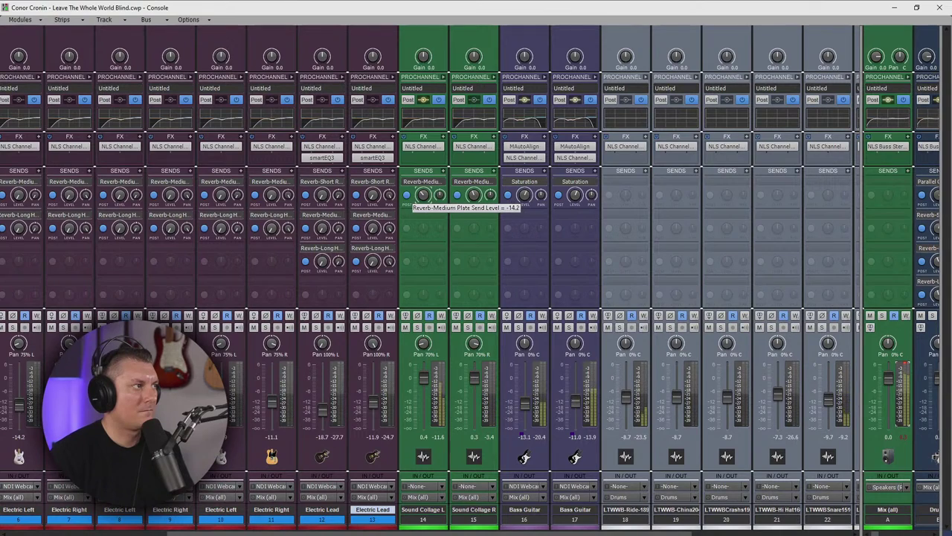
{"action": "left_click_drag", "start_coordinate": [423, 195], "coordinate": [474, 195]}
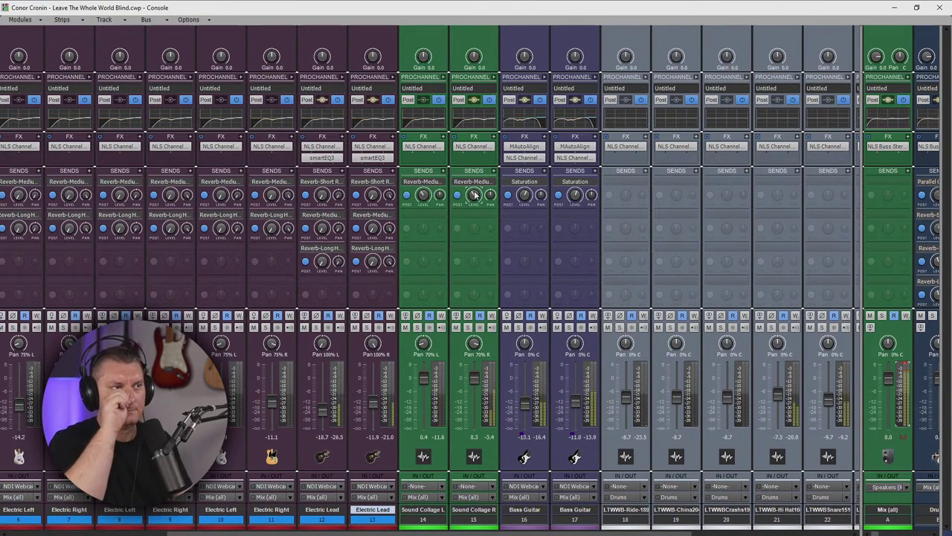
- Automate the Sound Collage R pan to shift from 70% R to about 7% L around measure 43 and hold it to the end
{"action": "left_click", "coordinate": [893, 8]}
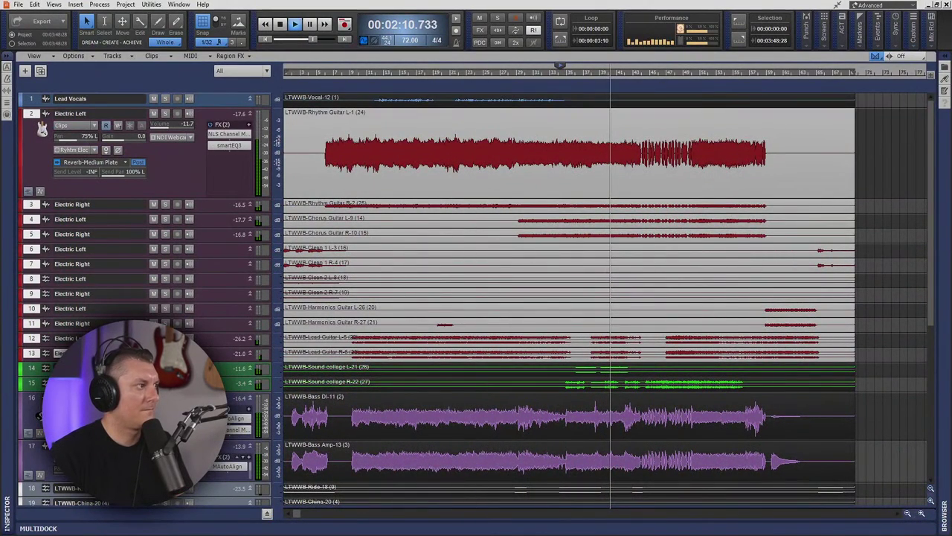
{"action": "key", "text": "ctrl+Down"}
{"action": "key", "text": "ctrl+Down"}
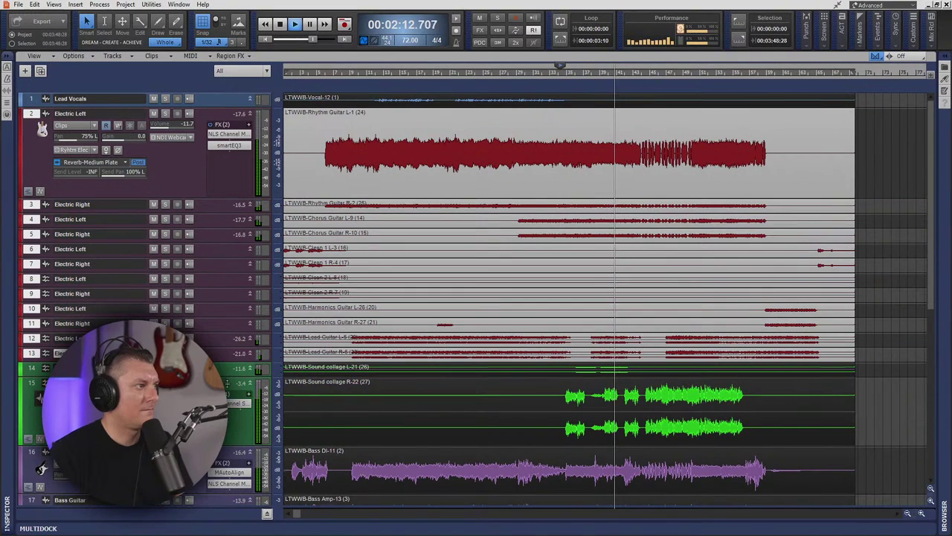
{"action": "scroll", "coordinate": [662, 298], "scroll_direction": "down", "scroll_amount": 2}
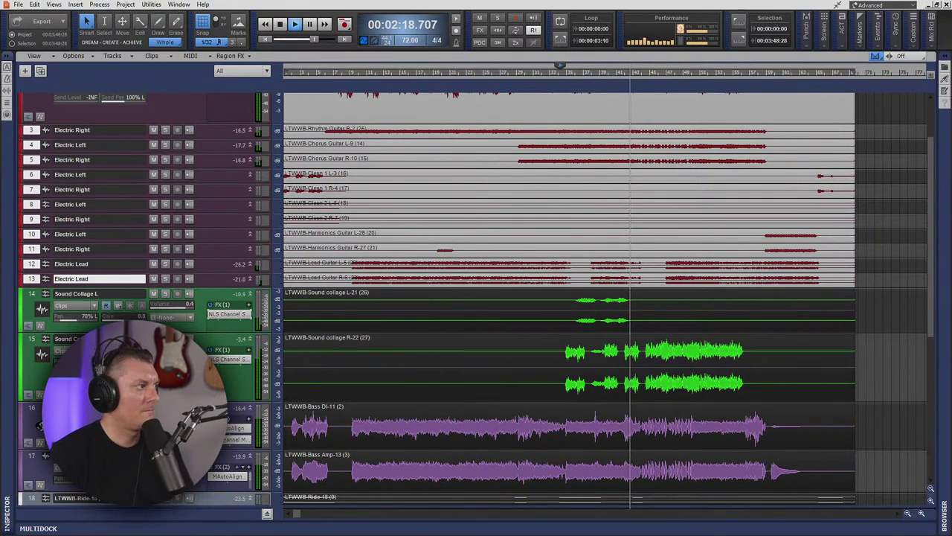
{"action": "left_click", "coordinate": [27, 394]}
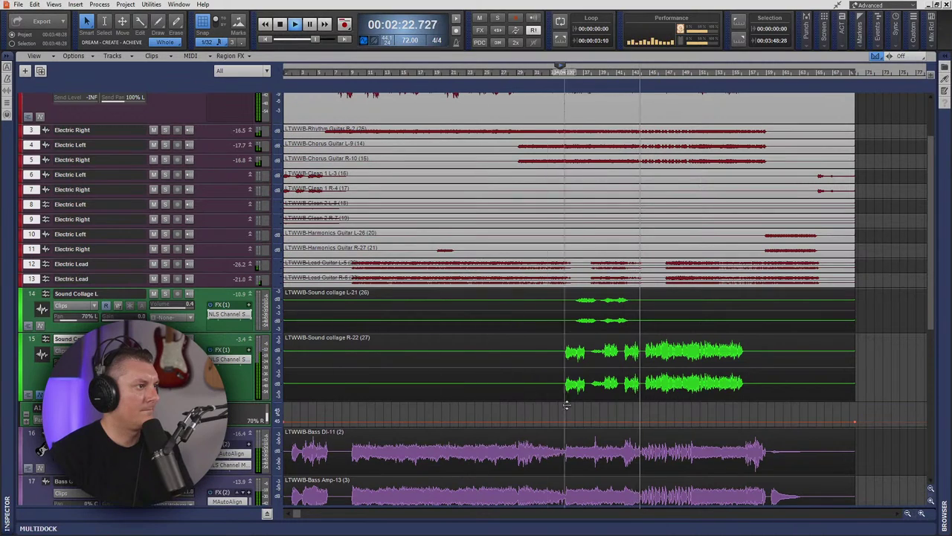
{"action": "left_click", "coordinate": [640, 418]}
{"action": "left_click_drag", "start_coordinate": [638, 418], "coordinate": [645, 415]}
{"action": "left_click_drag", "start_coordinate": [855, 421], "coordinate": [853, 413]}
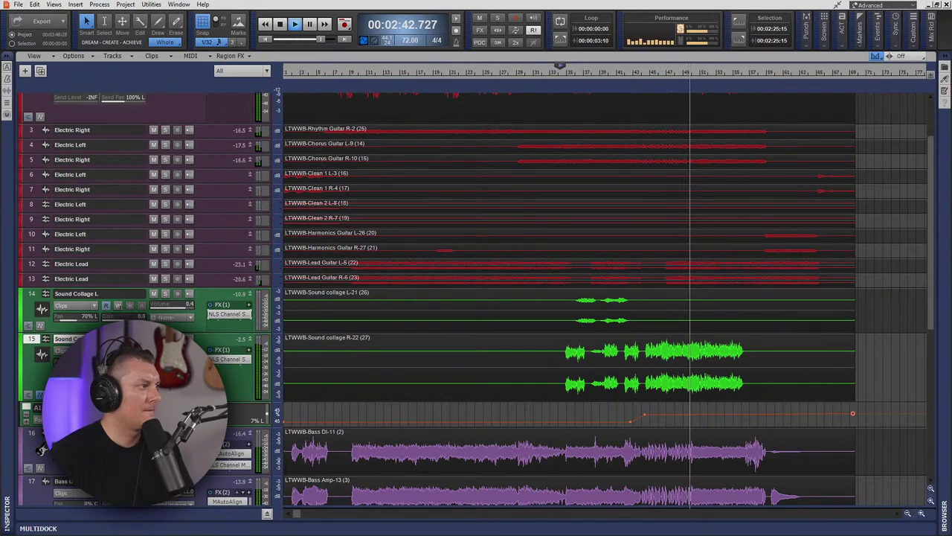
- Automate the Sound Collage R volume down to about -3.5 dB from around measure 44 to the end, and collapse the automation lanes
{"action": "left_click", "coordinate": [25, 421]}
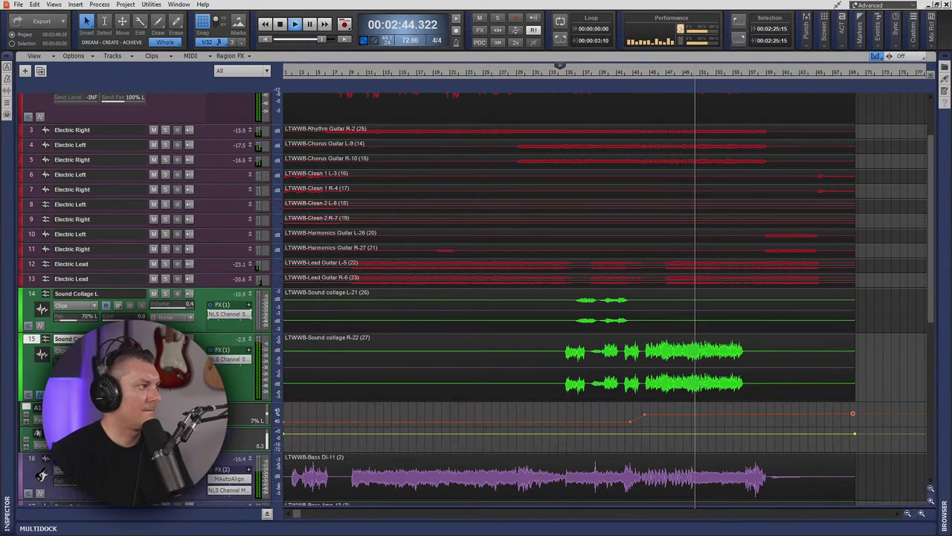
{"action": "left_click", "coordinate": [643, 435]}
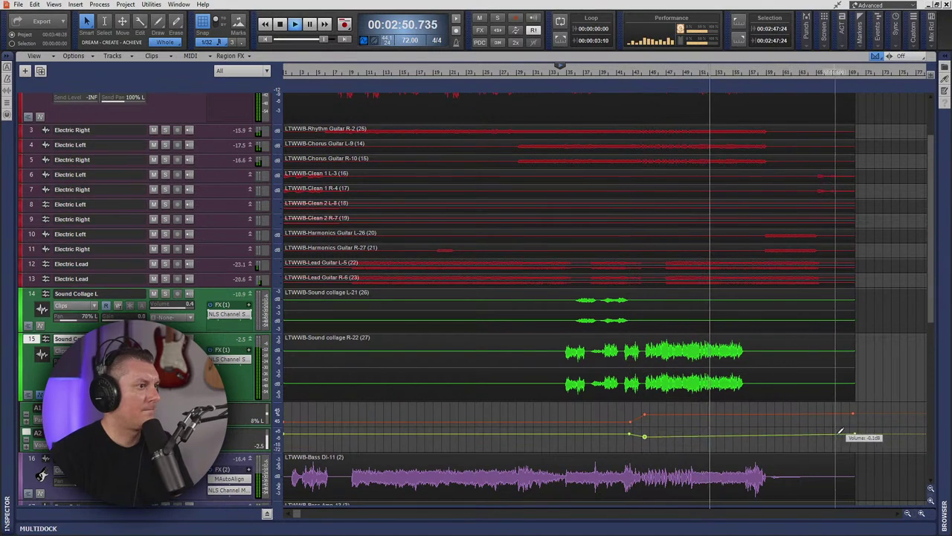
{"action": "left_click_drag", "start_coordinate": [857, 432], "coordinate": [855, 437]}
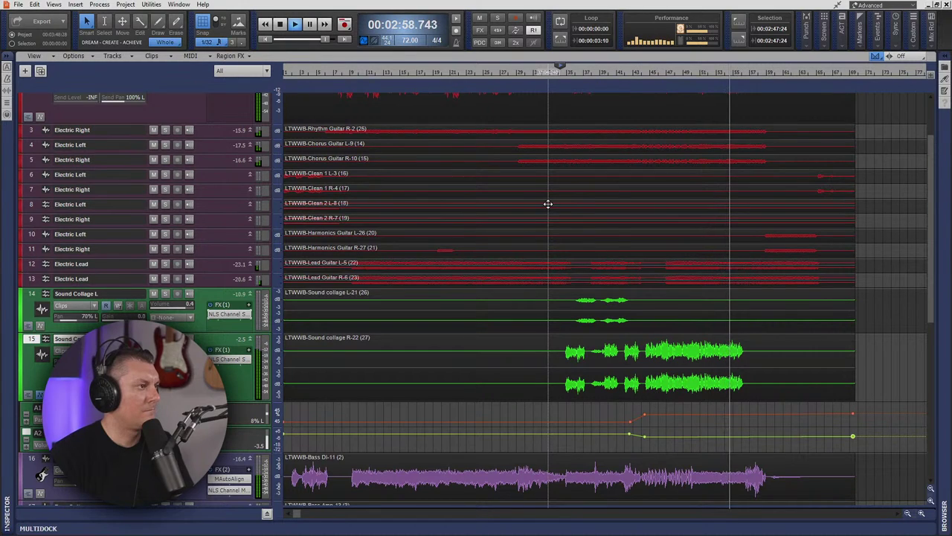
{"action": "key", "text": "a"}
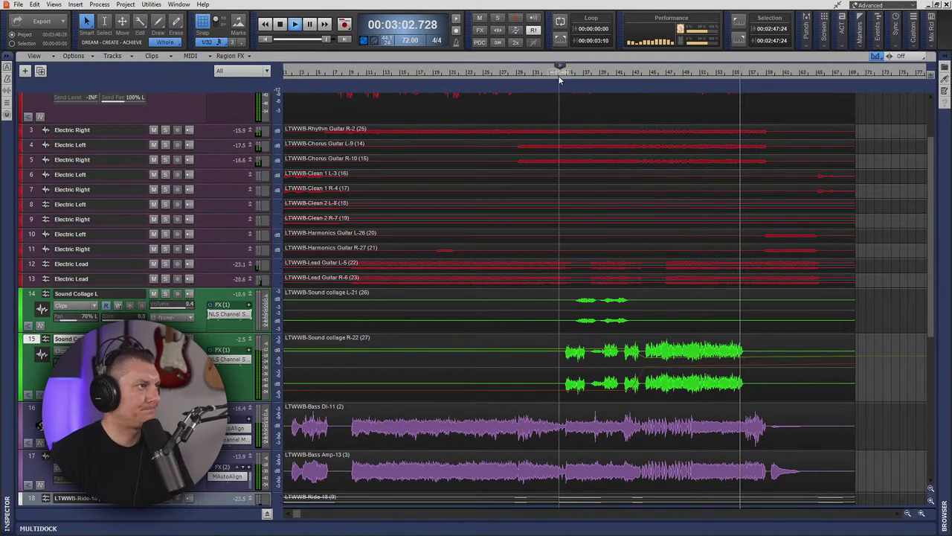
- Solo Sound Collage R, audition it from about 00:01:50, and clear the solo
{"action": "left_click", "coordinate": [560, 74]}
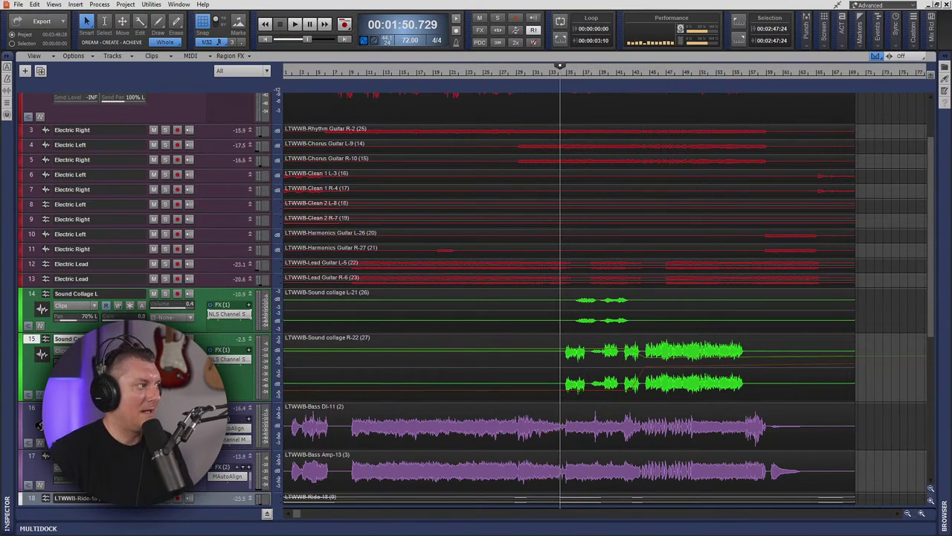
{"action": "left_click", "coordinate": [165, 339]}
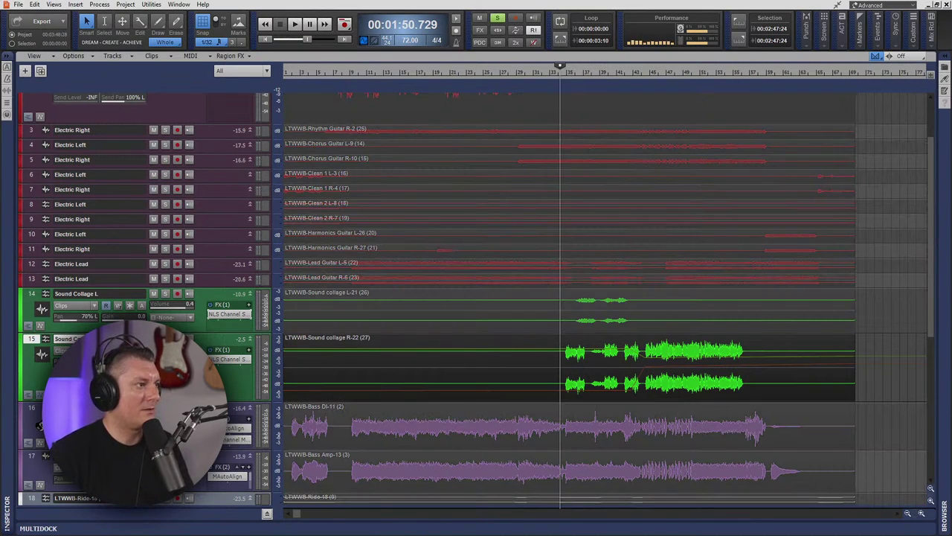
{"action": "key", "text": "space"}
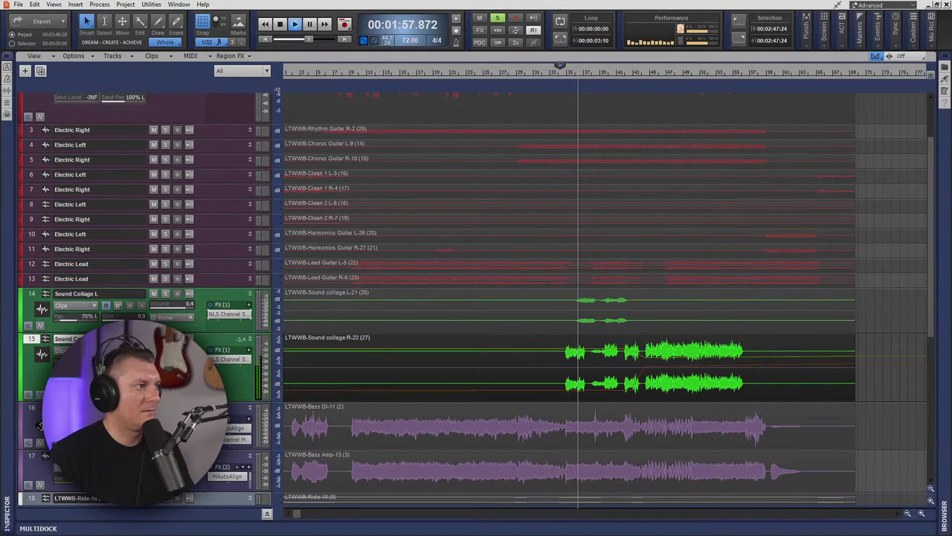
{"action": "key", "text": "space"}
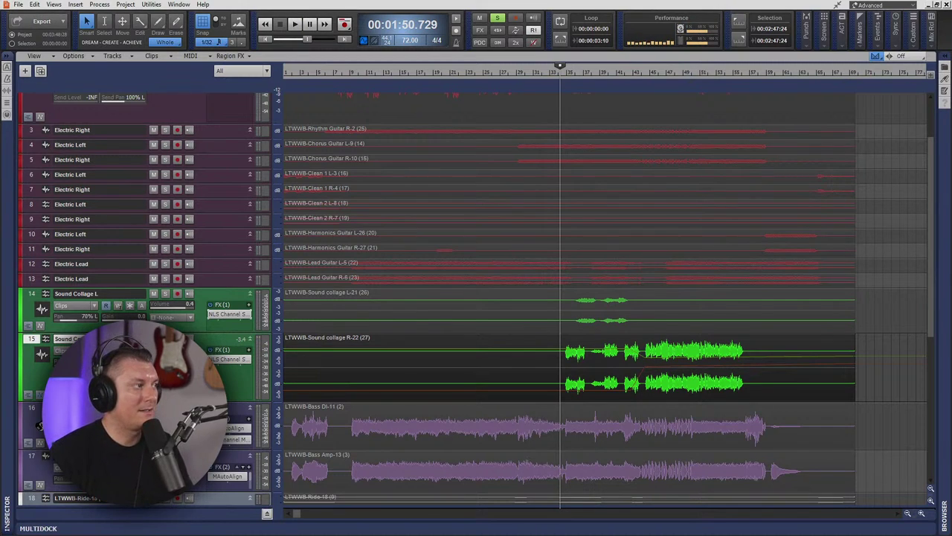
{"action": "key", "text": "shift+s"}
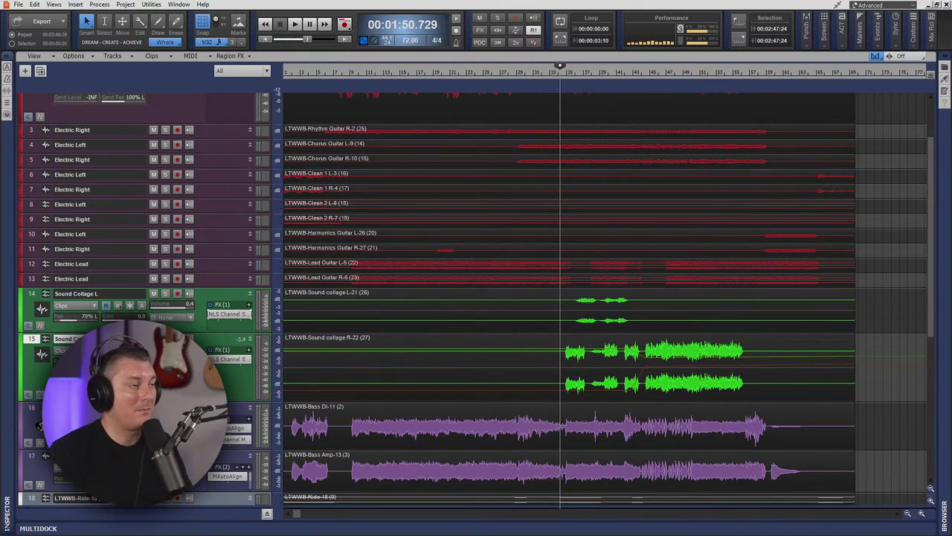
- Play the full mix from about 00:01:50 and make the Sound Collage L track taller
{"action": "key", "text": "space"}
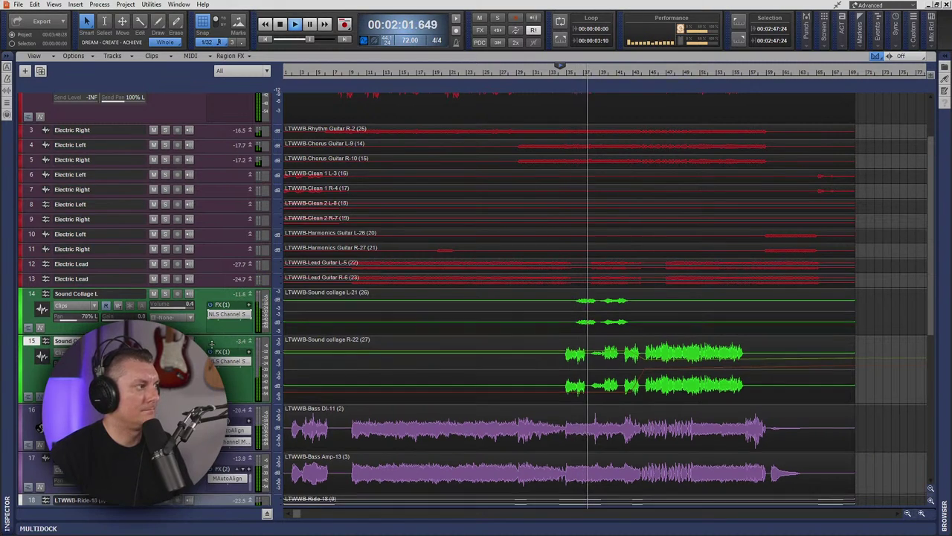
{"action": "left_click_drag", "start_coordinate": [212, 332], "coordinate": [212, 354]}
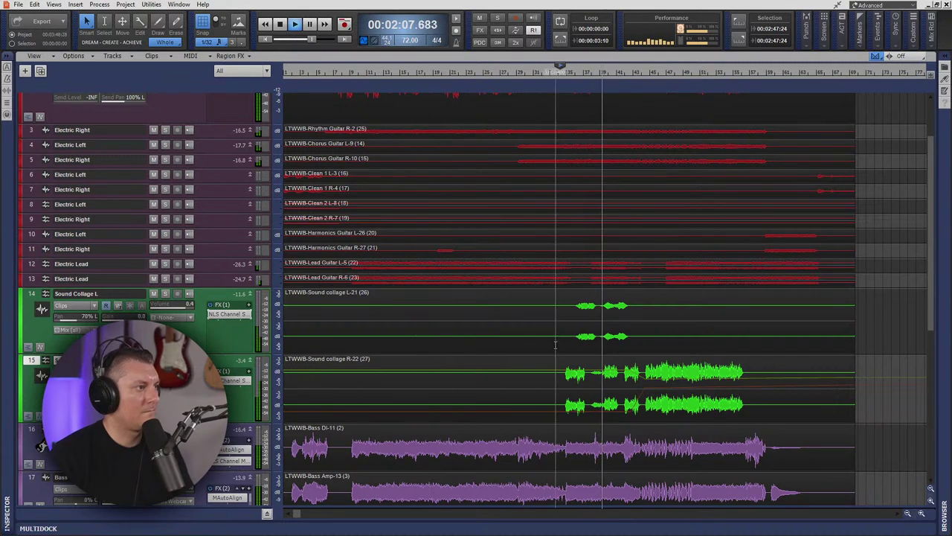
{"action": "key", "text": "space"}
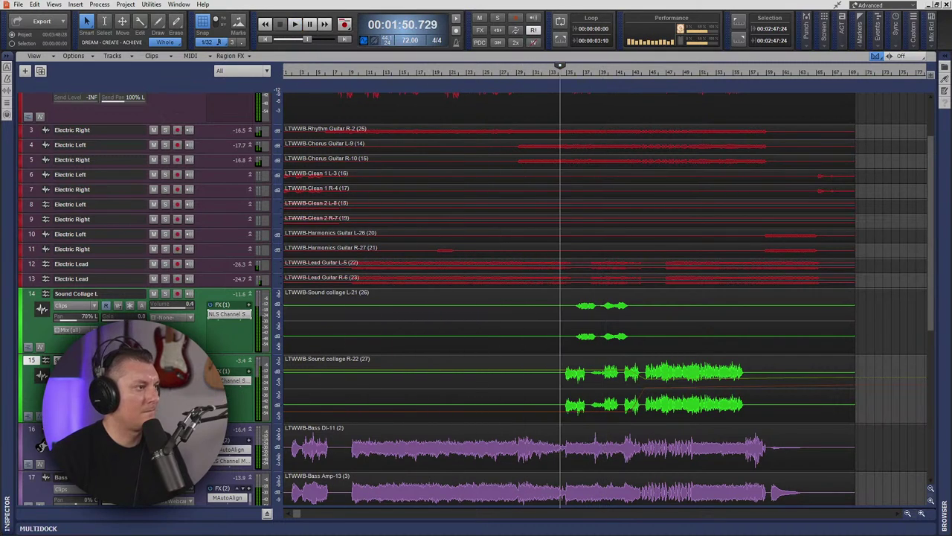
- Insert the Waves API-2500 Stereo compressor on Sound Collage L and move its window clear of the plug-in's track
{"action": "right_click", "coordinate": [221, 326]}
{"action": "left_click", "coordinate": [249, 221]}
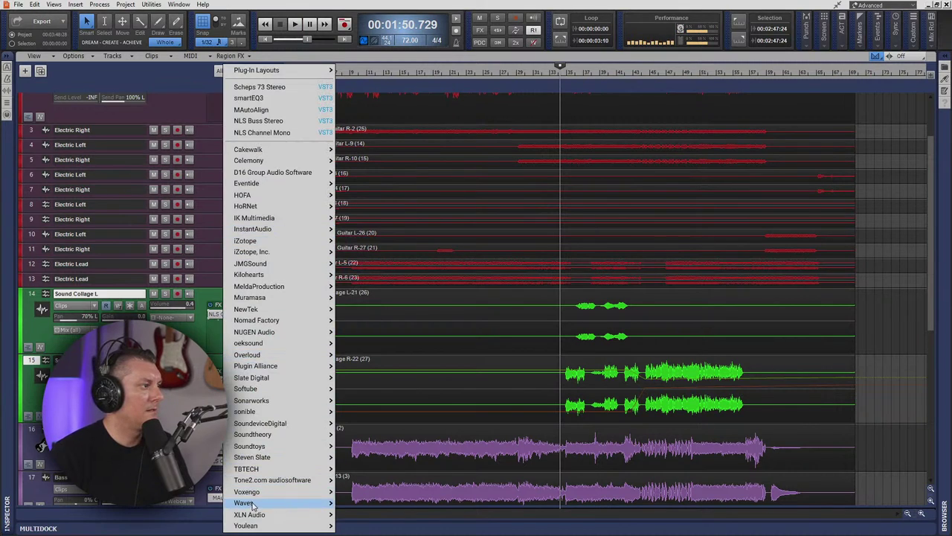
{"action": "mouse_move", "coordinate": [254, 504]}
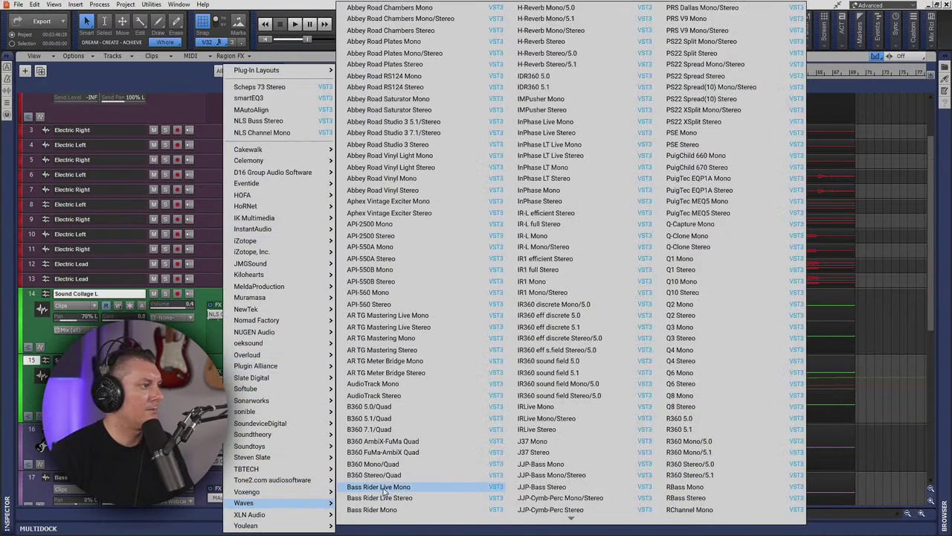
{"action": "left_click", "coordinate": [392, 234]}
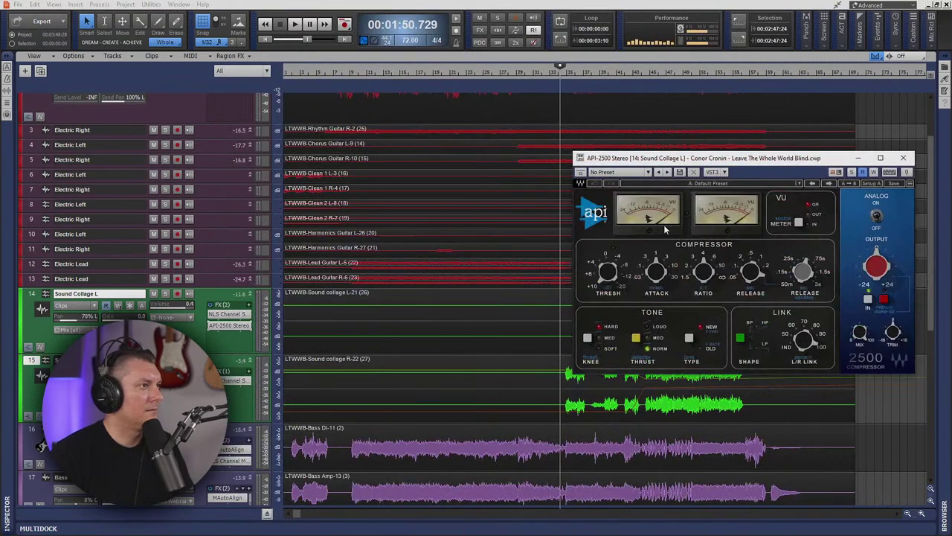
{"action": "left_click_drag", "start_coordinate": [744, 162], "coordinate": [506, 131]}
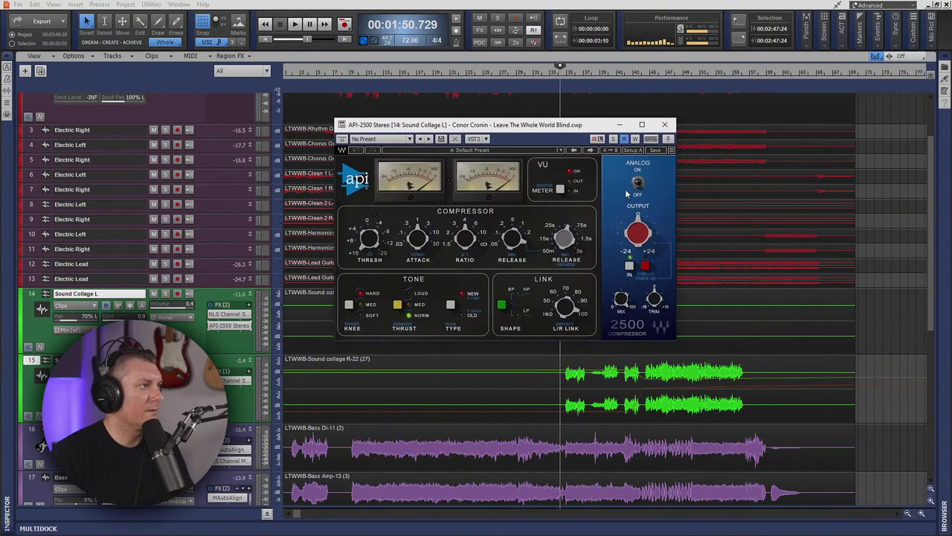
- Load the Lead Vox factory preset in the API-2500 on Sound Collage L and play the mix with it
{"action": "left_click", "coordinate": [487, 151]}
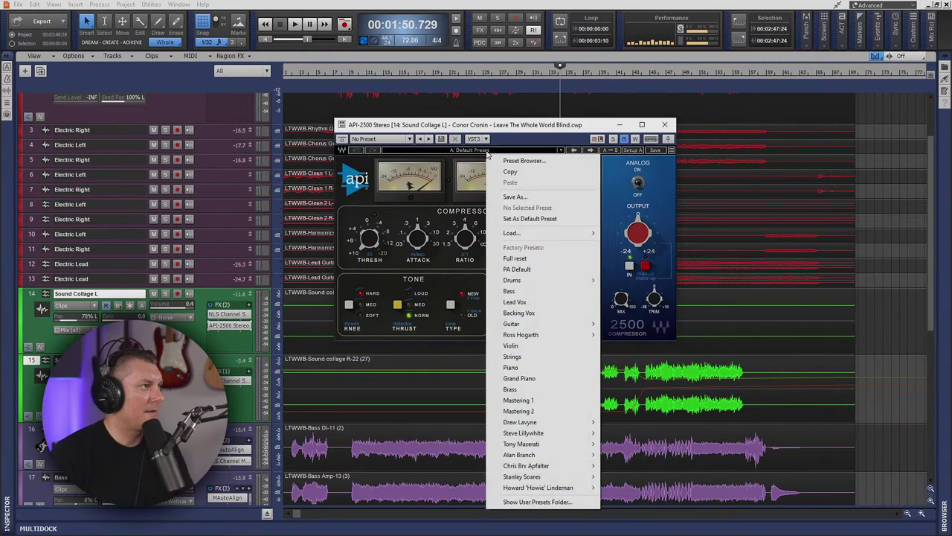
{"action": "left_click", "coordinate": [532, 302]}
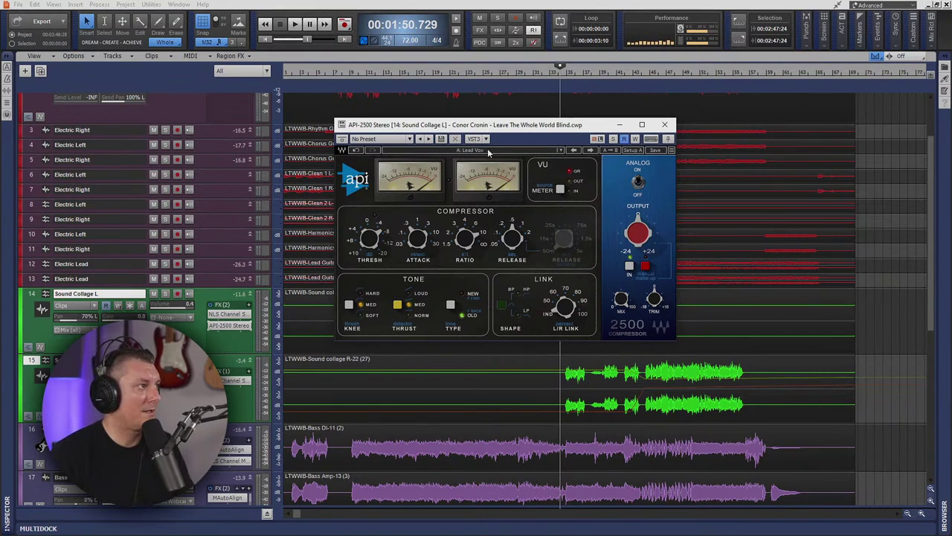
{"action": "key", "text": "space"}
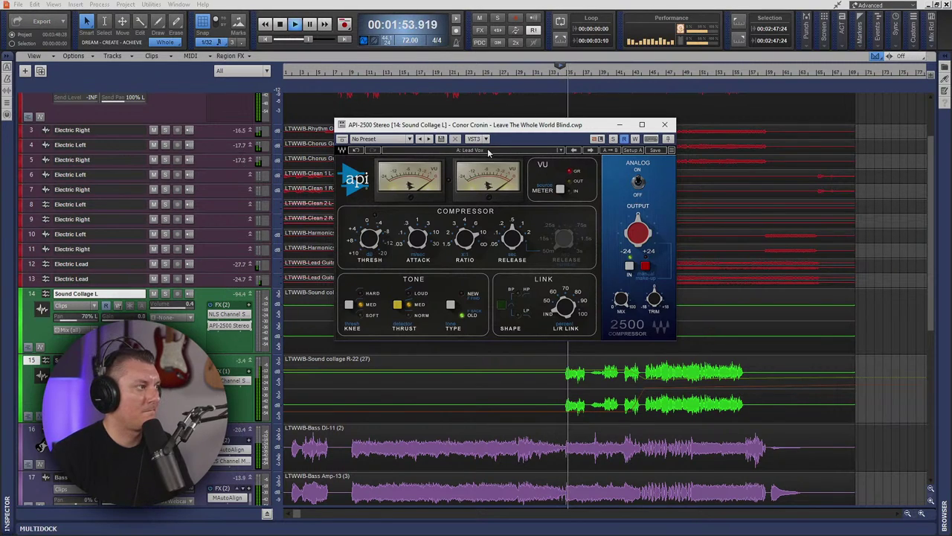
{"action": "left_click_drag", "start_coordinate": [506, 128], "coordinate": [395, 89]}
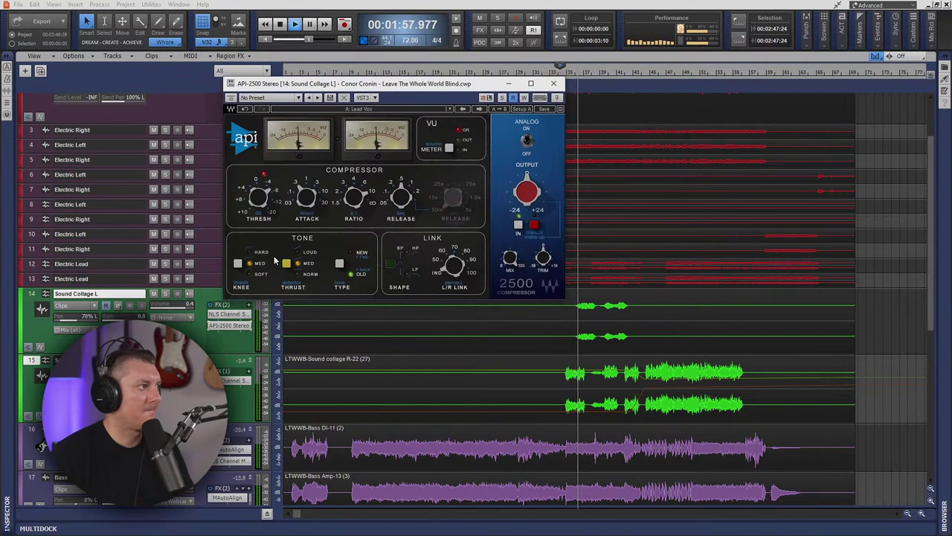
- Copy the API-2500 compressor from Sound Collage L to Sound Collage R and raise its output on Sound Collage L
{"action": "left_click_drag", "start_coordinate": [228, 329], "coordinate": [225, 394]}
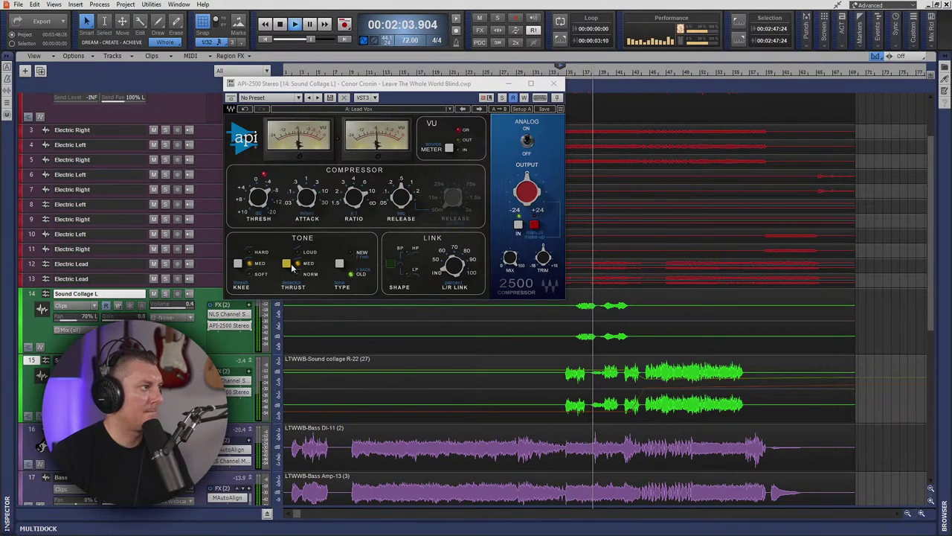
{"action": "left_click", "coordinate": [527, 191]}
{"action": "left_click_drag", "start_coordinate": [526, 191], "coordinate": [527, 177]}
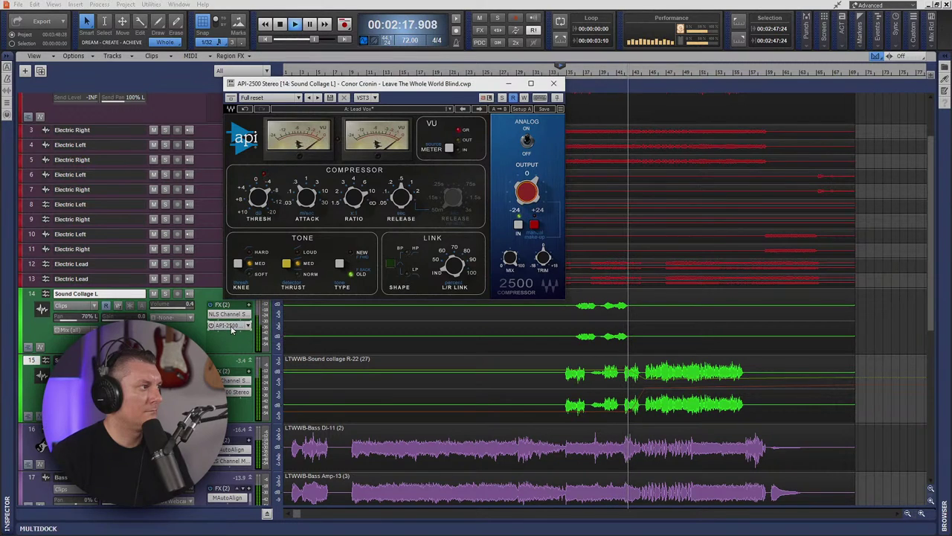
- Raise the output level and adjust the trim of the API-2500 on Sound Collage R
{"action": "left_click", "coordinate": [235, 392]}
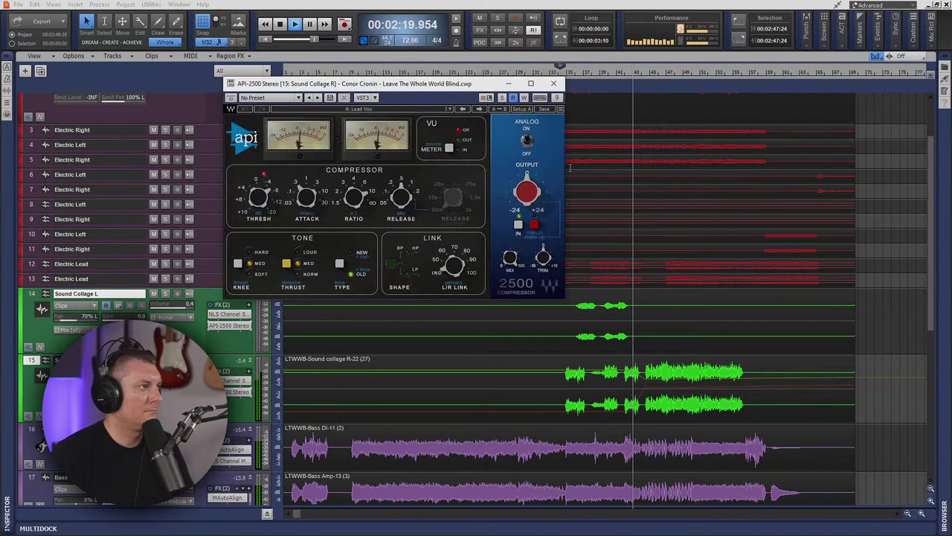
{"action": "left_click_drag", "start_coordinate": [529, 191], "coordinate": [529, 178]}
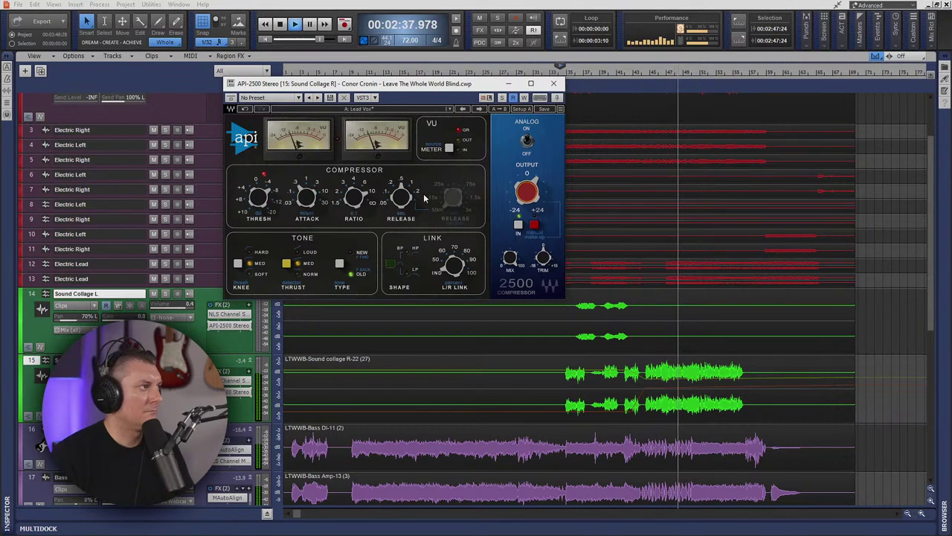
{"action": "mouse_move", "coordinate": [543, 257]}
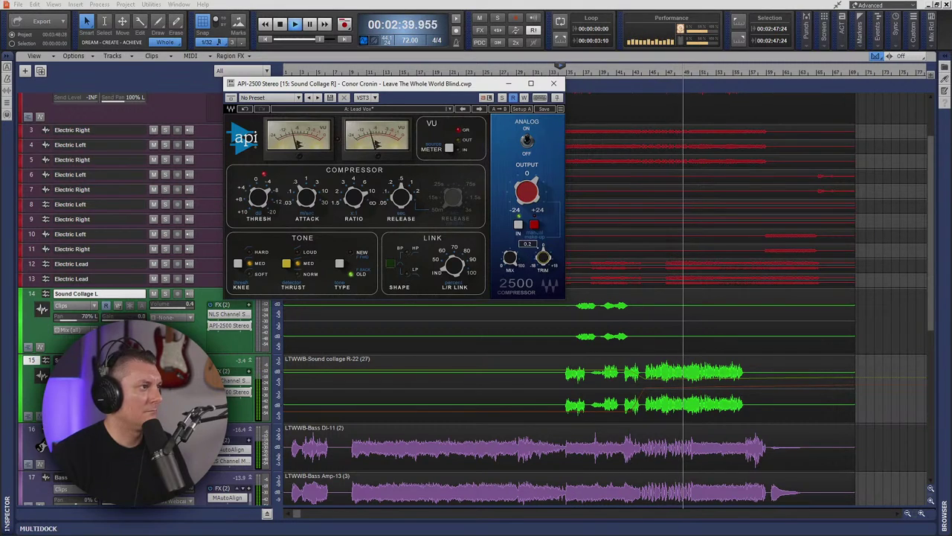
{"action": "left_click_drag", "start_coordinate": [543, 257], "coordinate": [544, 242]}
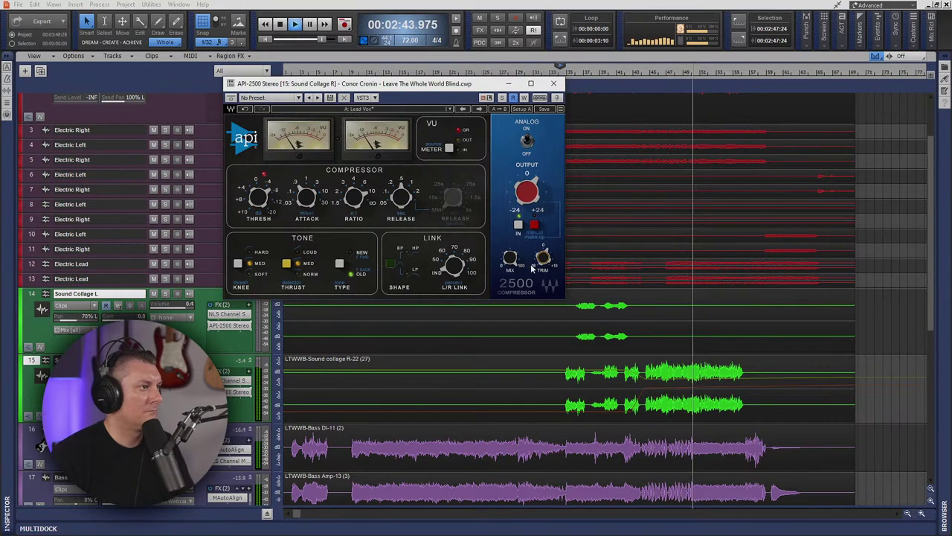
- Set the trim of the API-2500 on Sound Collage L to about 3.0, close the plugin and stop playback
{"action": "left_click", "coordinate": [227, 326]}
{"action": "double_click", "coordinate": [227, 326]}
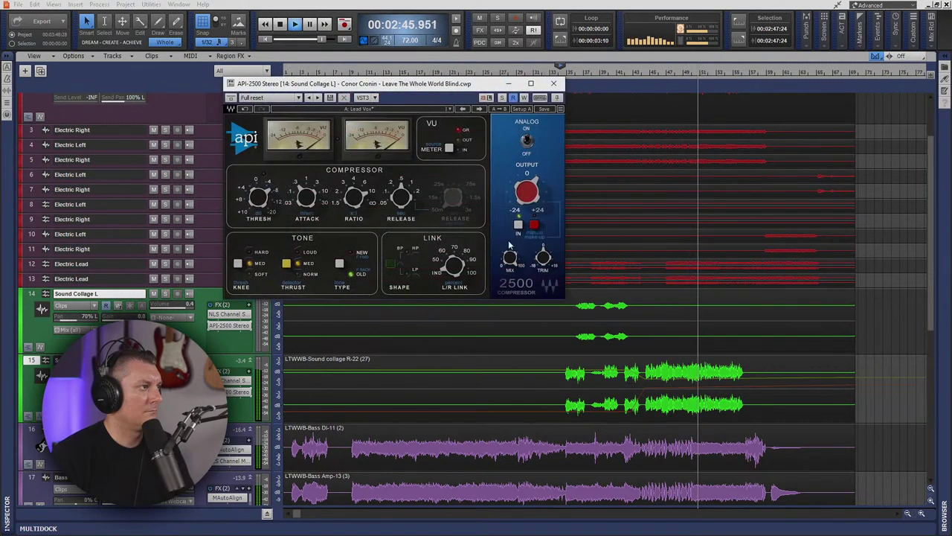
{"action": "left_click_drag", "start_coordinate": [543, 258], "coordinate": [543, 251]}
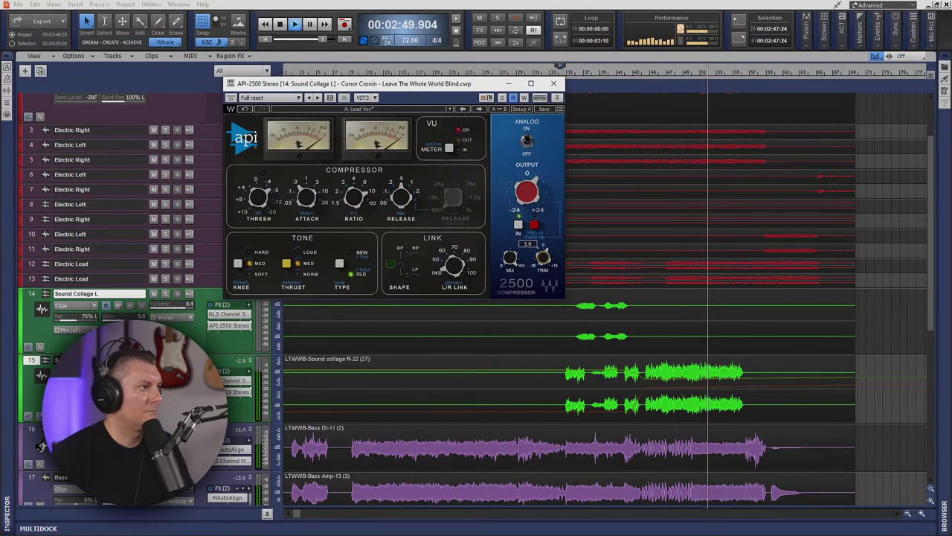
{"action": "left_click", "coordinate": [553, 84]}
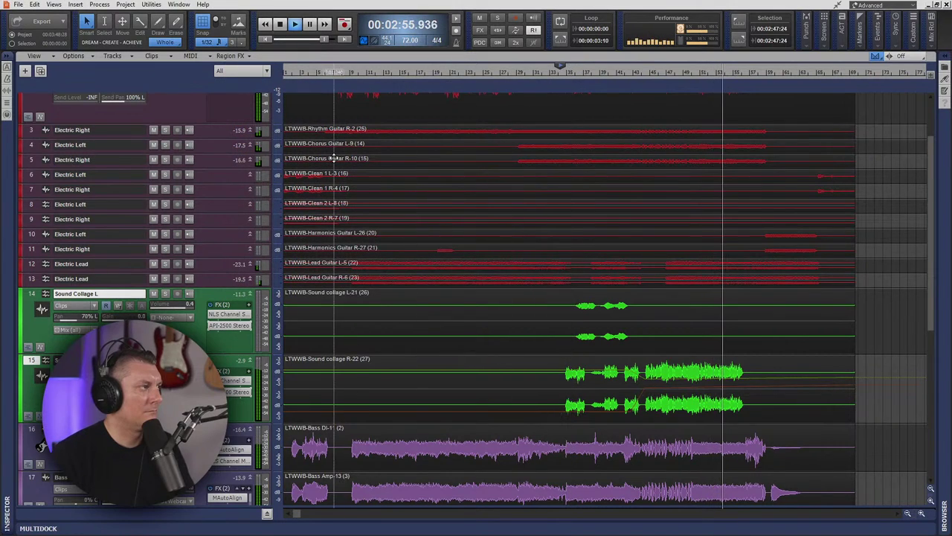
{"action": "key", "text": "space"}
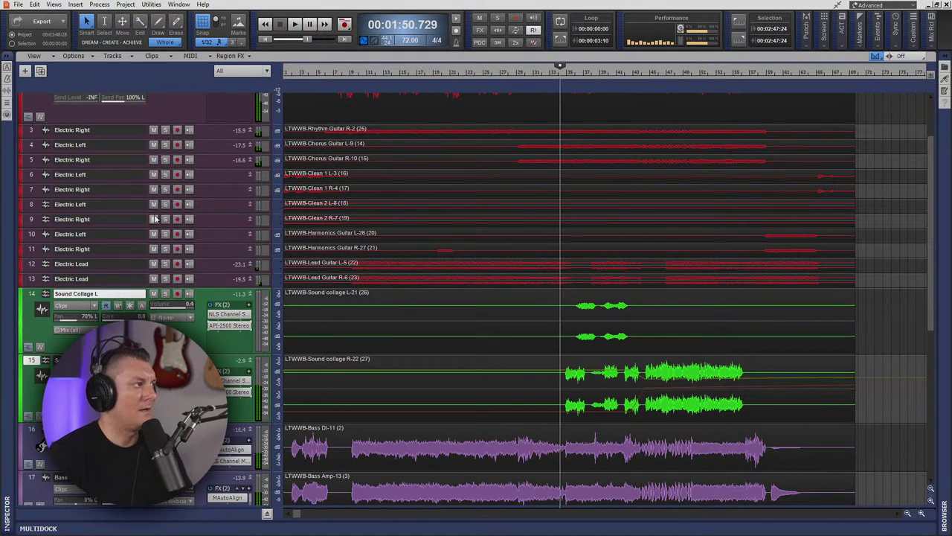
- Enlarge the Lead Vocals track until all four reverb sends are shown, and place the playhead just before the first vocal phrase
{"action": "scroll", "coordinate": [156, 210], "scroll_direction": "up", "scroll_amount": 3}
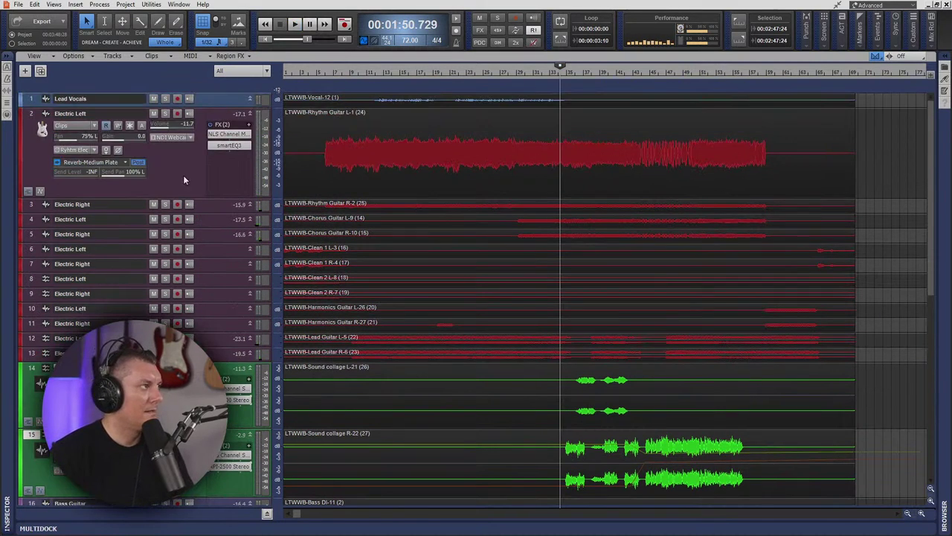
{"action": "left_click_drag", "start_coordinate": [207, 107], "coordinate": [205, 152]}
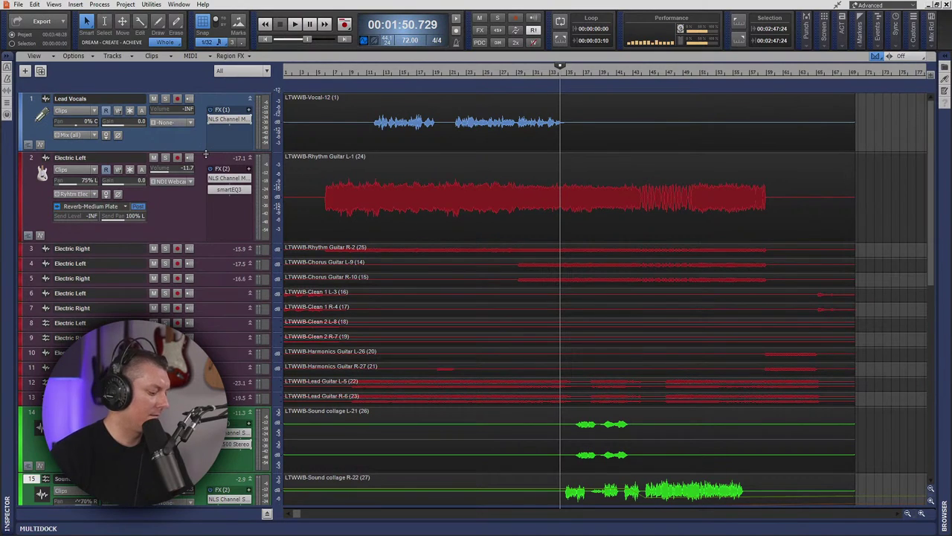
{"action": "key", "text": "f"}
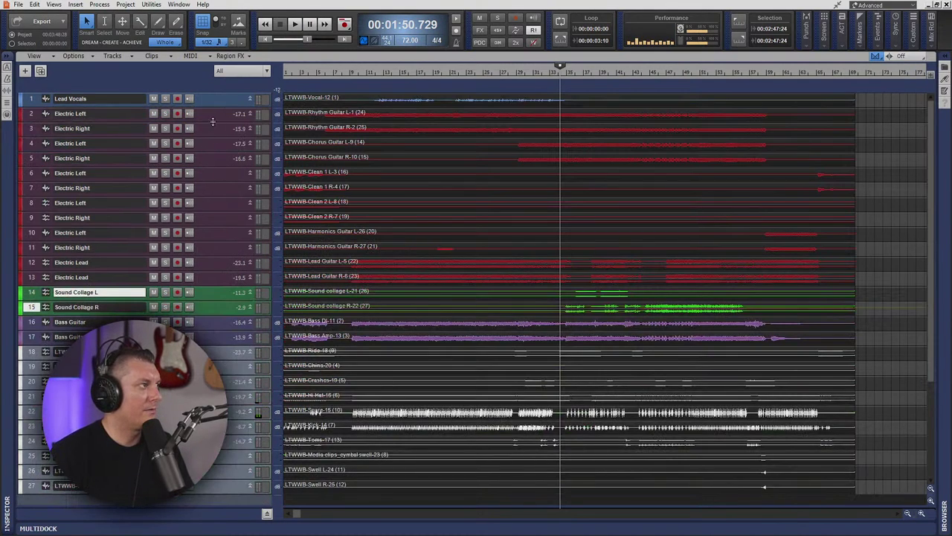
{"action": "left_click_drag", "start_coordinate": [209, 108], "coordinate": [242, 223]}
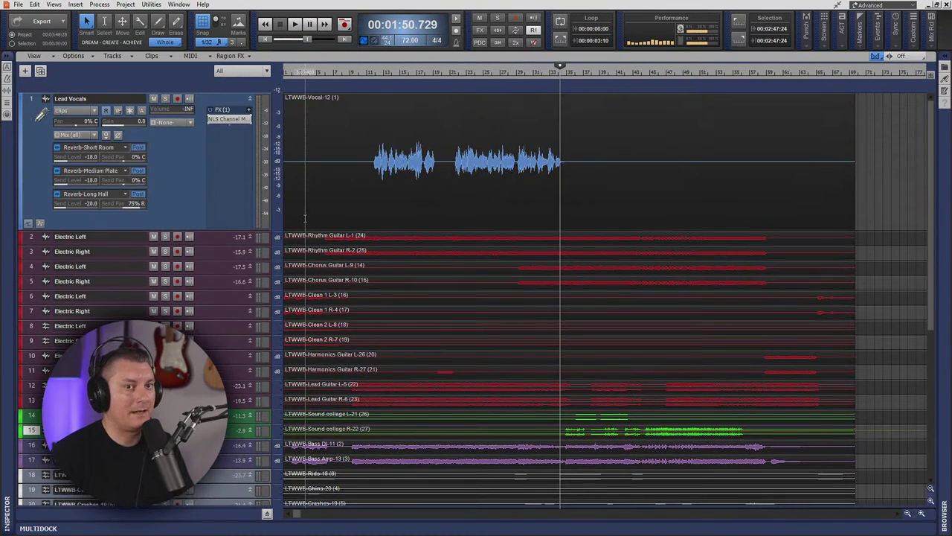
{"action": "left_click", "coordinate": [371, 73]}
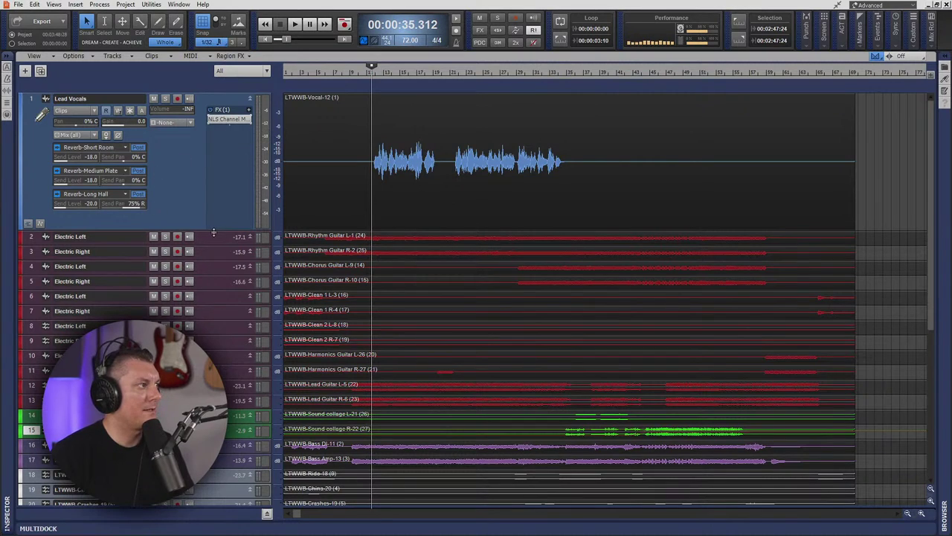
{"action": "left_click_drag", "start_coordinate": [213, 233], "coordinate": [218, 261]}
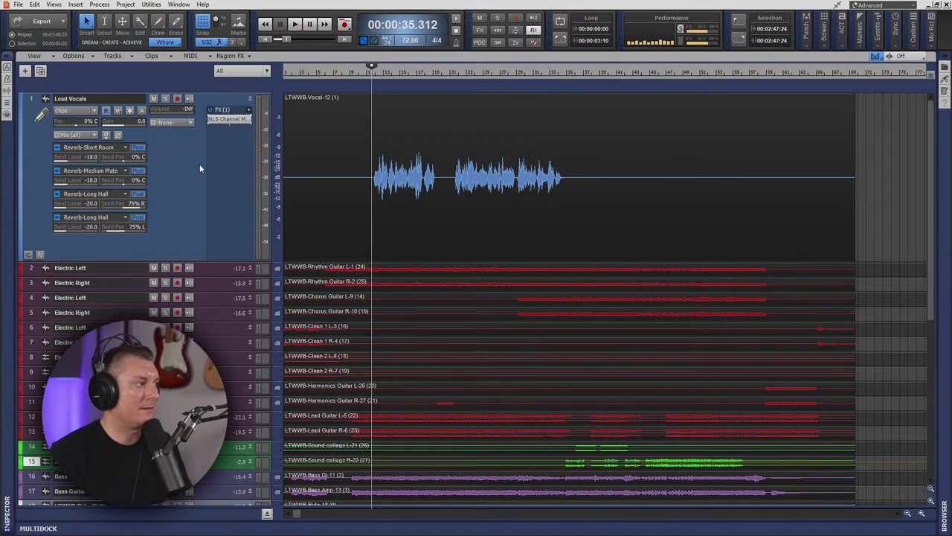
- Play the mix and raise the Lead Vocals volume to 0.0, then stop playback
{"action": "key", "text": "space"}
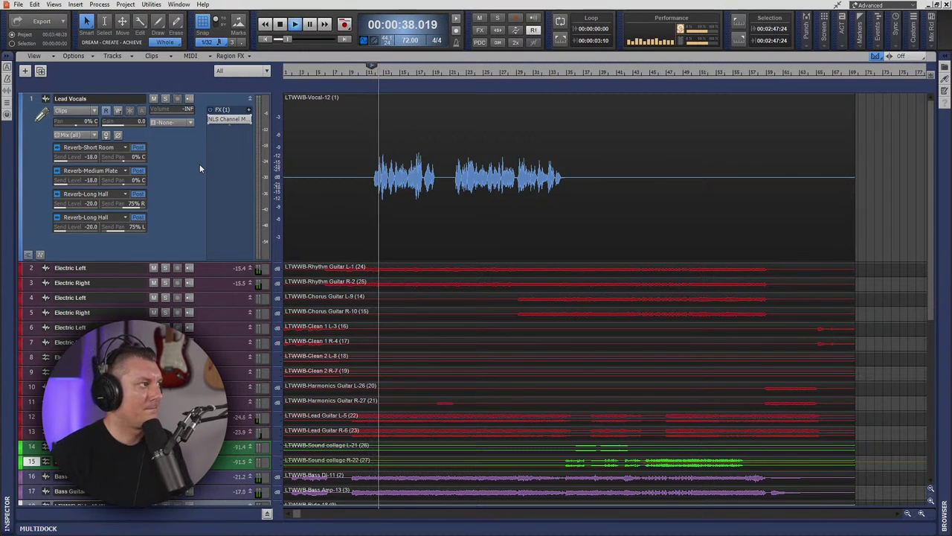
{"action": "left_click_drag", "start_coordinate": [165, 110], "coordinate": [191, 109]}
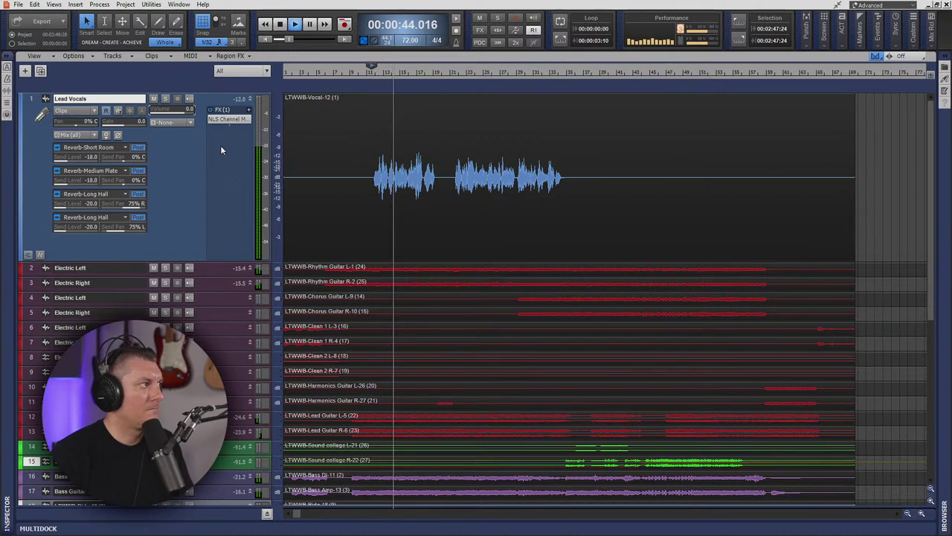
{"action": "key", "text": "space"}
{"action": "right_click", "coordinate": [227, 140]}
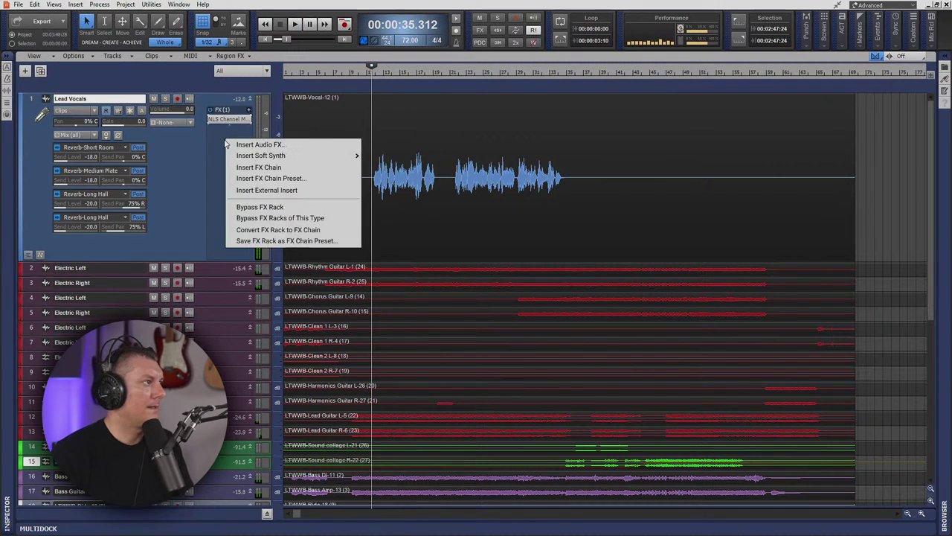
{"action": "left_click", "coordinate": [246, 147]}
{"action": "left_click", "coordinate": [192, 159]}
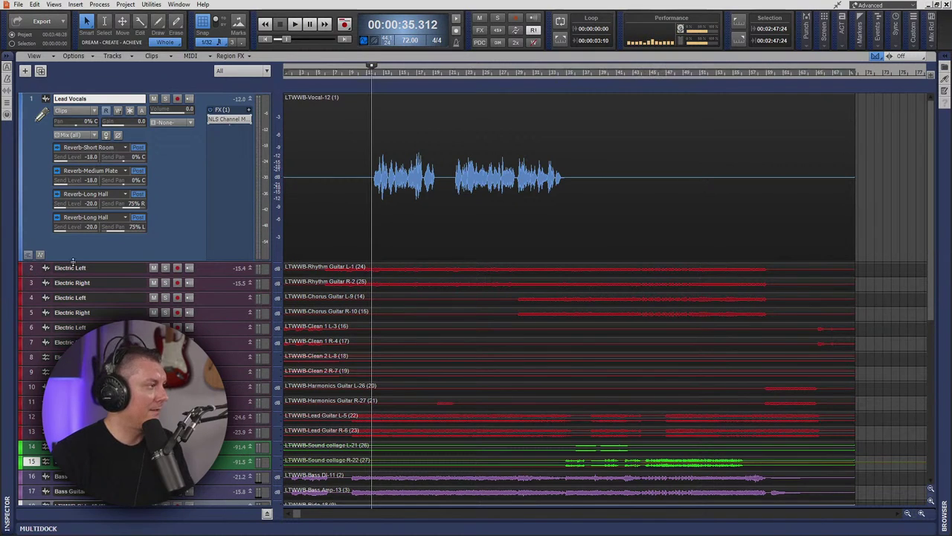
- Select all tracks except Lead Vocals, lower their volumes together so Electric Left reads -16.2, and audition the vocal balance
{"action": "key", "text": "ctrl+a"}
{"action": "left_click", "coordinate": [33, 100], "text": "ctrl"}
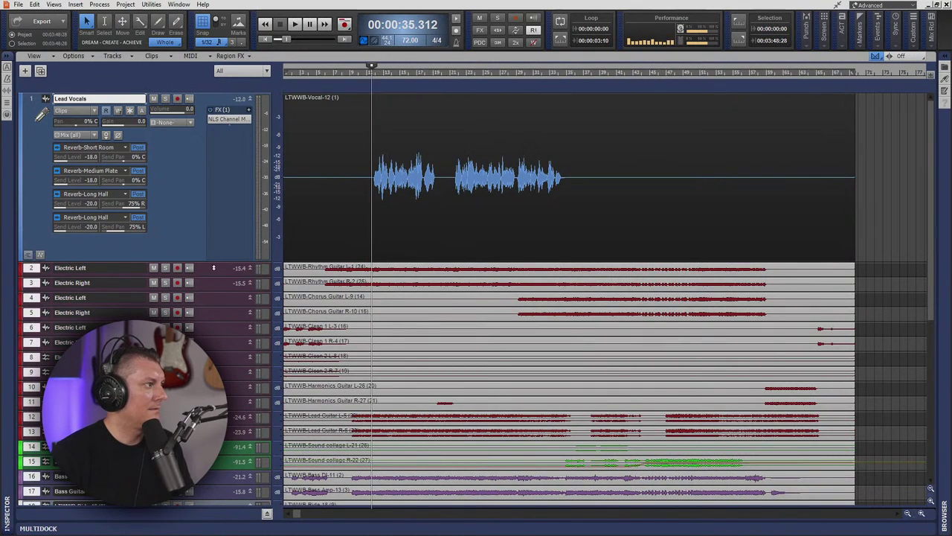
{"action": "key", "text": "ctrl+Down"}
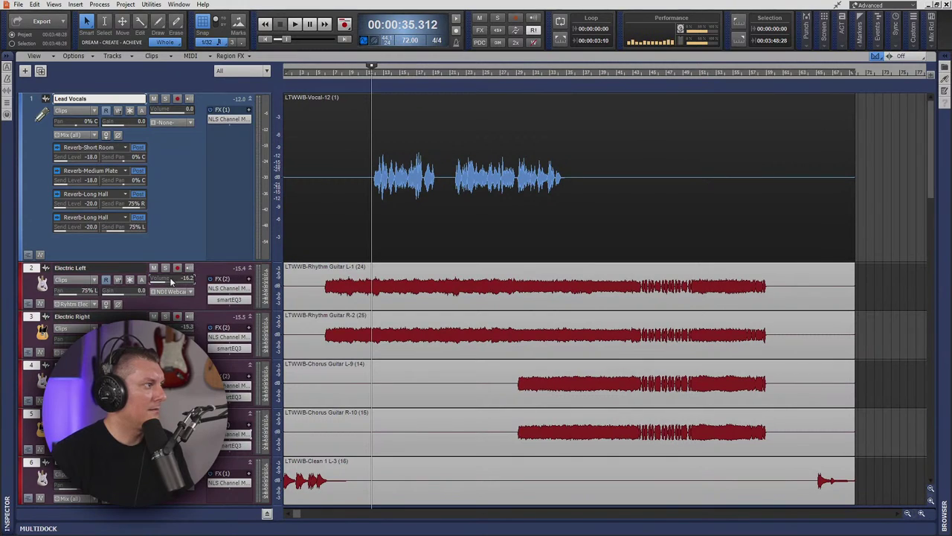
{"action": "key", "text": "space"}
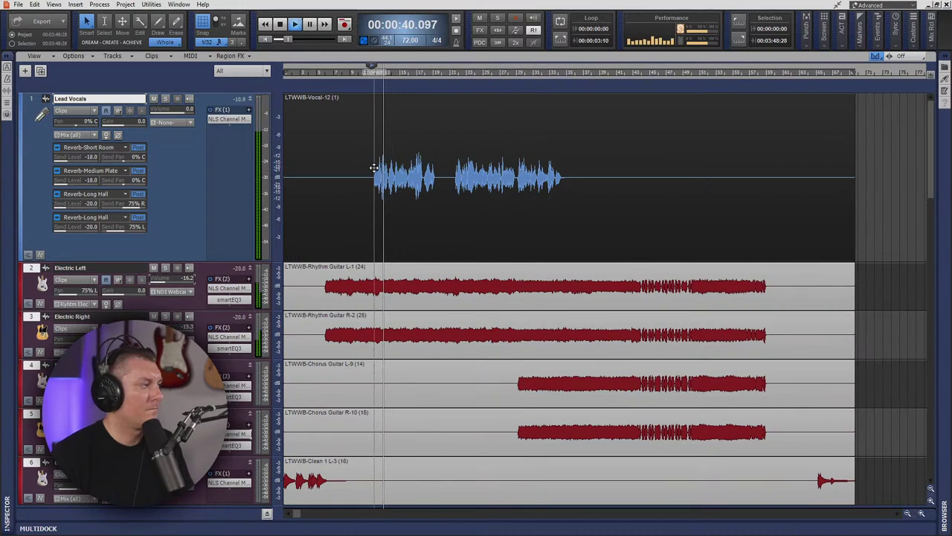
{"action": "key", "text": "space"}
- Insert the Waves Vitamin Mono effect in the Lead Vocals FX rack, after the NLS Channel
{"action": "right_click", "coordinate": [226, 136]}
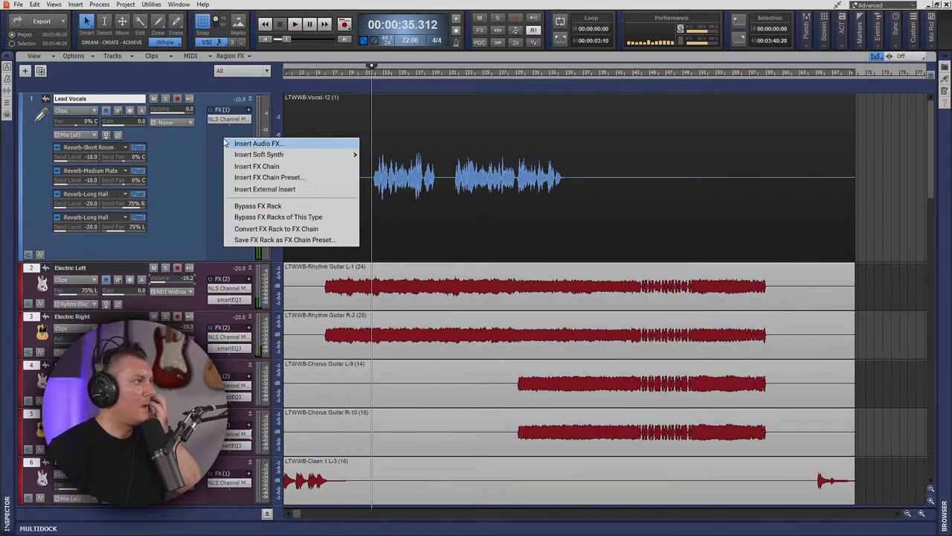
{"action": "left_click", "coordinate": [252, 143]}
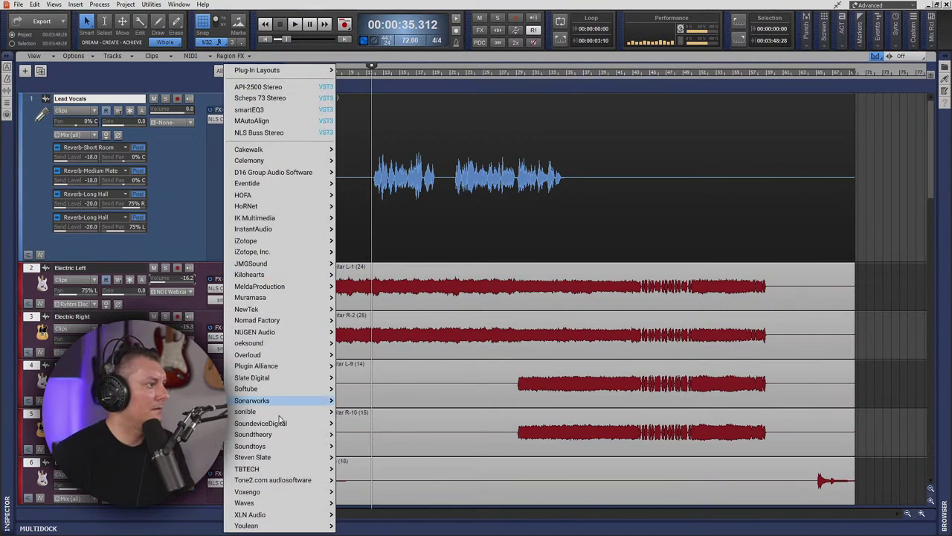
{"action": "mouse_move", "coordinate": [298, 504]}
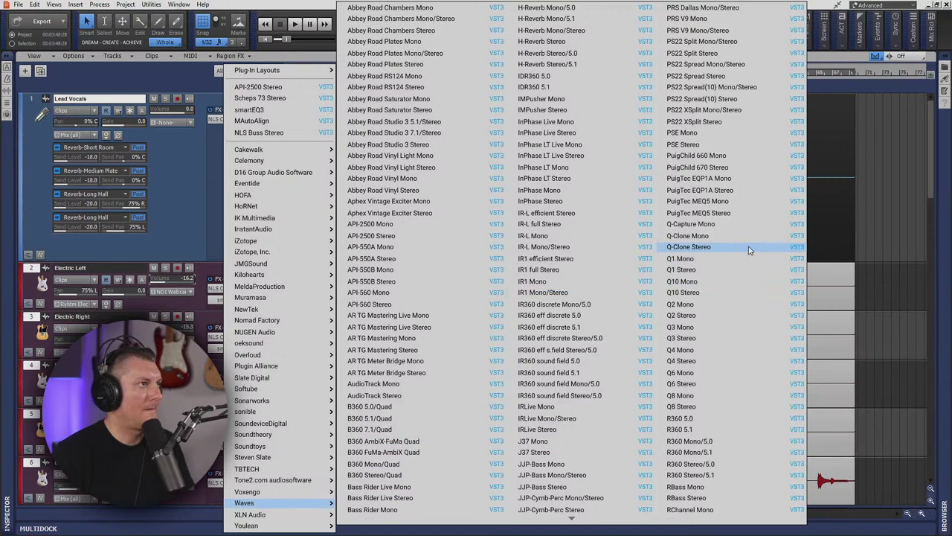
{"action": "scroll", "coordinate": [748, 251], "scroll_direction": "down", "scroll_amount": 15}
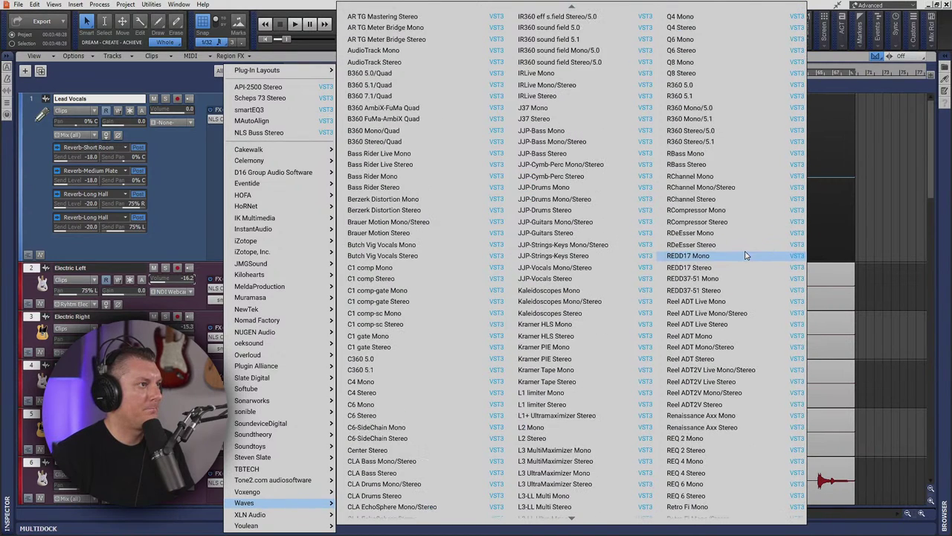
{"action": "scroll", "coordinate": [746, 255], "scroll_direction": "down", "scroll_amount": 5}
{"action": "scroll", "coordinate": [747, 255], "scroll_direction": "down", "scroll_amount": 10}
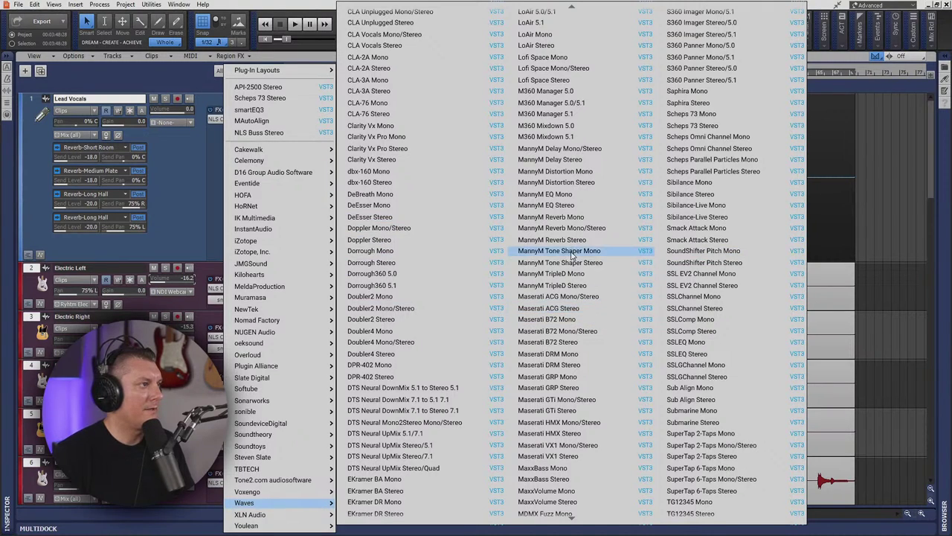
{"action": "scroll", "coordinate": [579, 318], "scroll_direction": "down", "scroll_amount": 2}
{"action": "scroll", "coordinate": [579, 319], "scroll_direction": "down", "scroll_amount": 2}
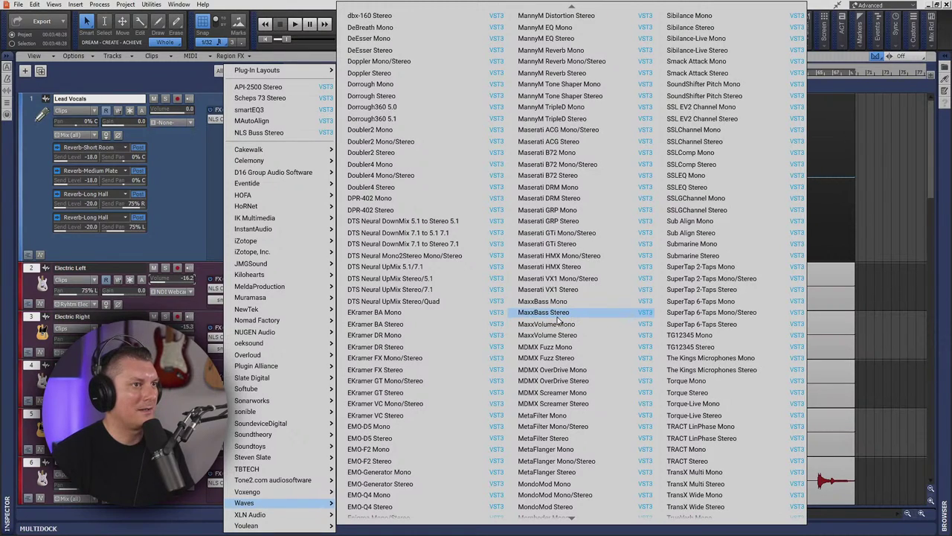
{"action": "scroll", "coordinate": [559, 318], "scroll_direction": "down", "scroll_amount": 2}
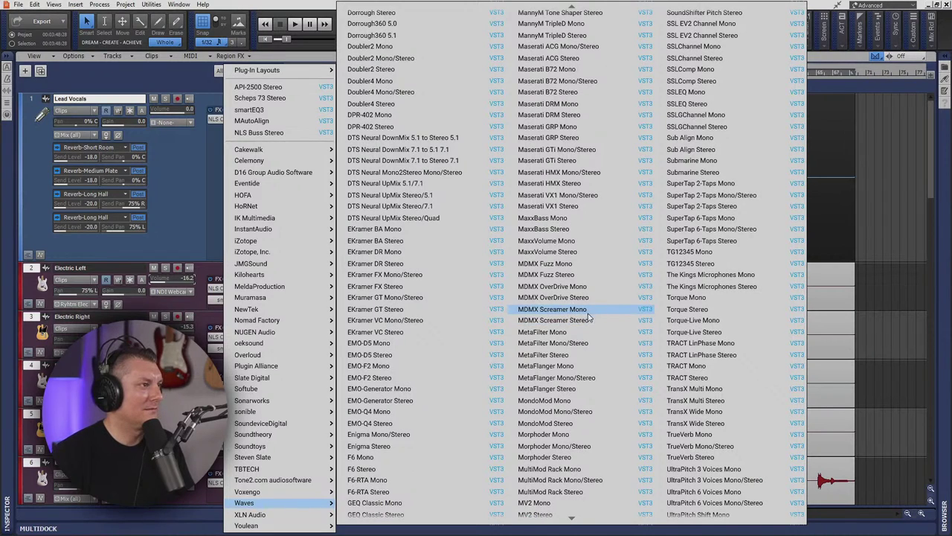
{"action": "scroll", "coordinate": [585, 320], "scroll_direction": "down", "scroll_amount": 2}
{"action": "scroll", "coordinate": [558, 334], "scroll_direction": "down", "scroll_amount": 2}
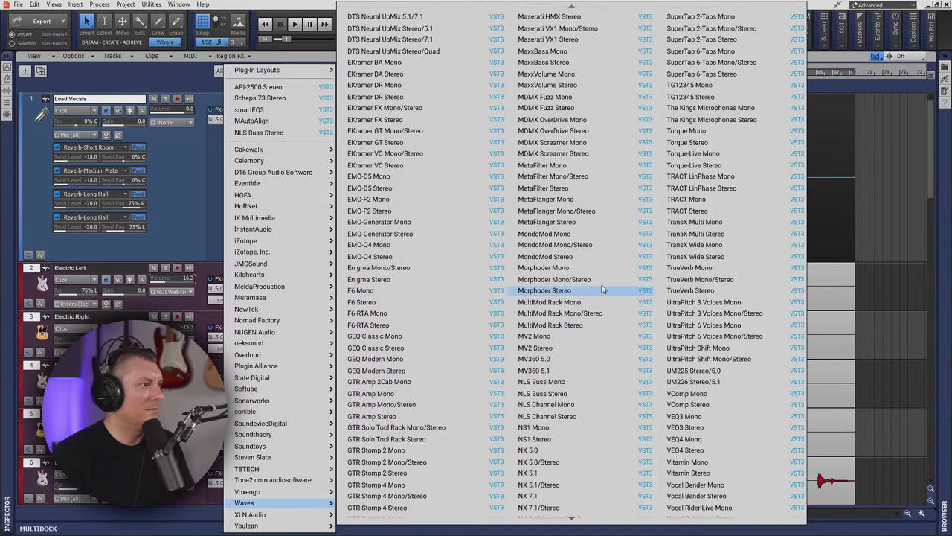
{"action": "scroll", "coordinate": [703, 294], "scroll_direction": "down", "scroll_amount": 2}
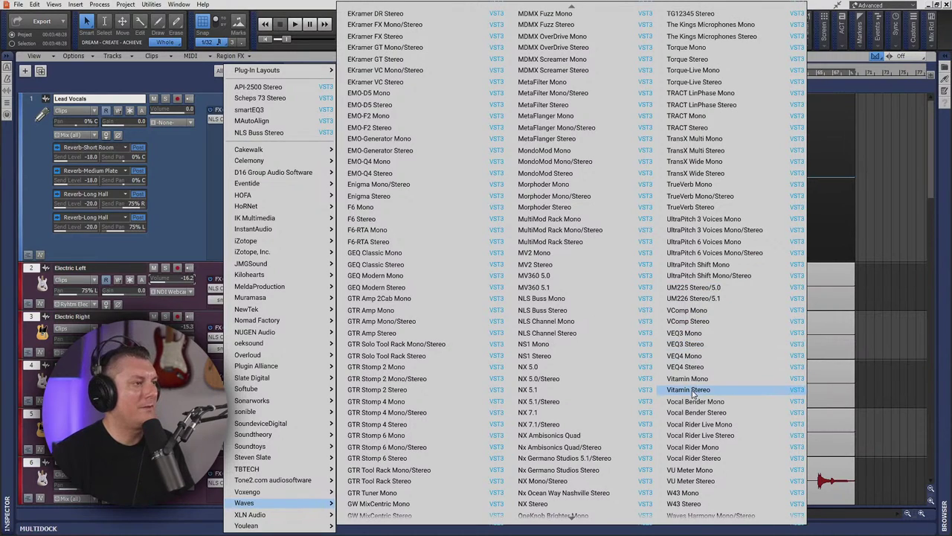
{"action": "left_click", "coordinate": [694, 378]}
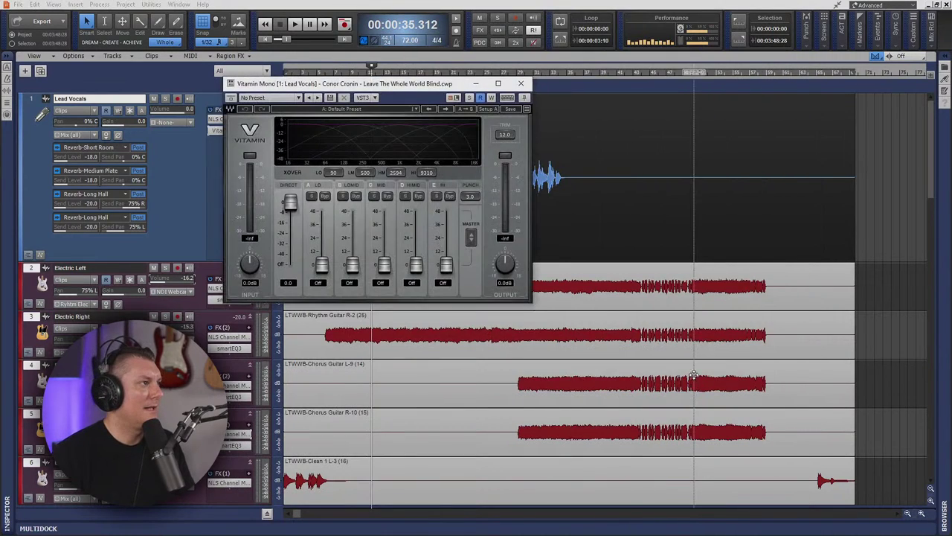
- Try the Vitamin factory vocal presets Lead Vocal 1 and Lead Vocal 2 on the lead vocal during playback
{"action": "left_click_drag", "start_coordinate": [399, 98], "coordinate": [714, 223]}
{"action": "left_click", "coordinate": [705, 236]}
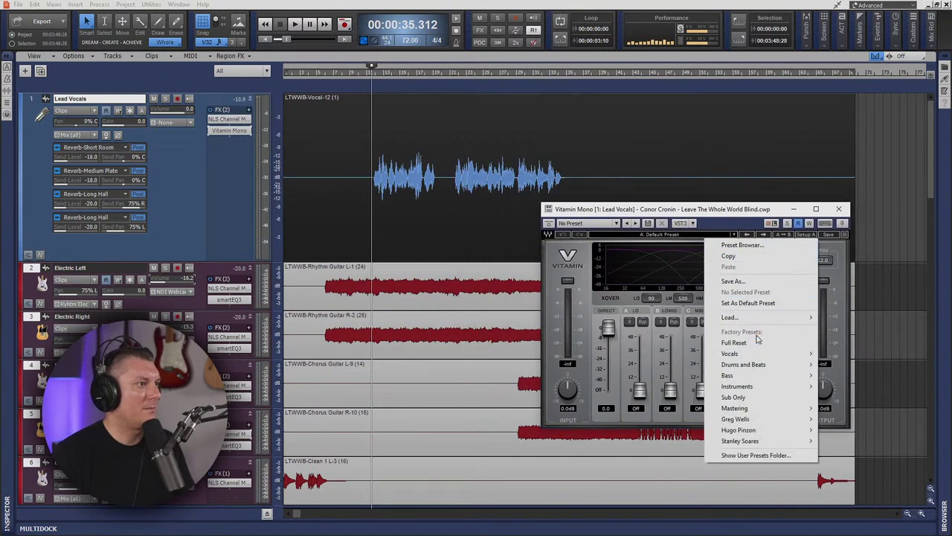
{"action": "mouse_move", "coordinate": [762, 356]}
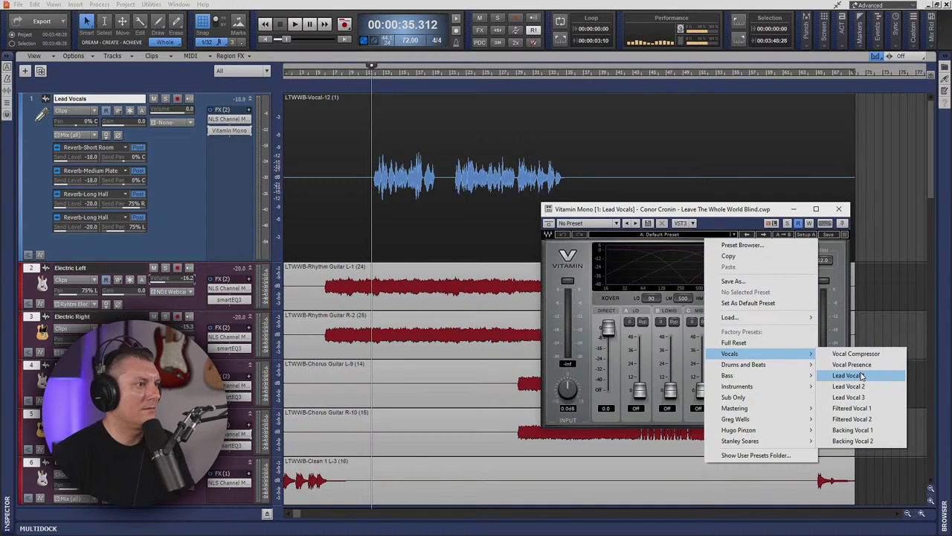
{"action": "left_click", "coordinate": [848, 375]}
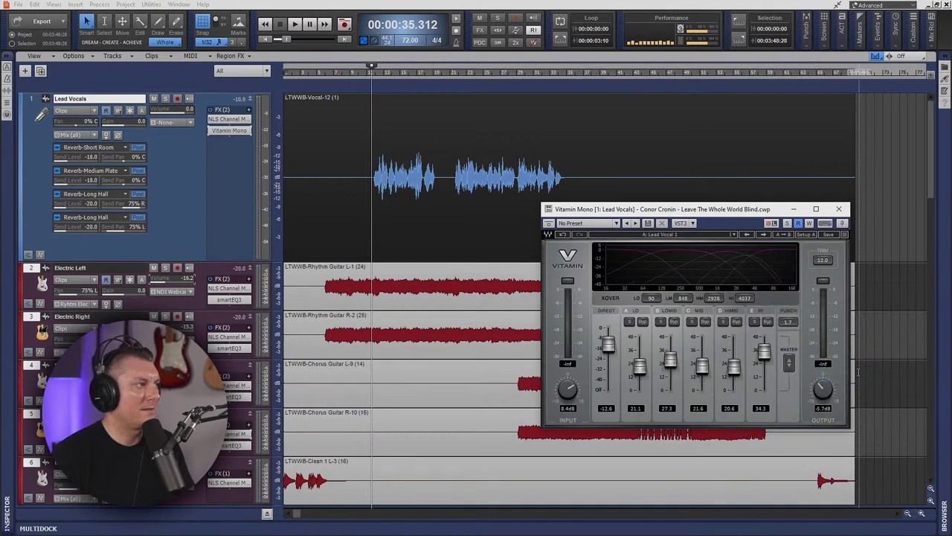
{"action": "key", "text": "space"}
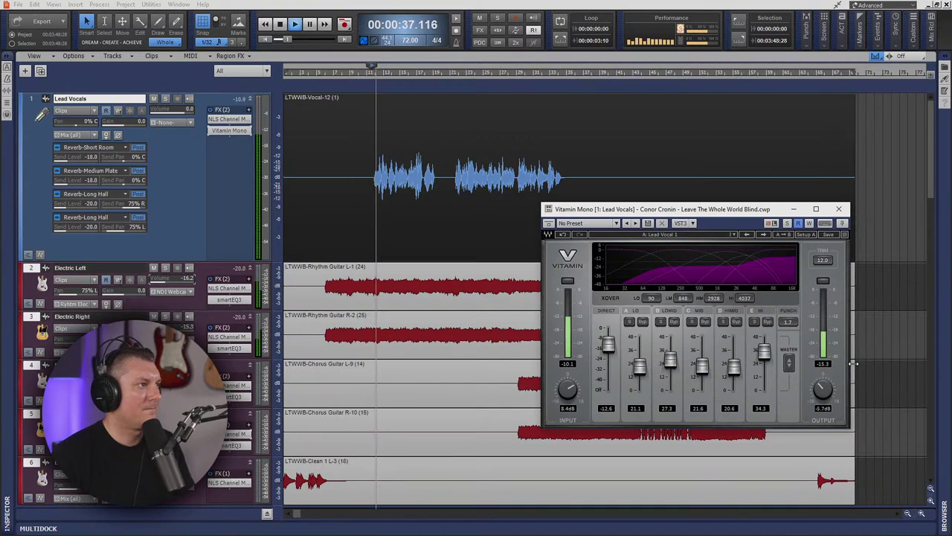
{"action": "left_click", "coordinate": [707, 242]}
{"action": "mouse_move", "coordinate": [731, 353]}
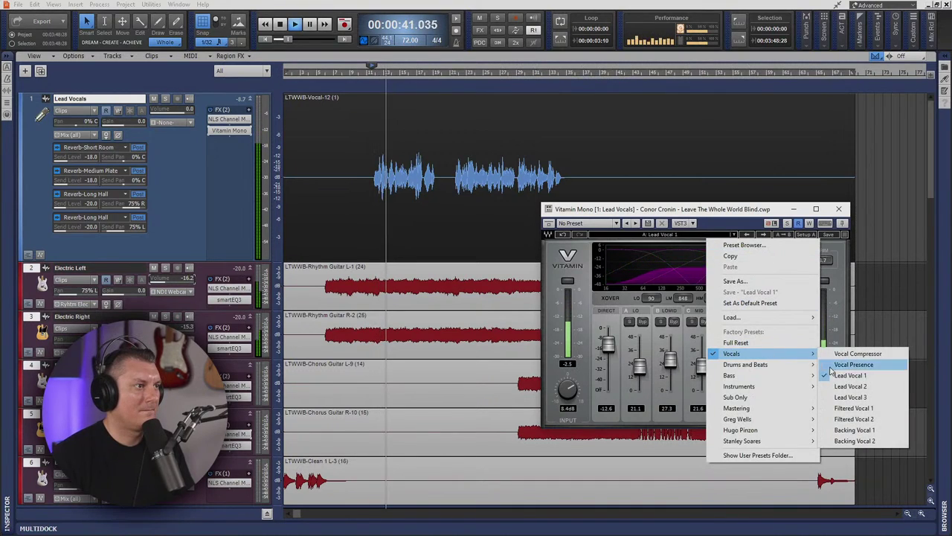
{"action": "left_click", "coordinate": [841, 387]}
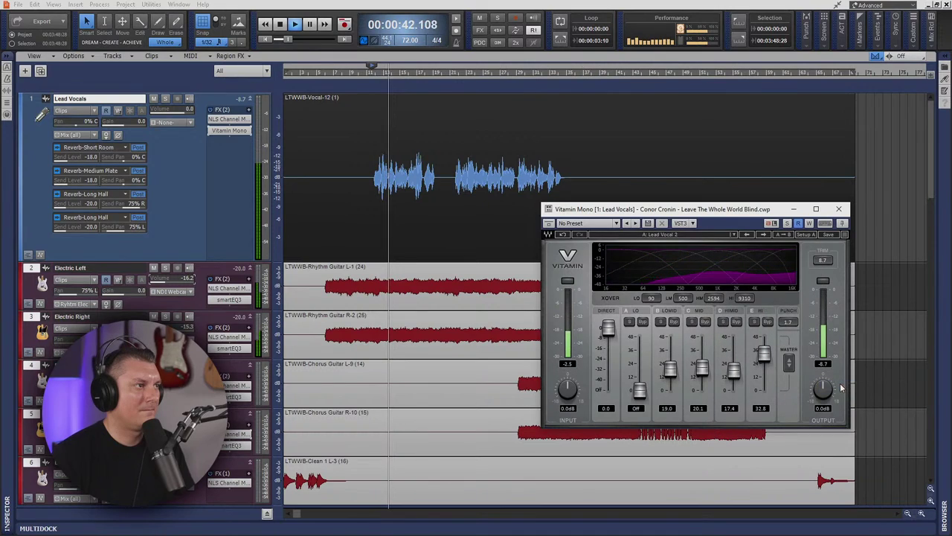
- Load the factory preset Lead Vocal 3 in the Vitamin effect while the mix plays
{"action": "left_click", "coordinate": [674, 235]}
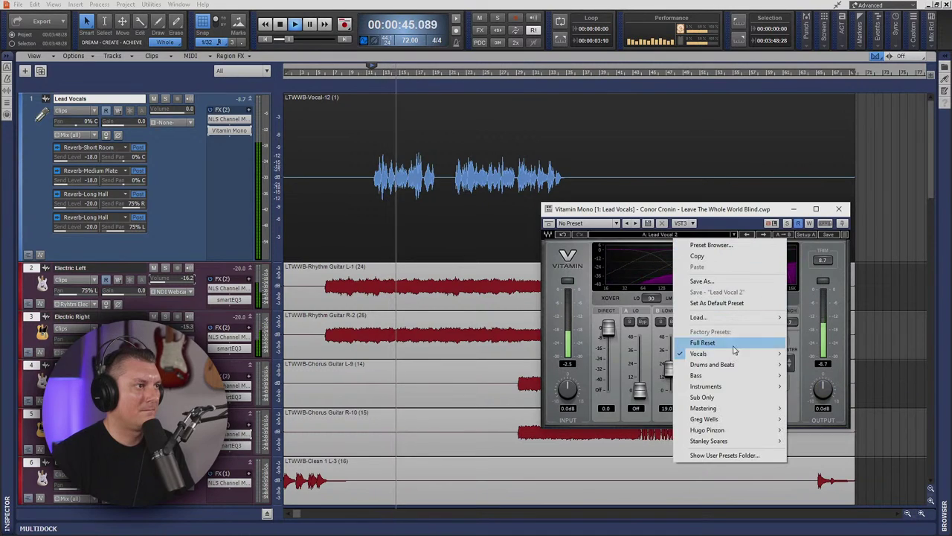
{"action": "mouse_move", "coordinate": [750, 354]}
{"action": "left_click", "coordinate": [813, 399]}
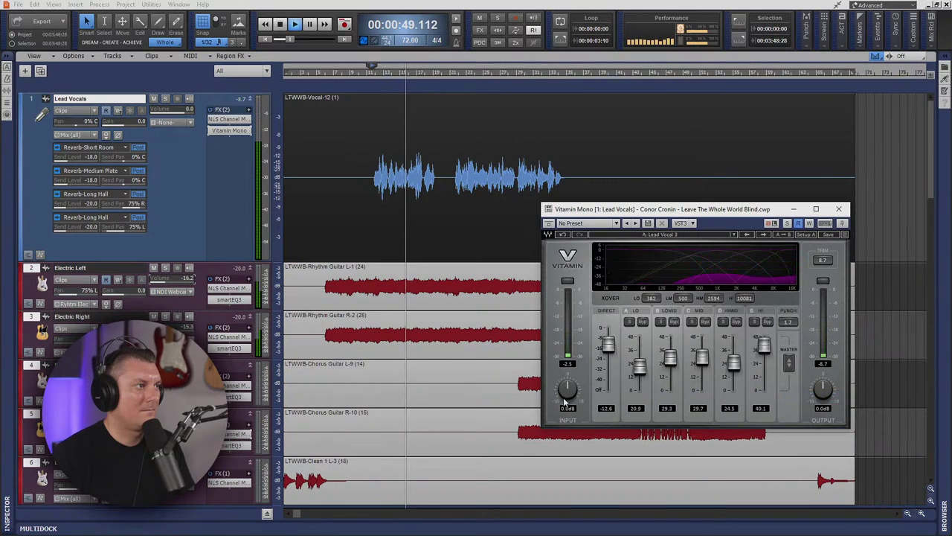
- Reset Vitamin's input clip indicator, lower all band levels together to 18.6, 27.0, 27.4, 22.2 and 37.8, then close the effect and stop playback
{"action": "left_click", "coordinate": [567, 281]}
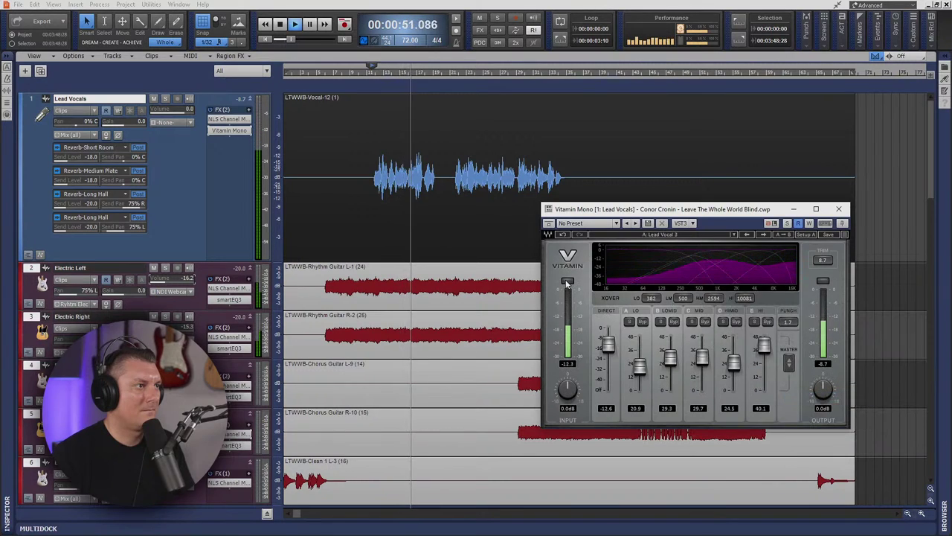
{"action": "left_click", "coordinate": [789, 363]}
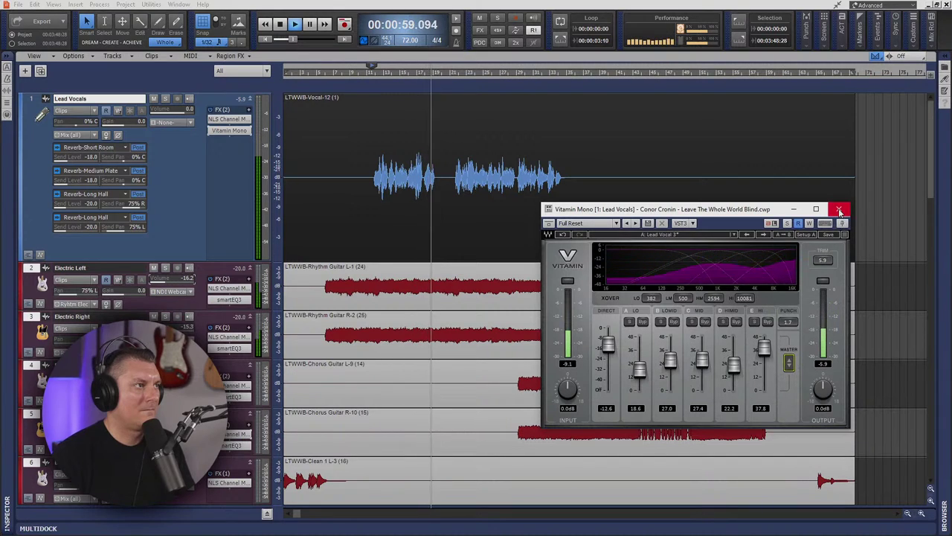
{"action": "left_click", "coordinate": [839, 211]}
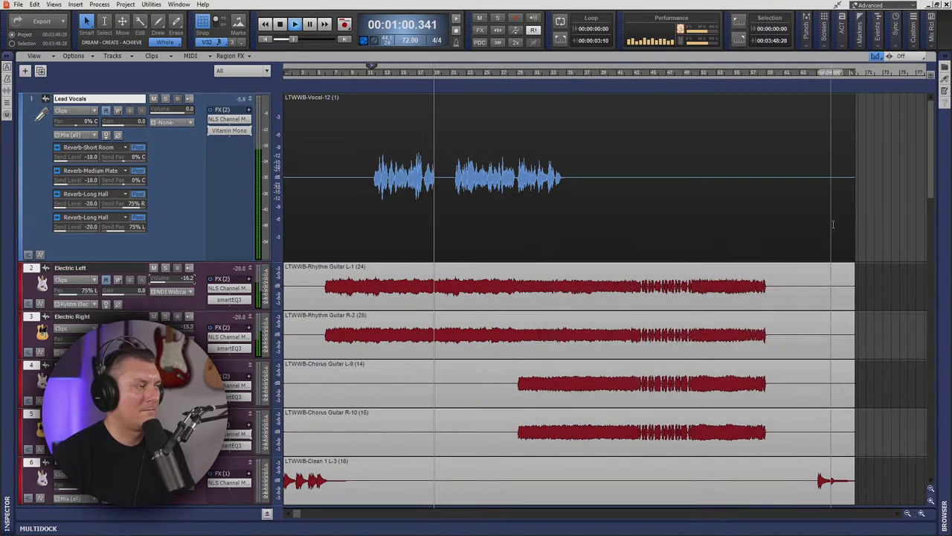
{"action": "key", "text": "space"}
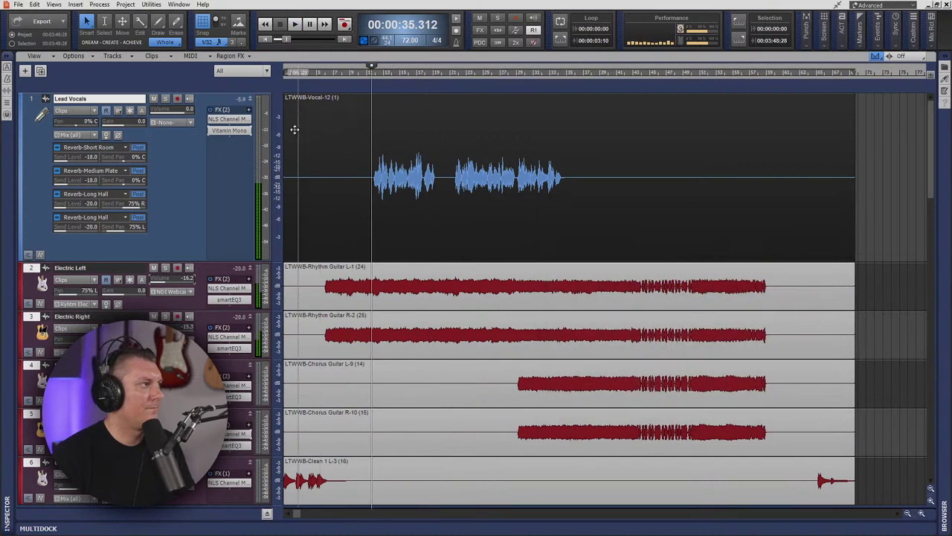
{"action": "right_click", "coordinate": [216, 143]}
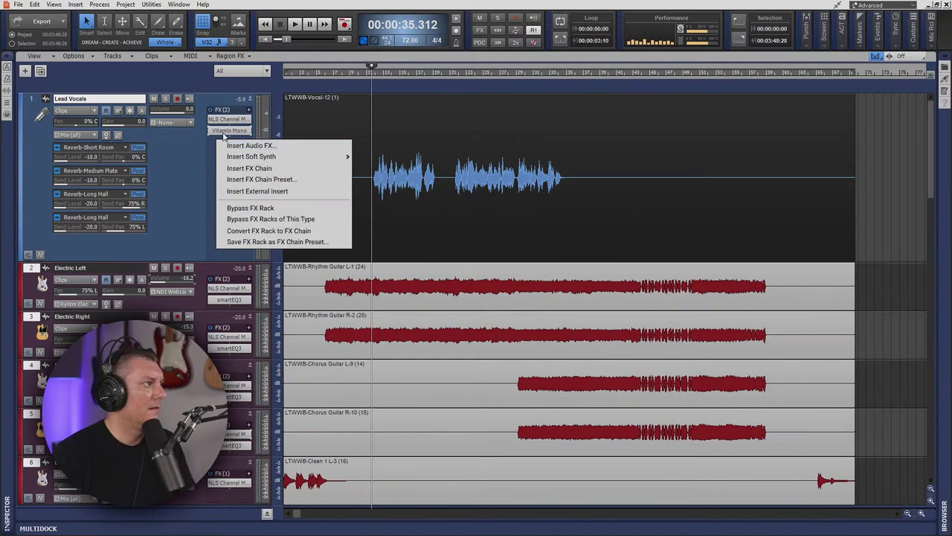
{"action": "left_click", "coordinate": [212, 146]}
{"action": "right_click", "coordinate": [213, 145]}
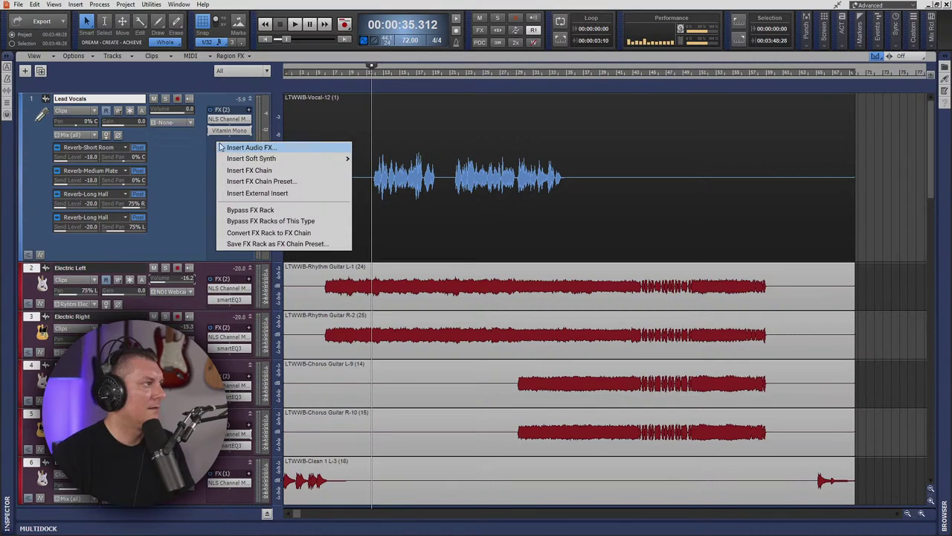
{"action": "left_click", "coordinate": [6, 120]}
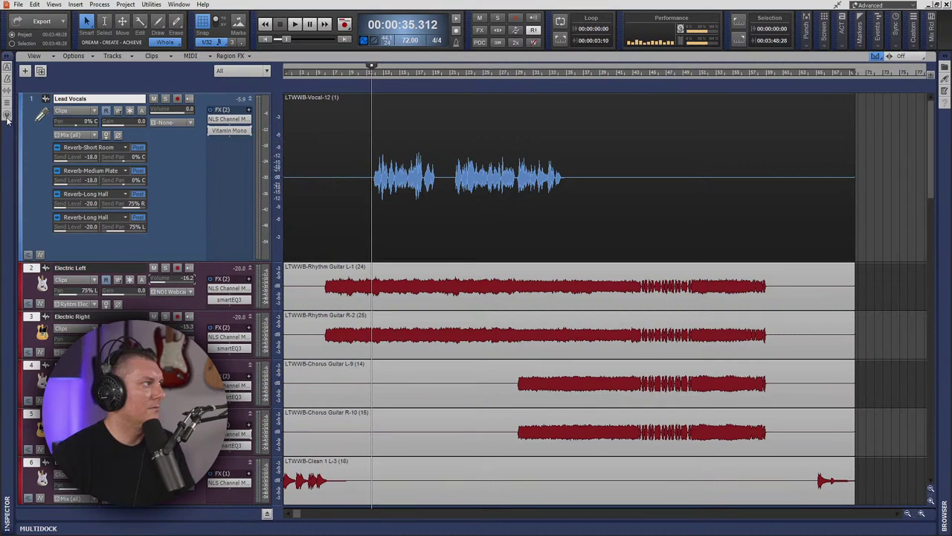
- Insert the CA-2A leveler module after the EQ in the Lead Vocals ProChannel and audition the vocal in the mix
{"action": "left_click", "coordinate": [29, 102]}
{"action": "left_click", "coordinate": [6, 117]}
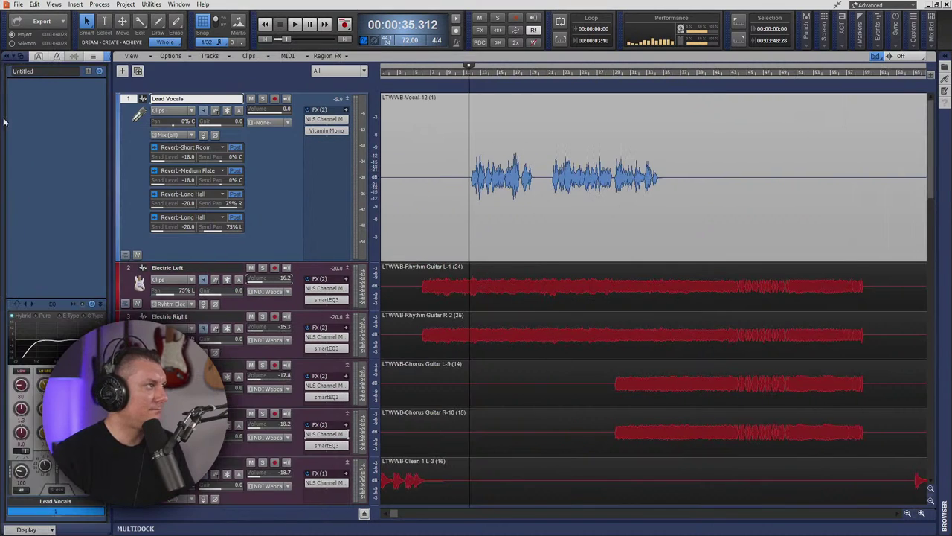
{"action": "right_click", "coordinate": [45, 184]}
{"action": "mouse_move", "coordinate": [65, 191]}
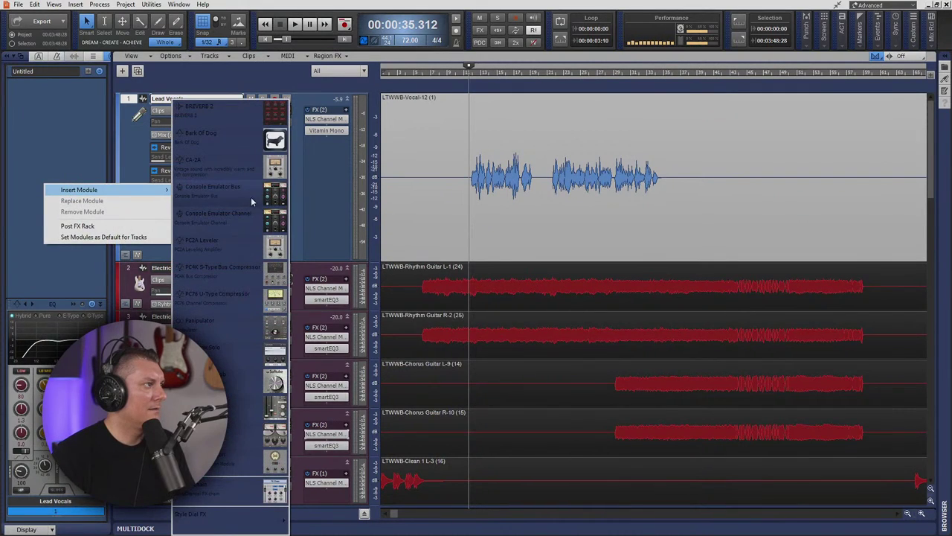
{"action": "left_click", "coordinate": [250, 170]}
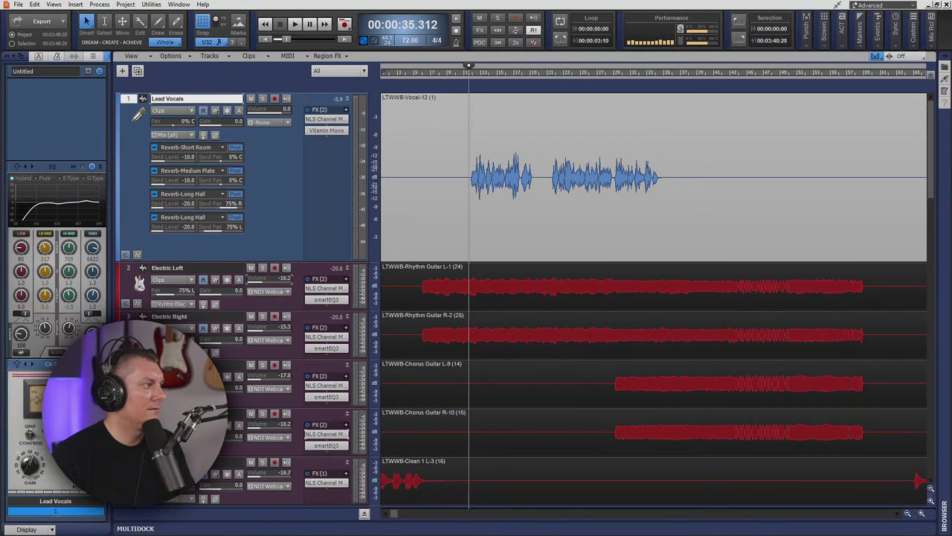
{"action": "key", "text": "space"}
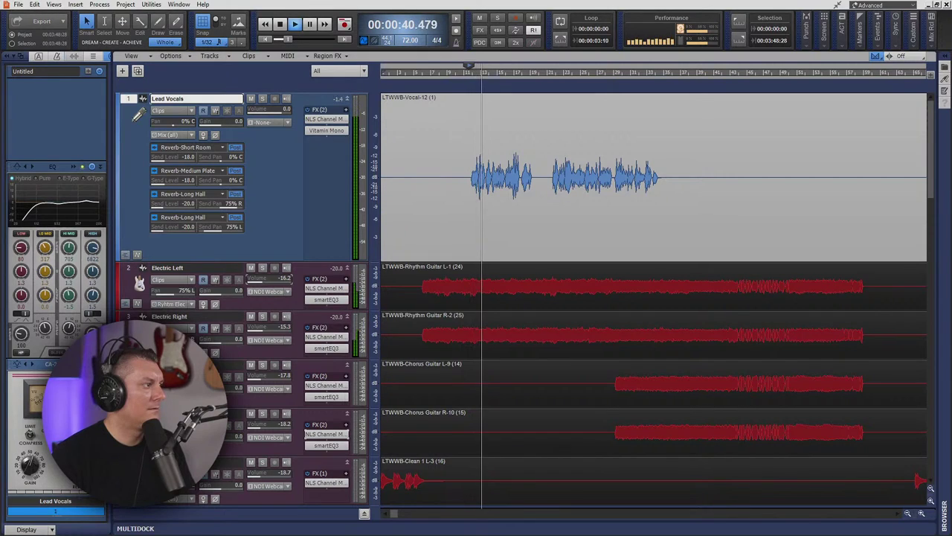
{"action": "key", "text": "space"}
- Insert the Waves DeEsser Mono effect in the Lead Vocals FX rack, after Vitamin Mono
{"action": "right_click", "coordinate": [328, 135]}
{"action": "left_click", "coordinate": [362, 141]}
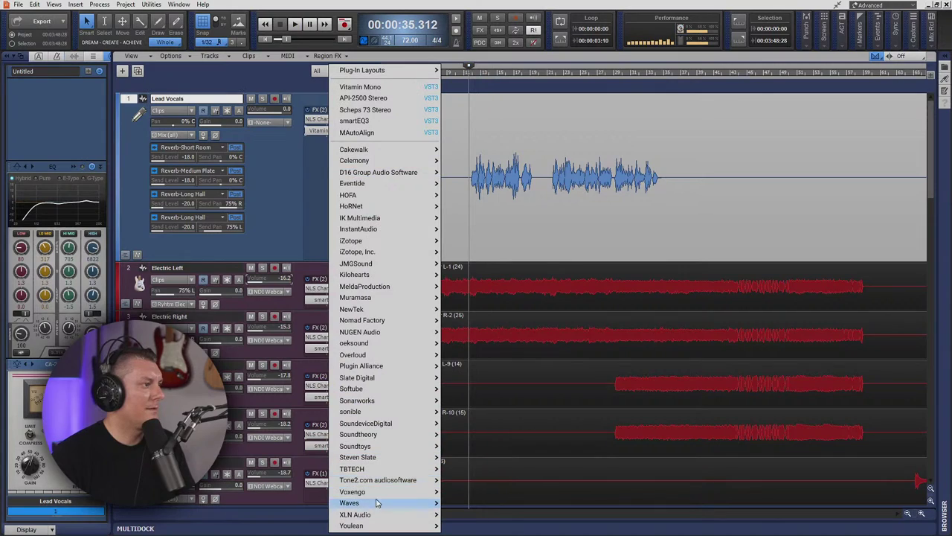
{"action": "mouse_move", "coordinate": [376, 503]}
{"action": "scroll", "coordinate": [506, 454], "scroll_direction": "down", "scroll_amount": 5}
{"action": "scroll", "coordinate": [500, 422], "scroll_direction": "down", "scroll_amount": 3}
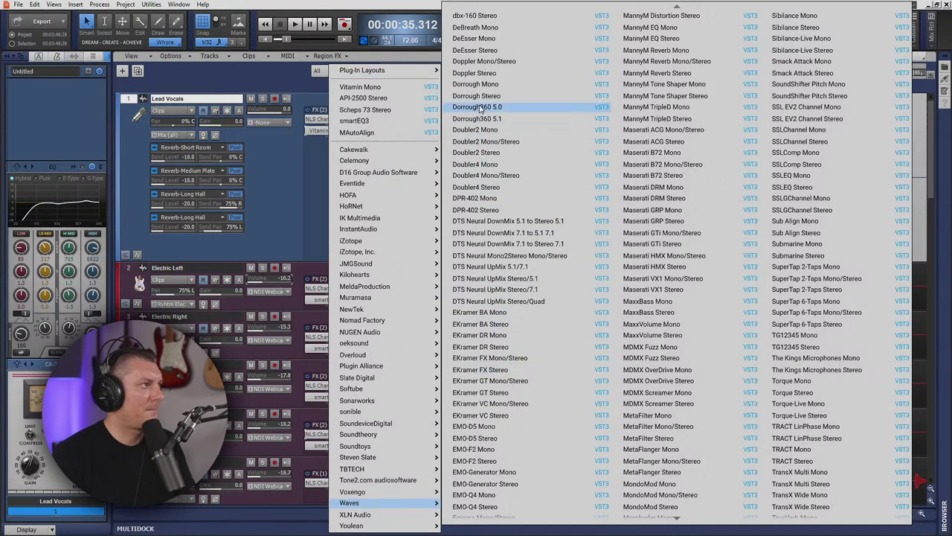
{"action": "left_click", "coordinate": [480, 44]}
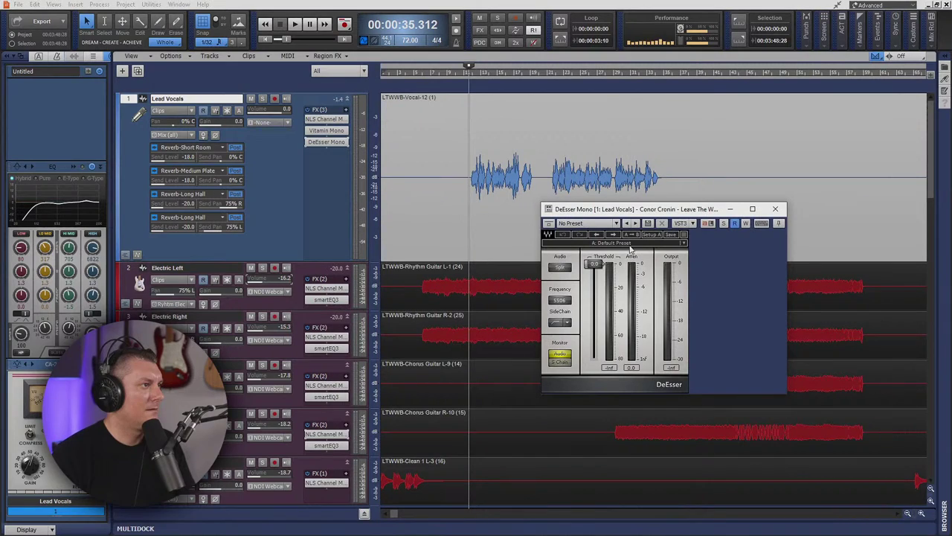
- Set the DeEsser threshold to about -21.1 and its frequency to 6516 during playback, audition the result again, and close the effect
{"action": "key", "text": "space"}
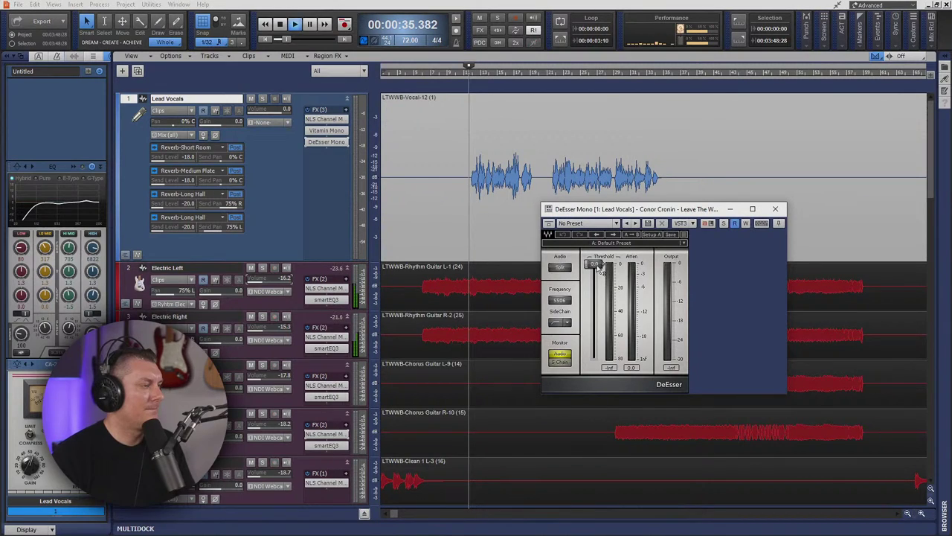
{"action": "left_click_drag", "start_coordinate": [599, 269], "coordinate": [594, 278]}
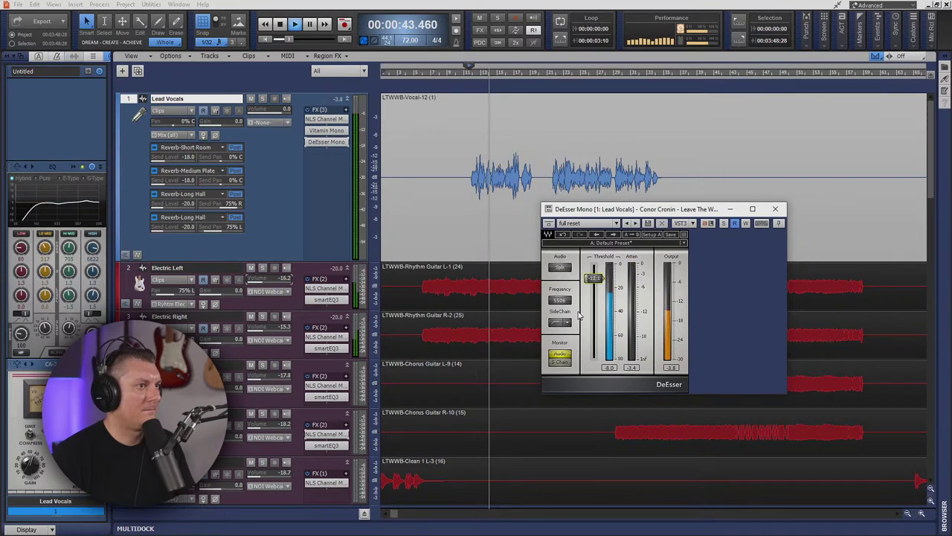
{"action": "left_click_drag", "start_coordinate": [594, 277], "coordinate": [595, 291]}
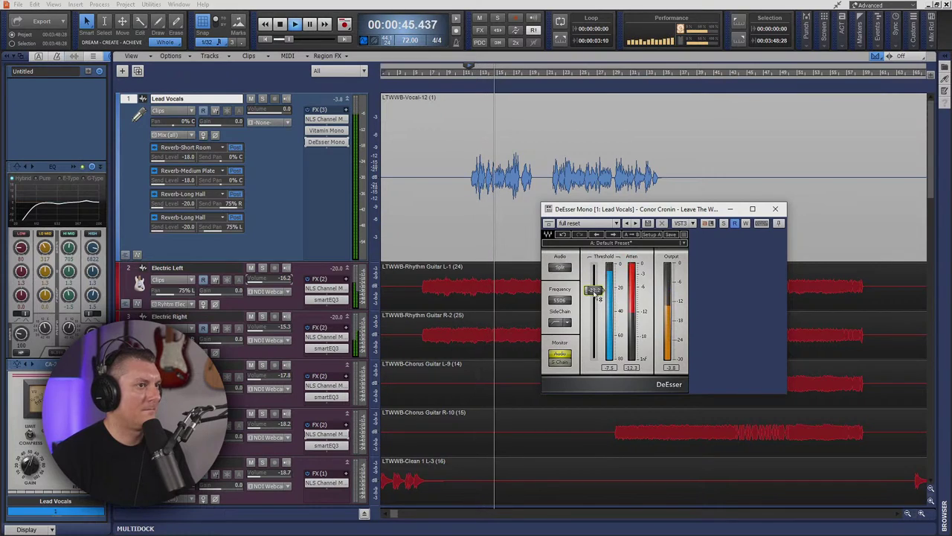
{"action": "left_click_drag", "start_coordinate": [559, 300], "coordinate": [565, 322]}
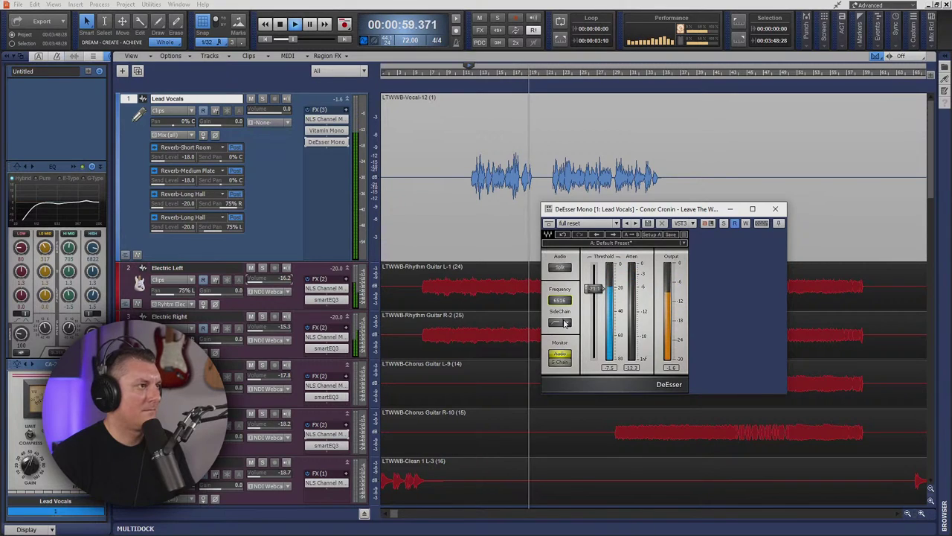
{"action": "key", "text": "space"}
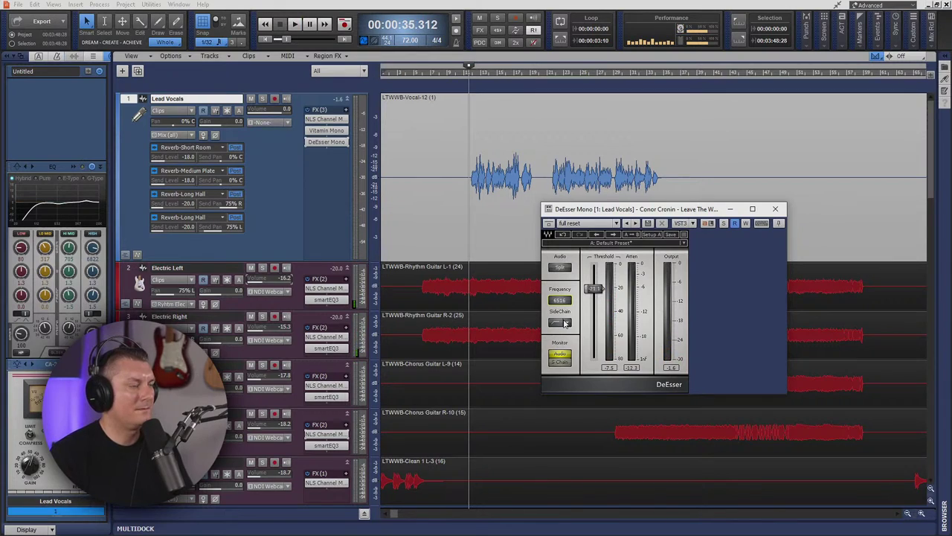
{"action": "key", "text": "space"}
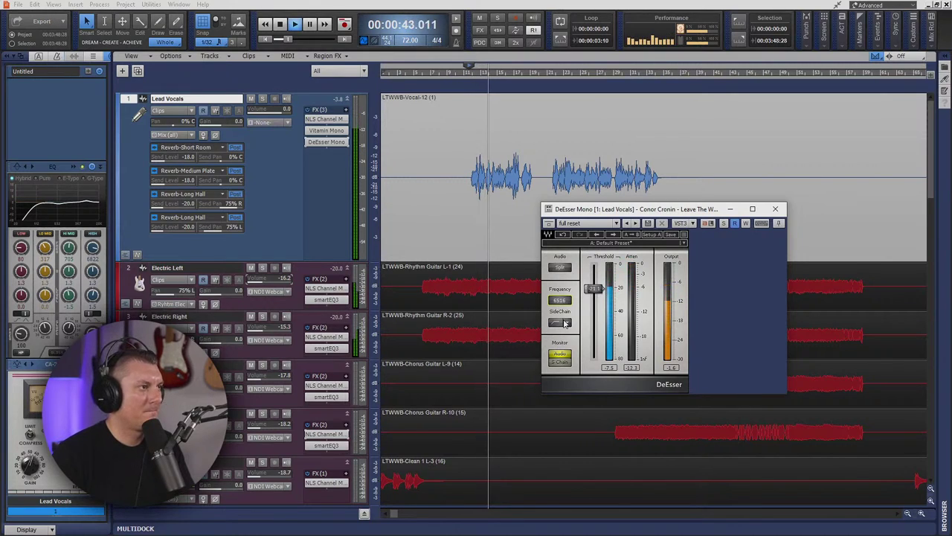
{"action": "key", "text": "space"}
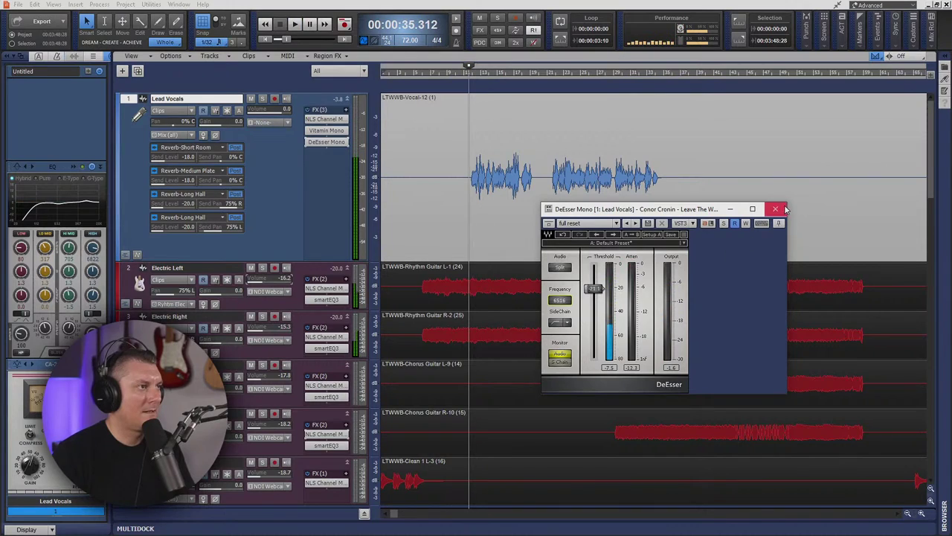
{"action": "left_click", "coordinate": [778, 211]}
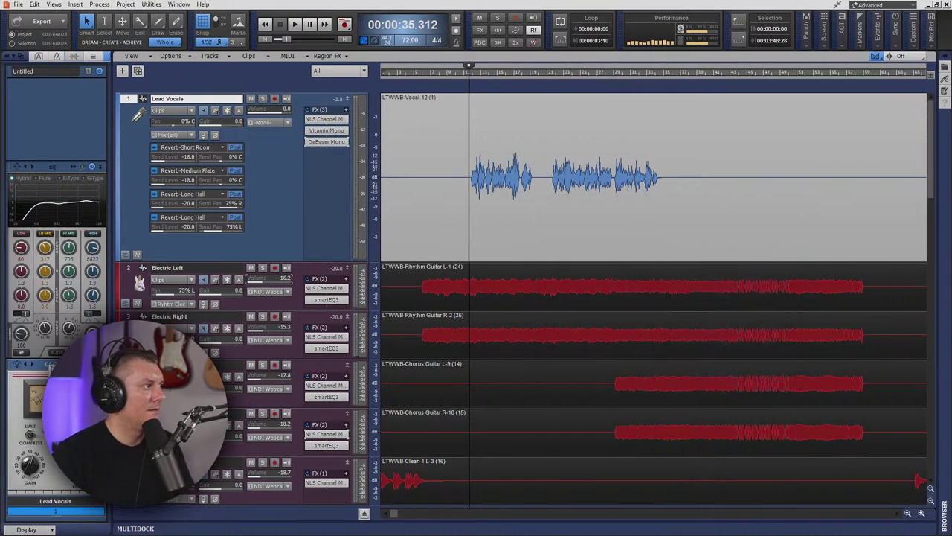
- Insert the Waves RVox Mono effect in the Lead Vocals FX rack, after the DeEsser
{"action": "right_click", "coordinate": [312, 163]}
{"action": "left_click", "coordinate": [344, 164]}
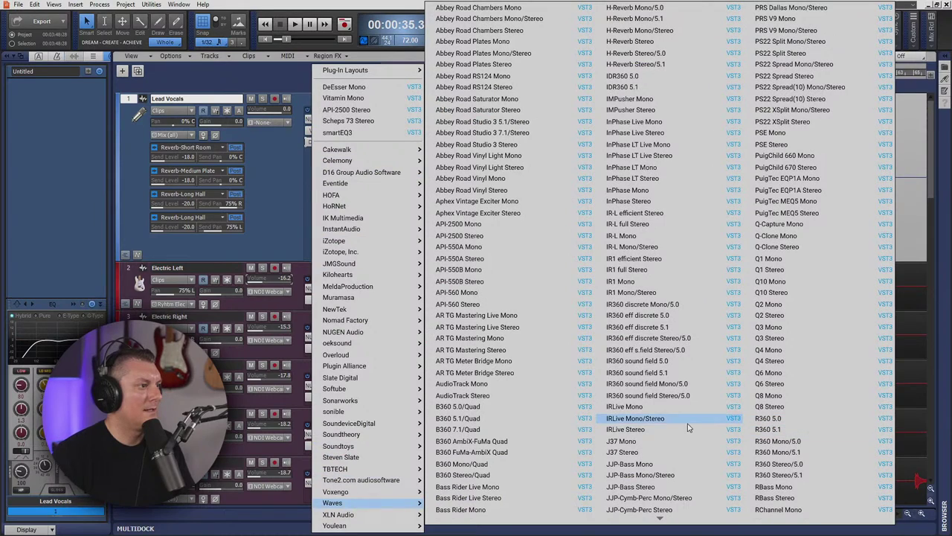
{"action": "scroll", "coordinate": [773, 437], "scroll_direction": "down", "scroll_amount": 10}
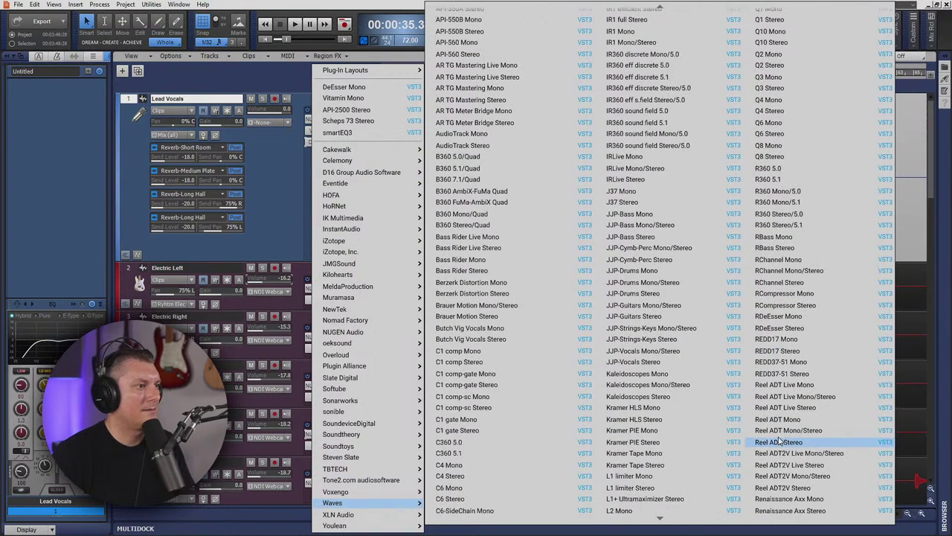
{"action": "scroll", "coordinate": [777, 439], "scroll_direction": "down", "scroll_amount": 5}
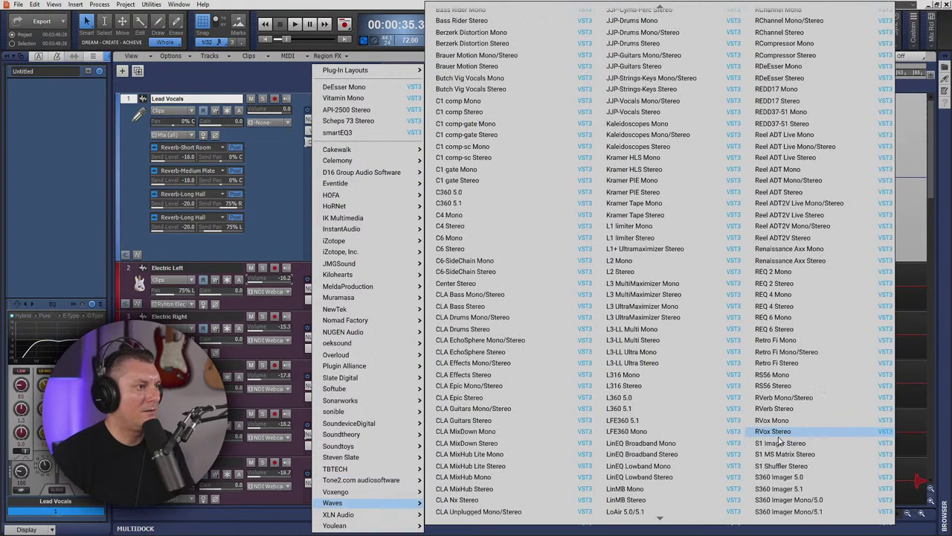
{"action": "scroll", "coordinate": [779, 442], "scroll_direction": "down", "scroll_amount": 2}
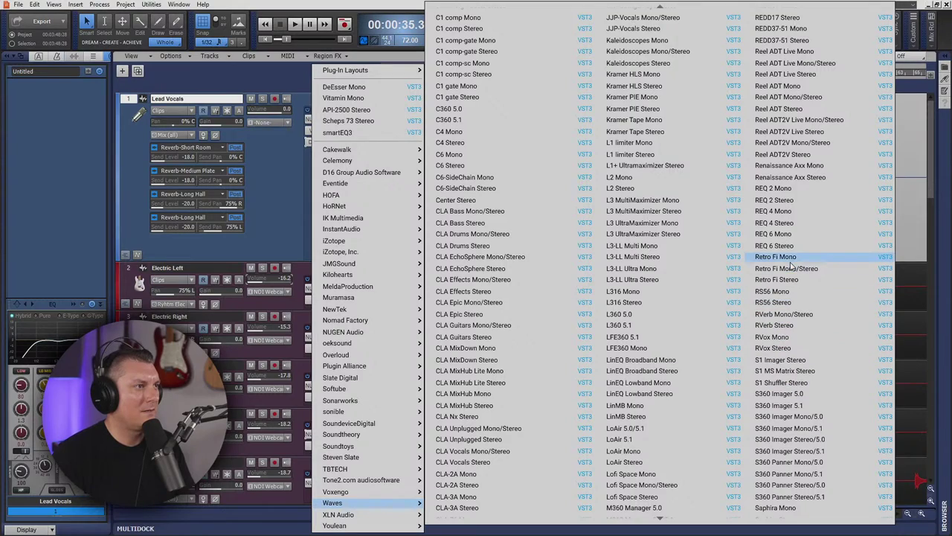
{"action": "left_click", "coordinate": [781, 337]}
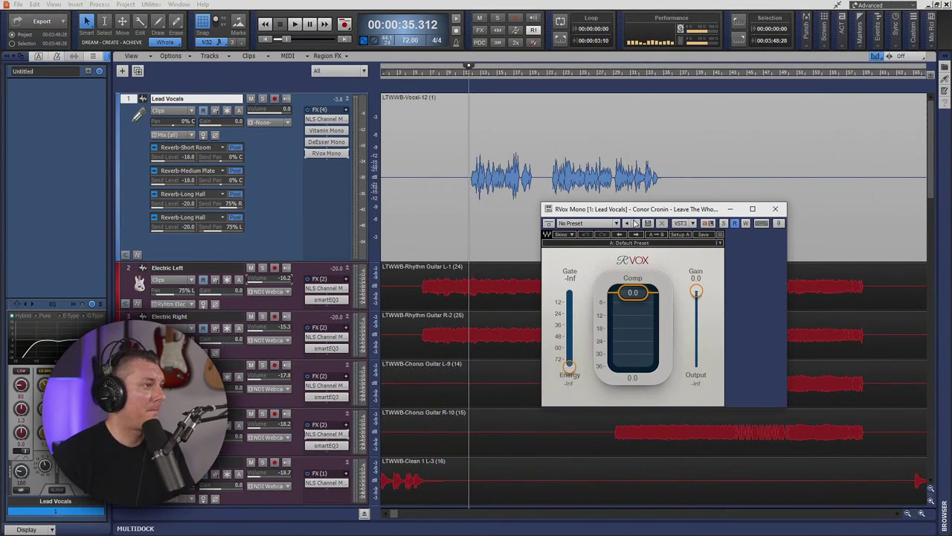
- During playback, set the RVox compression to about -10.7 and its gate to about -59.7
{"action": "left_click_drag", "start_coordinate": [636, 212], "coordinate": [559, 159]}
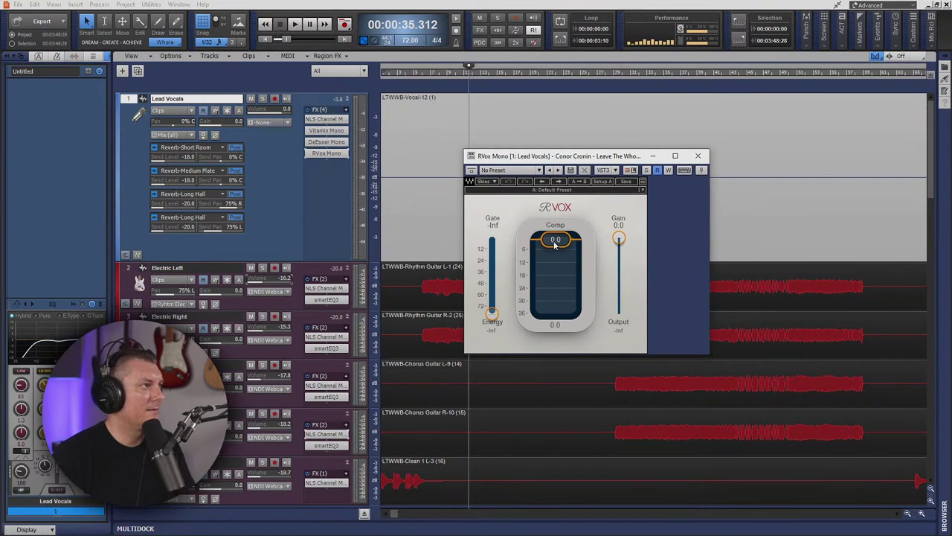
{"action": "key", "text": "space"}
{"action": "left_click_drag", "start_coordinate": [575, 157], "coordinate": [704, 155]}
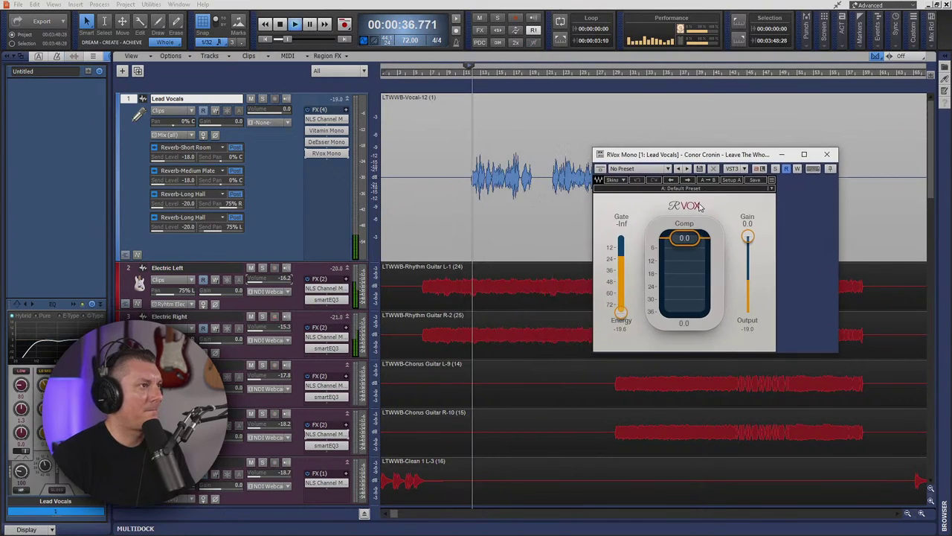
{"action": "left_click_drag", "start_coordinate": [684, 237], "coordinate": [685, 259]}
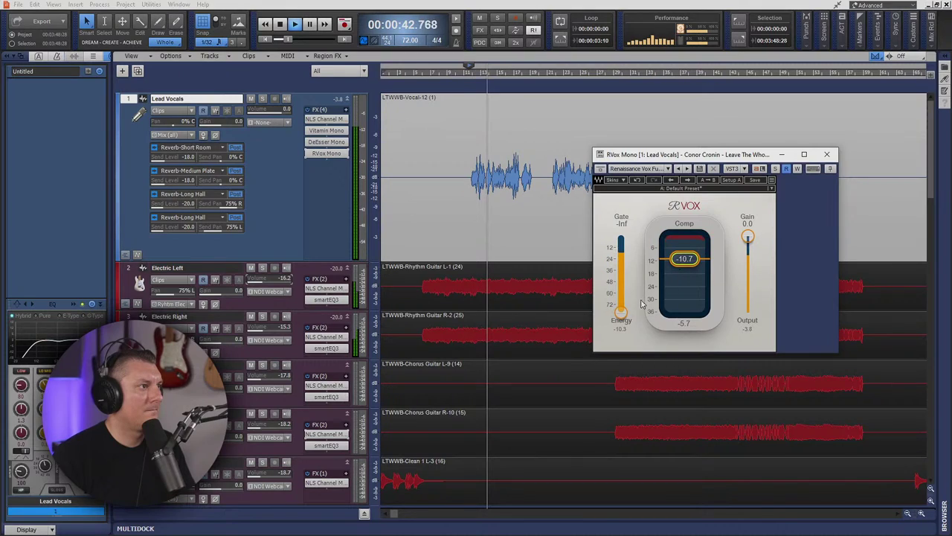
{"action": "left_click_drag", "start_coordinate": [621, 311], "coordinate": [623, 297]}
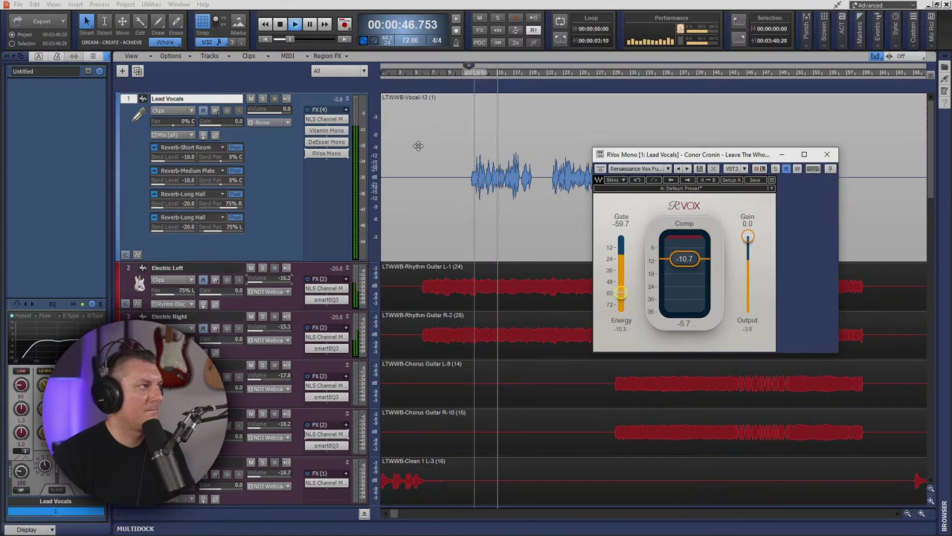
- Move RVox Mono before the DeEsser in the Lead Vocals FX rack, set its compression to about -11.9, and close it
{"action": "left_click_drag", "start_coordinate": [331, 154], "coordinate": [333, 141]}
{"action": "left_click_drag", "start_coordinate": [684, 258], "coordinate": [691, 264]}
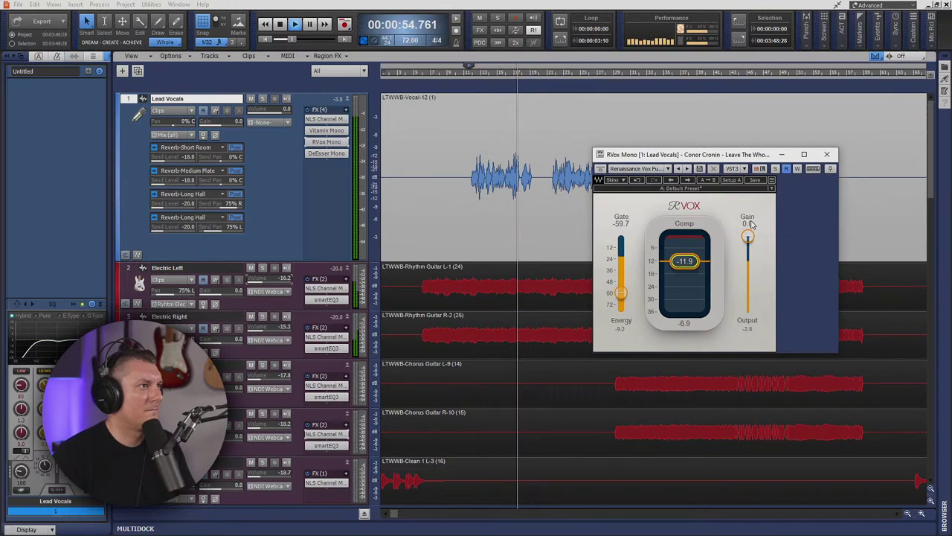
{"action": "left_click", "coordinate": [826, 155]}
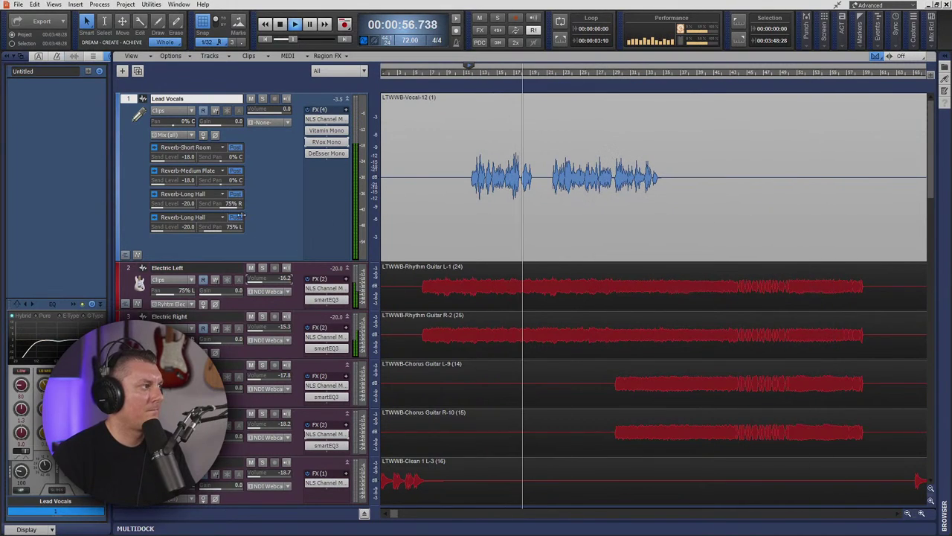
- Collapse the Inspector, stop playback, and solo the Lead Vocals track
{"action": "left_click", "coordinate": [6, 56]}
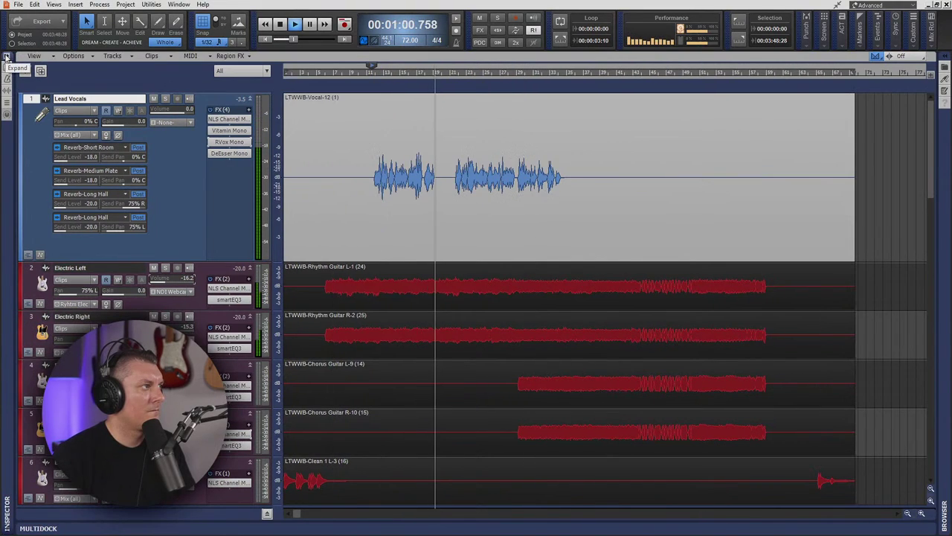
{"action": "key", "text": "space"}
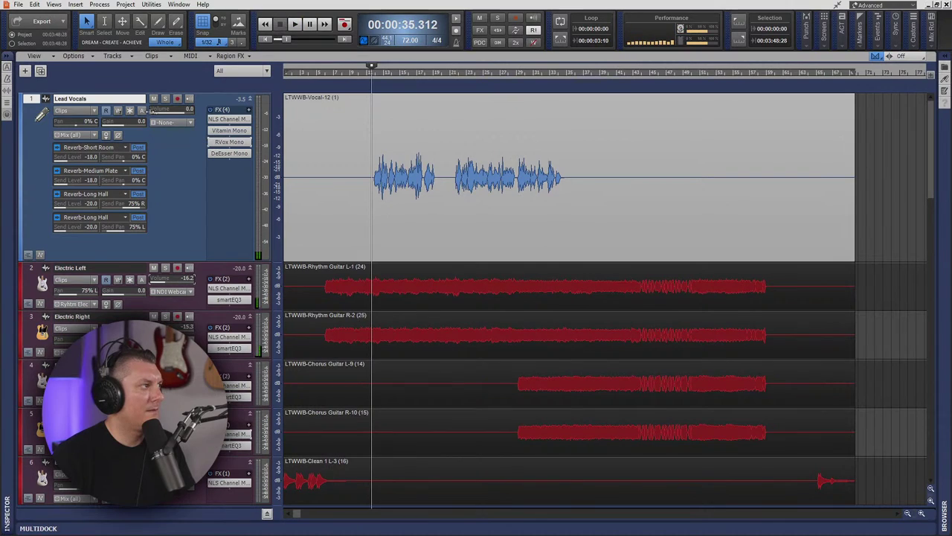
{"action": "left_click", "coordinate": [165, 99]}
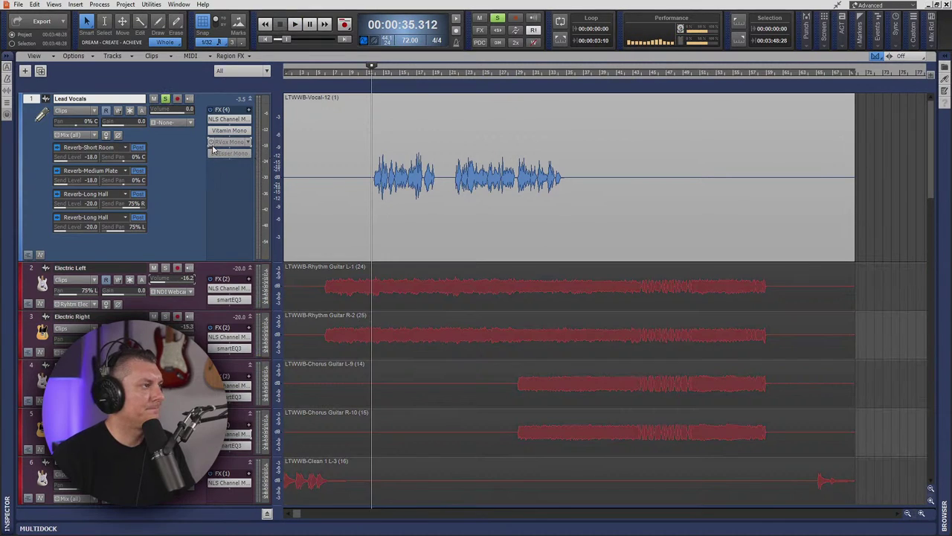
- Audition the soloed vocal with Vitamin, RVox and DeEsser bypassed, and re-enable all three effects
{"action": "key", "text": "space"}
{"action": "left_click", "coordinate": [210, 131]}
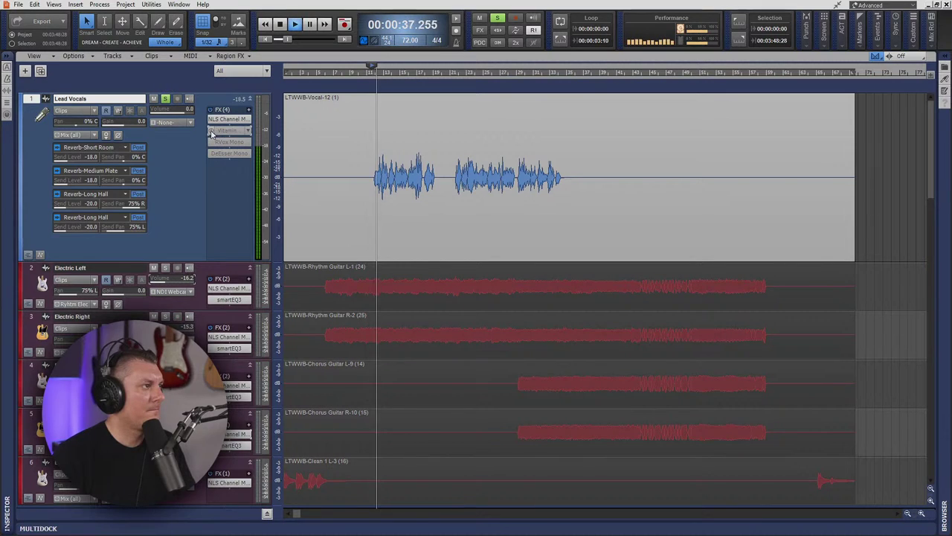
{"action": "left_click", "coordinate": [399, 75]}
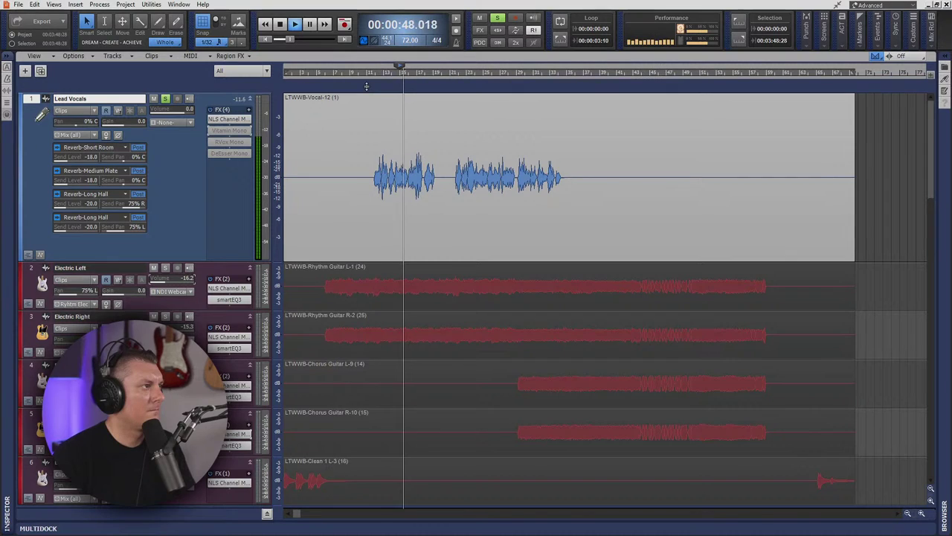
{"action": "key", "text": "space"}
{"action": "left_click", "coordinate": [212, 130]}
{"action": "left_click", "coordinate": [212, 154]}
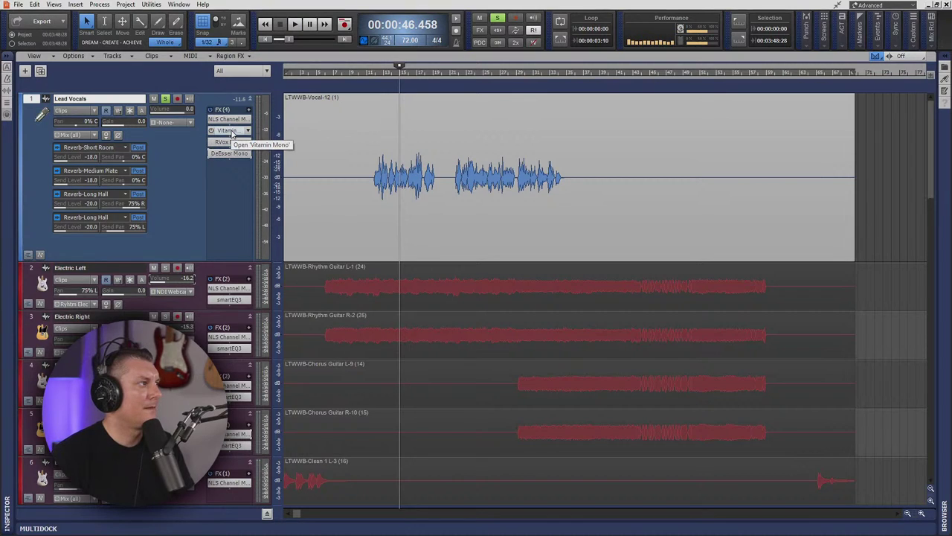
- Delete Vitamin Mono from the Lead Vocals FX rack, audition the vocal without it, and undo the deletion
{"action": "key", "text": "space"}
{"action": "right_click", "coordinate": [231, 141]}
{"action": "left_click", "coordinate": [233, 144]}
{"action": "key", "text": "Delete"}
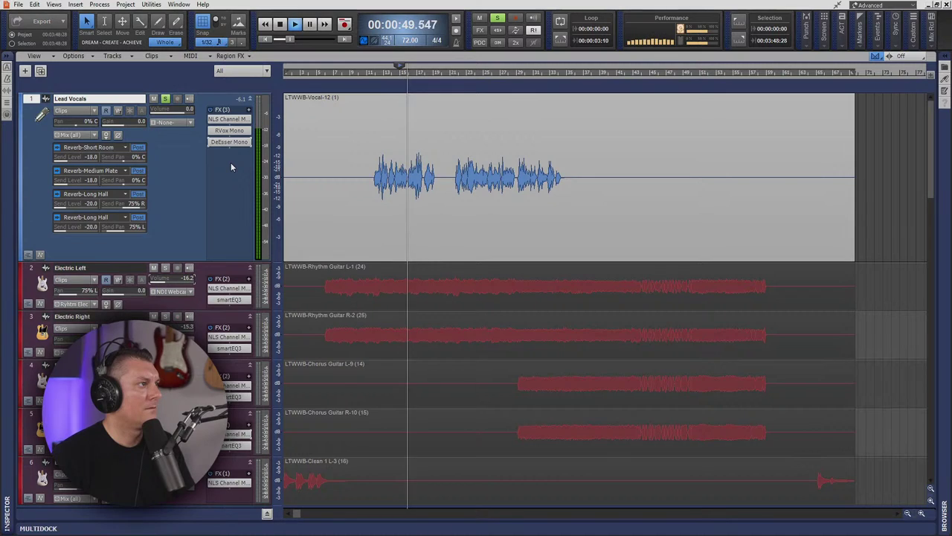
{"action": "key", "text": "space"}
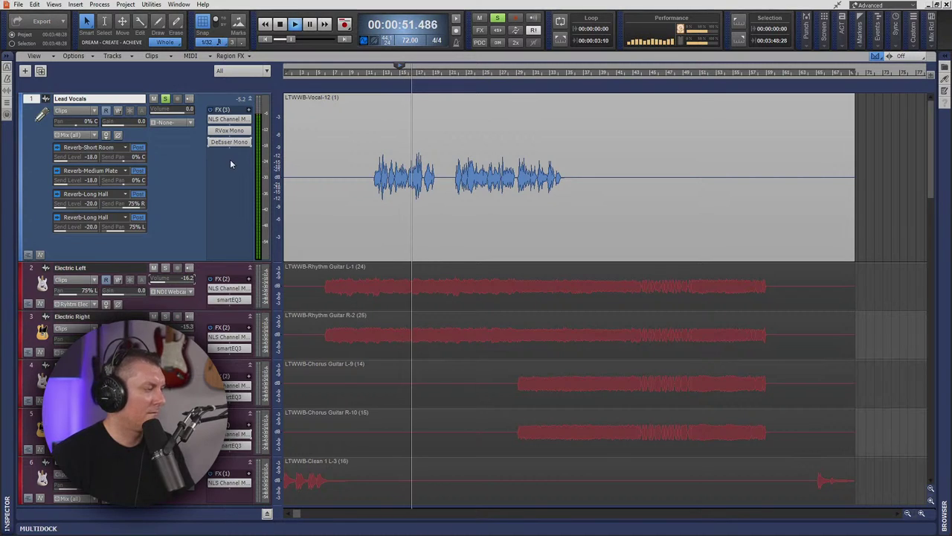
{"action": "key", "text": "space"}
{"action": "key", "text": "ctrl+z"}
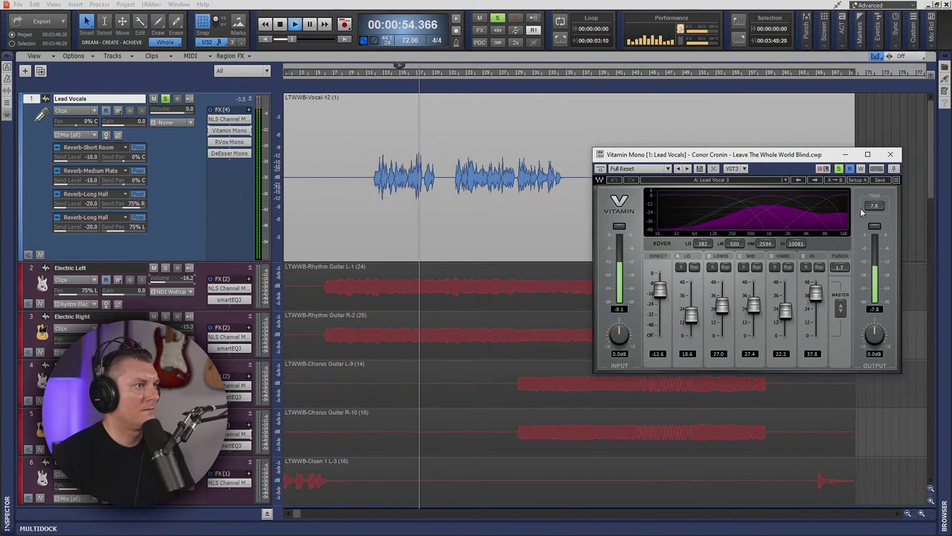
- Load the Vocal Presence factory preset in Vitamin and audition it from the start of the second vocal phrase
{"action": "left_click", "coordinate": [741, 181]}
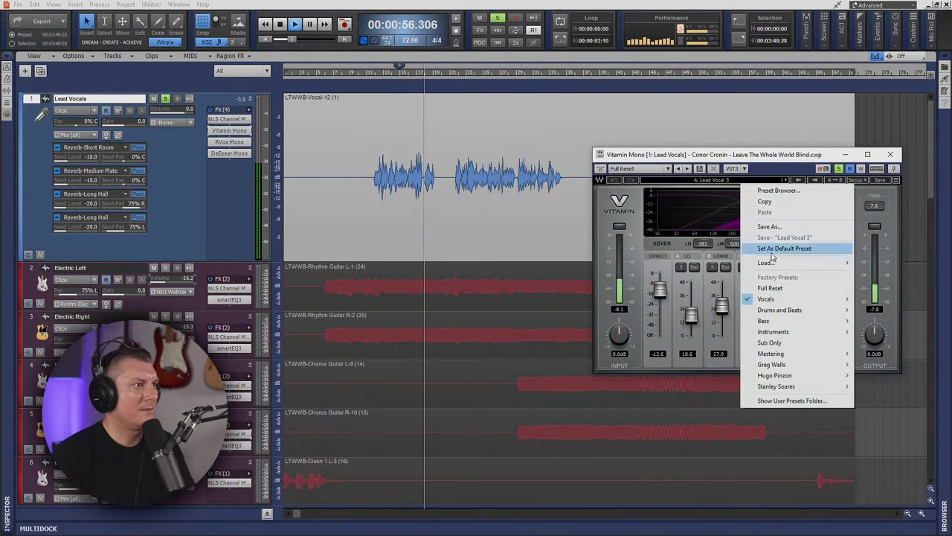
{"action": "mouse_move", "coordinate": [822, 299]}
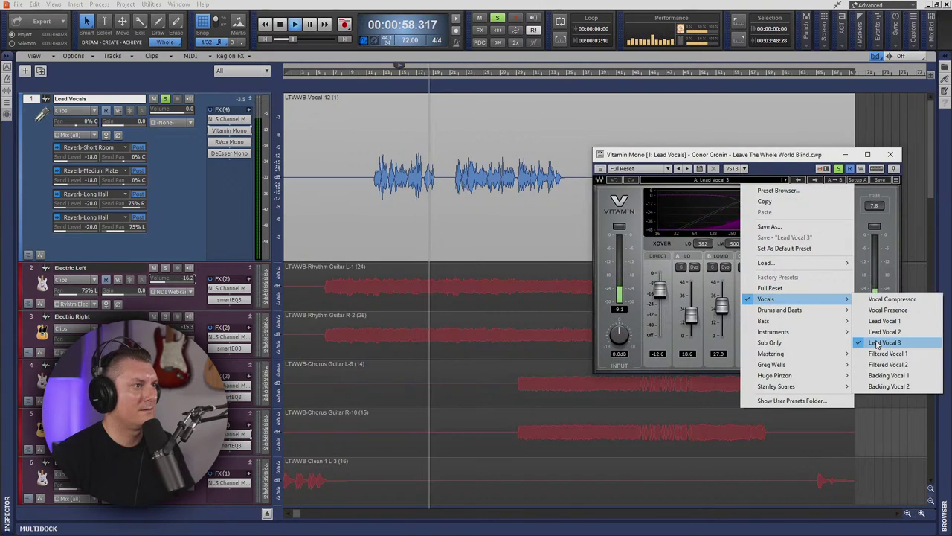
{"action": "left_click", "coordinate": [880, 310]}
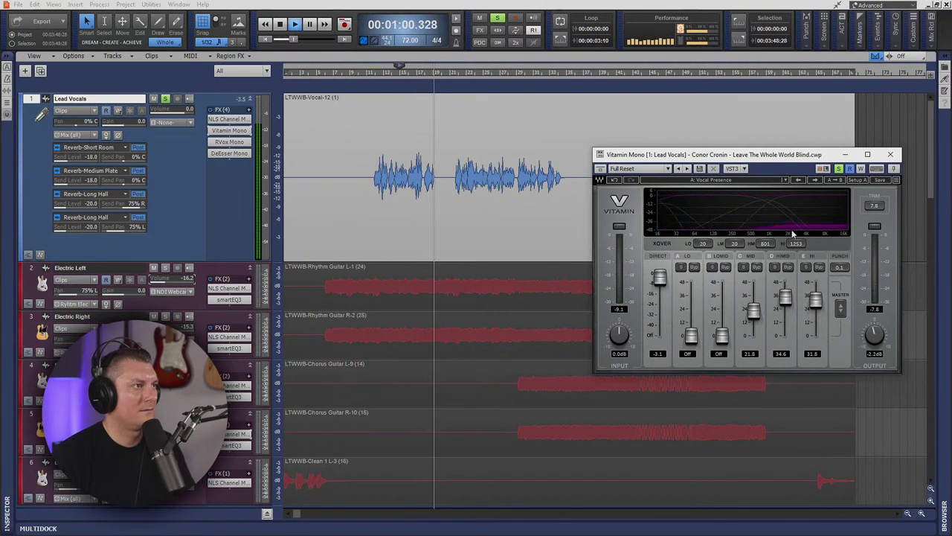
{"action": "left_click", "coordinate": [784, 181]}
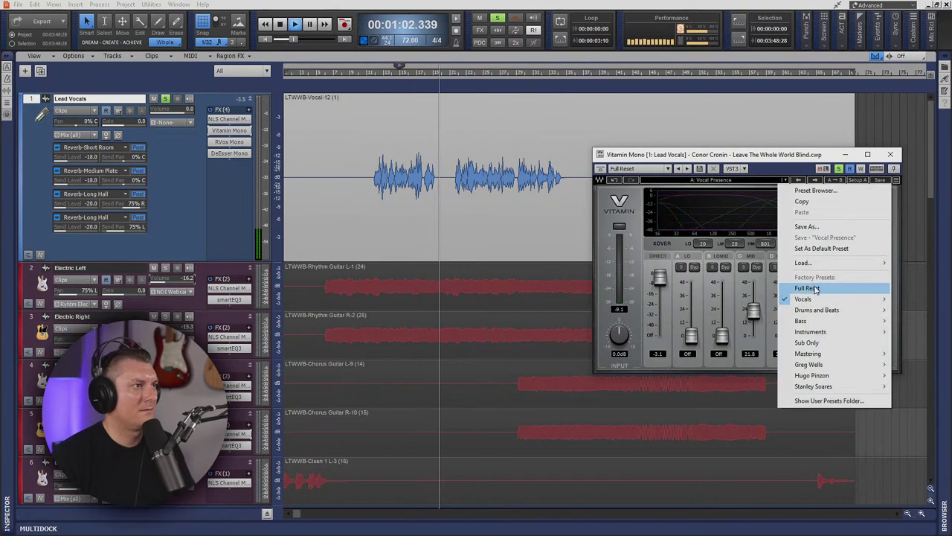
{"action": "left_click", "coordinate": [450, 75]}
{"action": "key", "text": "space"}
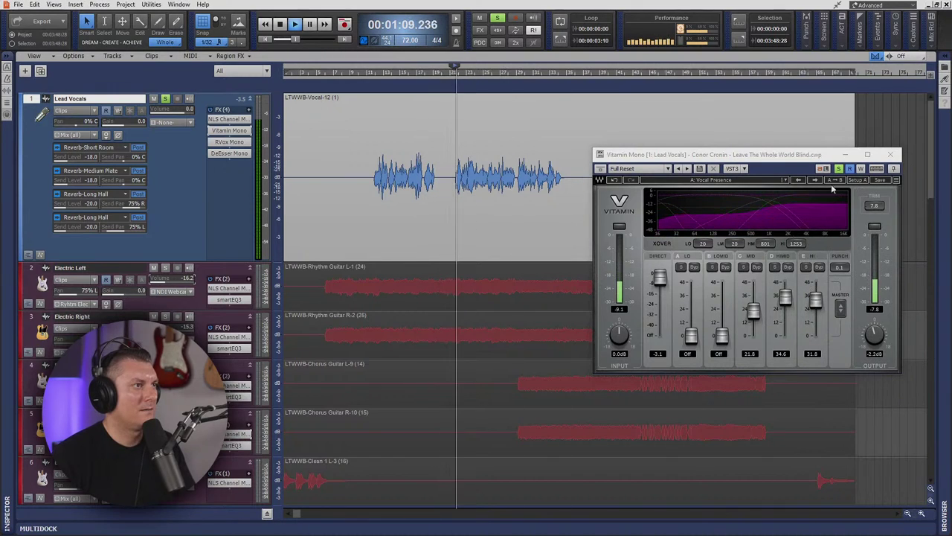
- Load the Vocal Compressor factory preset in Vitamin, audition it, and close the effect
{"action": "left_click", "coordinate": [784, 179]}
{"action": "mouse_move", "coordinate": [824, 300]}
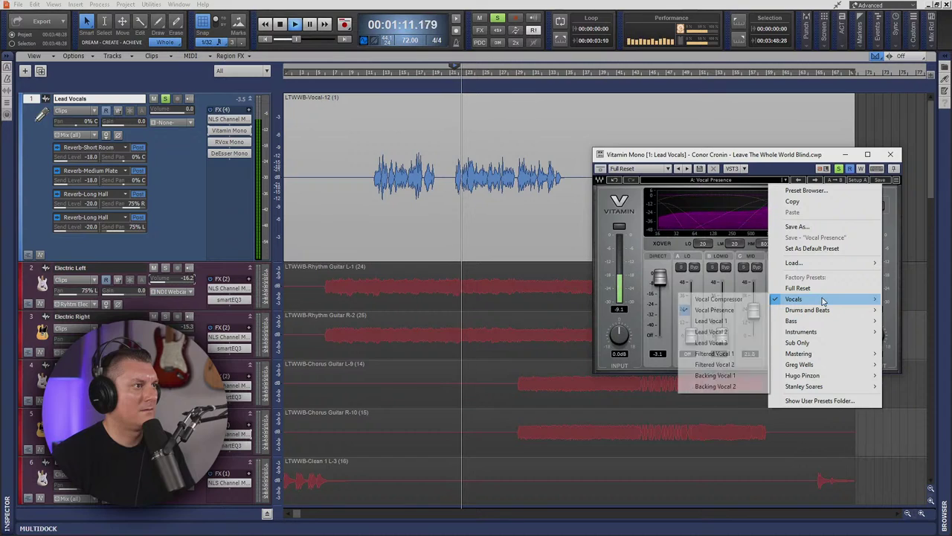
{"action": "left_click", "coordinate": [712, 299]}
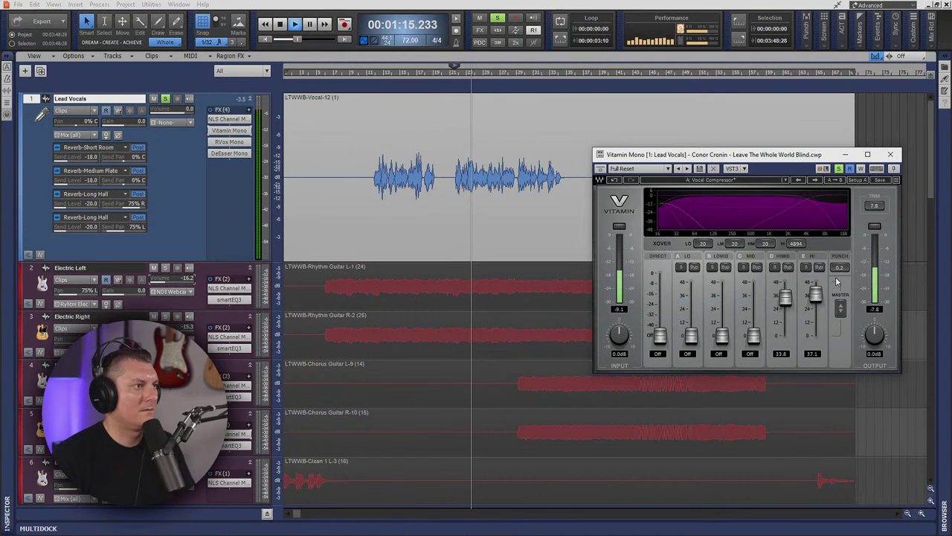
{"action": "left_click", "coordinate": [890, 155]}
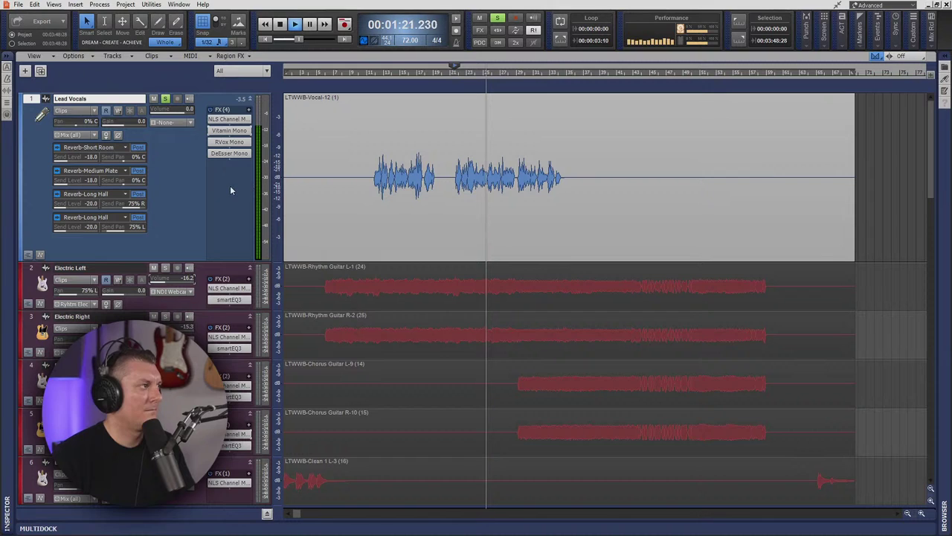
{"action": "key", "text": "space"}
- Reduce the Lead Vocals track height and duplicate the track once as track 2 with properties, effects and sends, but without events
{"action": "left_click_drag", "start_coordinate": [235, 262], "coordinate": [235, 162]}
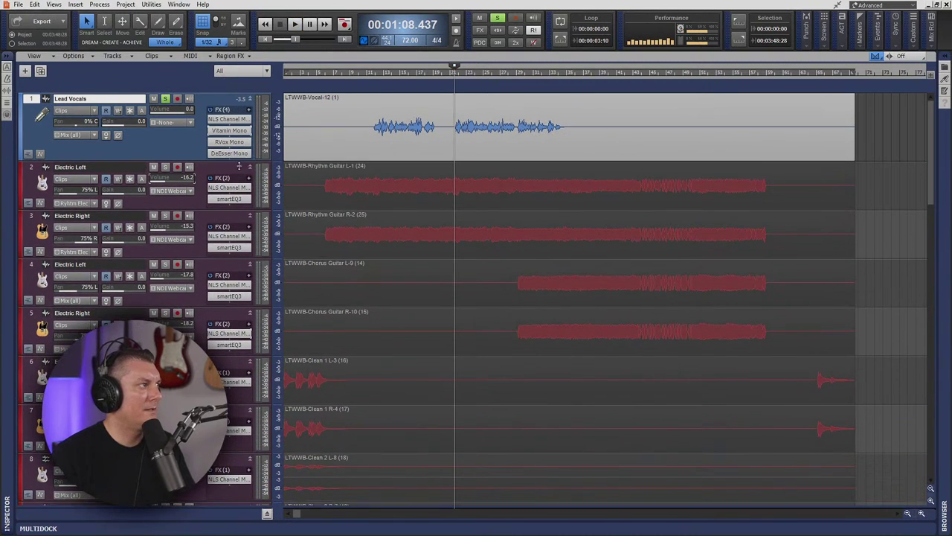
{"action": "right_click", "coordinate": [31, 101]}
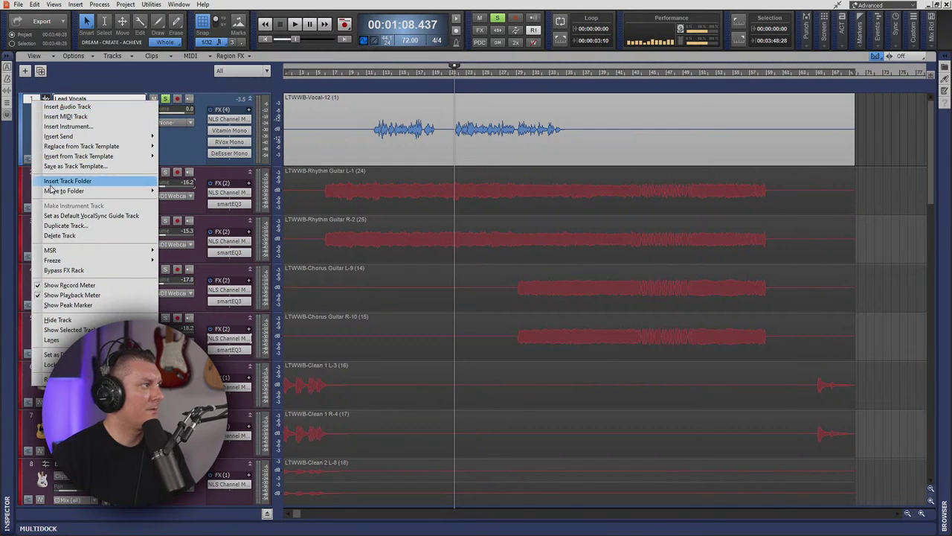
{"action": "left_click", "coordinate": [66, 225]}
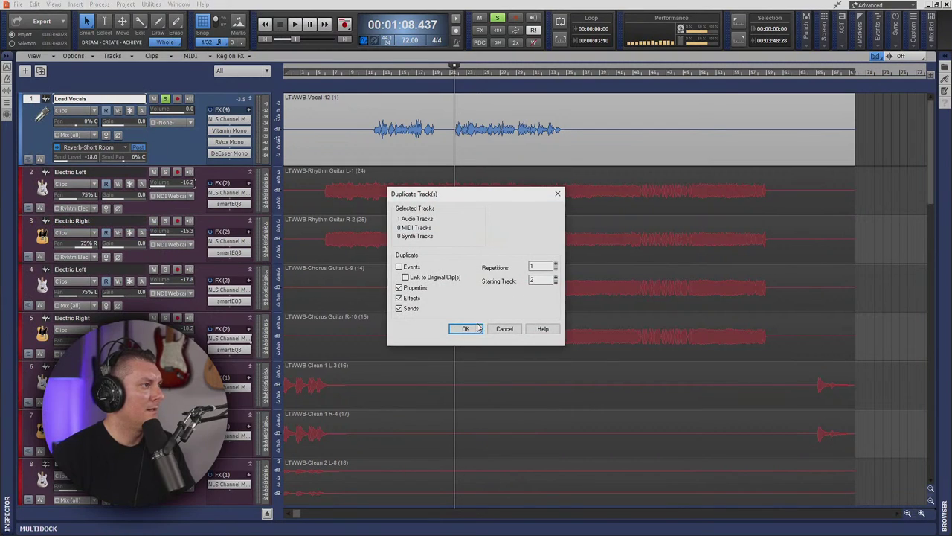
{"action": "left_click", "coordinate": [466, 328]}
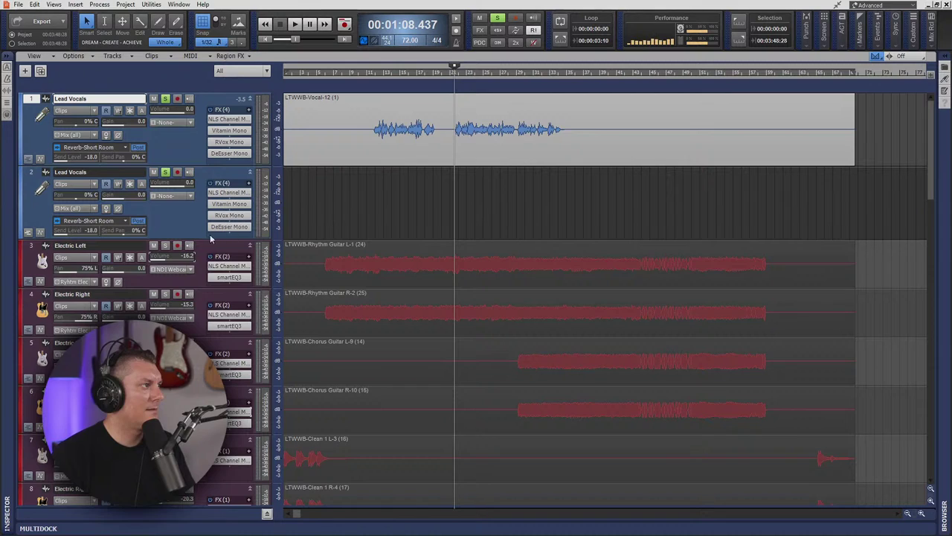
- Enlarge the duplicated Lead Vocals track to show all its sends and delete Vitamin Mono from its FX rack
{"action": "left_click_drag", "start_coordinate": [206, 237], "coordinate": [210, 339]}
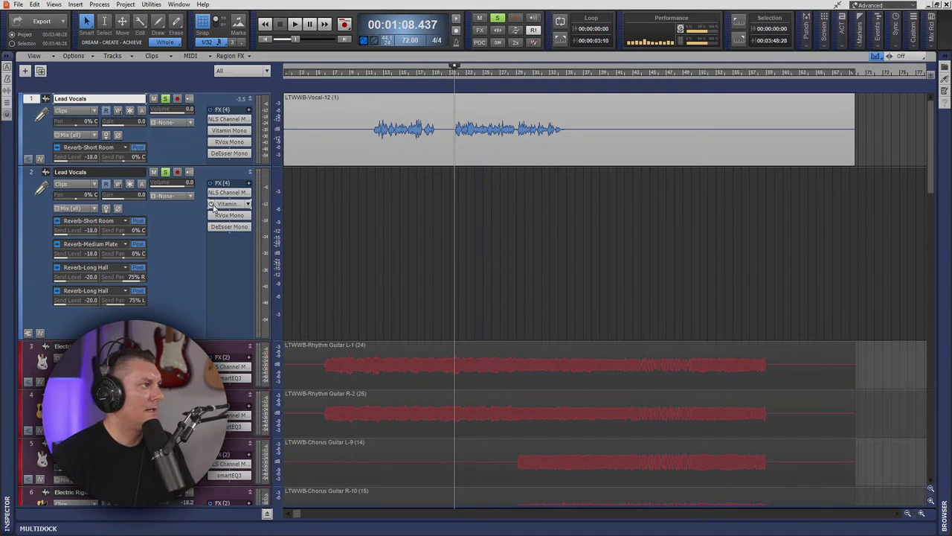
{"action": "right_click", "coordinate": [214, 206]}
{"action": "left_click", "coordinate": [229, 215]}
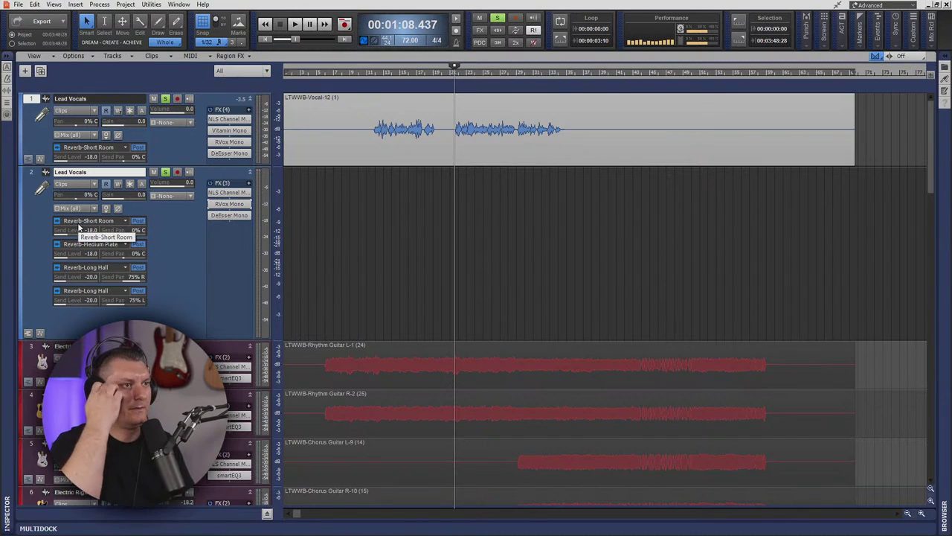
- Delete the Short Room, Medium Plate and both Long Hall reverb sends from the duplicated Lead Vocals track
{"action": "right_click", "coordinate": [130, 225]}
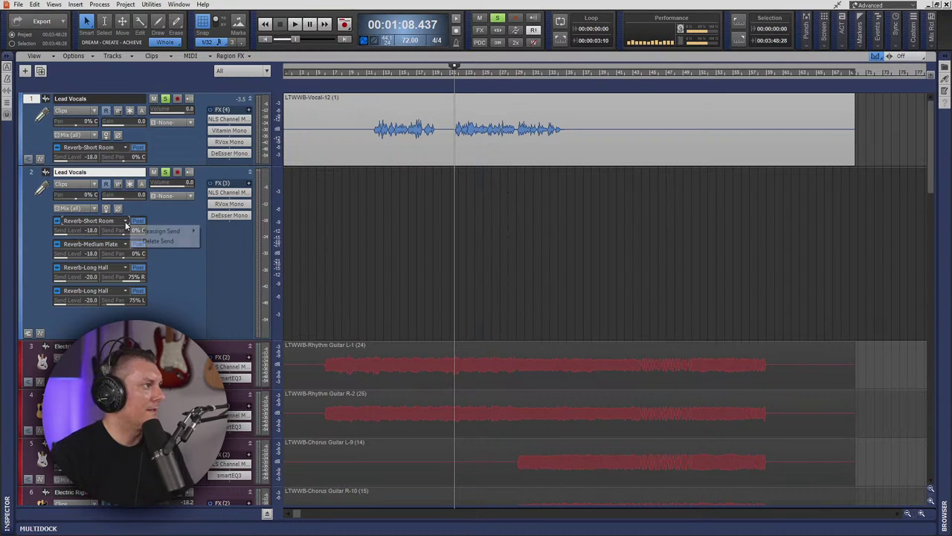
{"action": "left_click", "coordinate": [158, 240]}
{"action": "right_click", "coordinate": [132, 225]}
{"action": "left_click", "coordinate": [158, 240]}
{"action": "right_click", "coordinate": [132, 226]}
{"action": "left_click", "coordinate": [157, 240]}
{"action": "right_click", "coordinate": [132, 221]}
{"action": "left_click", "coordinate": [162, 237]}
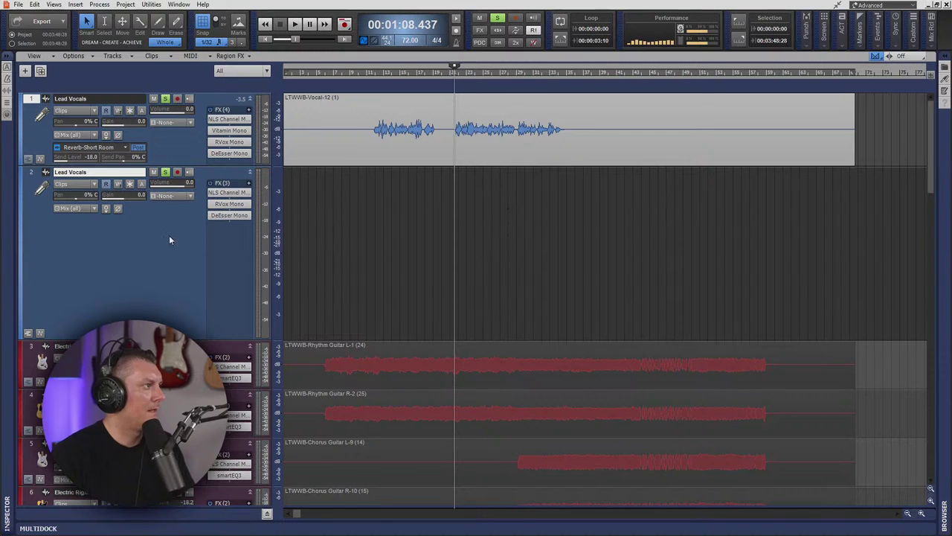
- Insert the Waves MDMX Screamer Mono effect after DeEsser Mono in the duplicated Lead Vocals track's FX rack
{"action": "right_click", "coordinate": [228, 229]}
{"action": "left_click", "coordinate": [246, 229]}
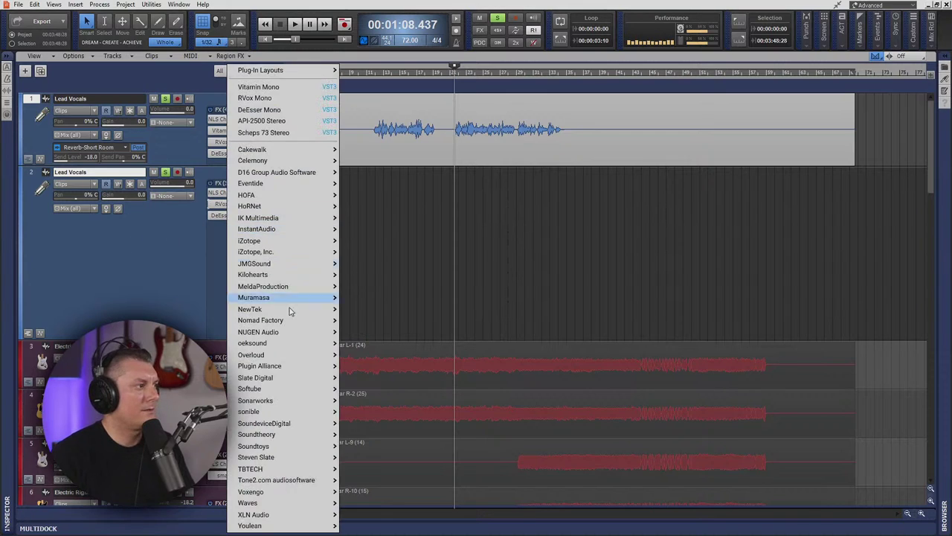
{"action": "mouse_move", "coordinate": [279, 503]}
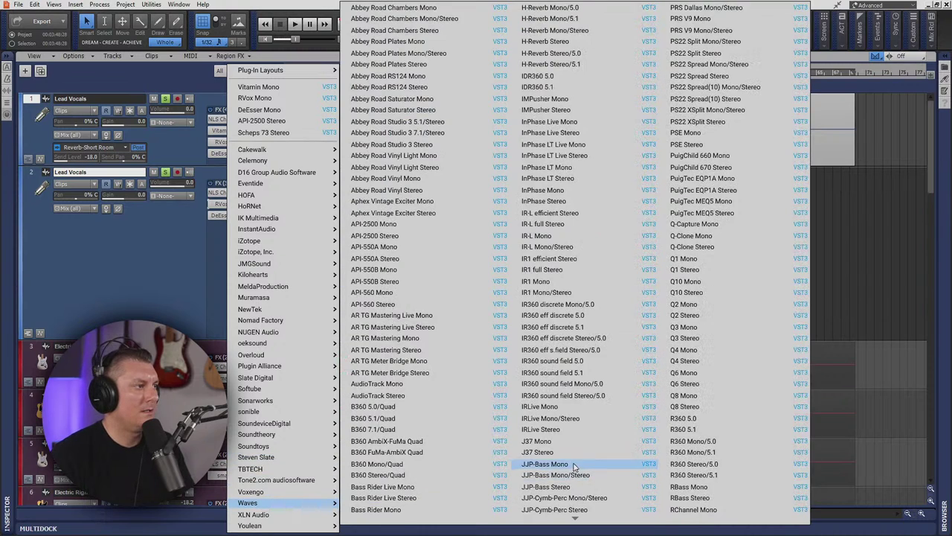
{"action": "scroll", "coordinate": [573, 466], "scroll_direction": "down", "scroll_amount": 20}
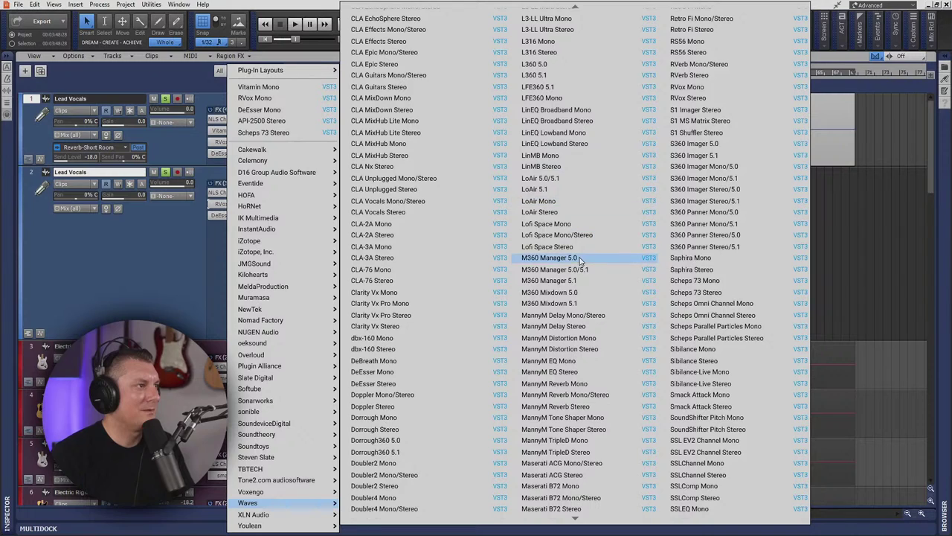
{"action": "scroll", "coordinate": [573, 296], "scroll_direction": "down", "scroll_amount": 12}
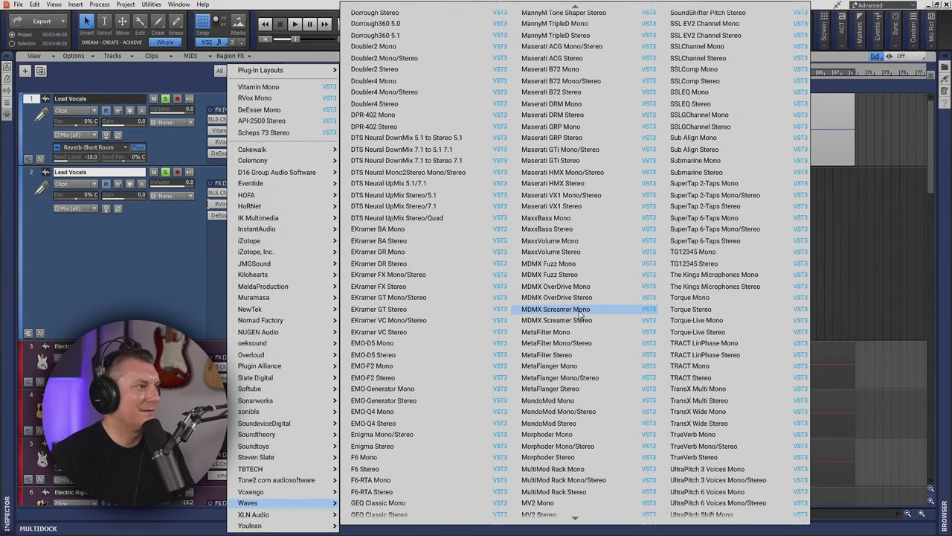
{"action": "scroll", "coordinate": [569, 364], "scroll_direction": "down", "scroll_amount": 3}
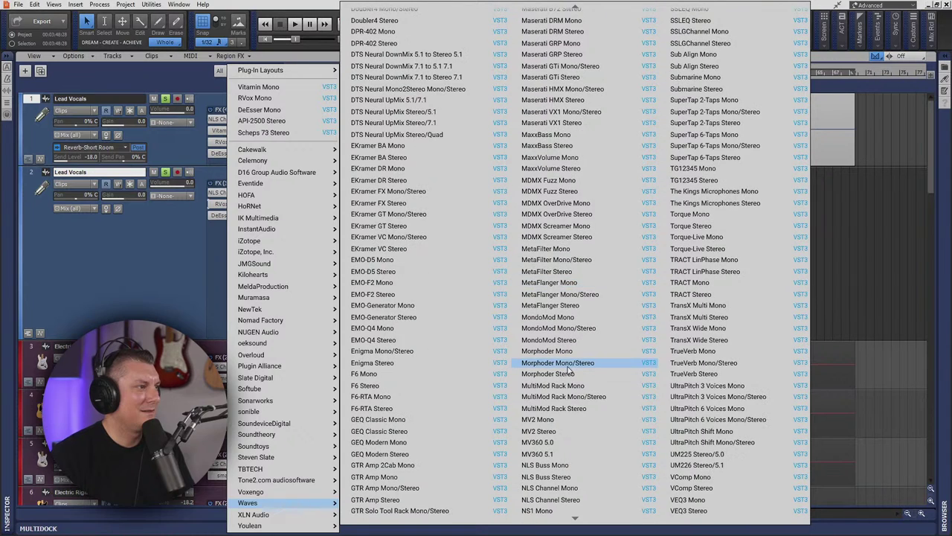
{"action": "scroll", "coordinate": [570, 368], "scroll_direction": "down", "scroll_amount": 10}
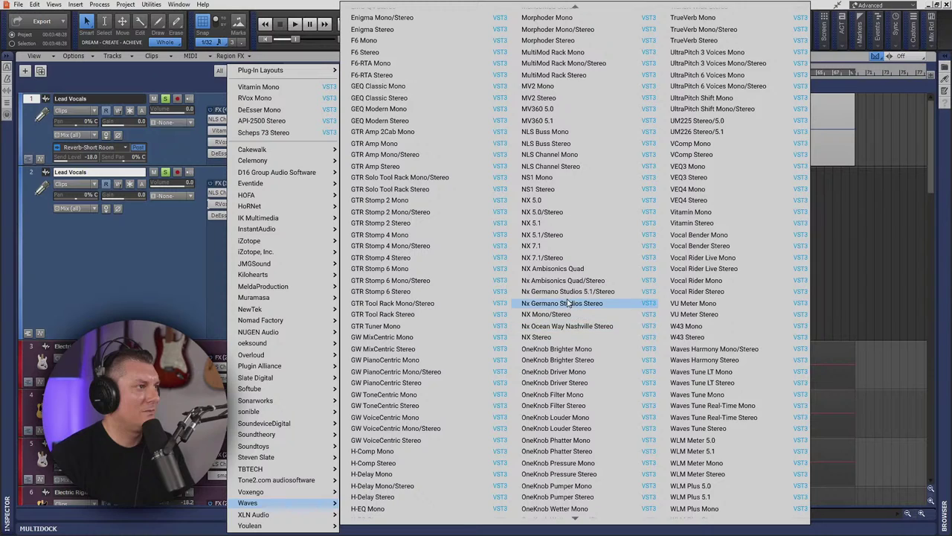
{"action": "scroll", "coordinate": [571, 320], "scroll_direction": "down", "scroll_amount": 5}
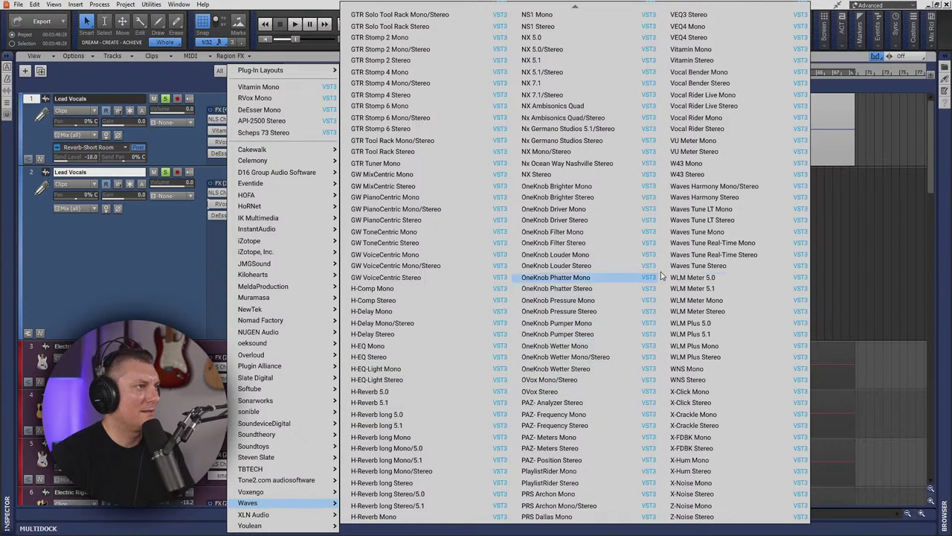
{"action": "scroll", "coordinate": [696, 183], "scroll_direction": "up", "scroll_amount": 3}
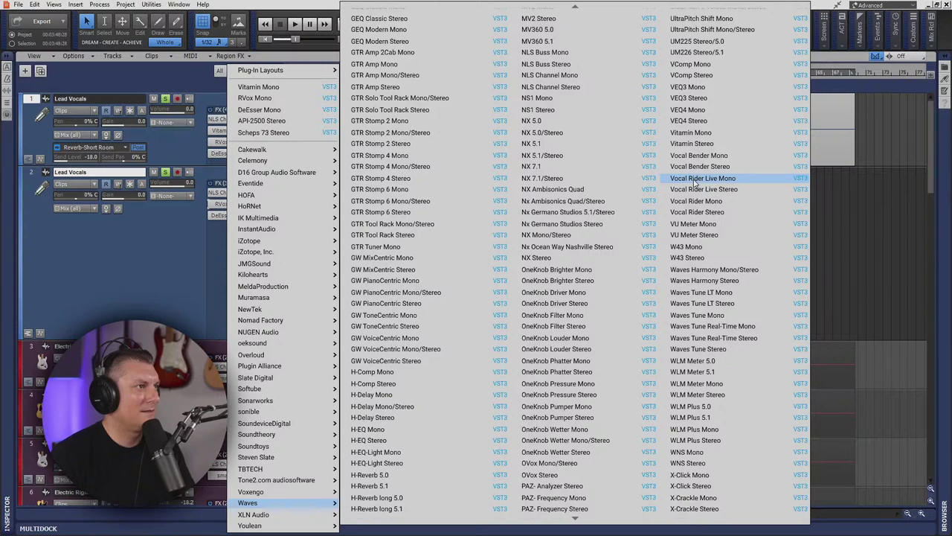
{"action": "scroll", "coordinate": [696, 182], "scroll_direction": "up", "scroll_amount": 3}
{"action": "scroll", "coordinate": [696, 182], "scroll_direction": "up", "scroll_amount": 3}
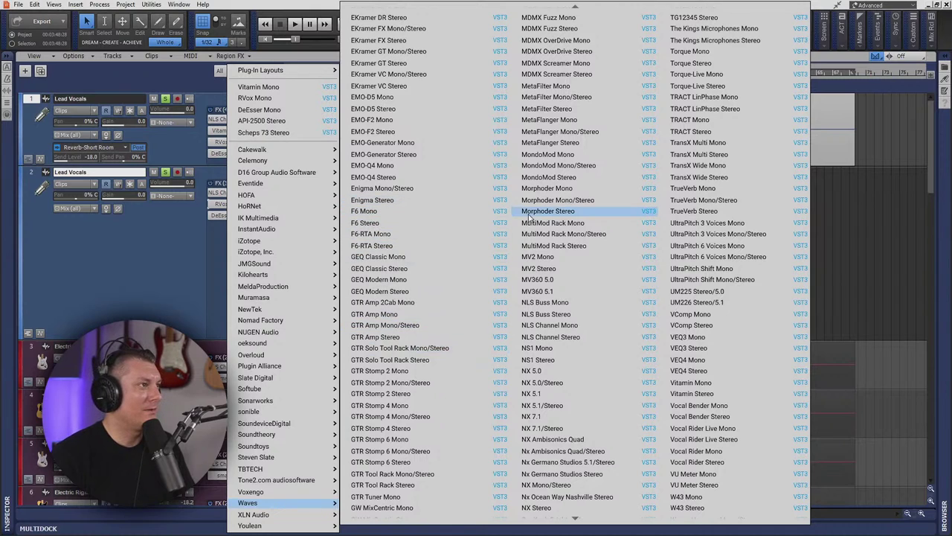
{"action": "scroll", "coordinate": [536, 227], "scroll_direction": "up", "scroll_amount": 5}
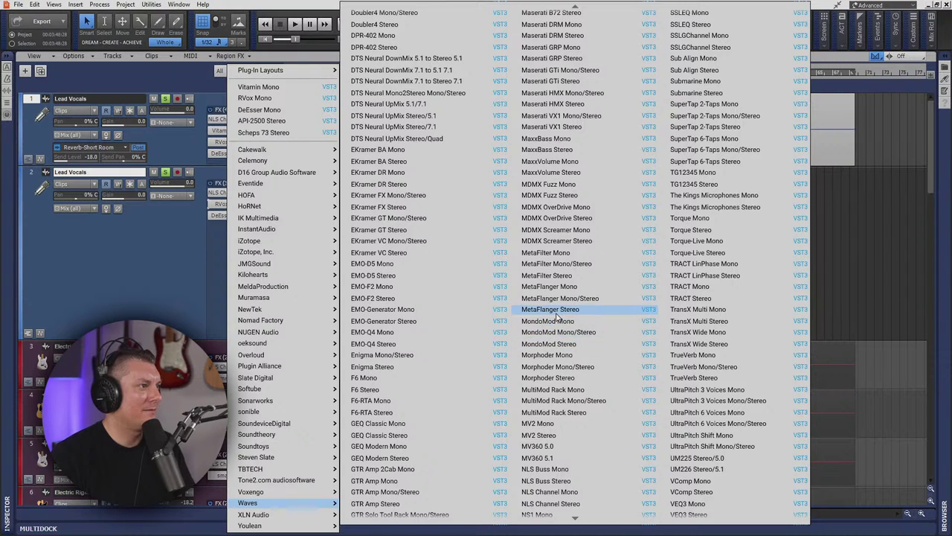
{"action": "scroll", "coordinate": [557, 311], "scroll_direction": "up", "scroll_amount": 10}
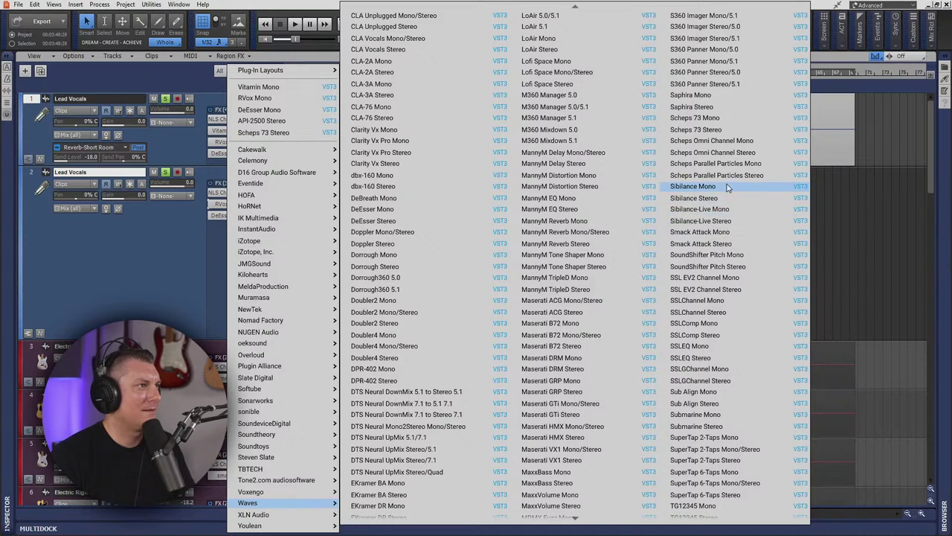
{"action": "scroll", "coordinate": [727, 184], "scroll_direction": "up", "scroll_amount": 5}
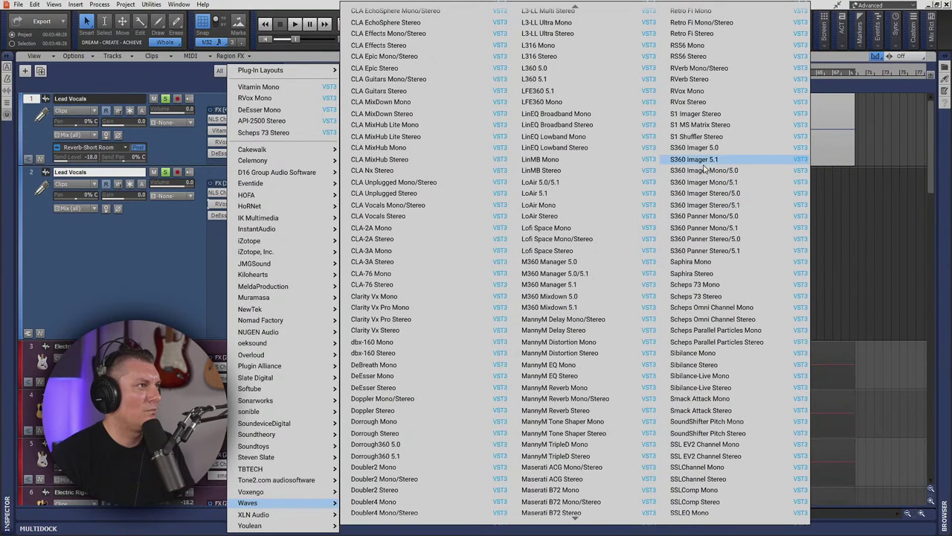
{"action": "scroll", "coordinate": [711, 176], "scroll_direction": "up", "scroll_amount": 2}
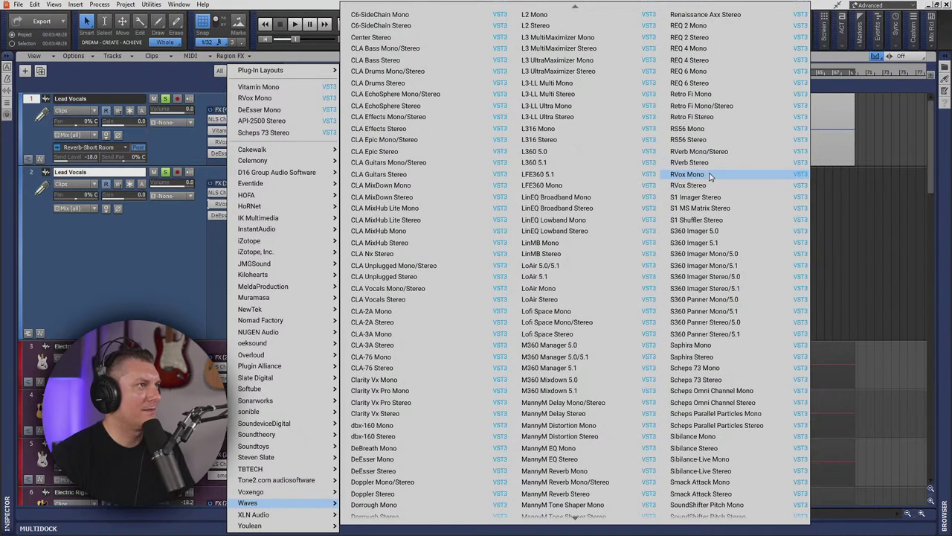
{"action": "scroll", "coordinate": [565, 206], "scroll_direction": "down", "scroll_amount": 2}
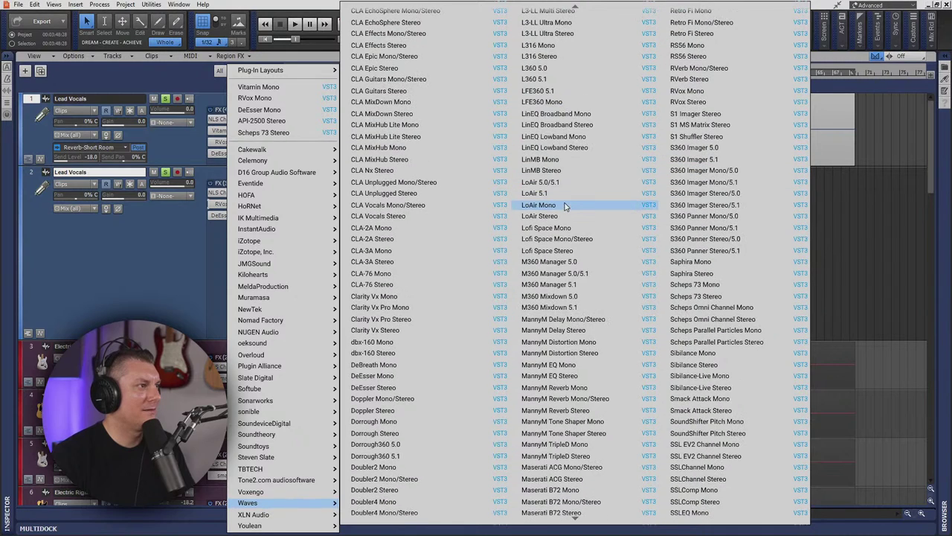
{"action": "scroll", "coordinate": [521, 223], "scroll_direction": "down", "scroll_amount": 4}
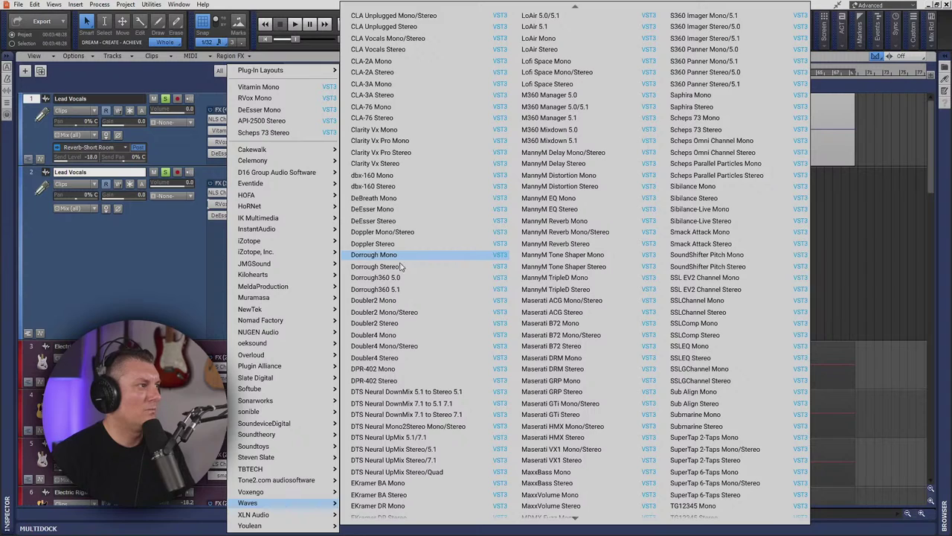
{"action": "scroll", "coordinate": [398, 328], "scroll_direction": "down", "scroll_amount": 4}
{"action": "scroll", "coordinate": [398, 329], "scroll_direction": "down", "scroll_amount": 6}
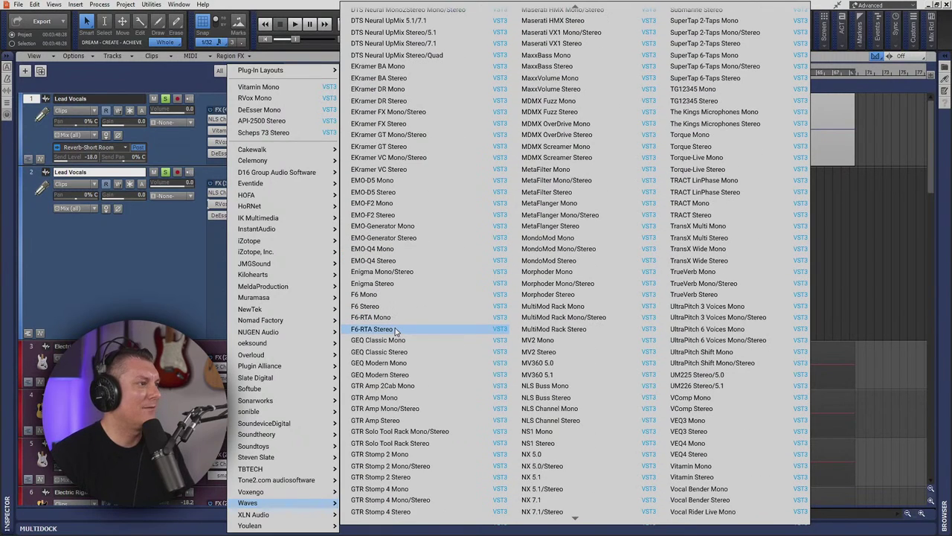
{"action": "left_click", "coordinate": [550, 152]}
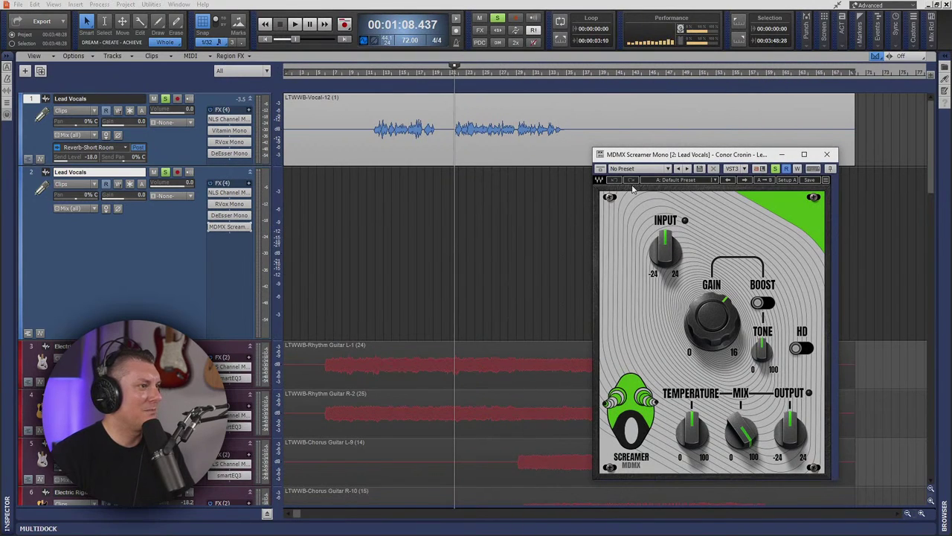
- Copy the LTWWB-Vocal-12 clip from the original Lead Vocals track to the duplicated track at the same time position
{"action": "left_click", "coordinate": [348, 111]}
{"action": "left_click_drag", "start_coordinate": [350, 113], "coordinate": [332, 219]}
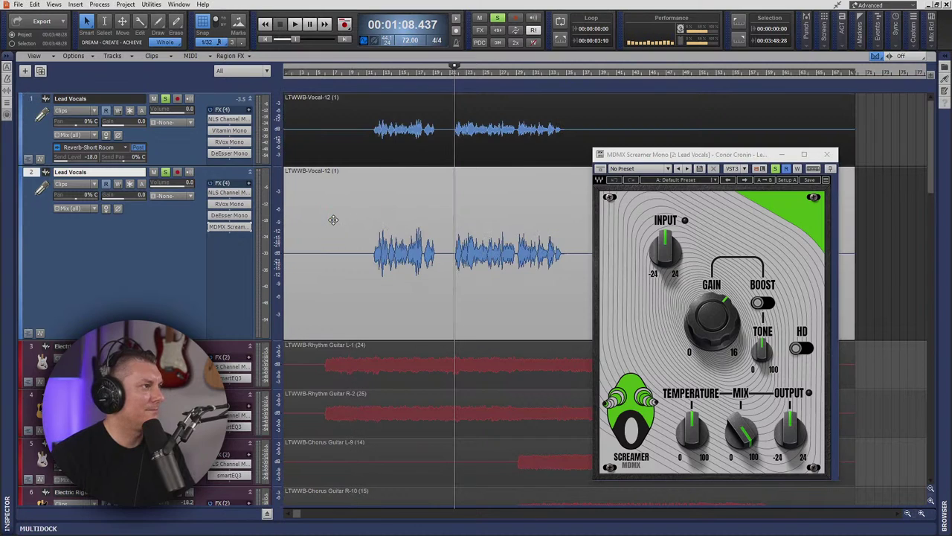
- Take the original Lead Vocals track out of solo and audition the distorted duplicate from the start of the first vocal phrase
{"action": "left_click", "coordinate": [373, 84]}
{"action": "left_click", "coordinate": [374, 84]}
{"action": "left_click", "coordinate": [167, 99]}
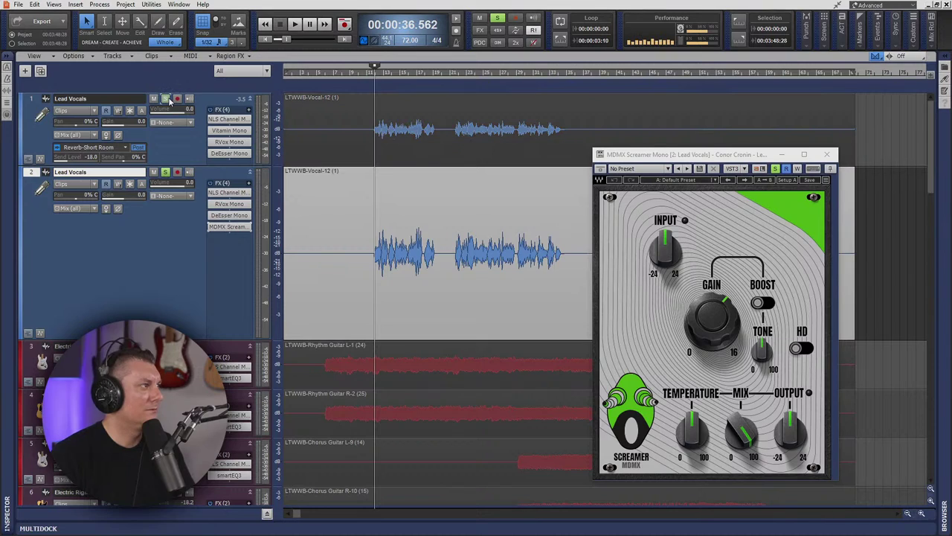
{"action": "key", "text": "space"}
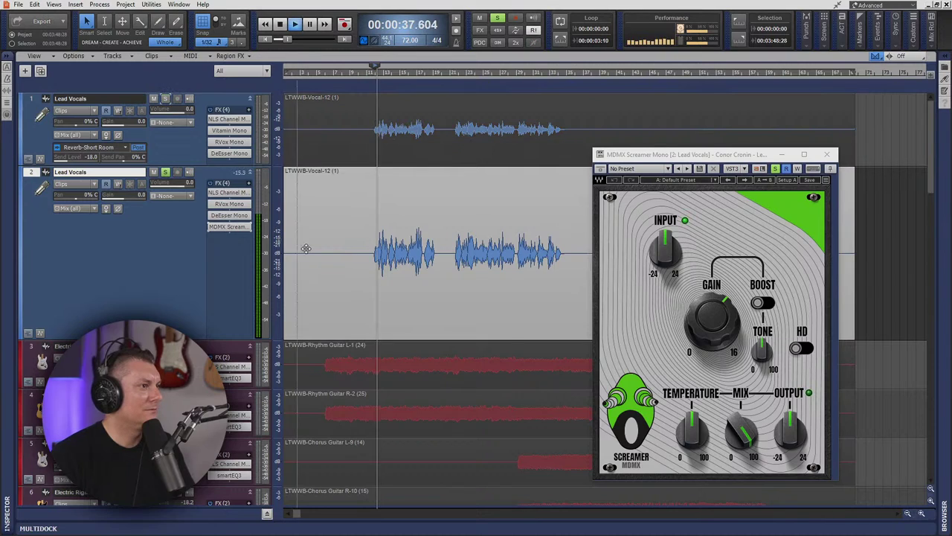
{"action": "key", "text": "space"}
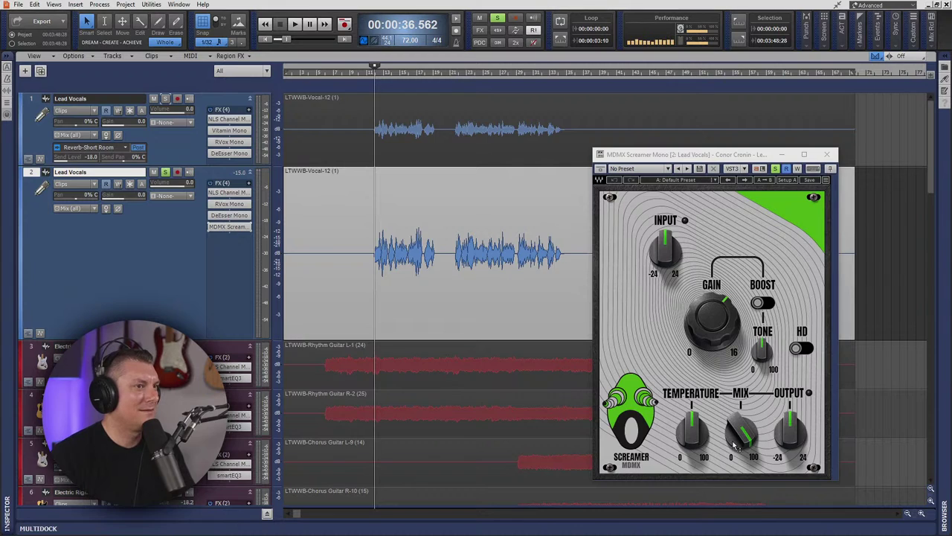
{"action": "key", "text": "space"}
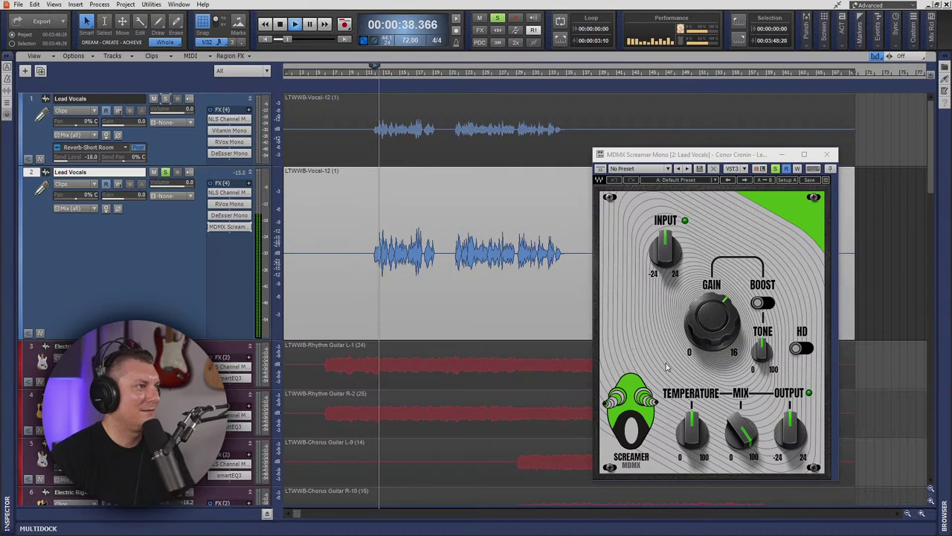
{"action": "key", "text": "space"}
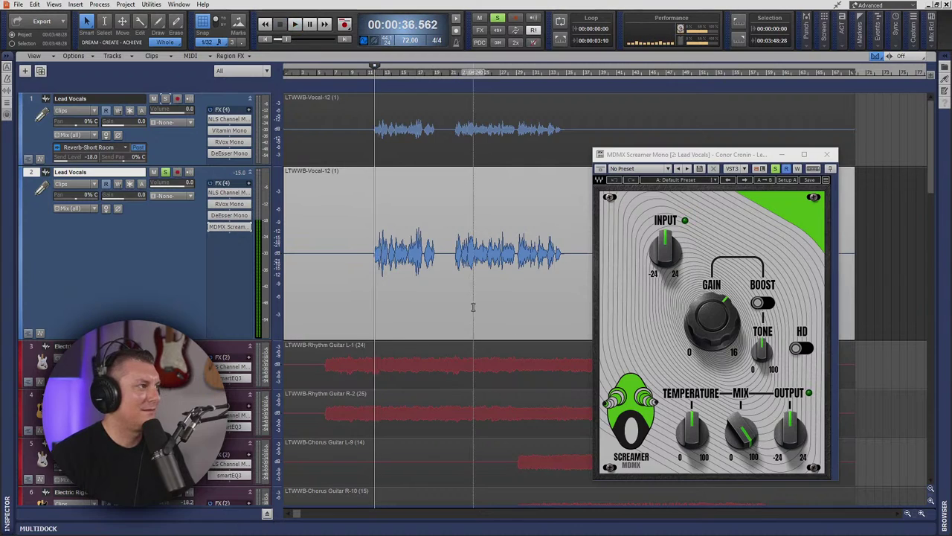
- Insert Waves Harmony Mono/Stereo after MDMX Screamer on the duplicated Lead Vocals track and move its window fully into view
{"action": "right_click", "coordinate": [222, 240]}
{"action": "left_click", "coordinate": [251, 244]}
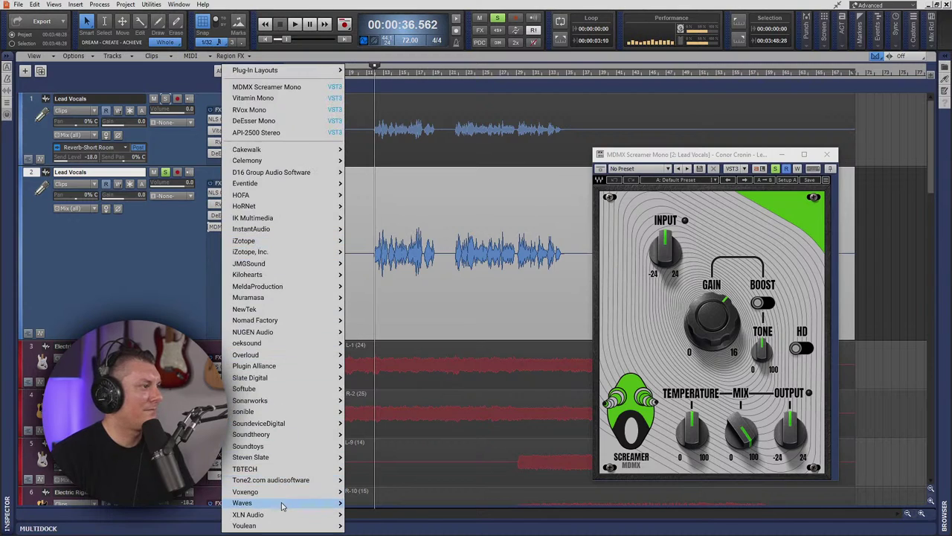
{"action": "mouse_move", "coordinate": [294, 503]}
{"action": "scroll", "coordinate": [571, 424], "scroll_direction": "down", "scroll_amount": 12}
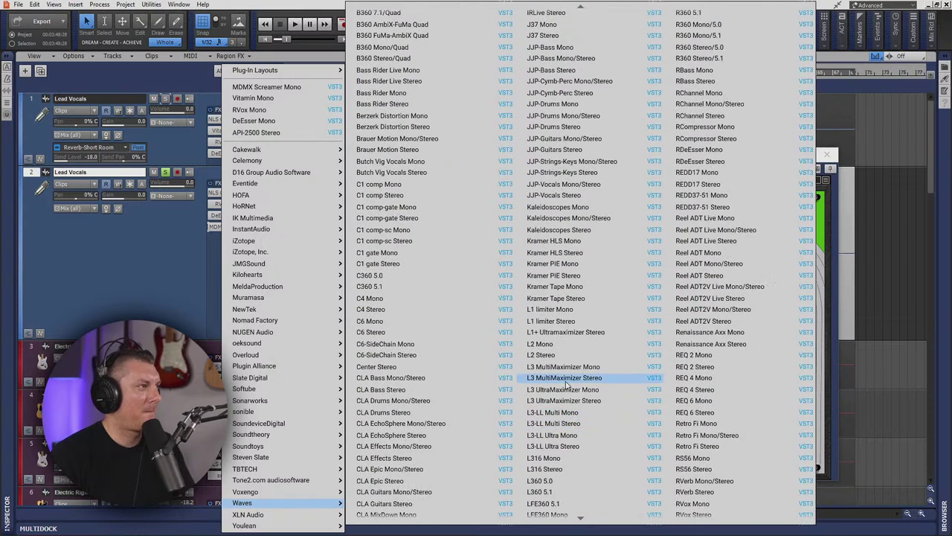
{"action": "scroll", "coordinate": [567, 385], "scroll_direction": "up", "scroll_amount": 12}
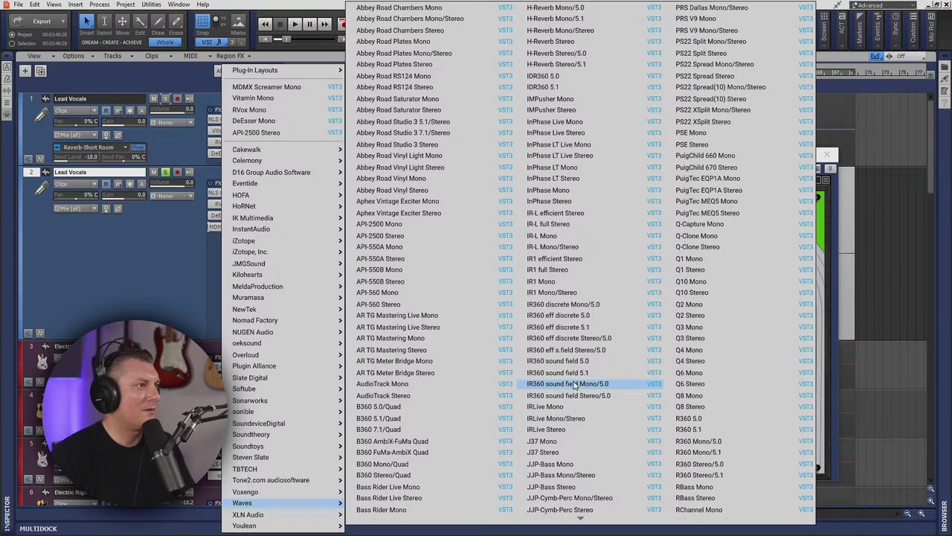
{"action": "scroll", "coordinate": [573, 387], "scroll_direction": "down", "scroll_amount": 20}
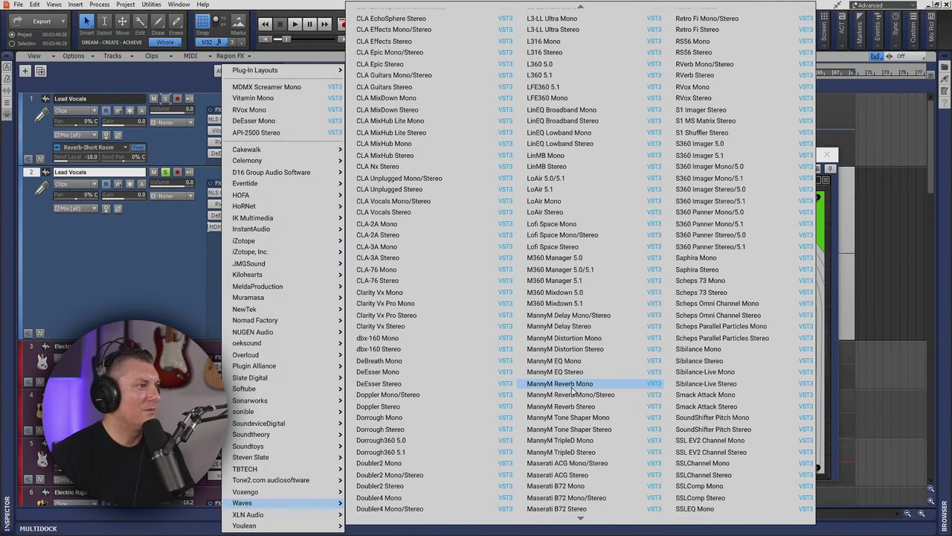
{"action": "scroll", "coordinate": [573, 389], "scroll_direction": "down", "scroll_amount": 12}
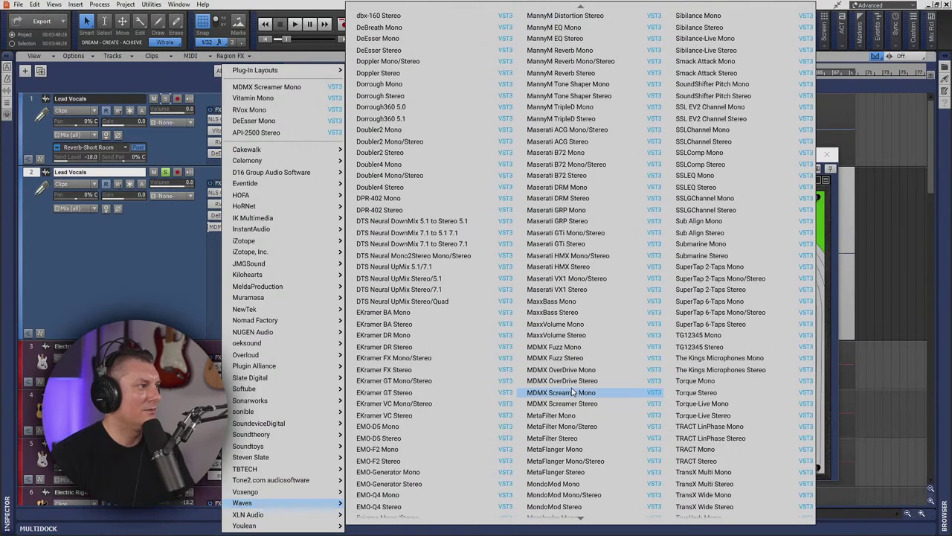
{"action": "scroll", "coordinate": [571, 395], "scroll_direction": "down", "scroll_amount": 5}
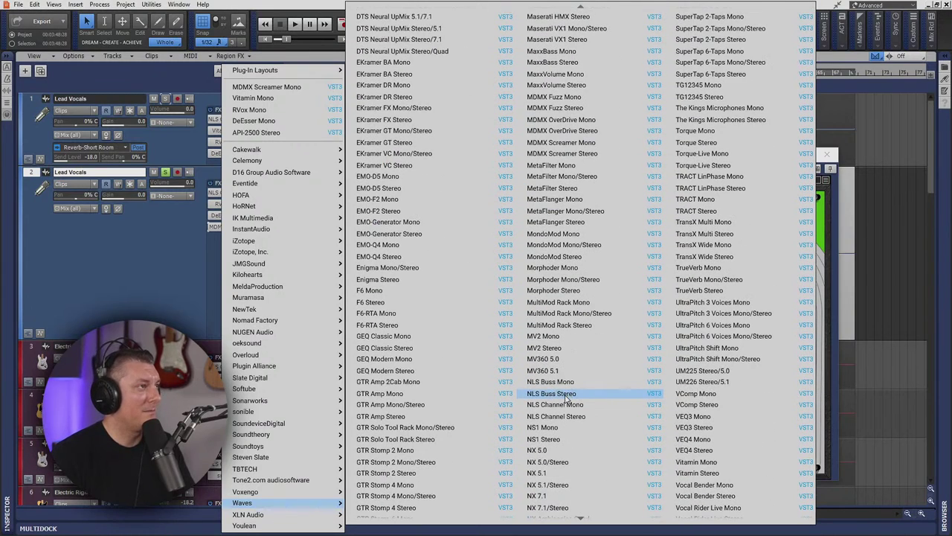
{"action": "scroll", "coordinate": [407, 409], "scroll_direction": "down", "scroll_amount": 12}
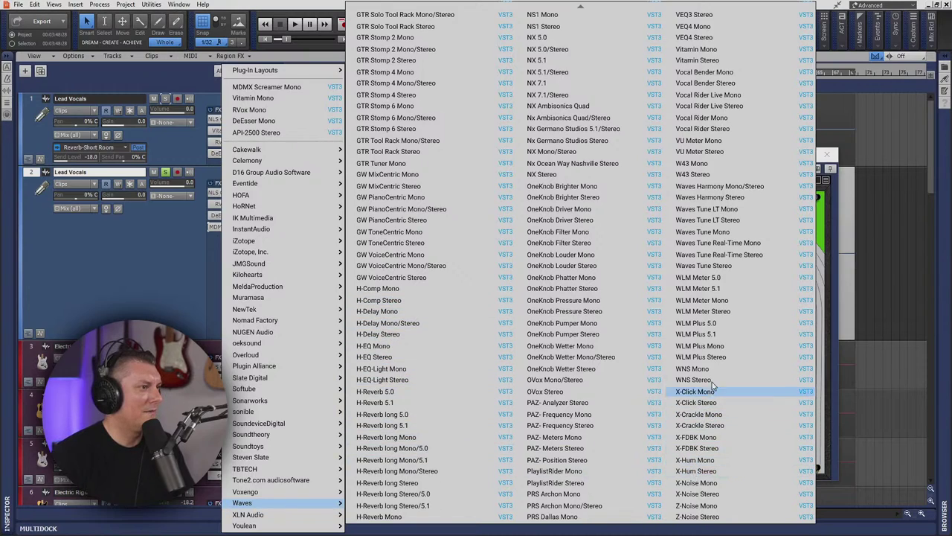
{"action": "left_click", "coordinate": [725, 187]}
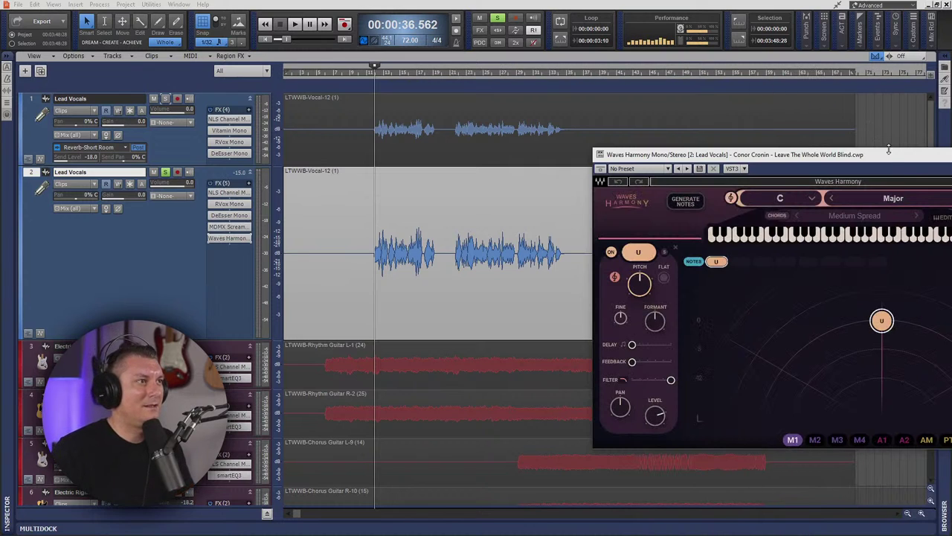
{"action": "left_click_drag", "start_coordinate": [891, 159], "coordinate": [626, 164]}
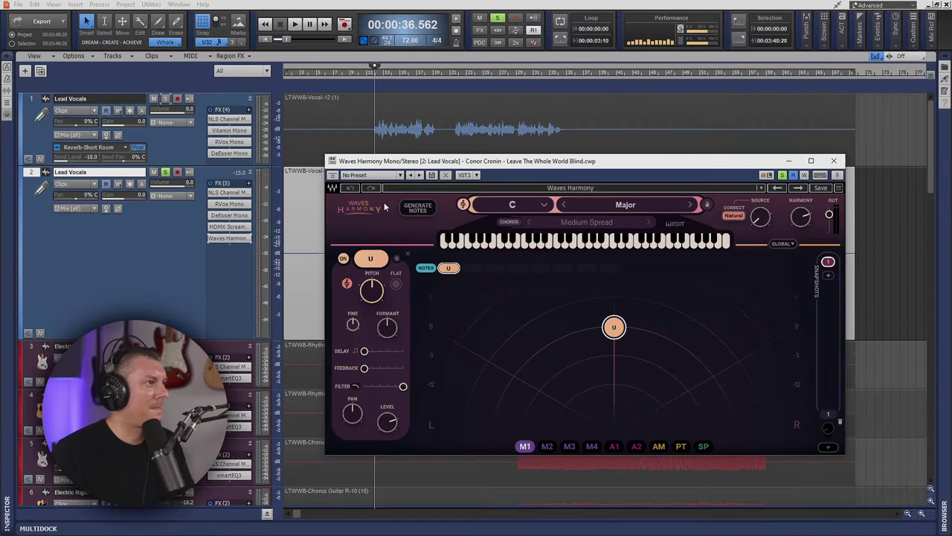
- Turn on Generate Notes in Waves Harmony during playback and try B, A, A#/Bb and G as the major key
{"action": "key", "text": "space"}
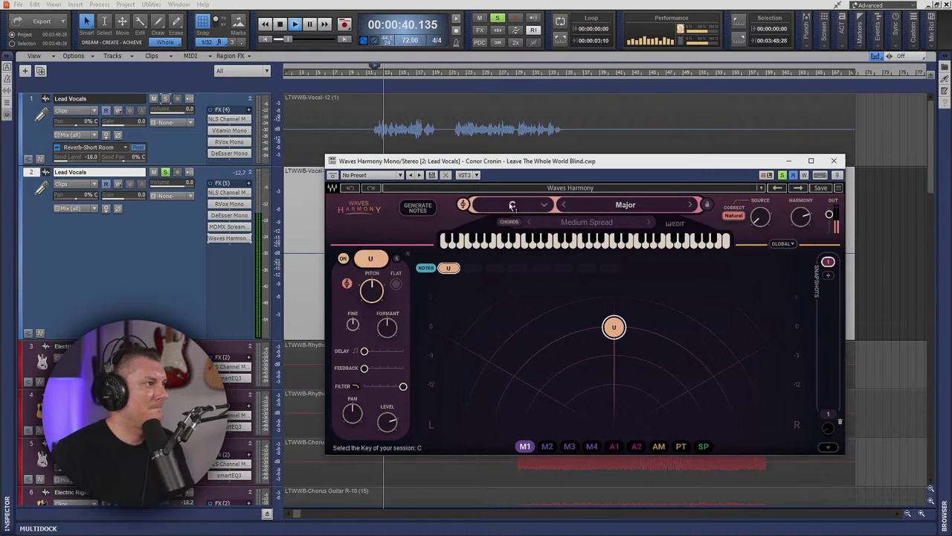
{"action": "left_click", "coordinate": [418, 208]}
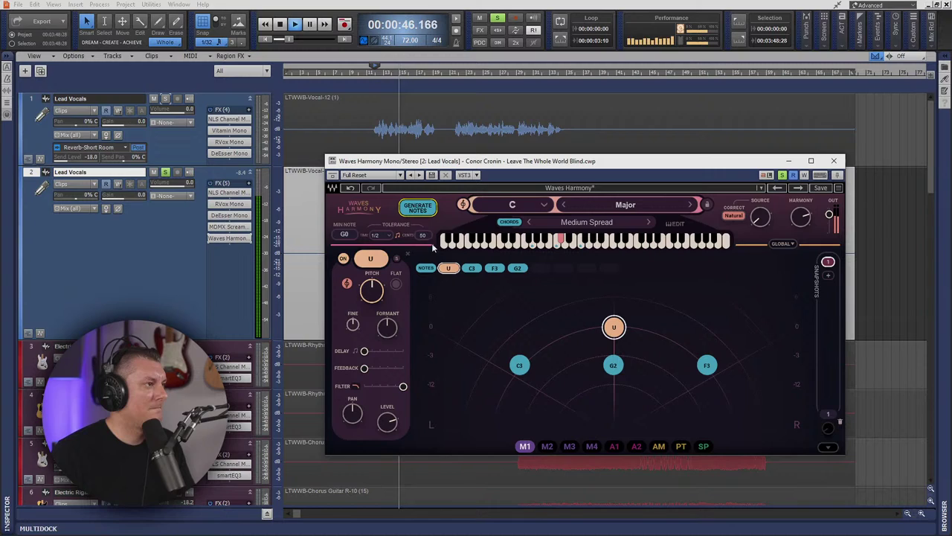
{"action": "left_click", "coordinate": [544, 206]}
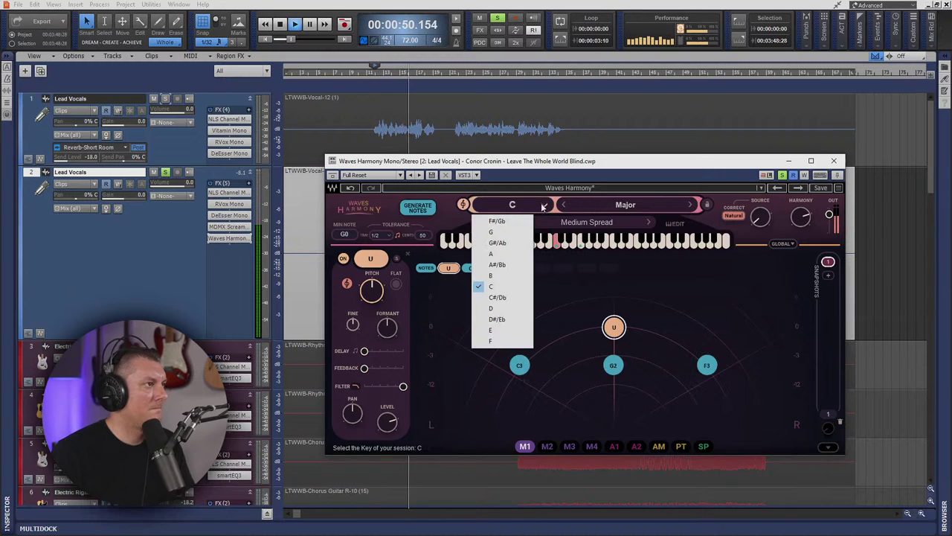
{"action": "left_click", "coordinate": [492, 275]}
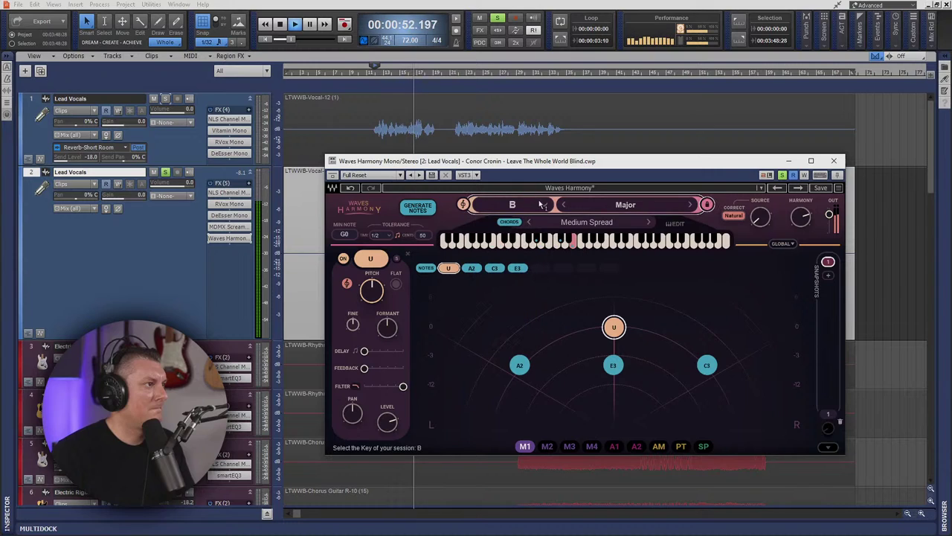
{"action": "left_click", "coordinate": [543, 207]}
{"action": "left_click", "coordinate": [495, 247]}
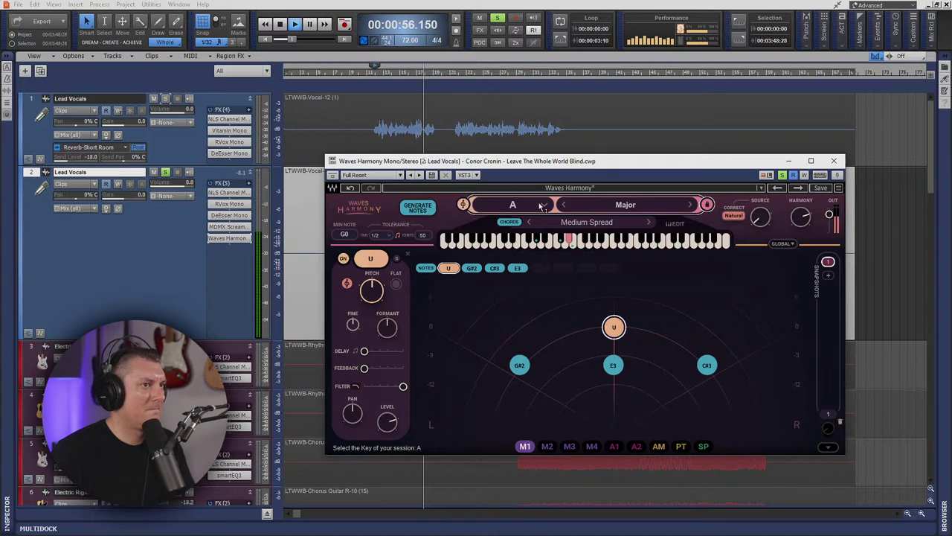
{"action": "scroll", "coordinate": [543, 206], "scroll_direction": "up", "scroll_amount": 1}
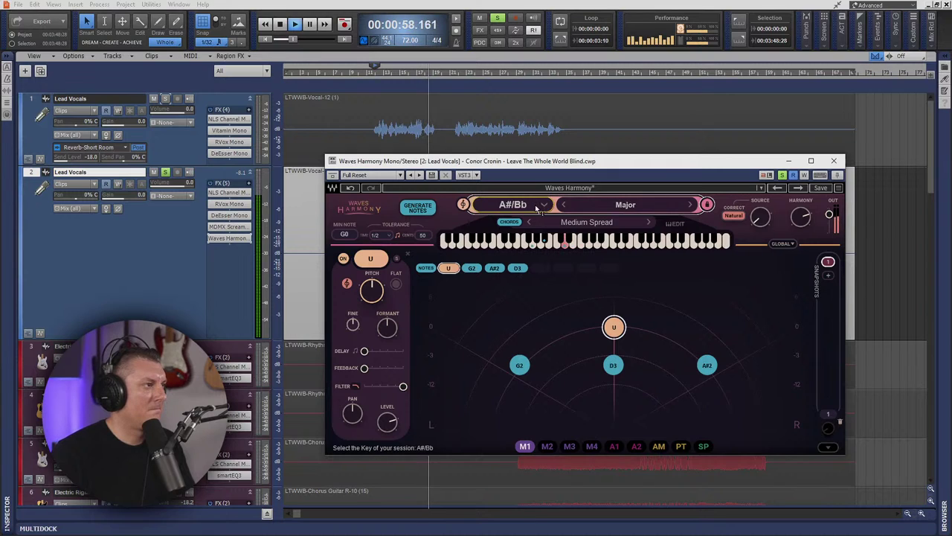
{"action": "left_click", "coordinate": [543, 206]}
{"action": "left_click", "coordinate": [538, 217]}
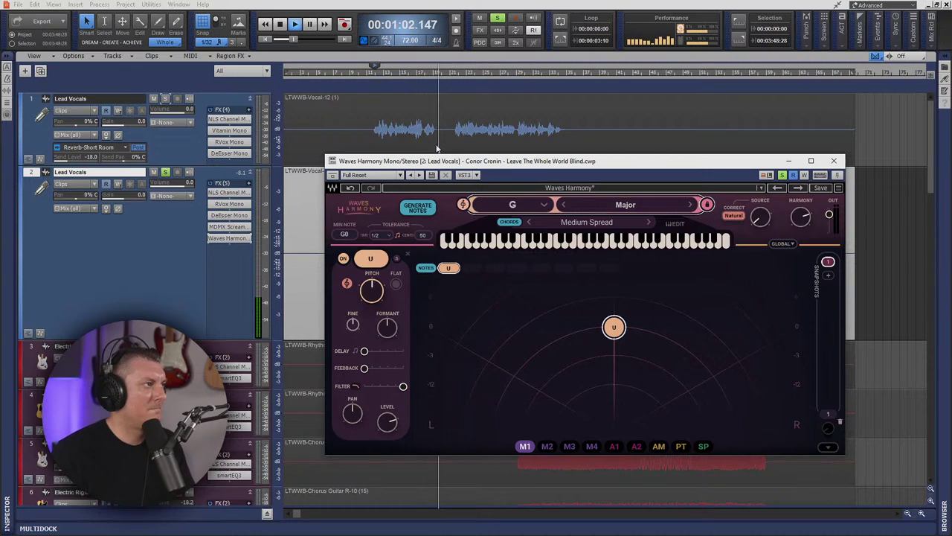
- Replay from just before the first vocal phrase and set the Waves Harmony key to C
{"action": "left_click", "coordinate": [370, 75]}
{"action": "left_click", "coordinate": [374, 77]}
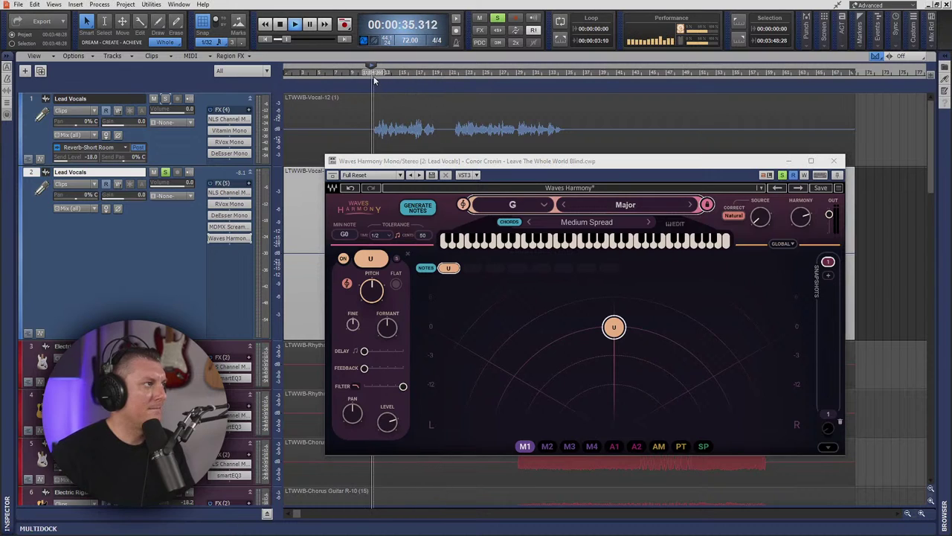
{"action": "left_click", "coordinate": [544, 205]}
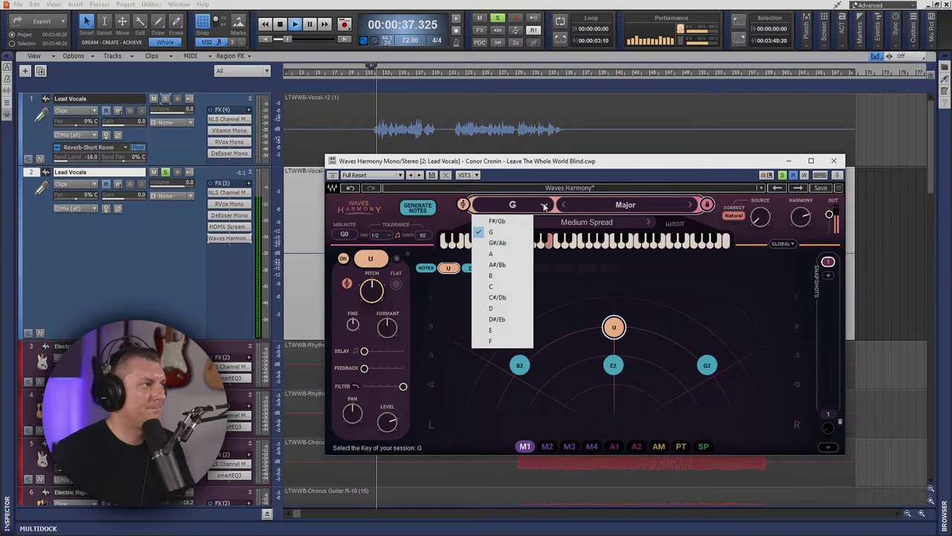
{"action": "left_click", "coordinate": [502, 290]}
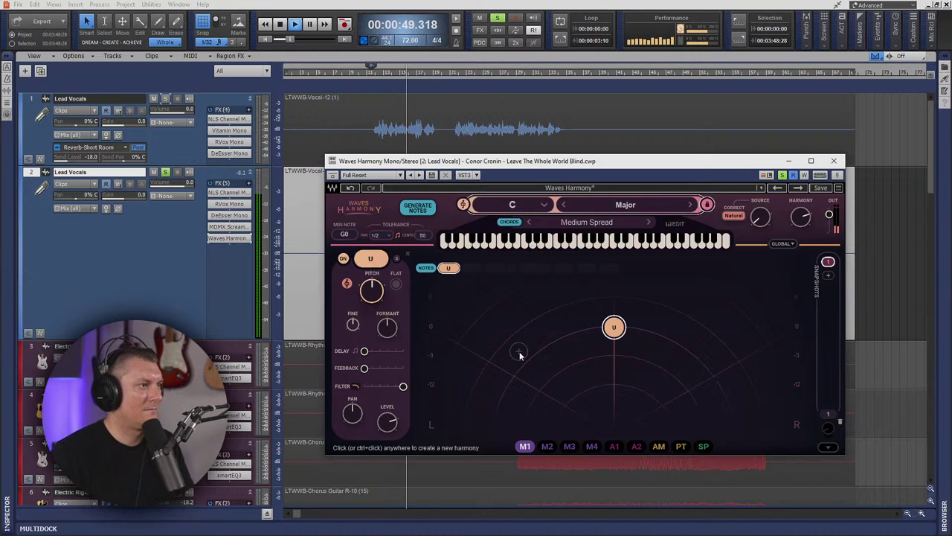
- Stop playback, move MDMX Screamer ahead of DeEsser Mono in the duplicated Lead Vocals rack, and play the vocal again
{"action": "key", "text": "space"}
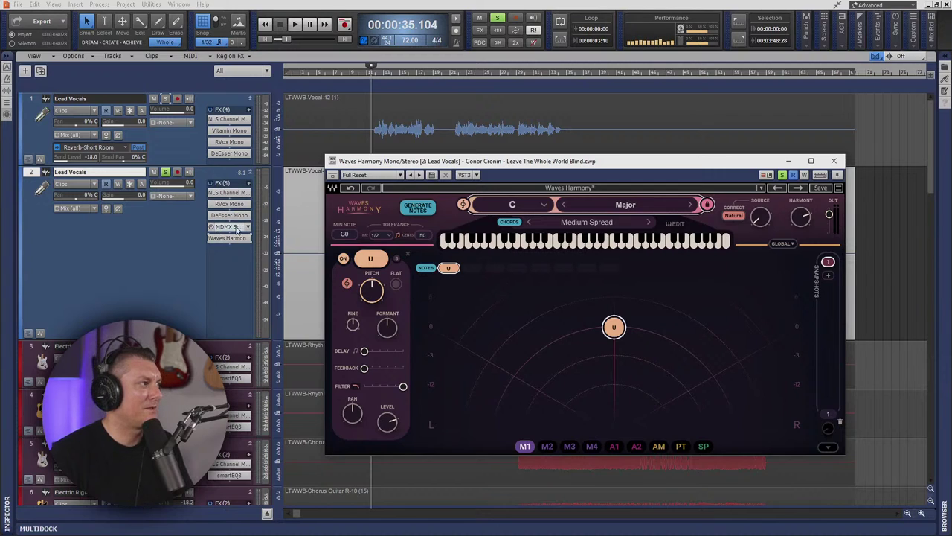
{"action": "left_click_drag", "start_coordinate": [233, 228], "coordinate": [233, 215]}
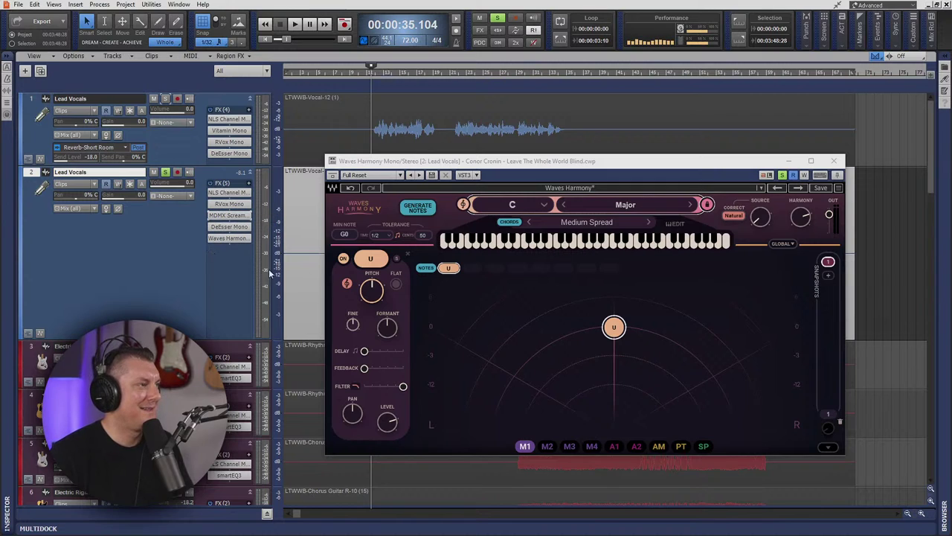
{"action": "key", "text": "space"}
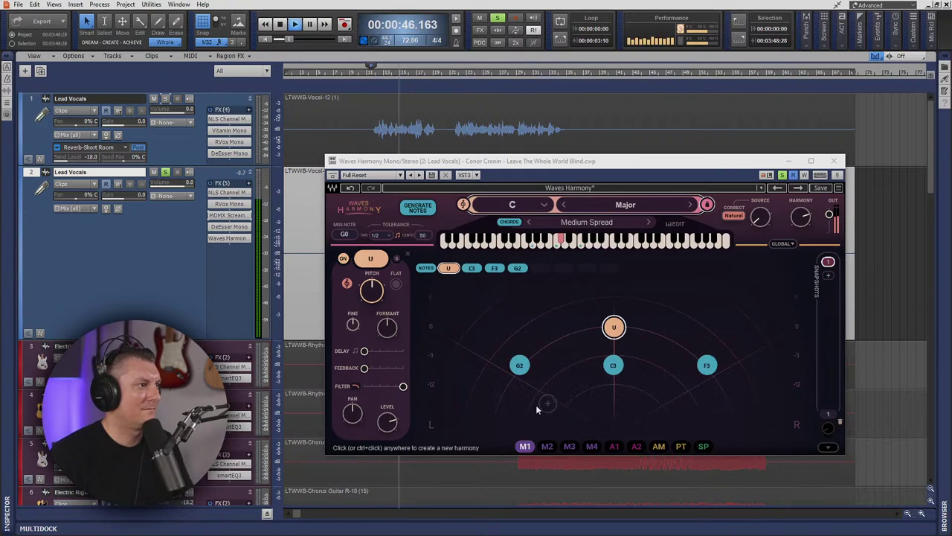
- Add two harmony voices, one panned left at about -41 and one panned right, both with a pitch offset of -5
{"action": "left_click", "coordinate": [484, 407]}
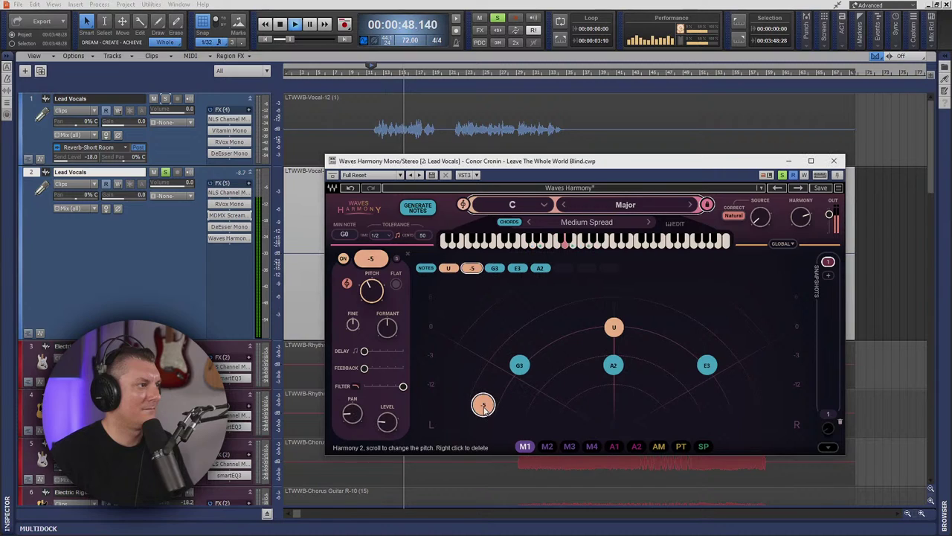
{"action": "left_click_drag", "start_coordinate": [489, 404], "coordinate": [539, 395]}
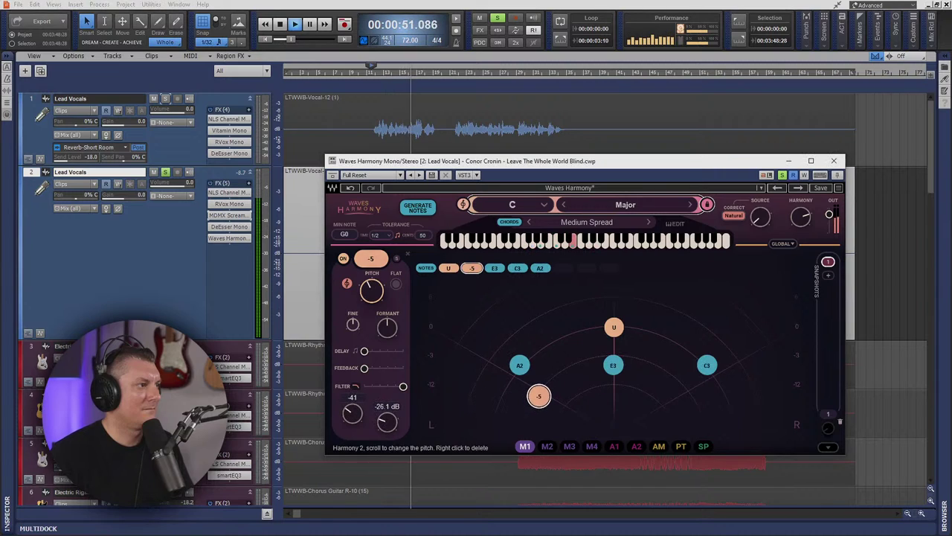
{"action": "left_click", "coordinate": [662, 405]}
{"action": "left_click_drag", "start_coordinate": [662, 406], "coordinate": [666, 404]}
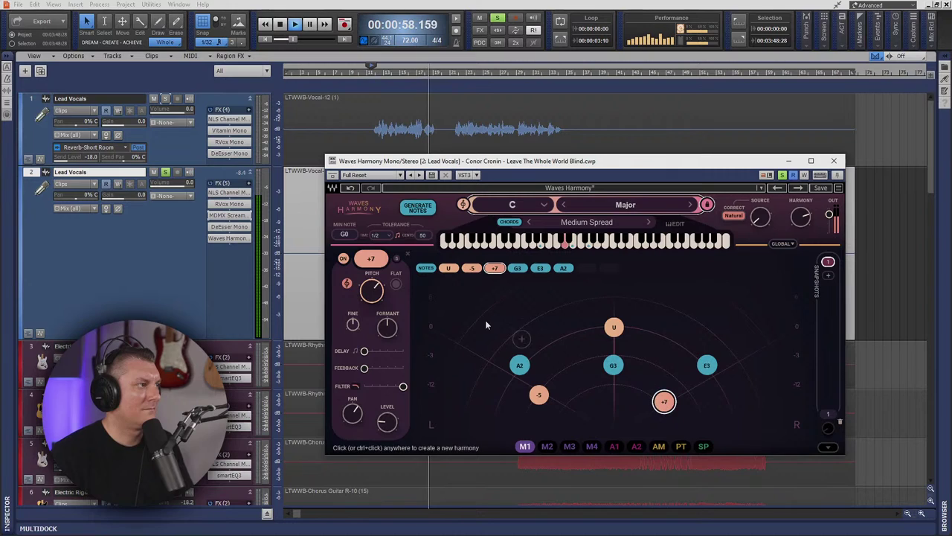
{"action": "left_click_drag", "start_coordinate": [367, 267], "coordinate": [367, 285]}
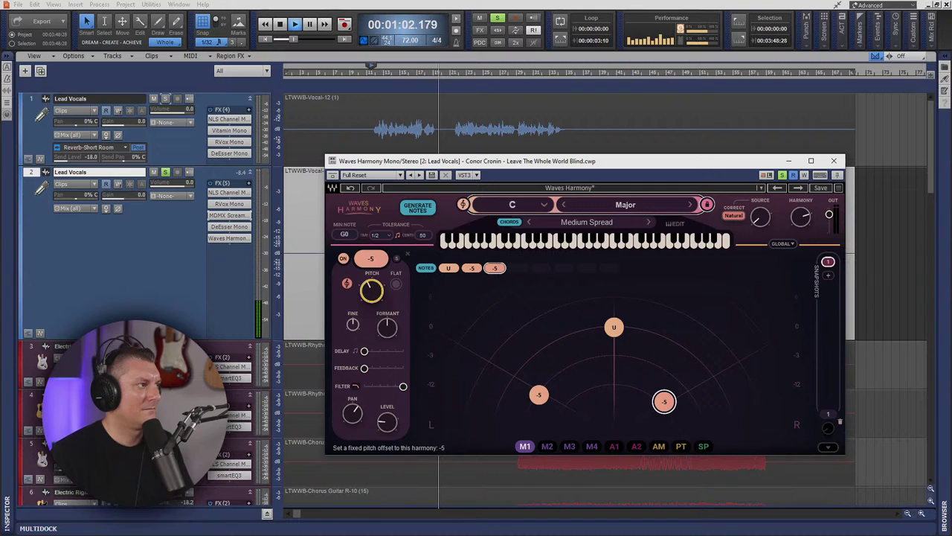
- Move both added voices closer and louder, the left one to about pan -24 and -6.3 dB, and set its pitch to -3
{"action": "left_click_drag", "start_coordinate": [664, 401], "coordinate": [650, 363]}
{"action": "left_click_drag", "start_coordinate": [539, 394], "coordinate": [573, 369]}
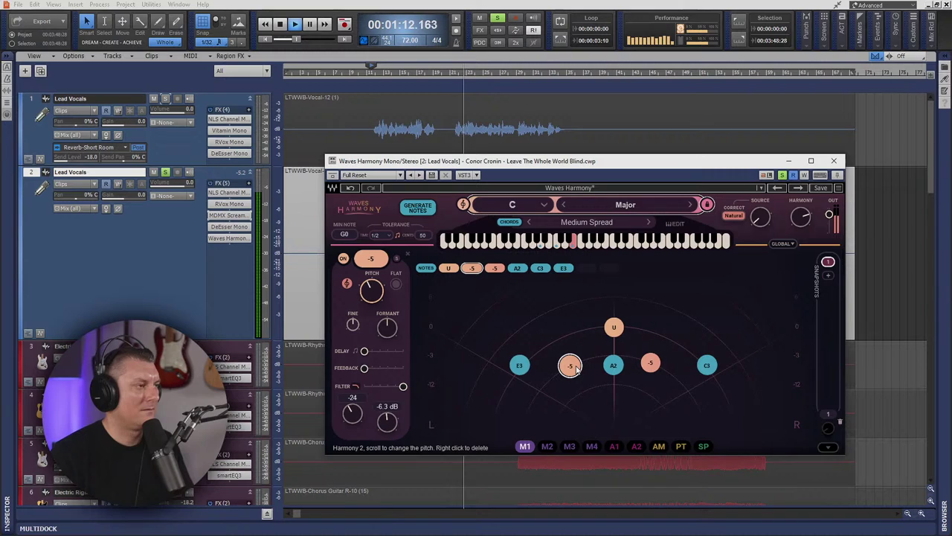
{"action": "left_click_drag", "start_coordinate": [569, 364], "coordinate": [594, 370]}
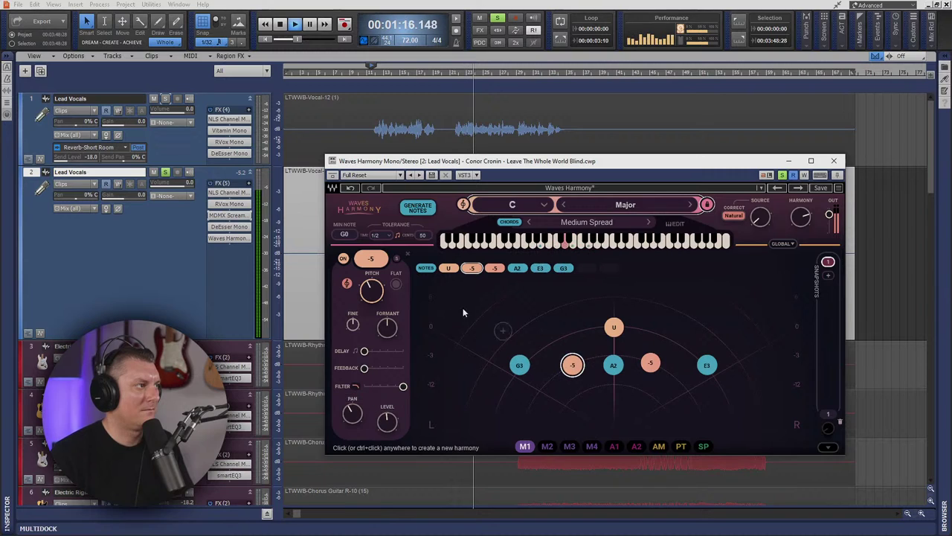
{"action": "scroll", "coordinate": [371, 290], "scroll_direction": "up", "scroll_amount": 1}
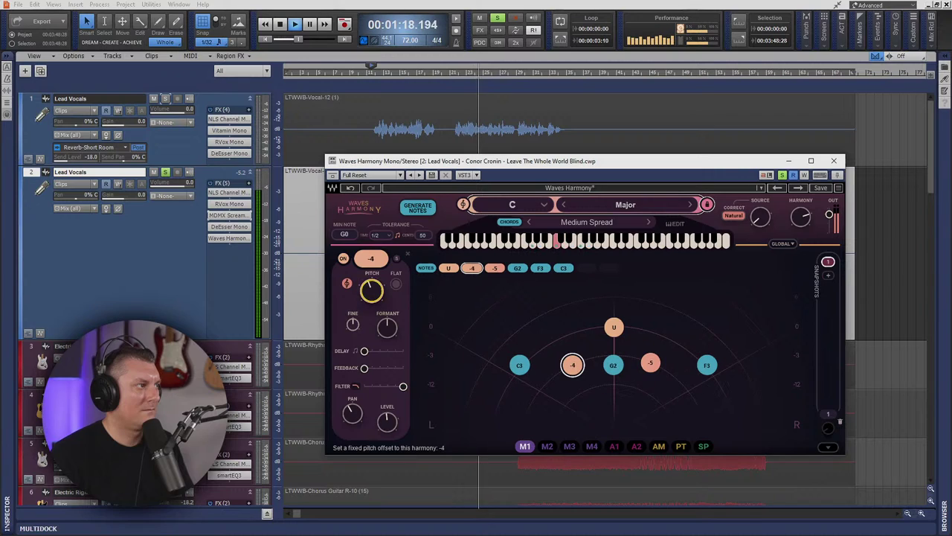
- Apply a high-pass filter with a cutoff slightly above 244 Hz to the -5 voice and audition it
{"action": "left_click", "coordinate": [649, 364]}
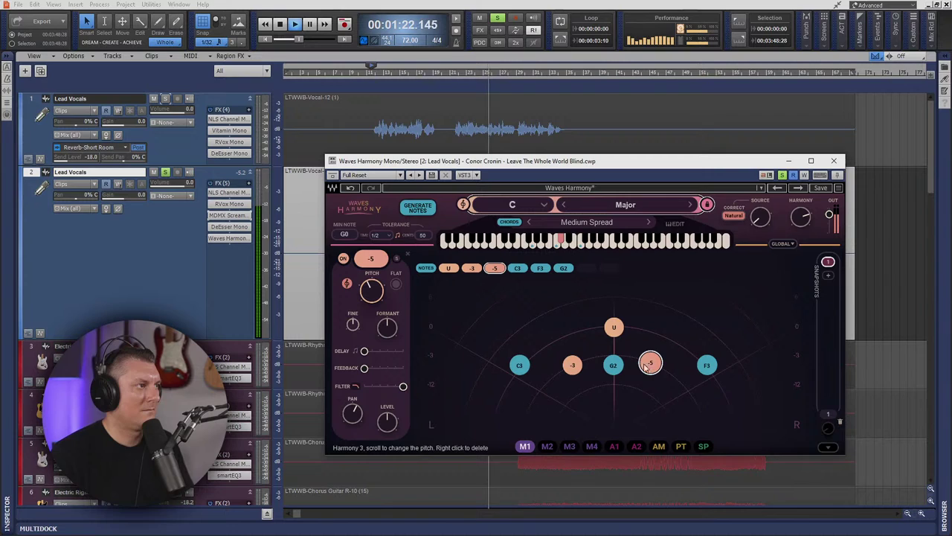
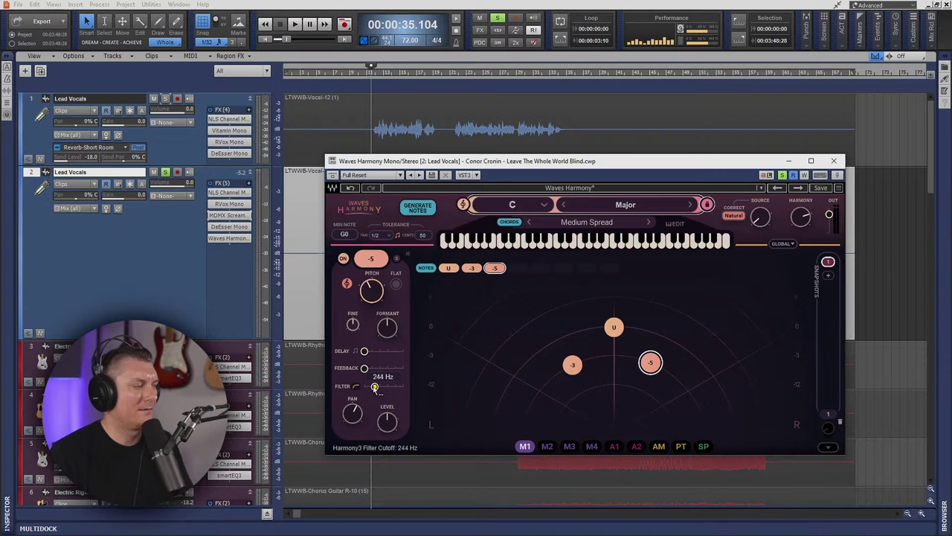
{"action": "key", "text": "space"}
{"action": "left_click_drag", "start_coordinate": [375, 388], "coordinate": [377, 387]}
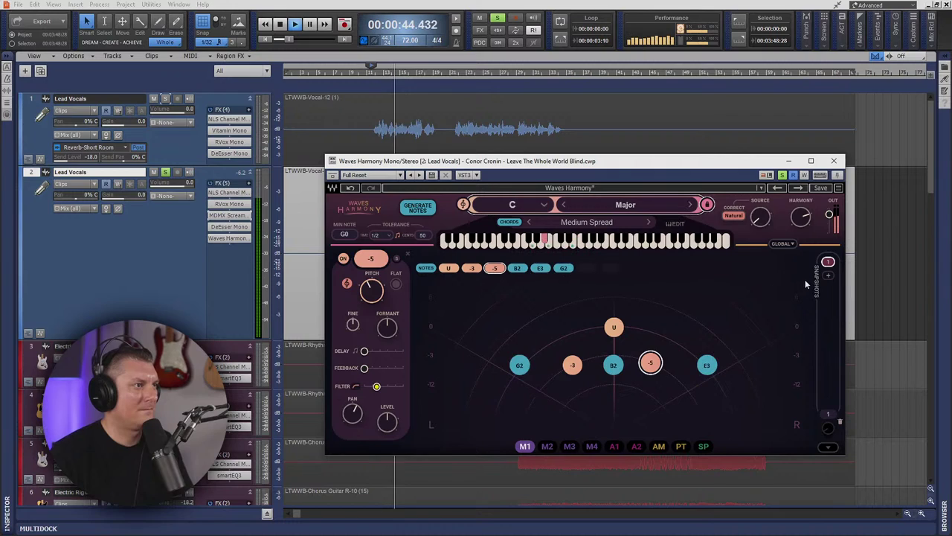
{"action": "key", "text": "space"}
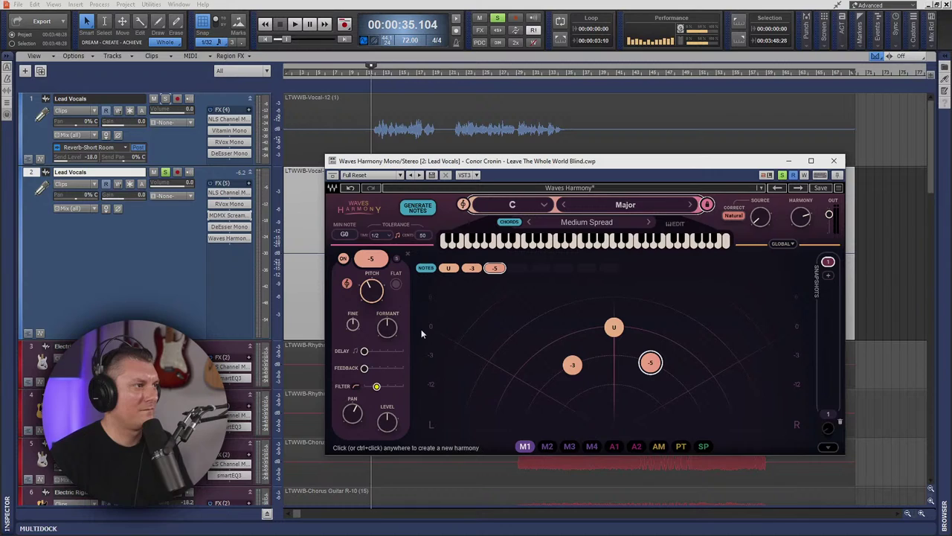
- Align the -3 voice's height with the -5 voice, turn off Generate Notes, and start playback
{"action": "left_click", "coordinate": [573, 363]}
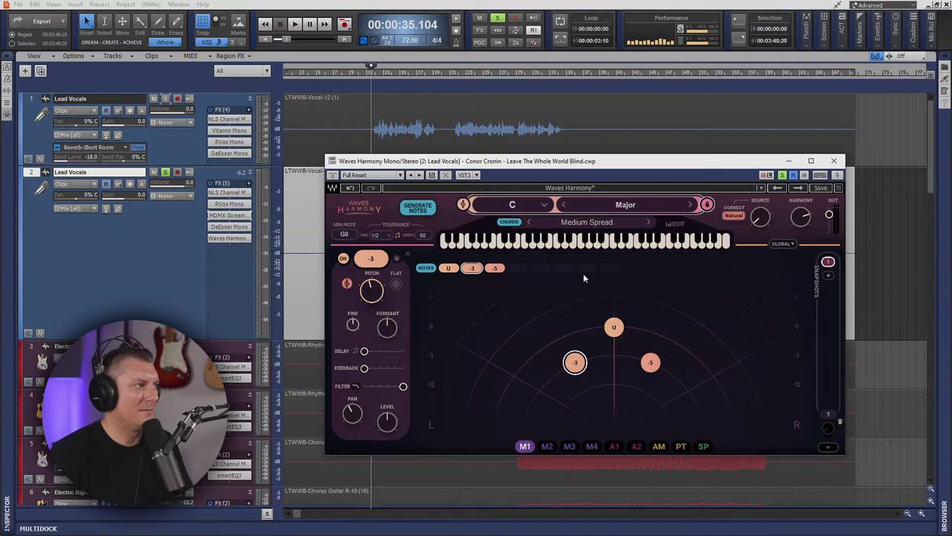
{"action": "left_click", "coordinate": [419, 212]}
{"action": "key", "text": "space"}
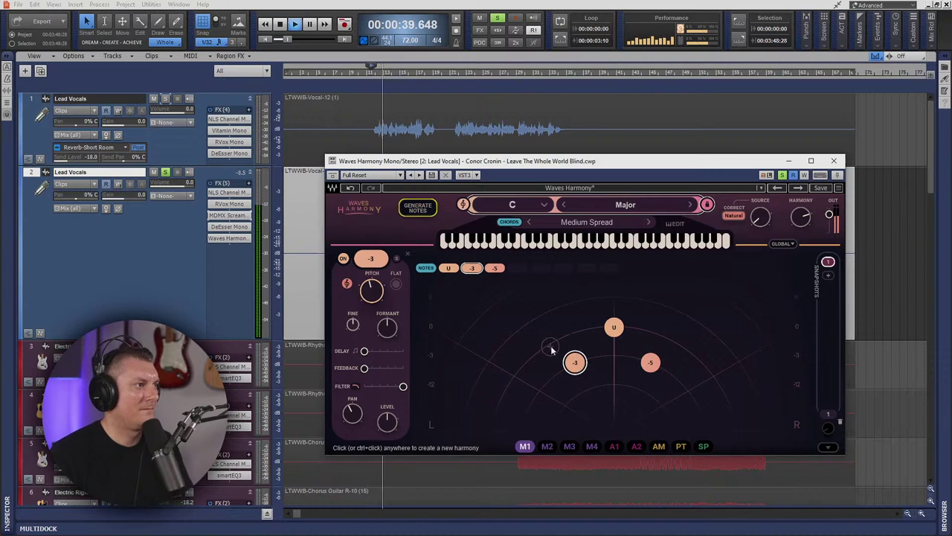
- Add a far-left harmony voice at about pan -53 and -8.3 dB with a pitch offset of +3
{"action": "left_click", "coordinate": [554, 341]}
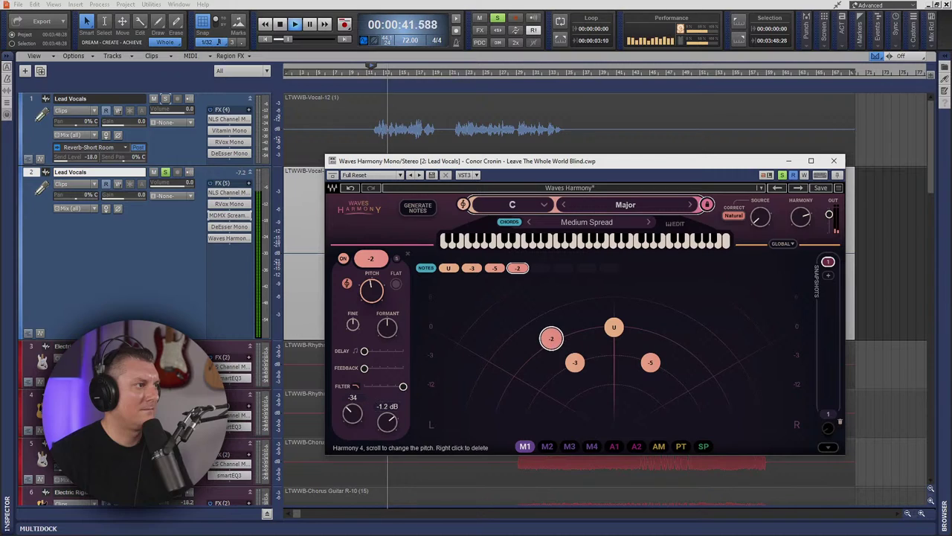
{"action": "left_click_drag", "start_coordinate": [551, 339], "coordinate": [512, 369]}
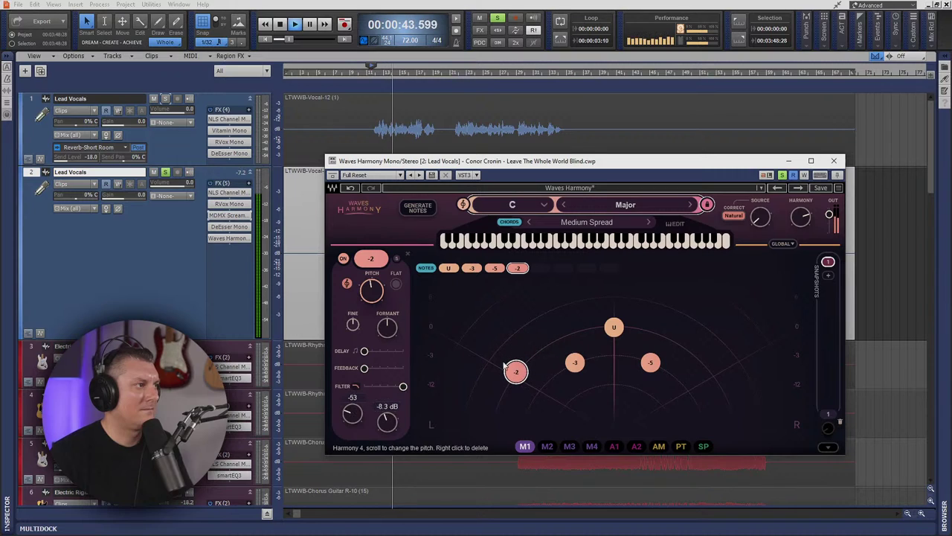
{"action": "scroll", "coordinate": [513, 372], "scroll_direction": "up", "scroll_amount": 1}
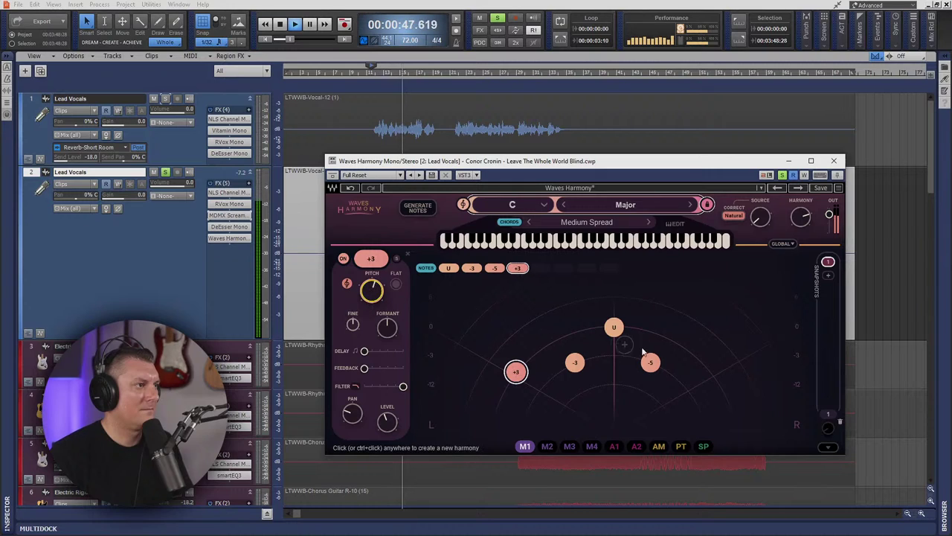
- Add a far-right harmony voice with a pitch offset of +5, lower it slightly, and stop playback after listening
{"action": "left_click", "coordinate": [706, 365]}
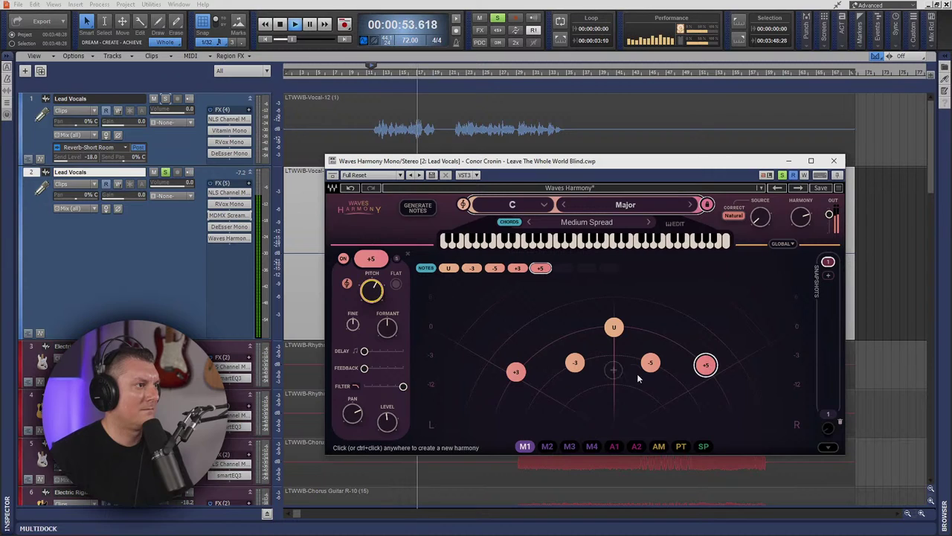
{"action": "left_click_drag", "start_coordinate": [707, 364], "coordinate": [713, 376]}
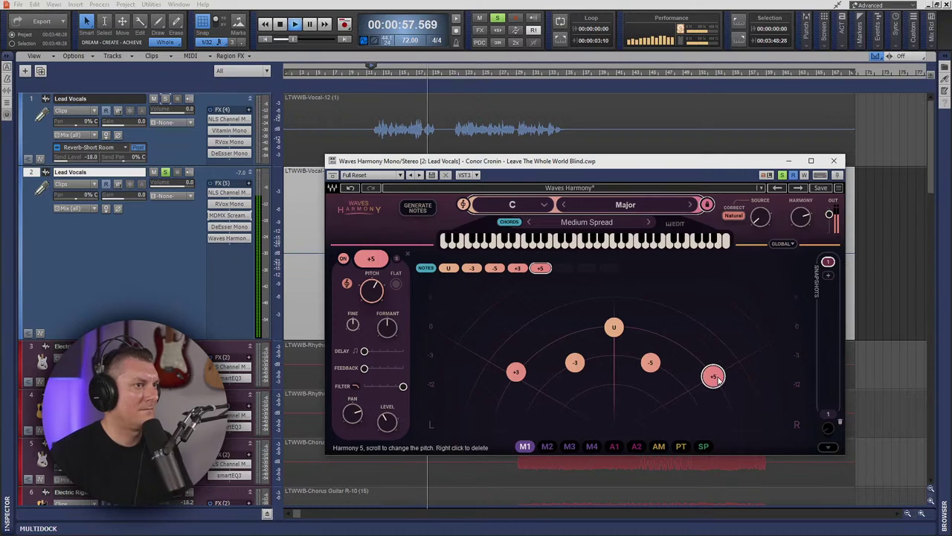
{"action": "mouse_move", "coordinate": [365, 418]}
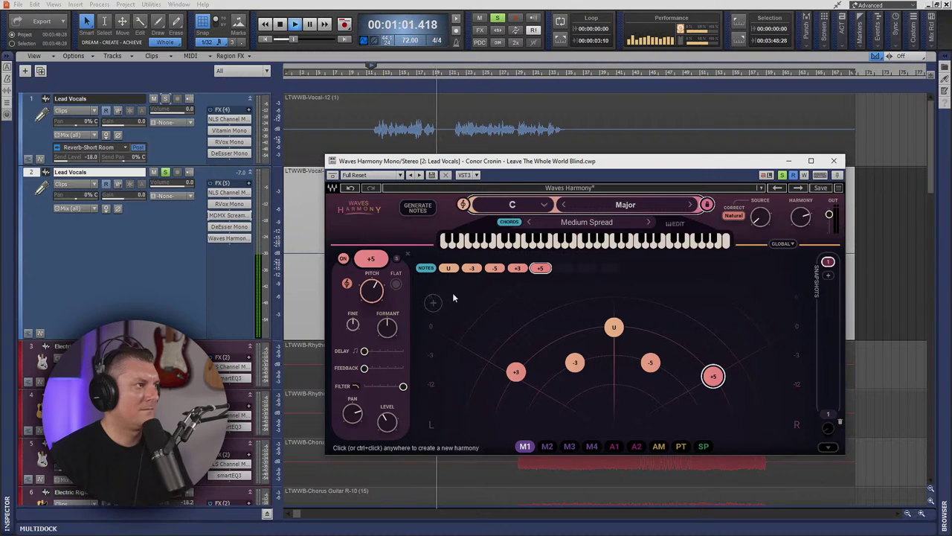
{"action": "key", "text": "space"}
- Close Waves Harmony, lower the duplicated Lead Vocals volume to -INF, and solo the original Lead Vocals track
{"action": "mouse_move", "coordinate": [814, 221]}
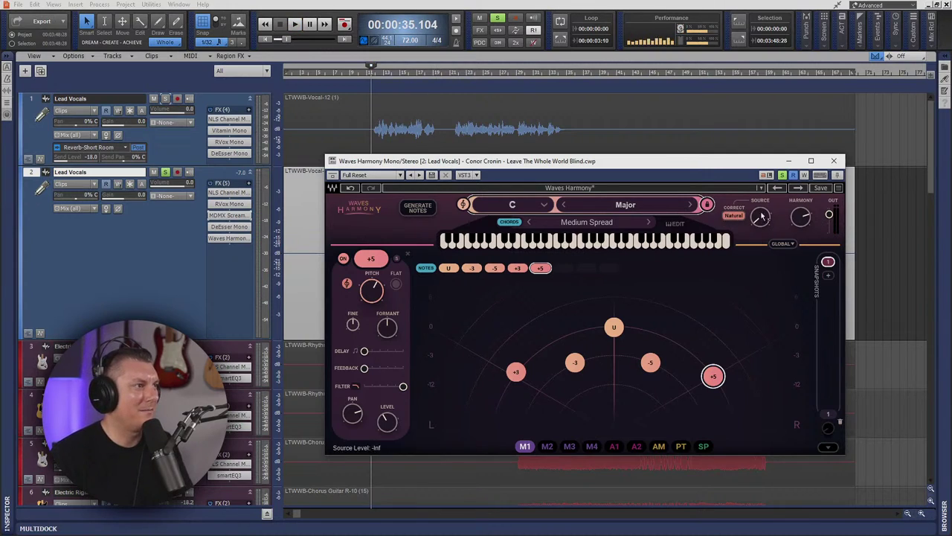
{"action": "left_click", "coordinate": [837, 163]}
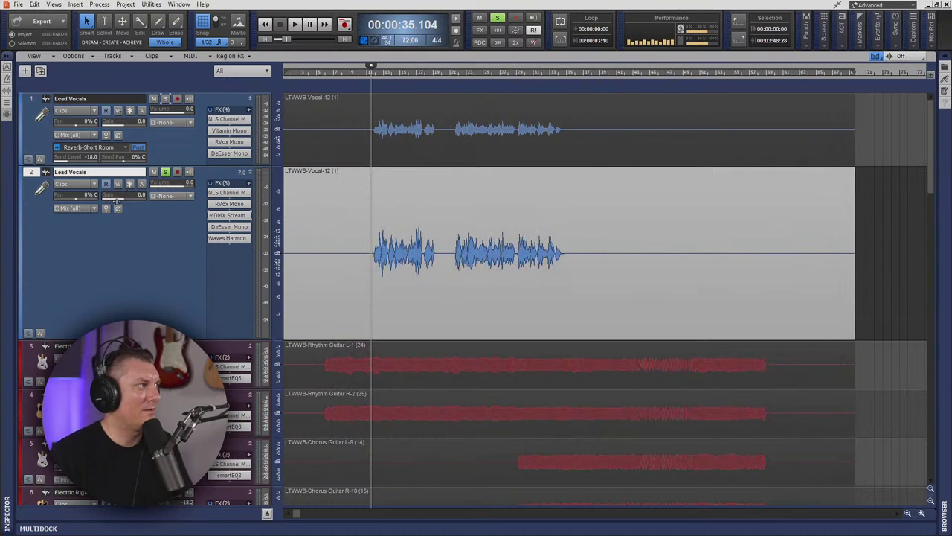
{"action": "left_click_drag", "start_coordinate": [182, 183], "coordinate": [158, 186]}
{"action": "left_click", "coordinate": [165, 99]}
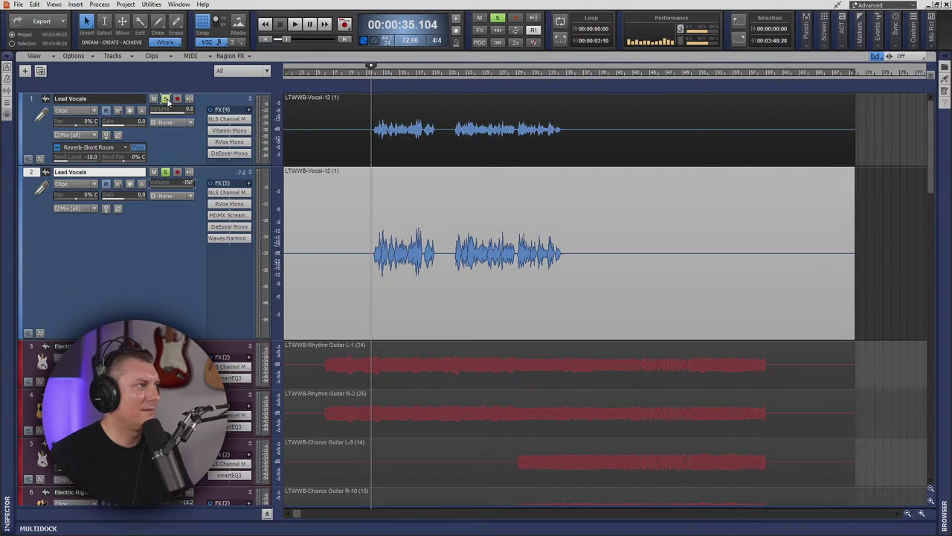
- Start playback and raise the duplicated Lead Vocals volume to -9.7 dB under the original vocal
{"action": "key", "text": "space"}
{"action": "left_click_drag", "start_coordinate": [151, 186], "coordinate": [156, 187]}
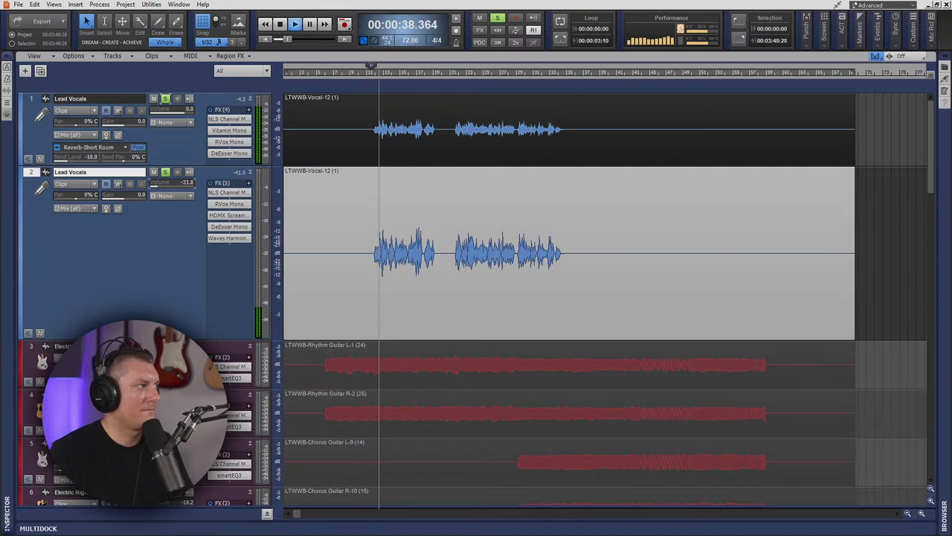
{"action": "left_click_drag", "start_coordinate": [157, 187], "coordinate": [171, 186]}
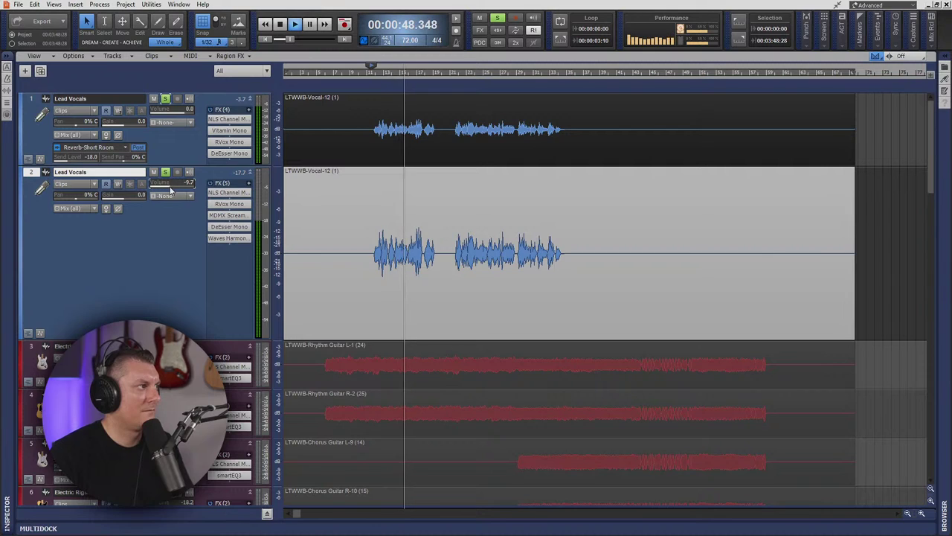
- Increase the Gain and Temperature in the duplicated vocal's MDMX Screamer, and close the plug-in
{"action": "double_click", "coordinate": [229, 215]}
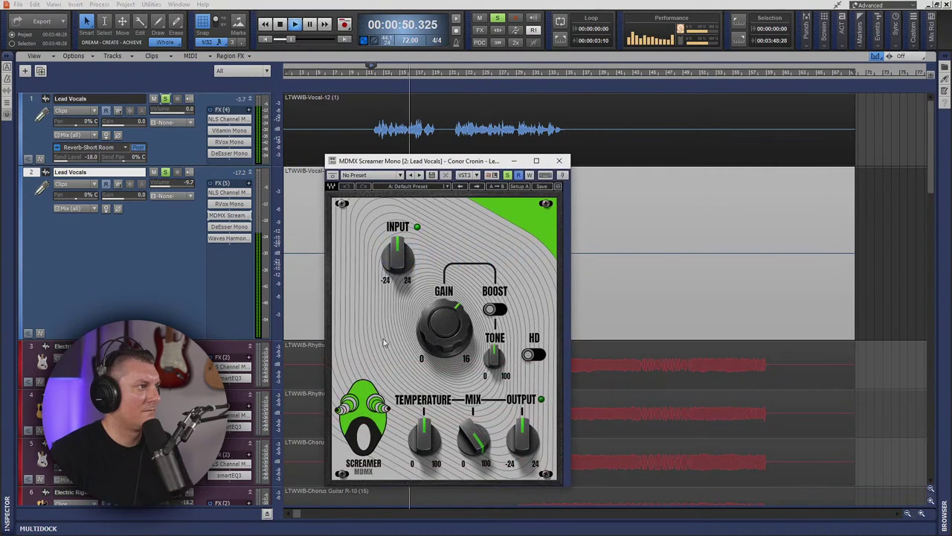
{"action": "mouse_move", "coordinate": [430, 346]}
{"action": "left_mouse_down"}
{"action": "mouse_move", "coordinate": [430, 320]}
{"action": "mouse_move", "coordinate": [436, 348]}
{"action": "mouse_move", "coordinate": [436, 338]}
{"action": "left_mouse_up"}
{"action": "left_click_drag", "start_coordinate": [422, 445], "coordinate": [422, 432]}
{"action": "left_click_drag", "start_coordinate": [523, 443], "coordinate": [523, 440]}
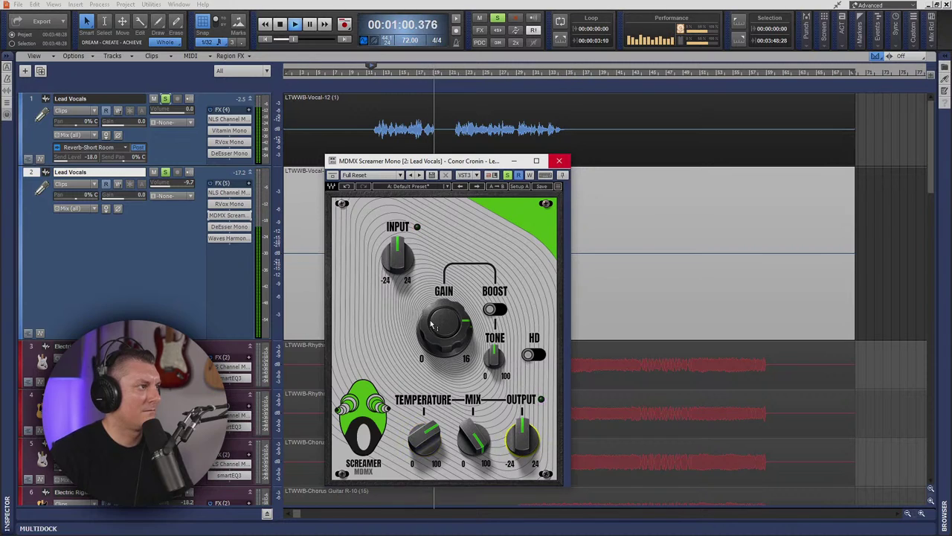
{"action": "left_click", "coordinate": [559, 161]}
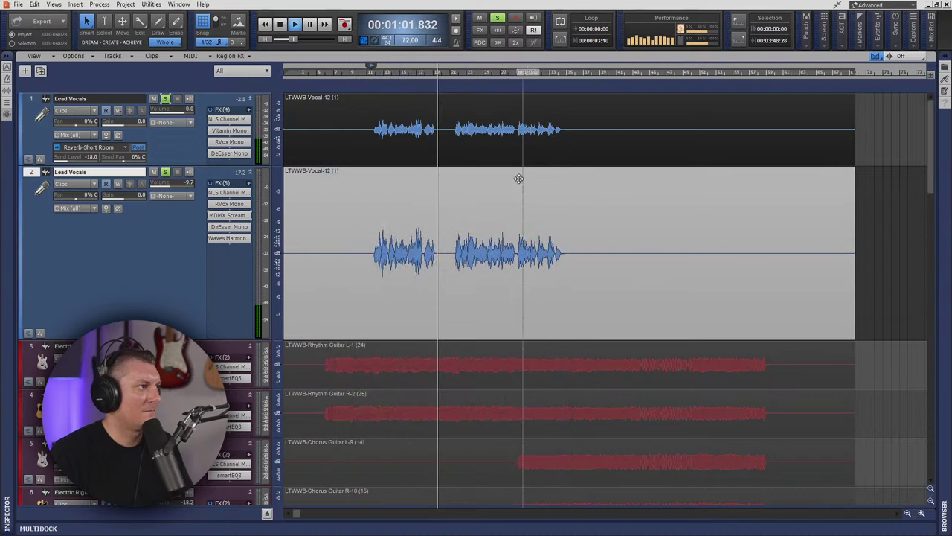
- In the duplicated vocal's Waves Harmony, set the far-left voice's pitch offset to -5 and the far-right voice's to -3
{"action": "double_click", "coordinate": [228, 238]}
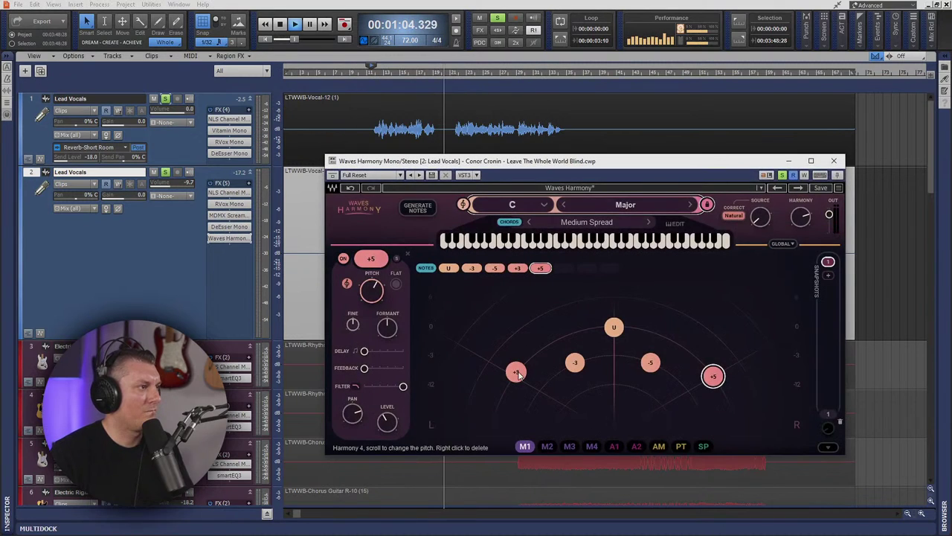
{"action": "scroll", "coordinate": [518, 374], "scroll_direction": "down", "scroll_amount": 2}
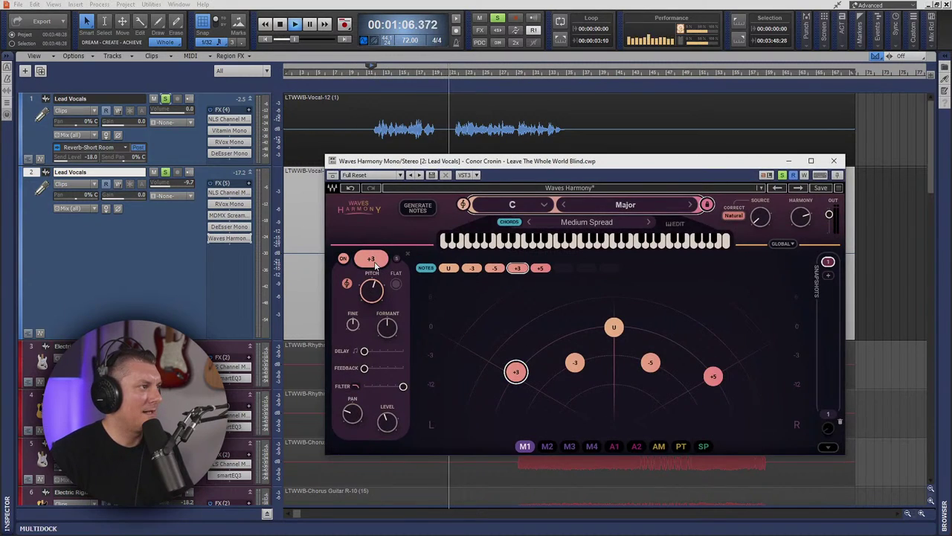
{"action": "scroll", "coordinate": [516, 371], "scroll_direction": "down", "scroll_amount": 3}
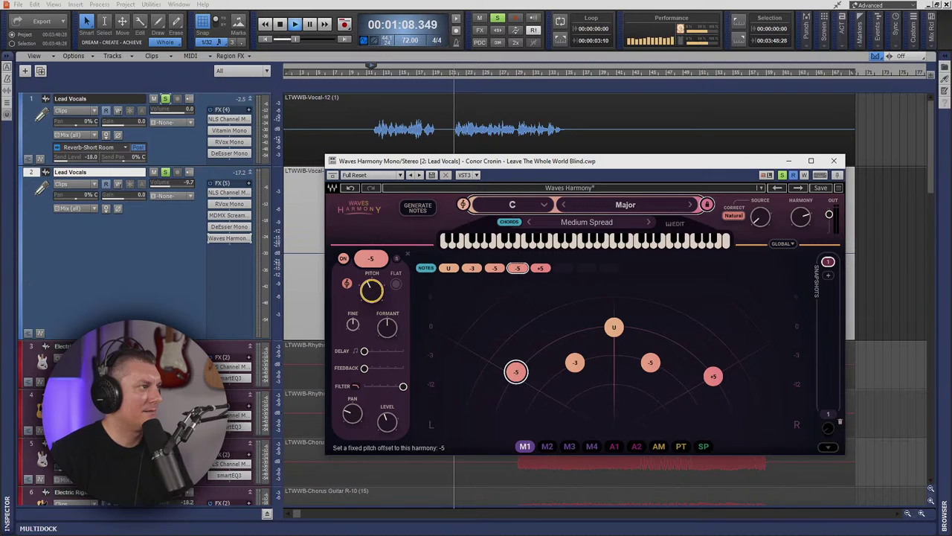
{"action": "left_click", "coordinate": [712, 377]}
{"action": "scroll", "coordinate": [713, 377], "scroll_direction": "down", "scroll_amount": 6}
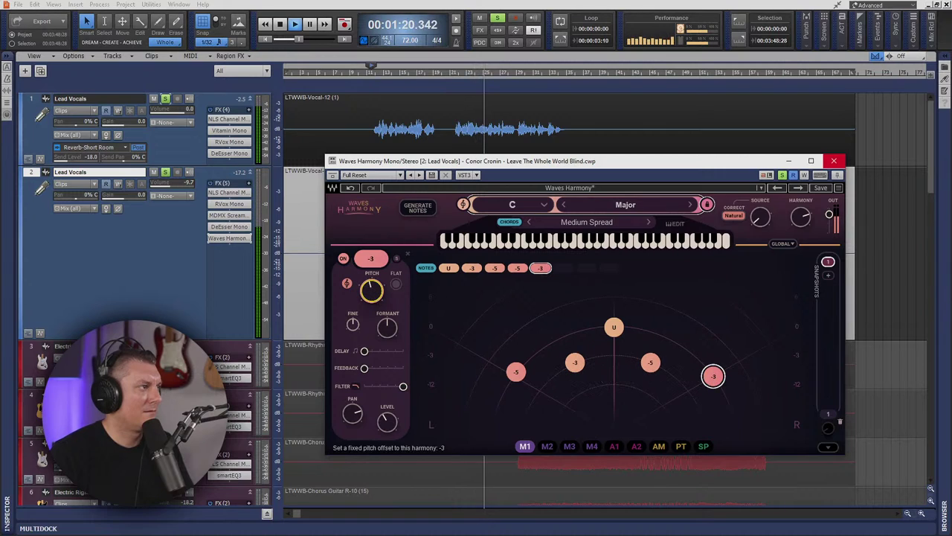
{"action": "left_click", "coordinate": [834, 160]}
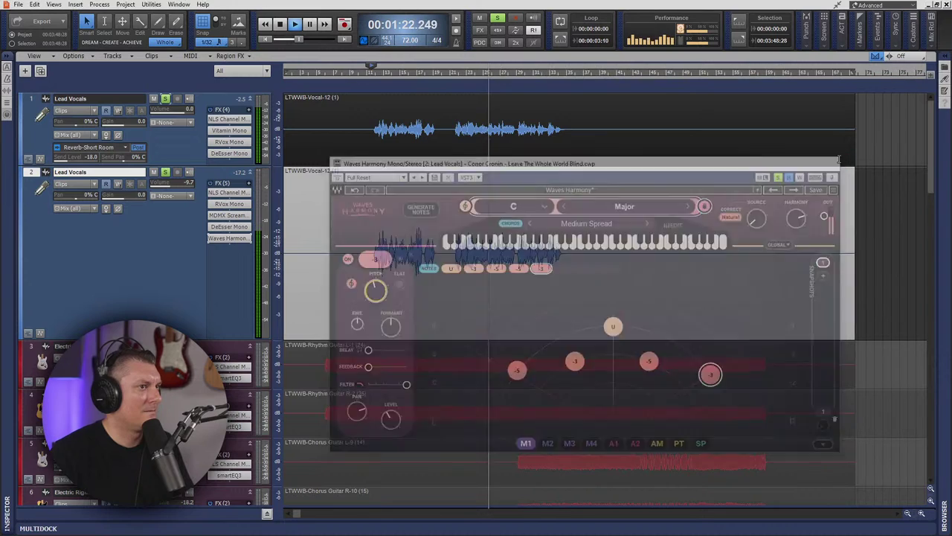
- Unsolo both Lead Vocals tracks and return the duplicate's volume to -INF, checking playback with the full mix
{"action": "left_click", "coordinate": [367, 264]}
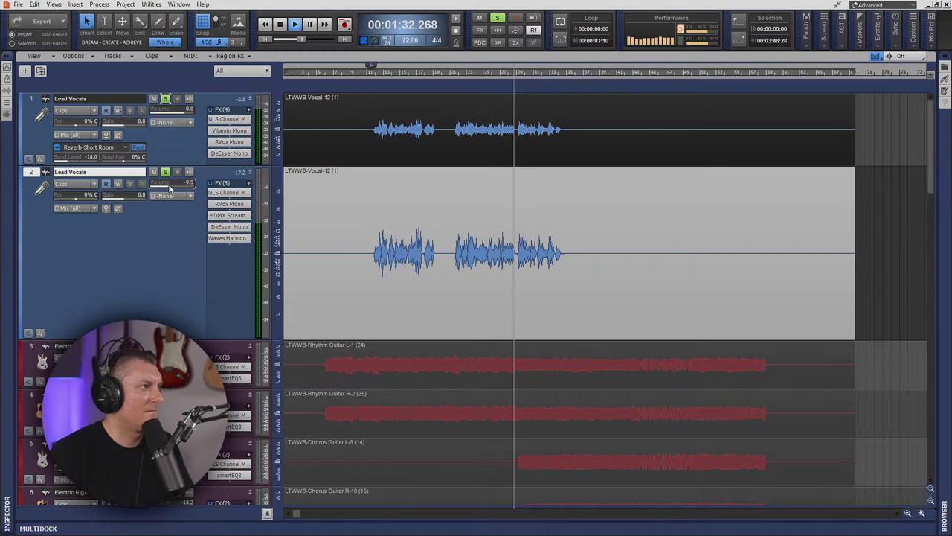
{"action": "key", "text": "space"}
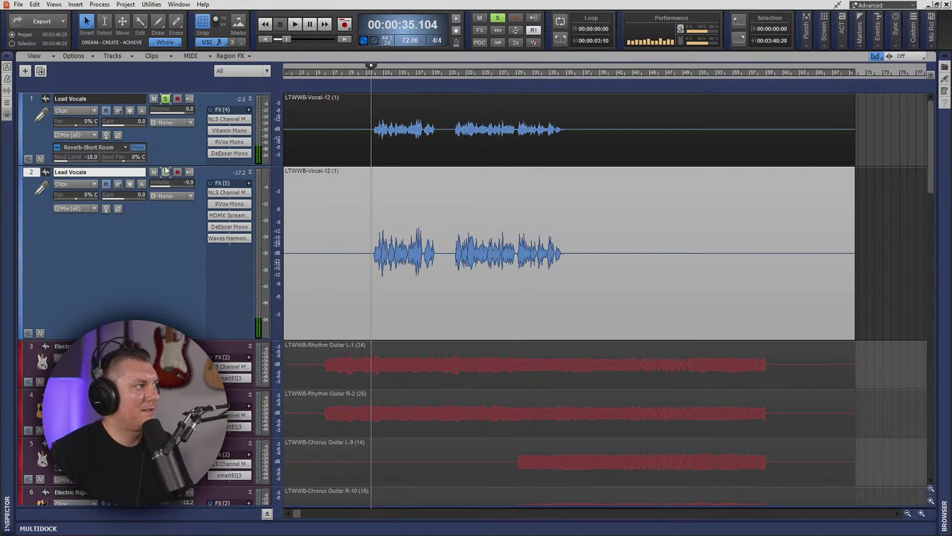
{"action": "left_click", "coordinate": [165, 172]}
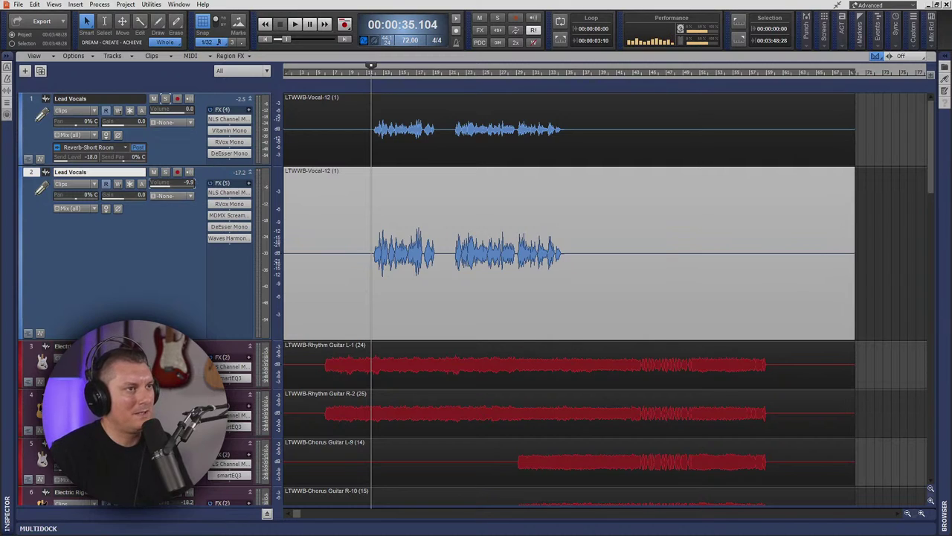
{"action": "key", "text": "ctrl+z"}
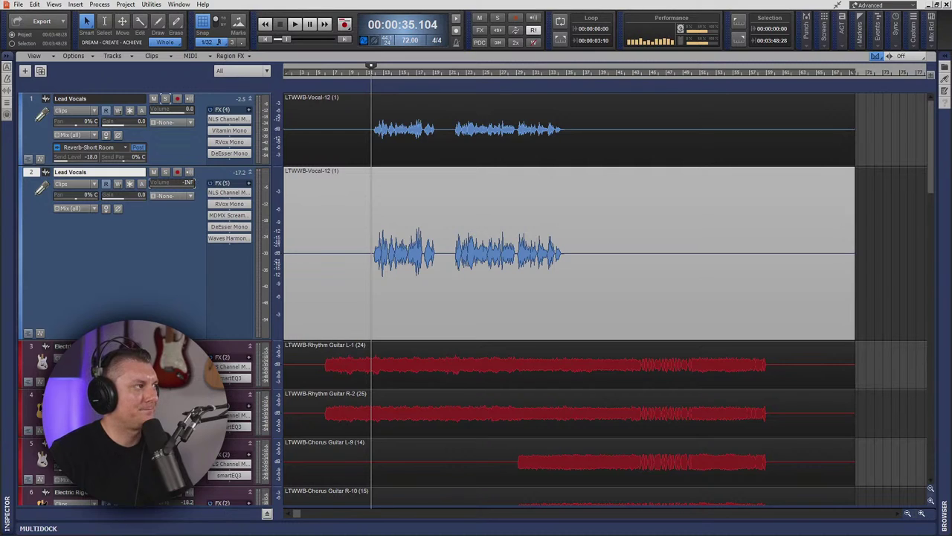
{"action": "key", "text": "space"}
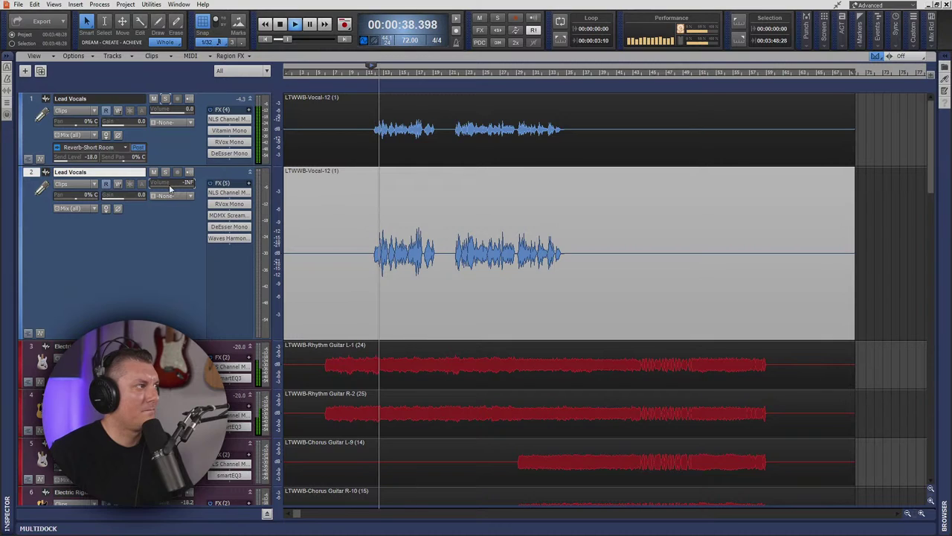
{"action": "key", "text": "space"}
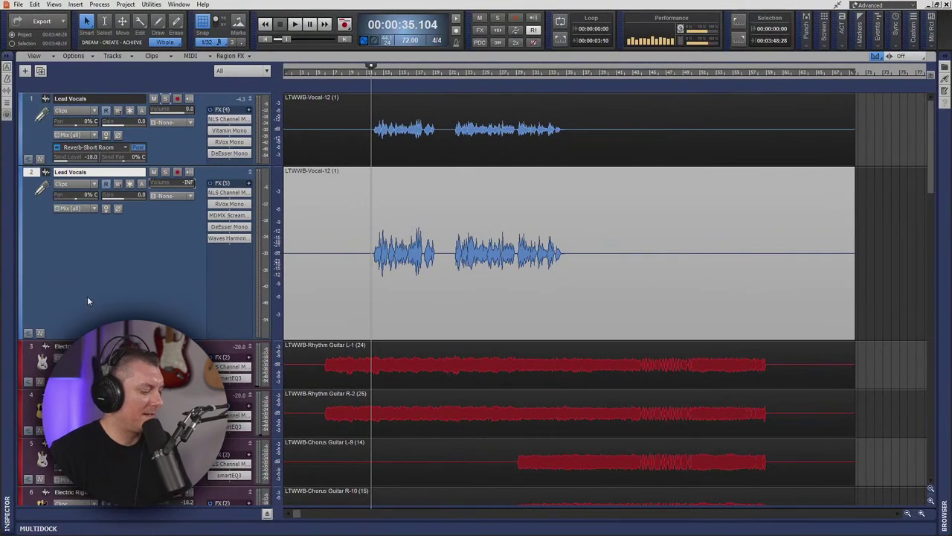
- Select all tracks except the two Lead Vocals tracks
{"action": "left_click", "coordinate": [80, 209]}
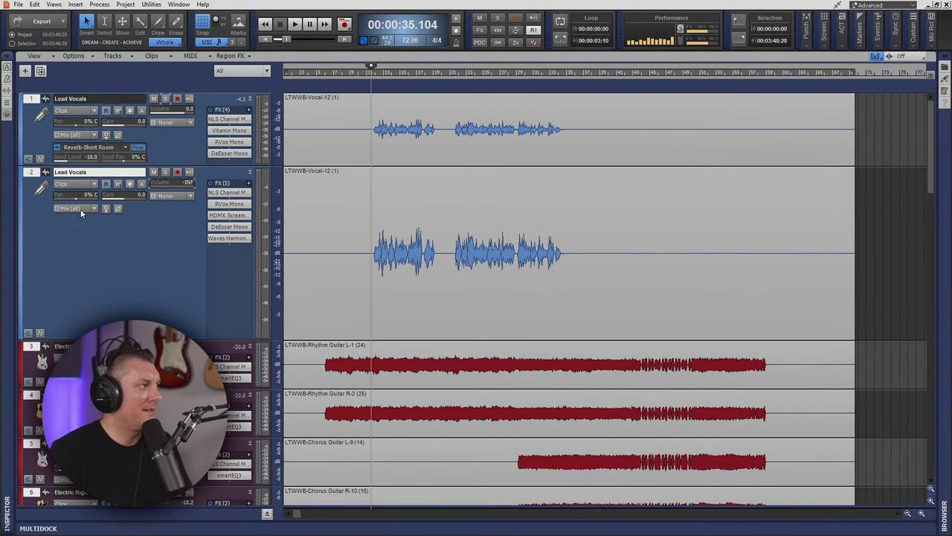
{"action": "left_click", "coordinate": [33, 176]}
{"action": "left_click", "coordinate": [32, 101], "text": "ctrl"}
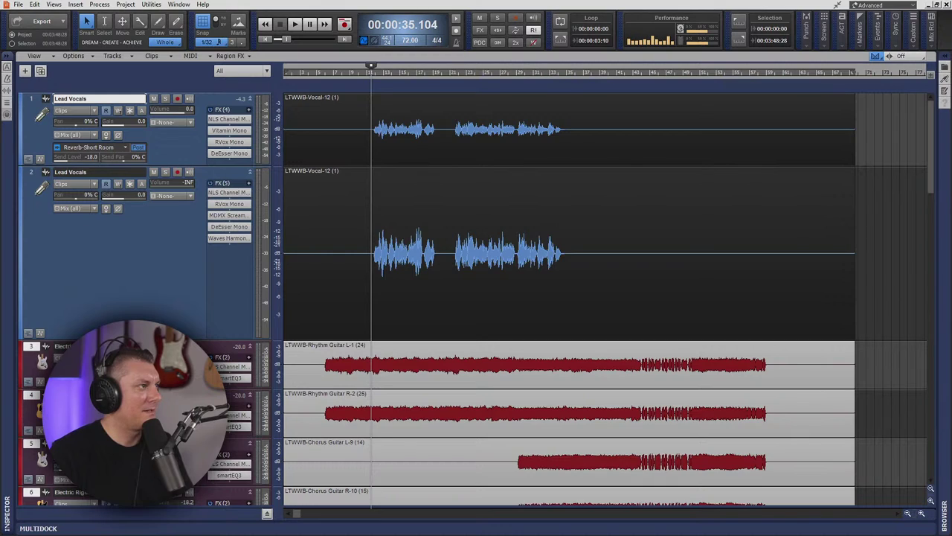
- Play the mix with the duplicated Lead Vocals muted, then unmute it and raise its volume to about -10.3 dB
{"action": "left_click", "coordinate": [155, 172]}
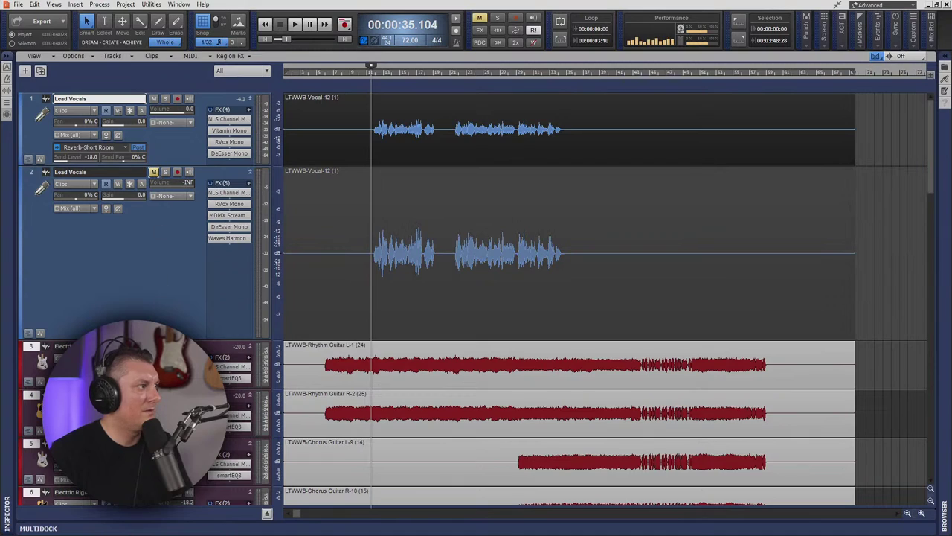
{"action": "key", "text": "space"}
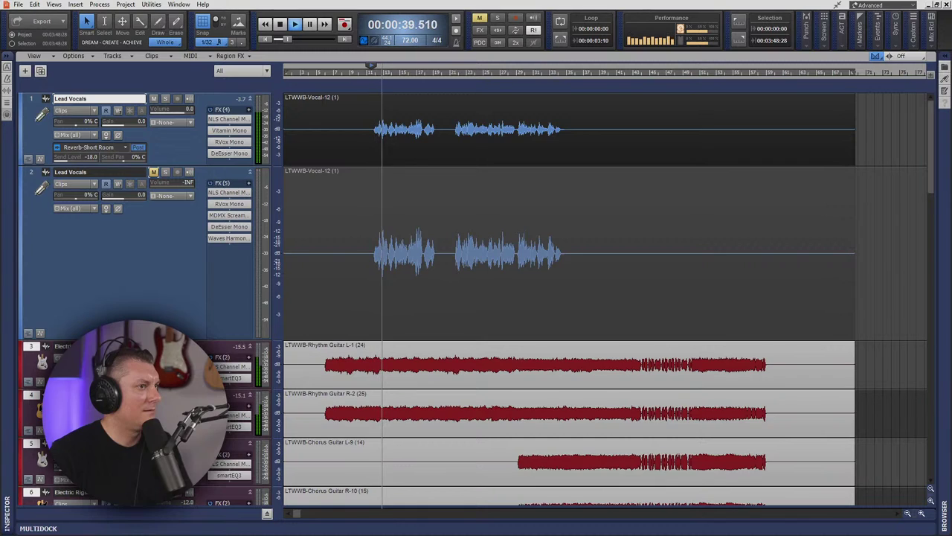
{"action": "left_click", "coordinate": [154, 171]}
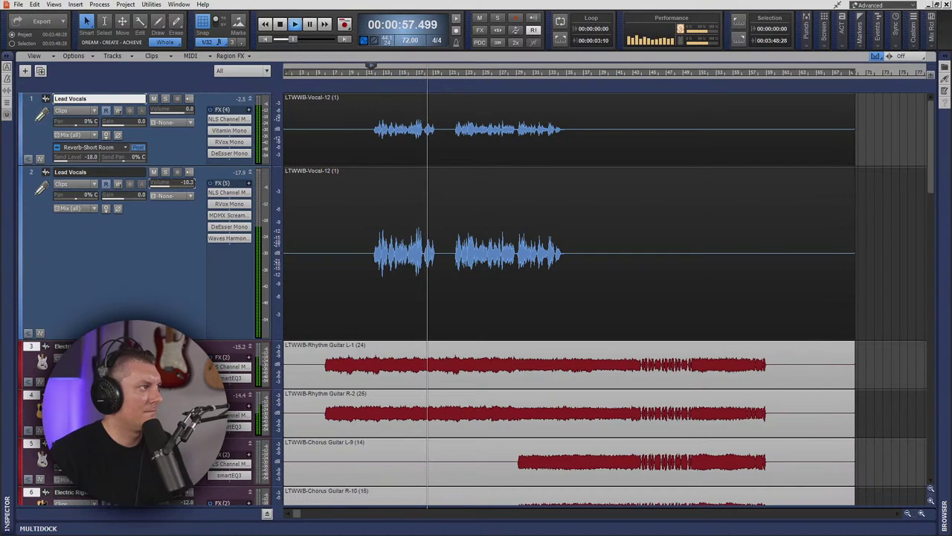
- Check the far-left -5 and inner-left -3 voices in Waves Harmony, close it, and lower the duplicate's volume to -12.3 dB
{"action": "double_click", "coordinate": [229, 238]}
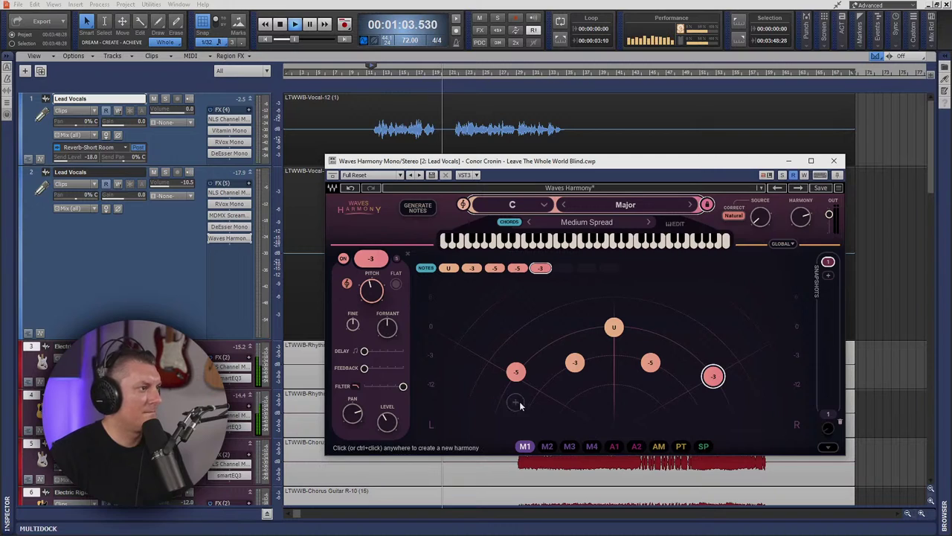
{"action": "left_click", "coordinate": [516, 372]}
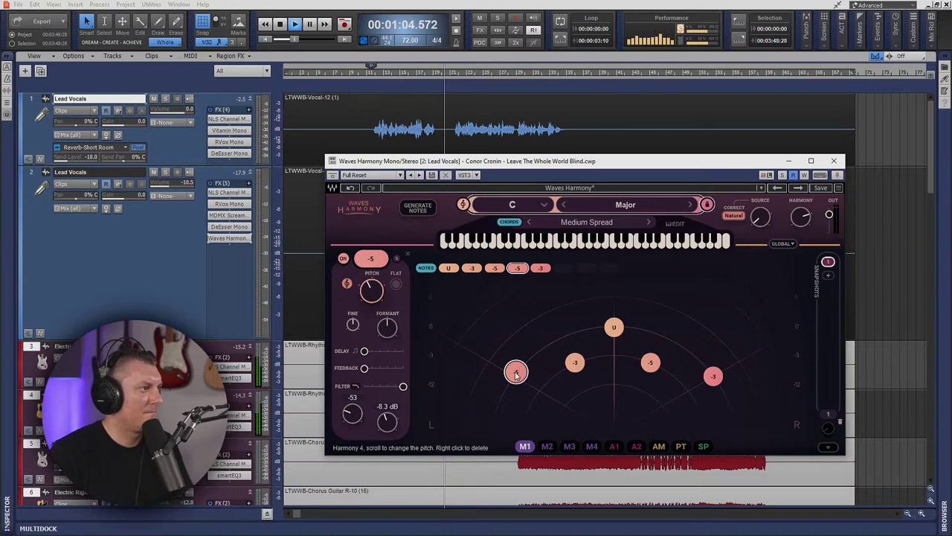
{"action": "left_click", "coordinate": [576, 364]}
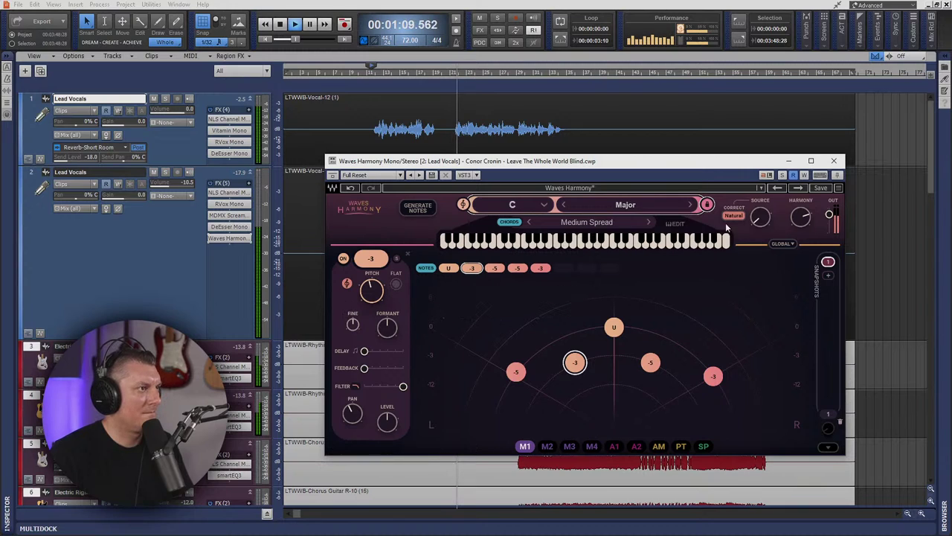
{"action": "left_click", "coordinate": [834, 161]}
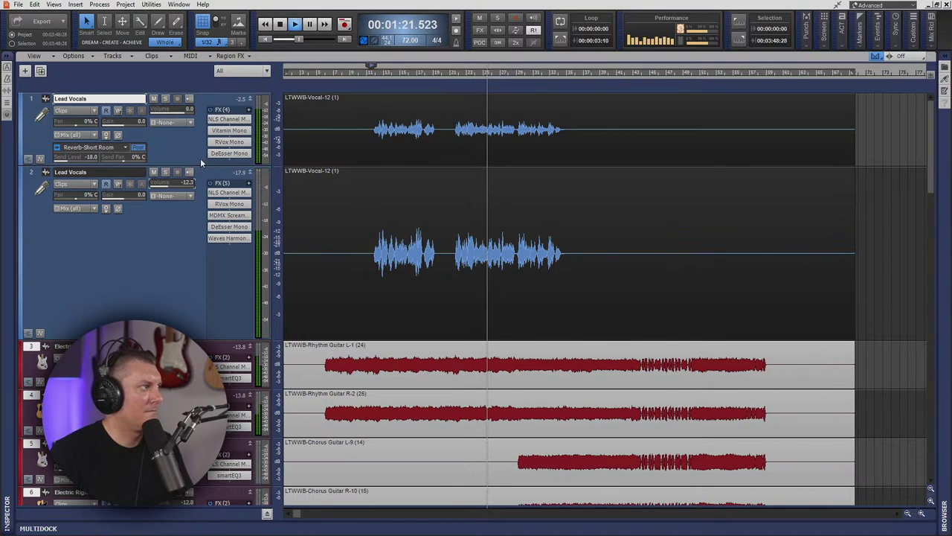
- Shrink all tracks, expand the original Lead Vocals, and raise its Reverb-Short Room send level to -12.0
{"action": "key", "text": "ctrl+Down"}
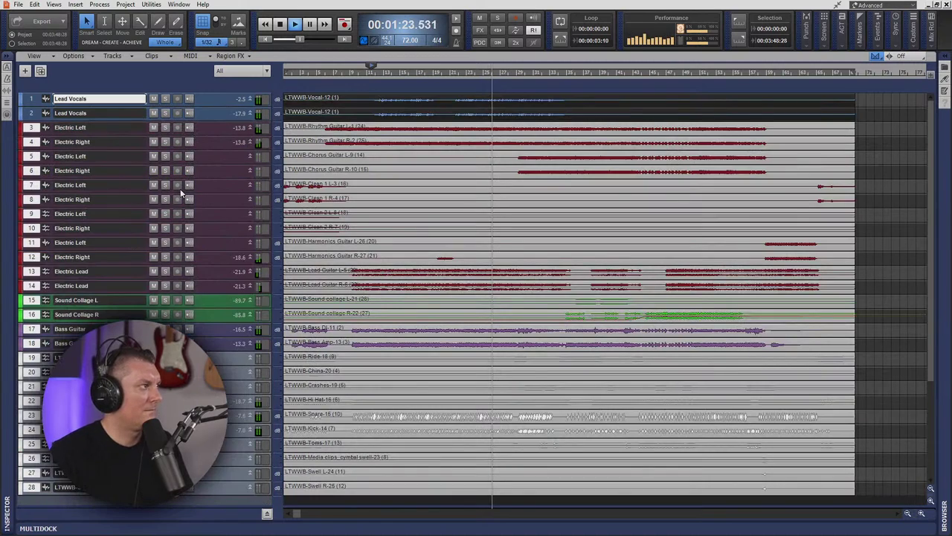
{"action": "double_click", "coordinate": [205, 106]}
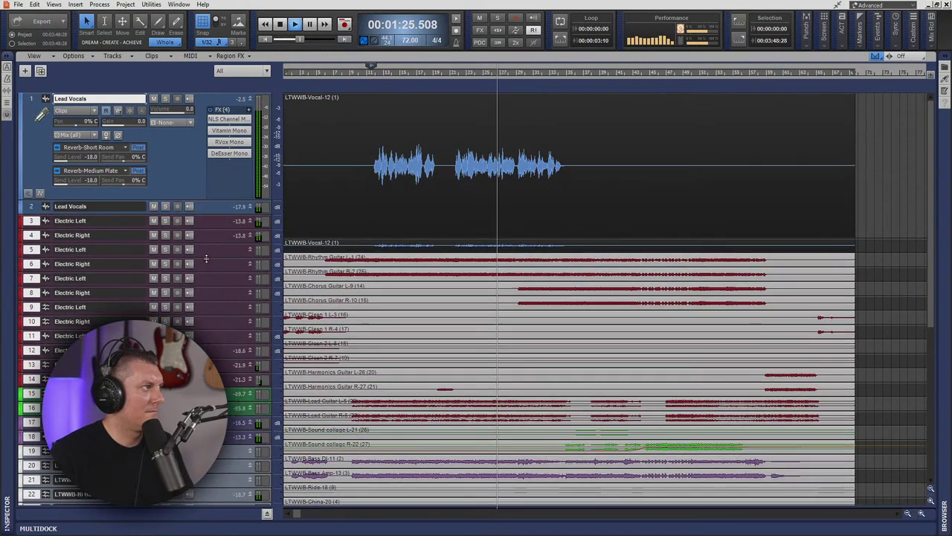
{"action": "left_click_drag", "start_coordinate": [73, 160], "coordinate": [82, 159]}
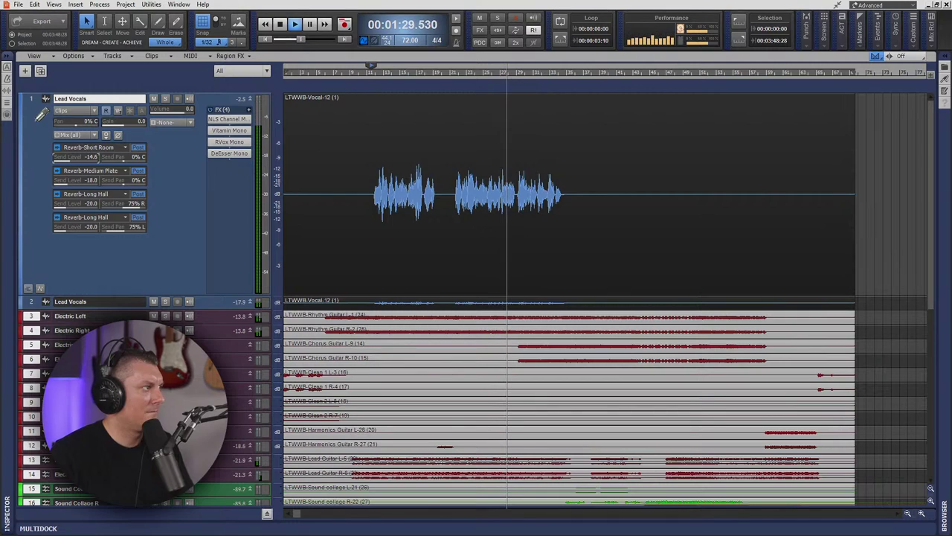
{"action": "left_click_drag", "start_coordinate": [82, 160], "coordinate": [87, 159]}
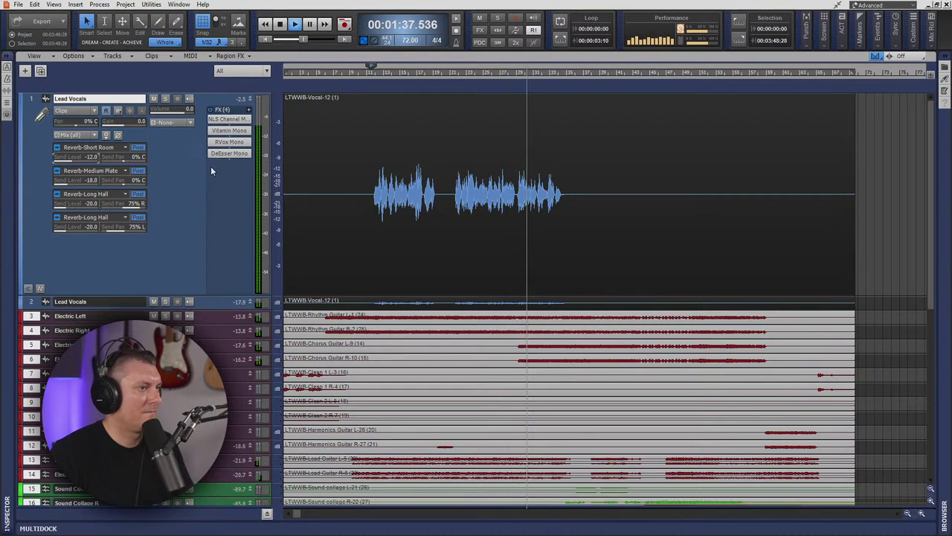
- Expand the duplicated Lead Vocals track, set the centre Waves Harmony voice's pitch offset to -10, and stop playback
{"action": "left_click_drag", "start_coordinate": [215, 308], "coordinate": [216, 416]}
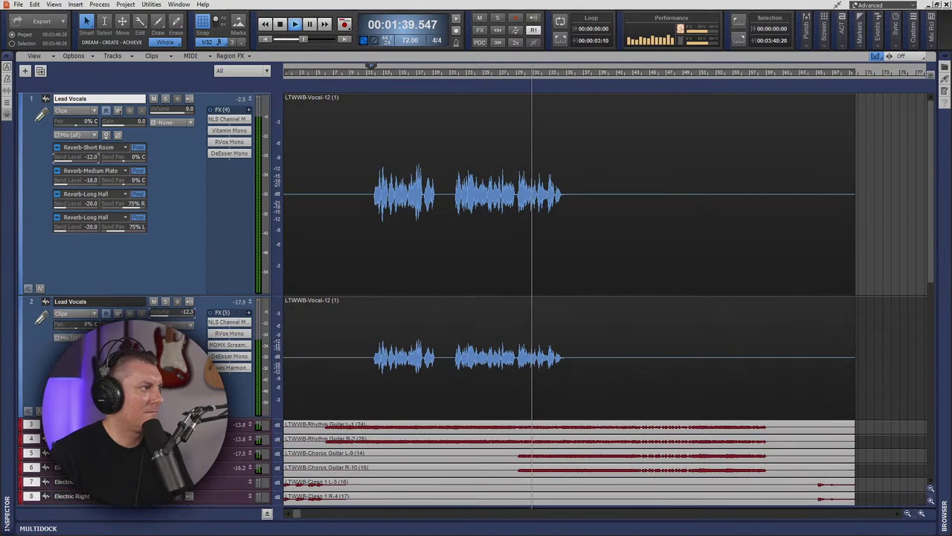
{"action": "double_click", "coordinate": [230, 368]}
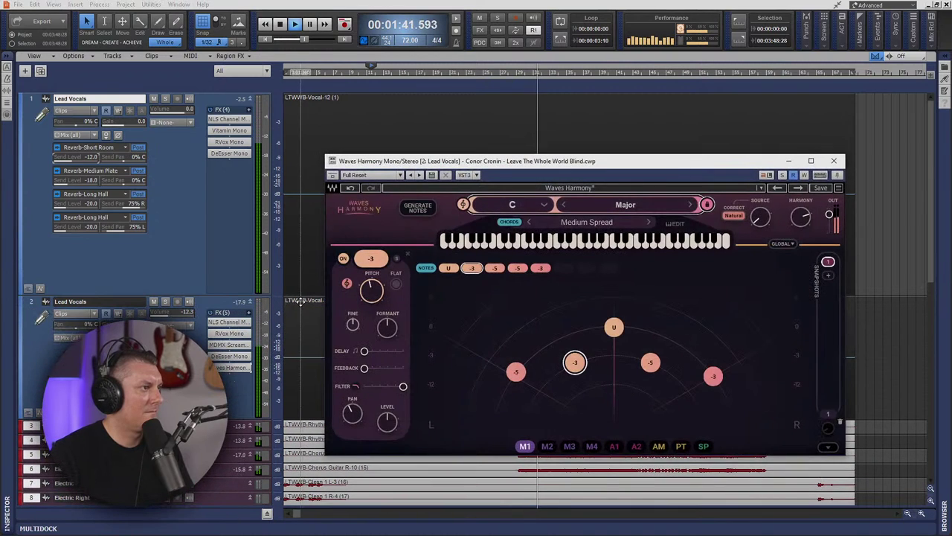
{"action": "left_click", "coordinate": [614, 328]}
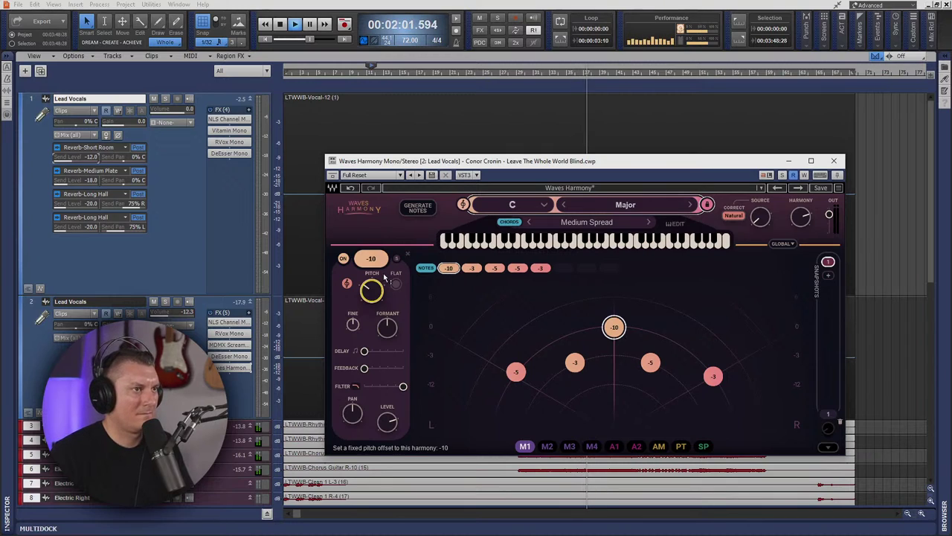
{"action": "key", "text": "space"}
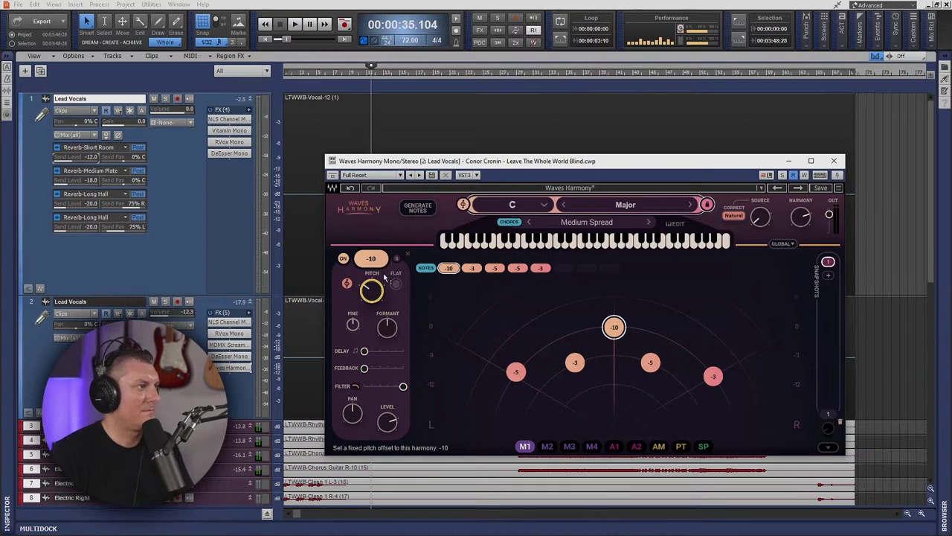
- Play the mix, show Waves Harmony's global controls, briefly solo the duplicated Lead Vocals, and close the plug-in
{"action": "key", "text": "space"}
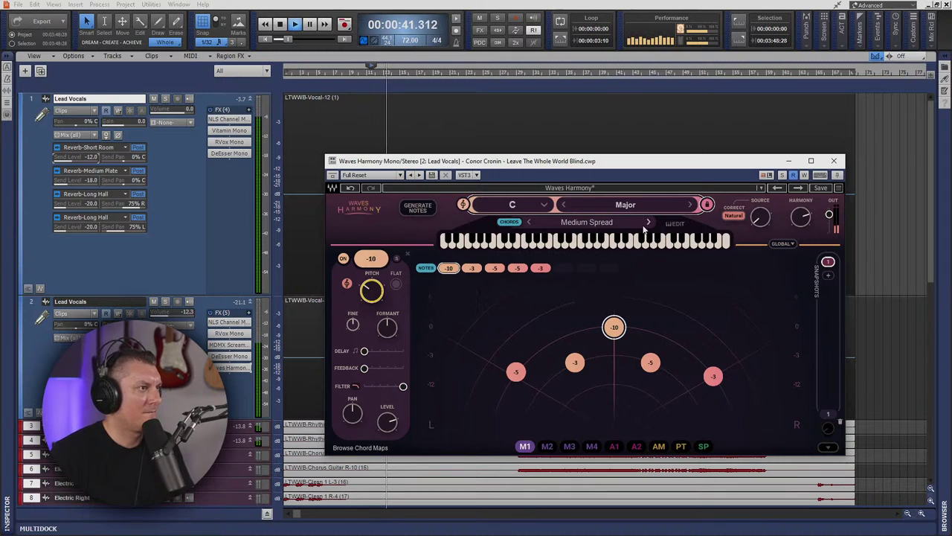
{"action": "left_click", "coordinate": [782, 246]}
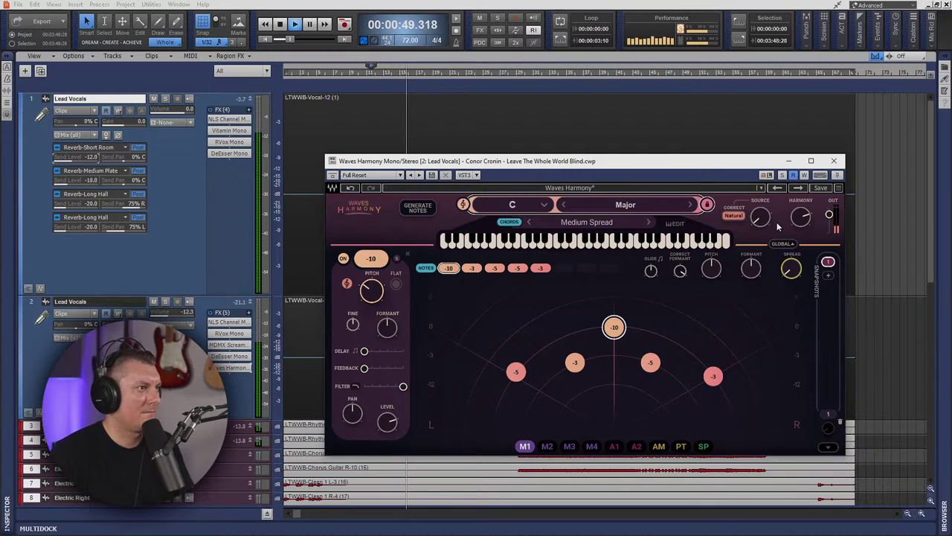
{"action": "left_click", "coordinate": [782, 176]}
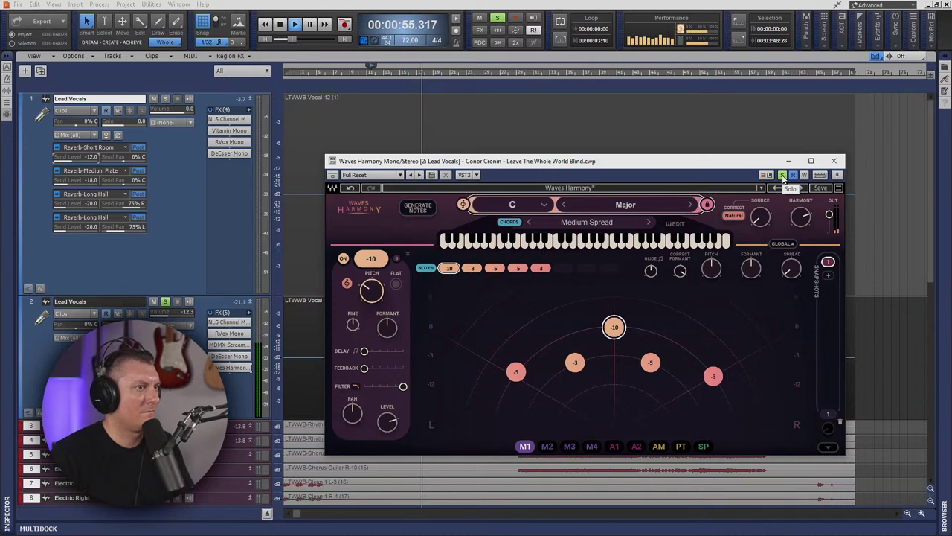
{"action": "left_click", "coordinate": [783, 175]}
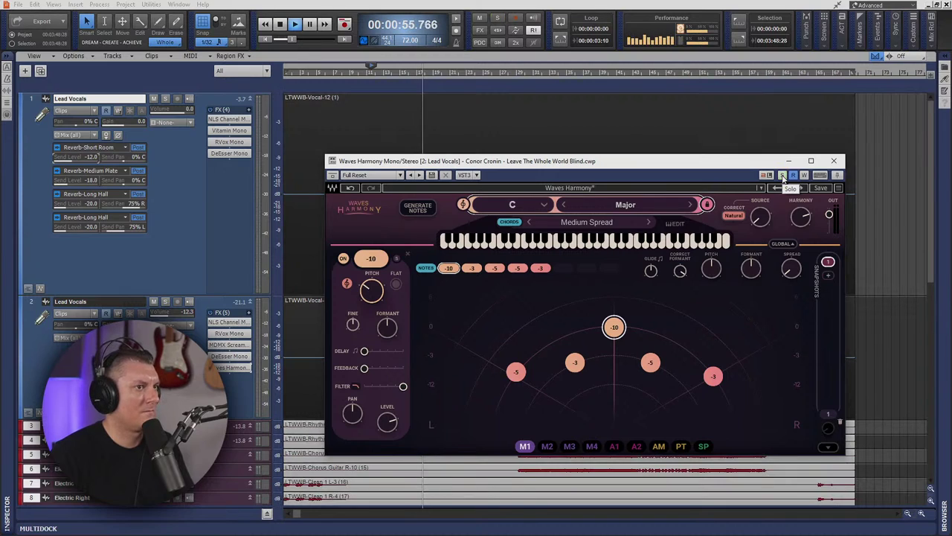
{"action": "left_click", "coordinate": [834, 161]}
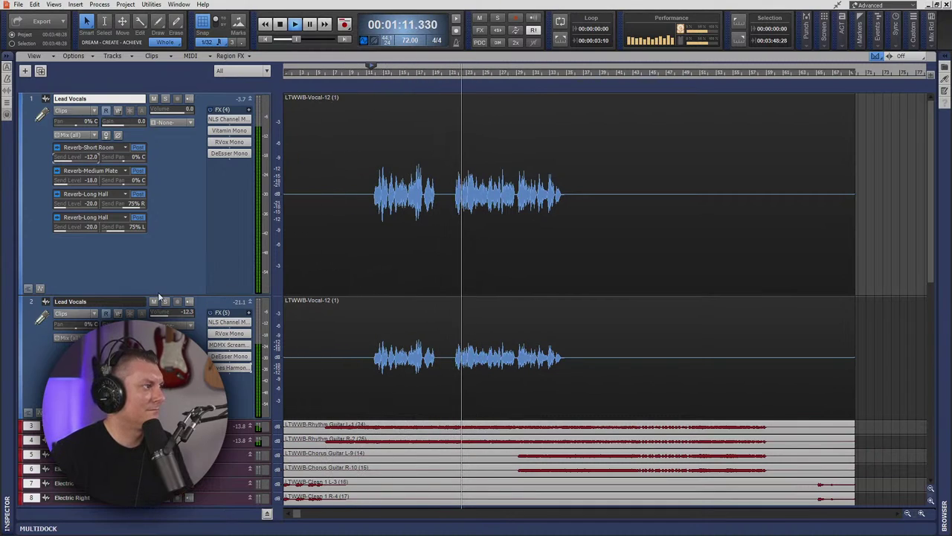
- Insert a DRIVE BUS send on the duplicated Lead Vocals at a send level of -10.0 and stop playback
{"action": "mouse_move", "coordinate": [168, 318]}
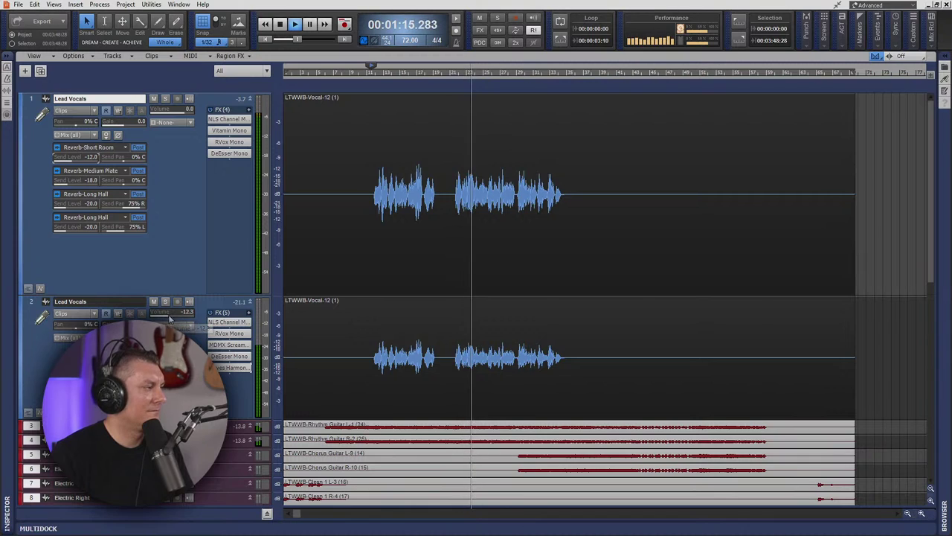
{"action": "right_click", "coordinate": [110, 238]}
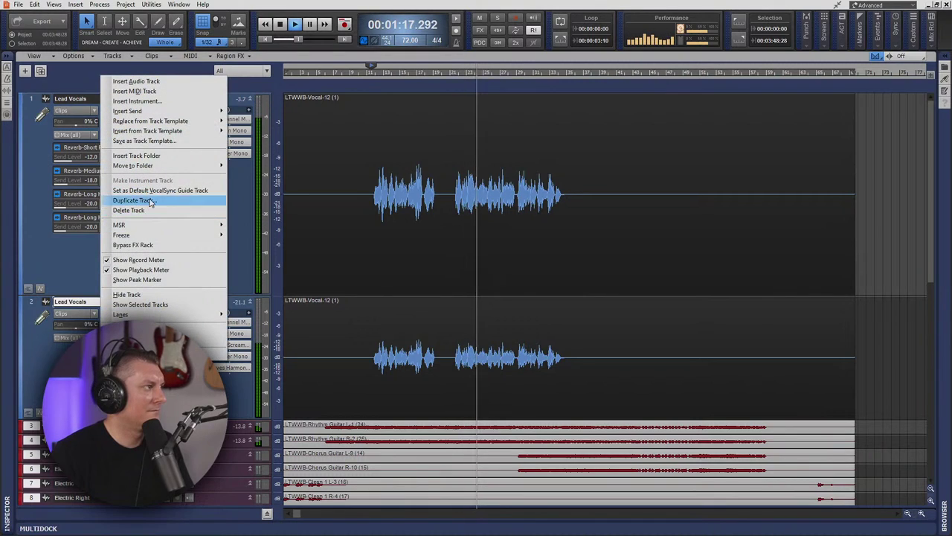
{"action": "mouse_move", "coordinate": [142, 111]}
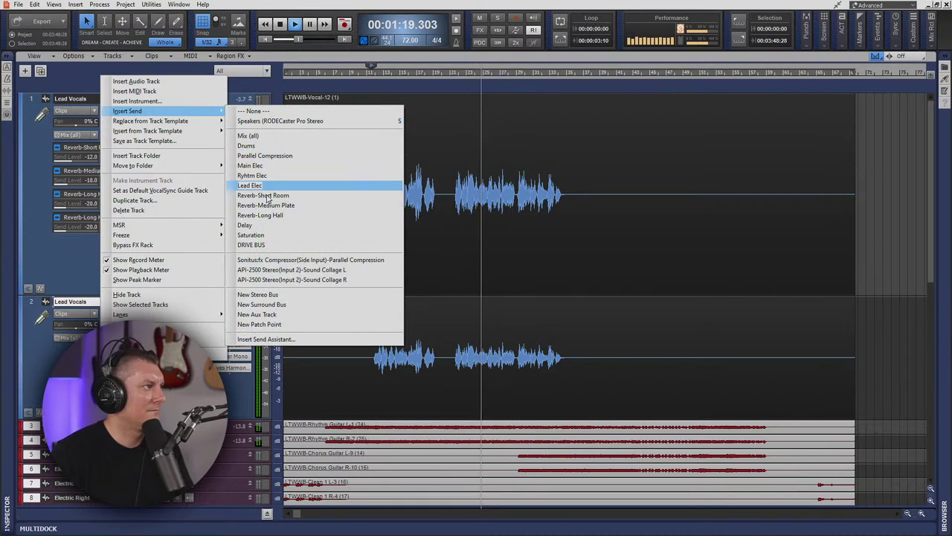
{"action": "left_click", "coordinate": [261, 247]}
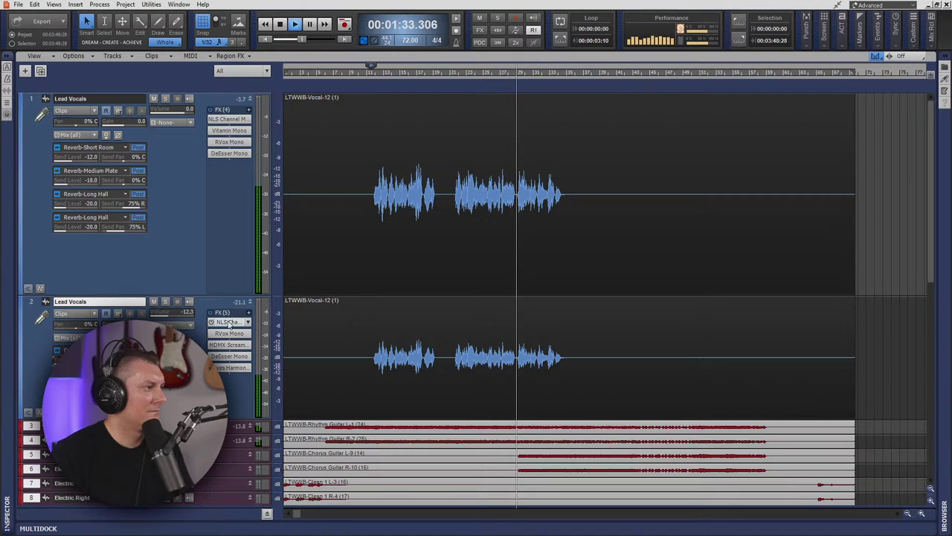
{"action": "key", "text": "space"}
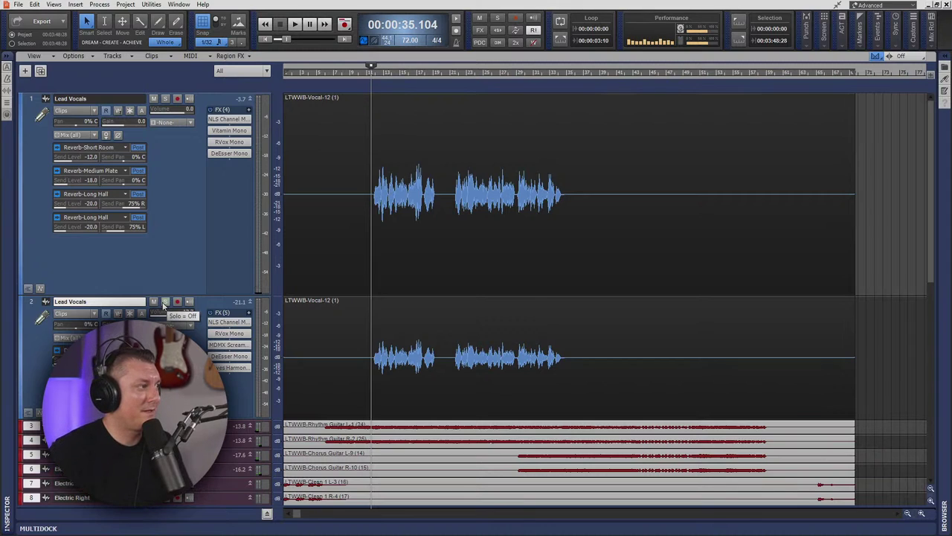
- Listen to the duplicated Lead Vocals in solo, check Waves Harmony's source and harmony levels, and unsolo the track
{"action": "left_click", "coordinate": [164, 302]}
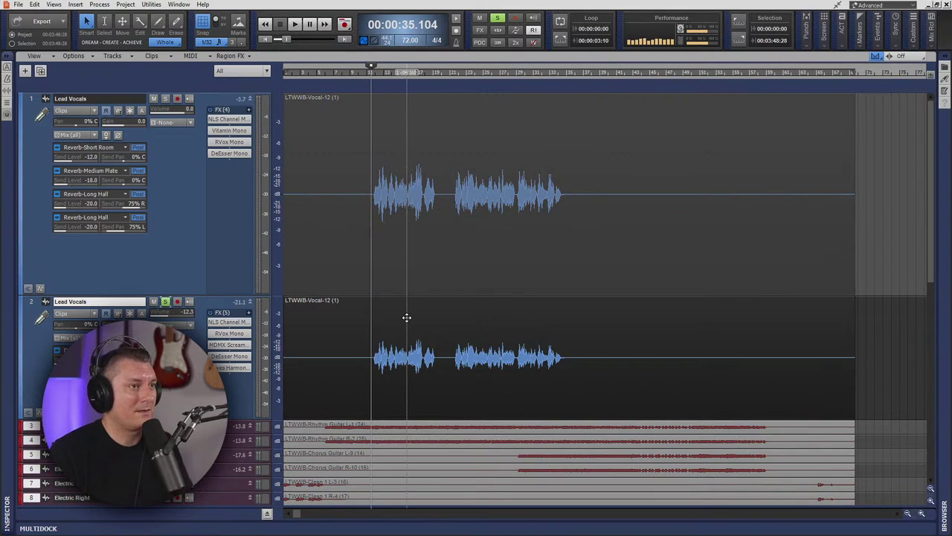
{"action": "key", "text": "space"}
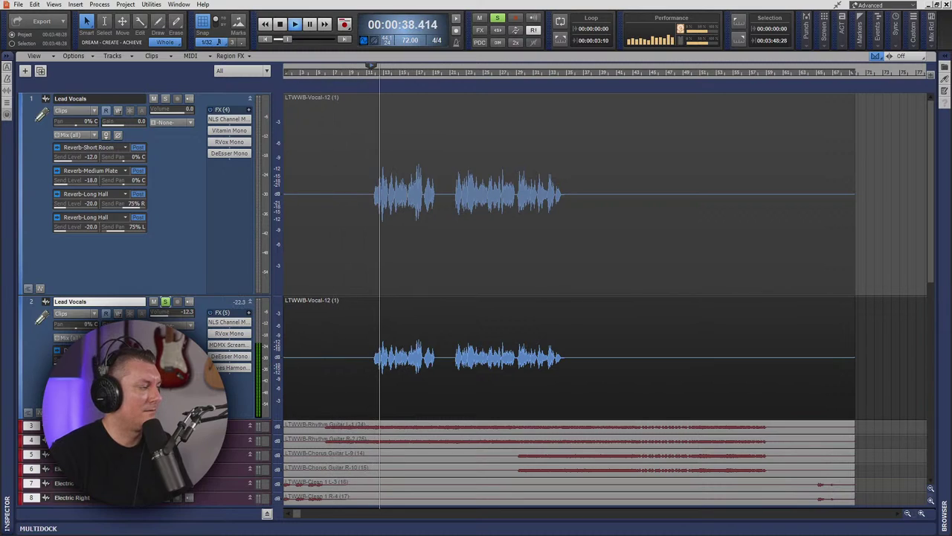
{"action": "double_click", "coordinate": [230, 367]}
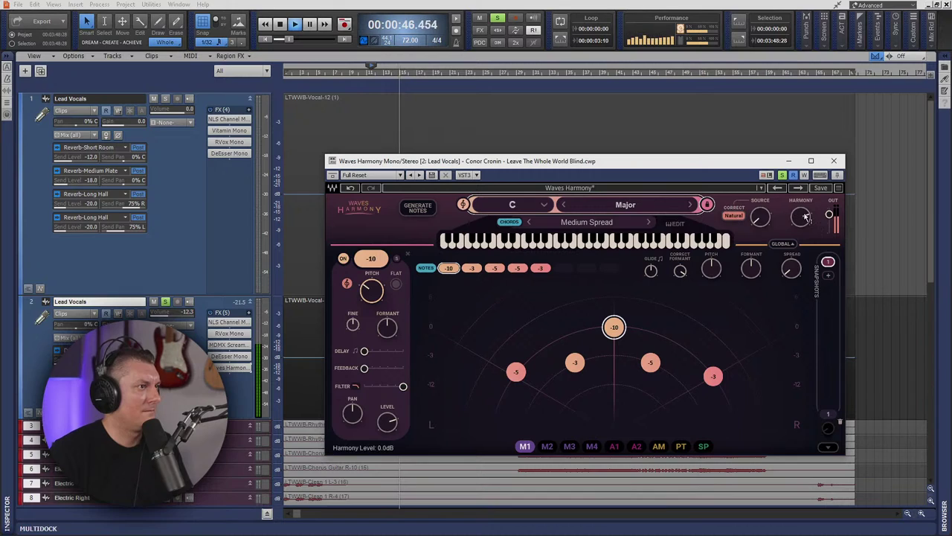
{"action": "left_click", "coordinate": [760, 216]}
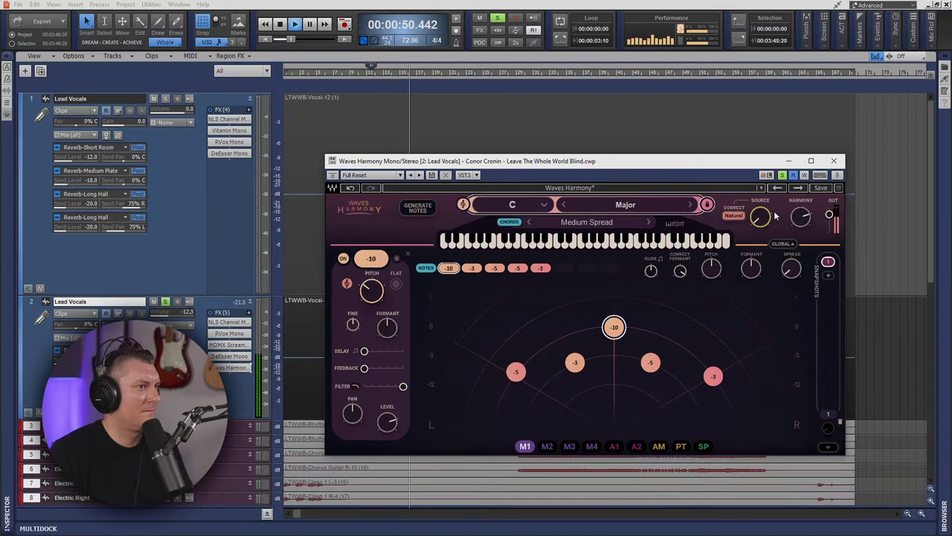
{"action": "key", "text": "space"}
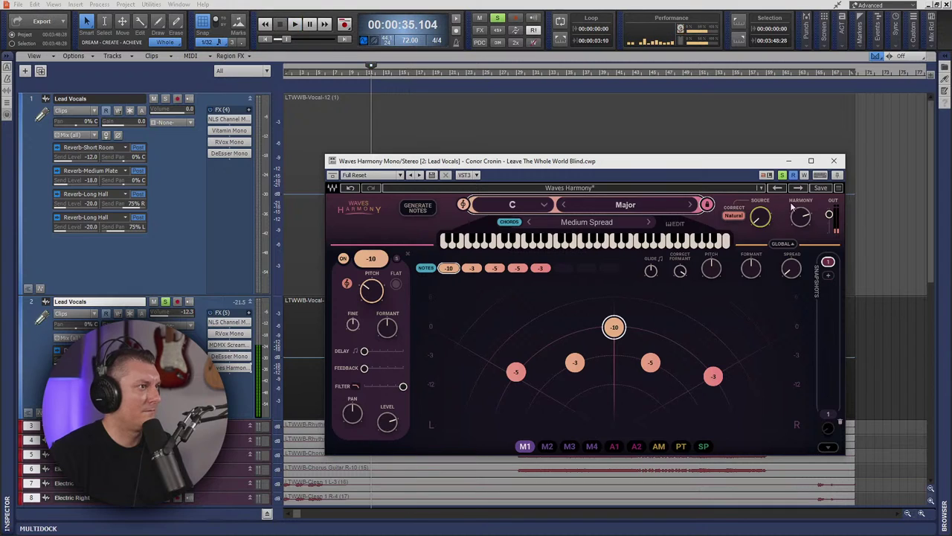
{"action": "left_click", "coordinate": [834, 161]}
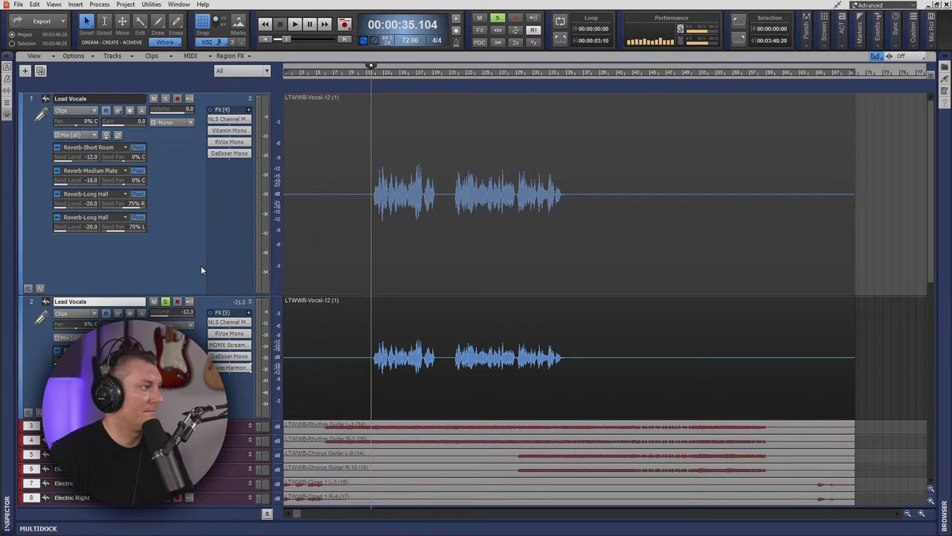
{"action": "left_click", "coordinate": [165, 302]}
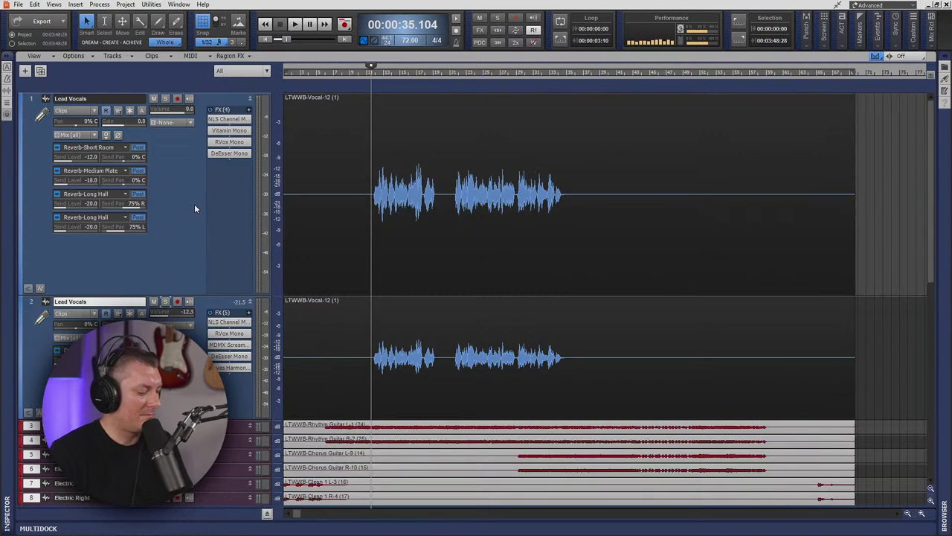
- Shrink all tracks, expand both Lead Vocals tracks during playback, and lower the duplicate's volume to -14.9 dB
{"action": "key", "text": "f"}
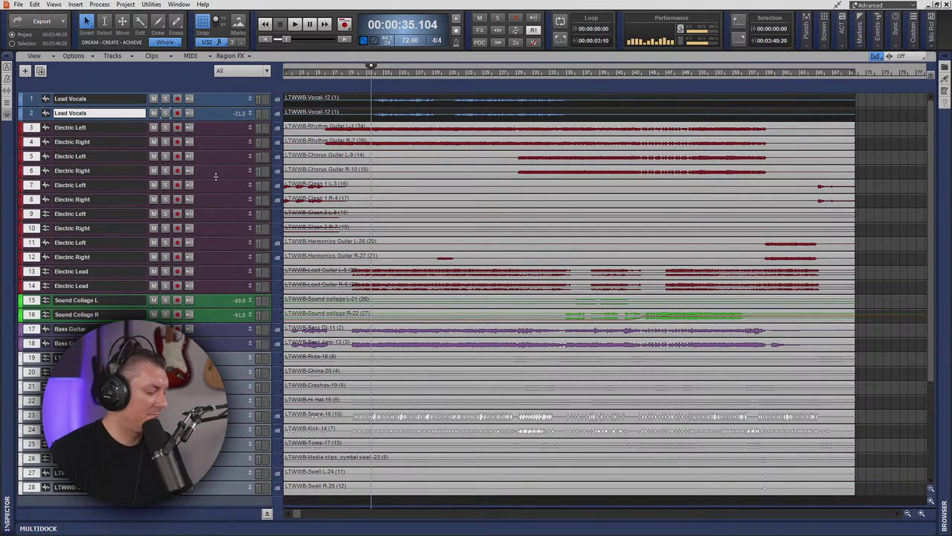
{"action": "key", "text": "space"}
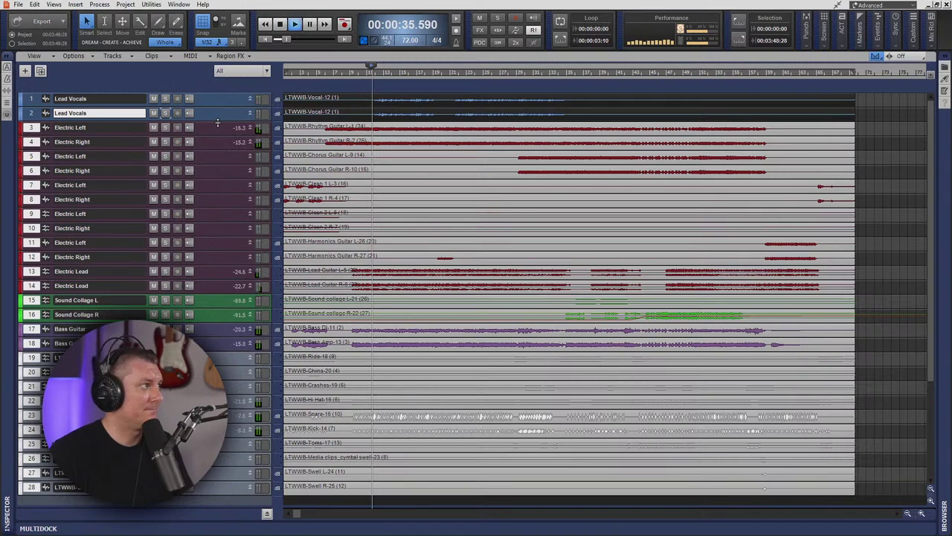
{"action": "left_click_drag", "start_coordinate": [219, 119], "coordinate": [219, 191]}
{"action": "left_click_drag", "start_coordinate": [212, 104], "coordinate": [213, 182]}
{"action": "left_click_drag", "start_coordinate": [200, 265], "coordinate": [199, 280]}
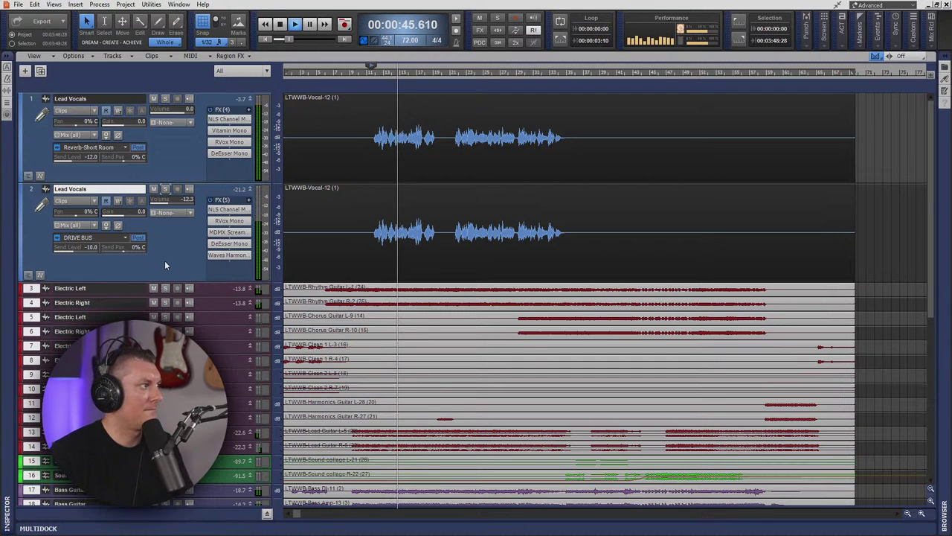
{"action": "left_click_drag", "start_coordinate": [210, 183], "coordinate": [210, 299]}
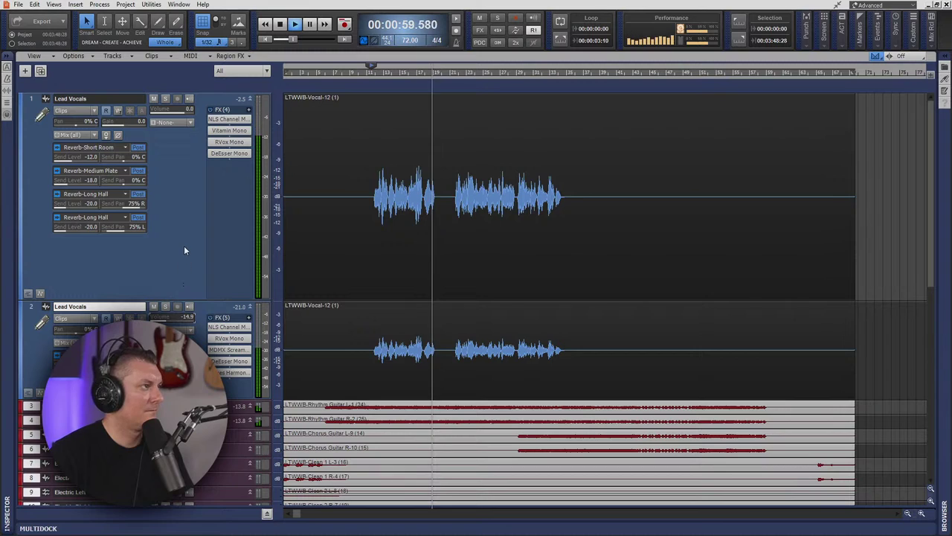
- Try a DRIVE BUS send on the original Lead Vocals with its send level at -30.0
{"action": "right_click", "coordinate": [88, 244]}
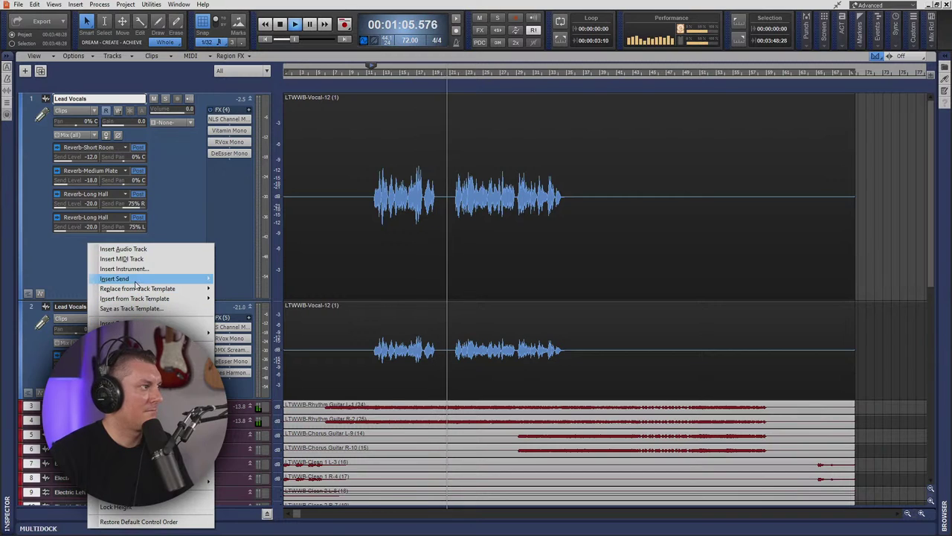
{"action": "mouse_move", "coordinate": [138, 281]}
{"action": "left_click", "coordinate": [240, 412]}
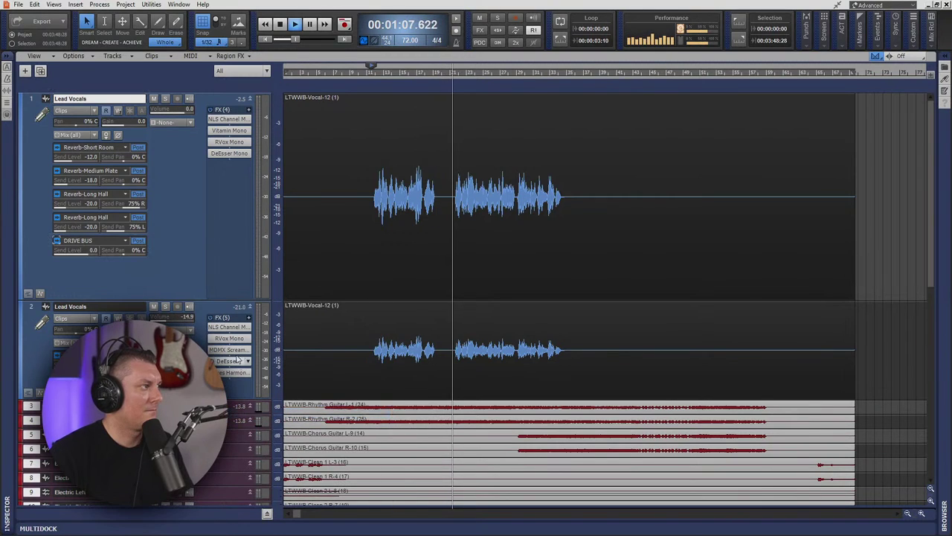
{"action": "mouse_move", "coordinate": [95, 250]}
{"action": "left_mouse_down"}
{"action": "mouse_move", "coordinate": [59, 250]}
{"action": "mouse_move", "coordinate": [91, 251]}
{"action": "left_mouse_up"}
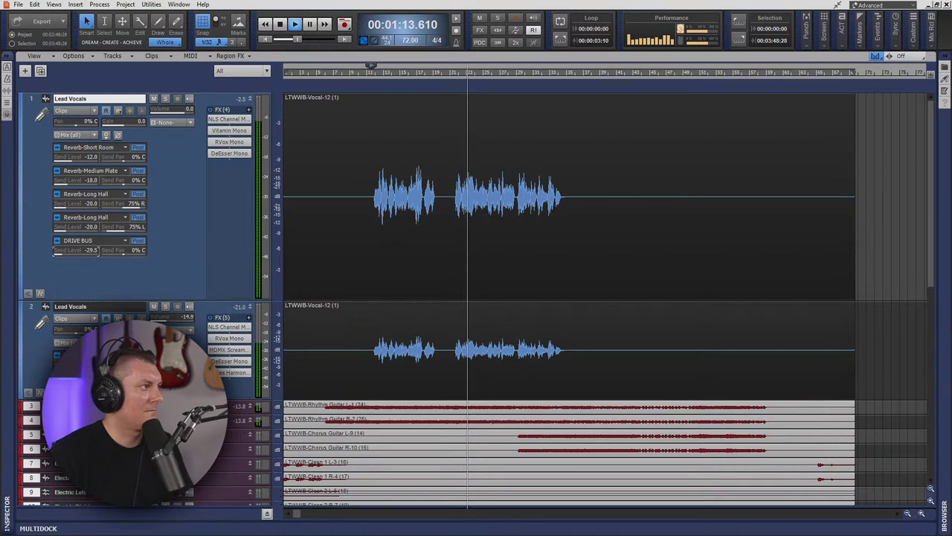
{"action": "left_click_drag", "start_coordinate": [91, 251], "coordinate": [85, 251]}
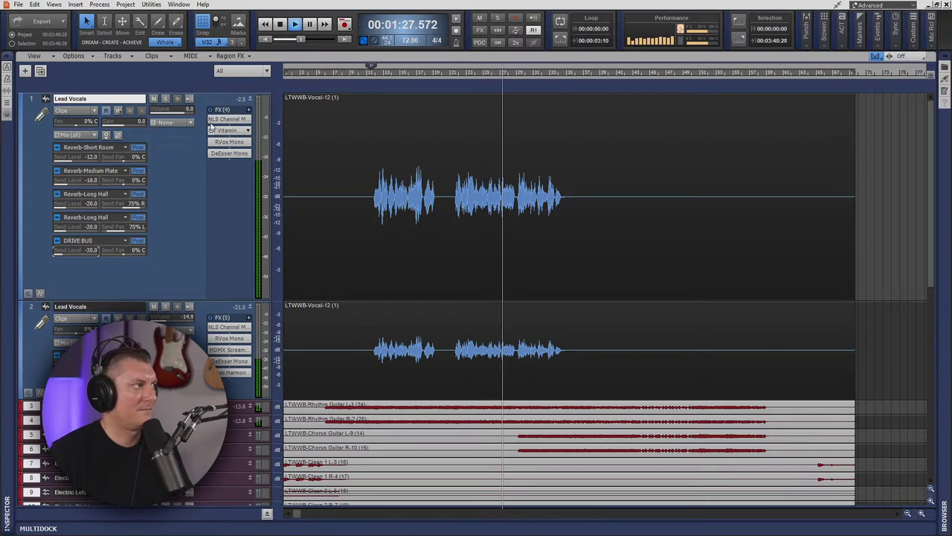
- Audition the original Lead Vocals in solo with the DRIVE BUS send at -27.4, delete that send, and unsolo the track
{"action": "left_click", "coordinate": [165, 99]}
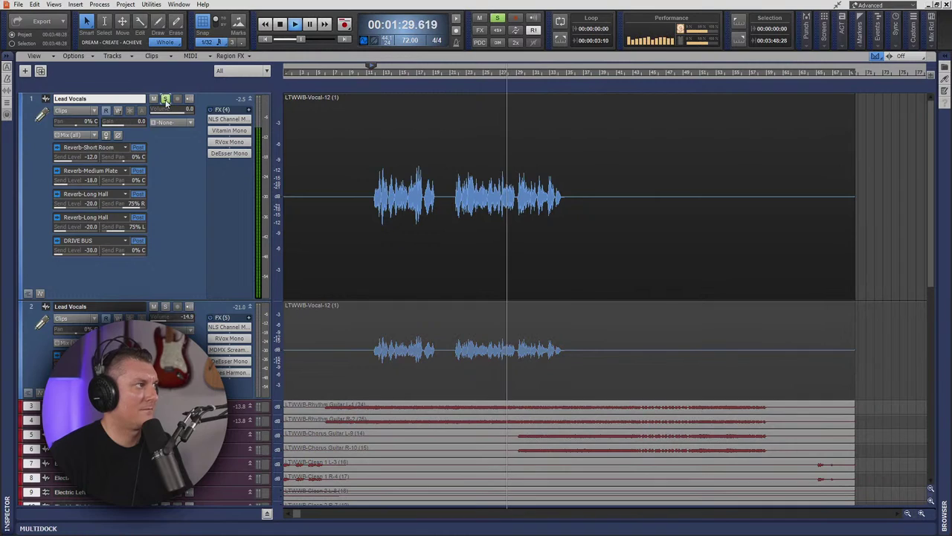
{"action": "left_click_drag", "start_coordinate": [63, 255], "coordinate": [77, 256]}
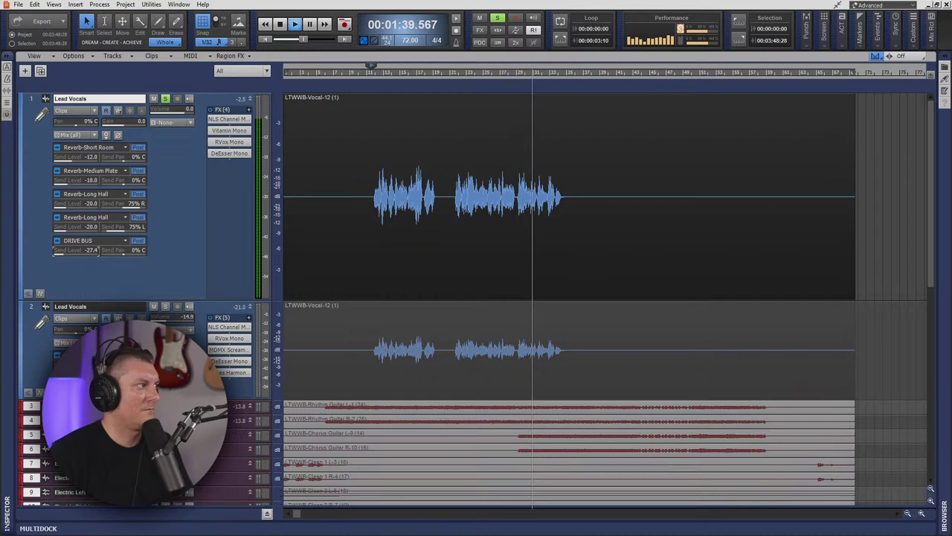
{"action": "right_click", "coordinate": [130, 245]}
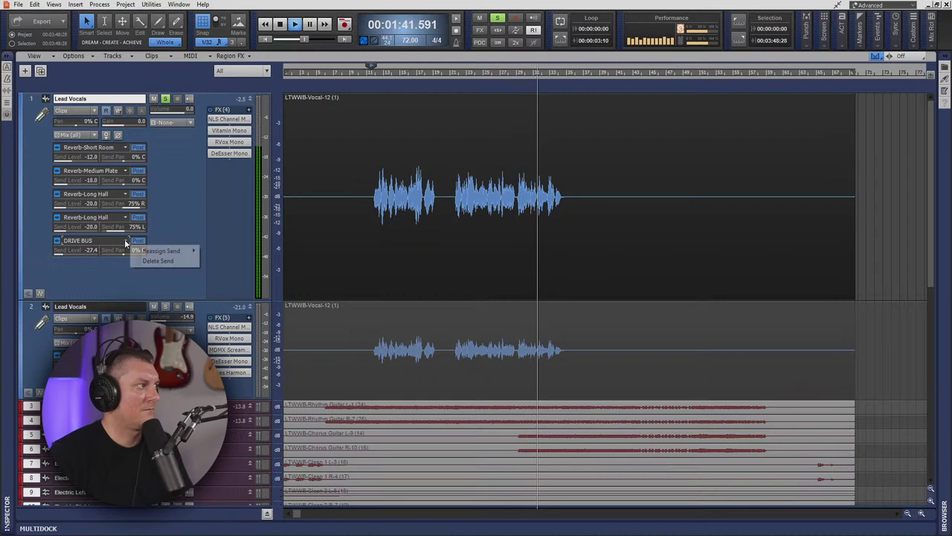
{"action": "left_click", "coordinate": [145, 262]}
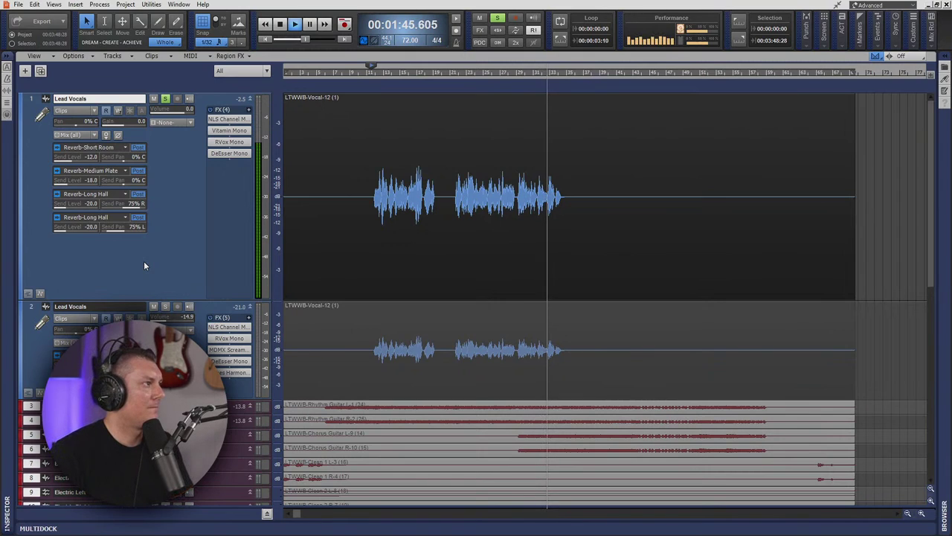
{"action": "key", "text": "space"}
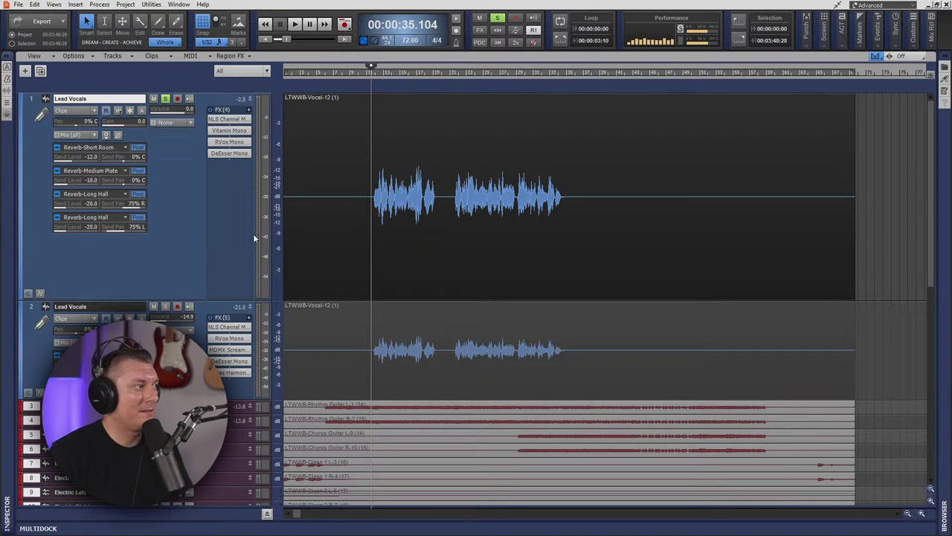
{"action": "left_click", "coordinate": [165, 99]}
- Shrink all tracks, select only the original Lead Vocals, and widen the Console's bus section to reset the Mix (all) clip indicator
{"action": "key", "text": "f"}
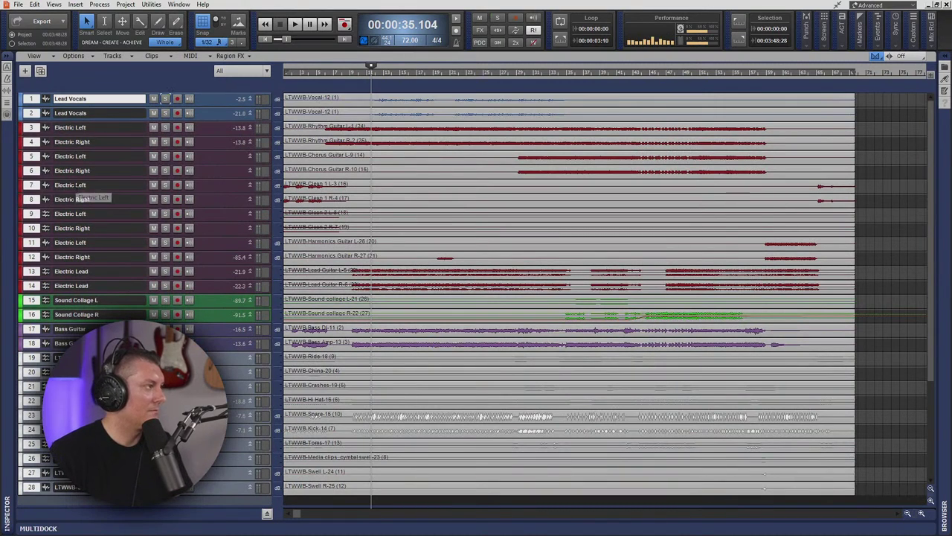
{"action": "left_click", "coordinate": [39, 103]}
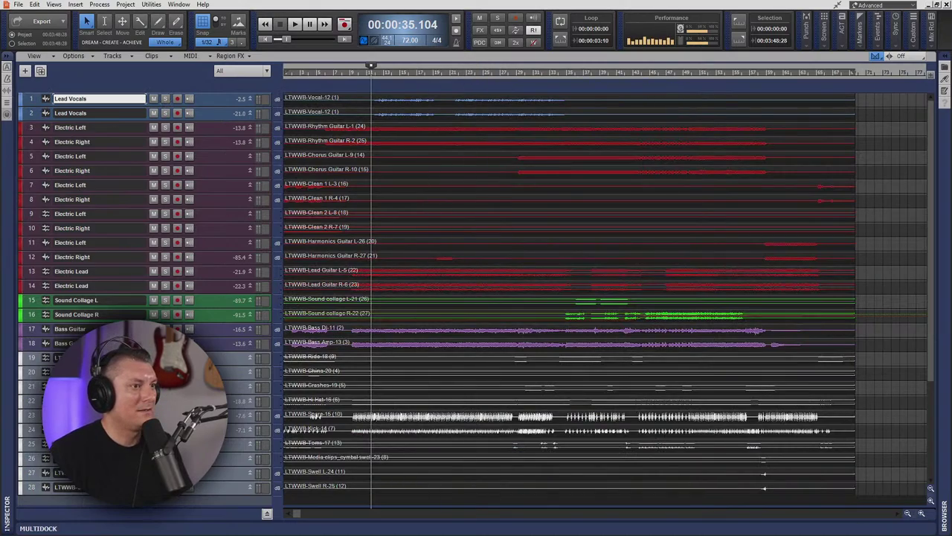
{"action": "key", "text": "alt+2"}
{"action": "left_click_drag", "start_coordinate": [862, 157], "coordinate": [517, 193]}
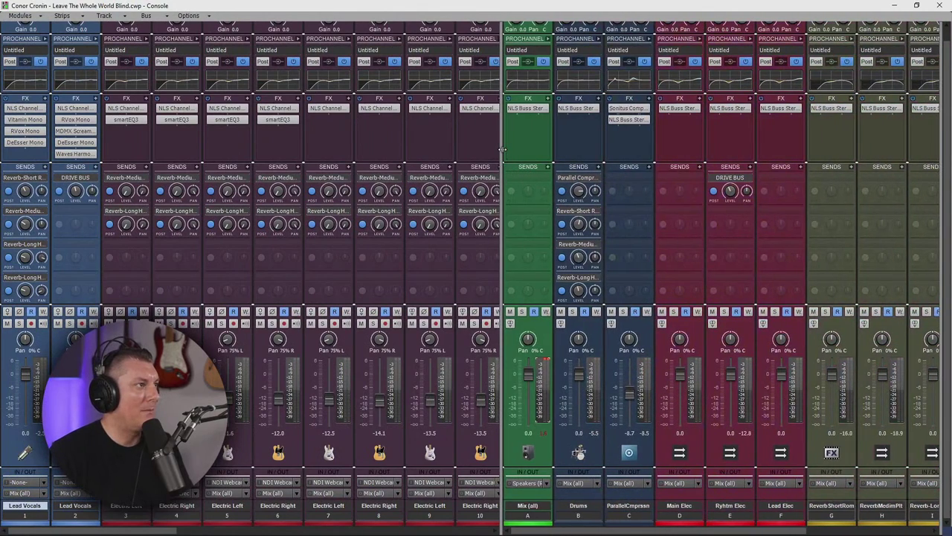
{"action": "left_click_drag", "start_coordinate": [502, 150], "coordinate": [440, 153]}
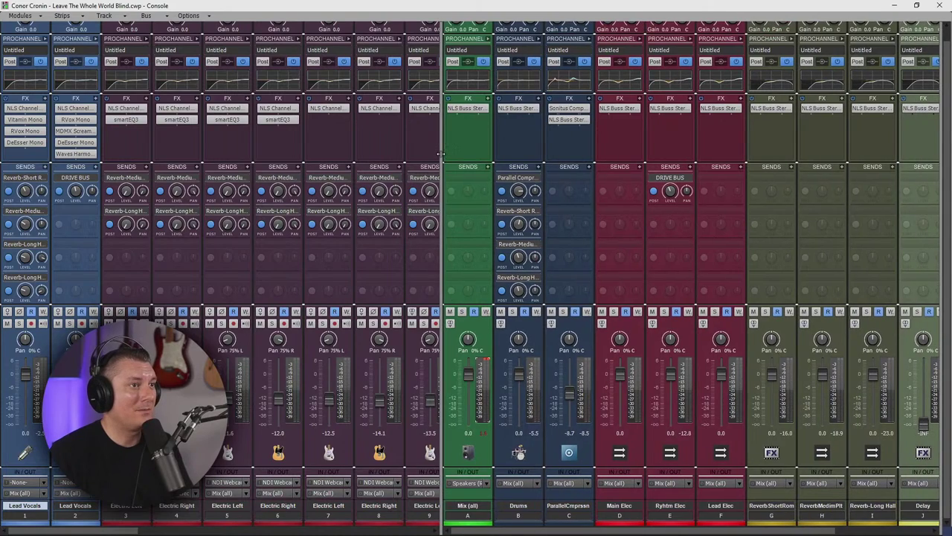
{"action": "left_click", "coordinate": [489, 363]}
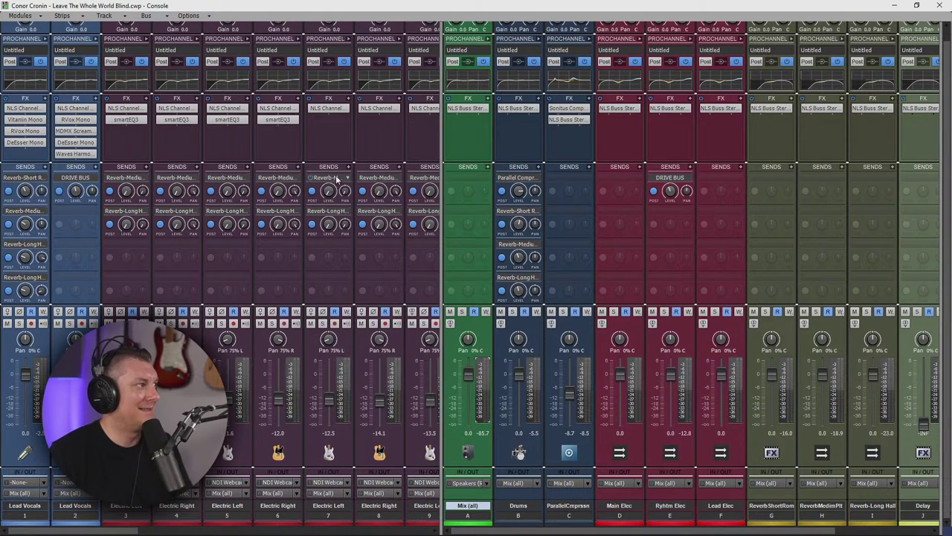
- Check the original Lead Vocals track's ProChannel and reset the Mix (all) bus's peak indicator during playback
{"action": "left_click", "coordinate": [45, 38]}
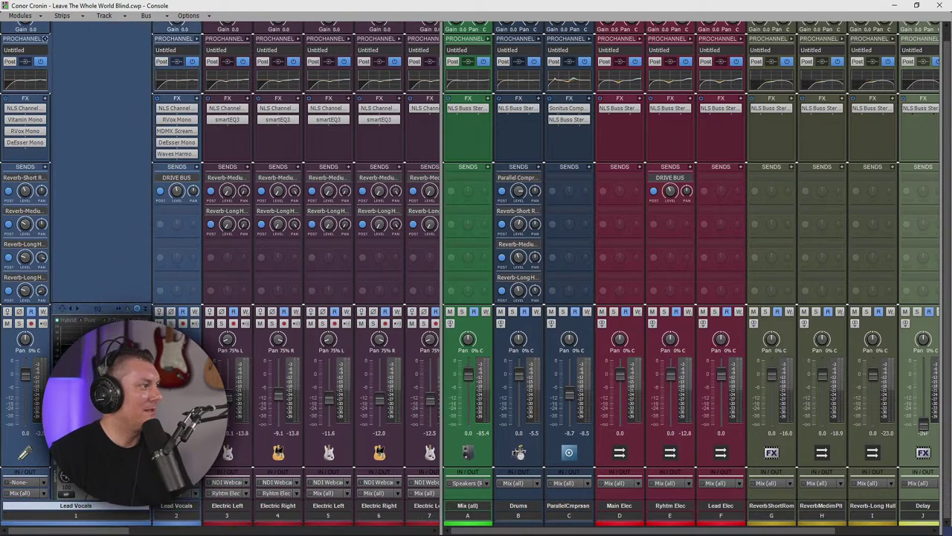
{"action": "left_click", "coordinate": [44, 39]}
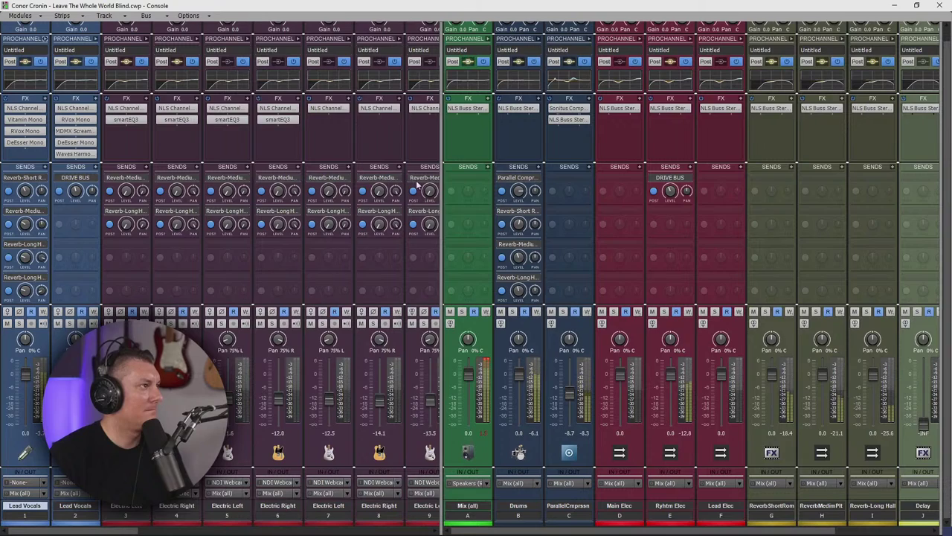
{"action": "left_click", "coordinate": [480, 439]}
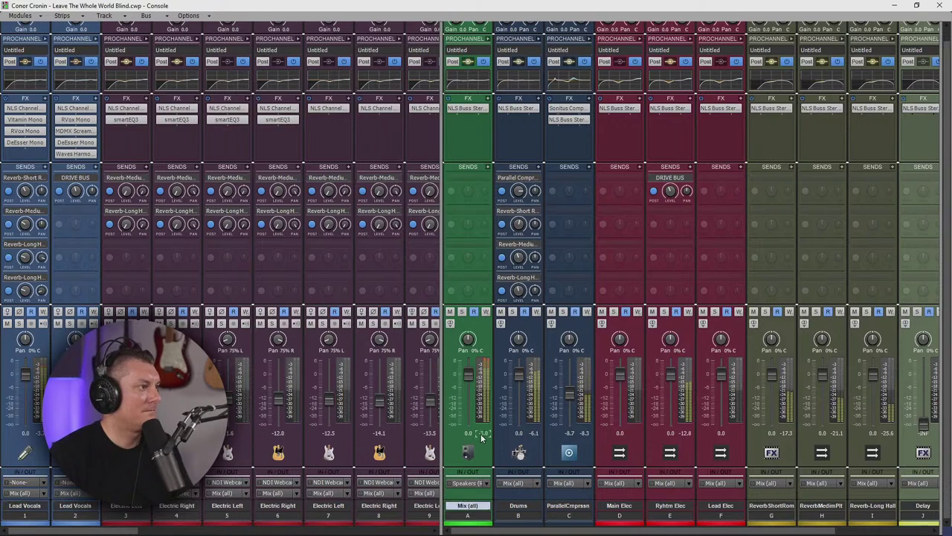
- Insert the IK Multimedia TR5 One mastering processor on the Mix (all) bus after the NLS Buss plug-in
{"action": "right_click", "coordinate": [462, 126]}
{"action": "left_click", "coordinate": [481, 132]}
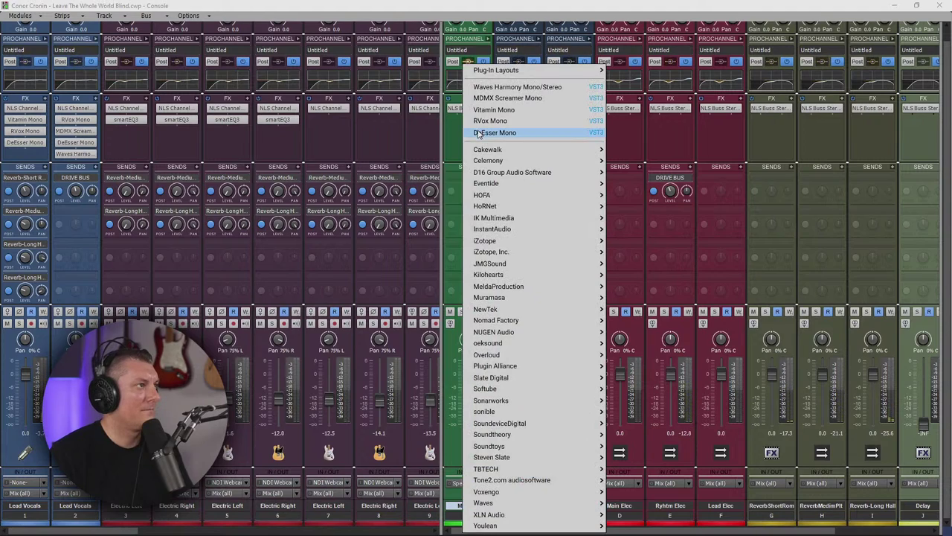
{"action": "mouse_move", "coordinate": [499, 304]}
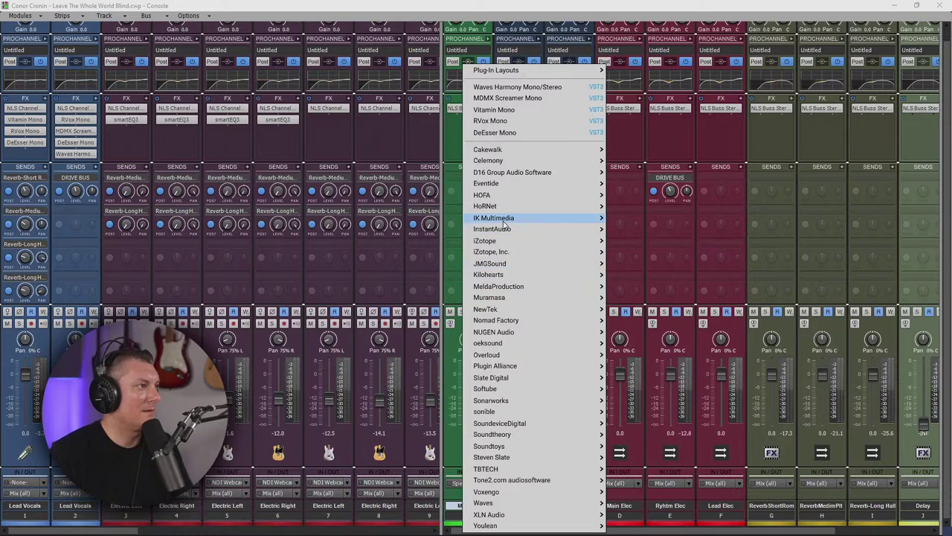
{"action": "mouse_move", "coordinate": [505, 222]}
{"action": "left_click", "coordinate": [776, 263]}
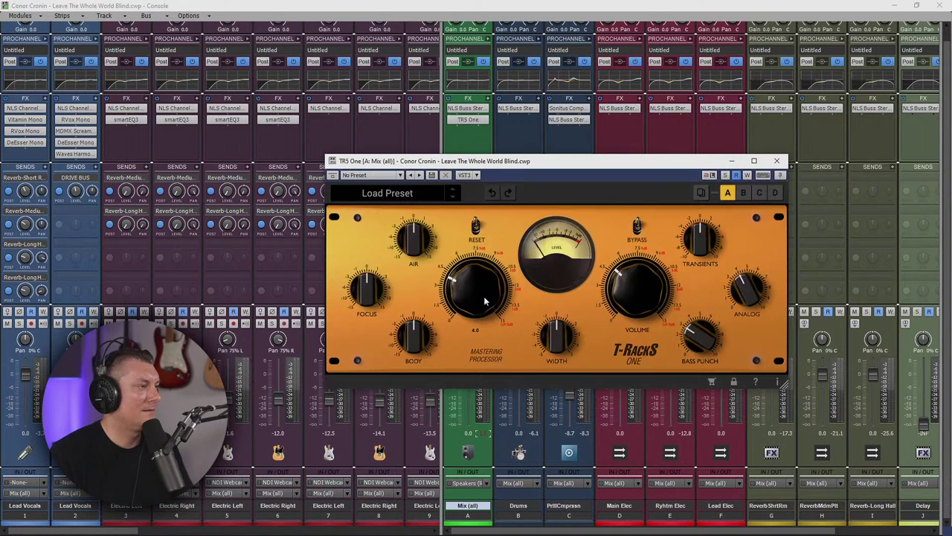
- Turn T-RackS One's Push and Volume down fully, set Push to 1.7, and raise Volume to about the same position
{"action": "left_click_drag", "start_coordinate": [467, 320], "coordinate": [470, 326]}
{"action": "left_click_drag", "start_coordinate": [634, 321], "coordinate": [632, 334]}
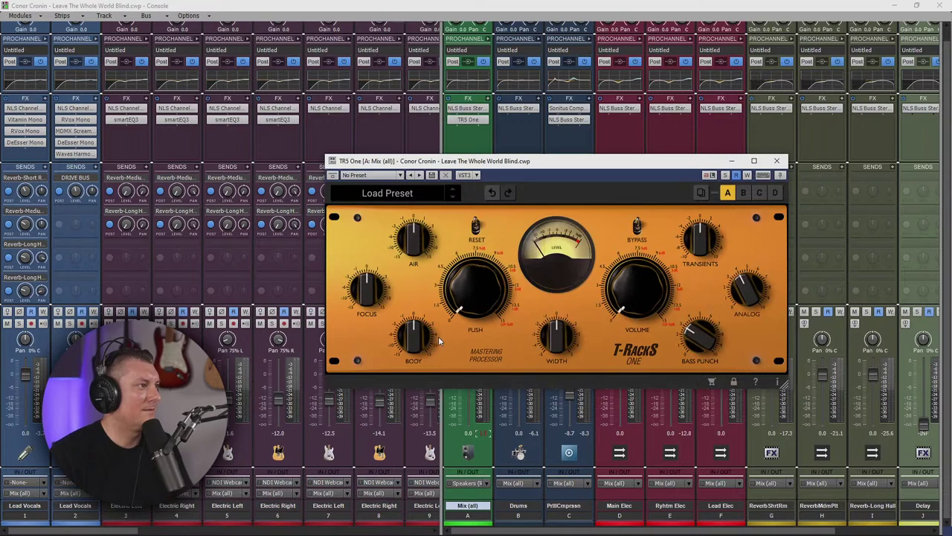
{"action": "left_click_drag", "start_coordinate": [456, 299], "coordinate": [455, 290]}
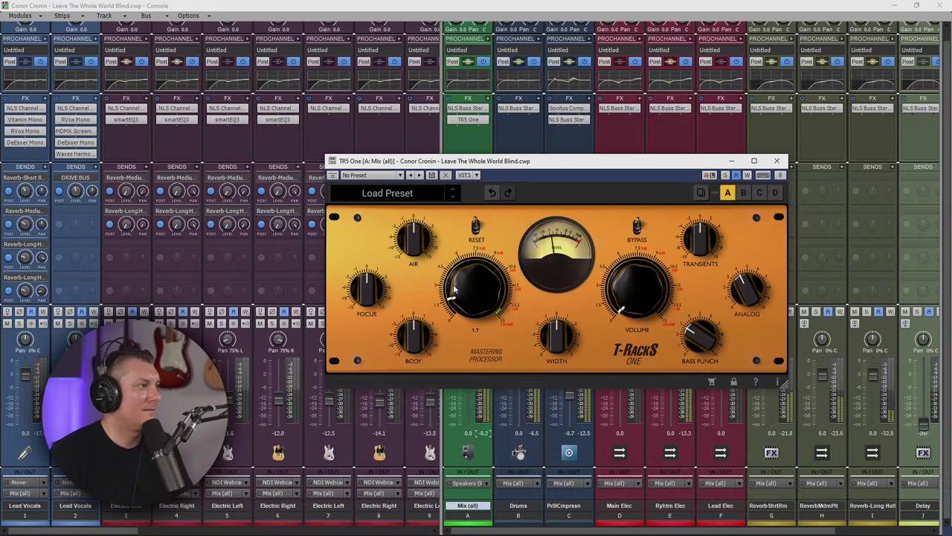
{"action": "left_click_drag", "start_coordinate": [625, 298], "coordinate": [618, 285]}
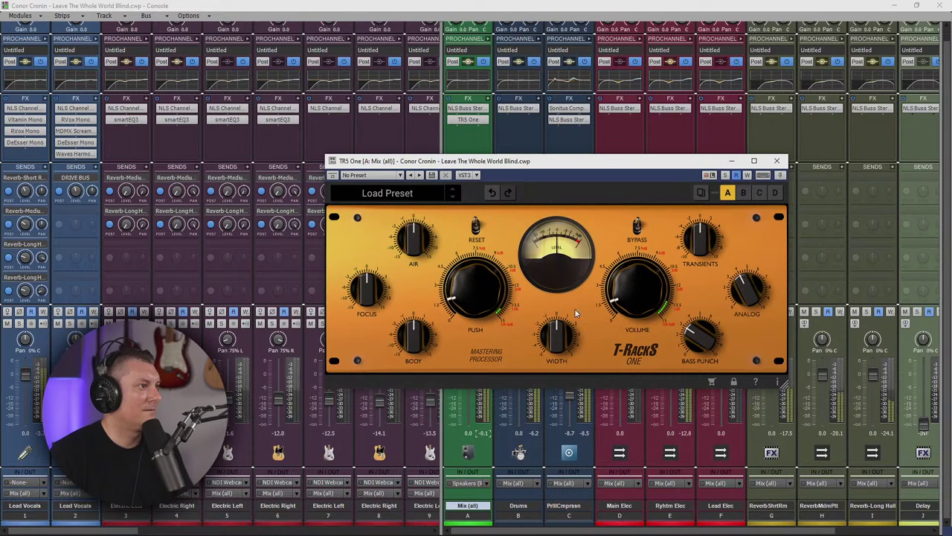
- Shape the master tone in T-RackS One by slightly raising Focus and Width and setting Air to 0.8, with Body near neutral
{"action": "mouse_move", "coordinate": [359, 300]}
{"action": "left_click_drag", "start_coordinate": [362, 295], "coordinate": [362, 284]}
{"action": "mouse_move", "coordinate": [414, 243]}
{"action": "left_click_drag", "start_coordinate": [412, 317], "coordinate": [416, 337]}
{"action": "mouse_move", "coordinate": [416, 330]}
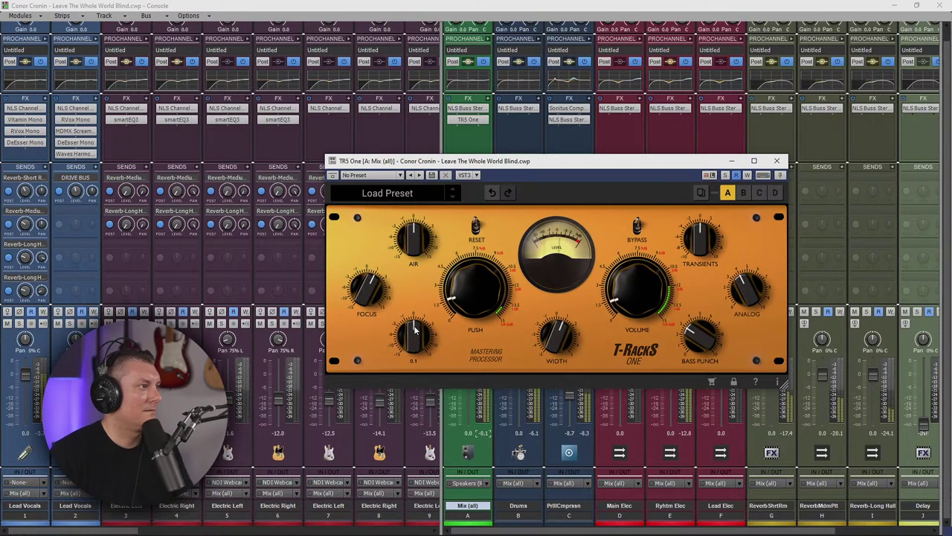
{"action": "left_click_drag", "start_coordinate": [413, 240], "coordinate": [415, 233]}
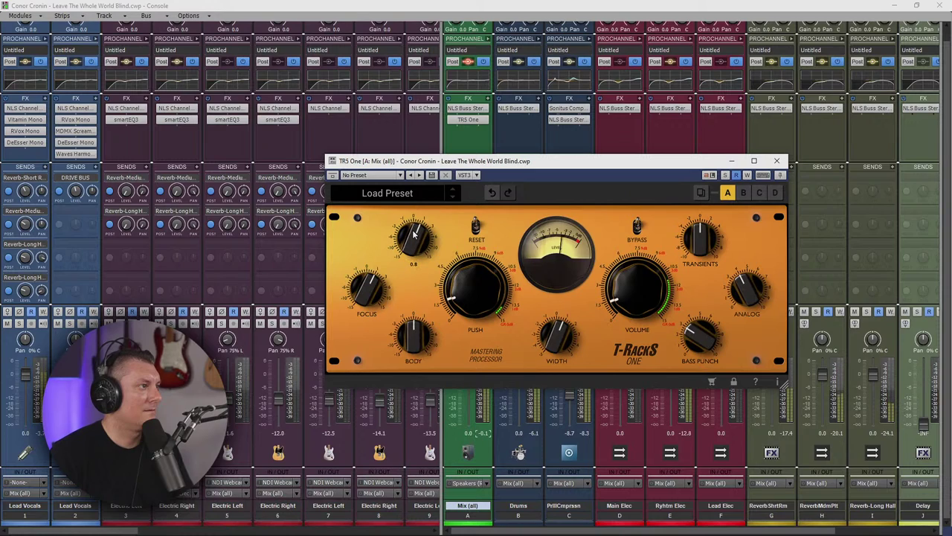
- Set T-RackS One's Bass Punch to 3.9, raise Transients slightly, and close the plug-in
{"action": "mouse_move", "coordinate": [686, 320]}
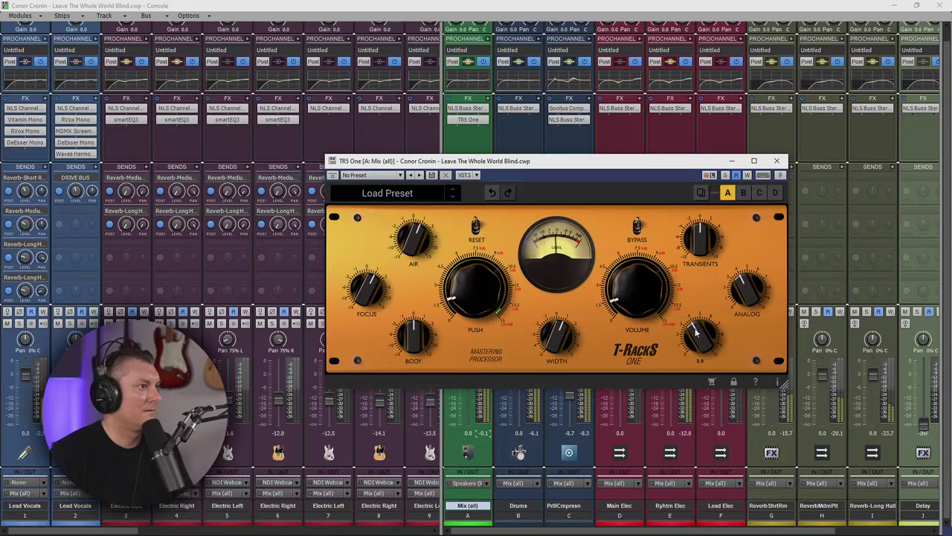
{"action": "left_click_drag", "start_coordinate": [698, 245], "coordinate": [695, 229]}
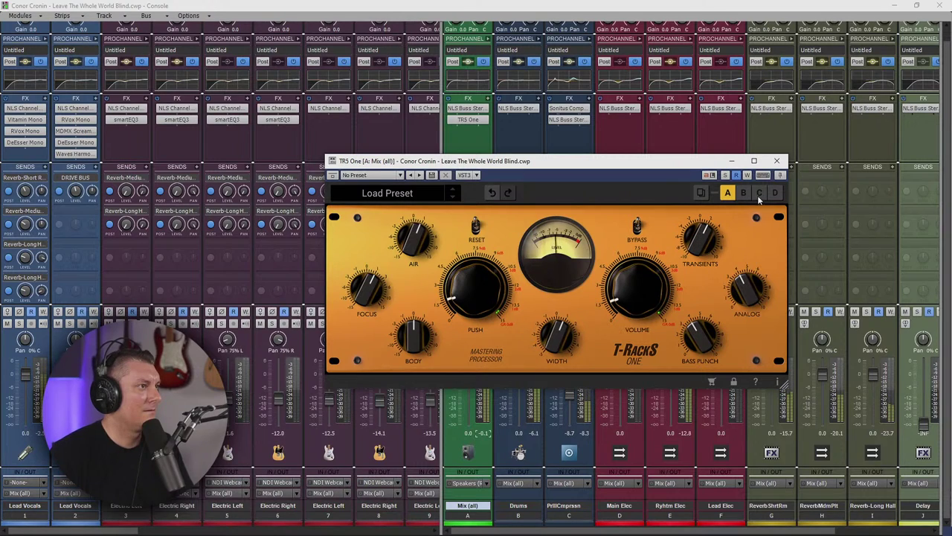
{"action": "left_click", "coordinate": [777, 161]}
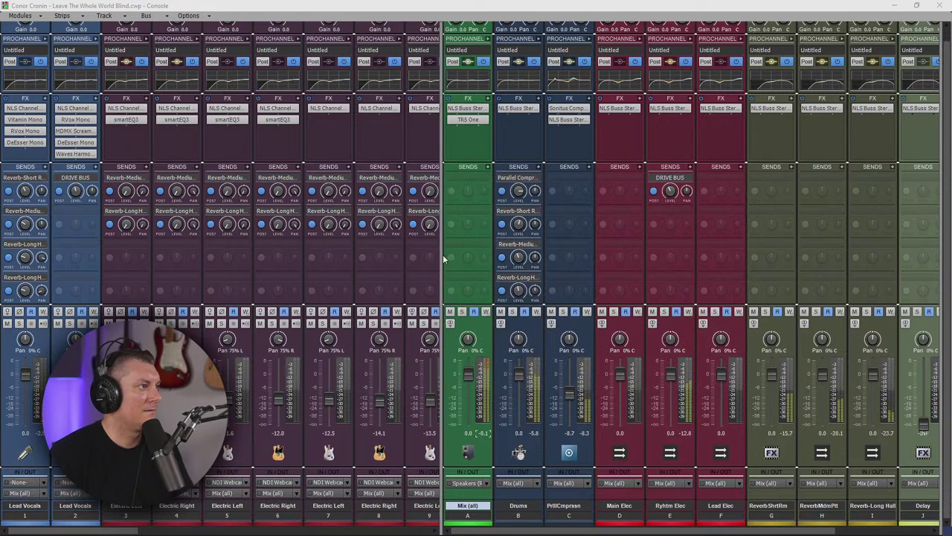
- Widen the Console's track section, select Electric tracks 3 and 4, and raise their medium reverb send levels together
{"action": "left_click_drag", "start_coordinate": [442, 255], "coordinate": [353, 255]}
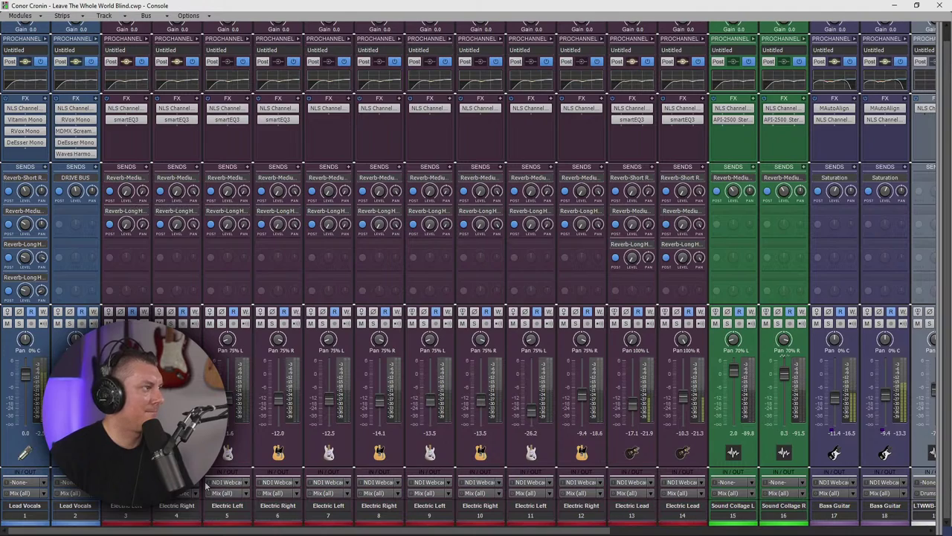
{"action": "left_click_drag", "start_coordinate": [184, 516], "coordinate": [135, 517]}
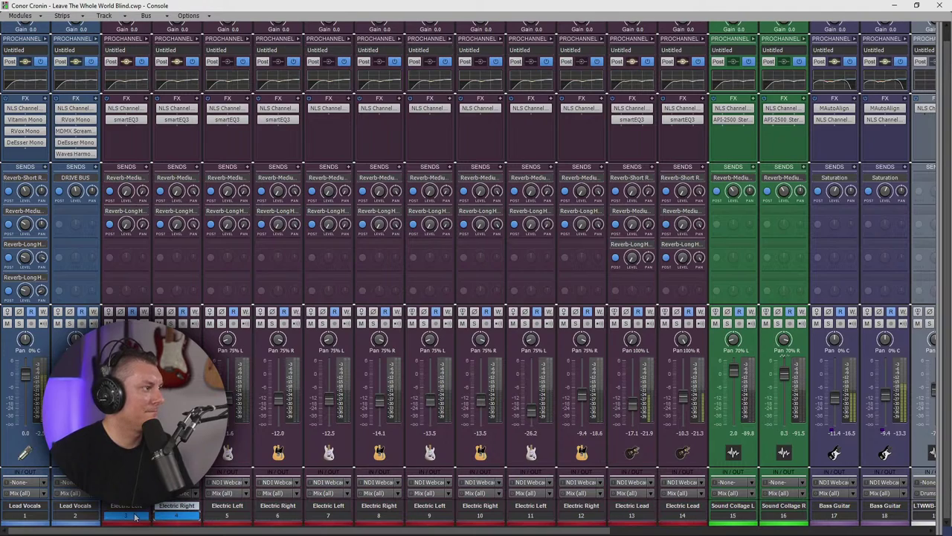
{"action": "mouse_move", "coordinate": [123, 195]}
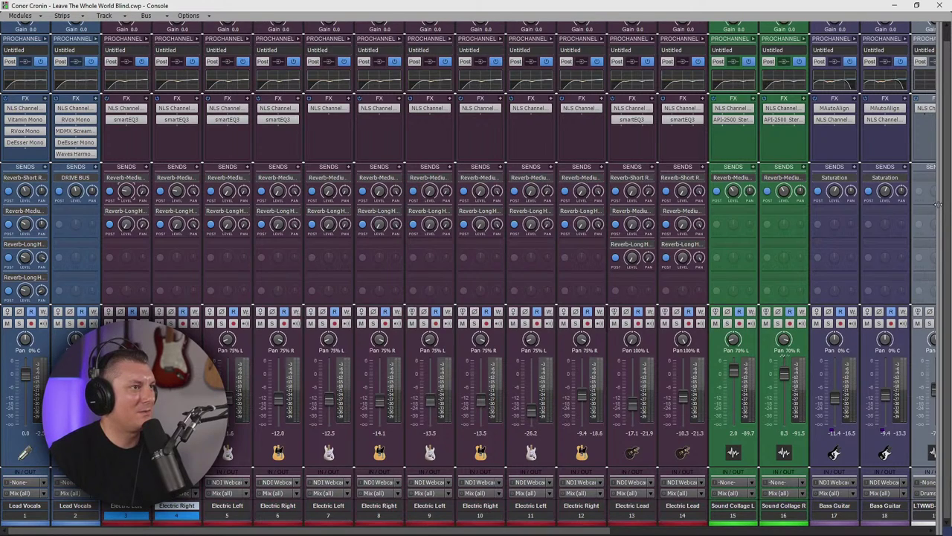
{"action": "scroll", "coordinate": [700, 192], "scroll_direction": "right", "scroll_amount": 10}
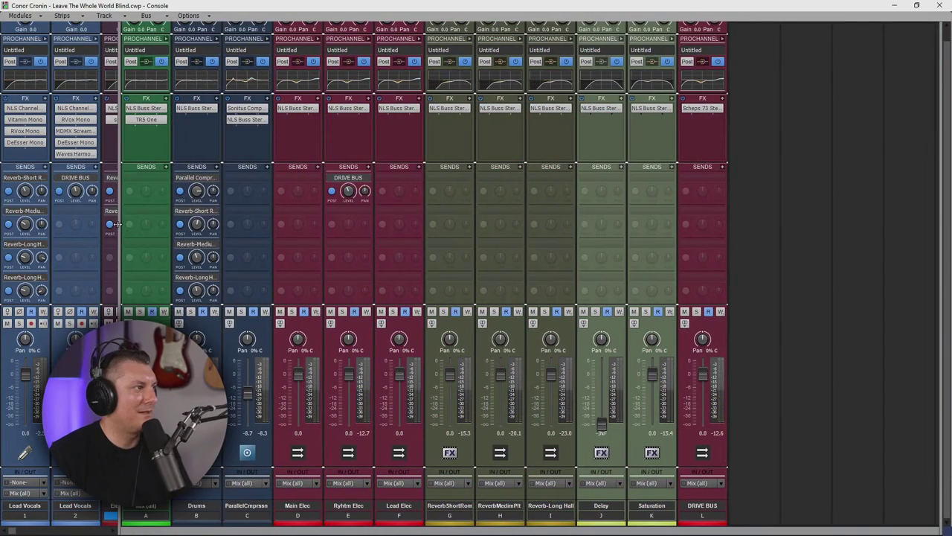
{"action": "scroll", "coordinate": [116, 223], "scroll_direction": "left", "scroll_amount": 10}
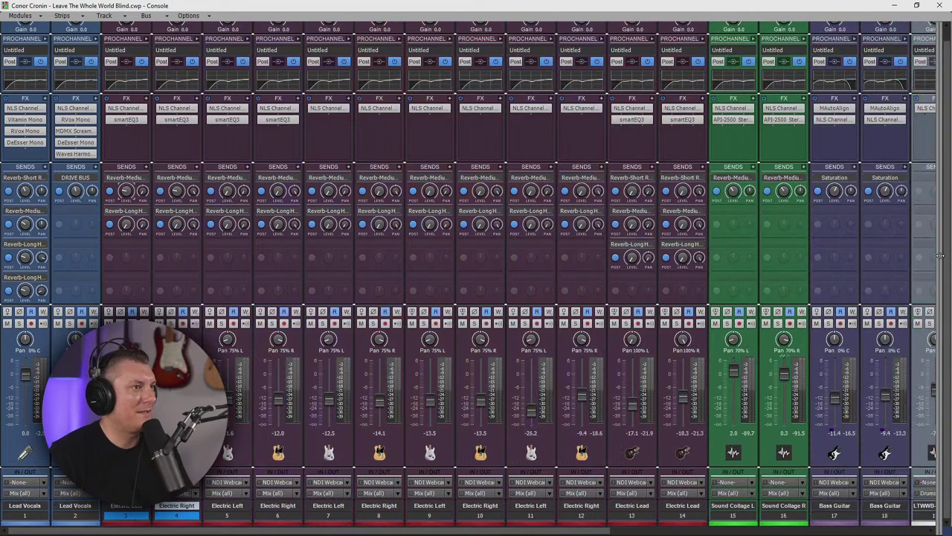
{"action": "left_click", "coordinate": [45, 39]}
{"action": "left_click", "coordinate": [45, 39]}
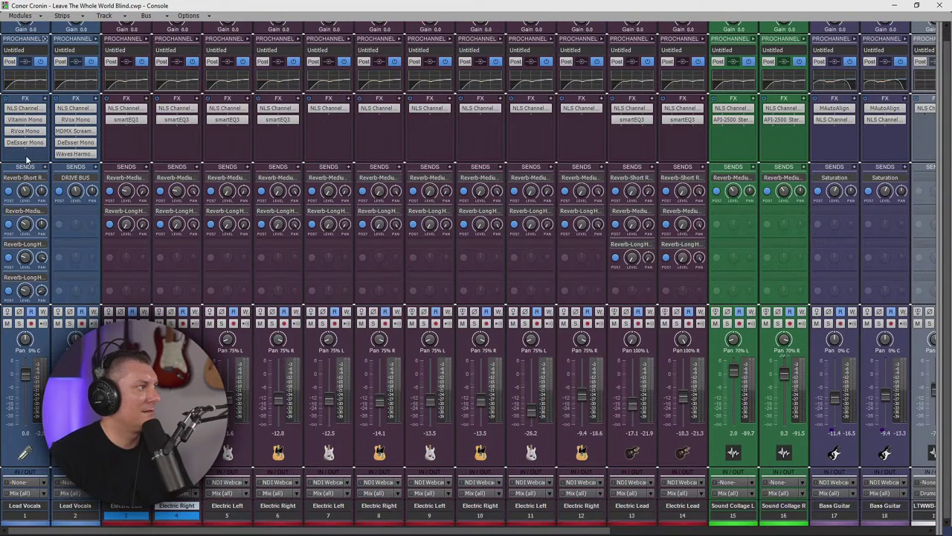
- Insert the Waves OneKnob Driver Mono plug-in at the end of the original Lead Vocals track's effects
{"action": "right_click", "coordinate": [26, 159]}
{"action": "left_click", "coordinate": [43, 163]}
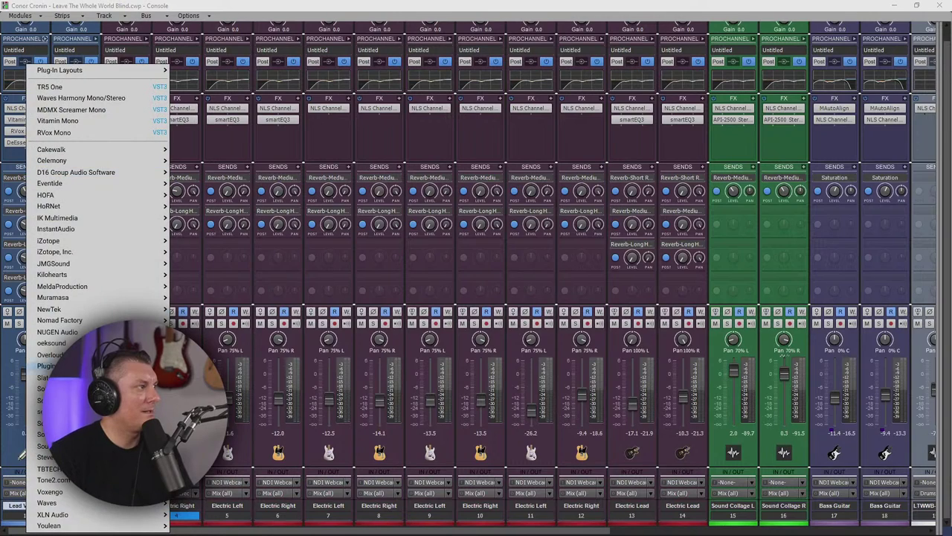
{"action": "mouse_move", "coordinate": [97, 504]}
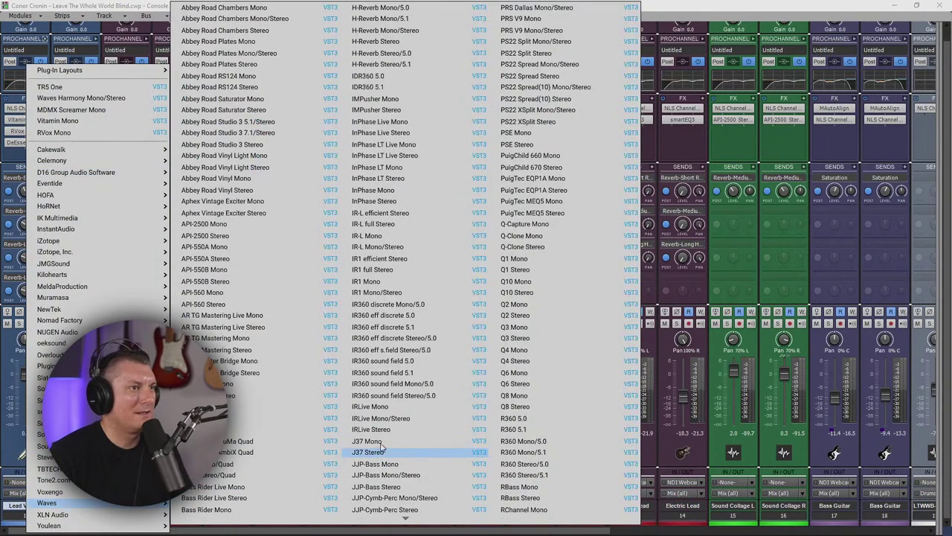
{"action": "scroll", "coordinate": [398, 392], "scroll_direction": "down", "scroll_amount": 5}
{"action": "scroll", "coordinate": [398, 392], "scroll_direction": "down", "scroll_amount": 20}
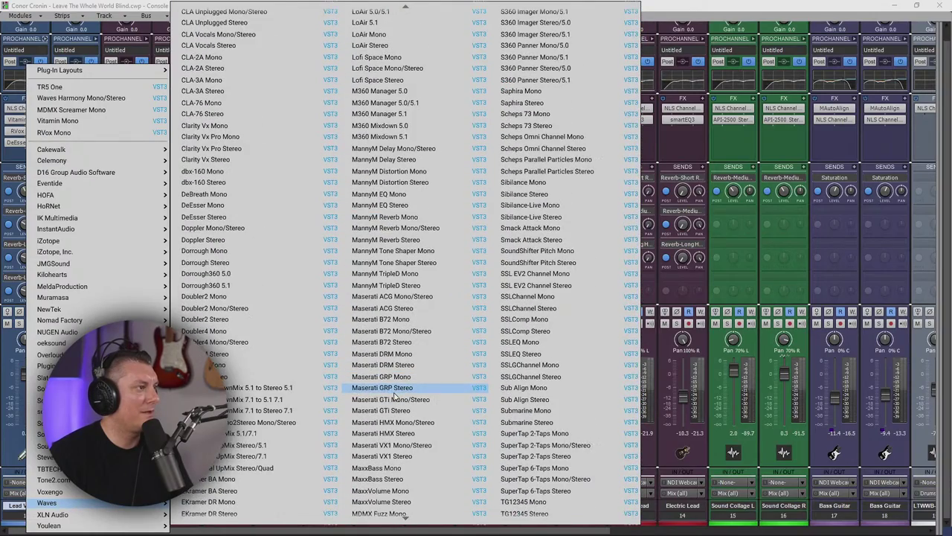
{"action": "scroll", "coordinate": [395, 396], "scroll_direction": "down", "scroll_amount": 20}
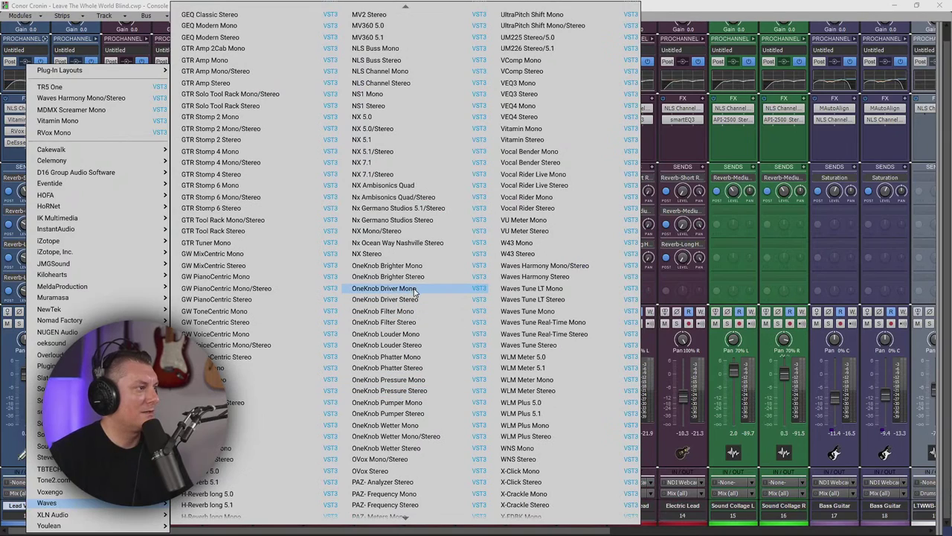
{"action": "left_click", "coordinate": [384, 288]}
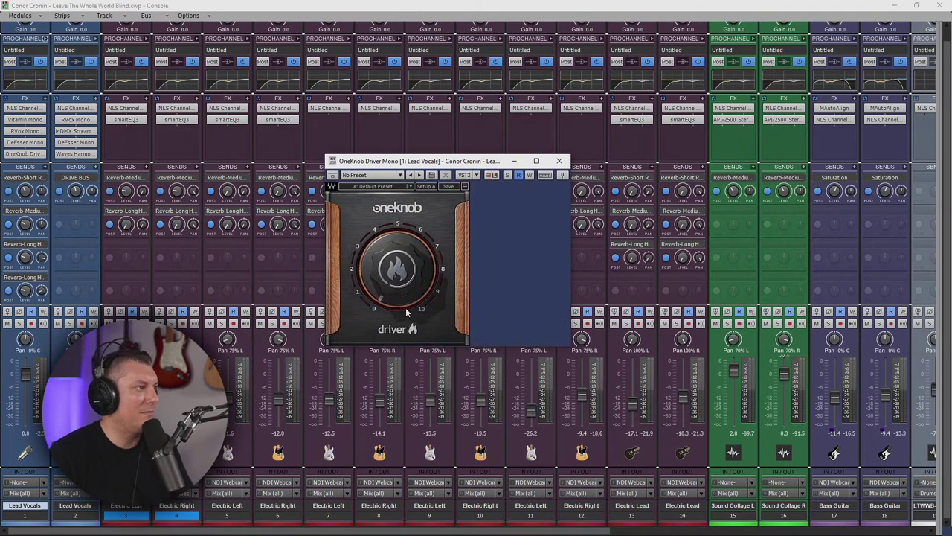
- Audition the OneKnob Driver on Lead Vocals by turning its drive up and back down, and delete the plug-in
{"action": "left_click_drag", "start_coordinate": [397, 281], "coordinate": [397, 218]}
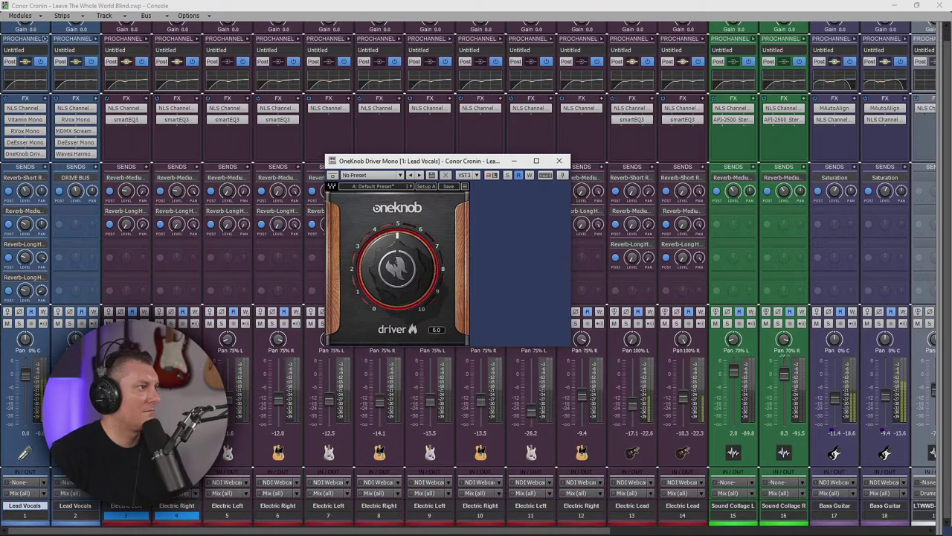
{"action": "left_click_drag", "start_coordinate": [396, 218], "coordinate": [398, 285]}
{"action": "left_click", "coordinate": [558, 161]}
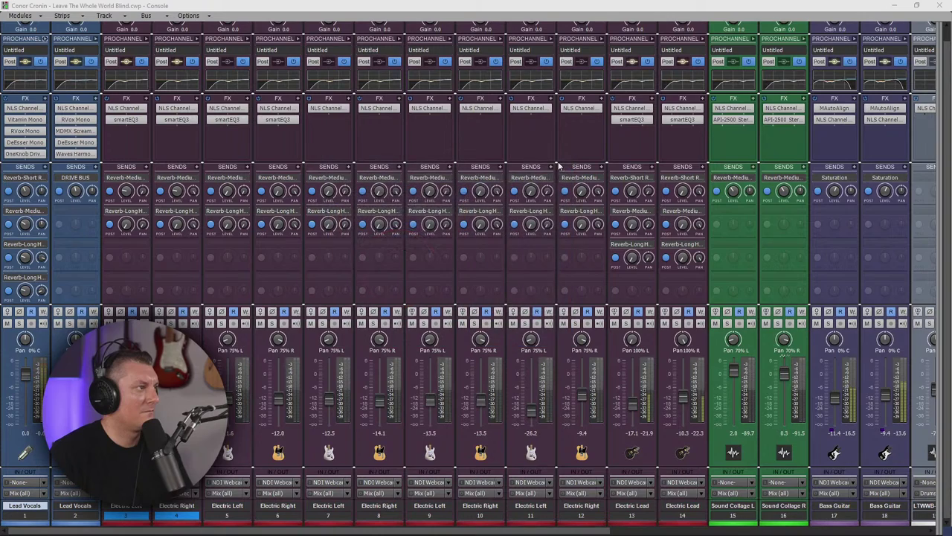
{"action": "right_click", "coordinate": [26, 154]}
{"action": "left_click", "coordinate": [27, 165]}
- Insert the Waves Berzerk Distortion Mono plug-in on the original Lead Vocals and move its window clear of the faders
{"action": "right_click", "coordinate": [28, 155]}
{"action": "left_click", "coordinate": [34, 159]}
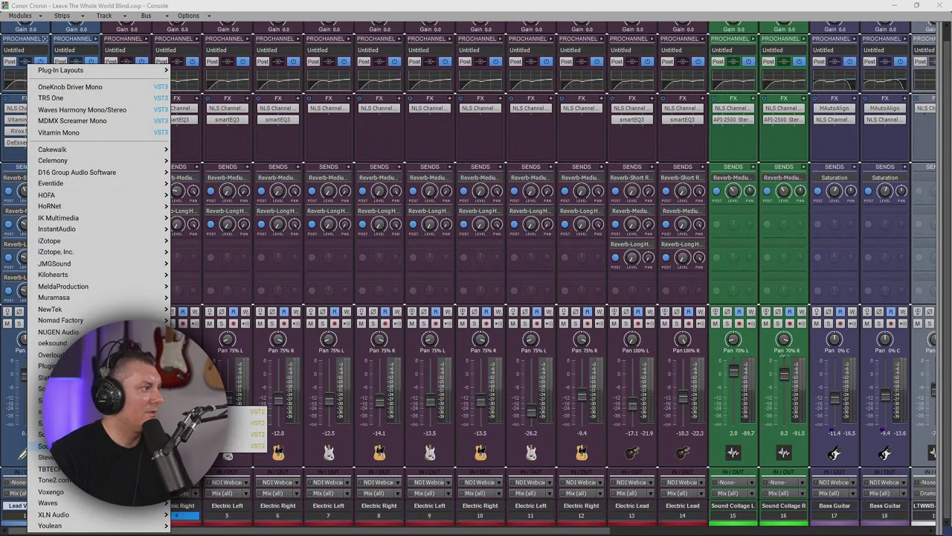
{"action": "mouse_move", "coordinate": [43, 457]}
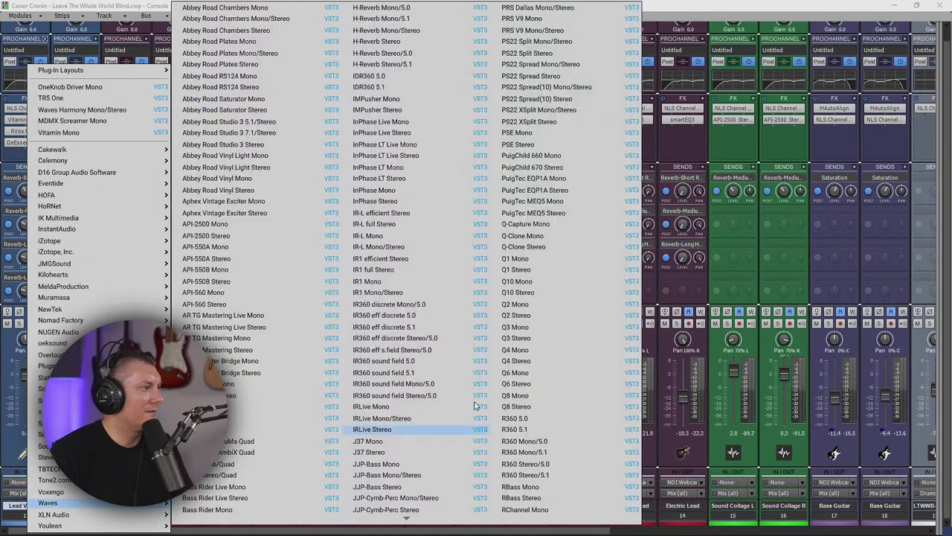
{"action": "scroll", "coordinate": [424, 333], "scroll_direction": "down", "scroll_amount": 5}
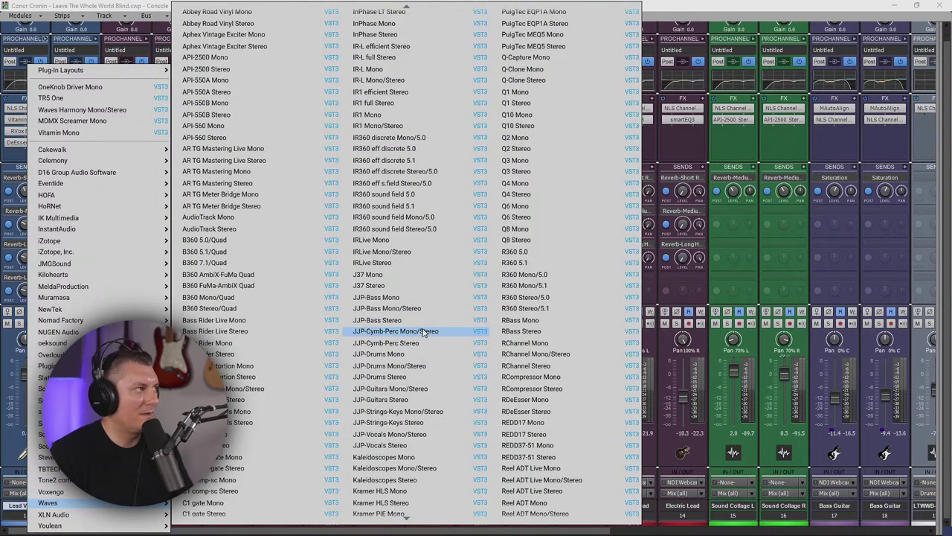
{"action": "scroll", "coordinate": [424, 333], "scroll_direction": "down", "scroll_amount": 2}
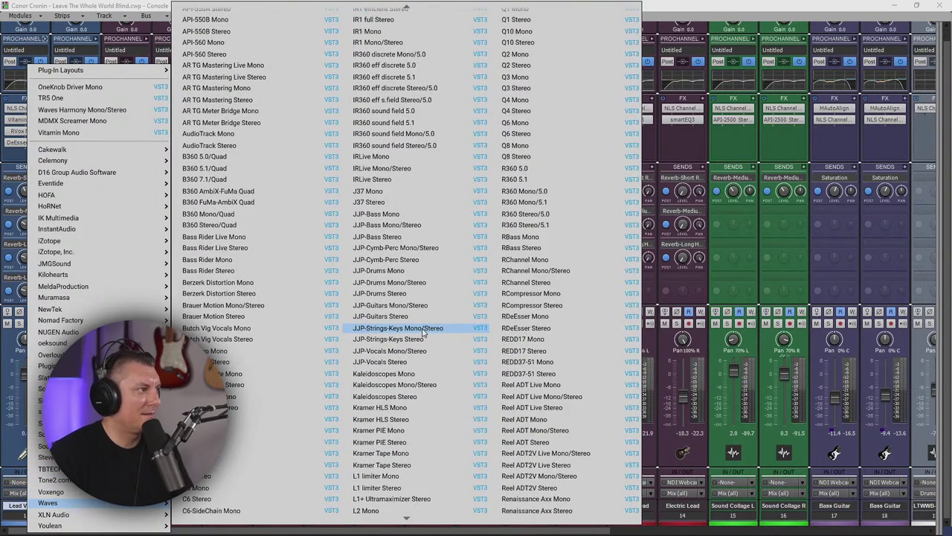
{"action": "left_click", "coordinate": [220, 284]}
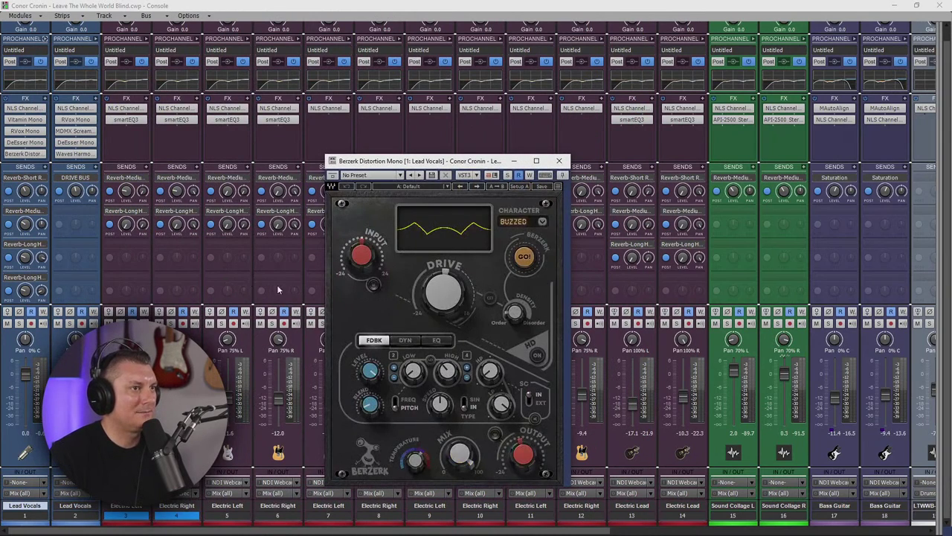
{"action": "left_click_drag", "start_coordinate": [408, 163], "coordinate": [372, 111]}
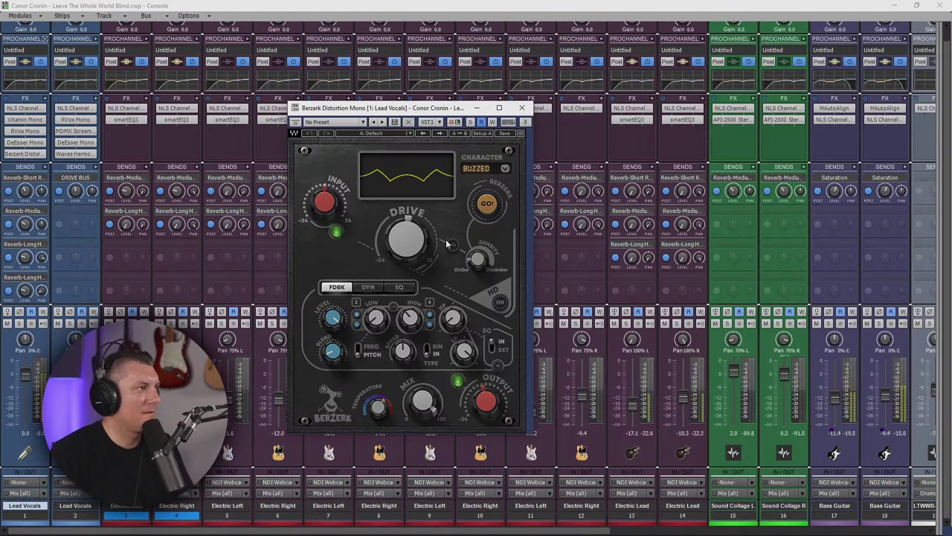
- Raise the Berzerk drive on Lead Vocals and try the density knob at about 25
{"action": "left_click", "coordinate": [408, 244]}
{"action": "left_click_drag", "start_coordinate": [407, 244], "coordinate": [407, 234]}
{"action": "left_click", "coordinate": [477, 258]}
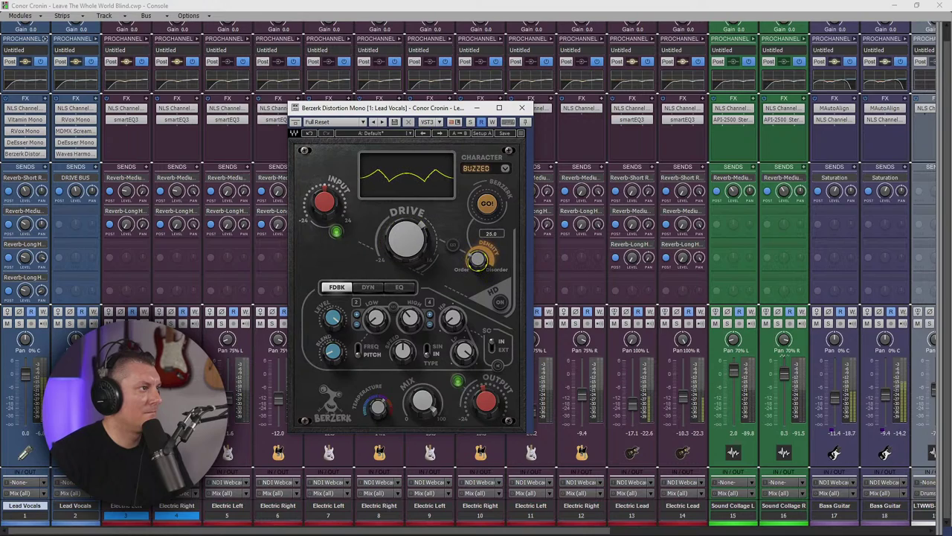
{"action": "left_click_drag", "start_coordinate": [480, 265], "coordinate": [474, 276]}
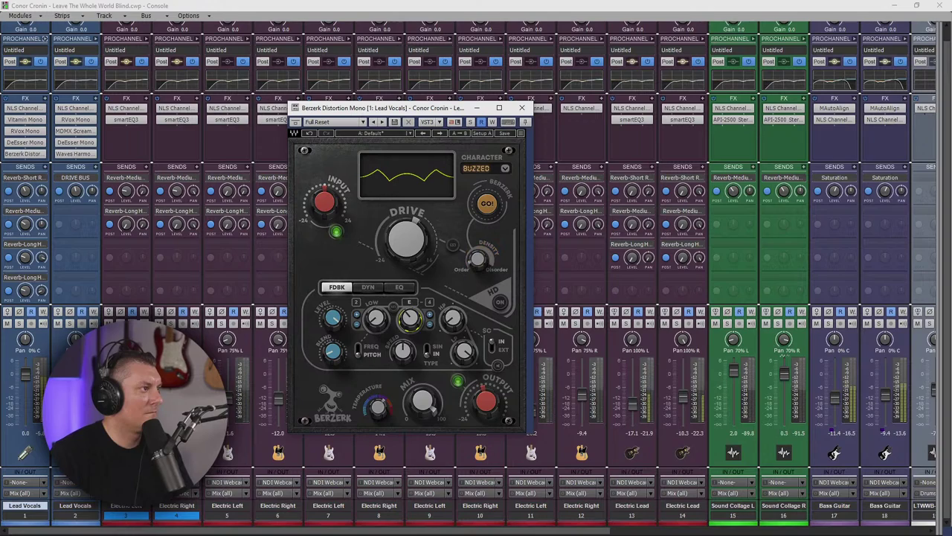
- Switch Berzerk's feedback mode to FREQ, adjust its high and blend knobs, and solo Lead Vocals
{"action": "left_click_drag", "start_coordinate": [410, 318], "coordinate": [410, 320]}
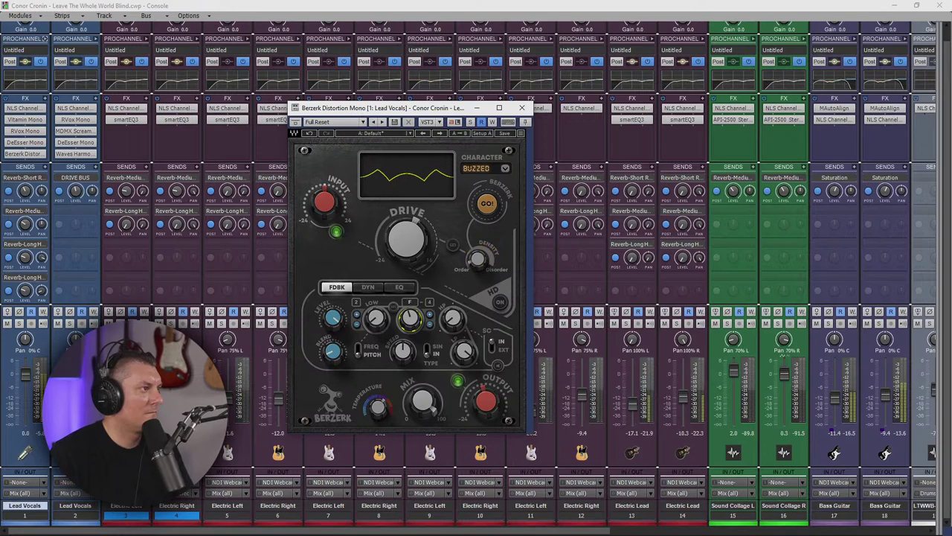
{"action": "left_click", "coordinate": [358, 351]}
{"action": "left_click_drag", "start_coordinate": [337, 358], "coordinate": [333, 365]}
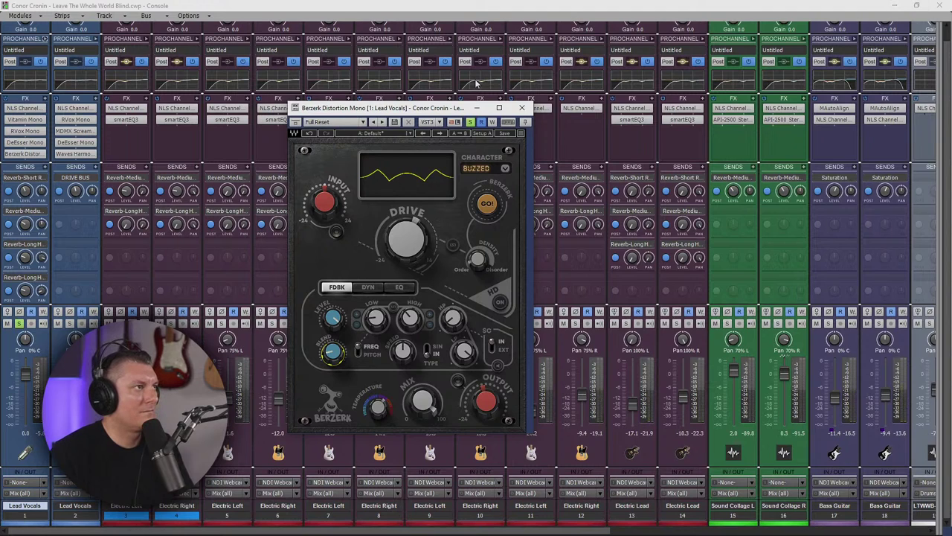
- Shrink the Console to reveal the track view and move the Berzerk window below the Lead Vocals tracks
{"action": "left_click", "coordinate": [672, 15]}
{"action": "left_click_drag", "start_coordinate": [672, 15], "coordinate": [462, 328]}
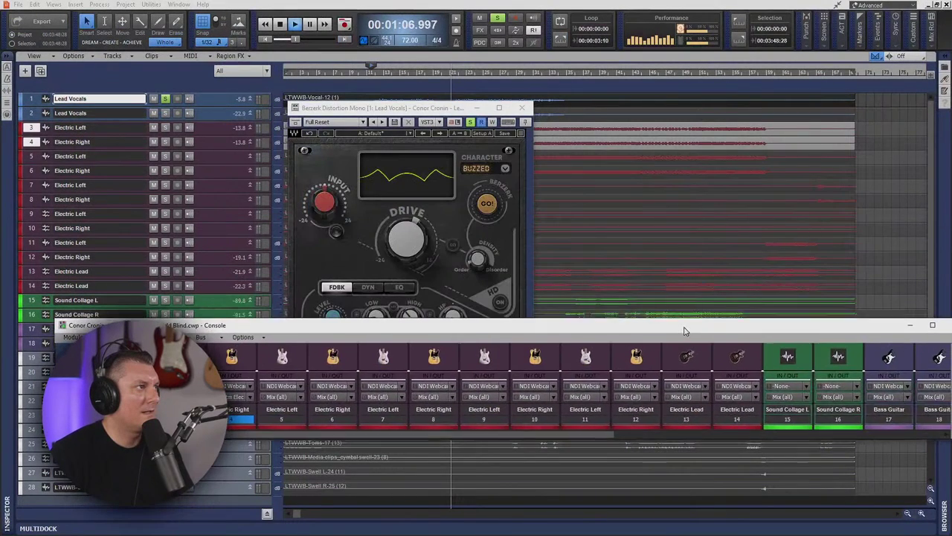
{"action": "left_click_drag", "start_coordinate": [415, 119], "coordinate": [415, 137]}
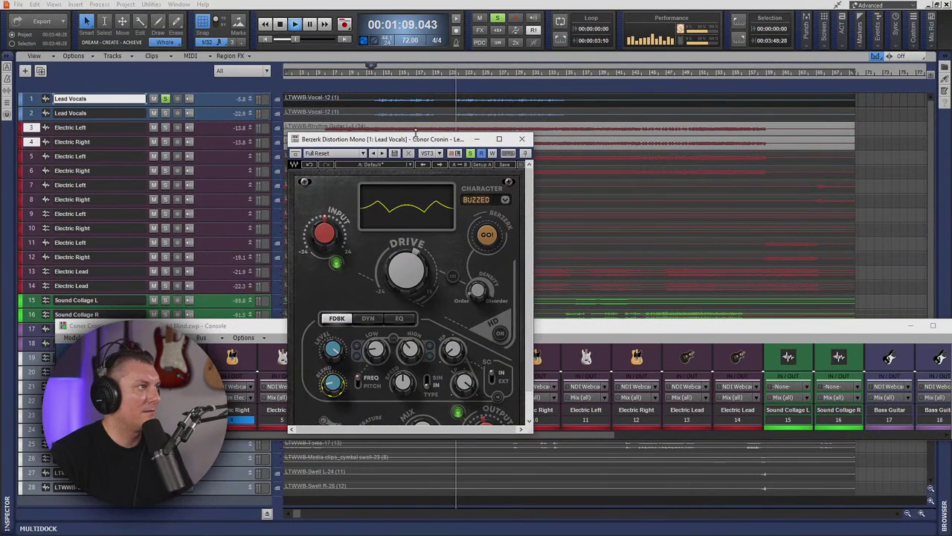
{"action": "left_click", "coordinate": [499, 138]}
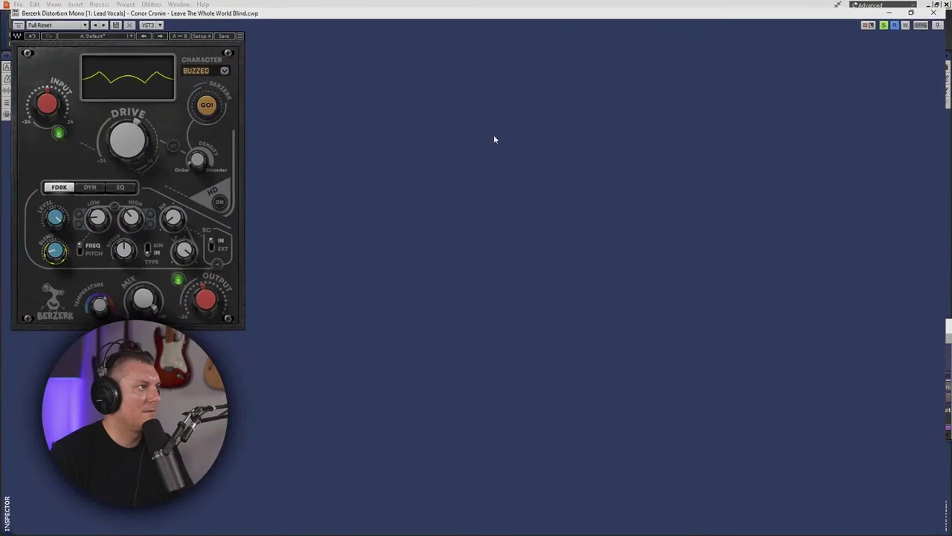
{"action": "left_click", "coordinate": [917, 5]}
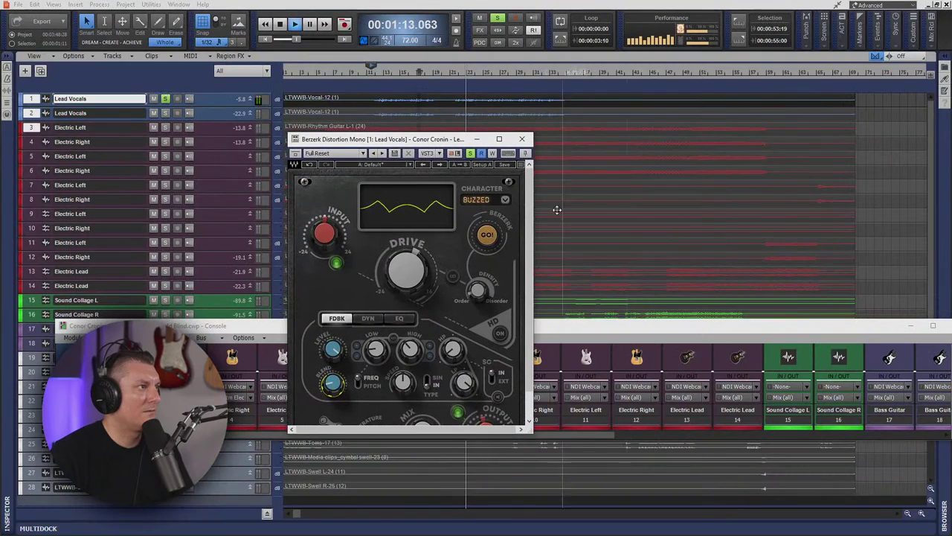
- Adjust Berzerk's feedback low, blend and level knobs on the soloed vocal and switch the feedback mode to PITCH
{"action": "left_click_drag", "start_coordinate": [375, 350], "coordinate": [376, 344]}
{"action": "left_click", "coordinate": [333, 382]}
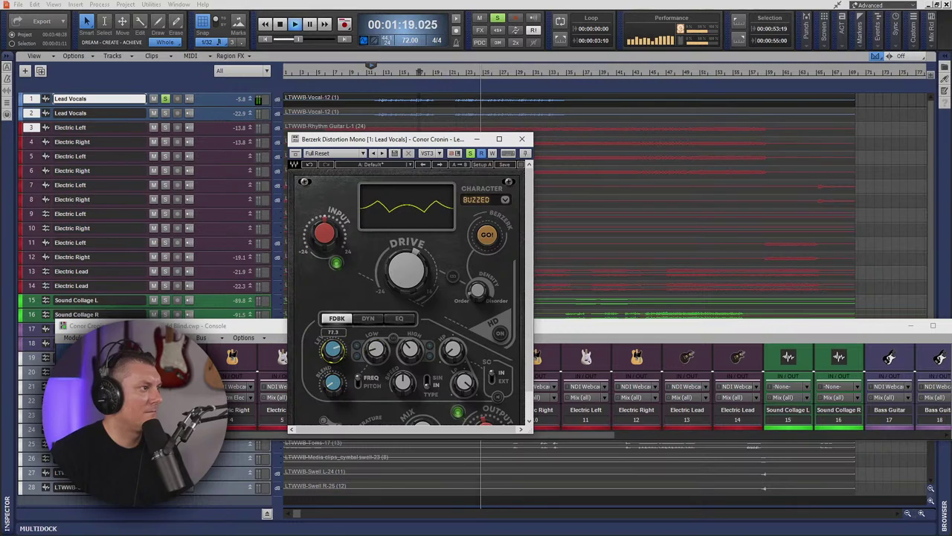
{"action": "left_click_drag", "start_coordinate": [333, 383], "coordinate": [332, 380]}
{"action": "left_click_drag", "start_coordinate": [332, 349], "coordinate": [332, 349]}
{"action": "left_click", "coordinate": [358, 381]}
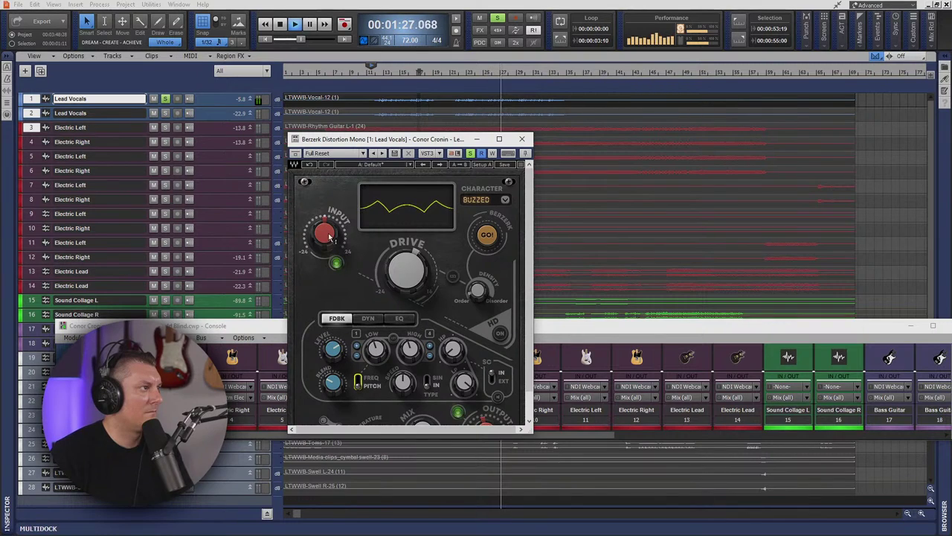
- Audition Berzerk's GO! button and its characters from Dizzy onward on the vocal, and select Clipped
{"action": "left_click", "coordinate": [487, 236]}
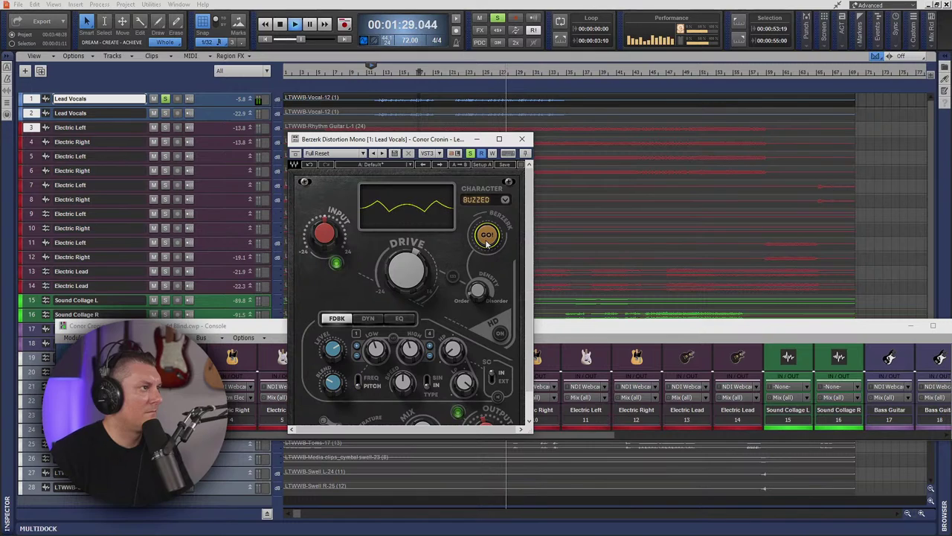
{"action": "left_click", "coordinate": [505, 201]}
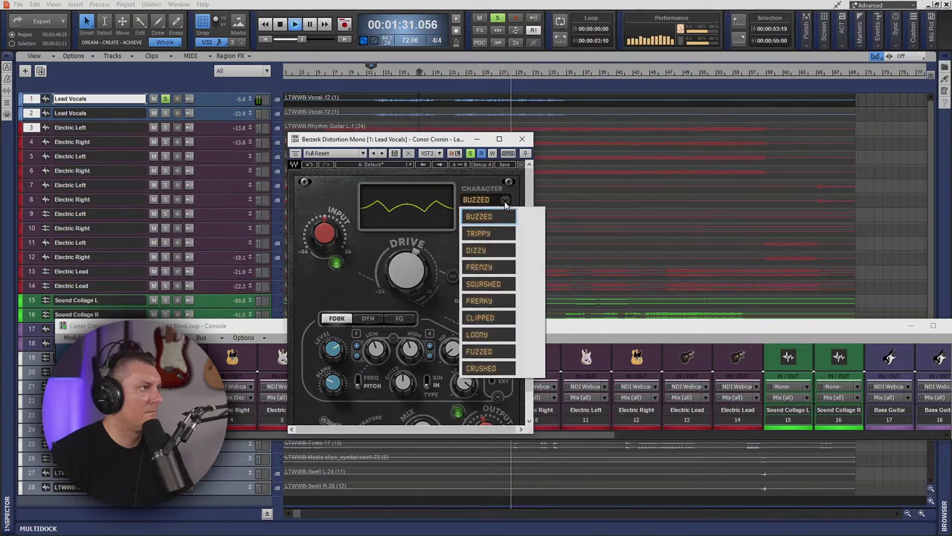
{"action": "left_click", "coordinate": [488, 250]}
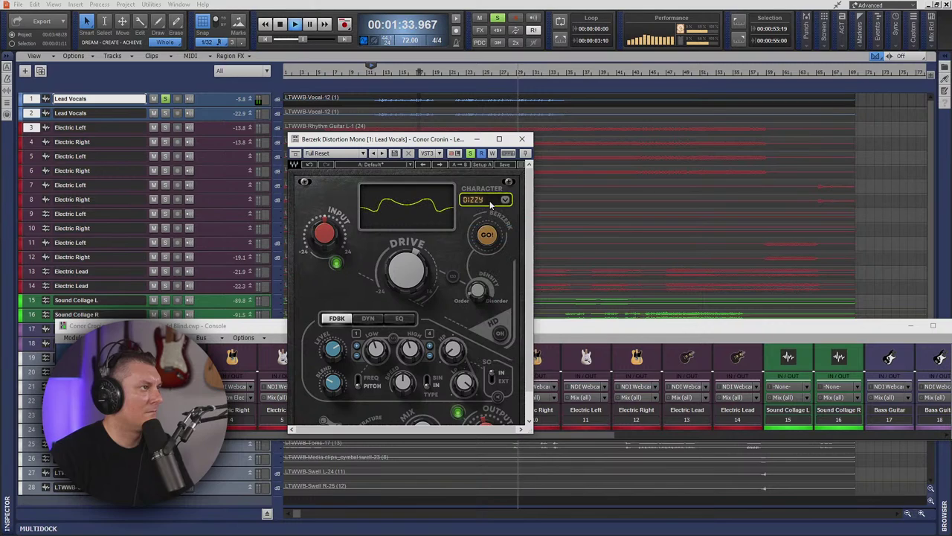
{"action": "key", "text": "space"}
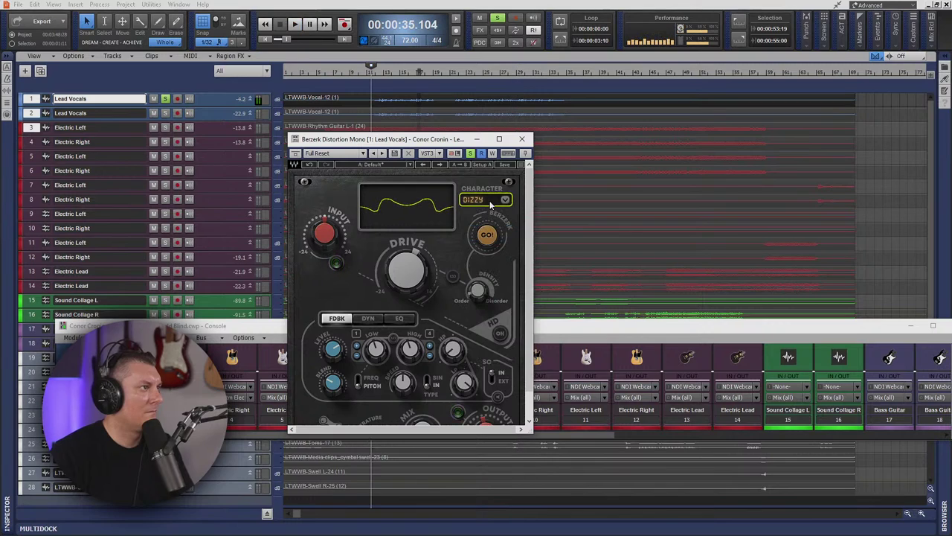
{"action": "key", "text": "space"}
{"action": "scroll", "coordinate": [491, 205], "scroll_direction": "down", "scroll_amount": 1}
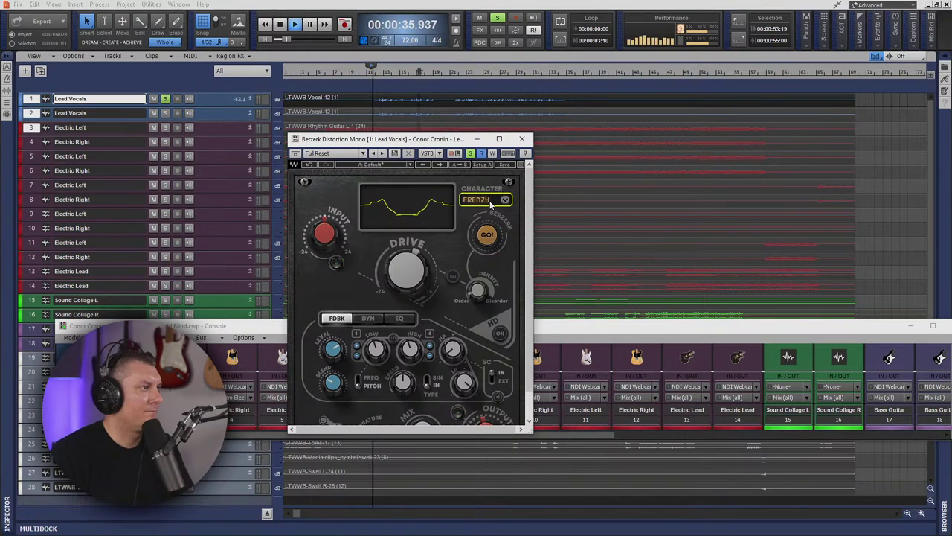
{"action": "scroll", "coordinate": [492, 202], "scroll_direction": "down", "scroll_amount": 1}
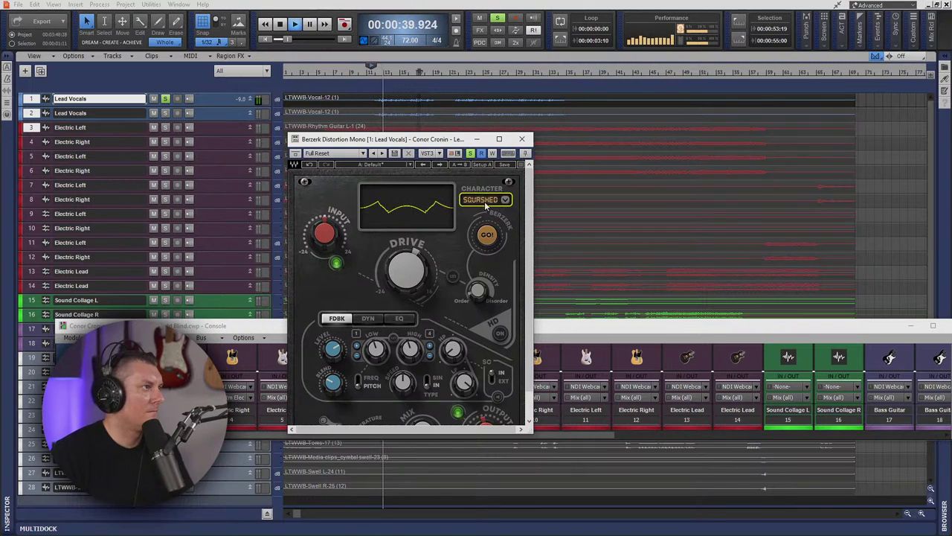
{"action": "scroll", "coordinate": [485, 200], "scroll_direction": "down", "scroll_amount": 1}
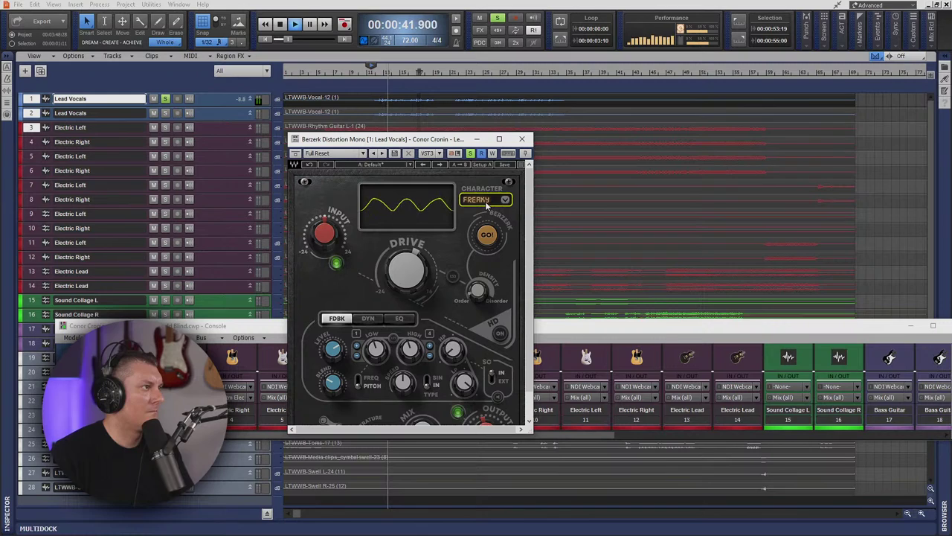
{"action": "scroll", "coordinate": [485, 201], "scroll_direction": "down", "scroll_amount": 1}
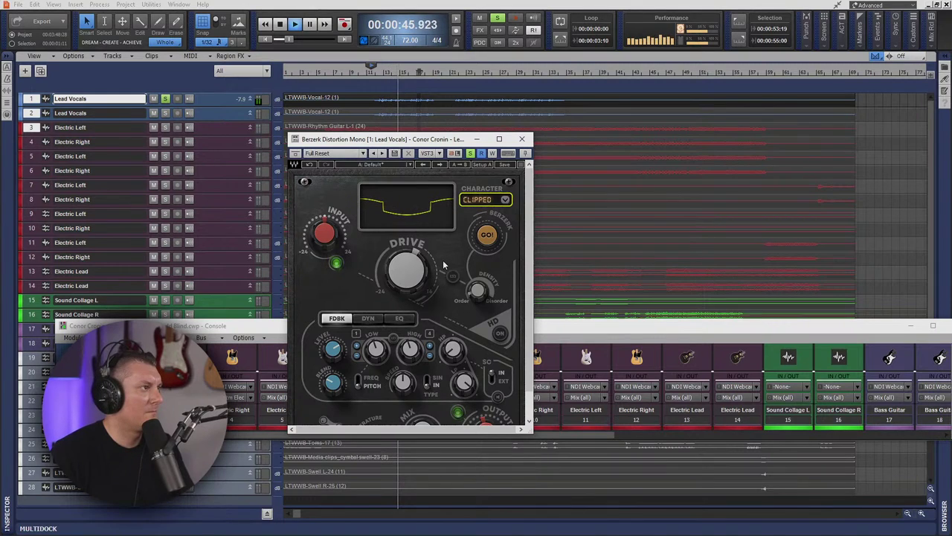
- Lower the Berzerk drive to about -20.1, stop playback and unsolo Lead Vocals
{"action": "scroll", "coordinate": [405, 269], "scroll_direction": "down", "scroll_amount": 3}
{"action": "scroll", "coordinate": [406, 269], "scroll_direction": "down", "scroll_amount": 4}
{"action": "scroll", "coordinate": [405, 269], "scroll_direction": "up", "scroll_amount": 1}
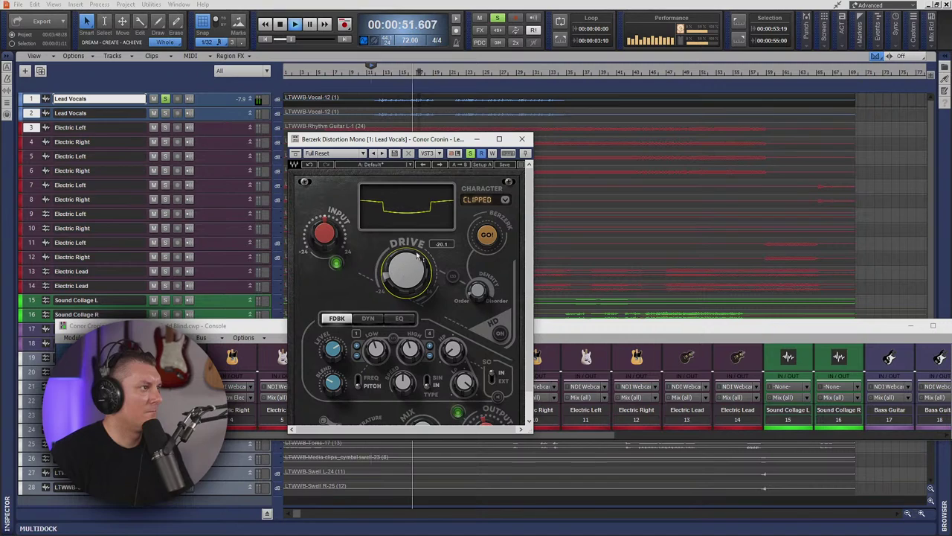
{"action": "key", "text": "space"}
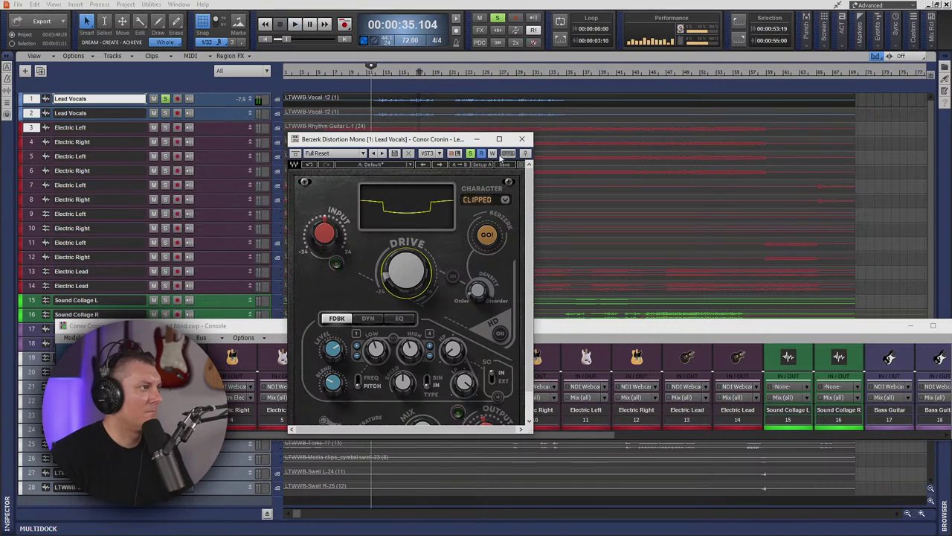
{"action": "left_click", "coordinate": [166, 99]}
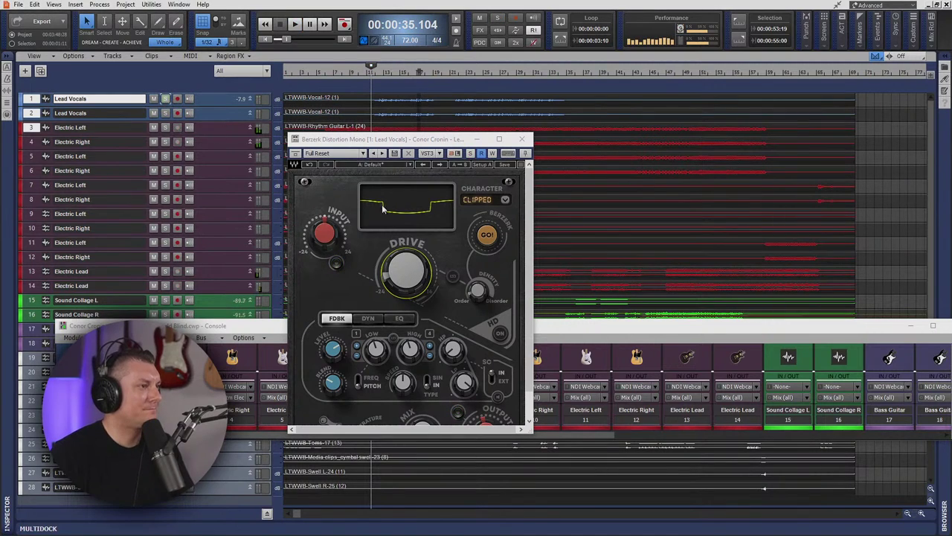
- Maximize the Console, reopen Berzerk Distortion on the original Lead Vocals and fine-tune its drive within the full mix
{"action": "left_click", "coordinate": [933, 325]}
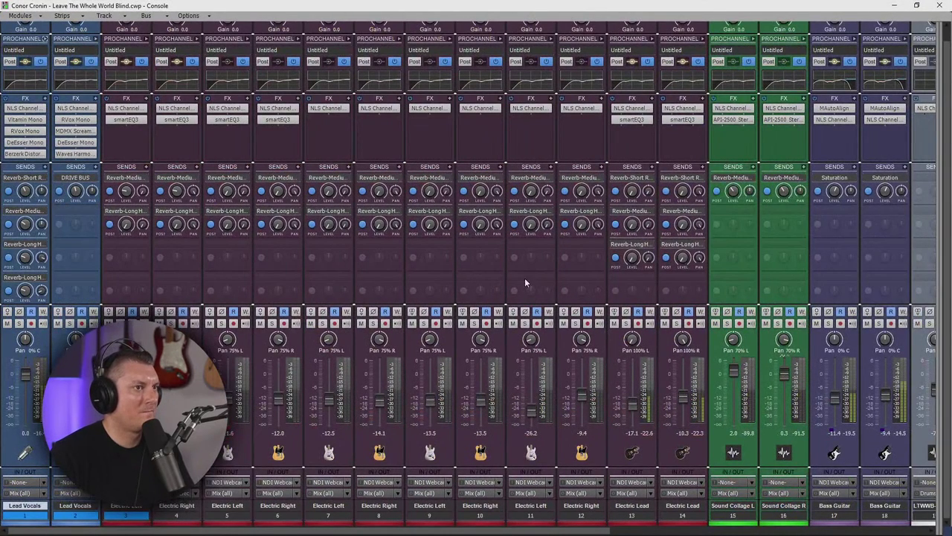
{"action": "double_click", "coordinate": [27, 154]}
{"action": "mouse_move", "coordinate": [406, 277]}
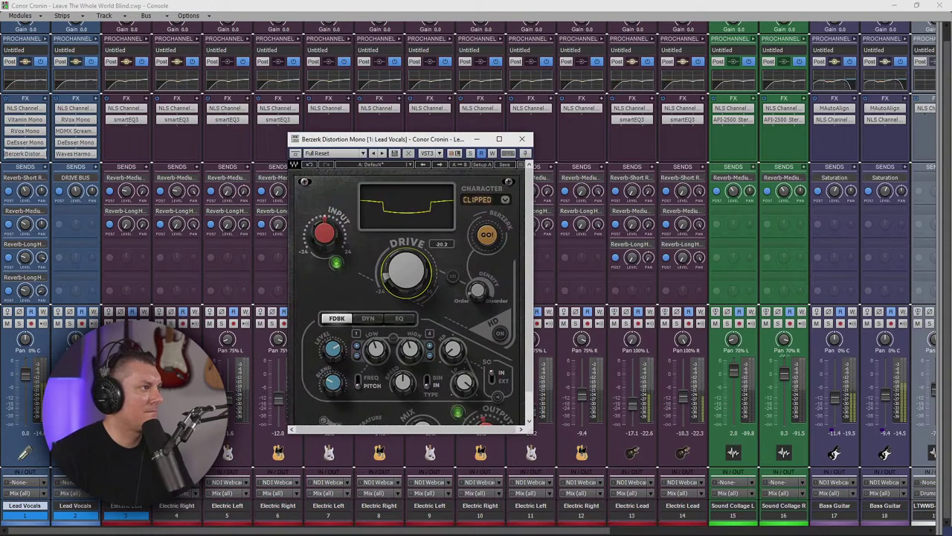
{"action": "scroll", "coordinate": [405, 274], "scroll_direction": "up", "scroll_amount": 3}
- Try Berzerk's density, lower its feedback blend, and reduce the input to about -6.5
{"action": "mouse_move", "coordinate": [470, 286]}
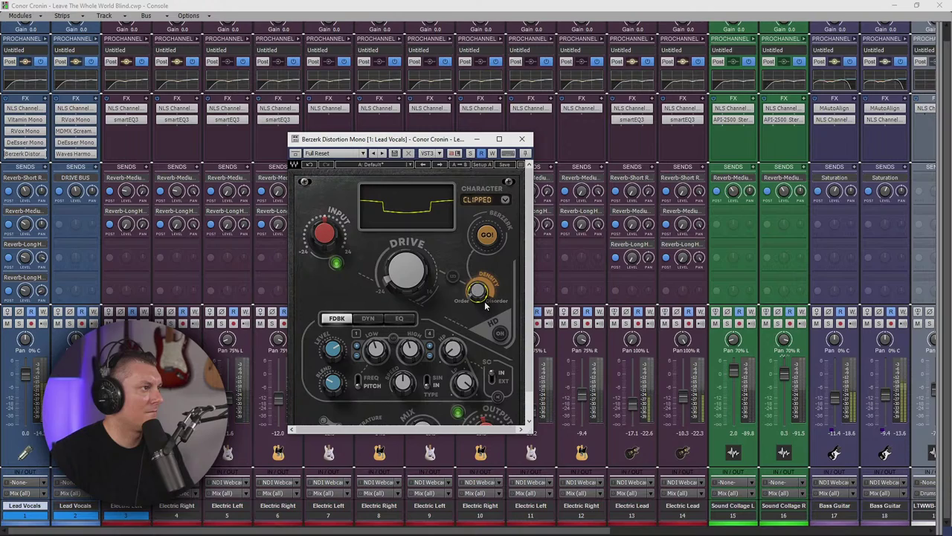
{"action": "left_click", "coordinate": [333, 382]}
{"action": "mouse_move", "coordinate": [333, 382]}
{"action": "left_mouse_down"}
{"action": "mouse_move", "coordinate": [333, 401]}
{"action": "mouse_move", "coordinate": [333, 364]}
{"action": "mouse_move", "coordinate": [333, 382]}
{"action": "left_mouse_up"}
{"action": "left_click_drag", "start_coordinate": [324, 233], "coordinate": [324, 238]}
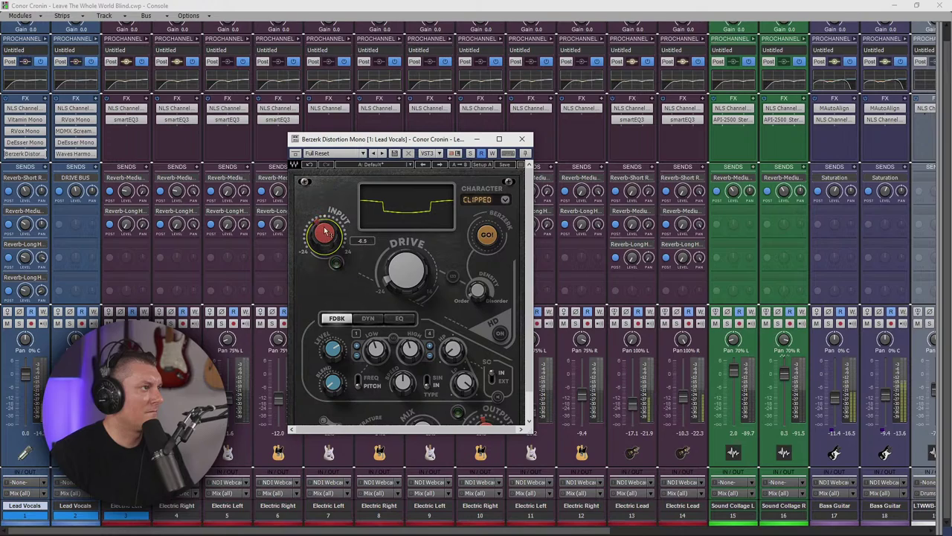
- Move and enlarge the Berzerk window to show all its controls, and lower the mix to about 40.7
{"action": "left_click_drag", "start_coordinate": [439, 142], "coordinate": [428, 121]}
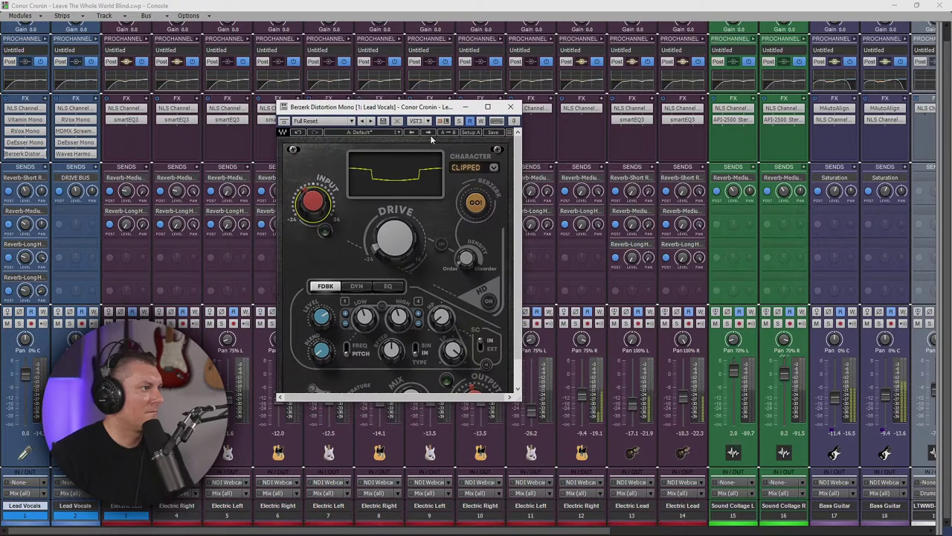
{"action": "left_click_drag", "start_coordinate": [501, 398], "coordinate": [501, 434]}
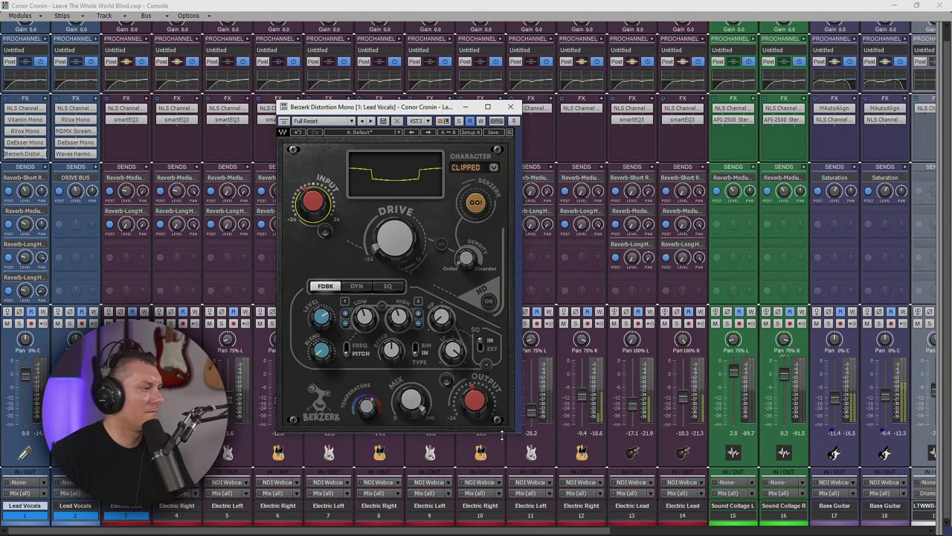
{"action": "mouse_move", "coordinate": [386, 251]}
{"action": "mouse_move", "coordinate": [411, 400]}
{"action": "left_click_drag", "start_coordinate": [411, 401], "coordinate": [412, 411]}
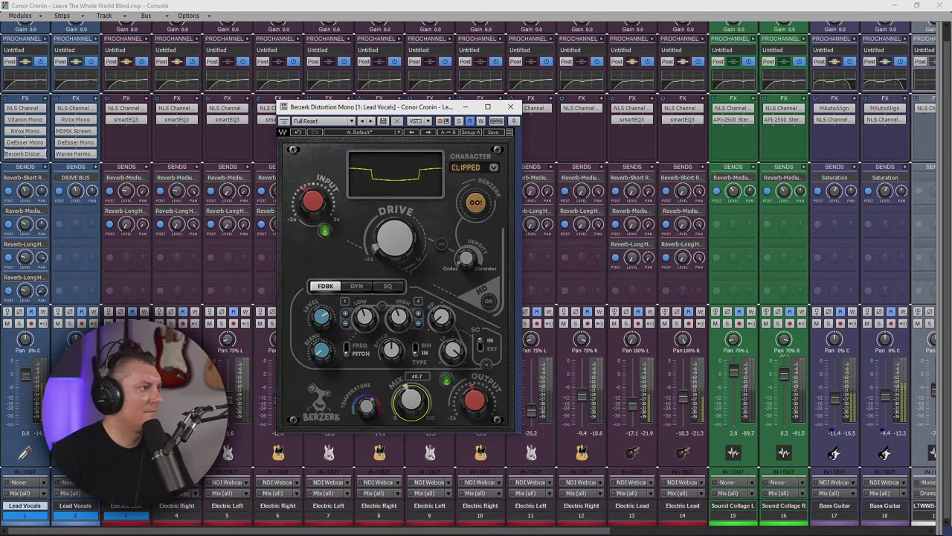
- Raise the Berzerk input, try the temperature at about 78.9, set the mix to about 38.3 and close the plug-in
{"action": "mouse_move", "coordinate": [313, 201]}
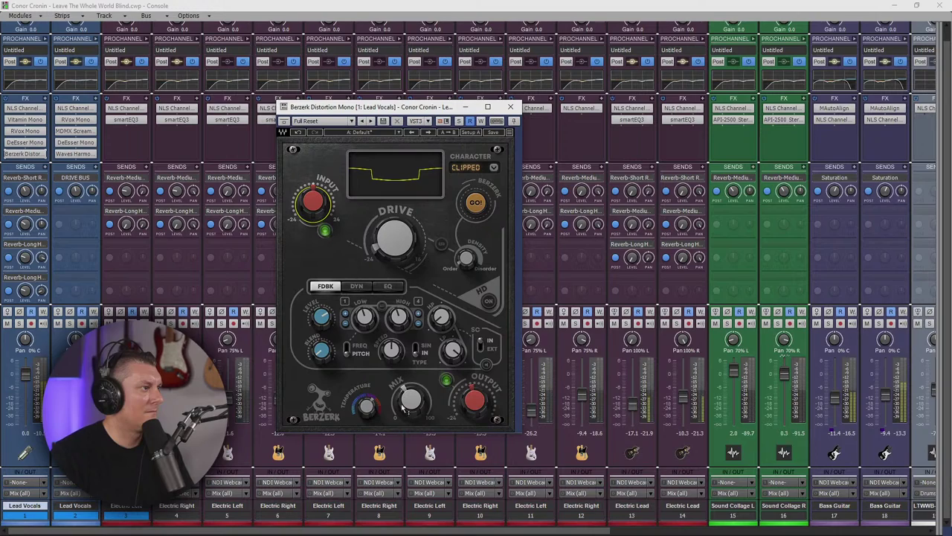
{"action": "mouse_move", "coordinate": [364, 409]}
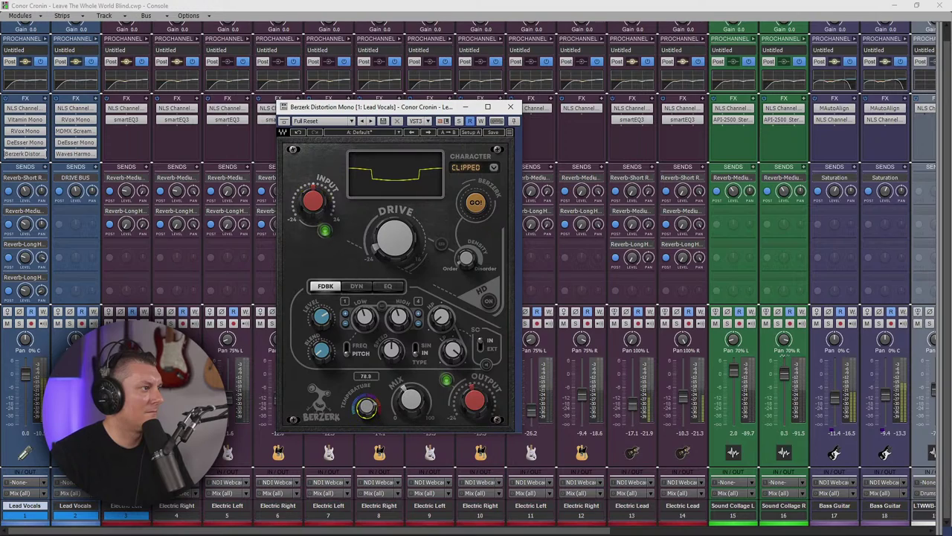
{"action": "mouse_move", "coordinate": [405, 392]}
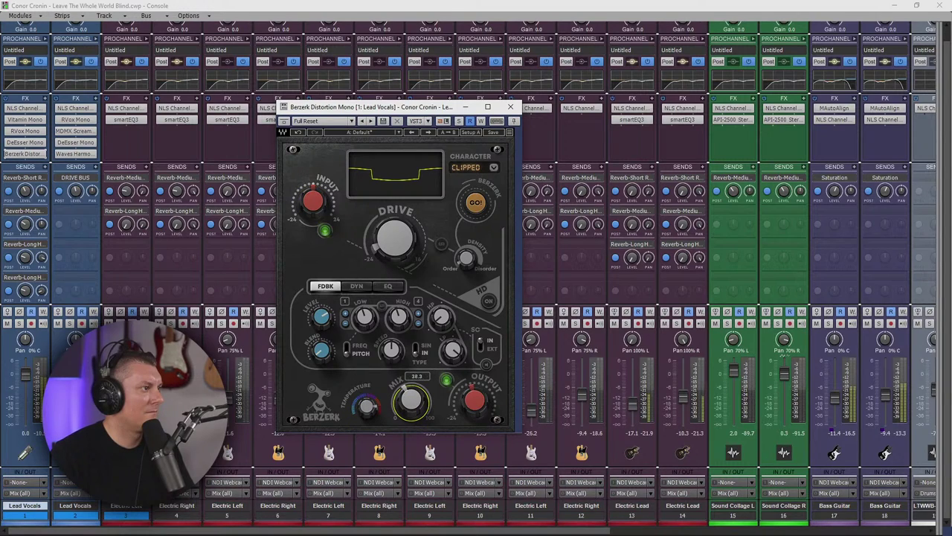
{"action": "left_click", "coordinate": [511, 106]}
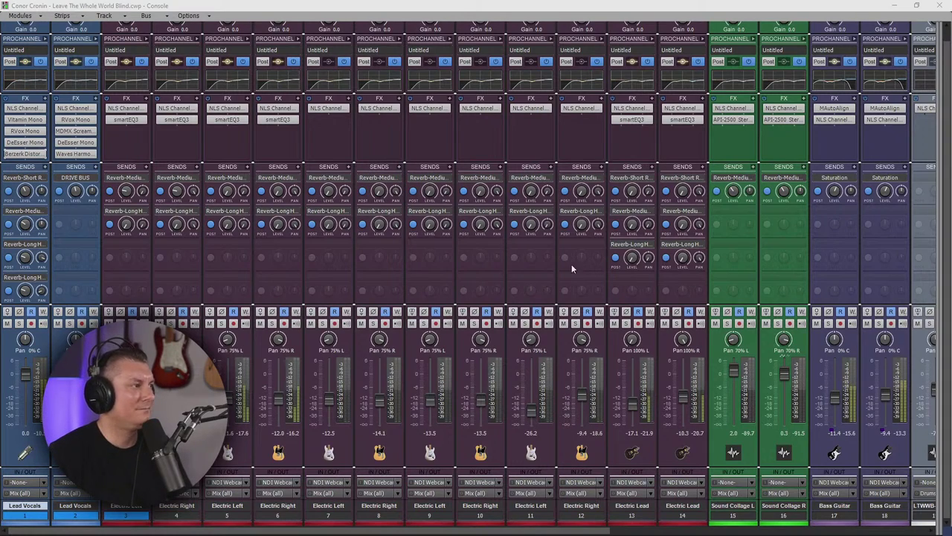
- Reopen Berzerk Distortion on Lead Vocals, set the mix to about 33, adjust the output level and close it
{"action": "double_click", "coordinate": [25, 153]}
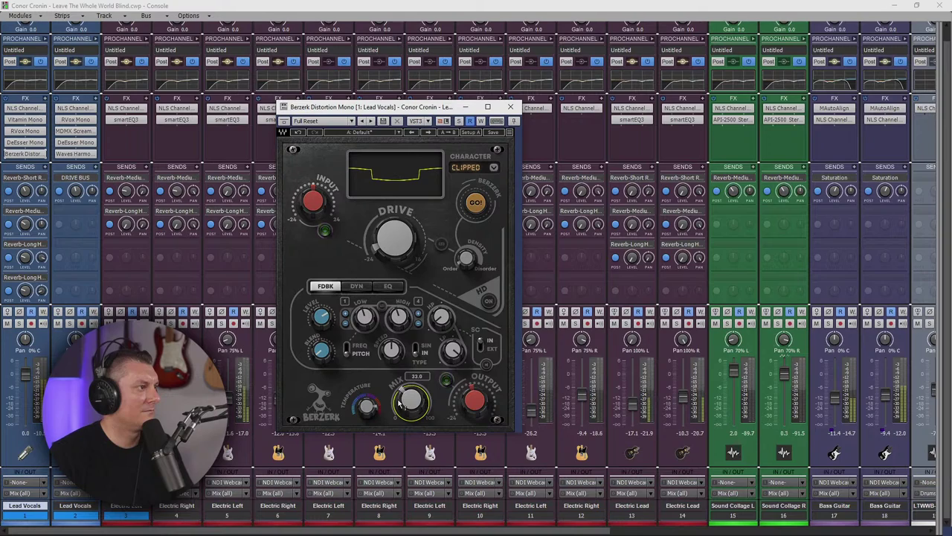
{"action": "left_click", "coordinate": [475, 400]}
{"action": "left_click_drag", "start_coordinate": [474, 400], "coordinate": [474, 396]}
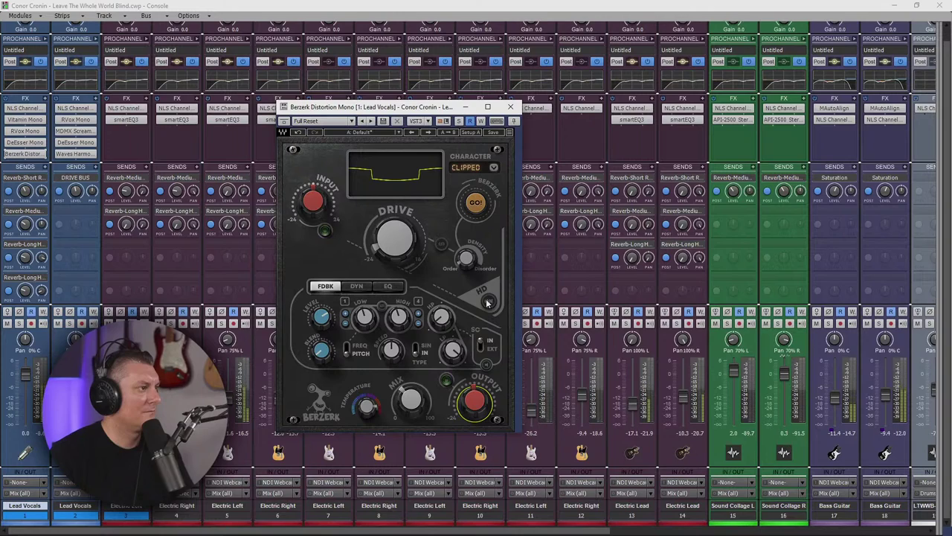
{"action": "left_click", "coordinate": [509, 107]}
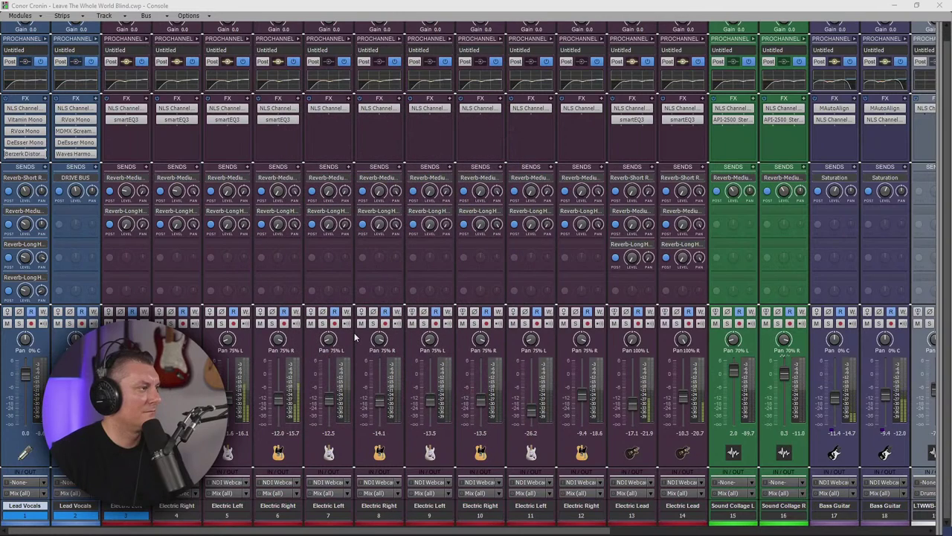
- Dismiss the Console, stop playback and return the playhead to the start of the project
{"action": "left_click", "coordinate": [937, 6]}
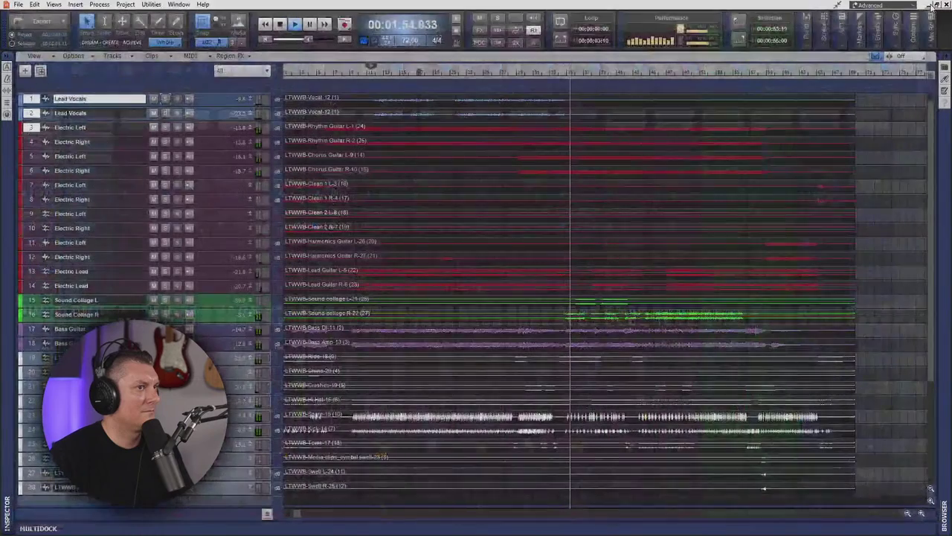
{"action": "key", "text": "space"}
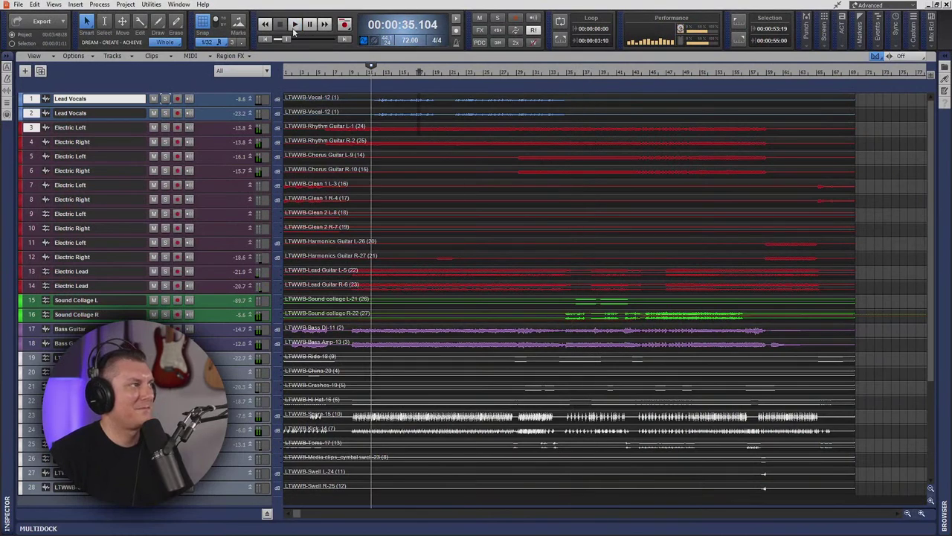
{"action": "left_click", "coordinate": [267, 39]}
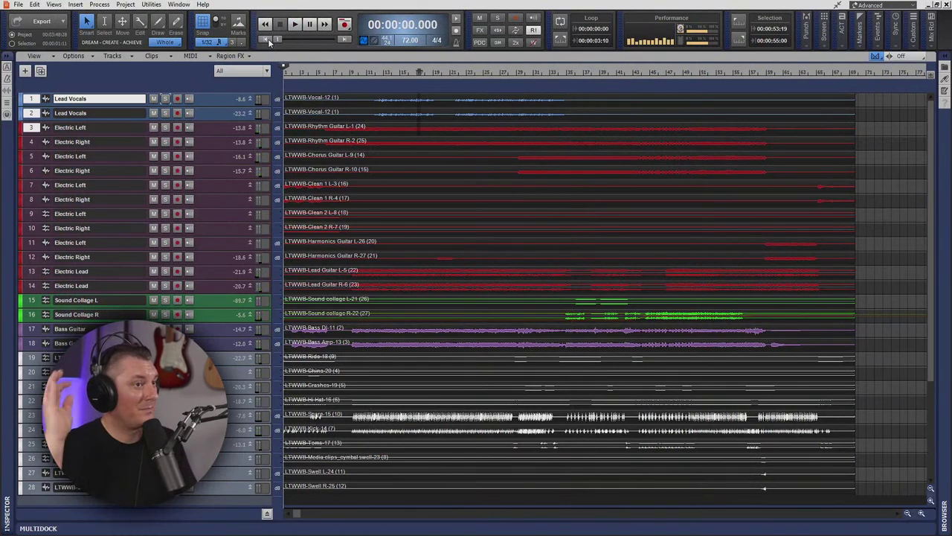